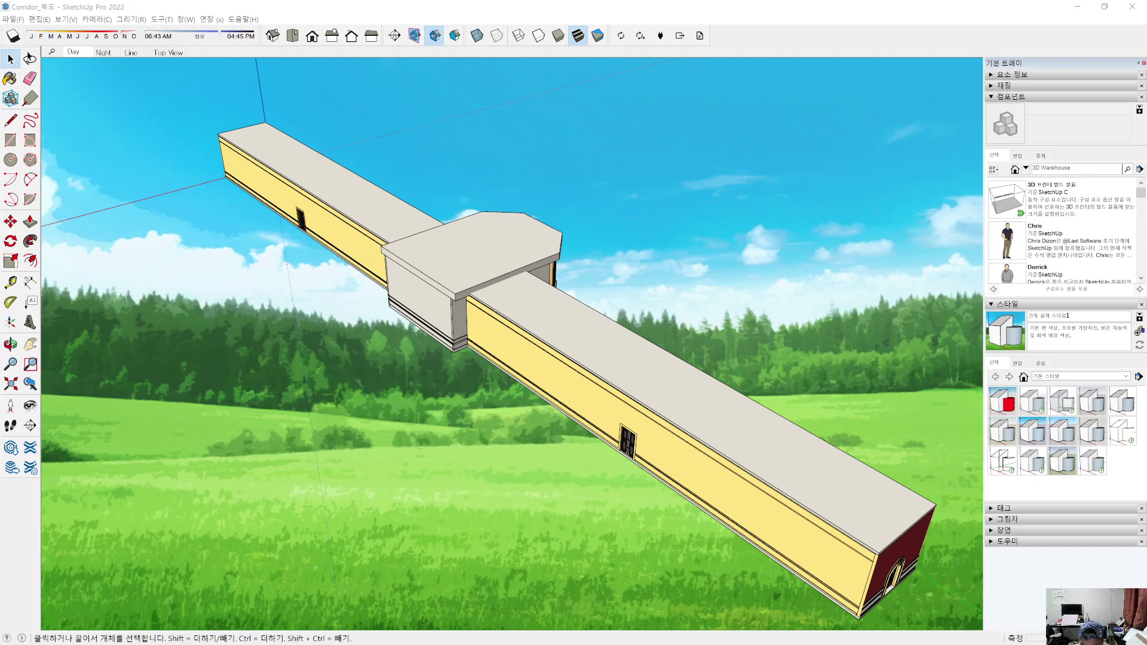
# Step: Examine the corridor model's end wall, arched windows and central room from outside
pyautogui.moveTo(641, 403); pyautogui.dragTo(497, 316, button='middle')
pyautogui.moveTo(656, 373); pyautogui.dragTo(305, 364, button='middle')
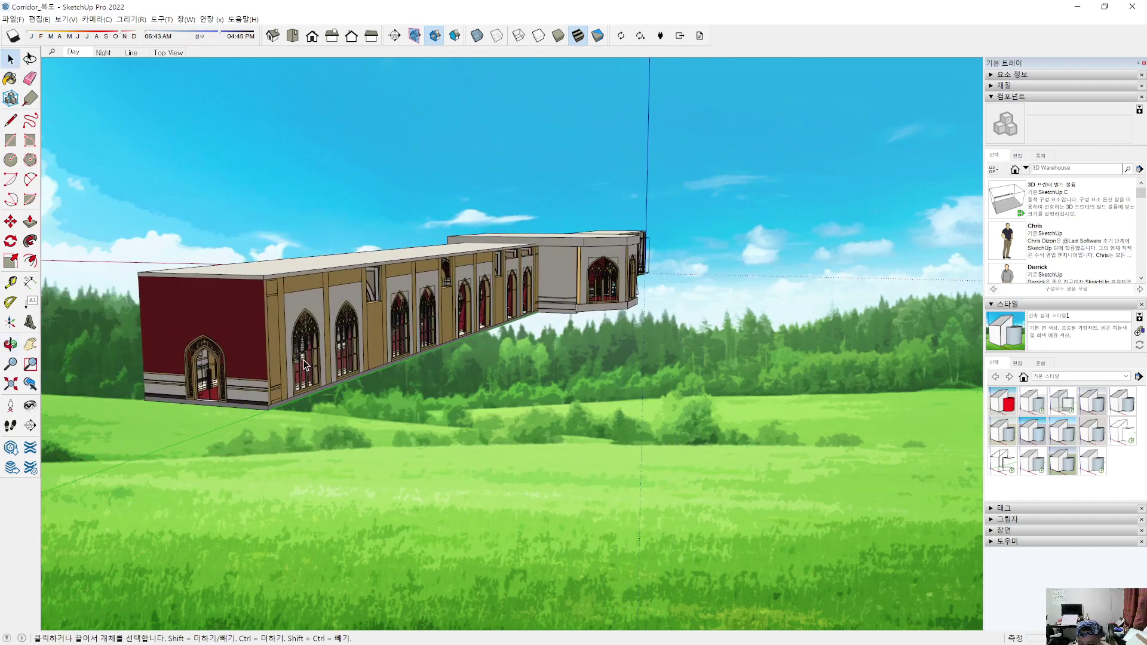
pyautogui.scroll(5, 304, 364)
pyautogui.moveTo(309, 387); pyautogui.dragTo(422, 396, button='middle')
pyautogui.keyDown('shift'); pyautogui.moveTo(887, 207); pyautogui.dragTo(690, 282, button='middle'); pyautogui.keyUp('shift')
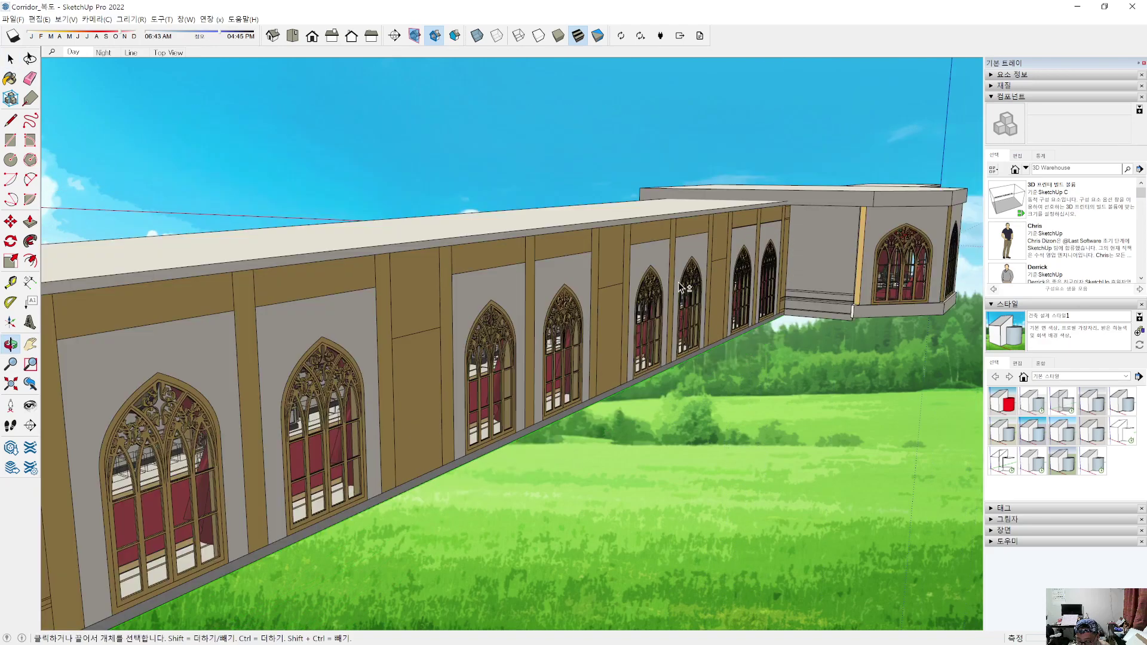
pyautogui.keyDown('shift'); pyautogui.moveTo(615, 311); pyautogui.dragTo(472, 363, button='middle'); pyautogui.keyUp('shift')
pyautogui.keyDown('shift'); pyautogui.moveTo(550, 322); pyautogui.dragTo(613, 273, button='middle'); pyautogui.keyUp('shift')
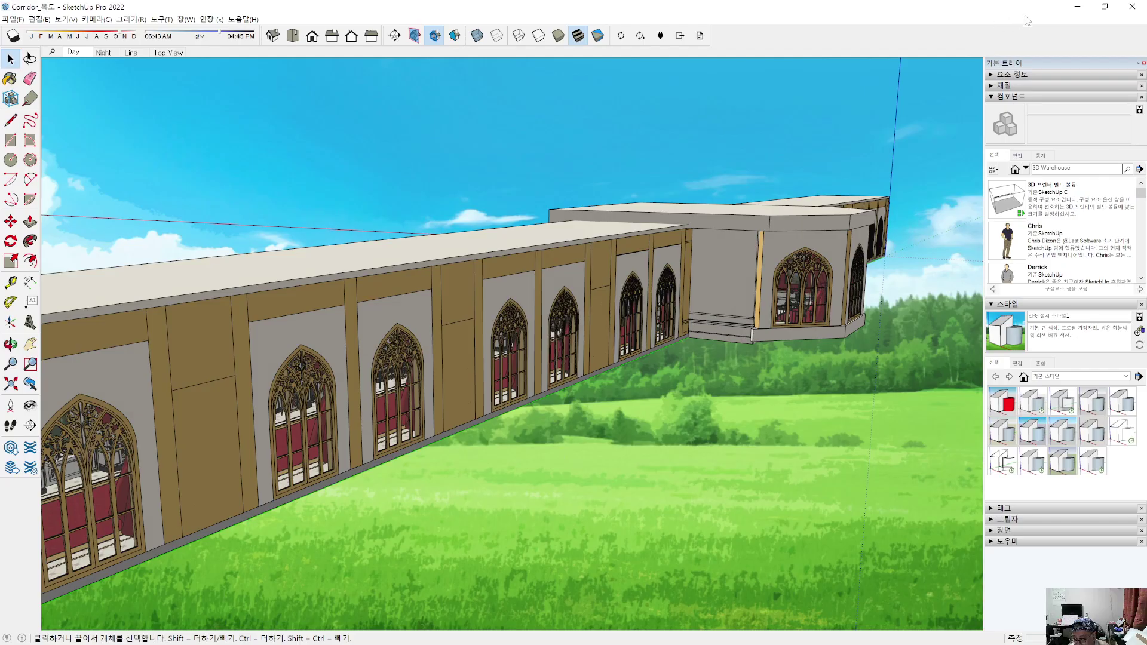
# Step: Switch to Clip Studio Paint and select the drawing layer 레이어 1 above the paper layer
pyautogui.click(1076, 7)
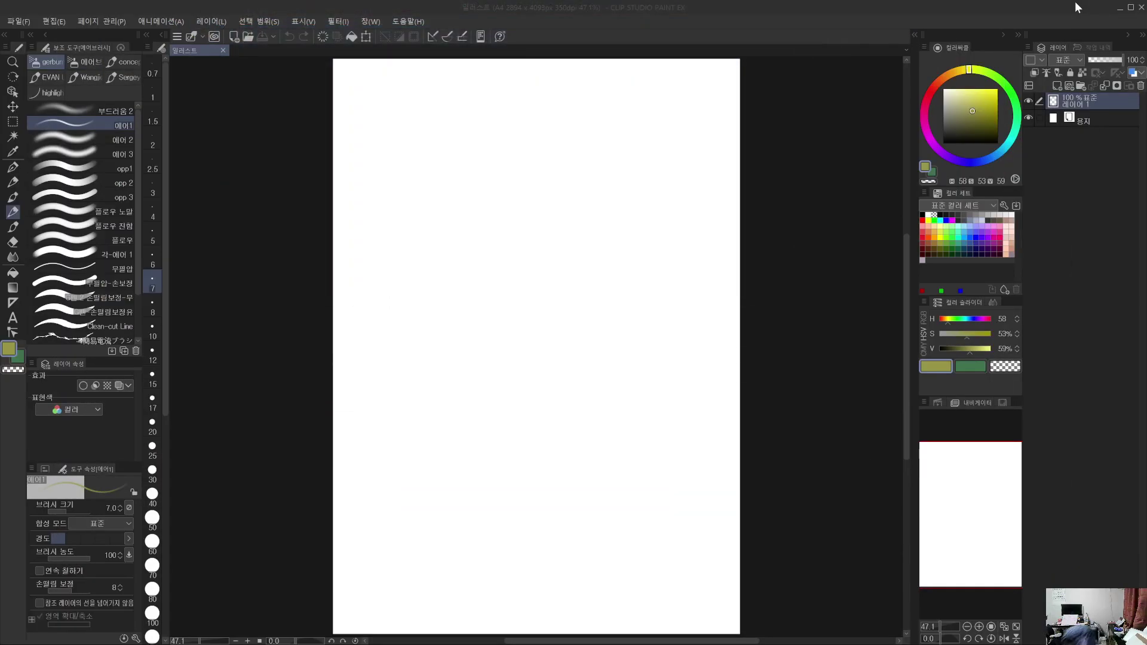
pyautogui.click(1088, 105)
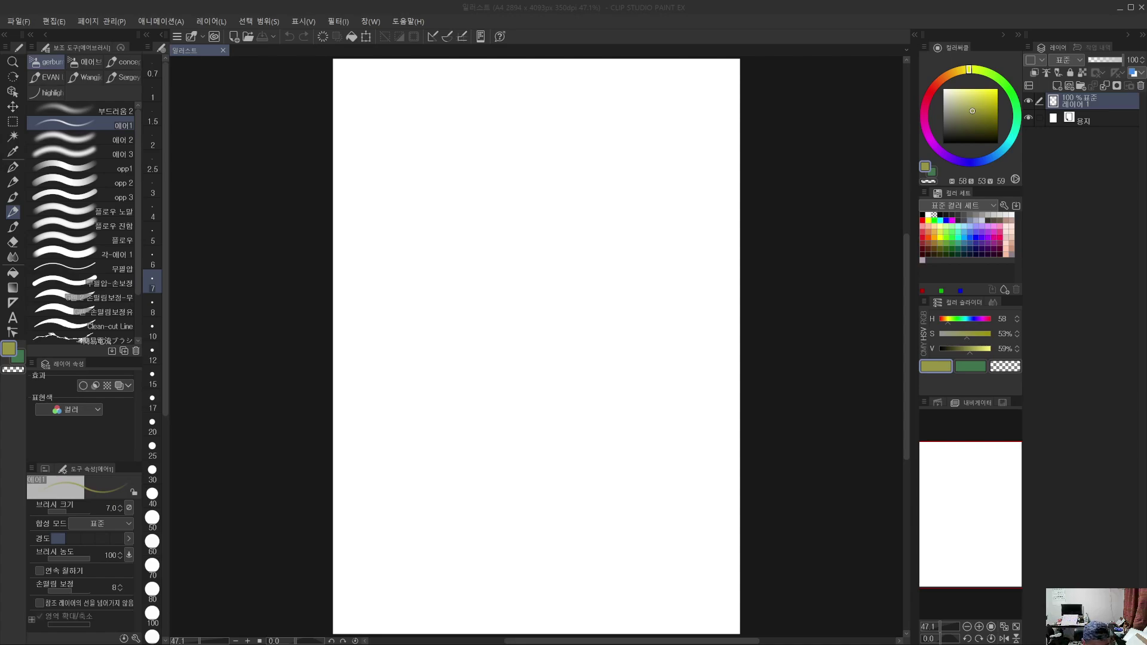
pyautogui.click(1094, 100)
pyautogui.click(681, 265)
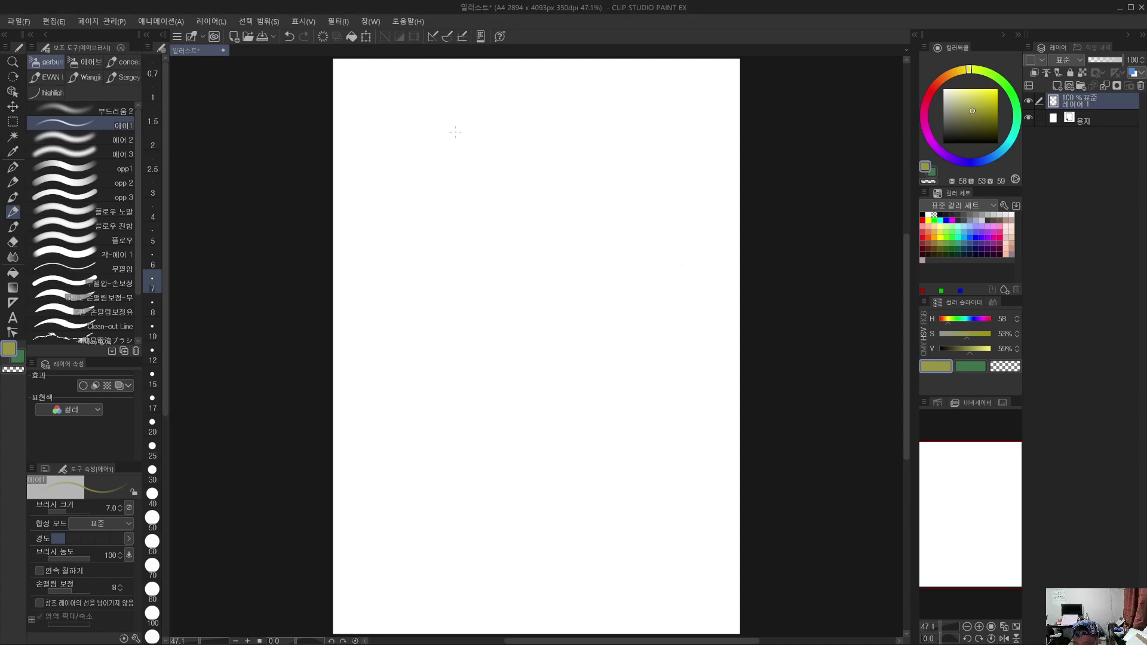
pyautogui.press(']')
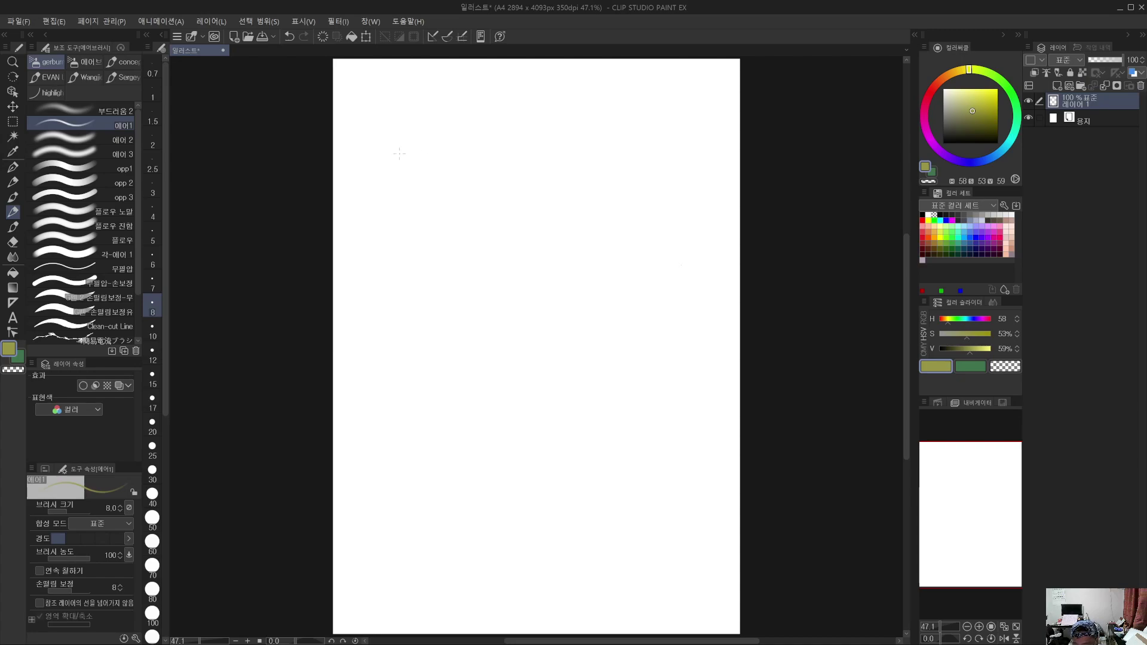
pyautogui.hotkey('ctrl', 'z')
pyautogui.click(152, 445)
pyautogui.moveTo(403, 166); pyautogui.dragTo(507, 148)
pyautogui.hotkey('ctrl', 'z')
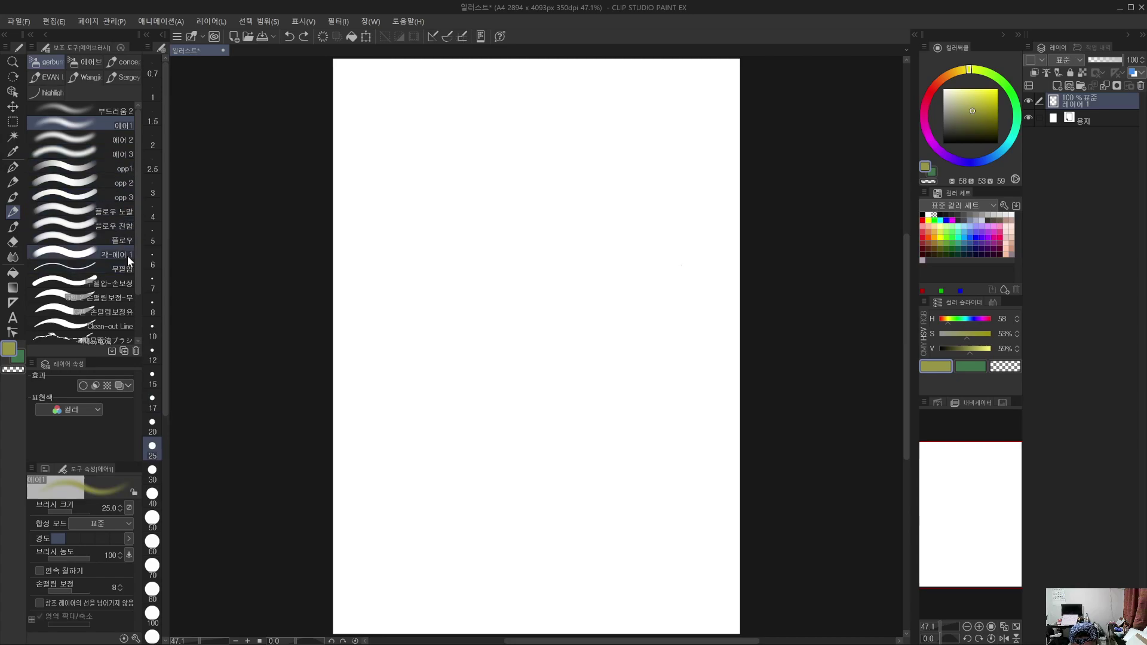
# Step: Choose the 플로우 brush, pick black as the drawing colour and reduce the brush size to 25
pyautogui.click(127, 238)
pyautogui.moveTo(405, 212); pyautogui.dragTo(610, 183)
pyautogui.hotkey('ctrl', 'z')
pyautogui.press('[')
pyautogui.press('[')
pyautogui.press('[')
pyautogui.press('[')
pyautogui.moveTo(973, 120); pyautogui.dragTo(945, 143)
pyautogui.press('[')
pyautogui.press('[')
pyautogui.press('[')
pyautogui.press('[')
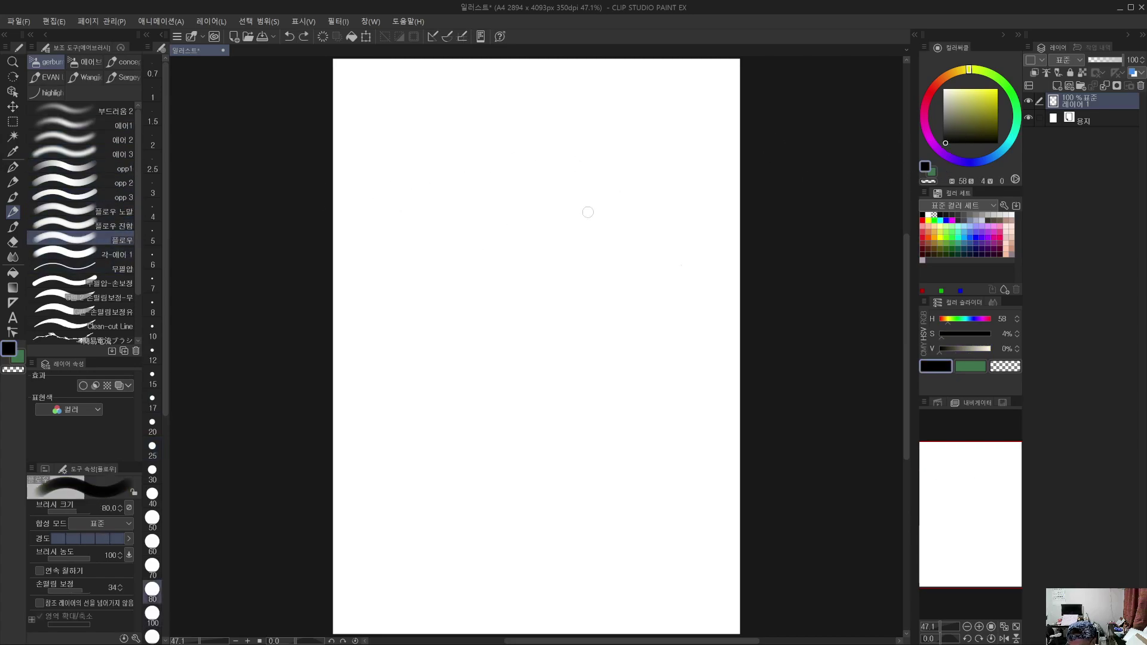
pyautogui.press('[')
pyautogui.press('[')
pyautogui.press('[')
pyautogui.moveTo(412, 229)
pyautogui.mouseDown()
pyautogui.moveTo(551, 197)
pyautogui.moveTo(436, 256)
pyautogui.moveTo(596, 232)
pyautogui.mouseUp()
pyautogui.moveTo(550, 198); pyautogui.dragTo(603, 230)
pyautogui.hotkey('ctrl', 'z')
pyautogui.hotkey('ctrl', 'z')
pyautogui.hotkey('ctrl', 'z')
# Step: Sketch a long box-shaped corridor in perspective with an arched entrance and four arched windows along its side
pyautogui.moveTo(398, 234)
pyautogui.mouseDown()
pyautogui.moveTo(608, 183)
pyautogui.moveTo(441, 252)
pyautogui.moveTo(663, 193)
pyautogui.moveTo(393, 264)
pyautogui.moveTo(402, 326)
pyautogui.mouseUp()
pyautogui.moveTo(440, 257)
pyautogui.mouseDown()
pyautogui.moveTo(445, 348)
pyautogui.moveTo(644, 284)
pyautogui.mouseUp()
pyautogui.moveTo(665, 195); pyautogui.dragTo(671, 263)
pyautogui.moveTo(481, 273)
pyautogui.mouseDown()
pyautogui.moveTo(475, 309)
pyautogui.moveTo(494, 308)
pyautogui.mouseUp()
pyautogui.moveTo(530, 295); pyautogui.dragTo(648, 252)
pyautogui.moveTo(400, 296)
pyautogui.mouseDown()
pyautogui.moveTo(405, 254)
pyautogui.moveTo(443, 321)
pyautogui.mouseUp()
pyautogui.moveTo(621, 195)
pyautogui.mouseDown()
pyautogui.moveTo(635, 186)
pyautogui.moveTo(651, 197)
pyautogui.mouseUp()
# Step: Sketch a larger box-shaped building adjoining the far end of the corridor
pyautogui.moveTo(591, 113)
pyautogui.mouseDown()
pyautogui.moveTo(591, 183)
pyautogui.moveTo(679, 145)
pyautogui.moveTo(716, 281)
pyautogui.mouseUp()
pyautogui.moveTo(660, 281); pyautogui.dragTo(716, 282)
pyautogui.moveTo(571, 127); pyautogui.dragTo(712, 99)
pyautogui.moveTo(699, 145); pyautogui.dragTo(739, 127)
pyautogui.moveTo(711, 281); pyautogui.dragTo(738, 276)
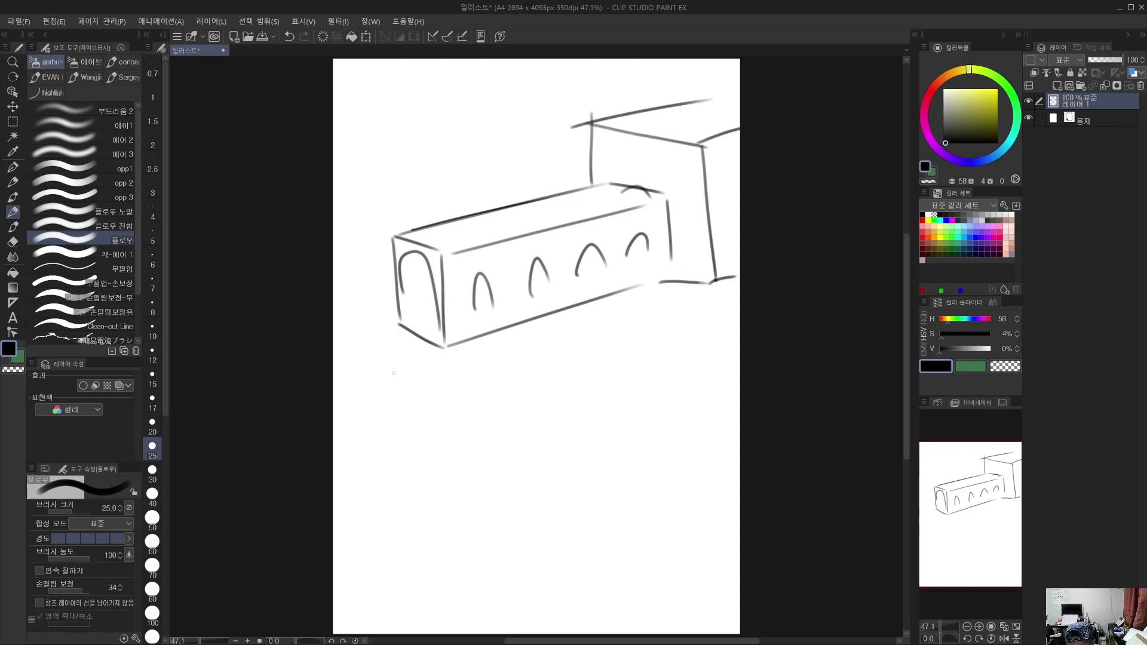
# Step: Circle the sketched corridor and handwrite the label 모델링 below it
pyautogui.moveTo(441, 344); pyautogui.dragTo(677, 280)
pyautogui.moveTo(572, 340)
pyautogui.mouseDown()
pyautogui.moveTo(371, 360)
pyautogui.moveTo(678, 250)
pyautogui.moveTo(546, 381)
pyautogui.mouseUp()
pyautogui.moveTo(546, 369)
pyautogui.mouseDown()
pyautogui.moveTo(548, 387)
pyautogui.moveTo(560, 385)
pyautogui.mouseUp()
pyautogui.moveTo(552, 388)
pyautogui.mouseDown()
pyautogui.moveTo(556, 399)
pyautogui.moveTo(572, 372)
pyautogui.mouseUp()
pyautogui.moveTo(561, 375); pyautogui.dragTo(567, 388)
pyautogui.moveTo(562, 379); pyautogui.dragTo(576, 378)
pyautogui.moveTo(579, 367)
pyautogui.mouseDown()
pyautogui.moveTo(586, 405)
pyautogui.moveTo(604, 389)
pyautogui.moveTo(612, 399)
pyautogui.mouseUp()
pyautogui.click(641, 386)
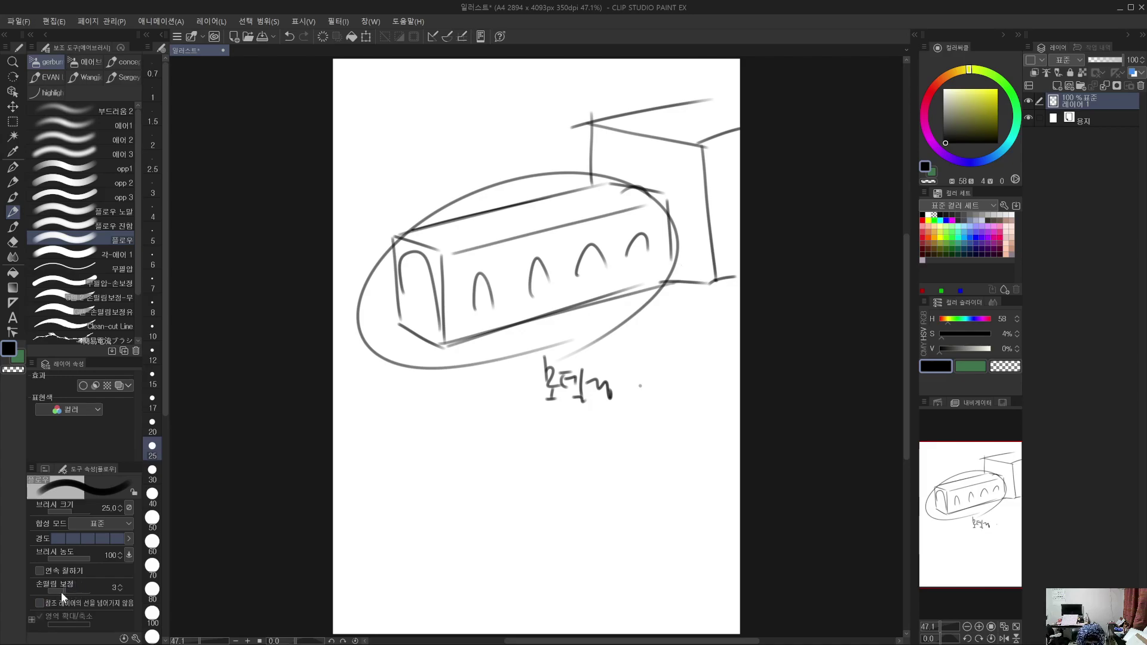
# Step: Set the brush stabilization to 1, then handwrite 콘티 beside 모델링, circling both words and joining them with a line
pyautogui.click(120, 585)
pyautogui.moveTo(525, 406)
pyautogui.mouseDown()
pyautogui.moveTo(530, 368)
pyautogui.moveTo(618, 423)
pyautogui.mouseUp()
pyautogui.moveTo(409, 391)
pyautogui.mouseDown()
pyautogui.moveTo(425, 396)
pyautogui.moveTo(412, 421)
pyautogui.moveTo(439, 404)
pyautogui.moveTo(432, 425)
pyautogui.moveTo(421, 416)
pyautogui.moveTo(464, 408)
pyautogui.moveTo(445, 442)
pyautogui.mouseUp()
pyautogui.moveTo(402, 391); pyautogui.dragTo(550, 386)
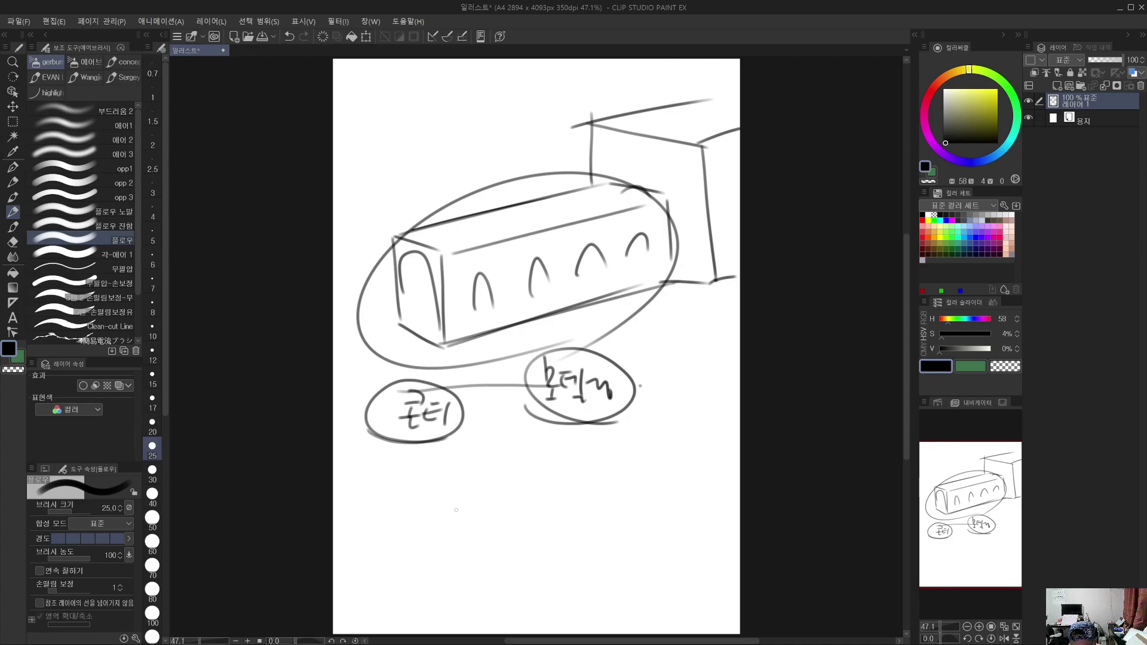
# Step: Sketch an interior scene below the labels with corridor corners, a floor line and three standing figures
pyautogui.moveTo(411, 491)
pyautogui.mouseDown()
pyautogui.moveTo(480, 507)
pyautogui.moveTo(484, 435)
pyautogui.mouseUp()
pyautogui.moveTo(554, 442)
pyautogui.mouseDown()
pyautogui.moveTo(550, 515)
pyautogui.moveTo(645, 524)
pyautogui.mouseUp()
pyautogui.moveTo(479, 507); pyautogui.dragTo(559, 475)
pyautogui.moveTo(353, 546); pyautogui.dragTo(643, 589)
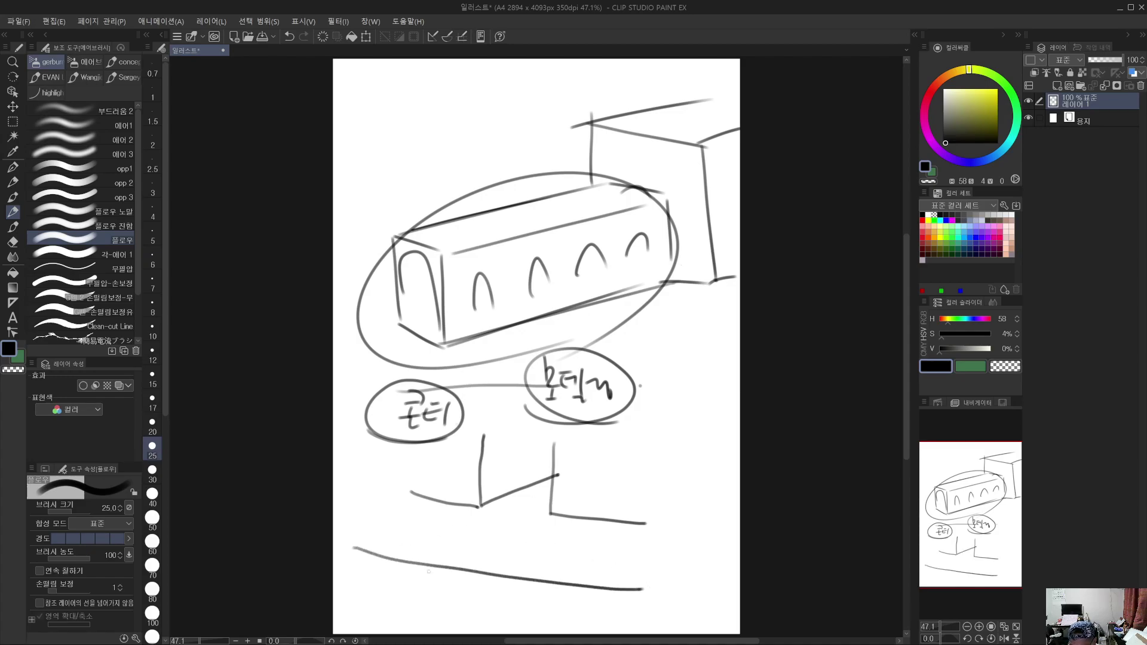
pyautogui.moveTo(565, 460)
pyautogui.mouseDown()
pyautogui.moveTo(556, 525)
pyautogui.moveTo(570, 526)
pyautogui.moveTo(539, 454)
pyautogui.moveTo(526, 460)
pyautogui.moveTo(533, 443)
pyautogui.moveTo(542, 499)
pyautogui.mouseUp()
pyautogui.moveTo(507, 450)
pyautogui.mouseDown()
pyautogui.moveTo(507, 505)
pyautogui.moveTo(561, 465)
pyautogui.mouseUp()
pyautogui.moveTo(571, 508); pyautogui.dragTo(679, 451)
# Step: Draw an arrow from the corridor down to the interior scene and another pointing into the corridor's entrance
pyautogui.moveTo(652, 303)
pyautogui.mouseDown()
pyautogui.moveTo(708, 191)
pyautogui.moveTo(555, 361)
pyautogui.mouseUp()
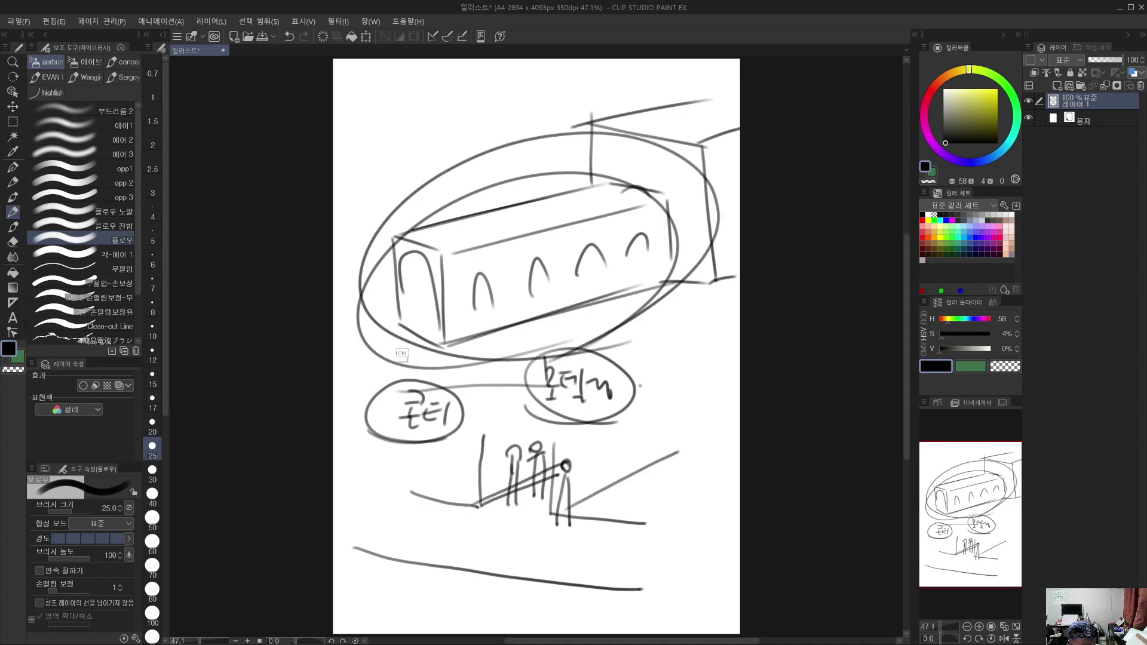
pyautogui.hotkey('ctrl', 'z')
pyautogui.moveTo(632, 280)
pyautogui.mouseDown()
pyautogui.moveTo(661, 417)
pyautogui.moveTo(678, 403)
pyautogui.moveTo(662, 397)
pyautogui.moveTo(666, 412)
pyautogui.mouseUp()
pyautogui.moveTo(664, 497); pyautogui.dragTo(687, 481)
pyautogui.moveTo(370, 314); pyautogui.dragTo(416, 307)
pyautogui.moveTo(402, 299); pyautogui.dragTo(402, 320)
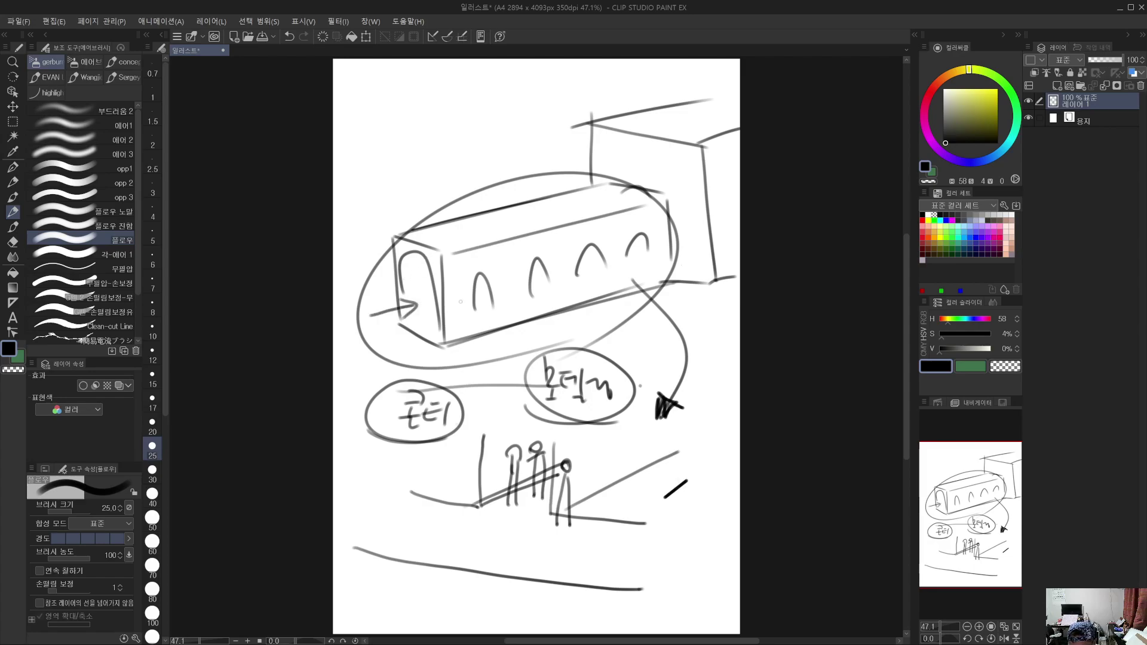
# Step: Extend the interior scene with lines for intersecting corridors running sideways, forward and diagonally into the distance
pyautogui.moveTo(564, 437)
pyautogui.mouseDown()
pyautogui.moveTo(563, 481)
pyautogui.moveTo(677, 517)
pyautogui.mouseUp()
pyautogui.moveTo(346, 482)
pyautogui.mouseDown()
pyautogui.moveTo(467, 510)
pyautogui.moveTo(461, 545)
pyautogui.moveTo(481, 507)
pyautogui.moveTo(498, 508)
pyautogui.mouseUp()
pyautogui.moveTo(482, 506); pyautogui.dragTo(433, 569)
pyautogui.moveTo(382, 558)
pyautogui.mouseDown()
pyautogui.moveTo(430, 561)
pyautogui.moveTo(332, 554)
pyautogui.mouseUp()
pyautogui.moveTo(555, 517)
pyautogui.mouseDown()
pyautogui.moveTo(577, 593)
pyautogui.moveTo(684, 608)
pyautogui.mouseUp()
pyautogui.moveTo(663, 584); pyautogui.dragTo(666, 590)
pyautogui.moveTo(491, 504); pyautogui.dragTo(652, 407)
pyautogui.moveTo(563, 516); pyautogui.dragTo(667, 435)
pyautogui.moveTo(597, 424); pyautogui.dragTo(676, 434)
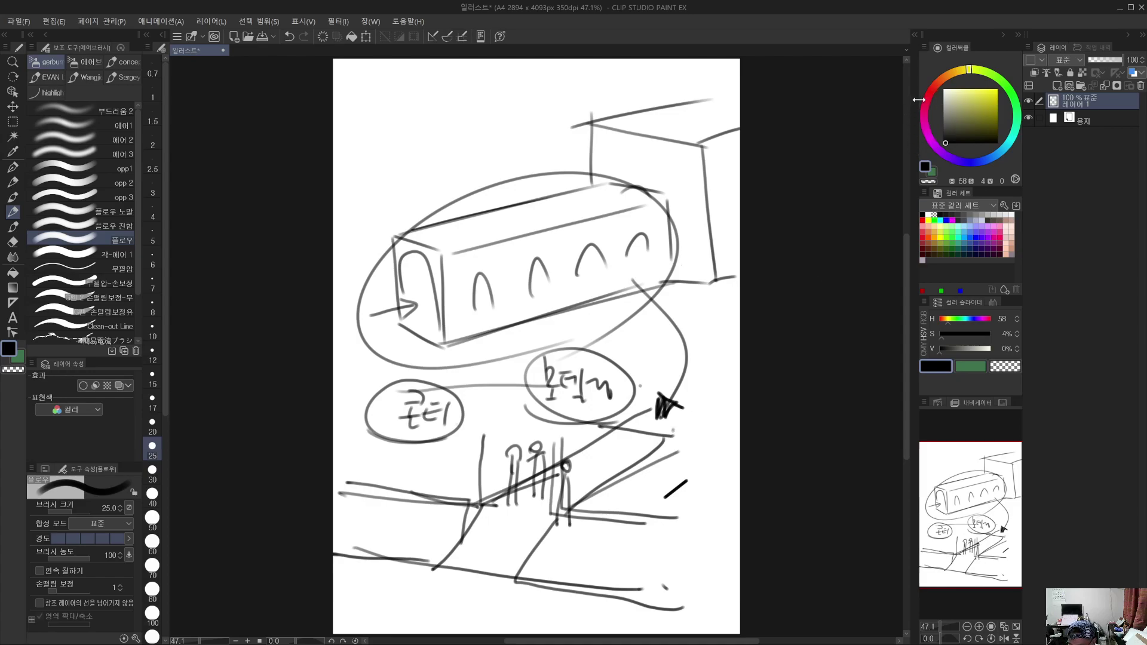
# Step: Set the colour hue to 347 and draw a rectangle above the corridor with an arrow to the interior scene
pyautogui.click(925, 102)
pyautogui.moveTo(366, 107)
pyautogui.mouseDown()
pyautogui.moveTo(520, 115)
pyautogui.moveTo(359, 139)
pyautogui.moveTo(364, 110)
pyautogui.moveTo(376, 382)
pyautogui.moveTo(405, 487)
pyautogui.mouseUp()
pyautogui.moveTo(411, 441); pyautogui.dragTo(404, 487)
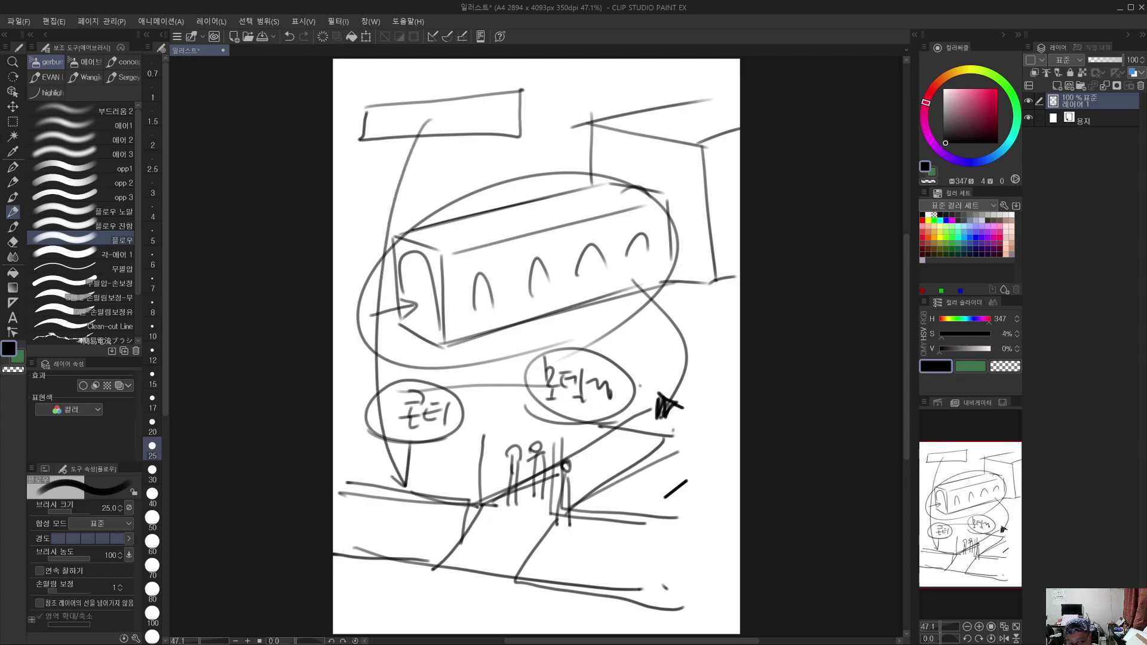
# Step: Clear the sketch from the layer and set the brush to red at full saturation and brightness, size 17
pyautogui.press('Delete')
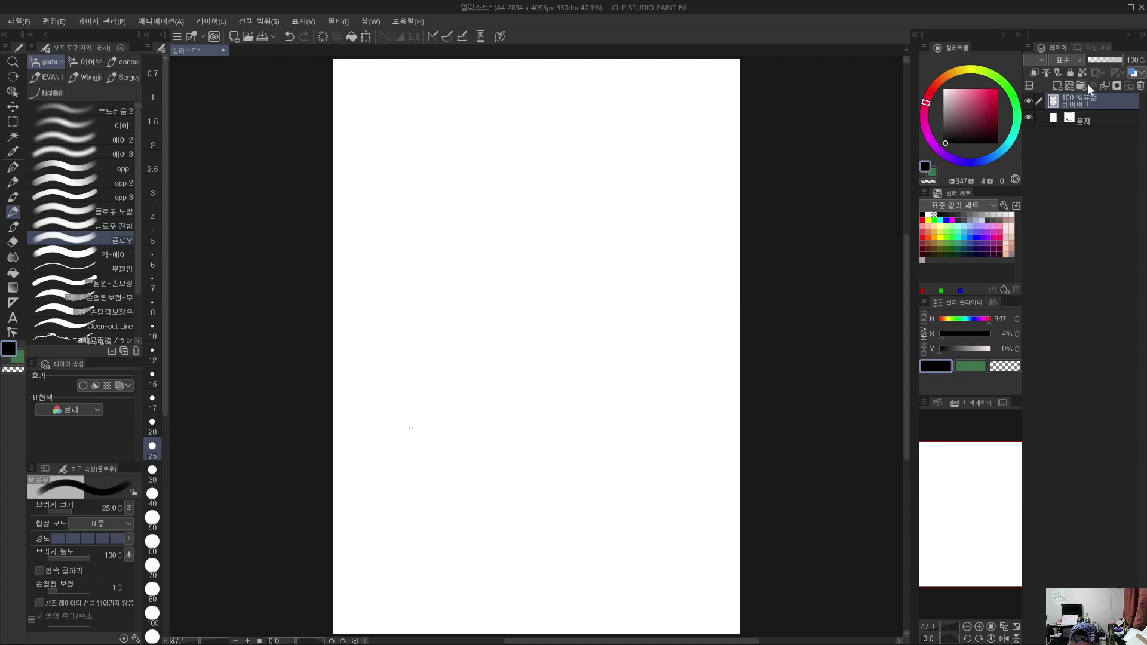
pyautogui.moveTo(992, 97); pyautogui.dragTo(1014, 67)
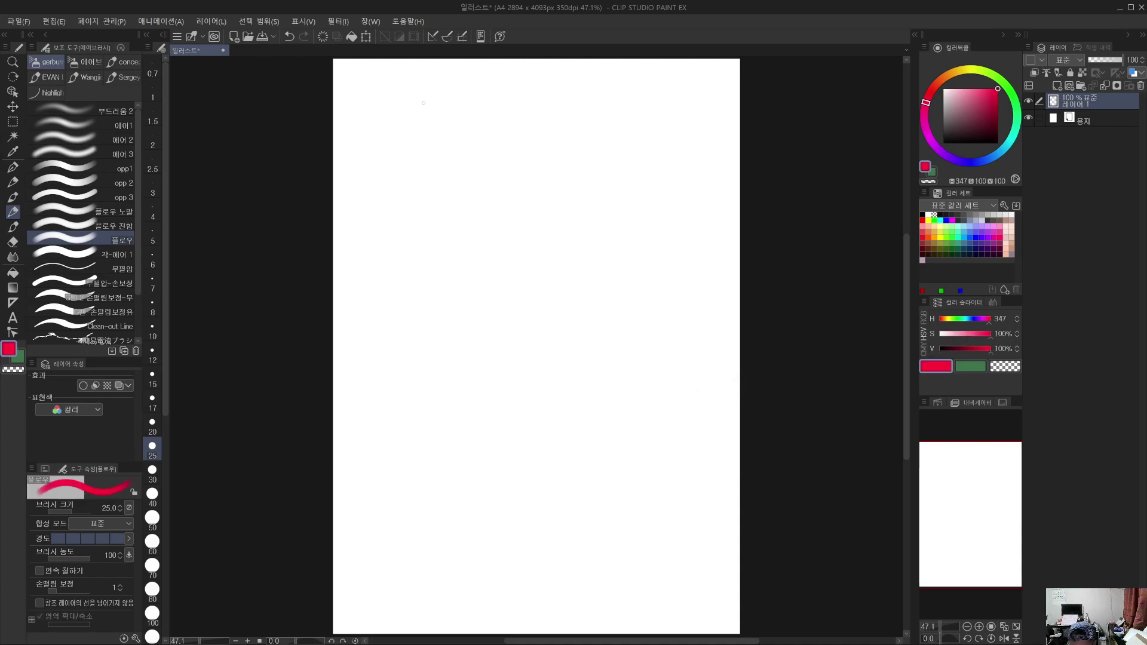
pyautogui.press('[')
pyautogui.press('[')
pyautogui.moveTo(428, 126)
pyautogui.mouseDown()
pyautogui.moveTo(568, 125)
pyautogui.moveTo(557, 193)
pyautogui.mouseUp()
pyautogui.hotkey('ctrl', 'z')
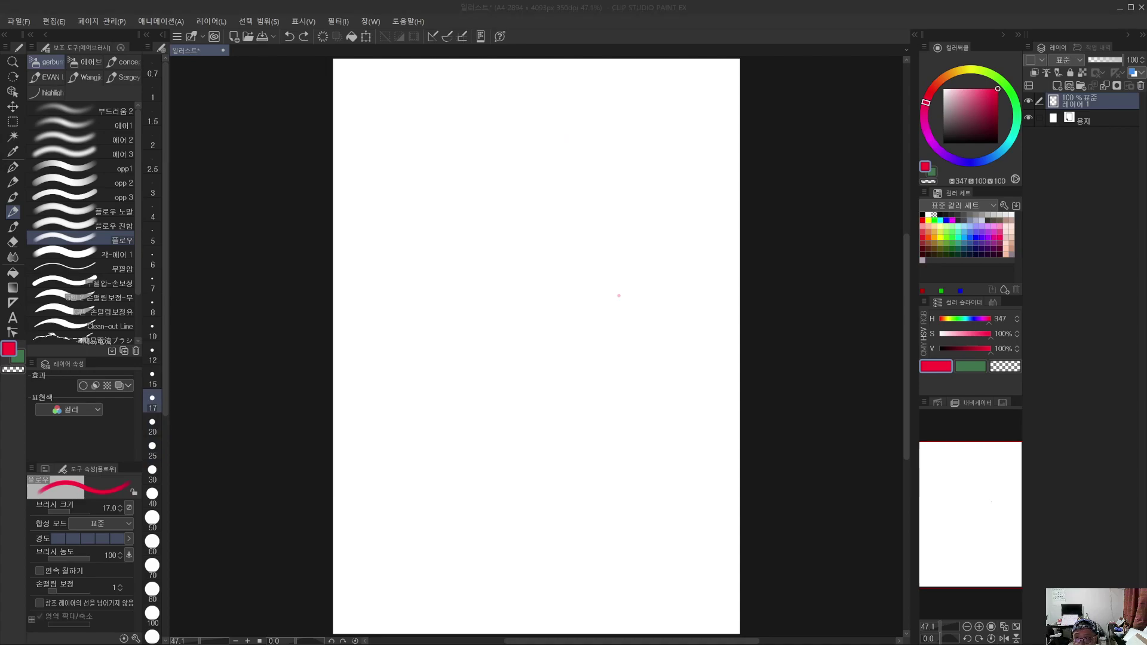
# Step: Switch to the file window and look over the models in the Romantic Fantasy Mansion Package folder, highlighting Corridor_복도
pyautogui.moveTo(618, 1); pyautogui.dragTo(447, 127)
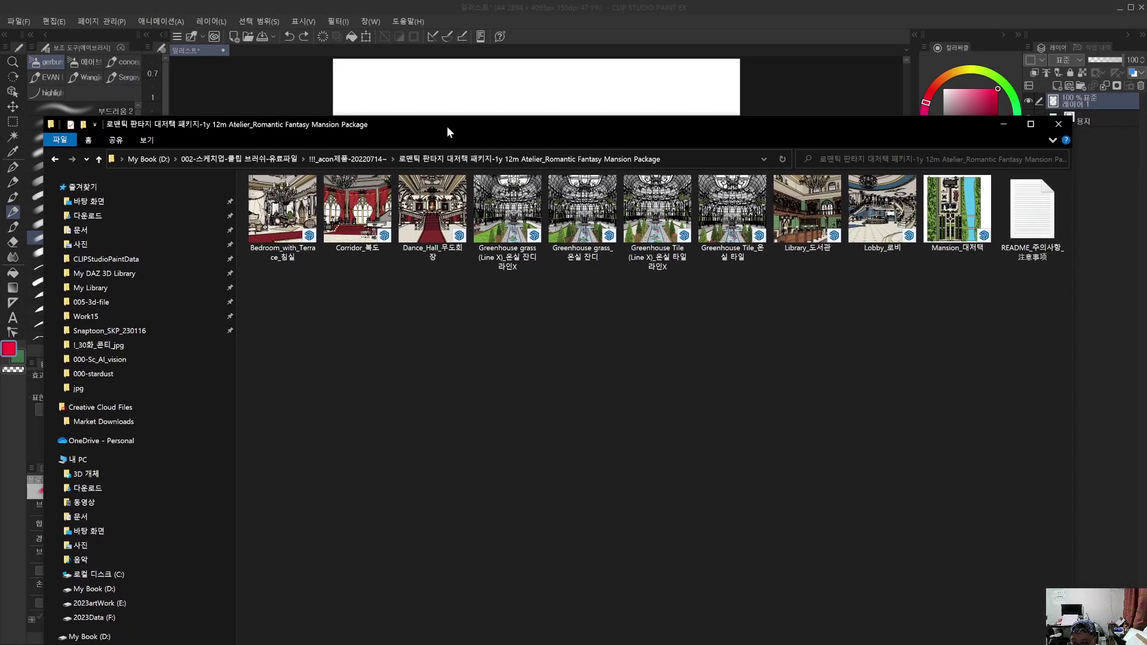
pyautogui.doubleClick(447, 126)
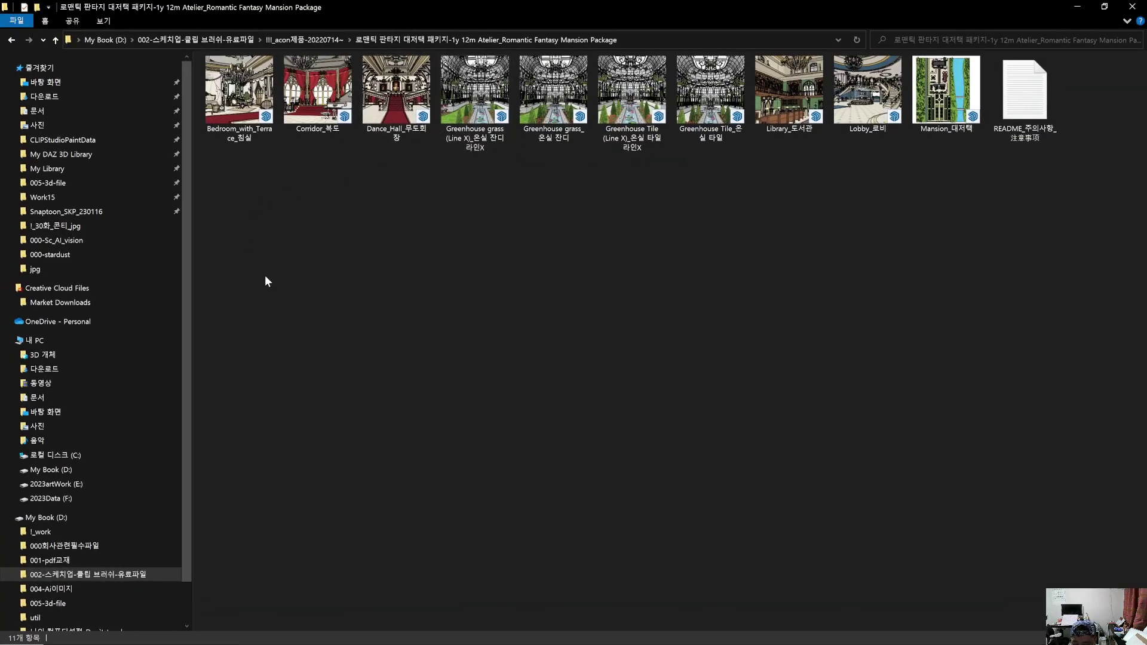
pyautogui.click(317, 112)
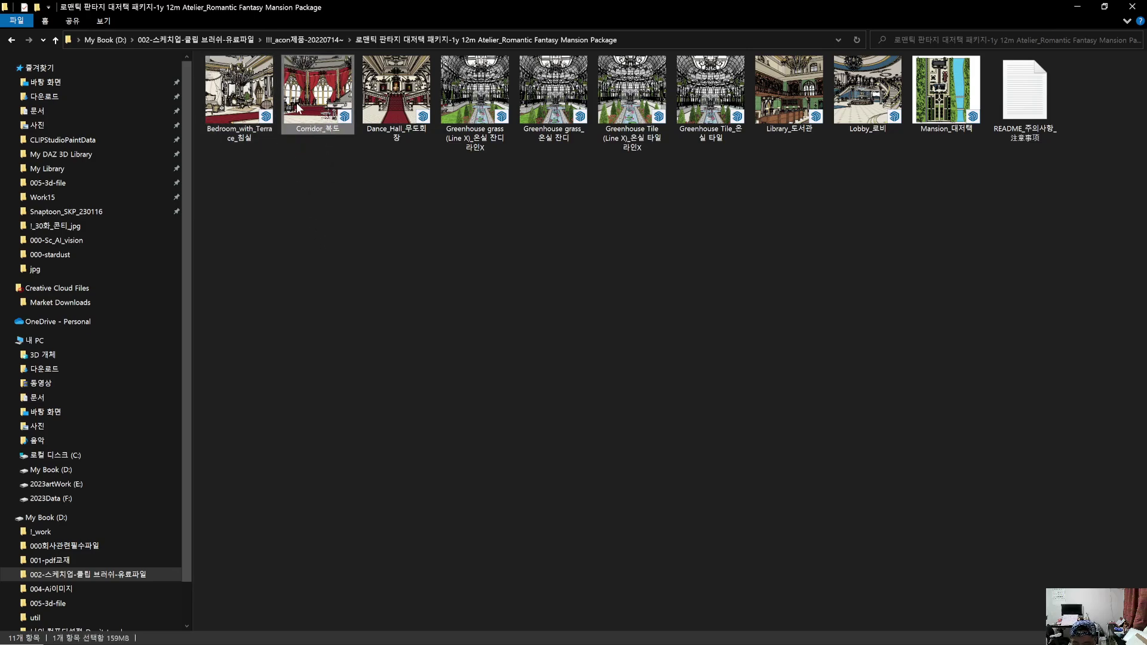
pyautogui.keyDown('ctrl'); pyautogui.scroll(1, 321, 111); pyautogui.keyUp('ctrl')
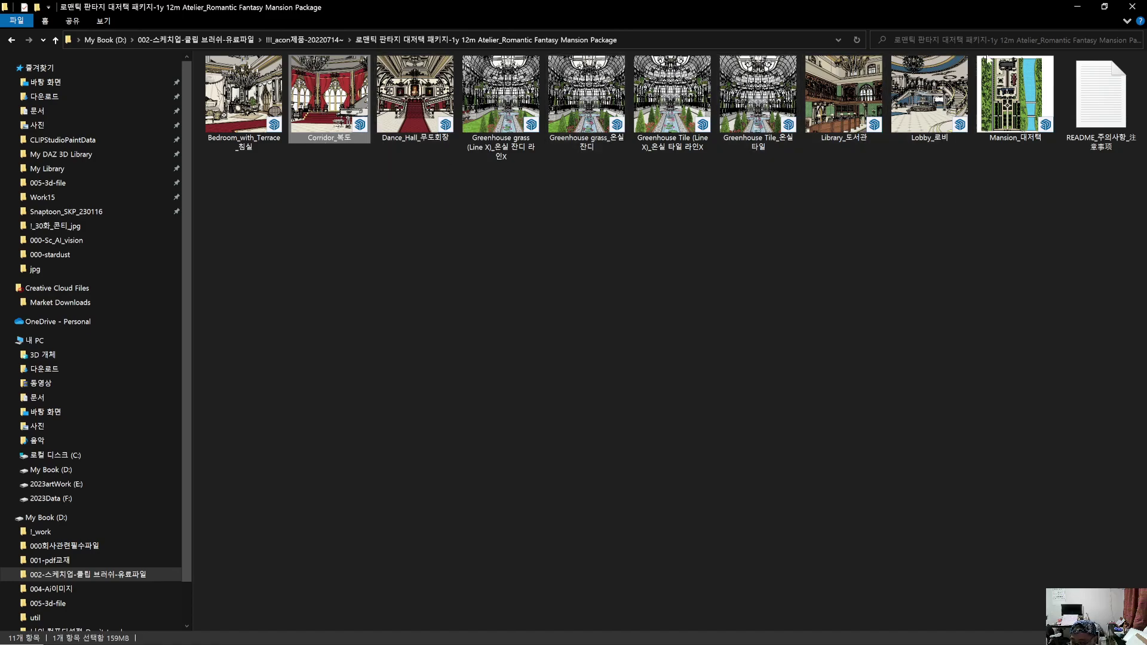
pyautogui.click(1078, 6)
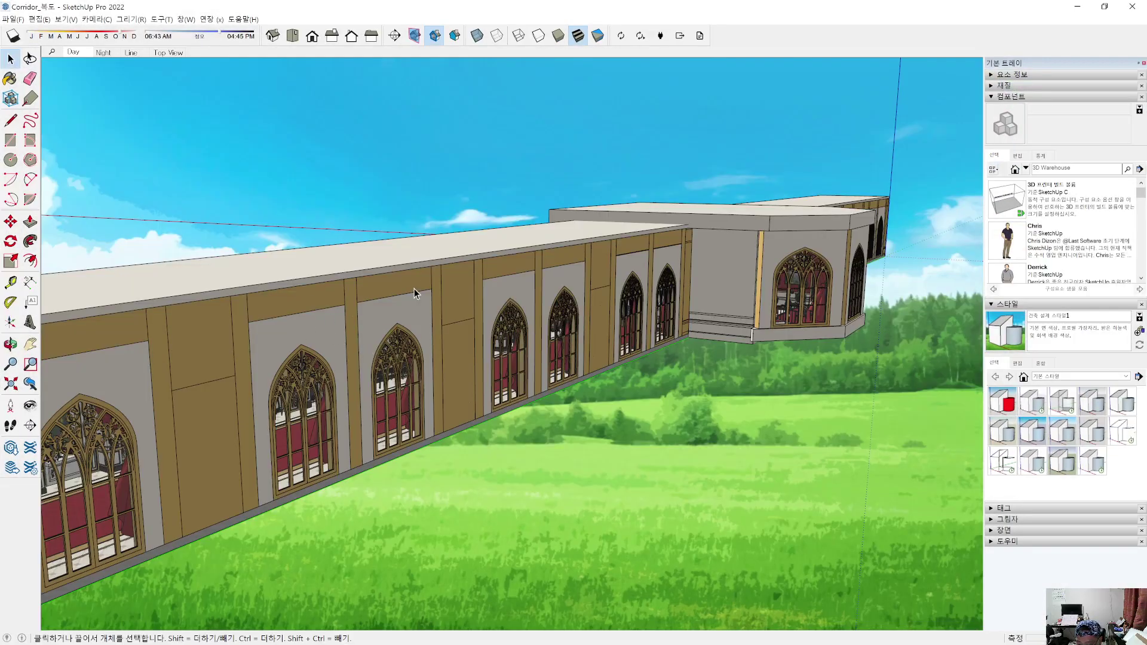
# Step: View the corridor model from above, then in Clip Studio Paint sketch its long red plan with a central block and a circled wing
pyautogui.moveTo(414, 289)
pyautogui.mouseDown(button='middle')
pyautogui.moveTo(425, 440)
pyautogui.moveTo(486, 478)
pyautogui.moveTo(512, 423)
pyautogui.moveTo(545, 443)
pyautogui.mouseUp(button='middle')
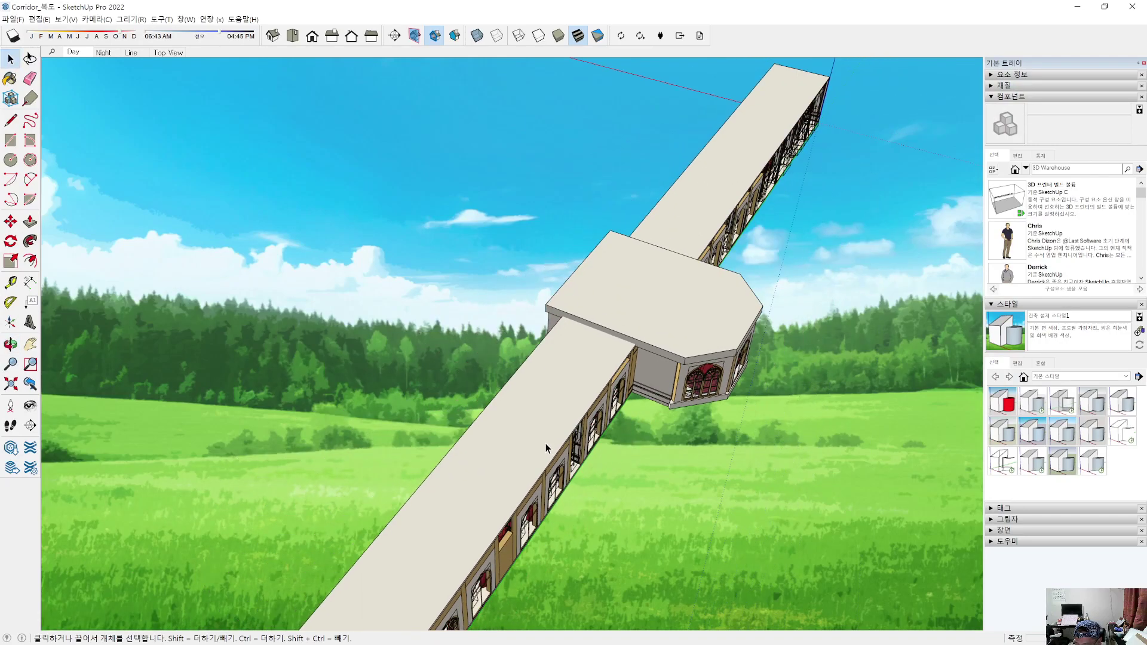
pyautogui.scroll(-5, 545, 443)
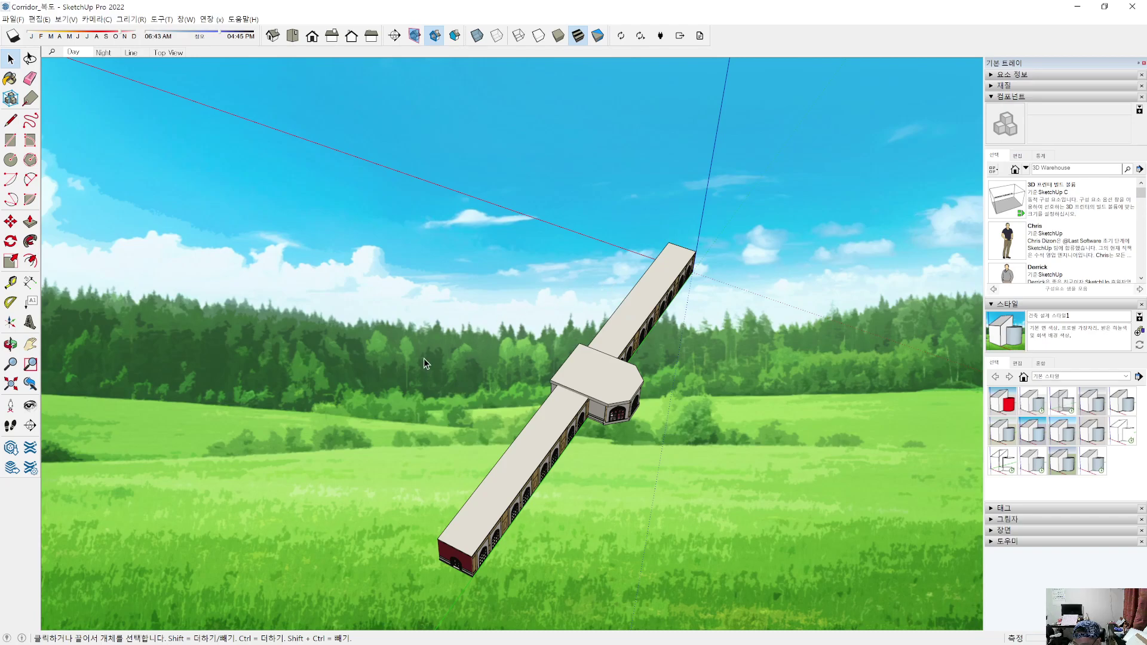
pyautogui.click(1076, 8)
pyautogui.moveTo(396, 95); pyautogui.dragTo(642, 105)
pyautogui.moveTo(399, 96); pyautogui.dragTo(641, 140)
pyautogui.moveTo(499, 84); pyautogui.dragTo(496, 163)
pyautogui.moveTo(498, 94)
pyautogui.mouseDown()
pyautogui.moveTo(568, 97)
pyautogui.moveTo(599, 152)
pyautogui.moveTo(487, 154)
pyautogui.moveTo(592, 123)
pyautogui.moveTo(591, 160)
pyautogui.mouseUp()
pyautogui.moveTo(598, 106); pyautogui.dragTo(741, 110)
pyautogui.moveTo(590, 145); pyautogui.dragTo(701, 139)
pyautogui.moveTo(672, 96)
pyautogui.mouseDown()
pyautogui.moveTo(654, 139)
pyautogui.moveTo(669, 138)
pyautogui.mouseUp()
# Step: Sketch an inverted-T corridor plan below the straight one and draw an arrow down from the upper plan
pyautogui.moveTo(469, 205)
pyautogui.mouseDown()
pyautogui.moveTo(466, 324)
pyautogui.moveTo(526, 345)
pyautogui.mouseUp()
pyautogui.moveTo(462, 330); pyautogui.dragTo(333, 335)
pyautogui.moveTo(337, 381); pyautogui.dragTo(667, 367)
pyautogui.moveTo(521, 327); pyautogui.dragTo(701, 332)
pyautogui.moveTo(621, 374); pyautogui.dragTo(739, 371)
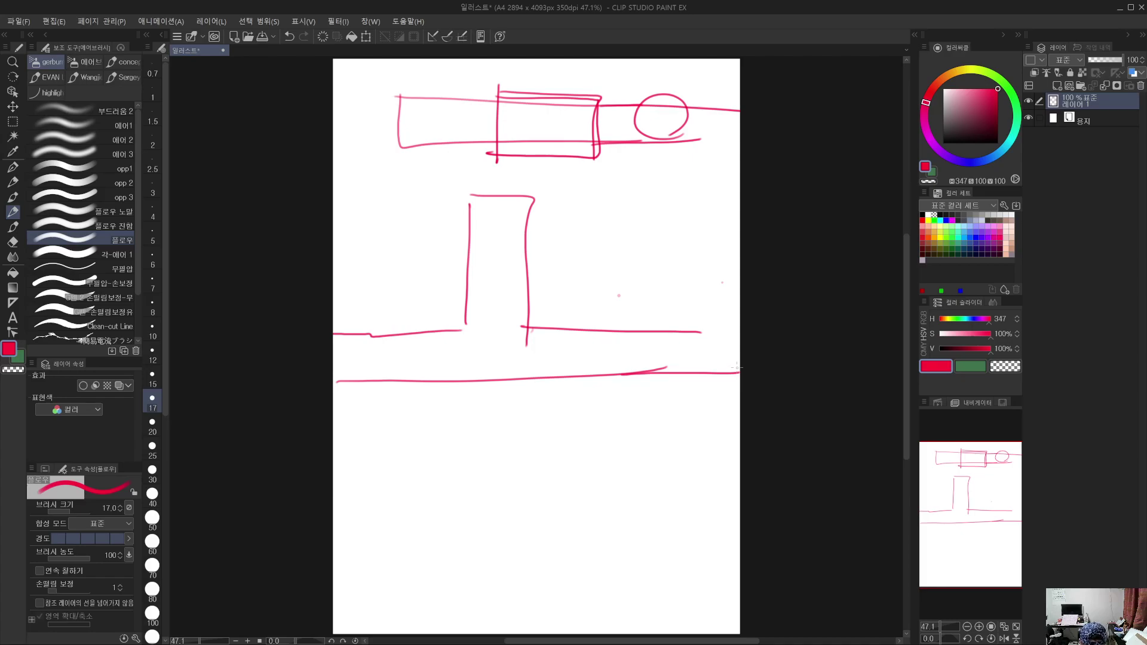
pyautogui.moveTo(433, 439)
pyautogui.mouseDown()
pyautogui.moveTo(493, 435)
pyautogui.moveTo(461, 493)
pyautogui.moveTo(457, 451)
pyautogui.moveTo(477, 488)
pyautogui.moveTo(494, 435)
pyautogui.mouseUp()
pyautogui.moveTo(397, 91)
pyautogui.mouseDown()
pyautogui.moveTo(402, 149)
pyautogui.moveTo(732, 127)
pyautogui.moveTo(401, 102)
pyautogui.moveTo(389, 168)
pyautogui.moveTo(405, 271)
pyautogui.mouseUp()
pyautogui.moveTo(399, 247)
pyautogui.mouseDown()
pyautogui.moveTo(382, 285)
pyautogui.moveTo(399, 263)
pyautogui.moveTo(417, 294)
pyautogui.mouseUp()
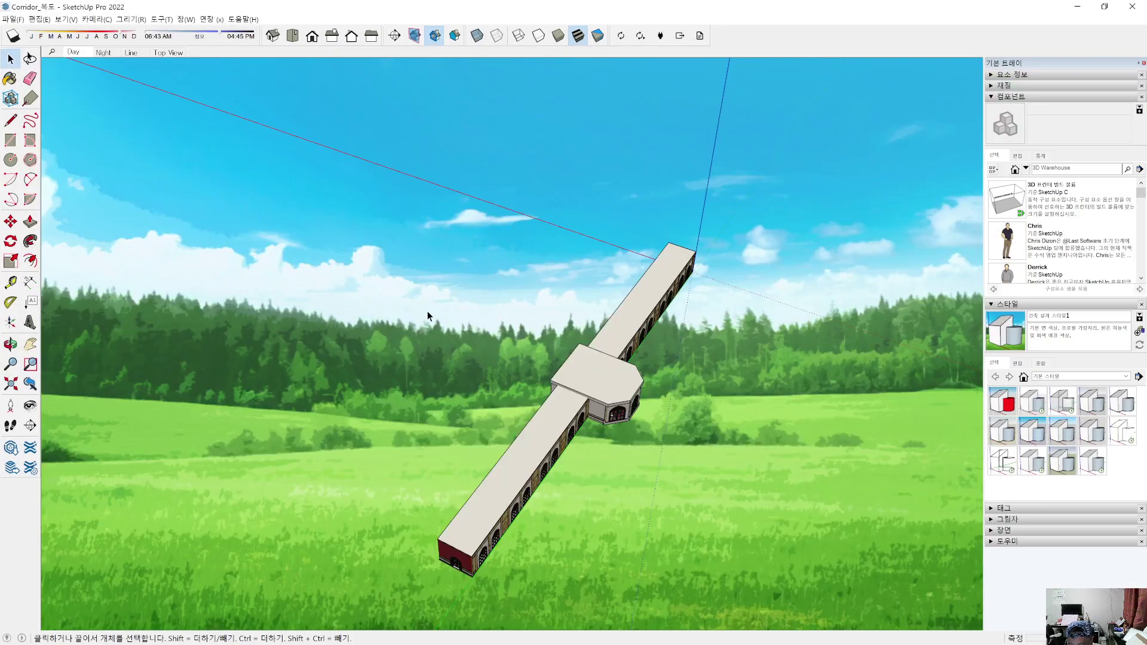
# Step: Return to SketchUp and inspect the corridor model's roof, central room and window side from several angles
pyautogui.moveTo(650, 449); pyautogui.dragTo(505, 388, button='middle')
pyautogui.scroll(3, 496, 370)
pyautogui.moveTo(494, 448); pyautogui.dragTo(532, 264, button='middle')
pyautogui.moveTo(514, 394); pyautogui.dragTo(542, 358, button='middle')
pyautogui.moveTo(572, 294); pyautogui.dragTo(570, 471, button='middle')
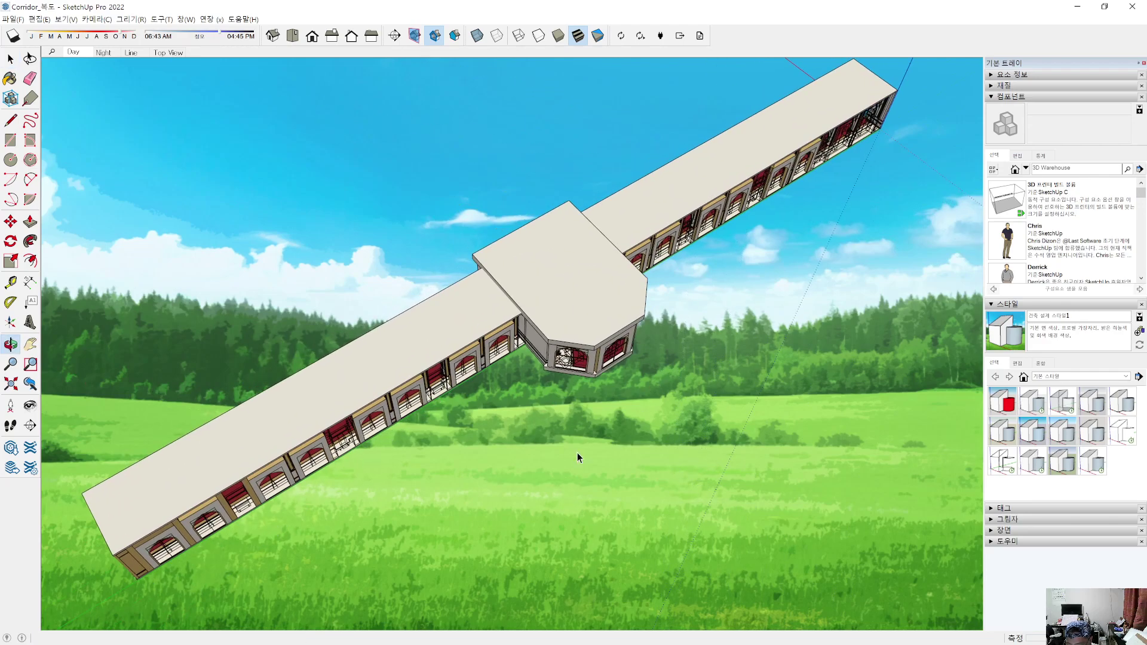
pyautogui.scroll(-3, 615, 407)
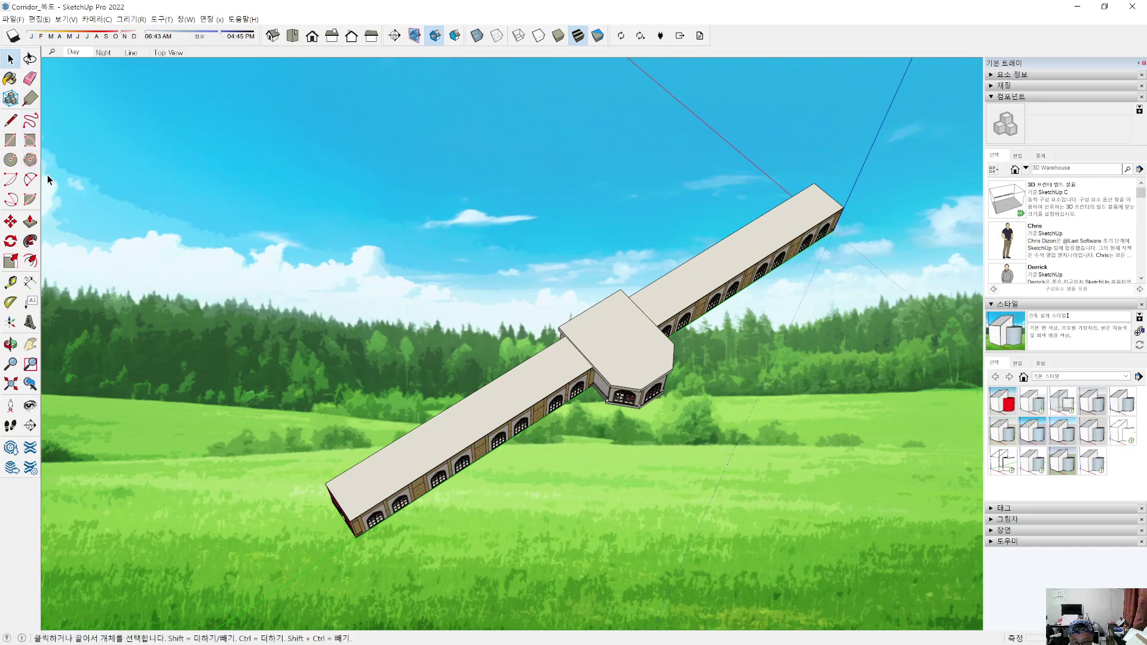
pyautogui.moveTo(248, 329); pyautogui.dragTo(279, 292, button='middle')
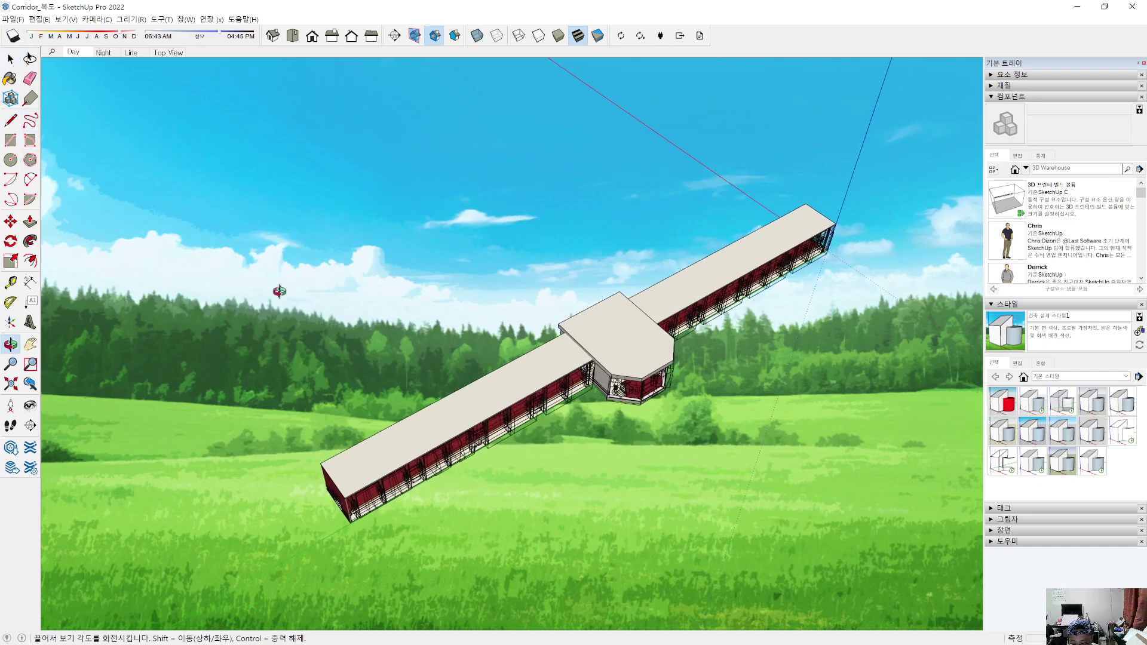
# Step: Save a copy of the corridor model as 30화T자형복도, browsing to the !_work folder on My Book (D:)
pyautogui.click(10, 20)
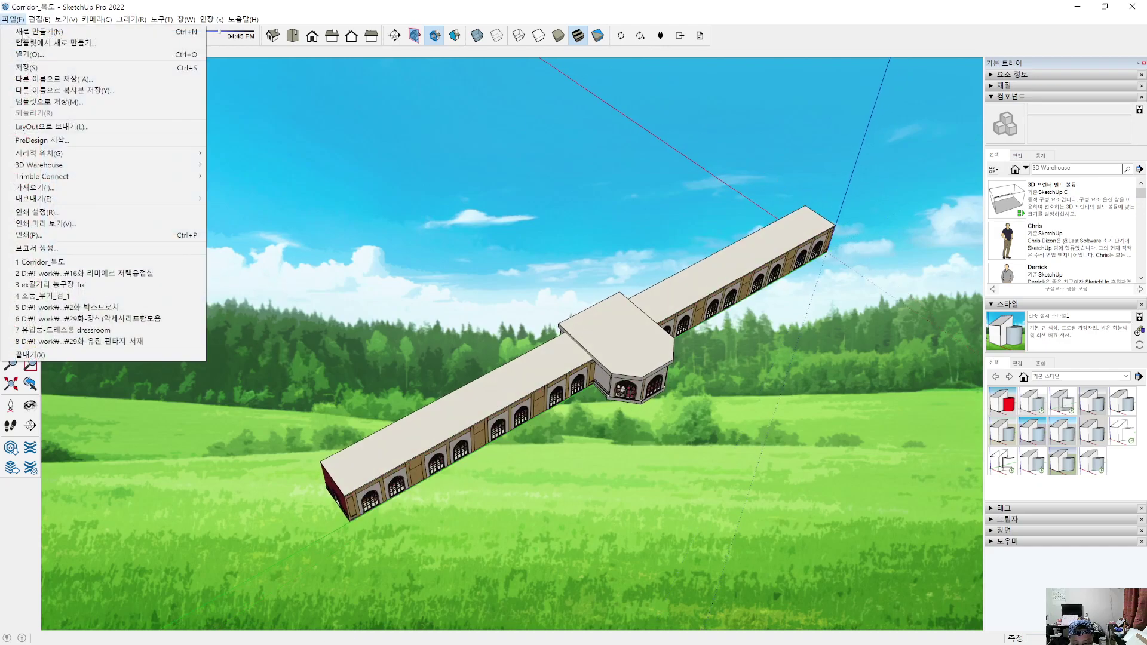
pyautogui.click(52, 79)
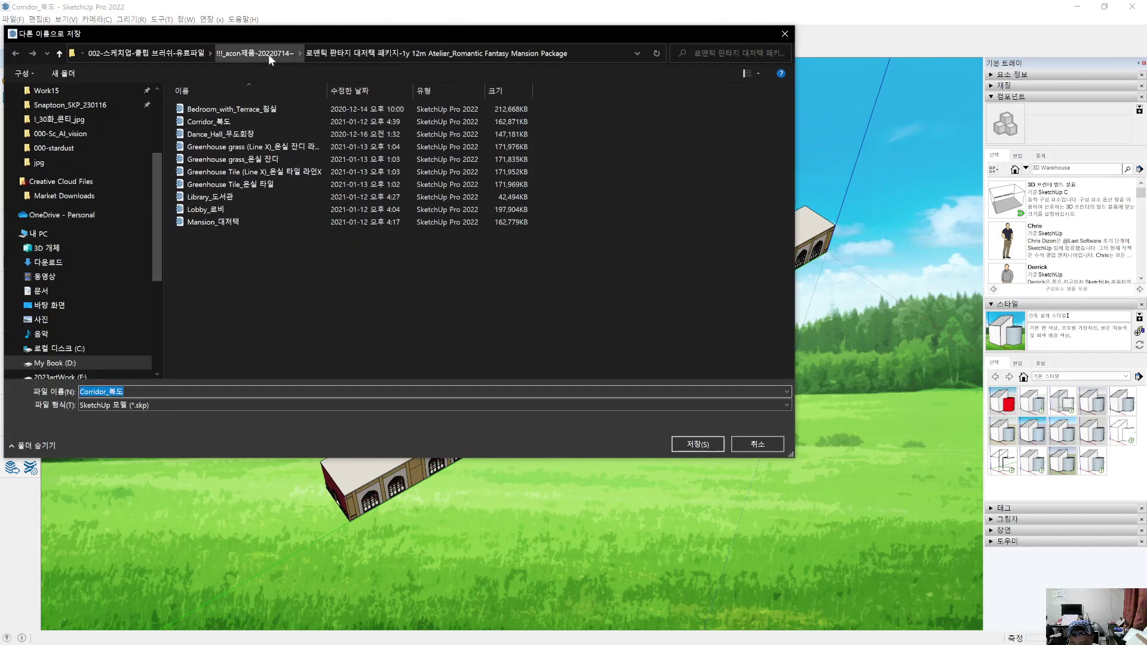
pyautogui.scroll(-4, 77, 296)
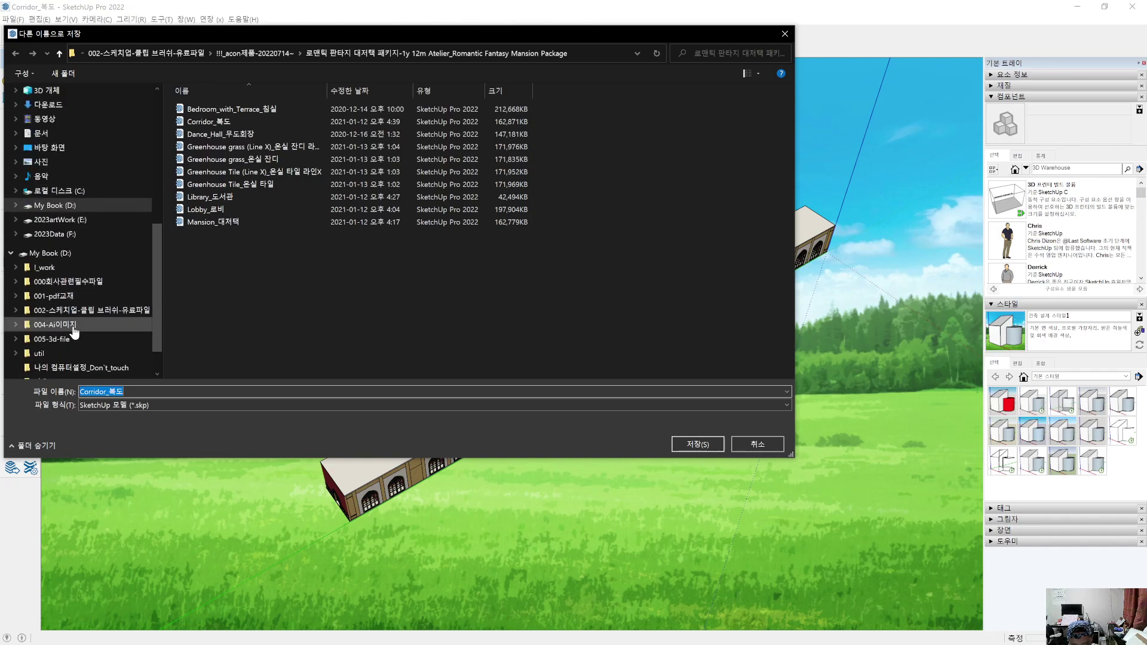
pyautogui.click(70, 326)
pyautogui.click(64, 255)
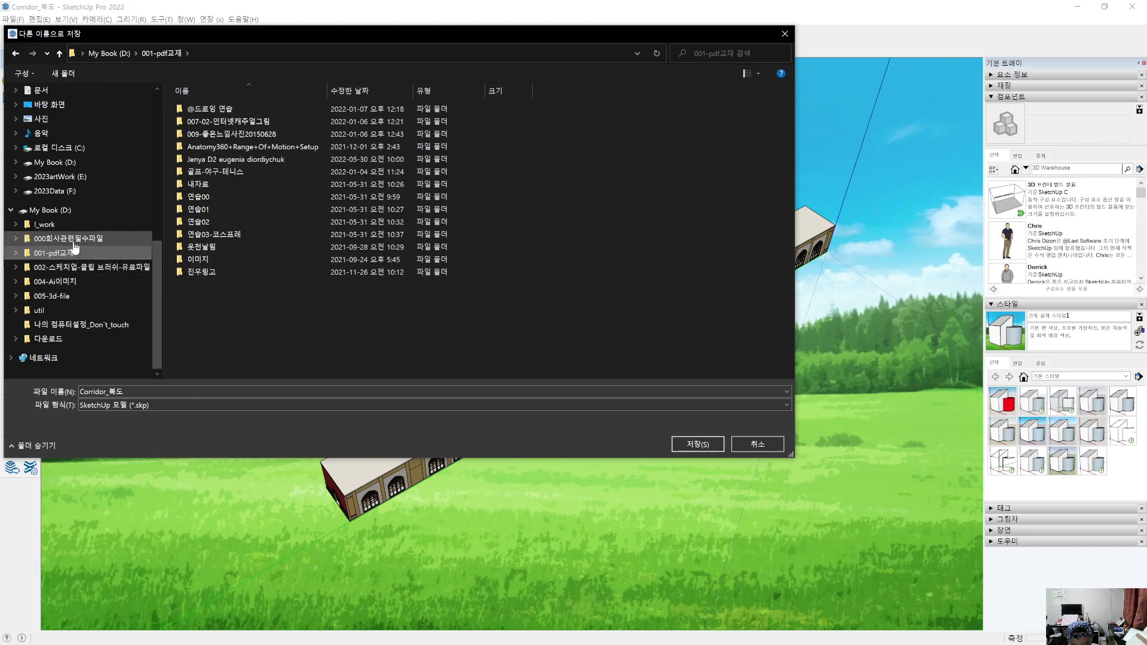
pyautogui.click(73, 242)
pyautogui.click(48, 225)
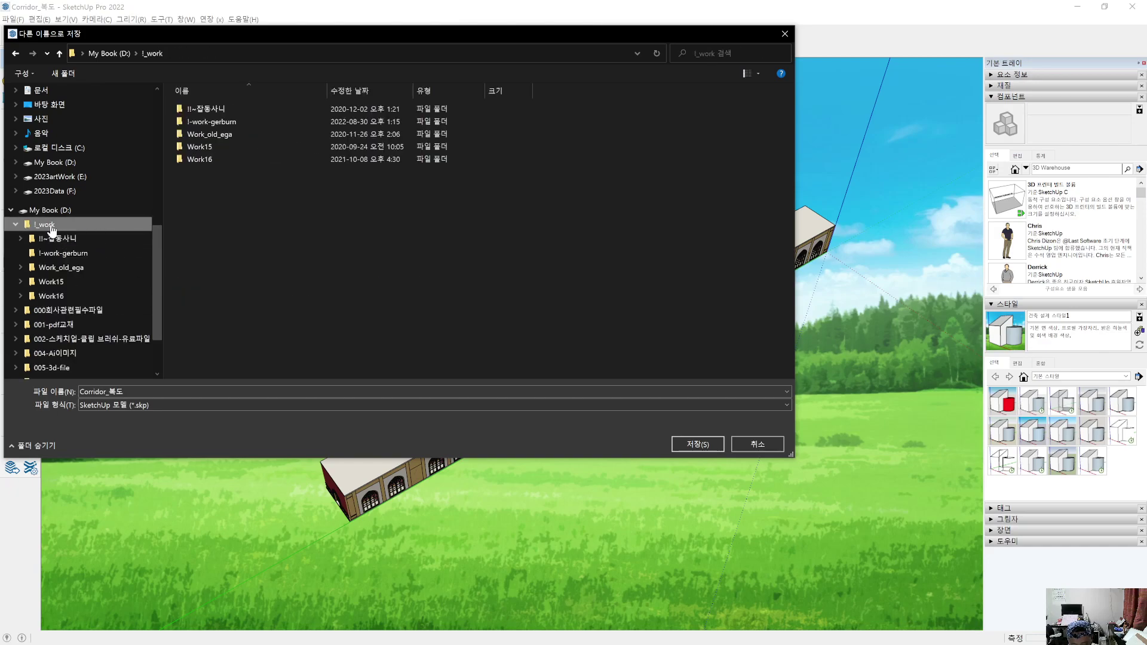
pyautogui.moveTo(214, 33); pyautogui.dragTo(214, 0)
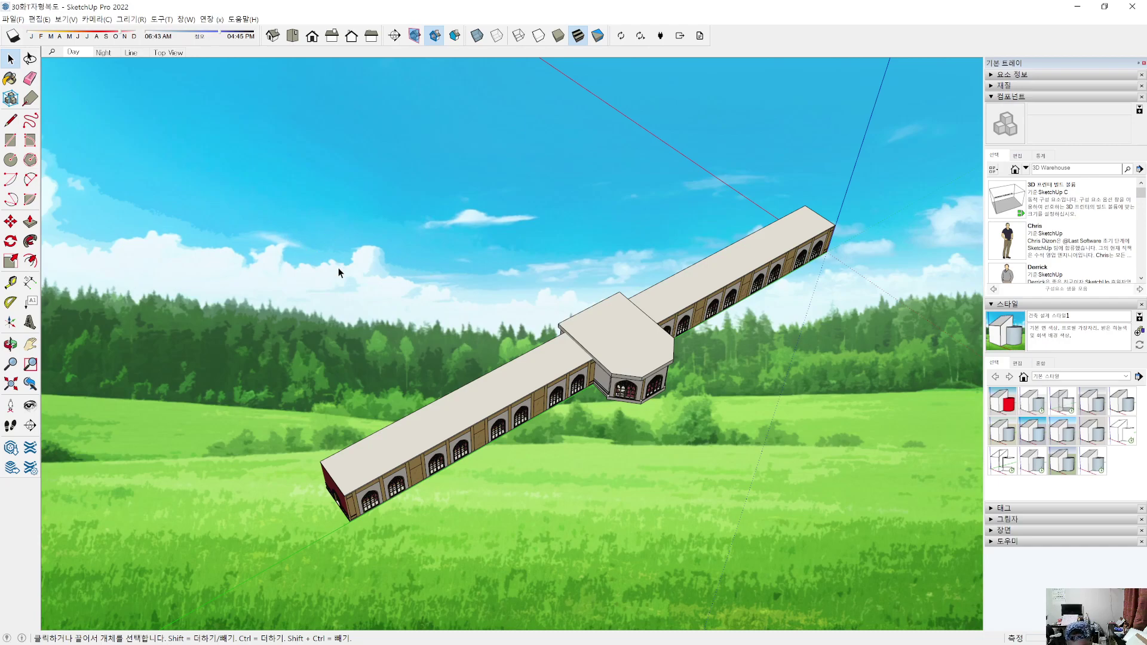
# Step: Examine the corridor's protruding central room and its roof from above, from the side and from below
pyautogui.moveTo(318, 313); pyautogui.dragTo(624, 328, button='middle')
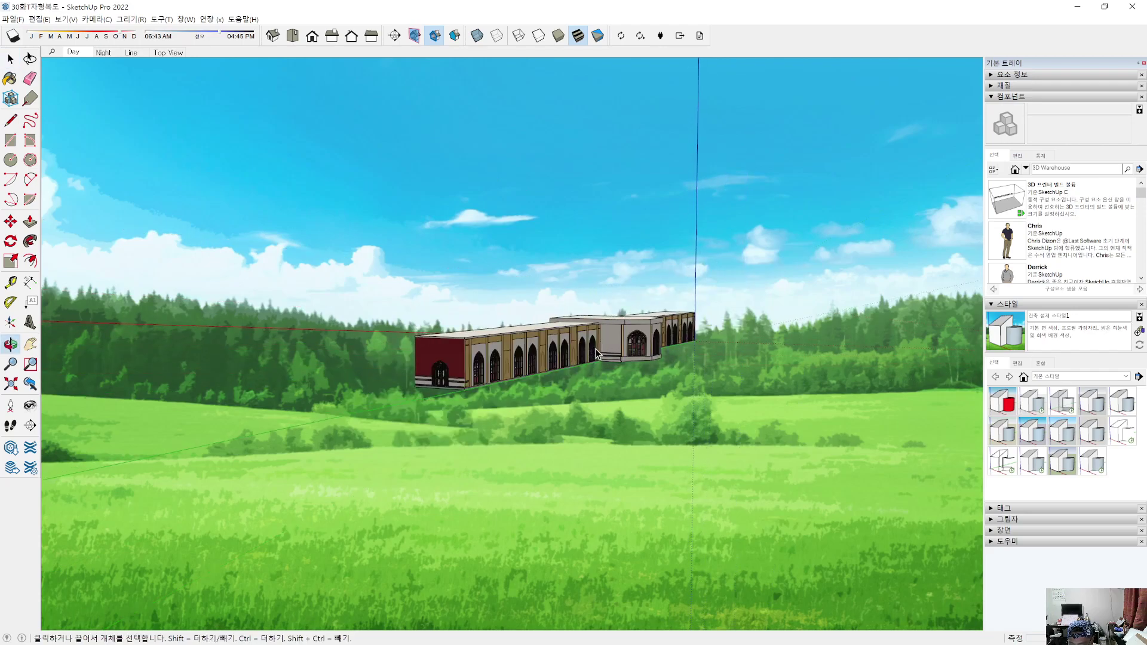
pyautogui.moveTo(486, 304); pyautogui.dragTo(429, 464, button='middle')
pyautogui.scroll(4, 619, 372)
pyautogui.moveTo(627, 439); pyautogui.dragTo(582, 369, button='middle')
pyautogui.click(589, 365)
pyautogui.moveTo(618, 522); pyautogui.dragTo(596, 324, button='middle')
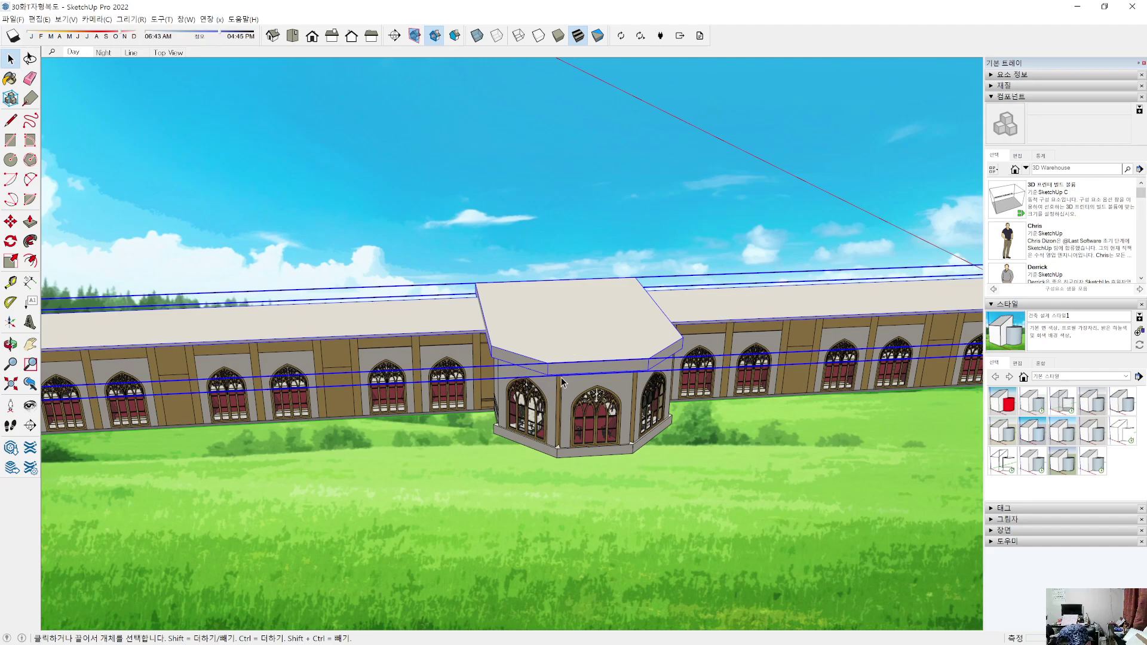
pyautogui.doubleClick(554, 396)
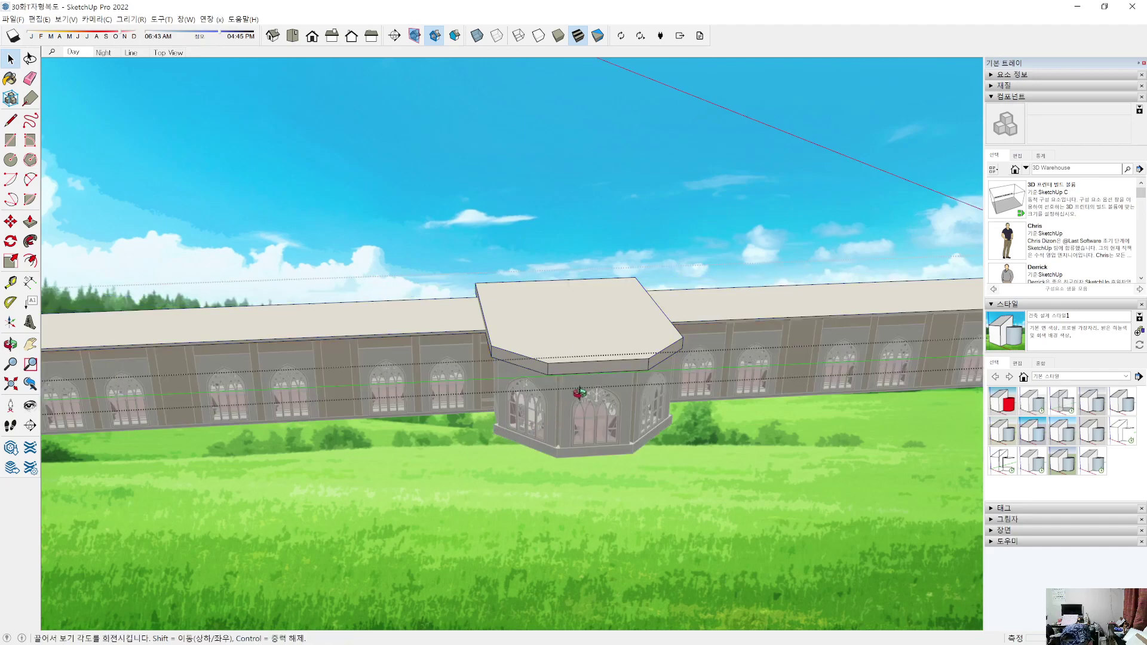
pyautogui.moveTo(574, 315); pyautogui.dragTo(508, 256, button='middle')
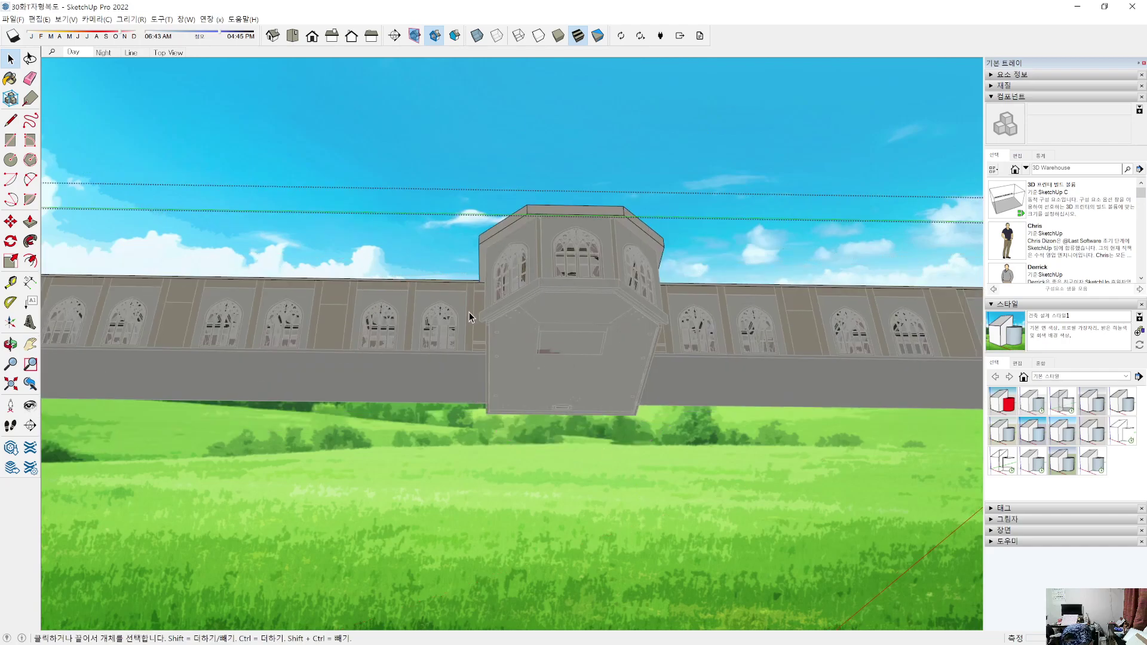
pyautogui.moveTo(371, 368); pyautogui.dragTo(271, 326, button='middle')
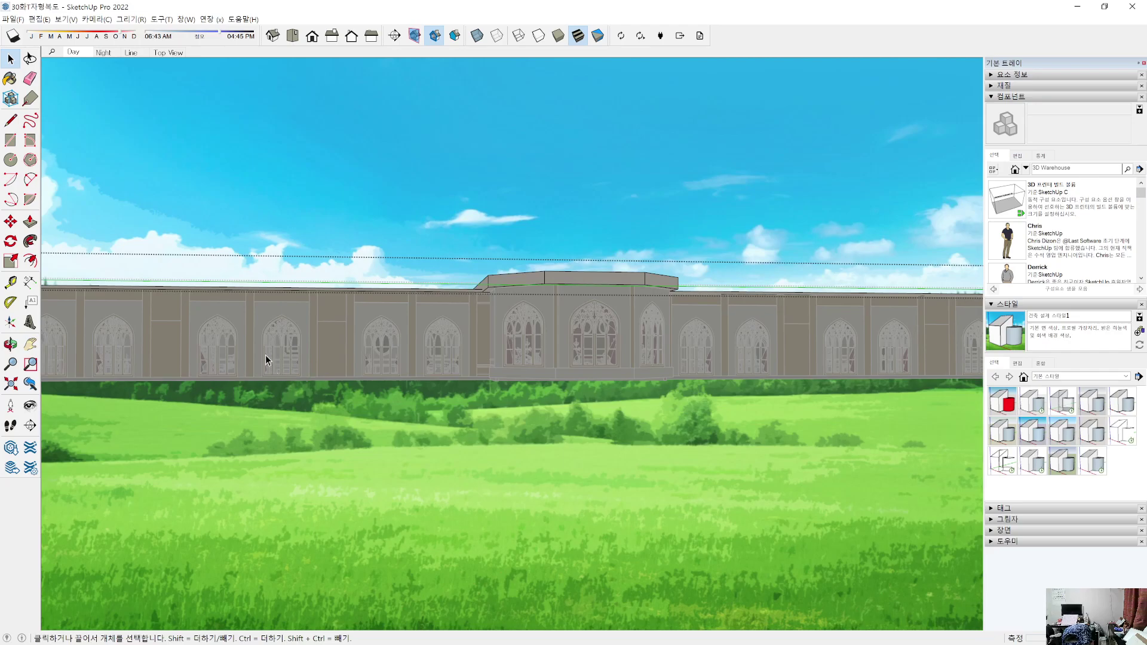
pyautogui.moveTo(724, 451); pyautogui.dragTo(720, 573, button='middle')
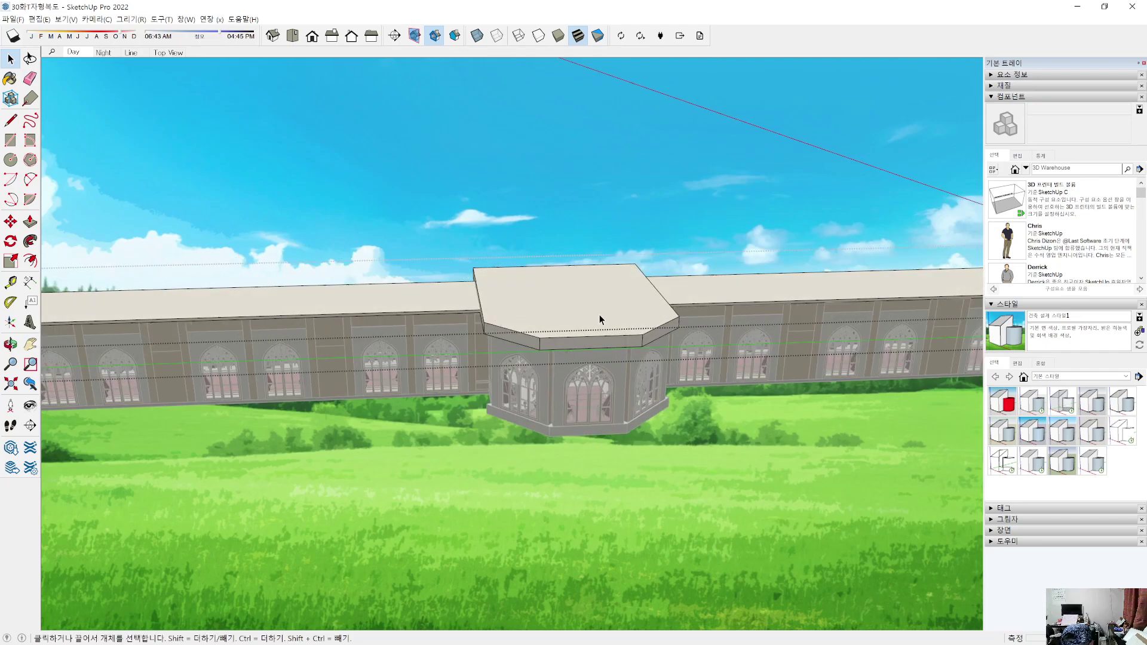
# Step: Delete the windowed bay wall at the front of the central room
pyautogui.click(556, 324)
pyautogui.doubleClick(545, 379)
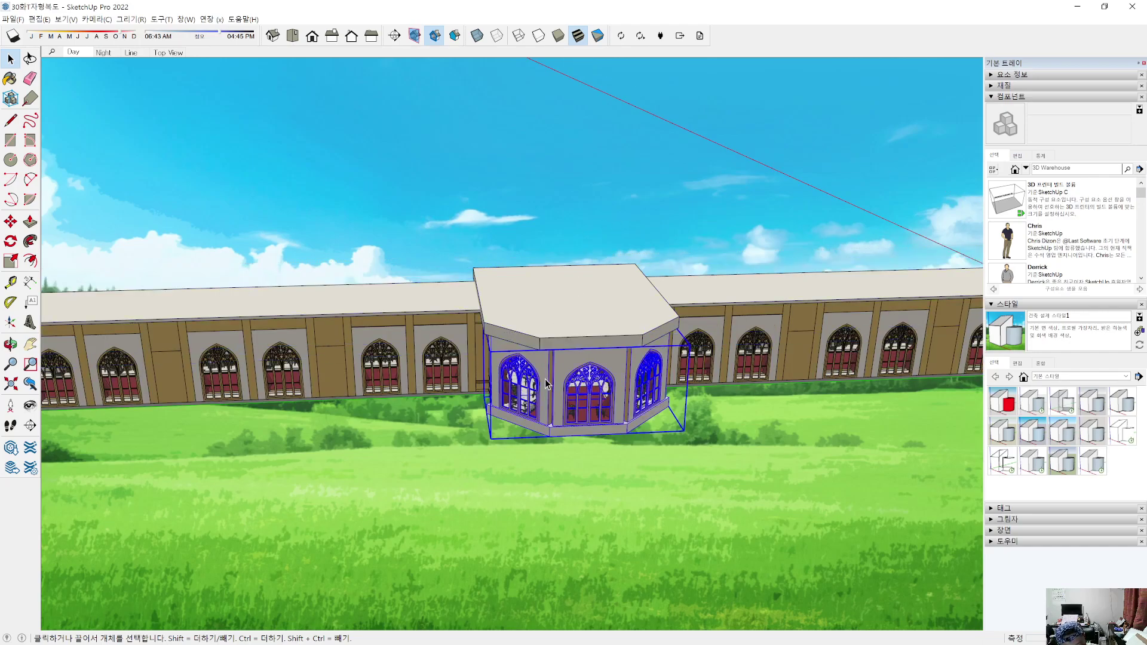
pyautogui.press('Delete')
# Step: Open the roof group and delete the central room's roof slab, keeping the roofs of both corridor wings
pyautogui.click(548, 340)
pyautogui.doubleClick(553, 333)
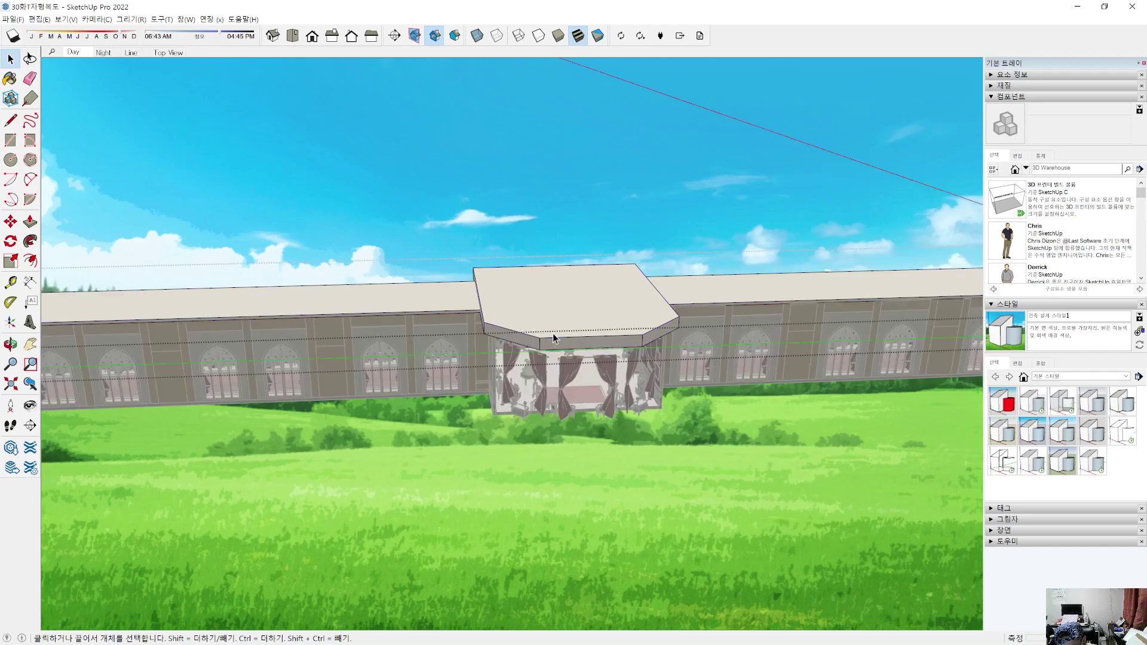
pyautogui.click(550, 339)
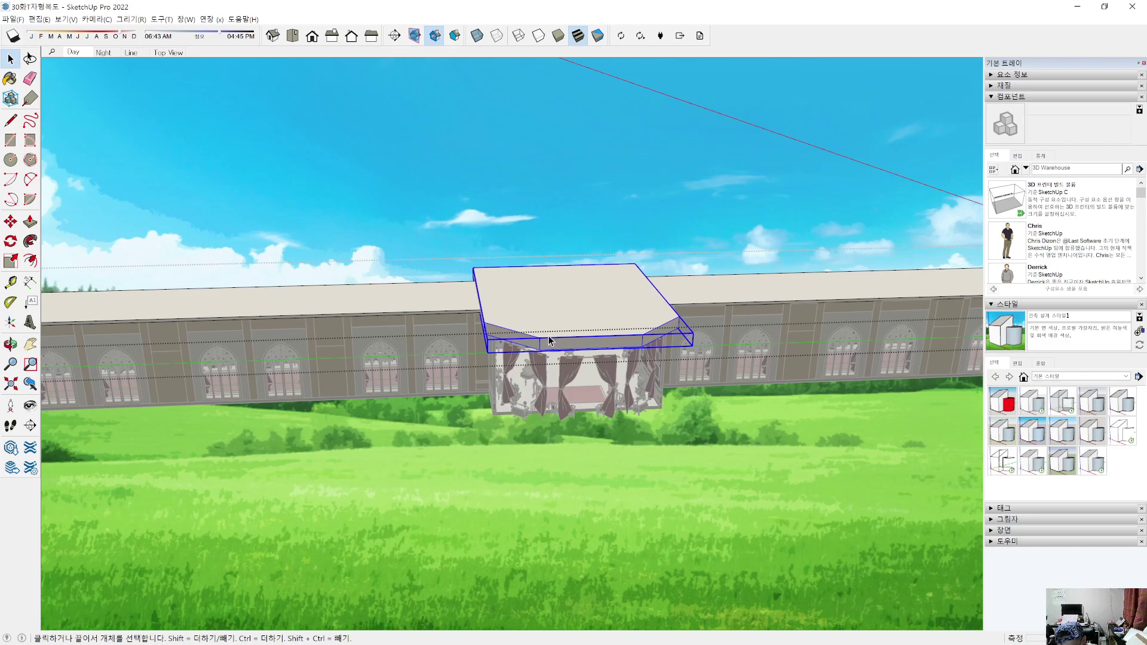
pyautogui.press('Delete')
pyautogui.click(555, 452)
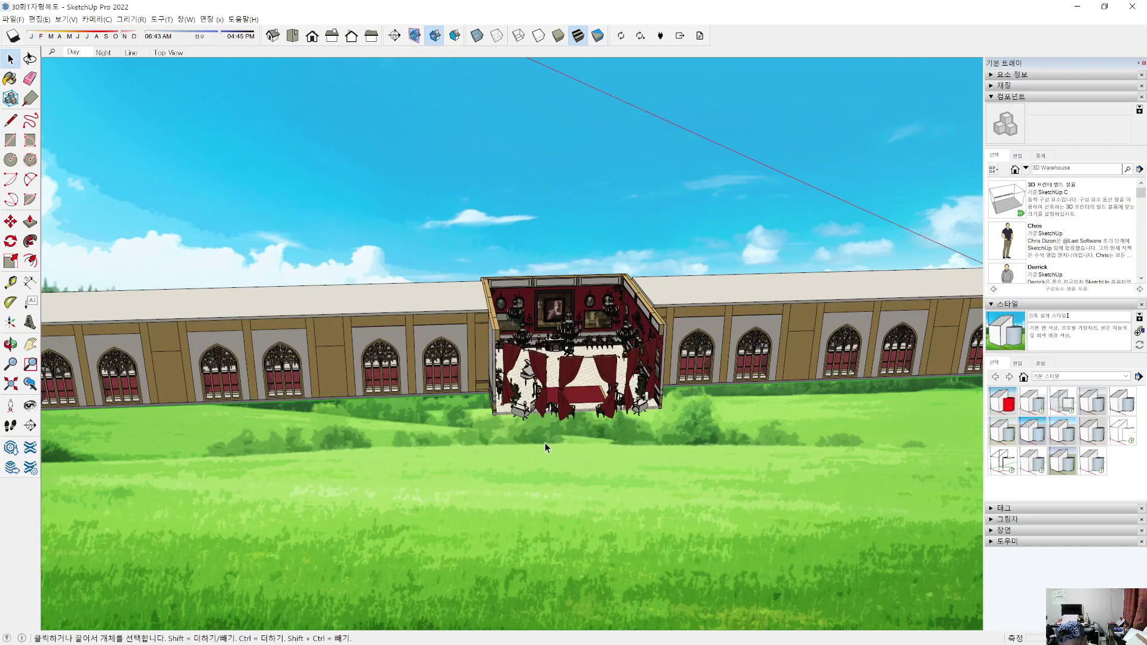
# Step: Look into the roofless central room from above and delete the chandelier at its centre
pyautogui.click(553, 392)
pyautogui.moveTo(586, 452); pyautogui.dragTo(562, 475, button='middle')
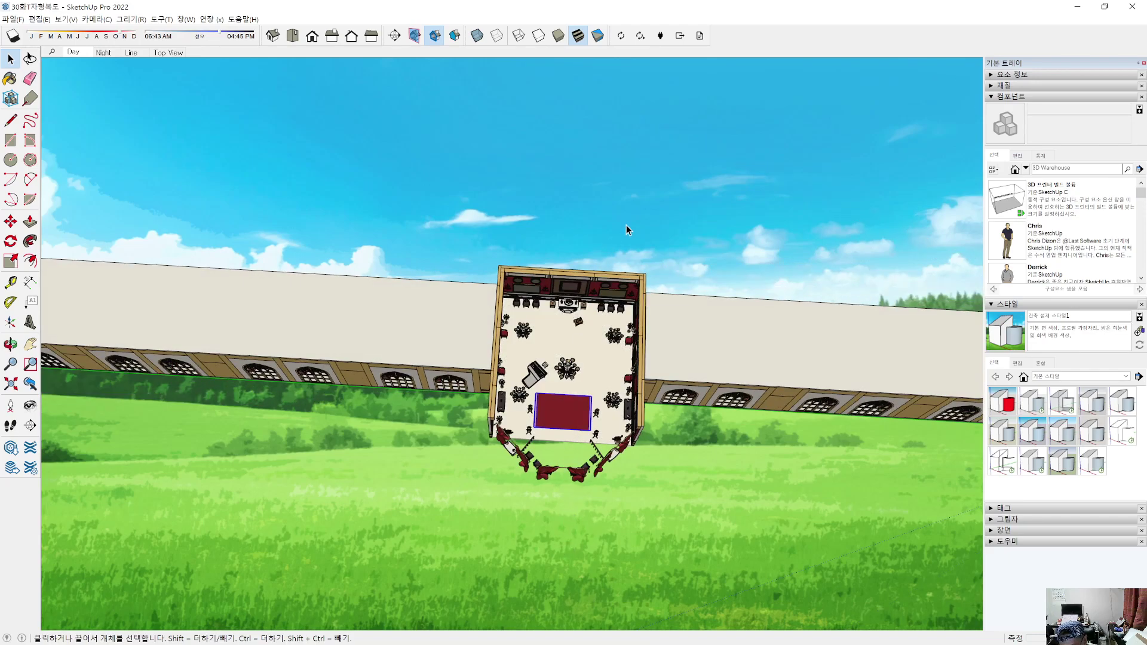
pyautogui.moveTo(634, 215); pyautogui.dragTo(531, 515)
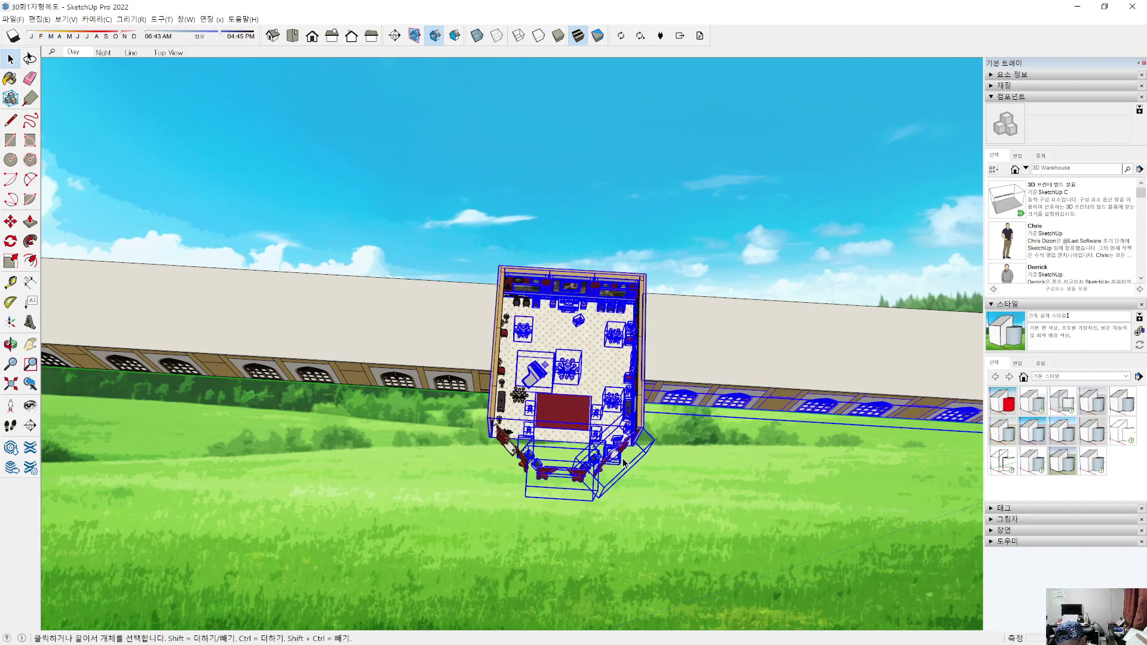
pyautogui.click(648, 497)
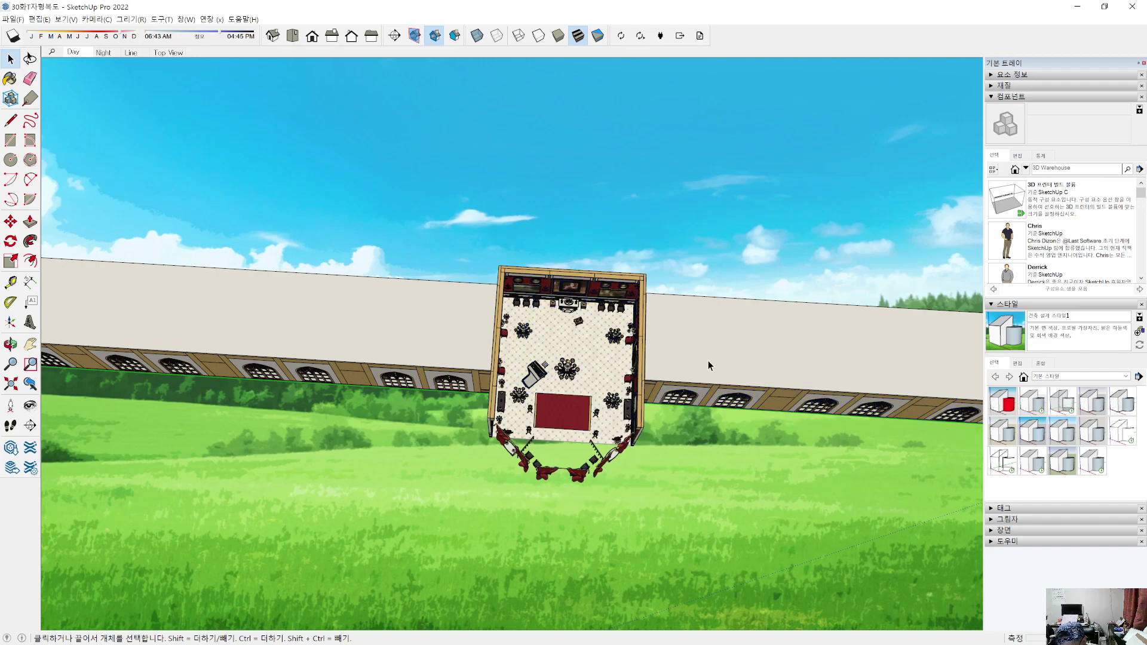
pyautogui.click(456, 350)
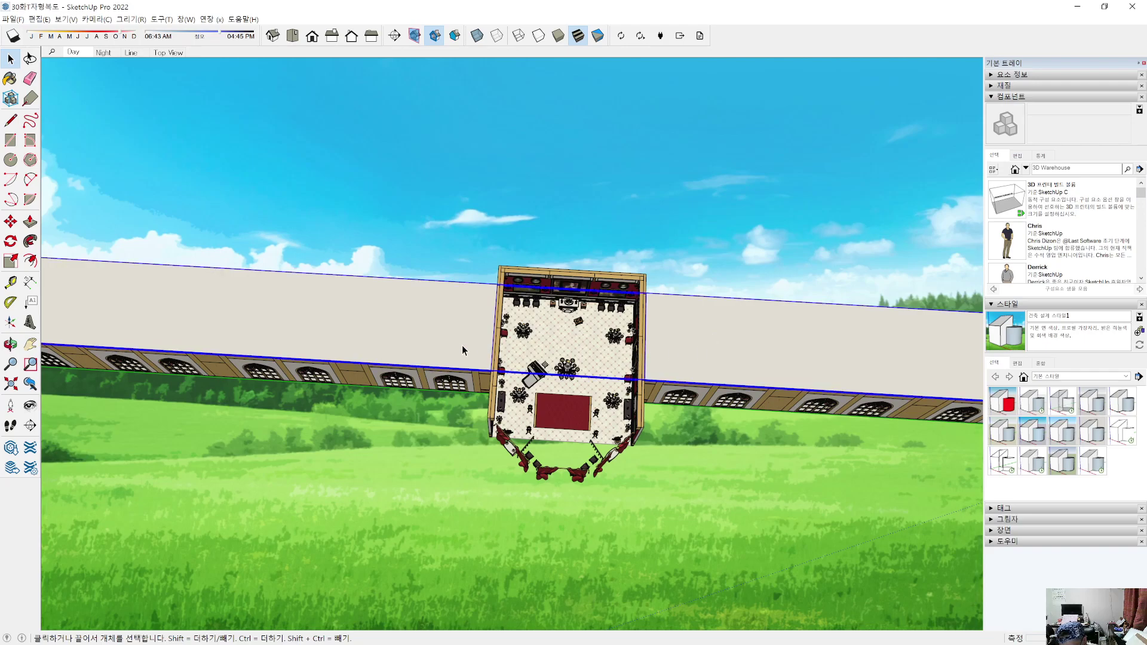
pyautogui.click(602, 410)
pyautogui.click(561, 369)
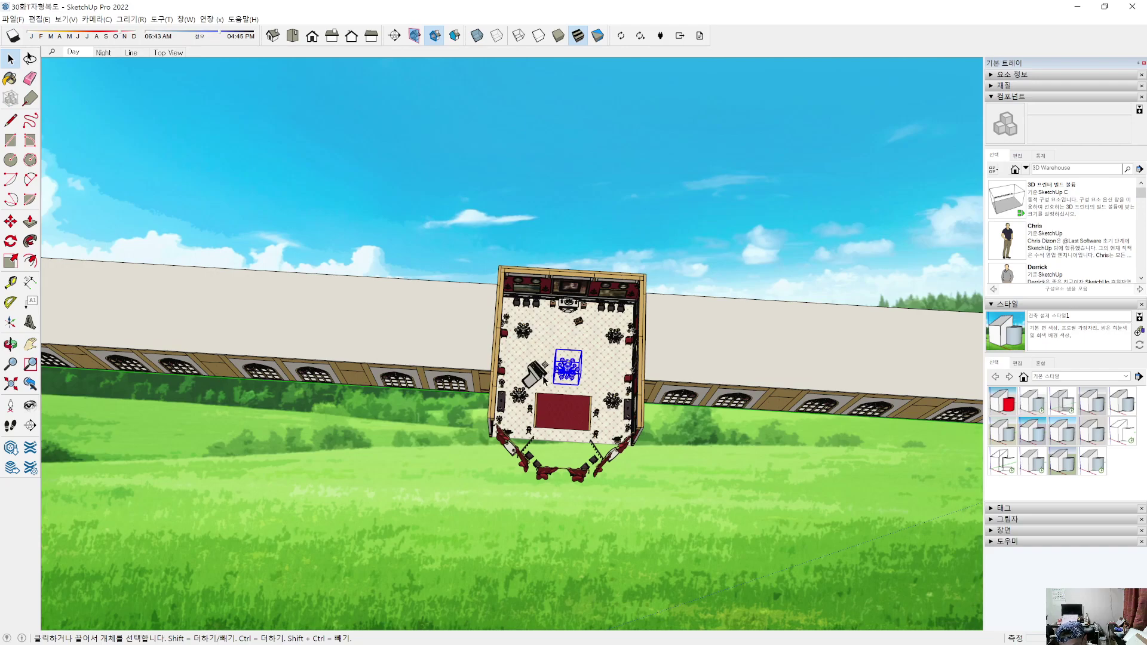
pyautogui.press('Delete')
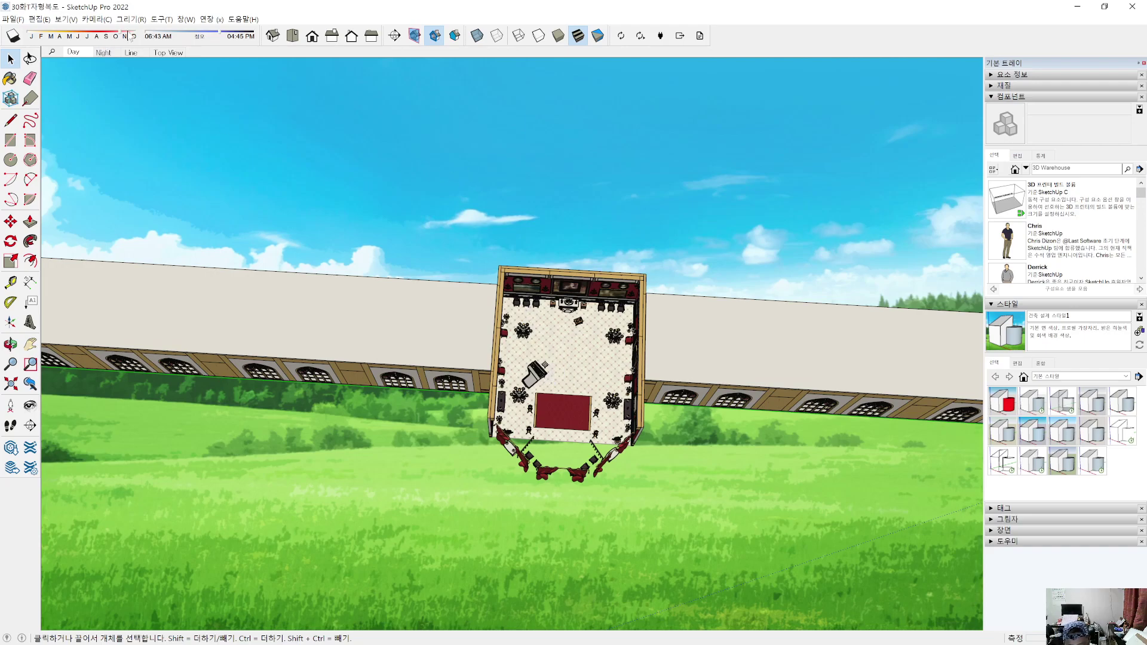
# Step: Switch to the top view and delete the central room's floor, rug, piano, remaining chandeliers, bay curtains and back wall
pyautogui.click(292, 38)
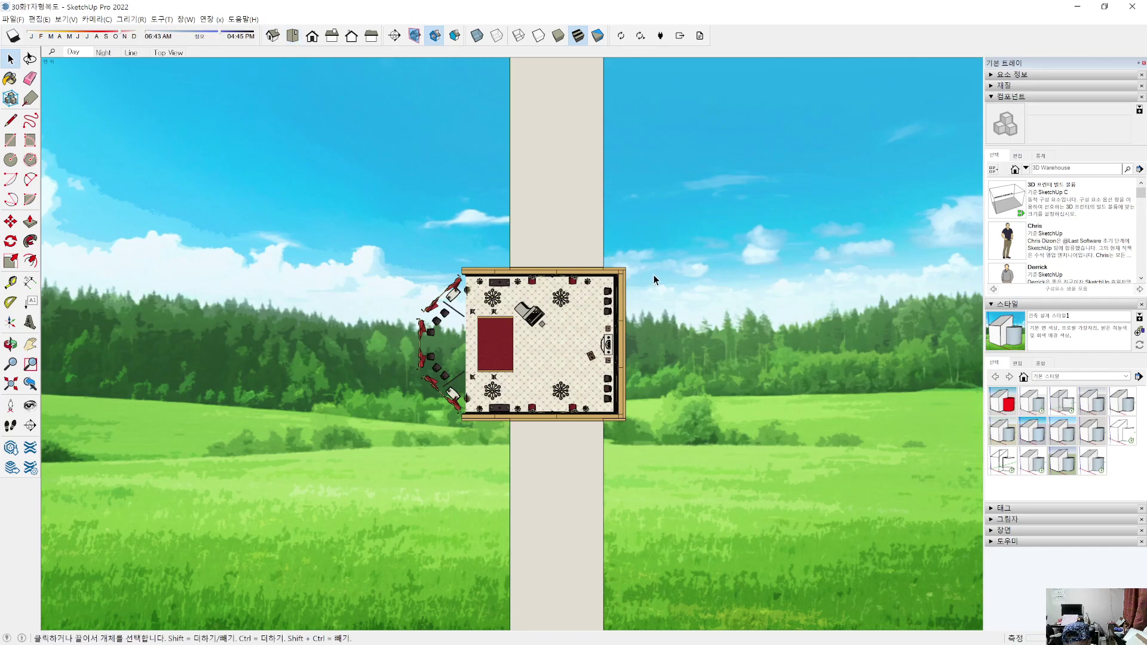
pyautogui.moveTo(316, 224); pyautogui.dragTo(159, 303)
pyautogui.moveTo(238, 262); pyautogui.dragTo(138, 300)
pyautogui.moveTo(94, 338); pyautogui.dragTo(94, 338)
pyautogui.moveTo(144, 221); pyautogui.dragTo(335, 356)
pyautogui.moveTo(361, 287); pyautogui.dragTo(599, 403)
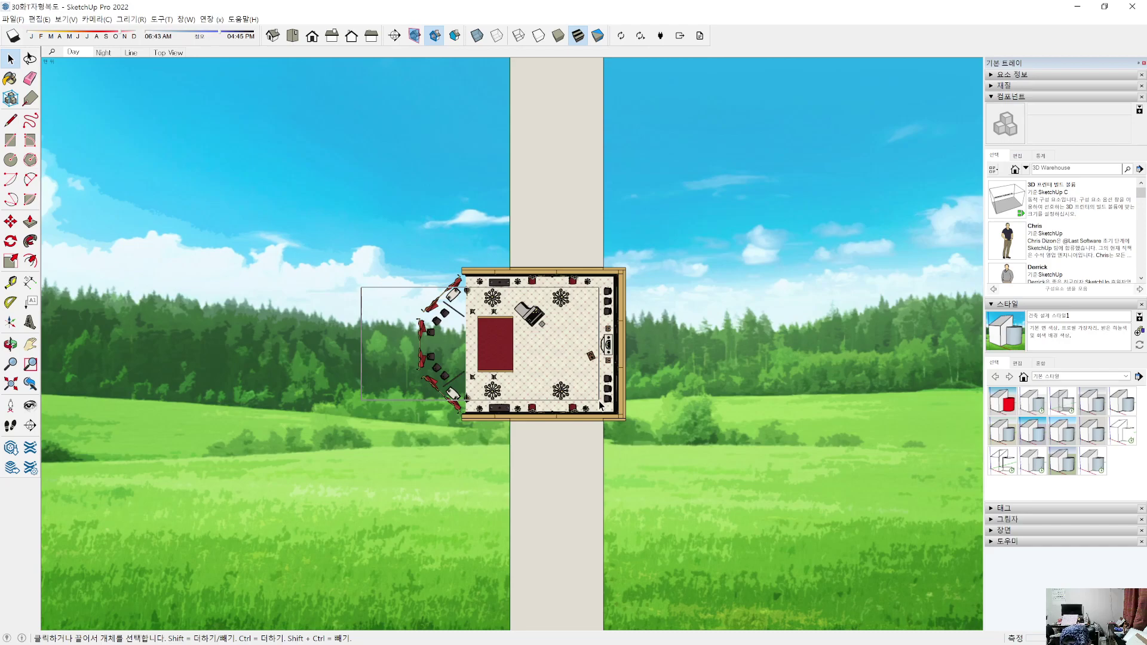
pyautogui.moveTo(600, 404); pyautogui.dragTo(600, 405)
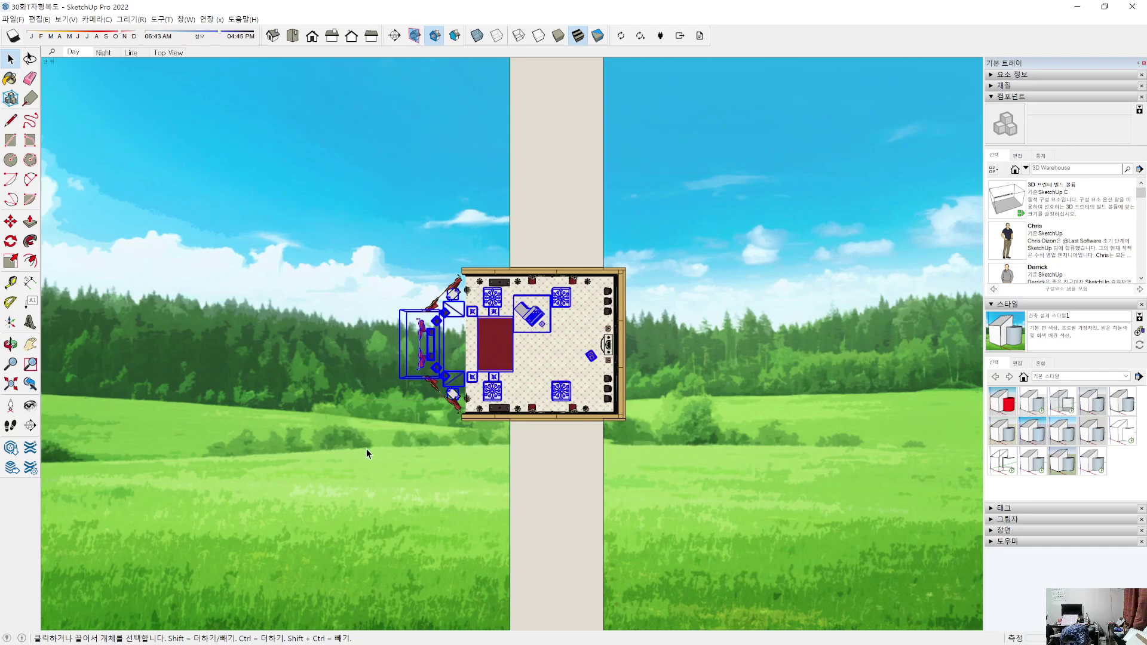
pyautogui.click(651, 307)
pyautogui.moveTo(534, 330); pyautogui.dragTo(346, 387)
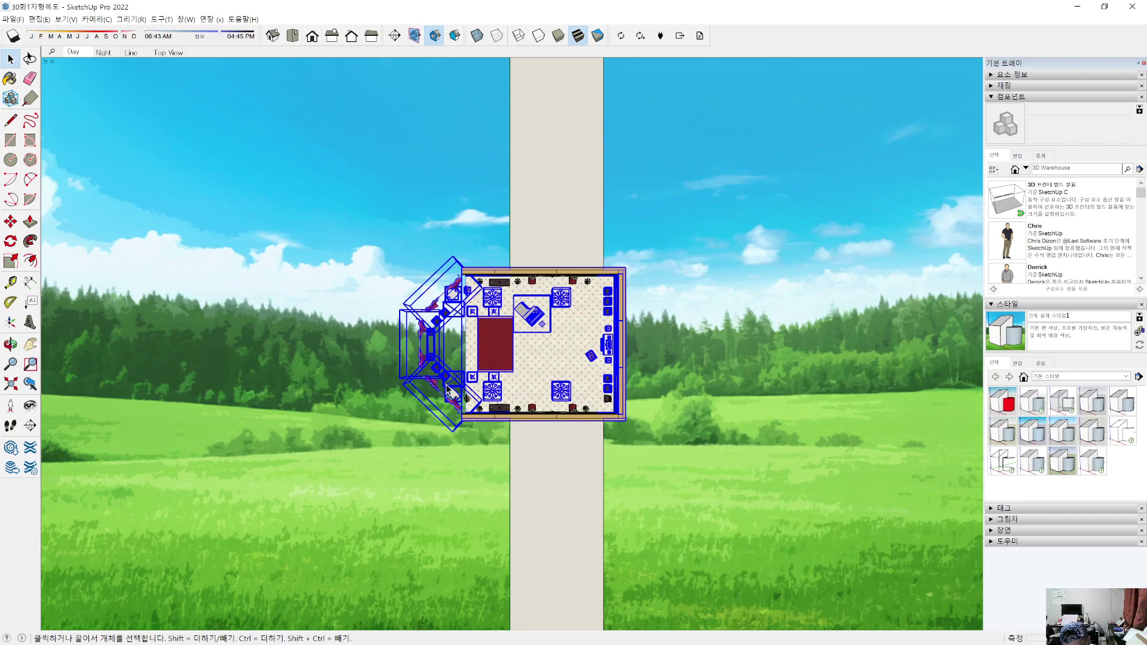
pyautogui.press('Delete')
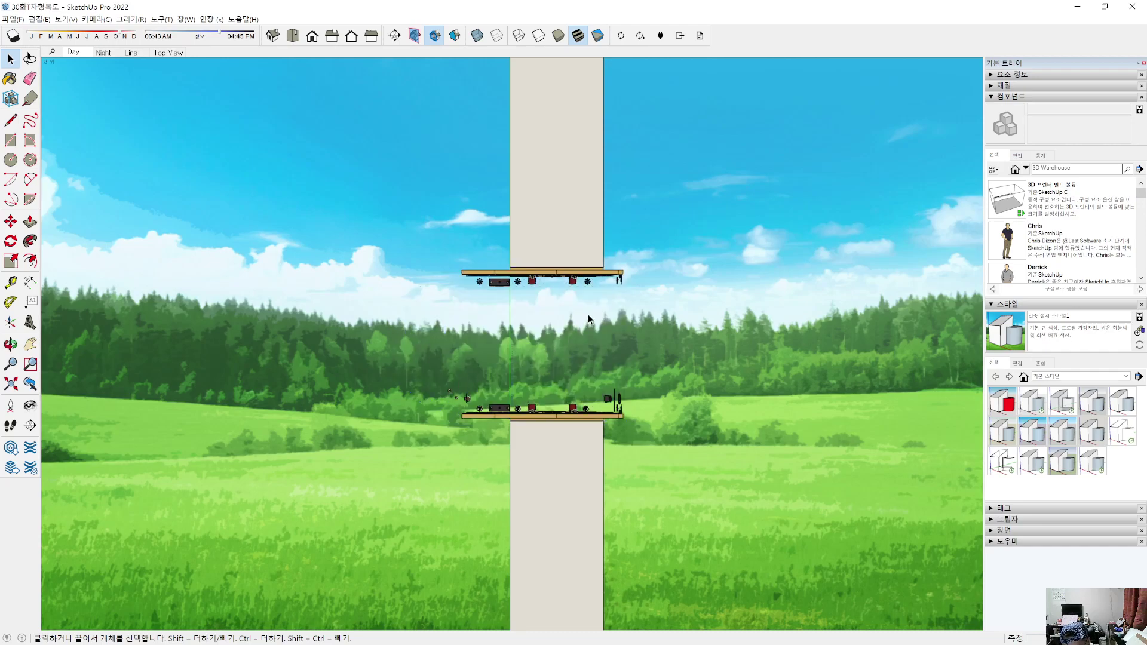
# Step: Delete the leftover furniture and ornaments along both remaining side walls of the central room
pyautogui.moveTo(625, 280); pyautogui.dragTo(436, 332)
pyautogui.press('Delete')
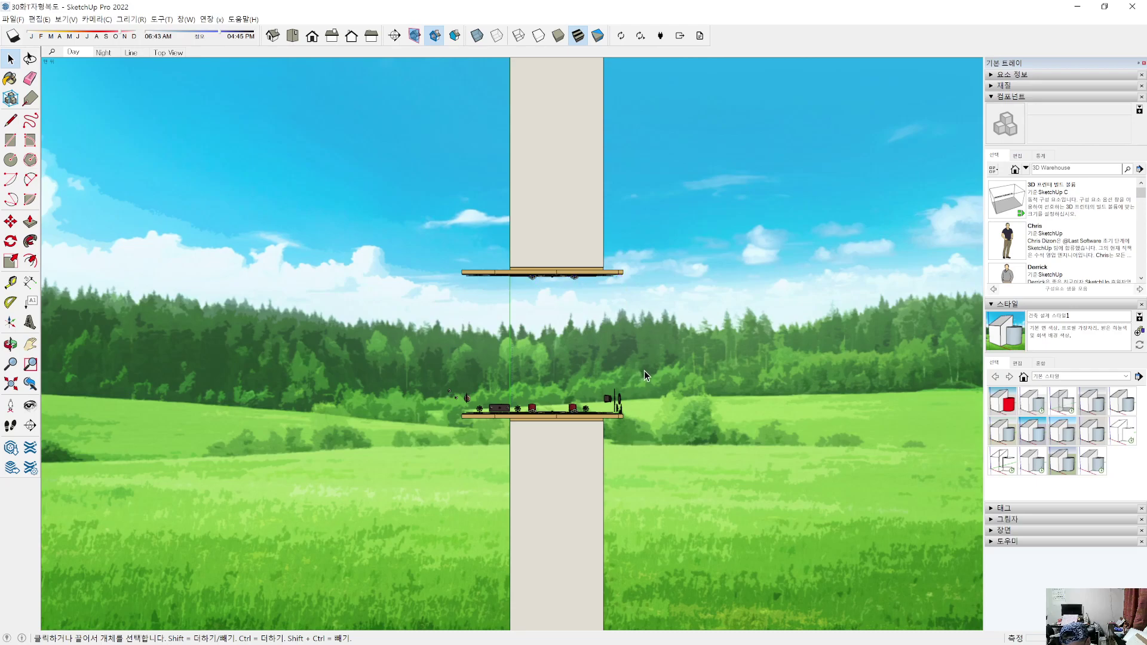
pyautogui.moveTo(389, 406); pyautogui.dragTo(378, 410)
pyautogui.press('Delete')
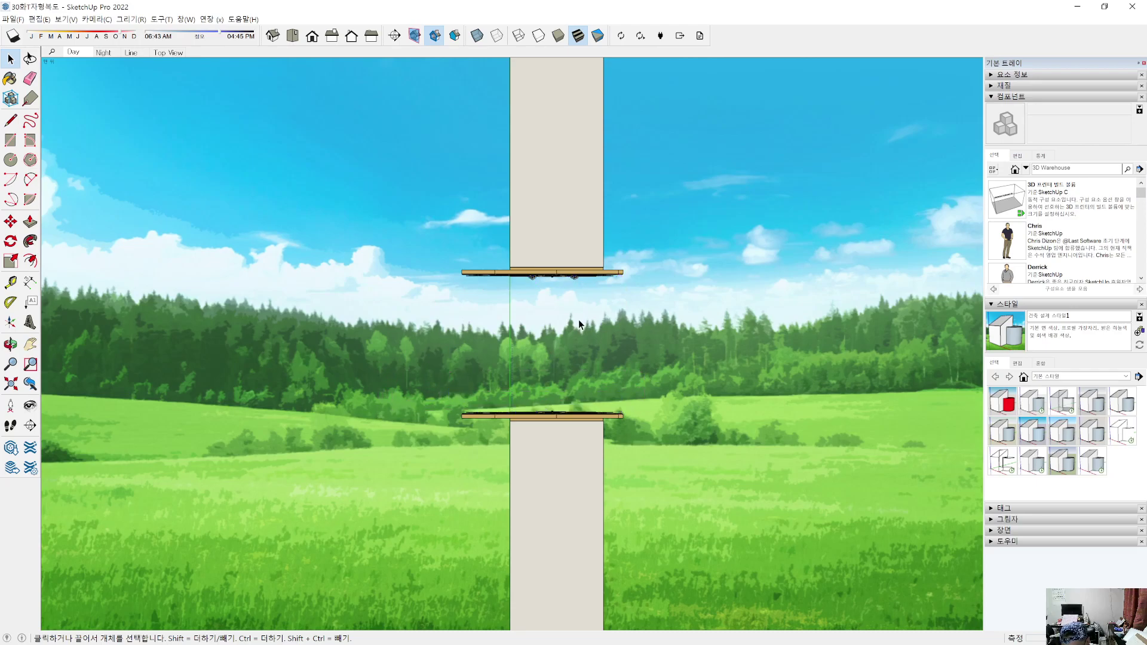
# Step: Delete the two framed pictures hanging beside the large mirror at the end wall with the arched door
pyautogui.moveTo(735, 373); pyautogui.dragTo(429, 433, button='middle')
pyautogui.moveTo(491, 325); pyautogui.dragTo(493, 321, button='middle')
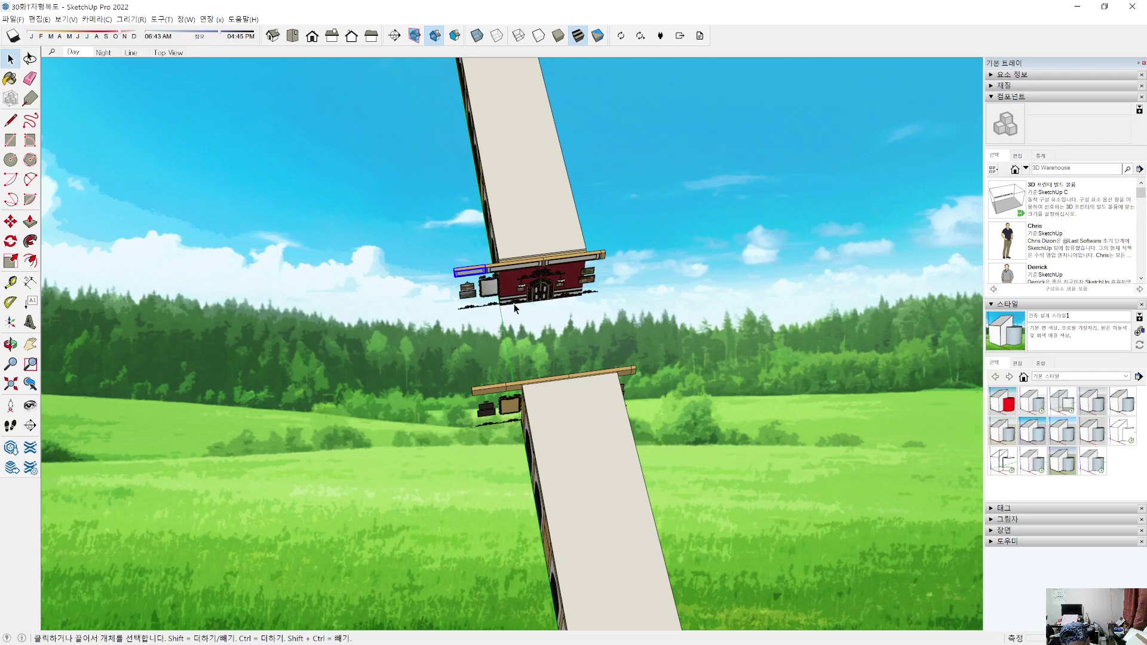
pyautogui.scroll(3, 516, 308)
pyautogui.scroll(1, 525, 307)
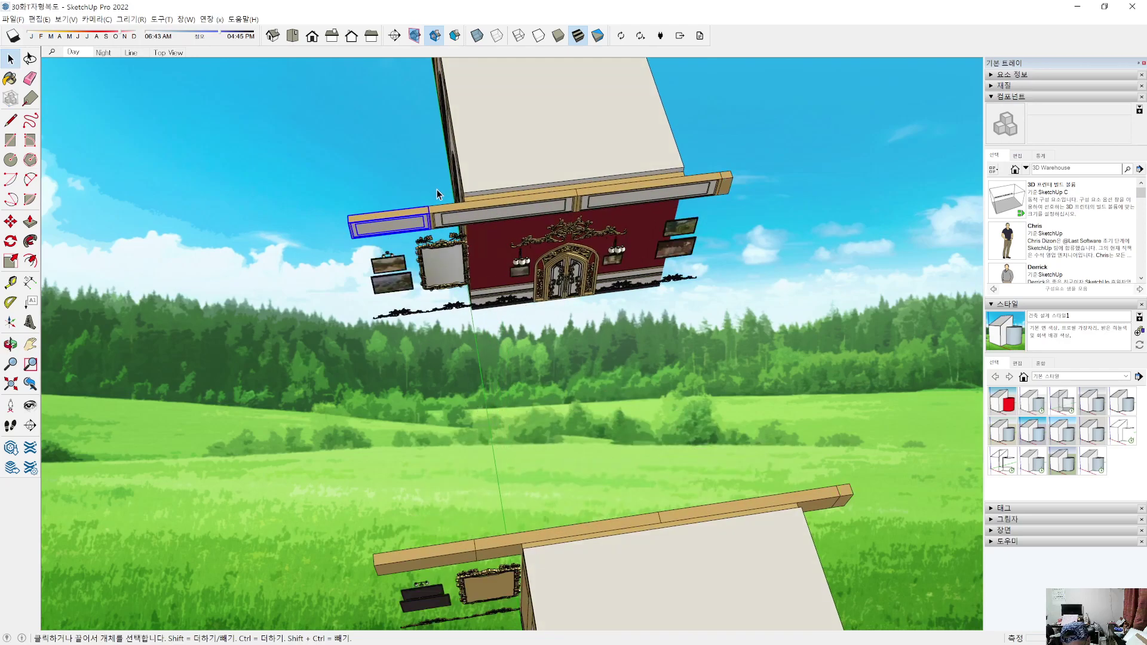
pyautogui.moveTo(400, 223); pyautogui.dragTo(553, 318, button='middle')
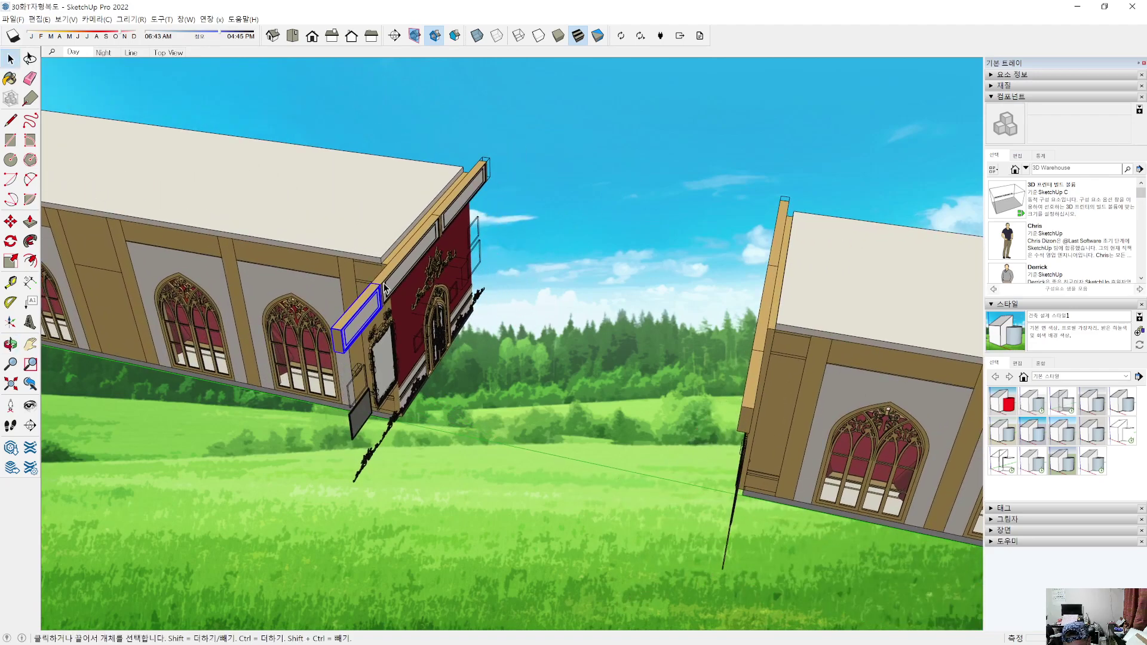
pyautogui.click(356, 415)
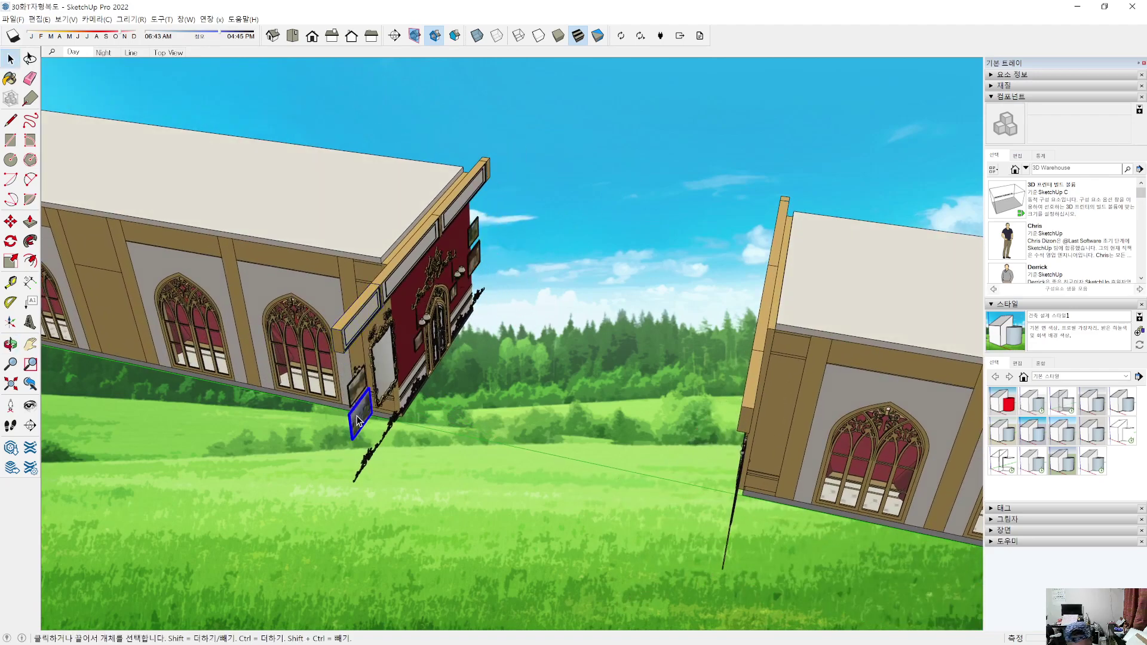
pyautogui.click(356, 391)
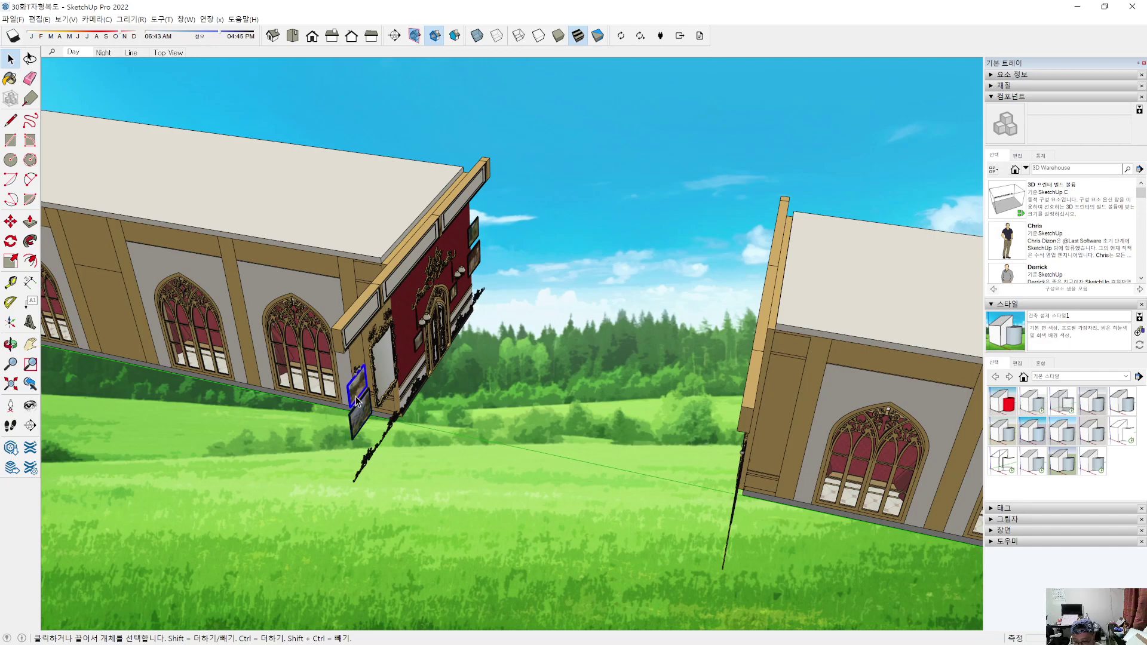
pyautogui.press('Delete')
pyautogui.click(362, 426)
pyautogui.press('Delete')
pyautogui.moveTo(320, 479); pyautogui.dragTo(329, 325, button='middle')
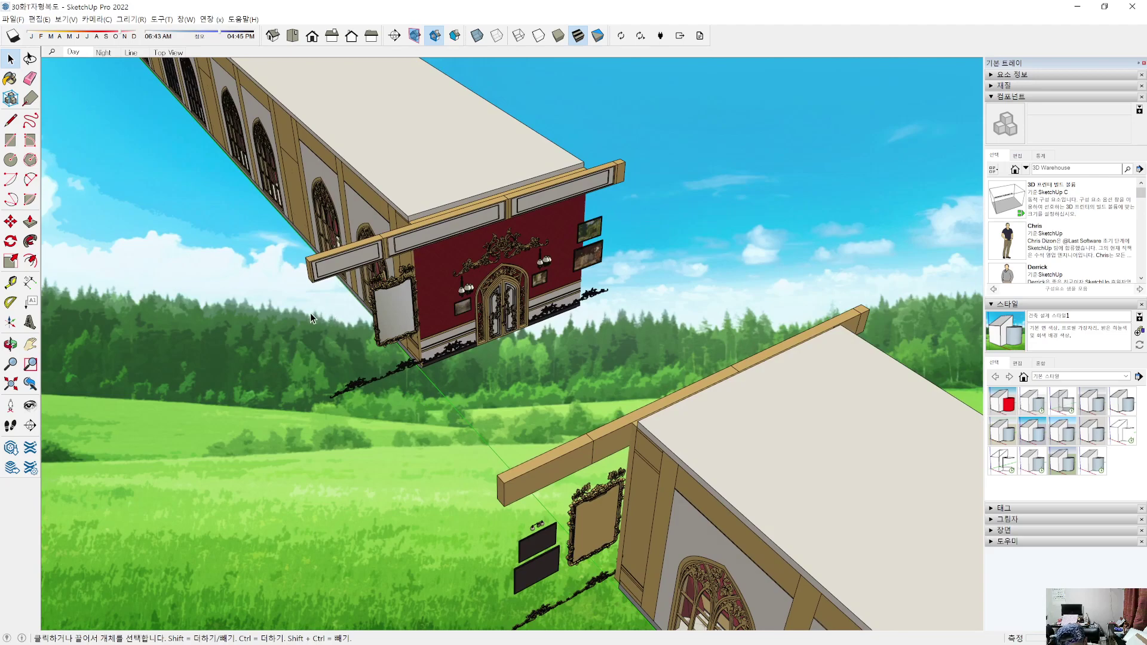
# Step: Delete the leftover beam pieces and moulding panels along the upper edge of the far corridor wing's red end wall
pyautogui.click(322, 280)
pyautogui.press('Delete')
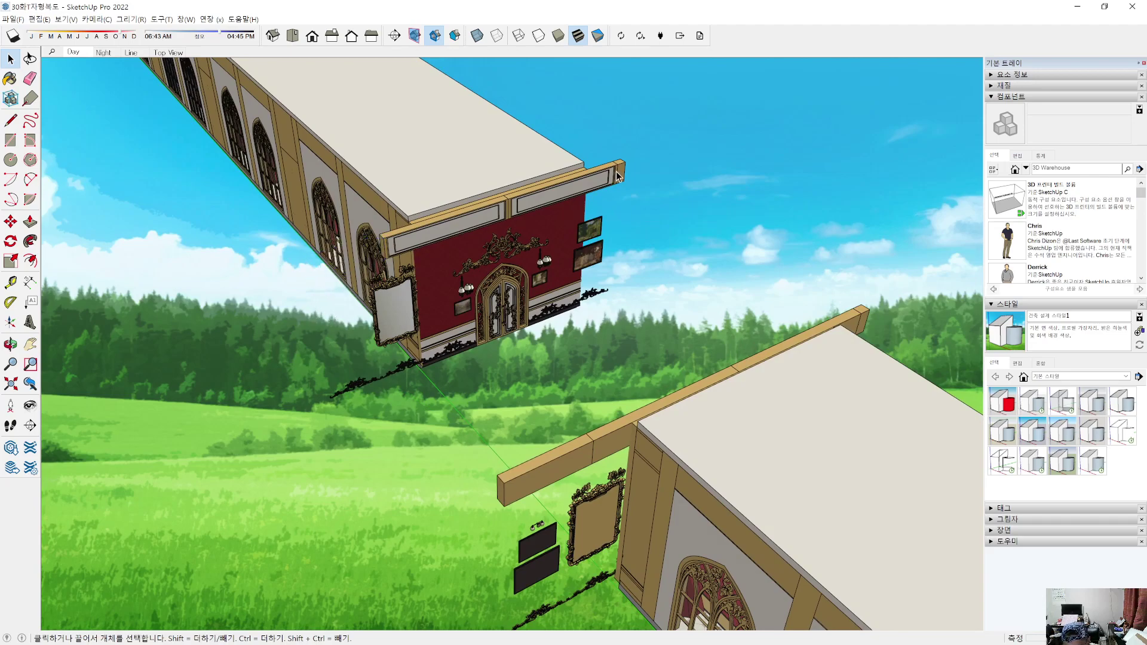
pyautogui.click(619, 175)
pyautogui.press('Delete')
pyautogui.click(524, 204)
pyautogui.press('Delete')
pyautogui.click(453, 222)
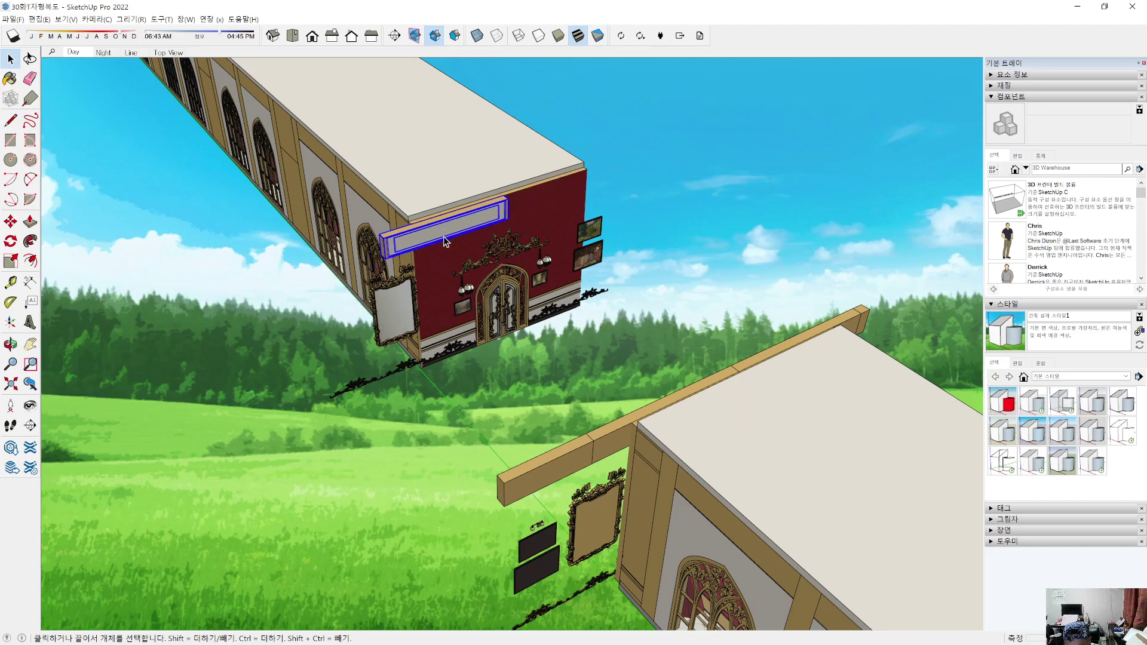
pyautogui.press('Delete')
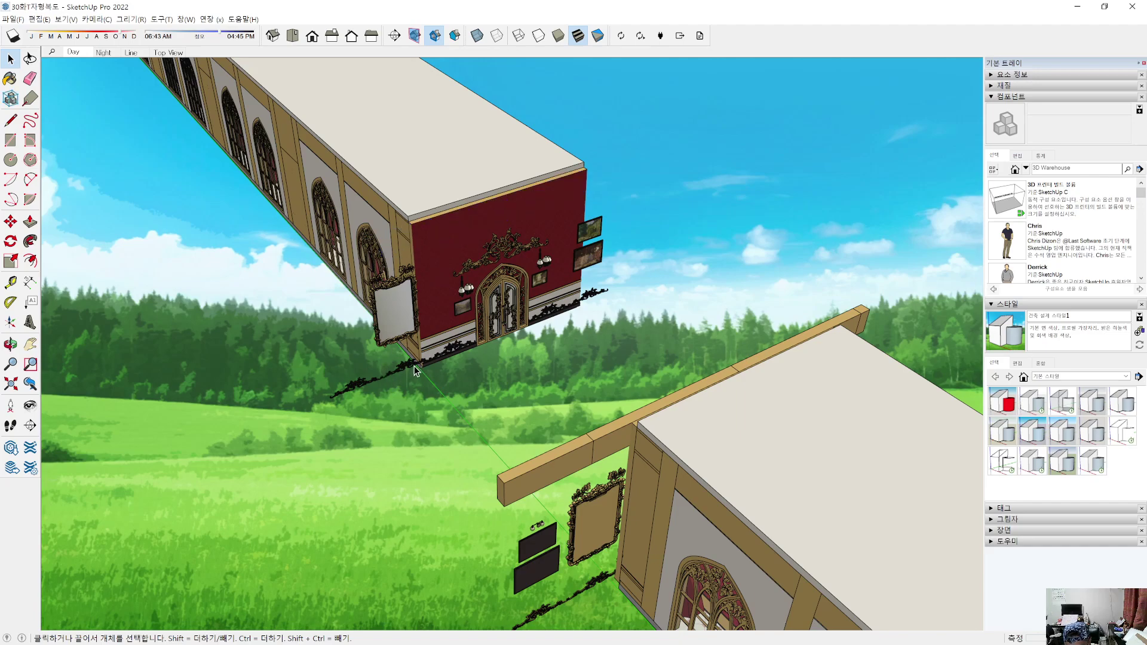
# Step: Delete the scrollwork ornaments along the base of the far wing's end wall and the two framed pictures beside it
pyautogui.press('Delete')
pyautogui.click(367, 382)
pyautogui.press('Delete')
pyautogui.click(451, 346)
pyautogui.press('Delete')
pyautogui.click(553, 313)
pyautogui.press('Delete')
pyautogui.click(594, 296)
pyautogui.click(588, 256)
pyautogui.press('Delete')
pyautogui.click(590, 229)
pyautogui.press('Delete')
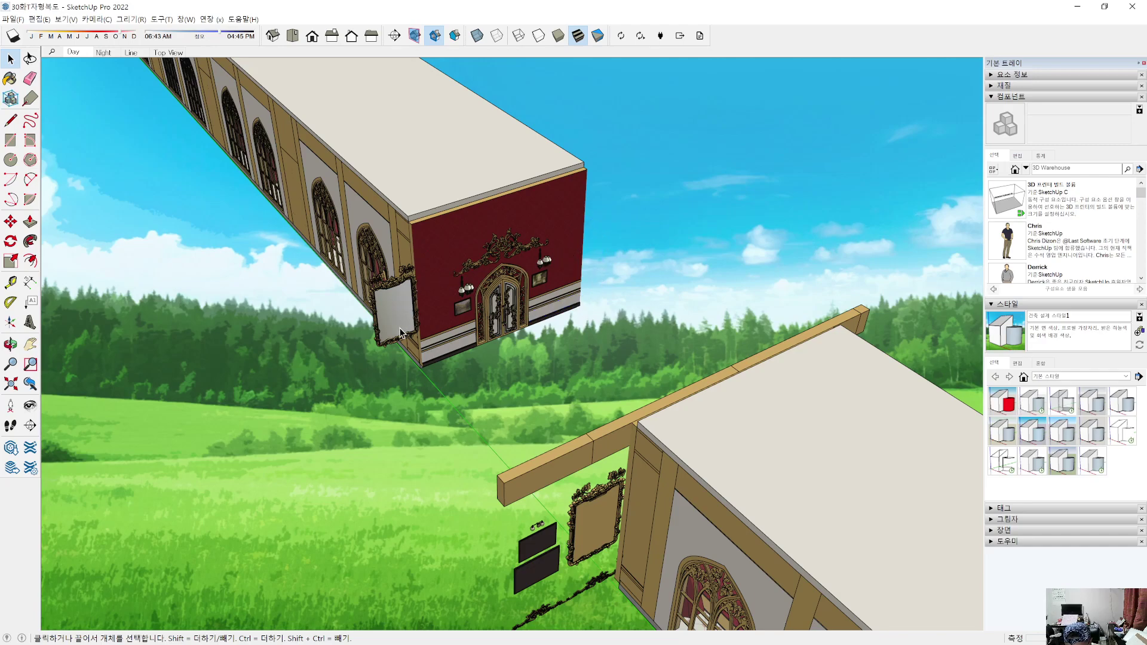
# Step: Delete the large mirror beside the far wing's end wall and the ornament, wall lamps and small frames around its arched door
pyautogui.click(400, 321)
pyautogui.press('Delete')
pyautogui.click(515, 252)
pyautogui.press('Delete')
pyautogui.click(469, 292)
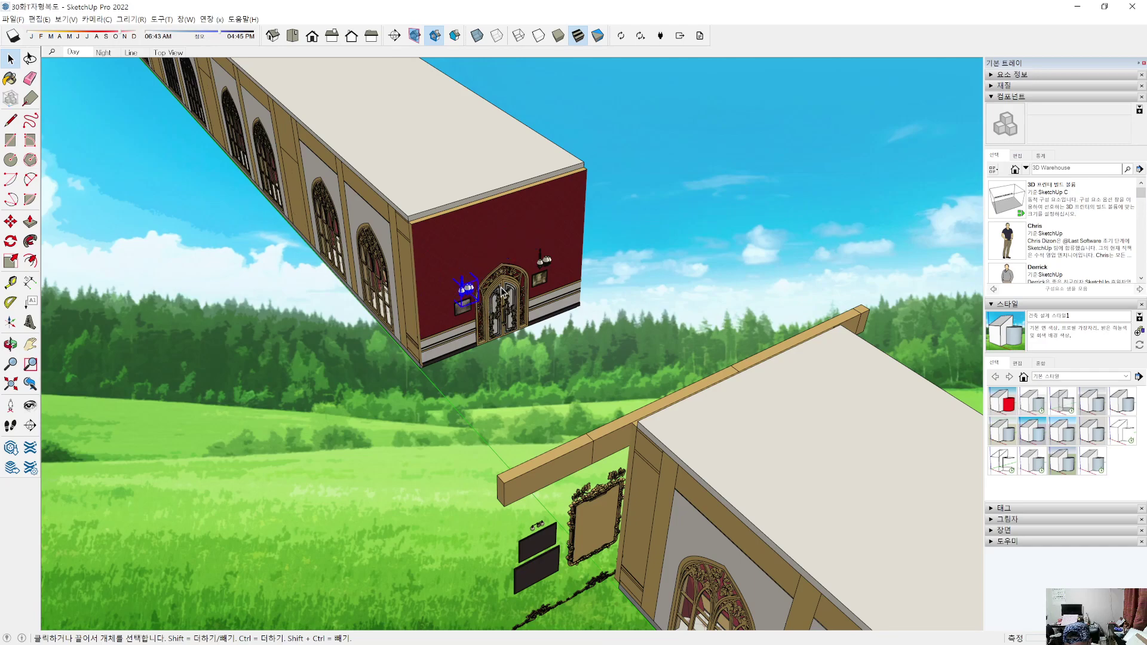
pyautogui.press('Delete')
pyautogui.click(544, 263)
pyautogui.press('Delete')
pyautogui.click(540, 277)
pyautogui.press('Delete')
pyautogui.click(464, 314)
pyautogui.press('Delete')
# Step: Turn to the opposite wing's end wall and delete the two framed pictures and the large mirror at its corner
pyautogui.moveTo(379, 459); pyautogui.dragTo(734, 367, button='middle')
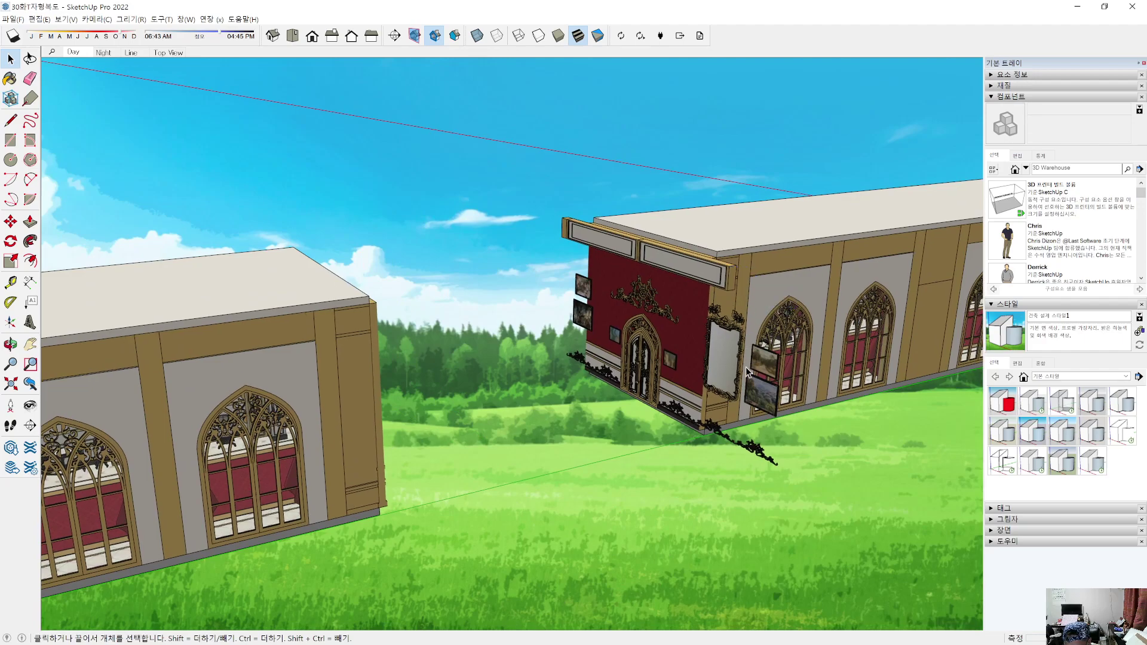
pyautogui.press('Delete')
pyautogui.click(756, 399)
pyautogui.press('Delete')
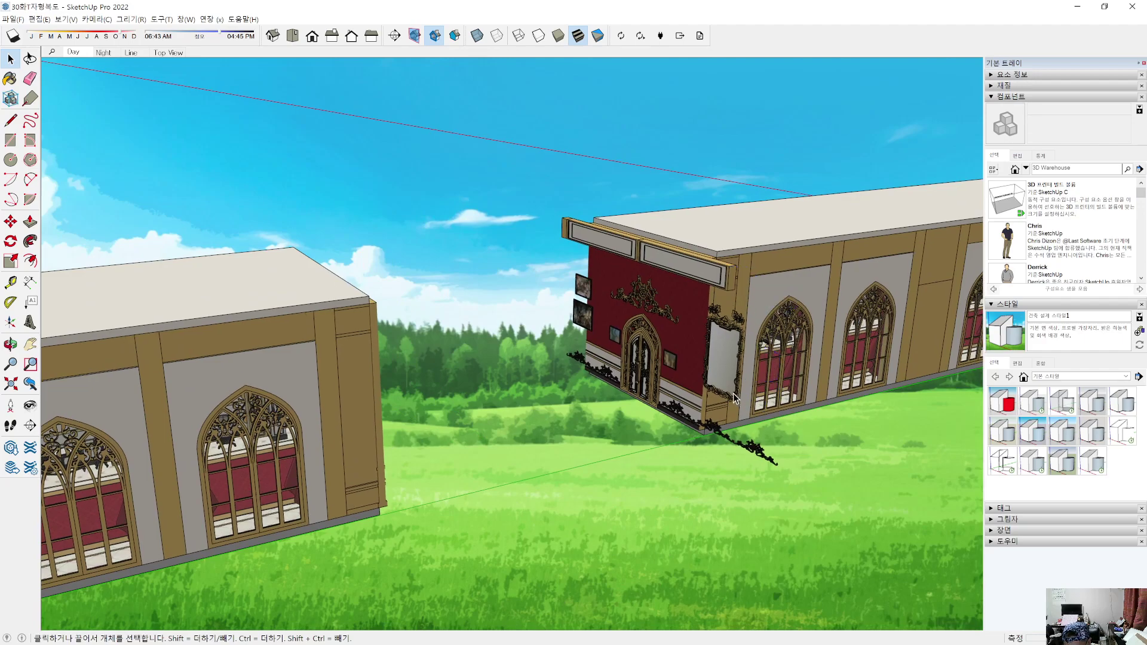
pyautogui.click(733, 396)
pyautogui.press('Delete')
# Step: Delete the scrollwork ornaments along the base of the opposite wing's end wall and the two pictures at its far edge
pyautogui.click(741, 443)
pyautogui.press('Delete')
pyautogui.click(718, 433)
pyautogui.press('Delete')
pyautogui.click(675, 416)
pyautogui.press('Delete')
pyautogui.click(603, 372)
pyautogui.press('Delete')
pyautogui.click(576, 360)
pyautogui.press('Delete')
pyautogui.click(582, 317)
pyautogui.press('Delete')
pyautogui.click(579, 290)
pyautogui.press('Delete')
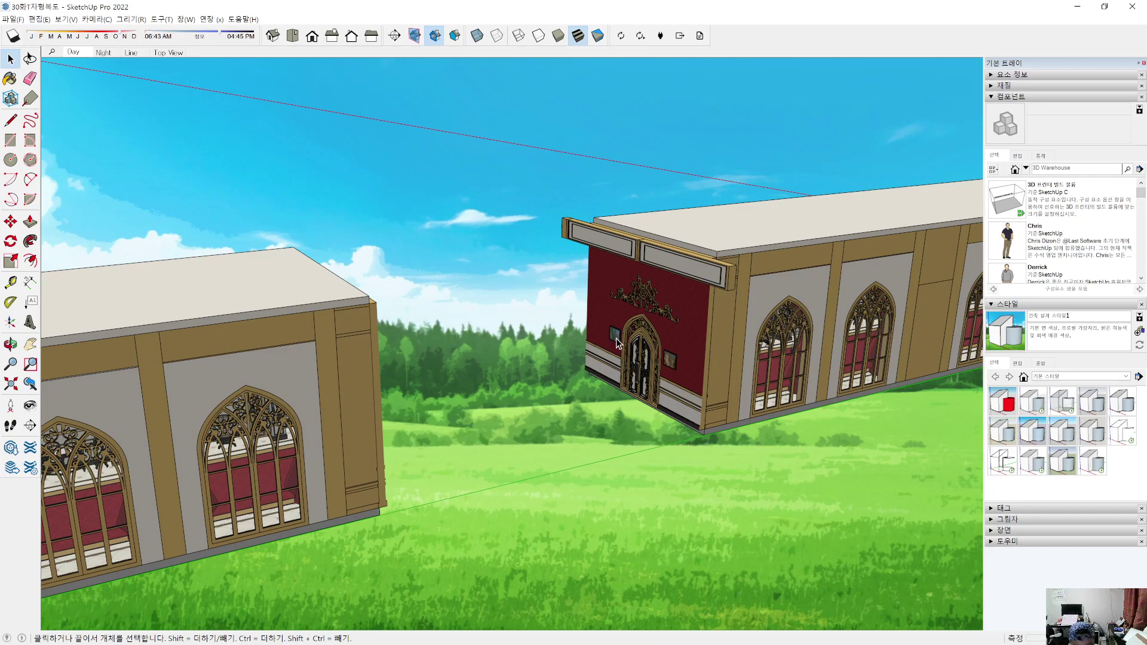
# Step: Delete the two small frames, the ornament above the arched door and the overhanging beam pieces from the opposite wing's end wall
pyautogui.keyDown('shift'); pyautogui.click(615, 335); pyautogui.keyUp('shift')
pyautogui.keyDown('shift'); pyautogui.click(642, 301); pyautogui.keyUp('shift')
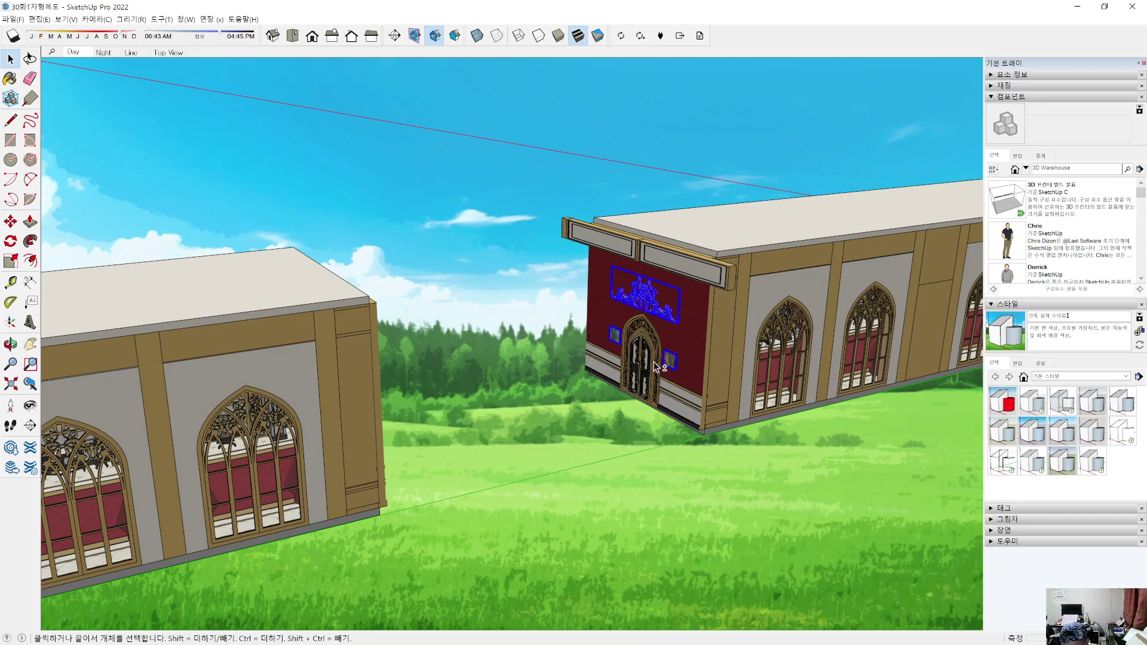
pyautogui.keyDown('shift'); pyautogui.click(645, 261); pyautogui.keyUp('shift')
pyautogui.keyDown('shift'); pyautogui.click(617, 250); pyautogui.keyUp('shift')
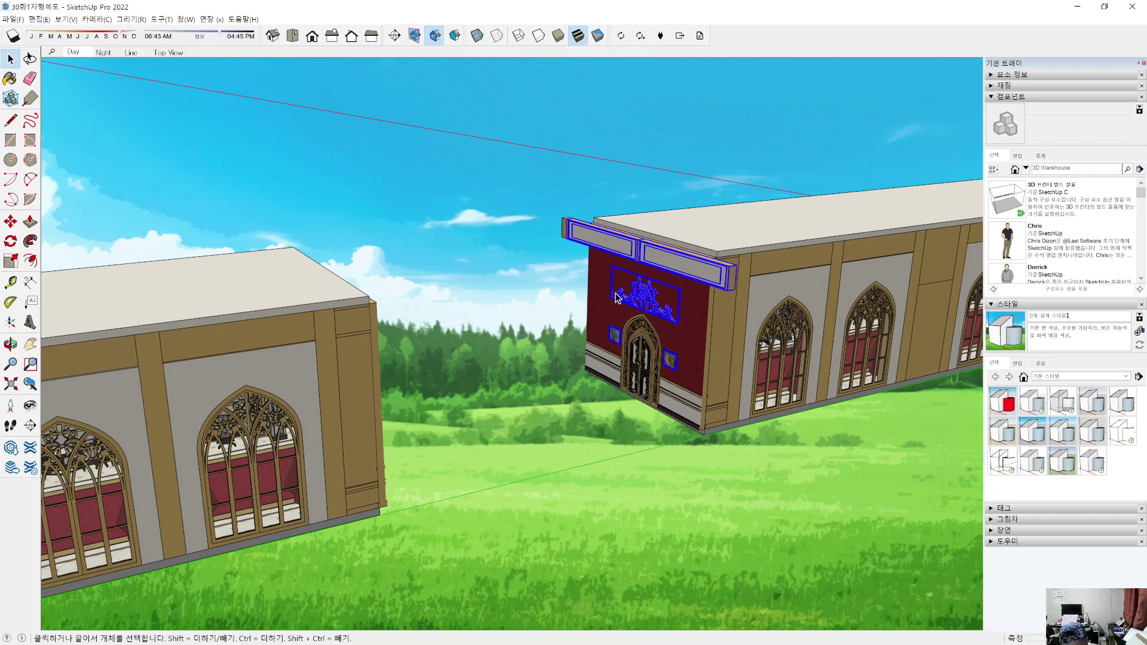
pyautogui.press('Delete')
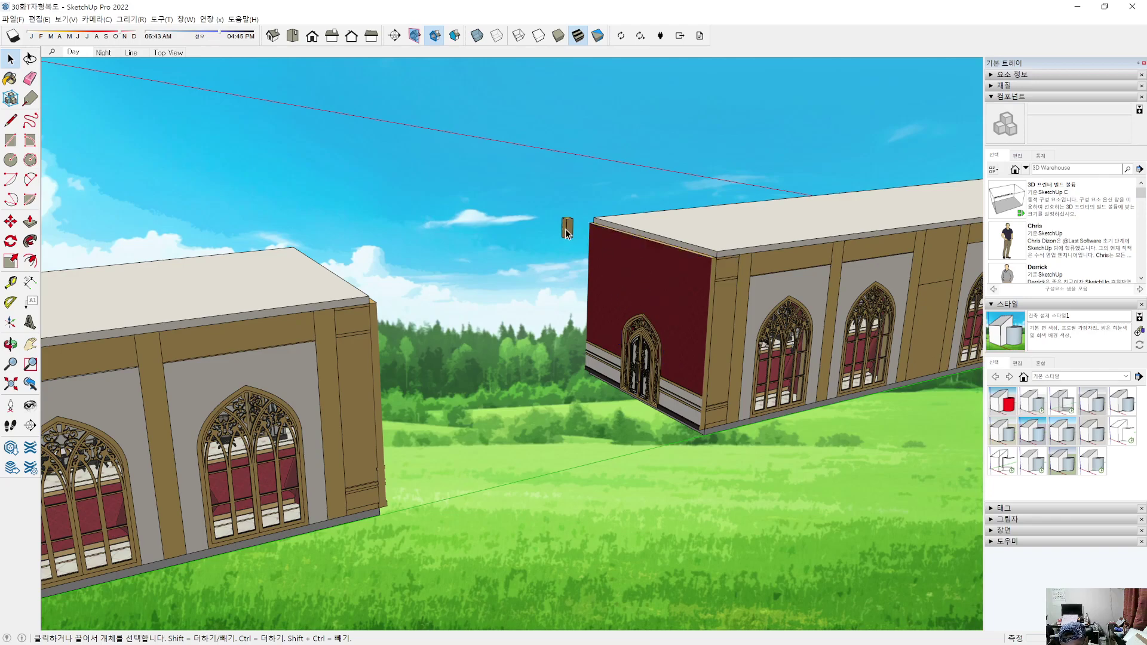
pyautogui.moveTo(645, 425); pyautogui.dragTo(460, 275, button='middle')
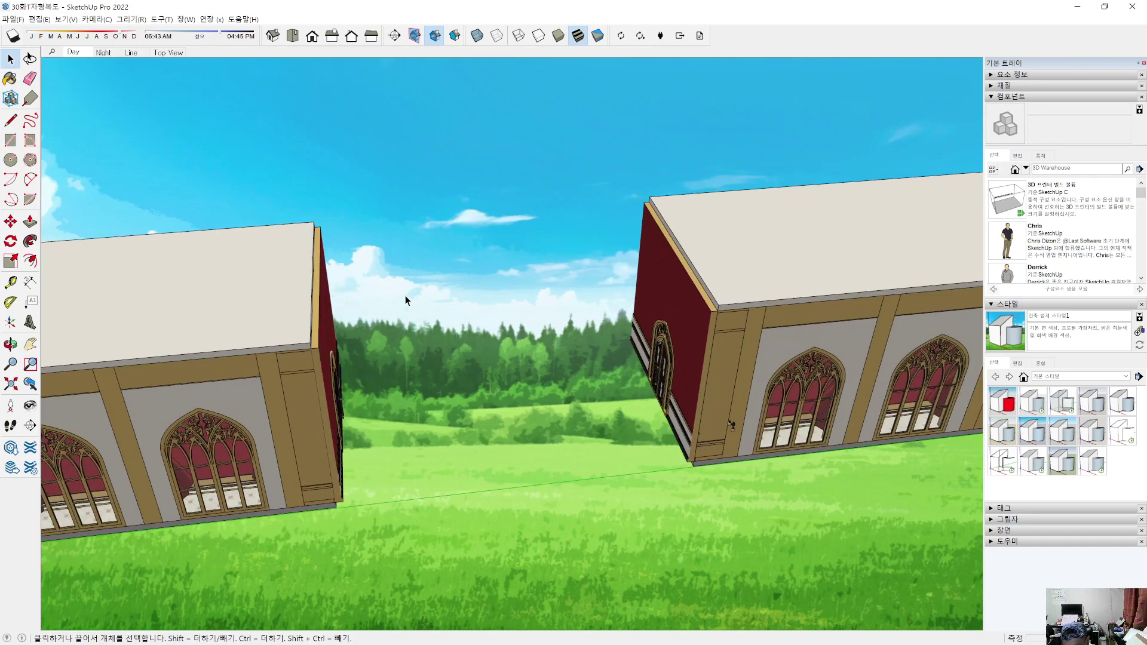
# Step: Delete the first wing's red end wall and its arched door to open that end of the corridor
pyautogui.moveTo(332, 345); pyautogui.dragTo(443, 388, button='middle')
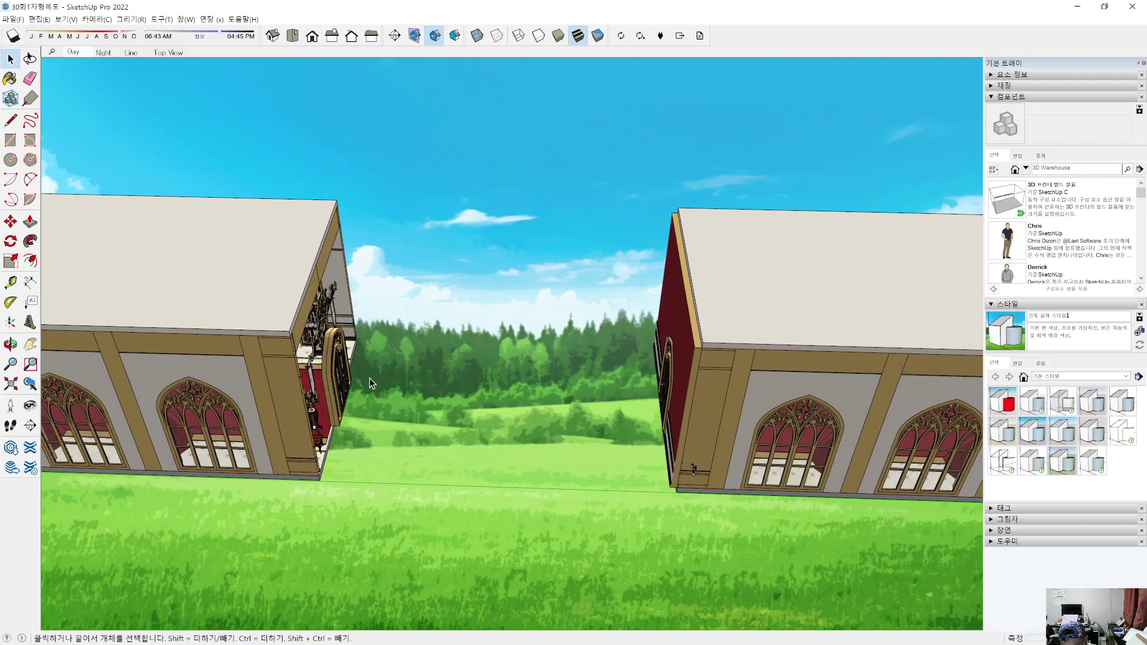
pyautogui.moveTo(360, 375); pyautogui.dragTo(345, 355, button='middle')
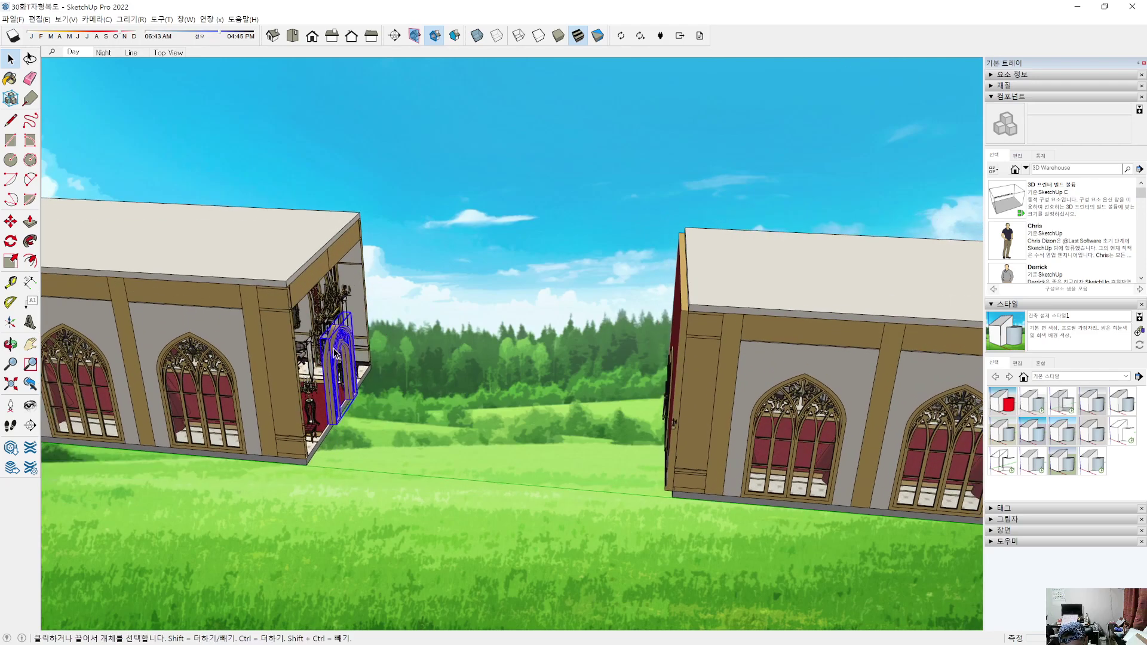
pyautogui.moveTo(411, 347); pyautogui.dragTo(418, 300, button='middle')
pyautogui.press('space')
pyautogui.click(345, 359)
pyautogui.press('Delete')
pyautogui.hotkey('ctrl', 'z')
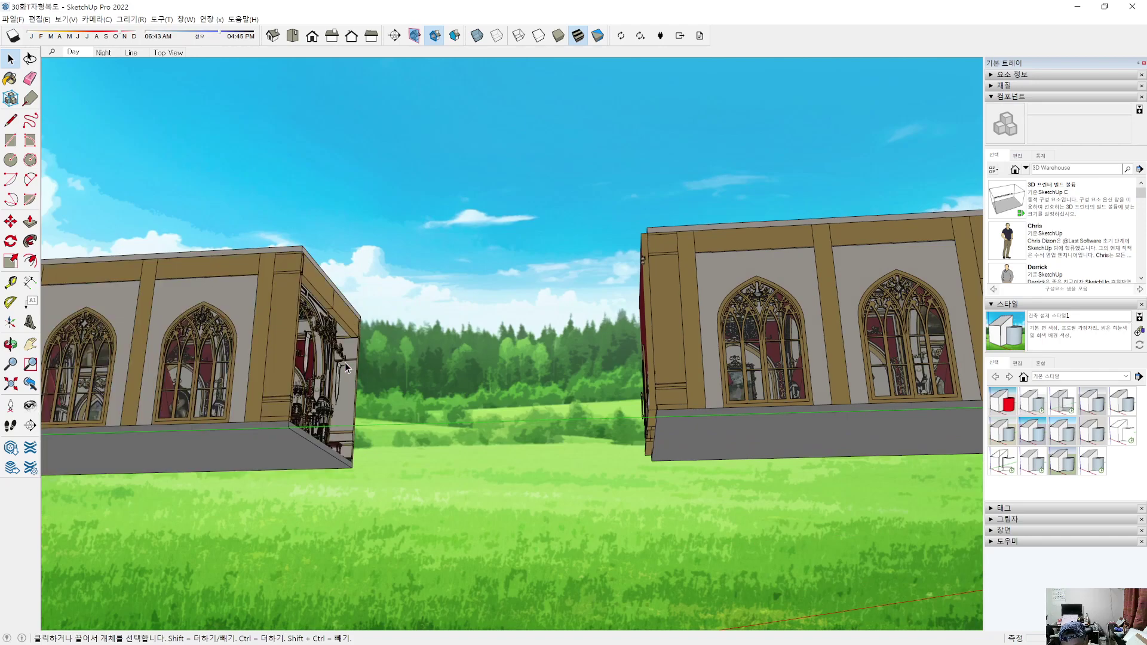
# Step: Open the first wing's group and delete the set of banners, garland, candle stands and stools at its open end
pyautogui.scroll(5, 344, 338)
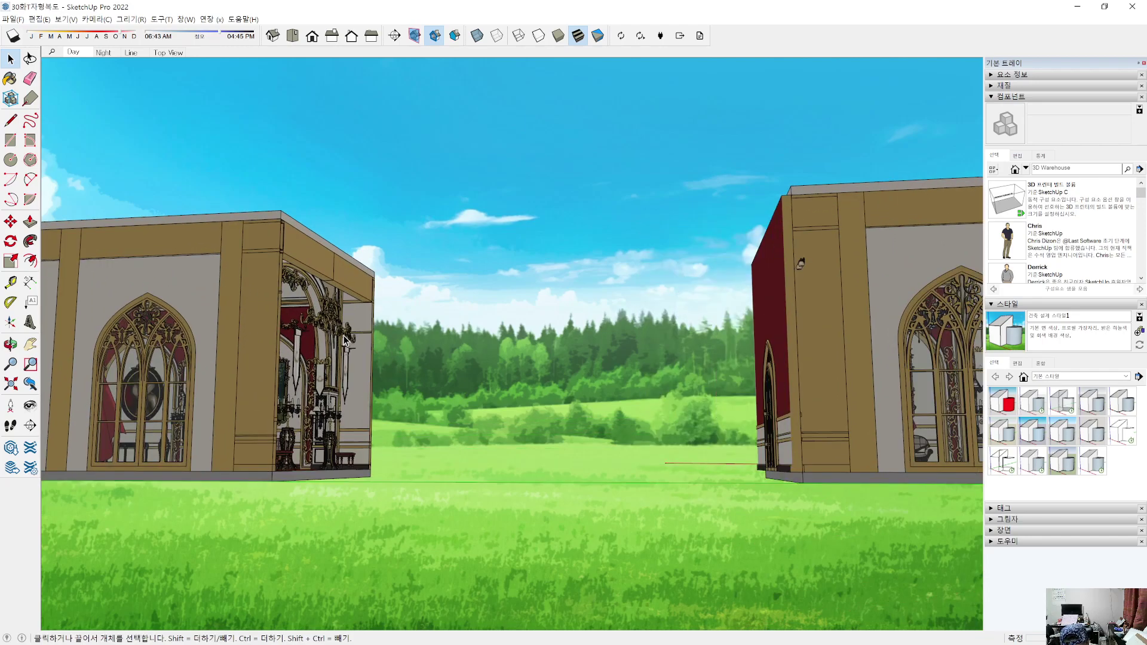
pyautogui.moveTo(349, 385); pyautogui.dragTo(261, 485, button='middle')
pyautogui.click(264, 461)
pyautogui.doubleClick(264, 461)
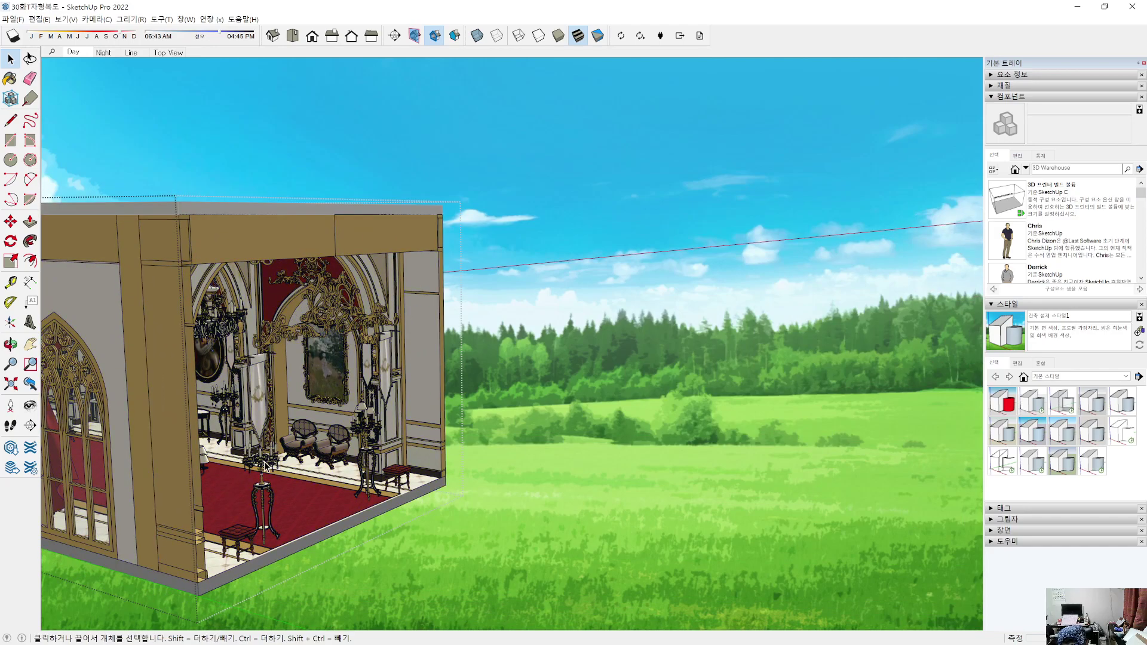
pyautogui.click(263, 464)
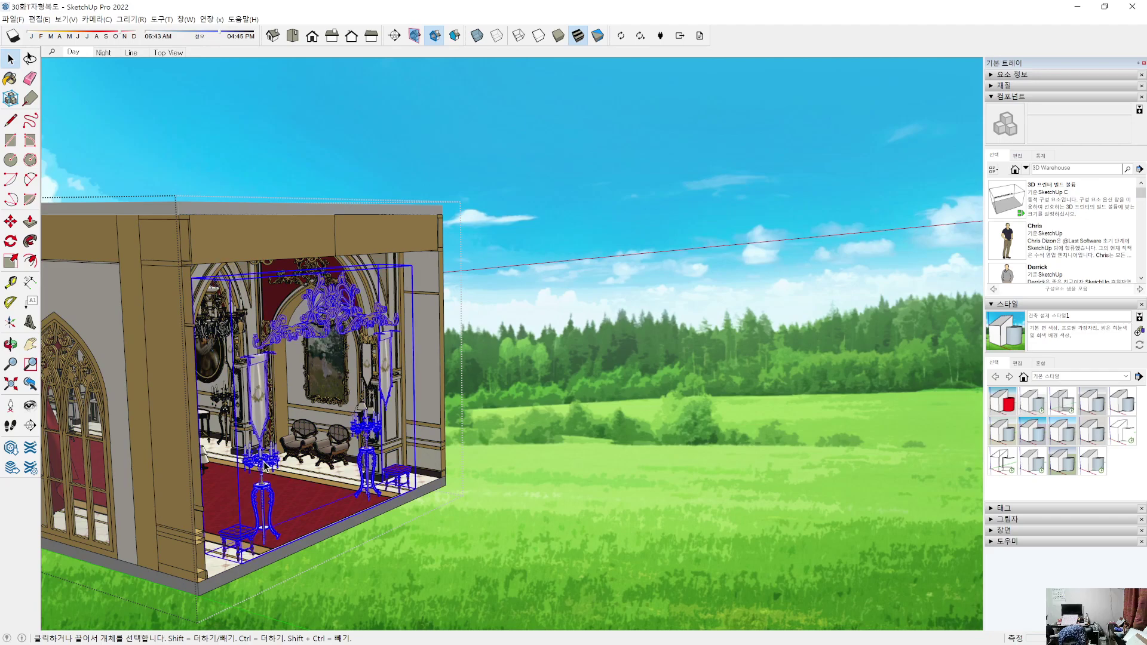
pyautogui.press('Delete')
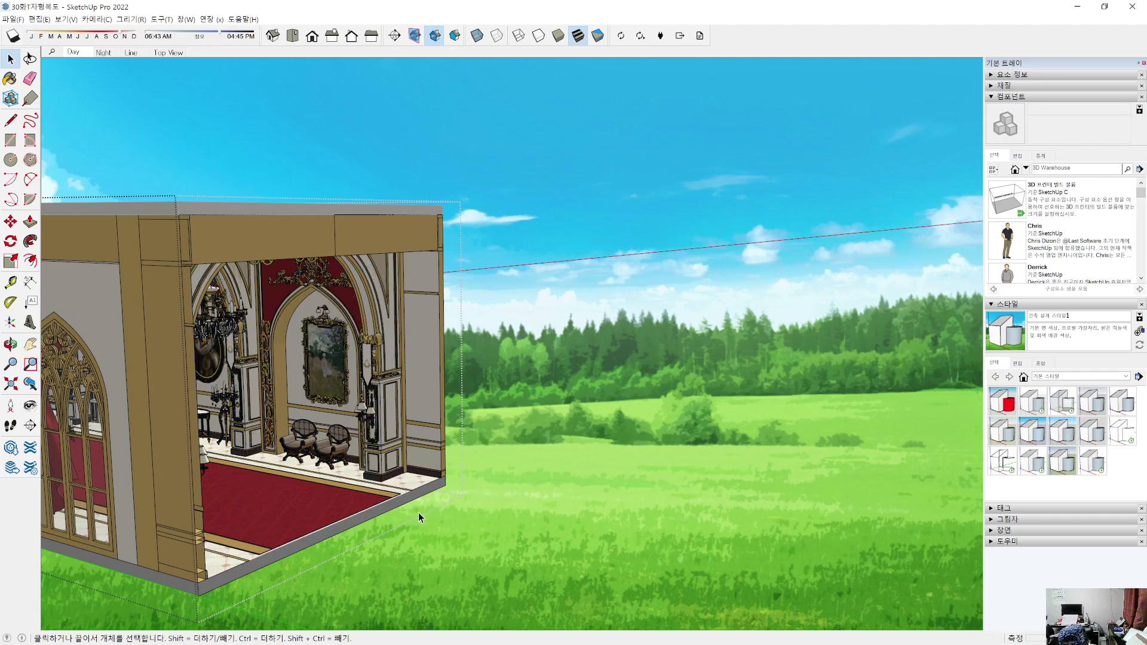
pyautogui.click(493, 516)
pyautogui.scroll(4, 435, 519)
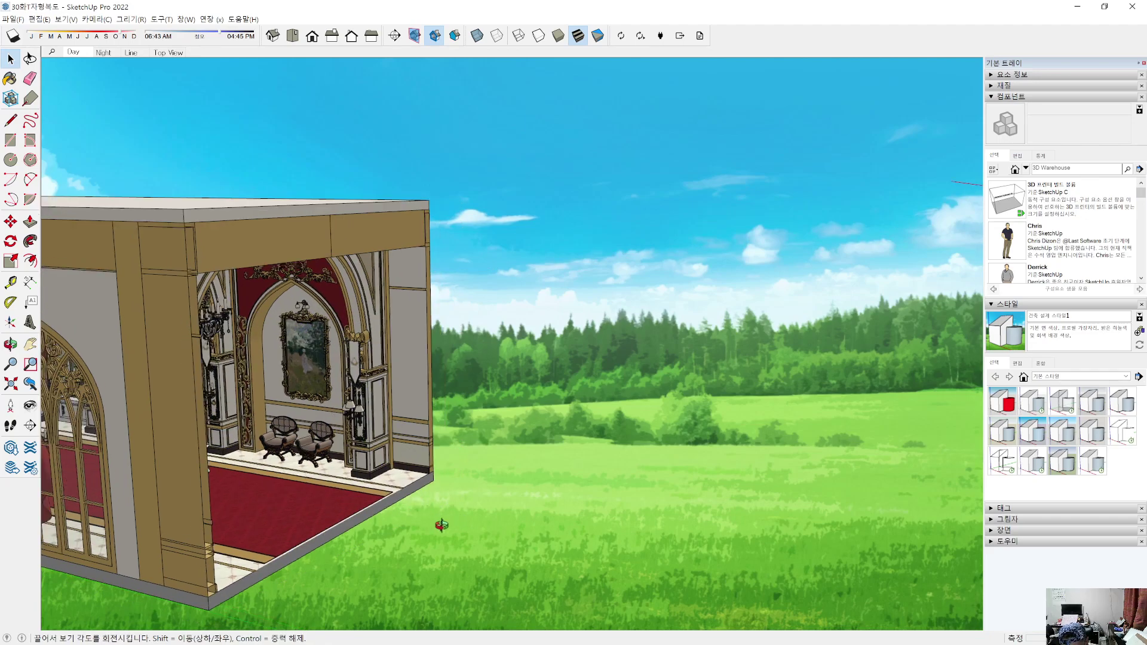
# Step: Delete the opposite wing's red end wall and the arched frame around its door
pyautogui.moveTo(481, 511); pyautogui.dragTo(586, 414, button='middle')
pyautogui.click(602, 398)
pyautogui.click(621, 410)
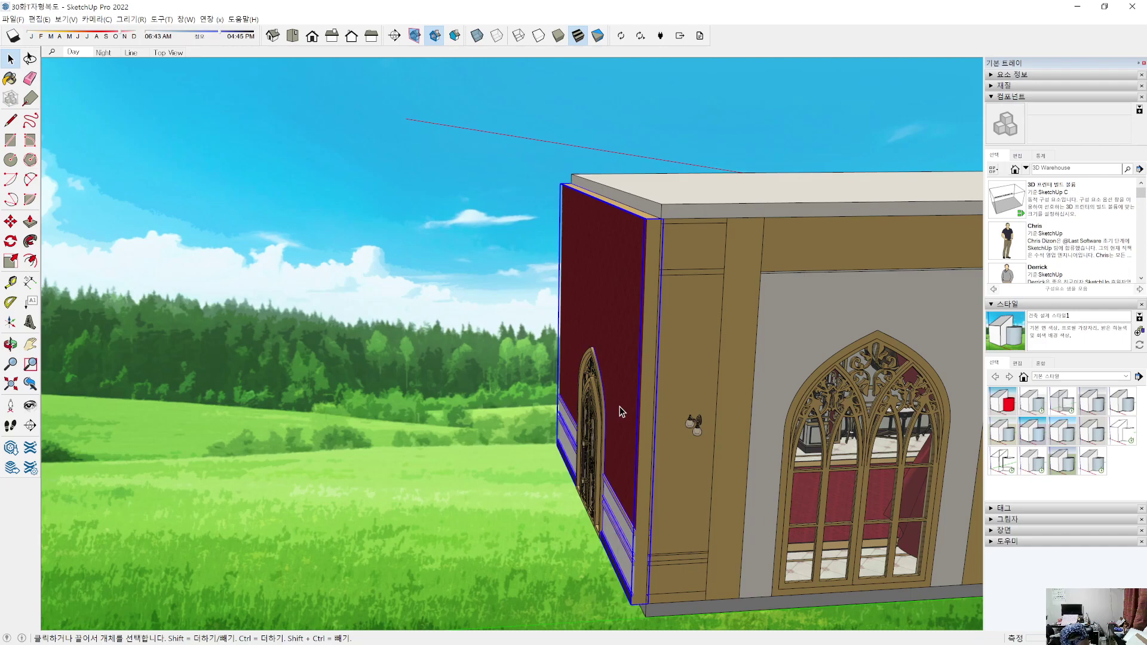
pyautogui.press('Delete')
pyautogui.moveTo(612, 411); pyautogui.dragTo(596, 386, button='middle')
pyautogui.click(596, 386)
pyautogui.doubleClick(579, 412)
pyautogui.click(582, 395)
pyautogui.press('Delete')
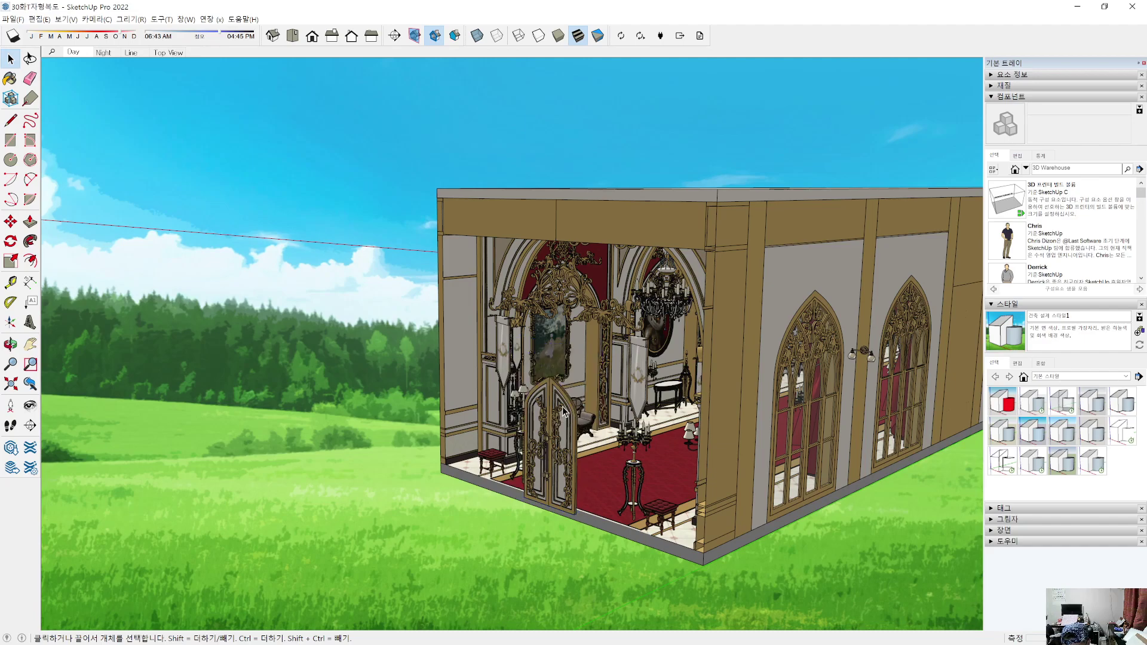
# Step: Delete both door leaves left standing in the opposite wing's opening
pyautogui.click(563, 408)
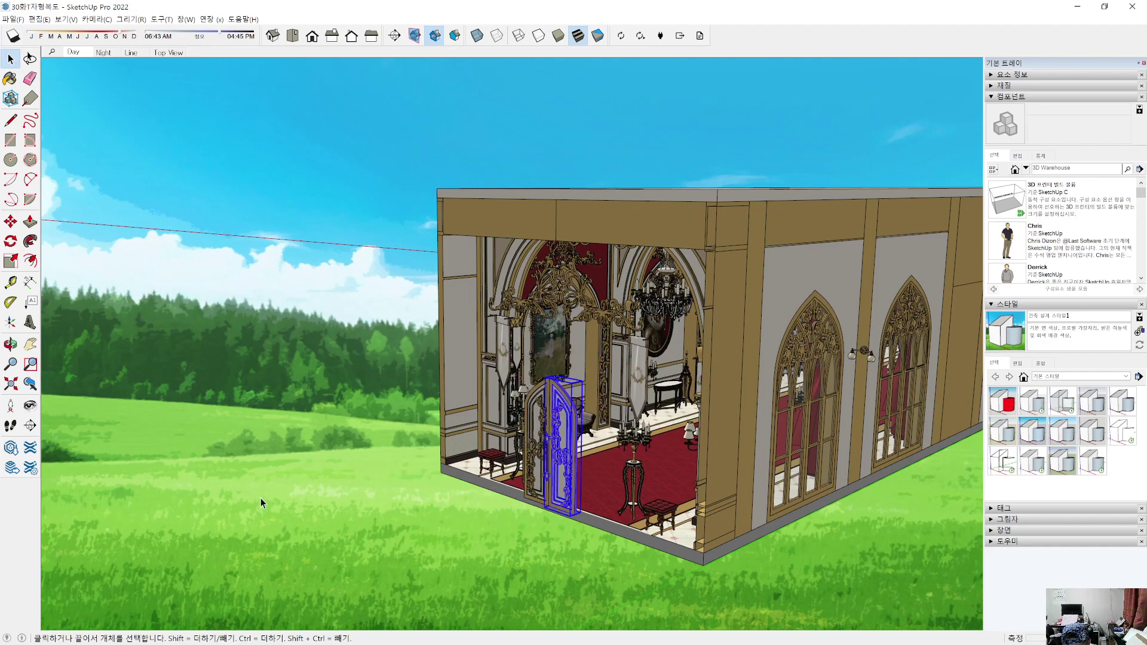
pyautogui.press('Delete')
pyautogui.click(547, 430)
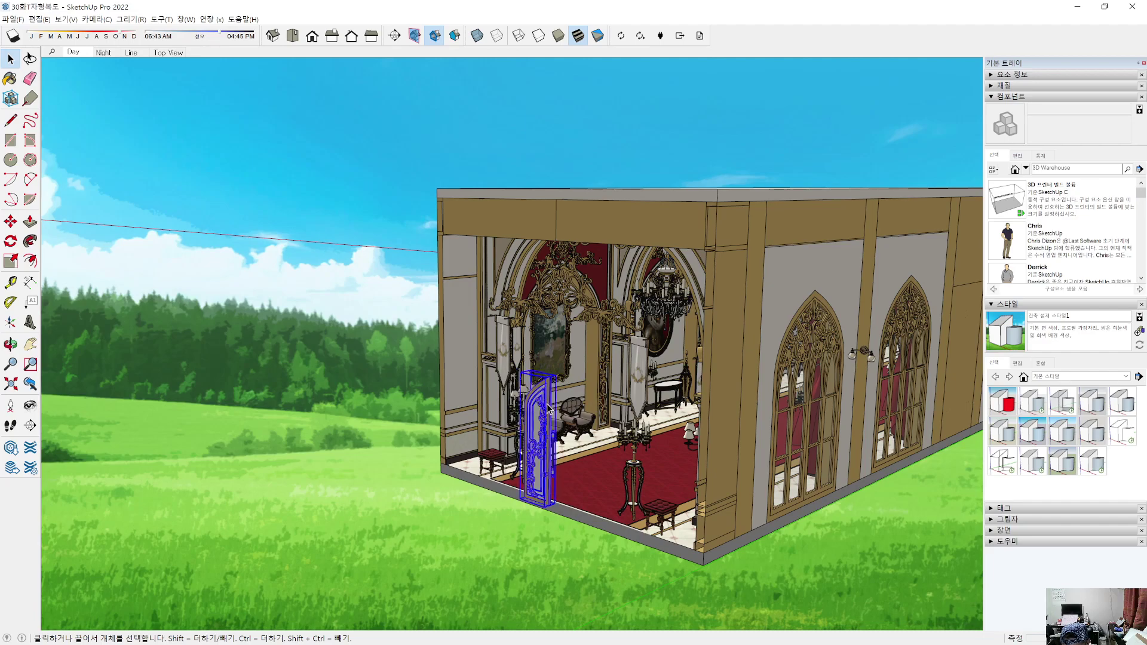
pyautogui.press('Delete')
# Step: Open the opposite wing's group, delete the garland, banners, candle stands and stools at its open end, and close the group
pyautogui.moveTo(572, 299); pyautogui.dragTo(500, 425, button='middle')
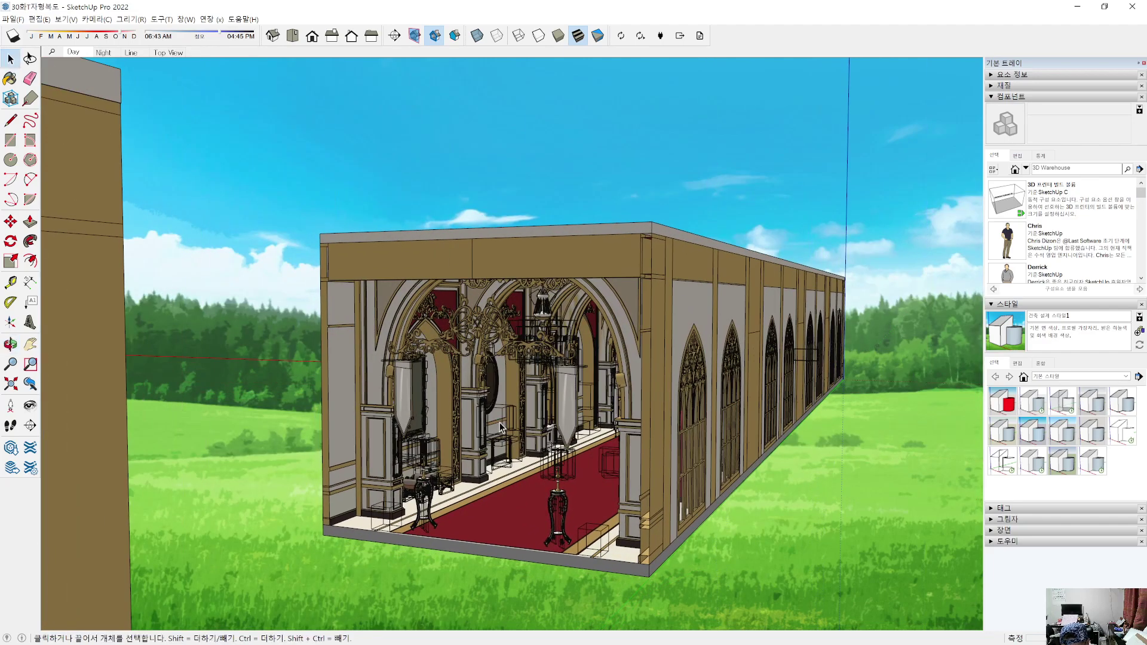
pyautogui.click(502, 334)
pyautogui.doubleClick(501, 342)
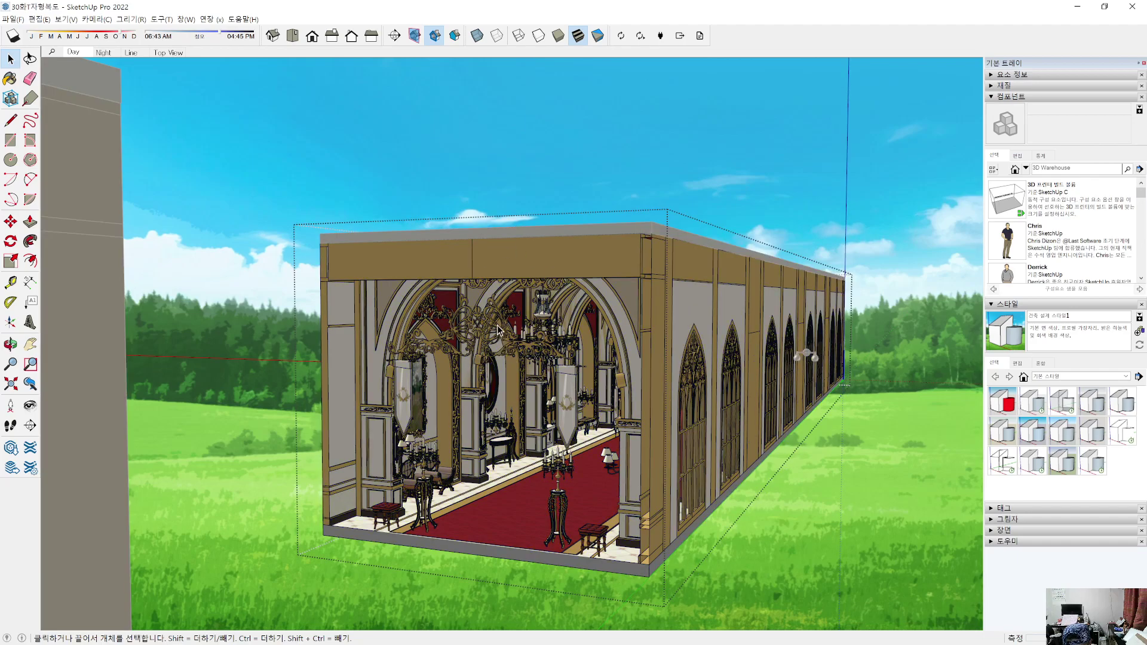
pyautogui.click(485, 338)
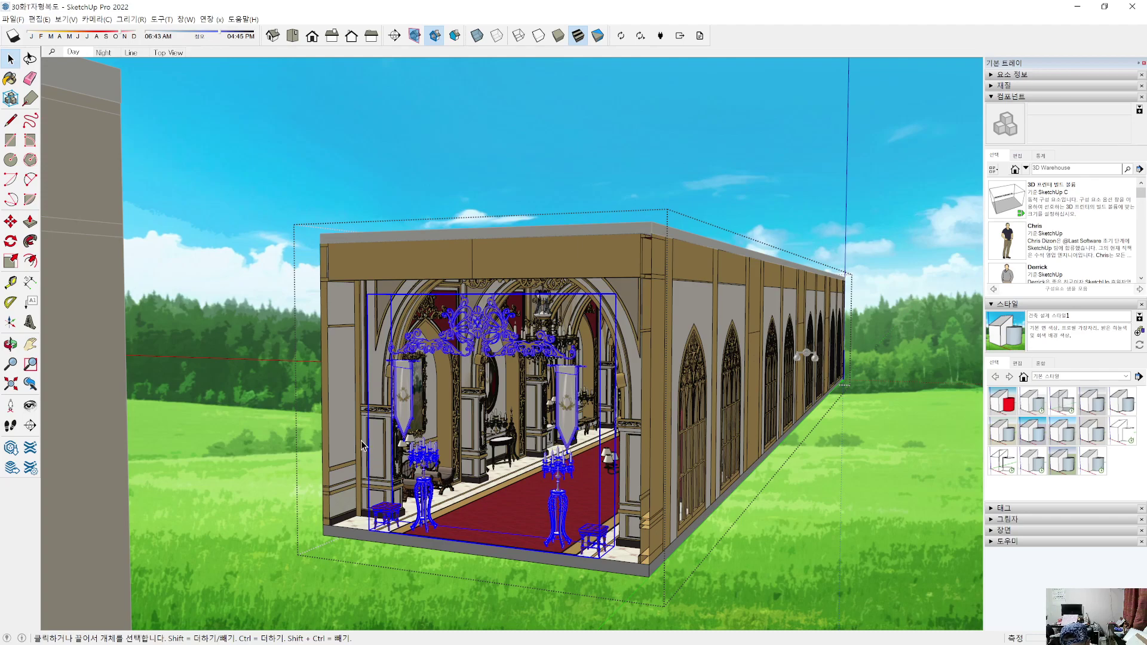
pyautogui.press('Delete')
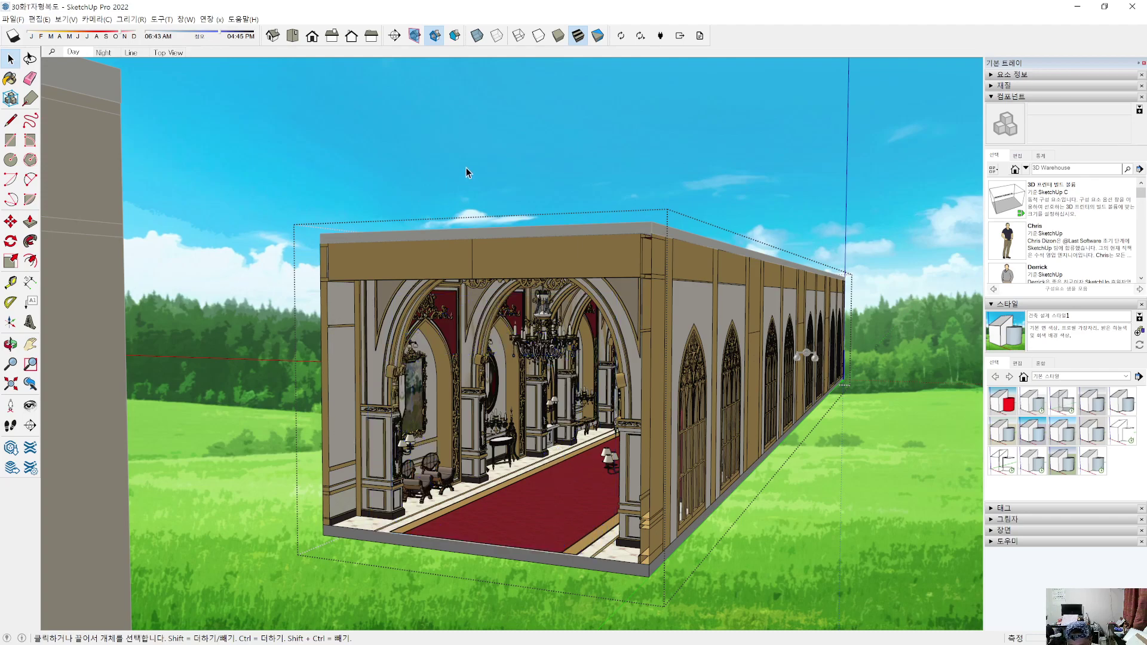
pyautogui.press('Escape')
# Step: Delete the stray wall lamp floating outside the opposite corridor wing
pyautogui.moveTo(687, 164); pyautogui.dragTo(418, 394, button='middle')
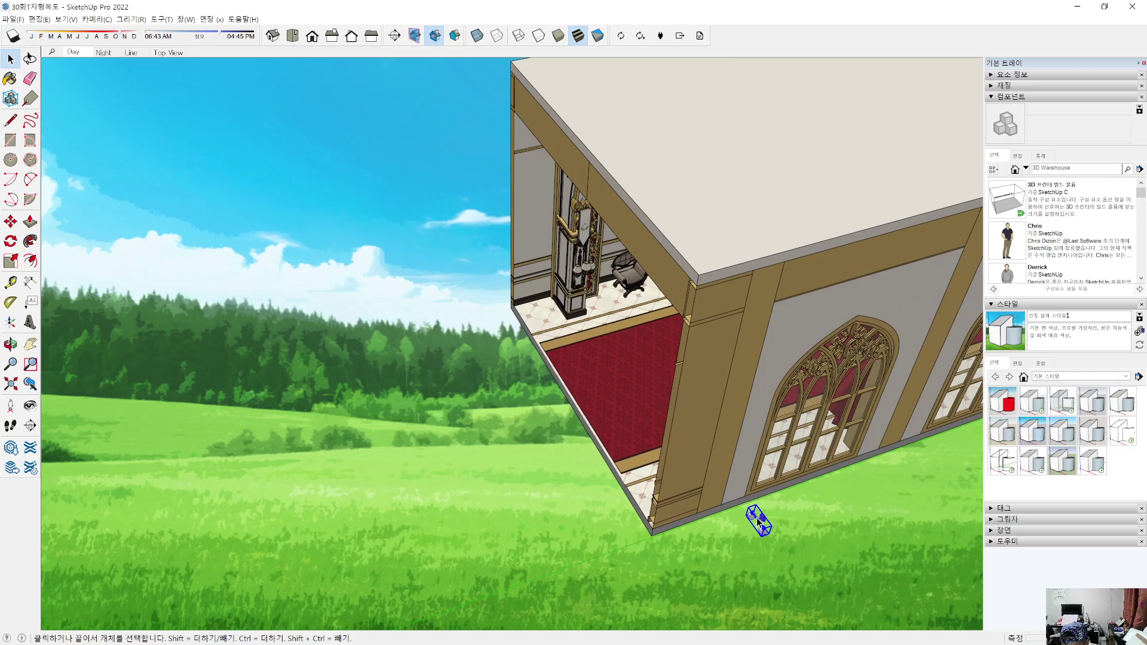
pyautogui.moveTo(755, 519); pyautogui.dragTo(389, 388, button='middle')
pyautogui.scroll(-2, 392, 385)
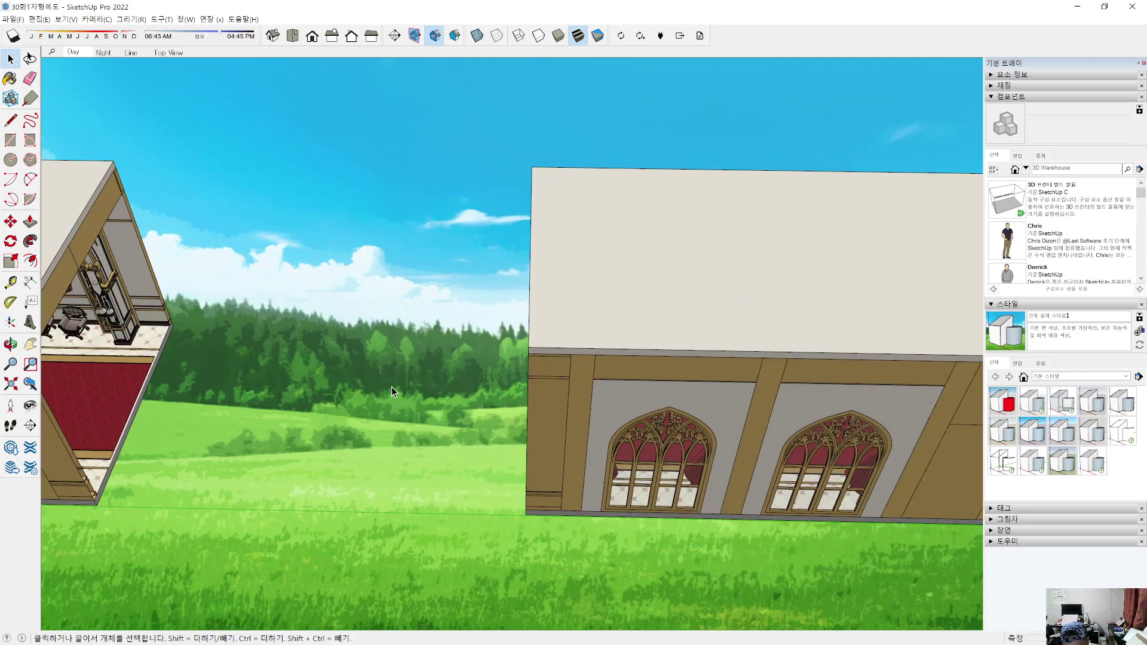
# Step: Examine both opened corridor wings and the gap between them from several sides
pyautogui.scroll(-2, 392, 386)
pyautogui.scroll(3, 194, 407)
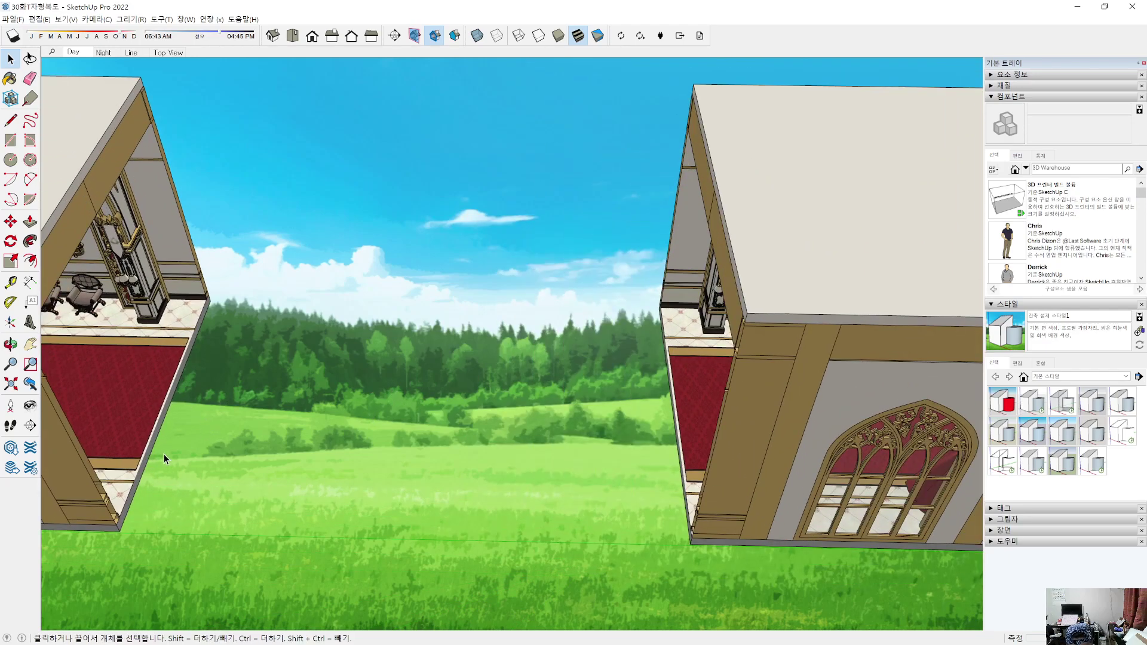
pyautogui.moveTo(71, 418); pyautogui.dragTo(5, 197, button='middle')
pyautogui.moveTo(764, 245); pyautogui.dragTo(681, 367, button='middle')
pyautogui.click(30, 406)
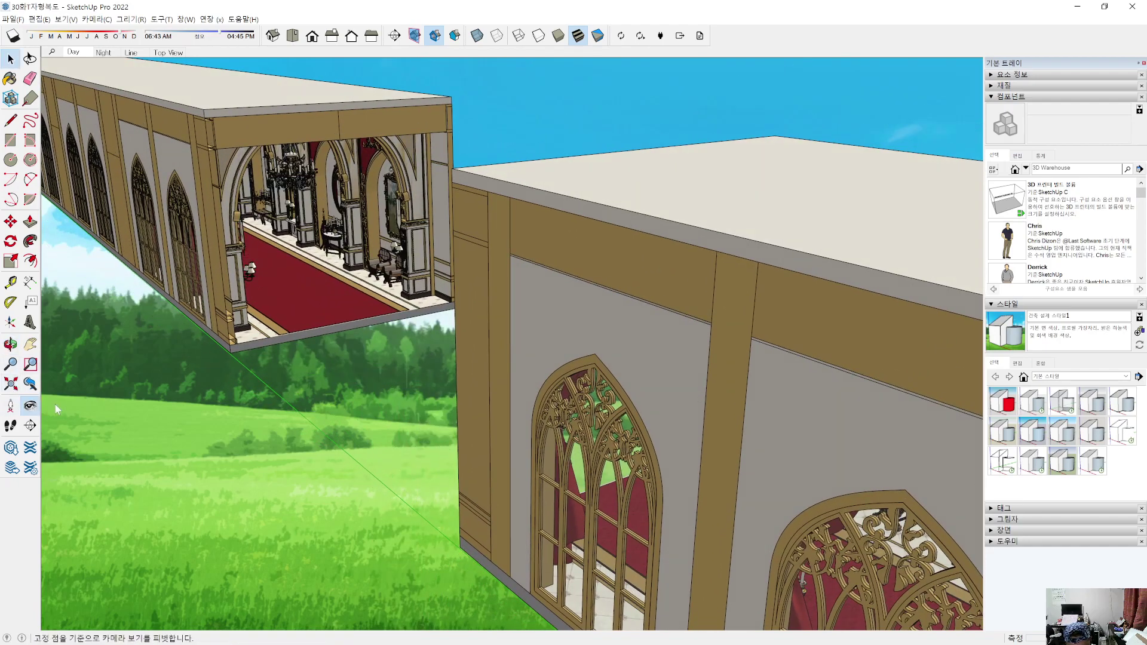
pyautogui.moveTo(295, 339); pyautogui.dragTo(273, 323)
pyautogui.scroll(-10, 273, 323)
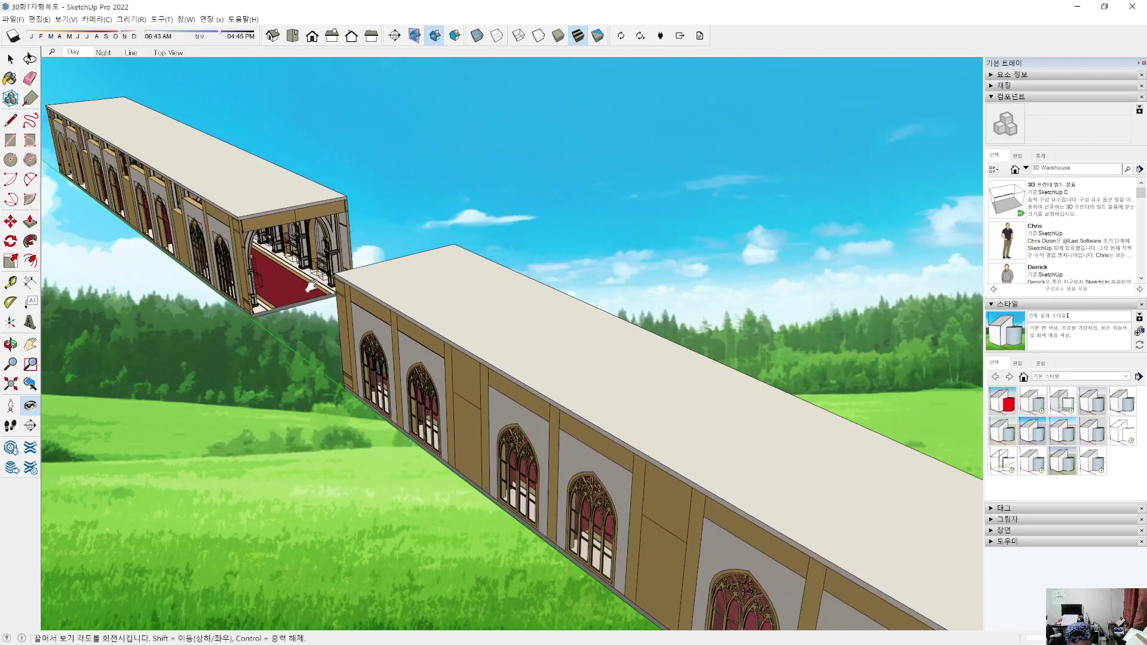
pyautogui.moveTo(401, 411); pyautogui.dragTo(758, 487)
pyautogui.moveTo(860, 571); pyautogui.dragTo(72, 286, button='middle')
pyautogui.moveTo(127, 353); pyautogui.dragTo(462, 298, button='middle')
pyautogui.moveTo(242, 296); pyautogui.dragTo(650, 363, button='middle')
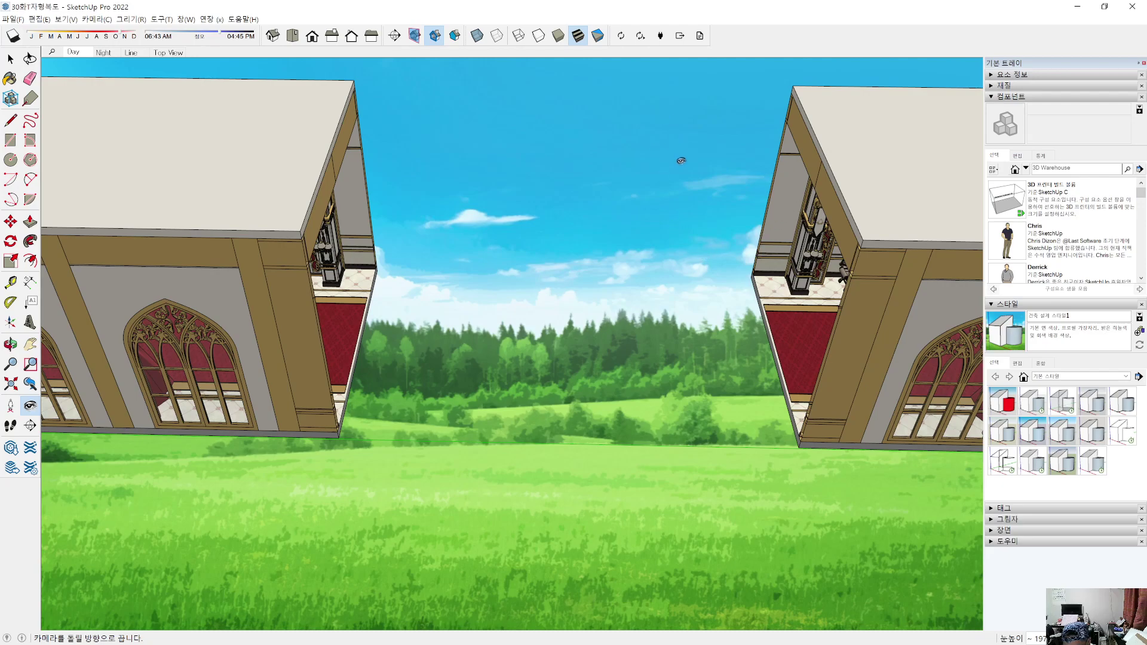
pyautogui.scroll(-6, 638, 265)
pyautogui.keyDown('shift'); pyautogui.moveTo(556, 192); pyautogui.dragTo(306, 348, button='middle'); pyautogui.keyUp('shift')
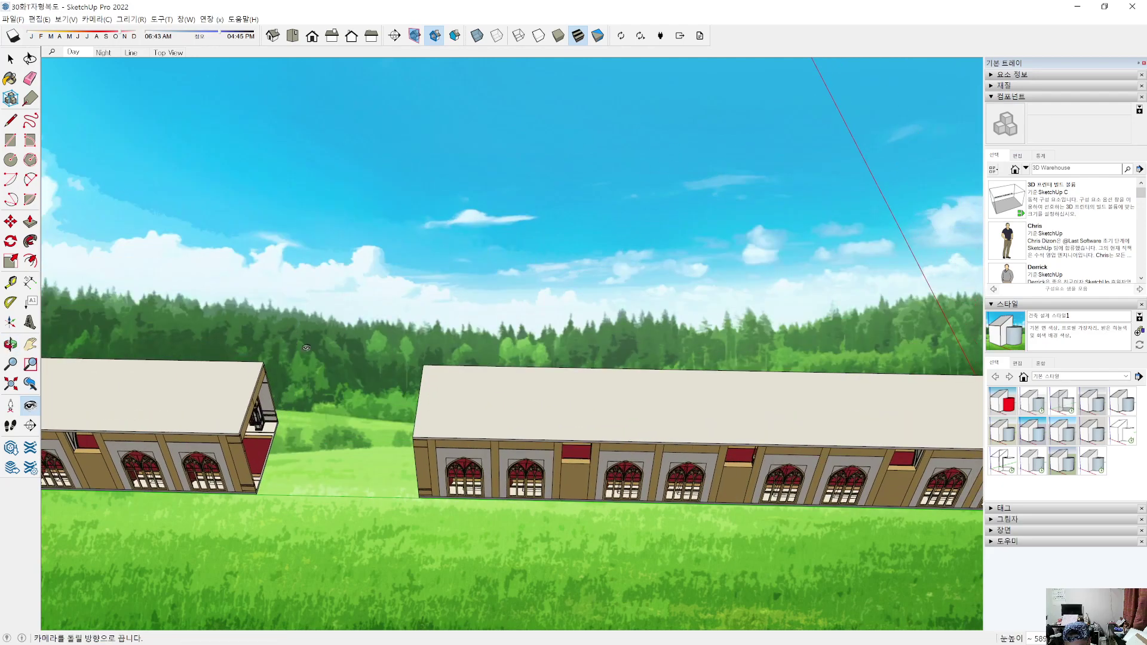
# Step: Explode the roof group spanning both corridor wings and check that each wing's roof can be selected separately
pyautogui.press('space')
pyautogui.click(479, 407)
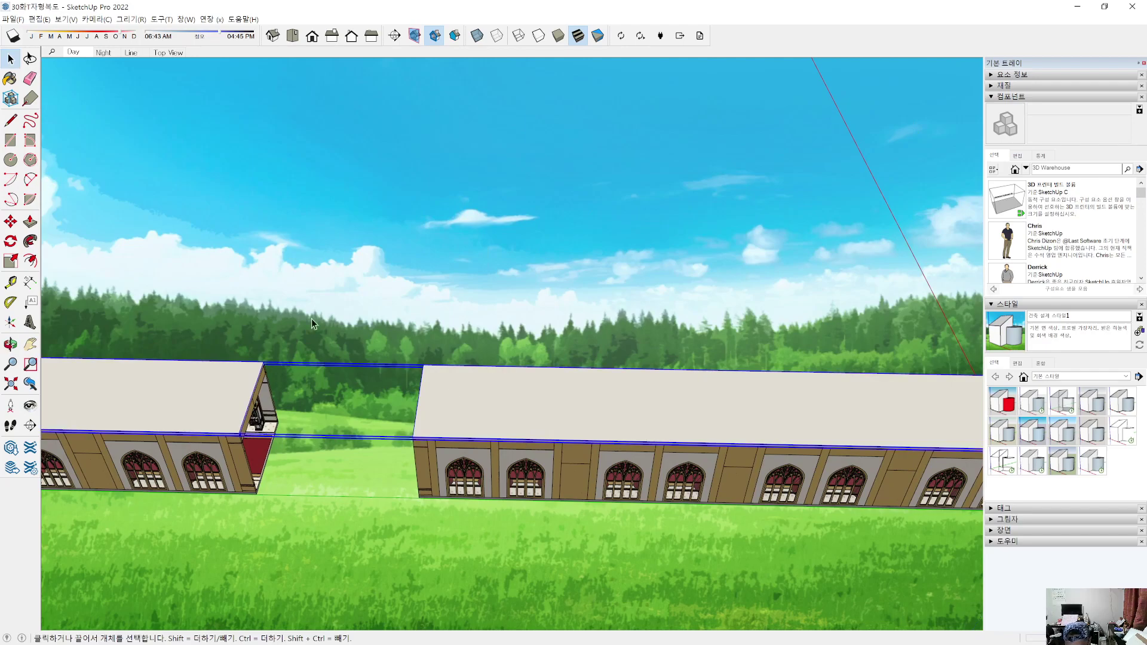
pyautogui.rightClick(454, 419)
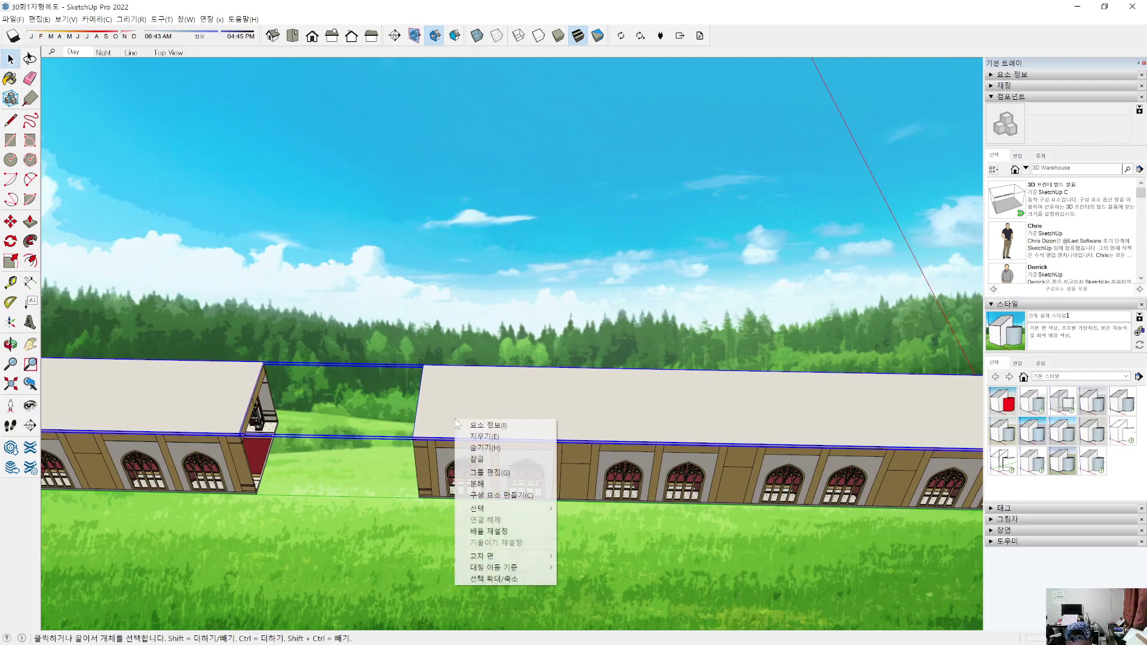
pyautogui.click(487, 484)
pyautogui.click(393, 529)
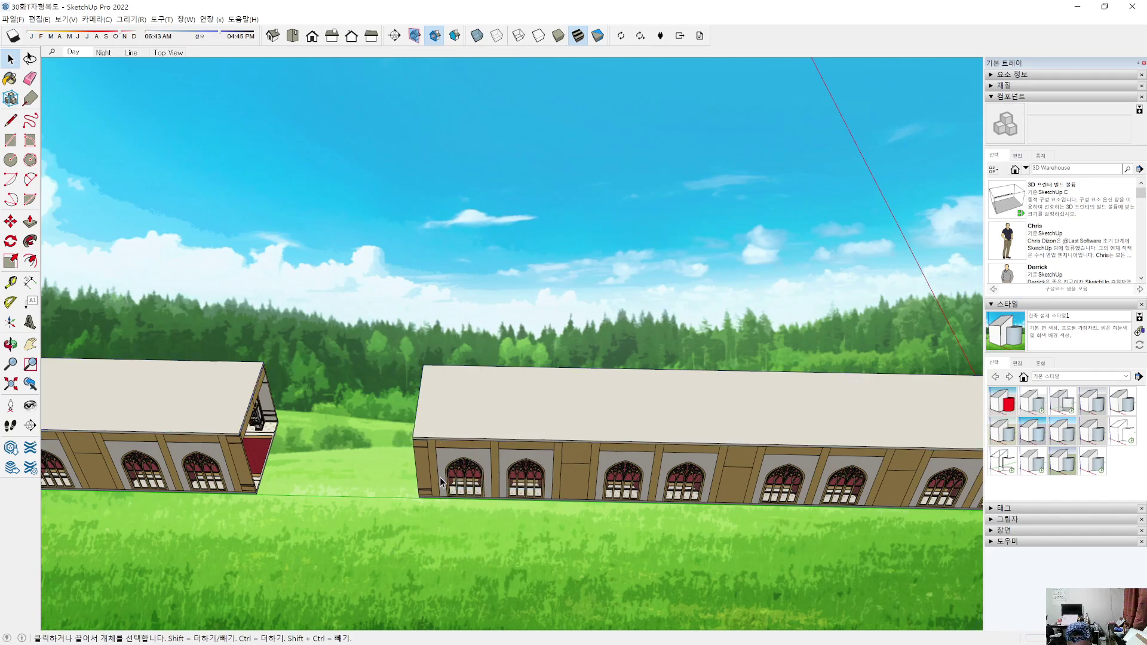
pyautogui.click(425, 455)
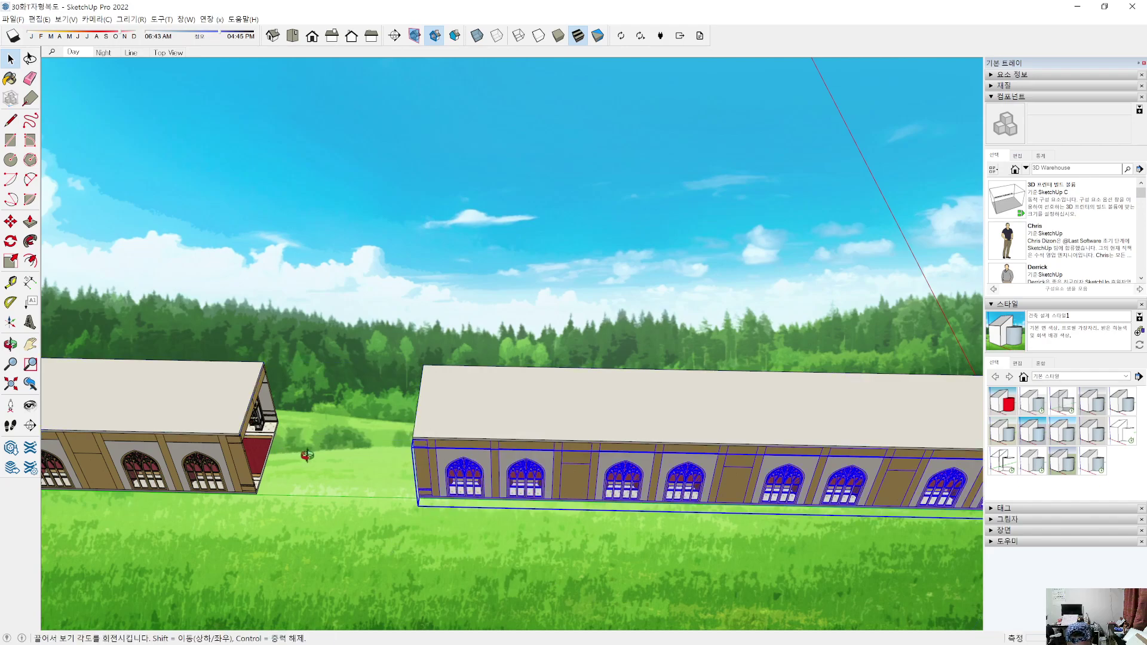
pyautogui.moveTo(593, 422); pyautogui.dragTo(542, 380, button='middle')
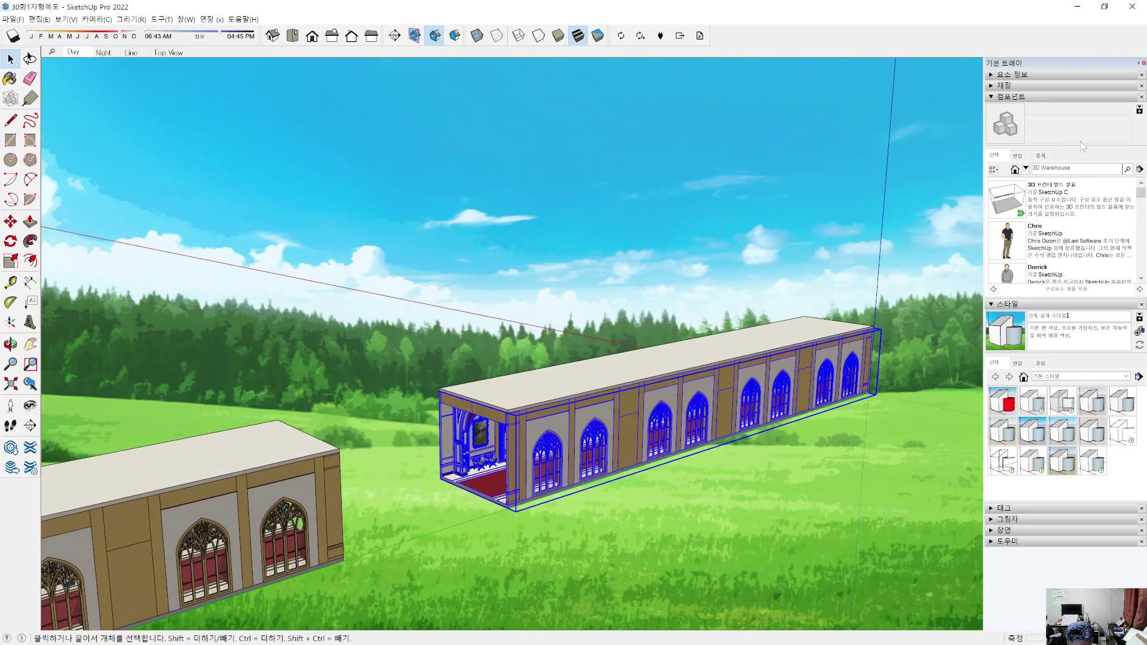
pyautogui.moveTo(836, 343); pyautogui.dragTo(820, 325, button='middle')
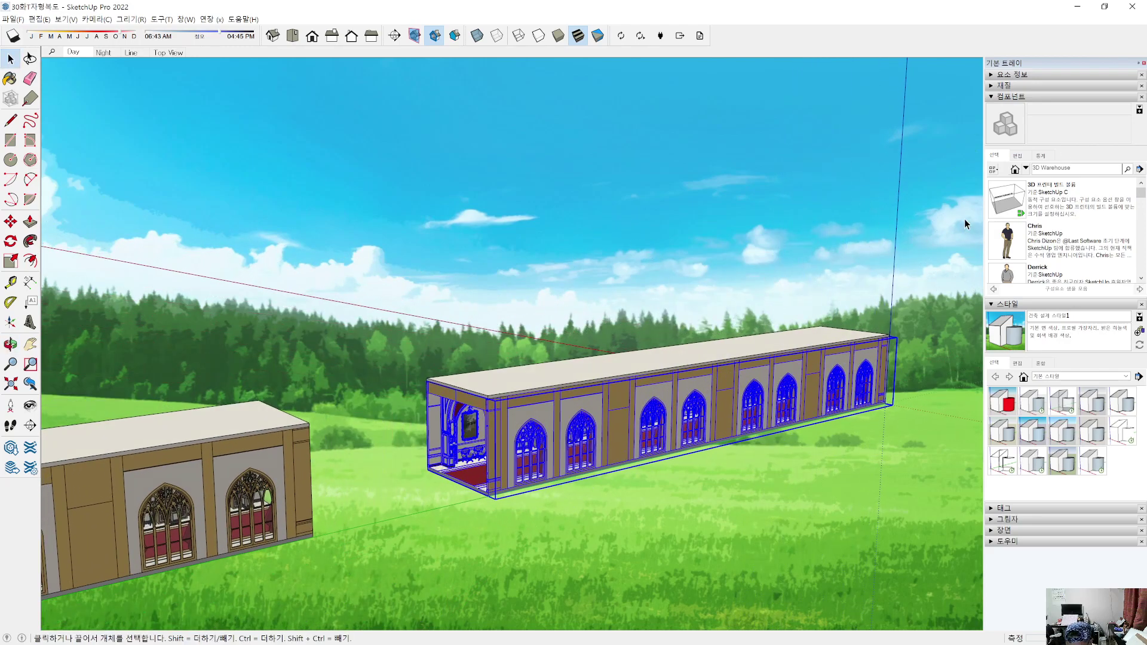
pyautogui.click(241, 424)
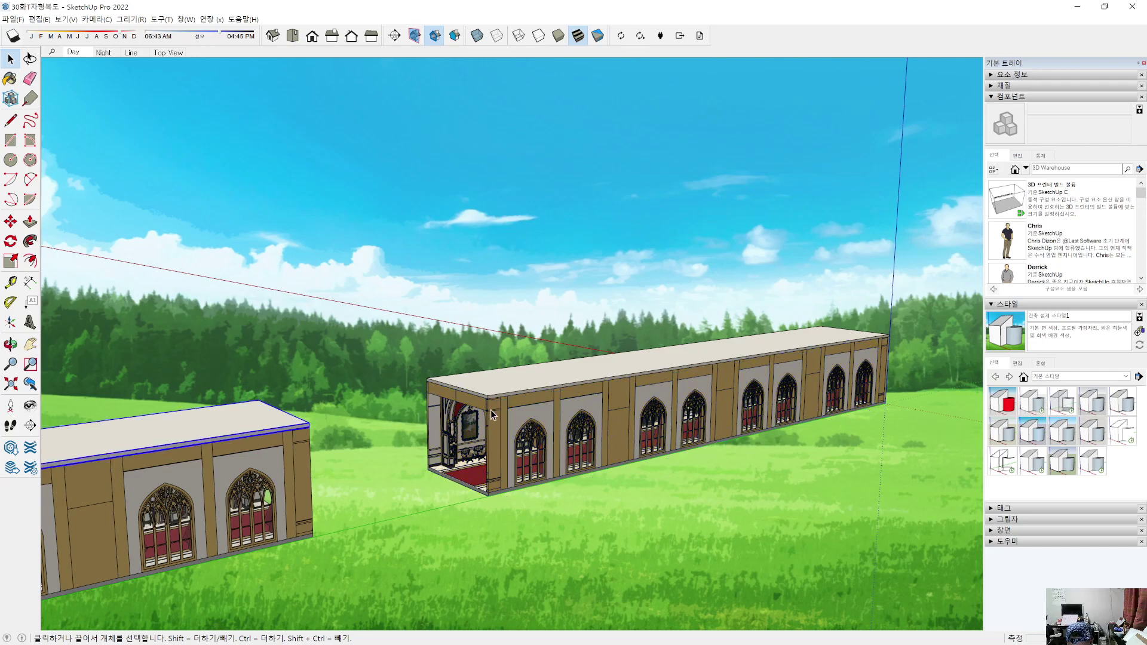
pyautogui.click(538, 397)
pyautogui.click(538, 385)
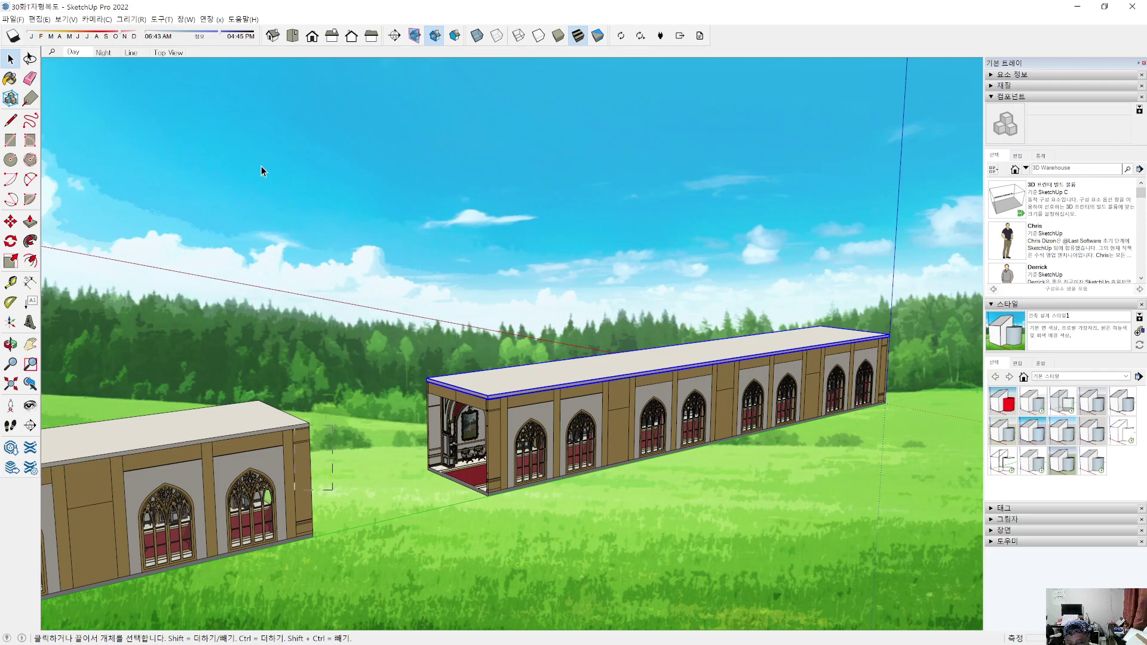
# Step: Group the corridor wing nearest the axis origin together with its roof
pyautogui.click(939, 234)
pyautogui.moveTo(931, 239); pyautogui.dragTo(406, 524)
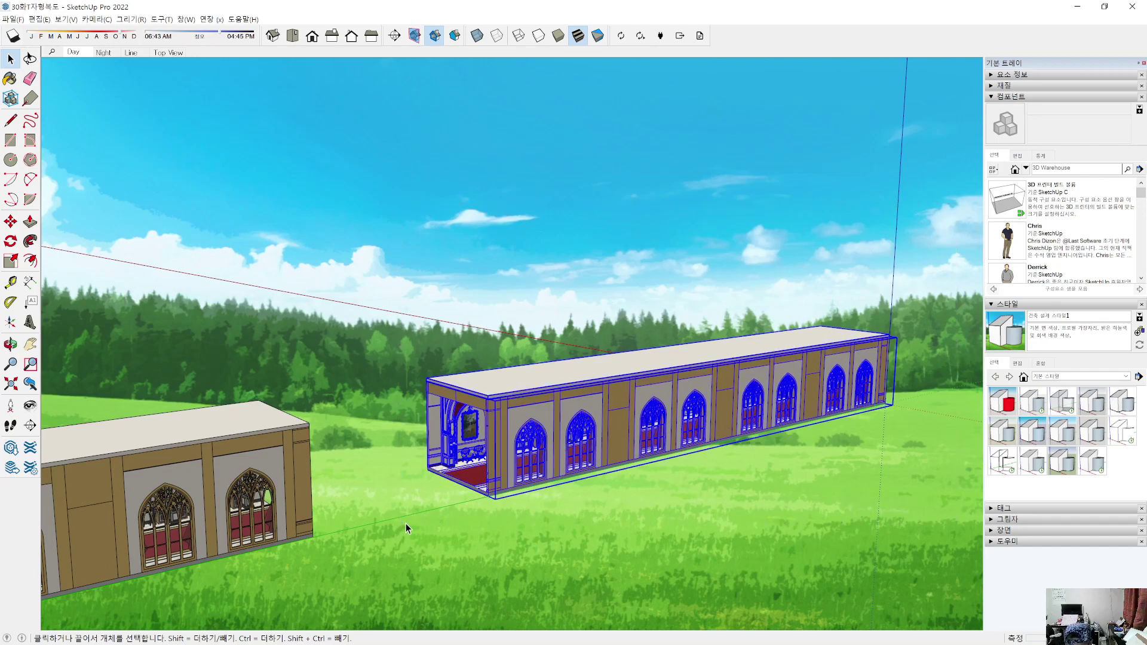
pyautogui.rightClick(500, 442)
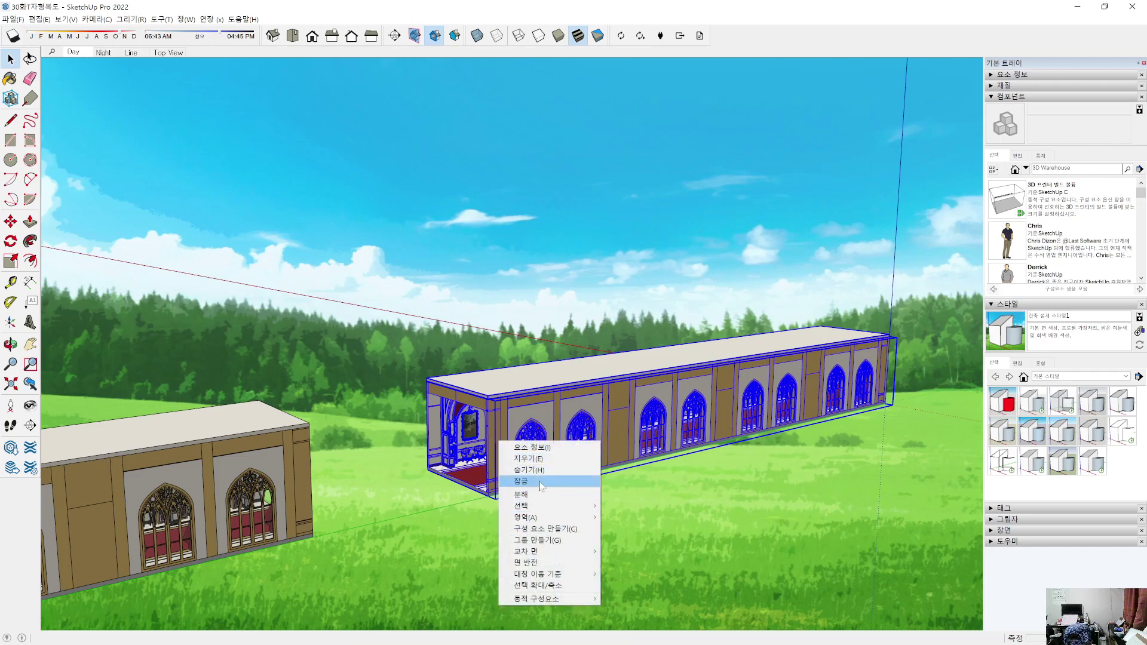
pyautogui.click(525, 541)
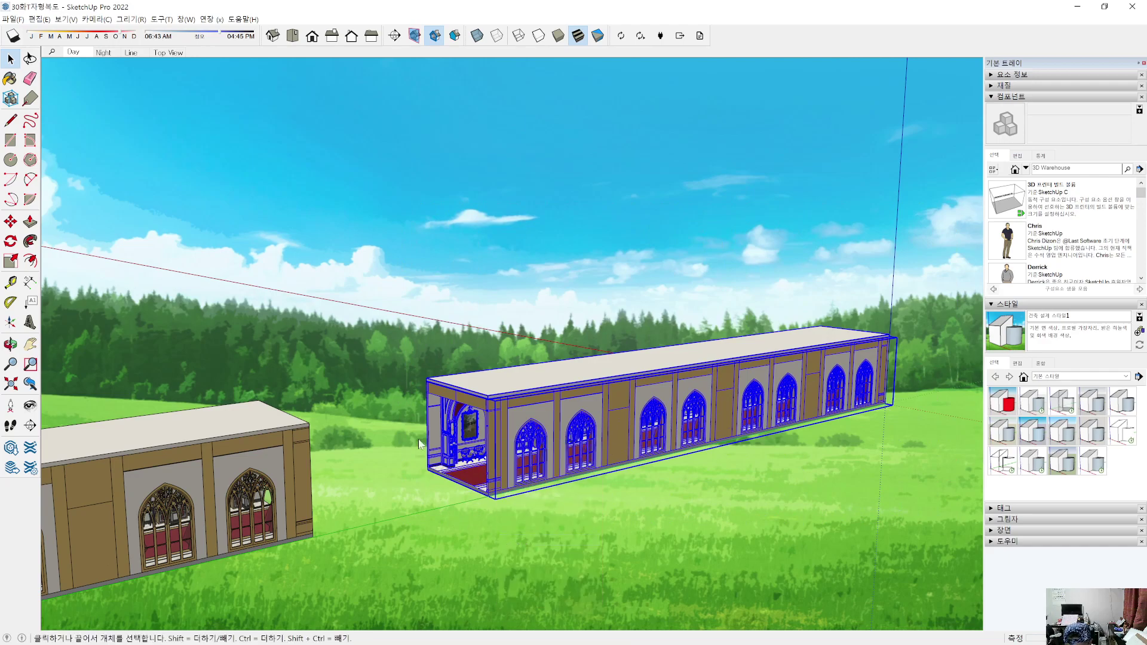
pyautogui.click(559, 333)
pyautogui.click(510, 391)
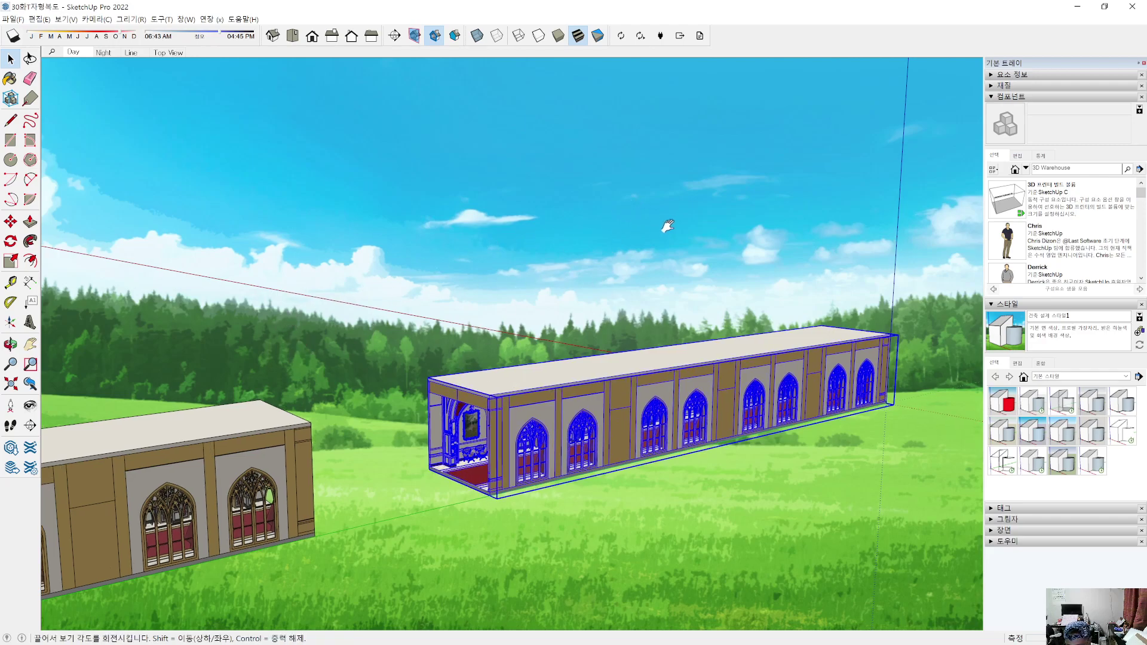
# Step: Group the opposite corridor wing, farther from the origin, together with its roof
pyautogui.scroll(3, 310, 321)
pyautogui.moveTo(309, 322); pyautogui.dragTo(528, 271, button='middle')
pyautogui.scroll(-4, 544, 294)
pyautogui.moveTo(219, 241); pyautogui.dragTo(778, 474)
pyautogui.moveTo(261, 192); pyautogui.dragTo(765, 512)
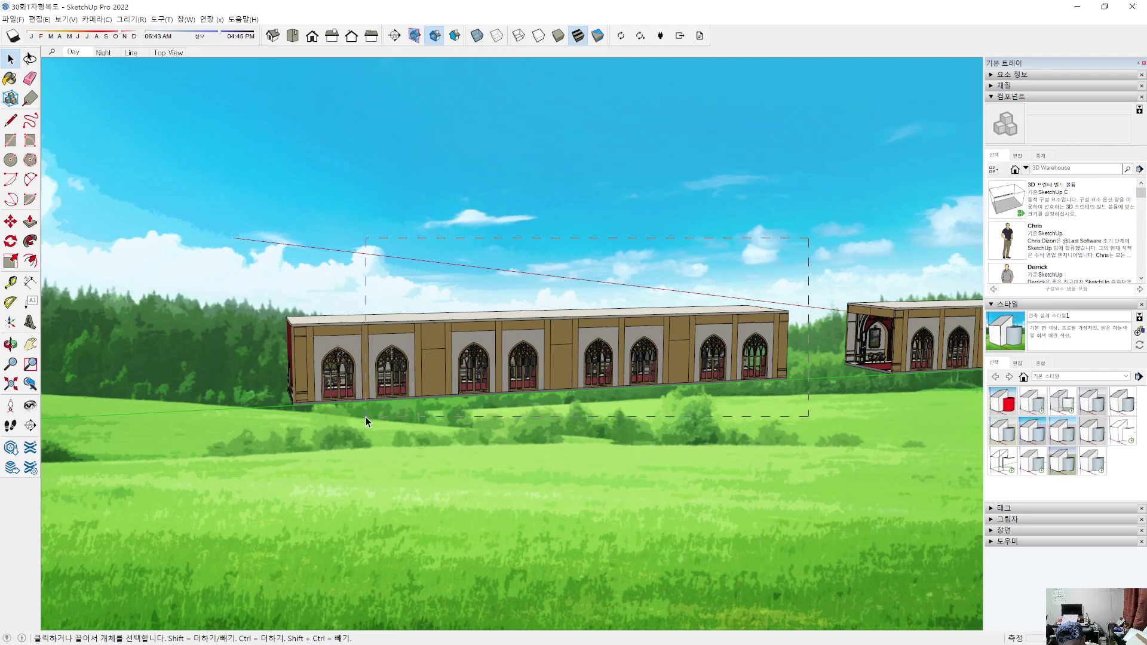
pyautogui.moveTo(296, 454); pyautogui.dragTo(297, 453)
pyautogui.moveTo(326, 386); pyautogui.dragTo(732, 297, button='middle')
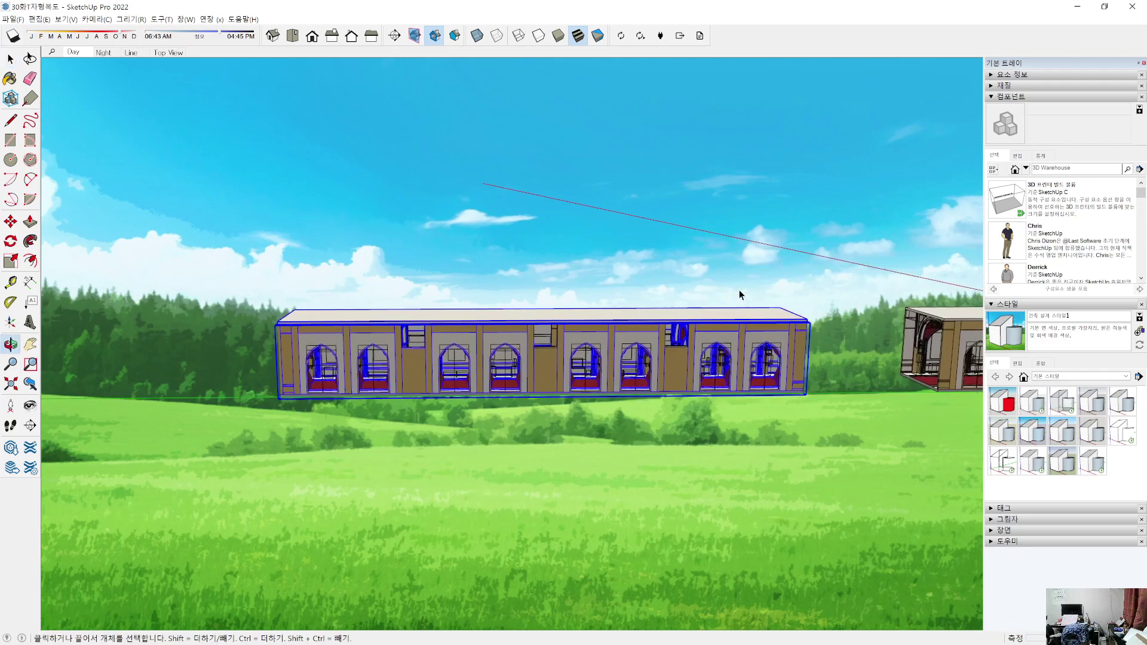
pyautogui.moveTo(298, 411); pyautogui.dragTo(237, 424)
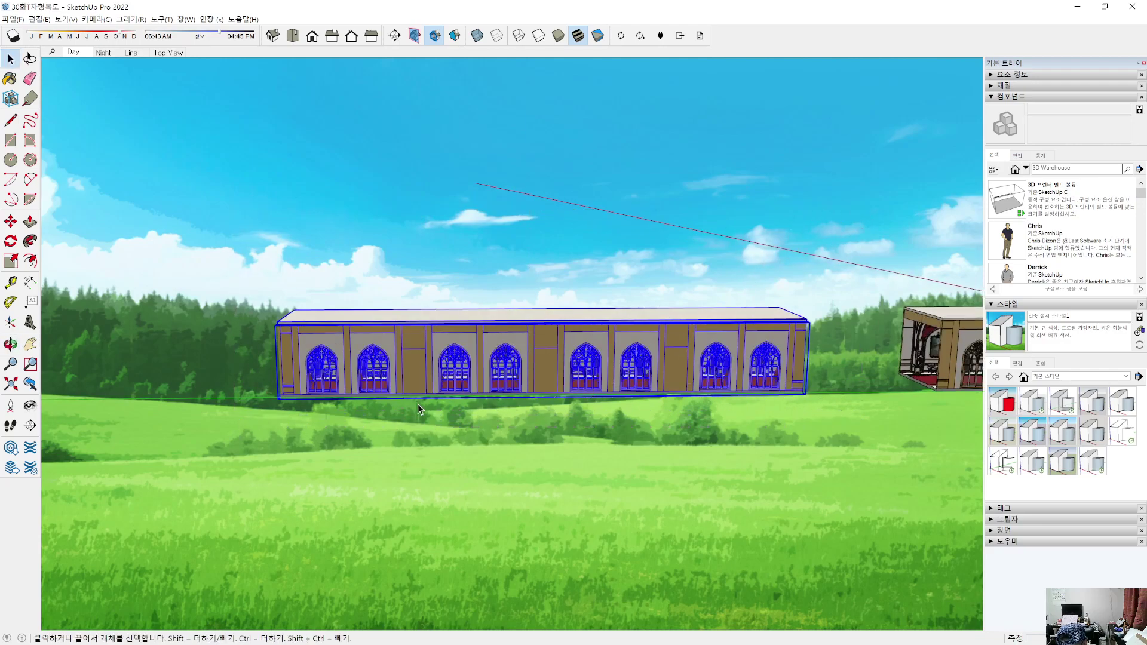
pyautogui.rightClick(410, 350)
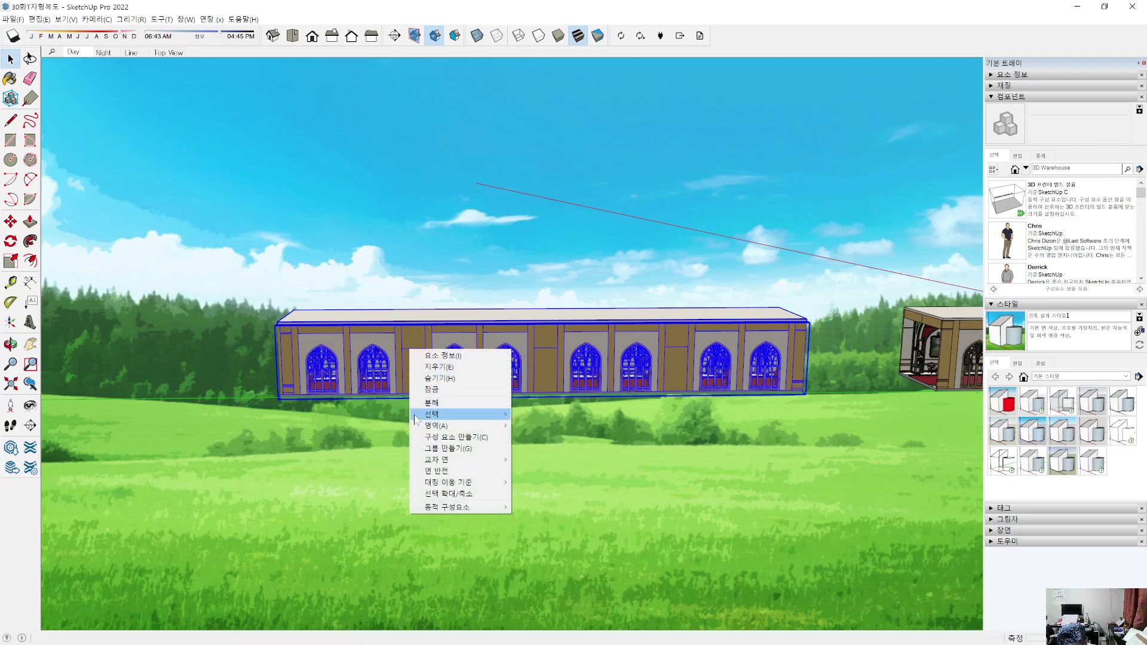
pyautogui.click(454, 448)
pyautogui.moveTo(543, 505); pyautogui.dragTo(663, 401, button='middle')
pyautogui.moveTo(468, 338); pyautogui.dragTo(472, 338, button='middle')
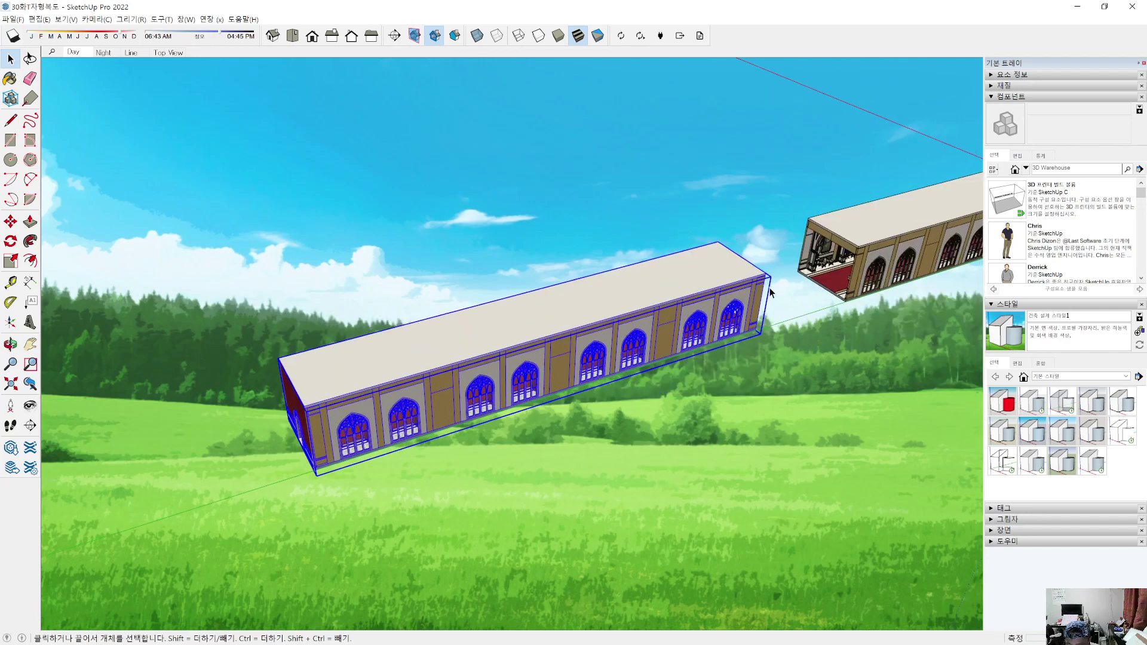
# Step: Select the grouped wing nearest the origin and switch the model to a display style with a plain white background
pyautogui.click(862, 250)
pyautogui.moveTo(593, 412); pyautogui.dragTo(545, 430, button='middle')
pyautogui.scroll(-4, 632, 414)
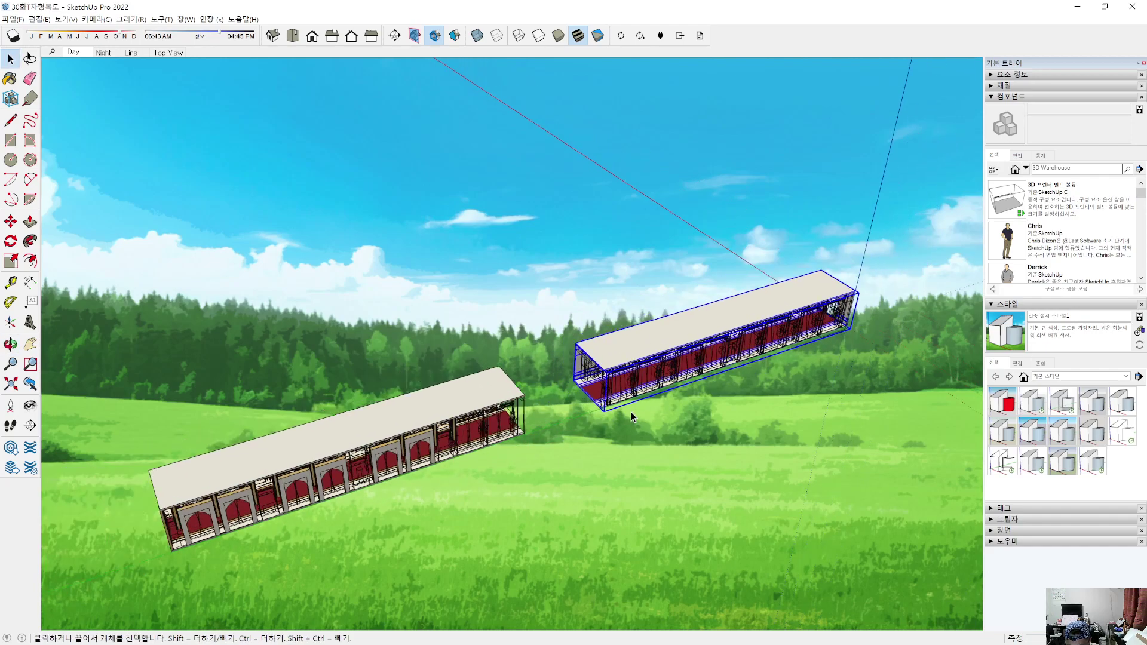
pyautogui.moveTo(652, 424); pyautogui.dragTo(439, 293, button='middle')
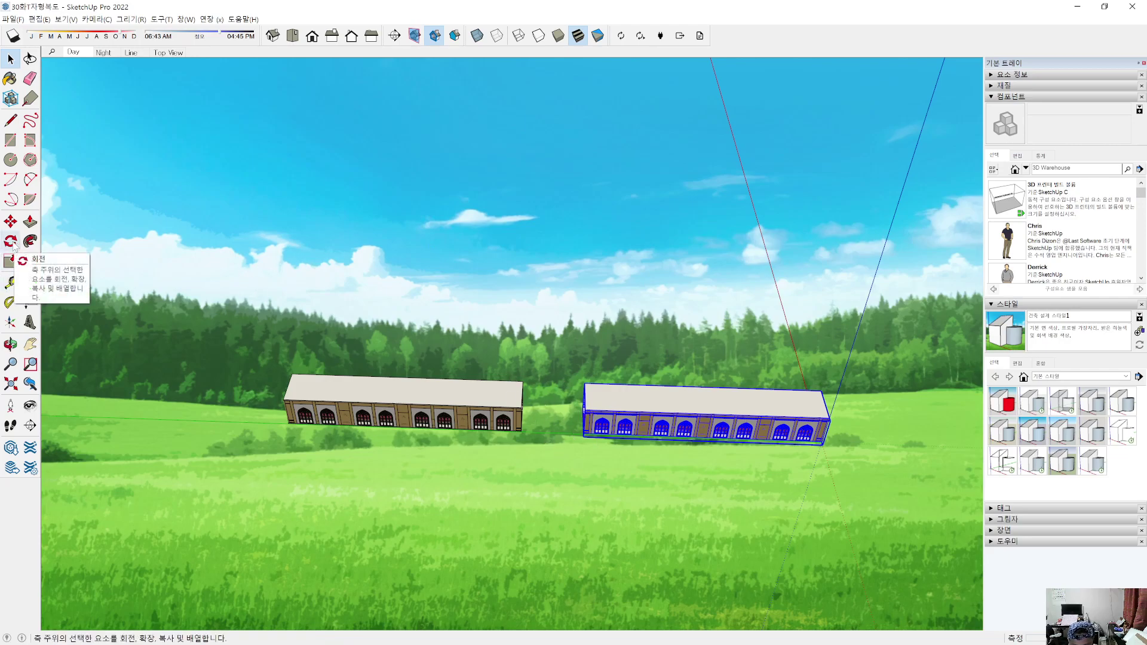
pyautogui.moveTo(457, 338); pyautogui.dragTo(488, 448, button='middle')
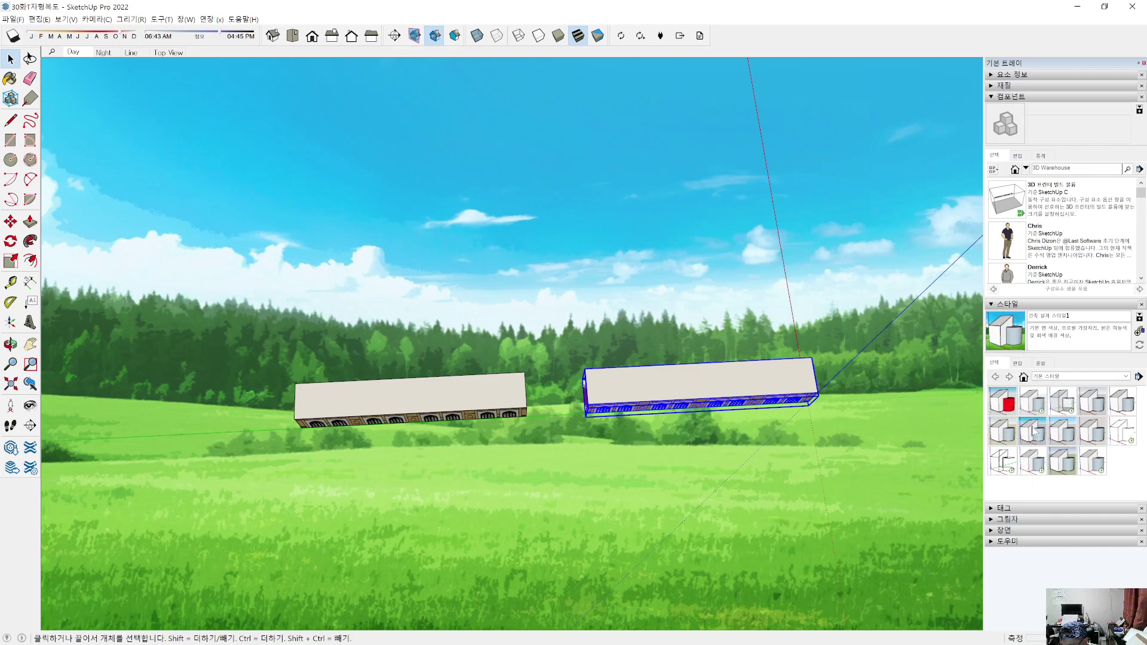
pyautogui.click(1030, 467)
pyautogui.moveTo(827, 307)
pyautogui.mouseDown(button='middle')
pyautogui.moveTo(741, 249)
pyautogui.moveTo(768, 328)
pyautogui.moveTo(878, 333)
pyautogui.moveTo(635, 191)
pyautogui.moveTo(634, 143)
pyautogui.moveTo(599, 465)
pyautogui.moveTo(642, 235)
pyautogui.mouseUp(button='middle')
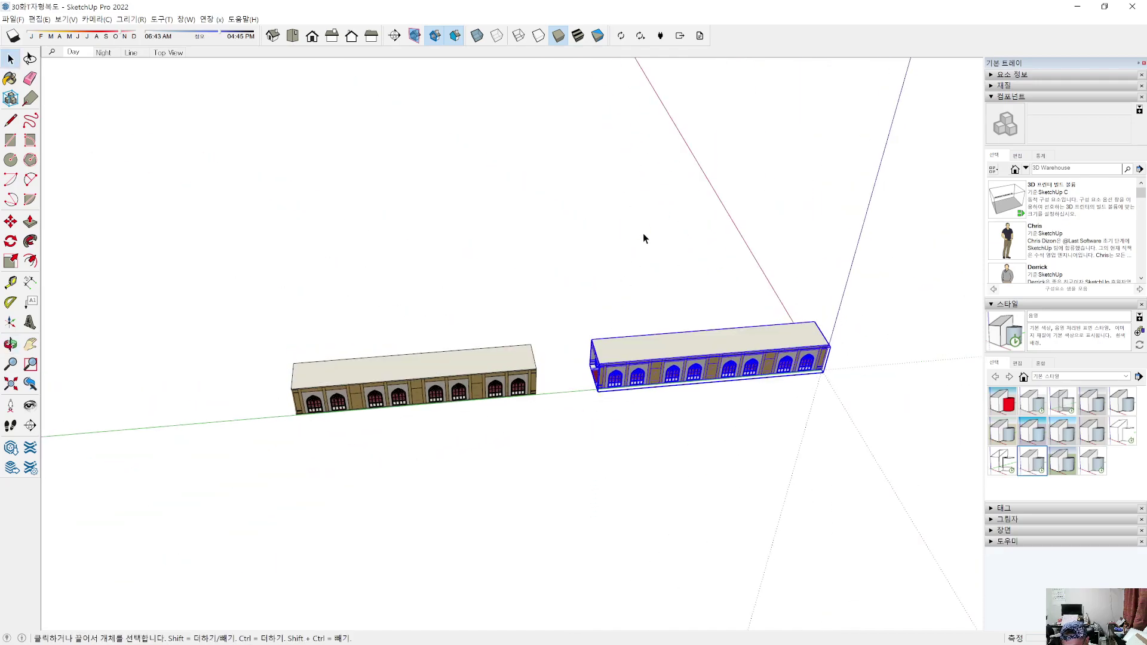
# Step: Show the model in the top view with parallel projection
pyautogui.click(292, 39)
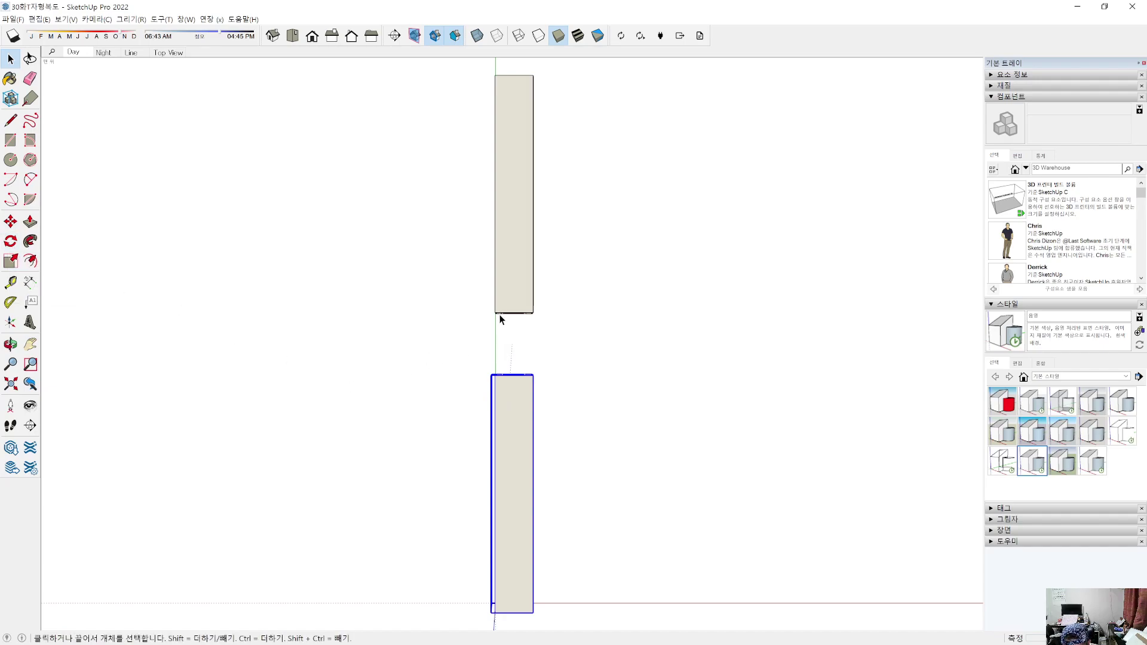
pyautogui.click(92, 20)
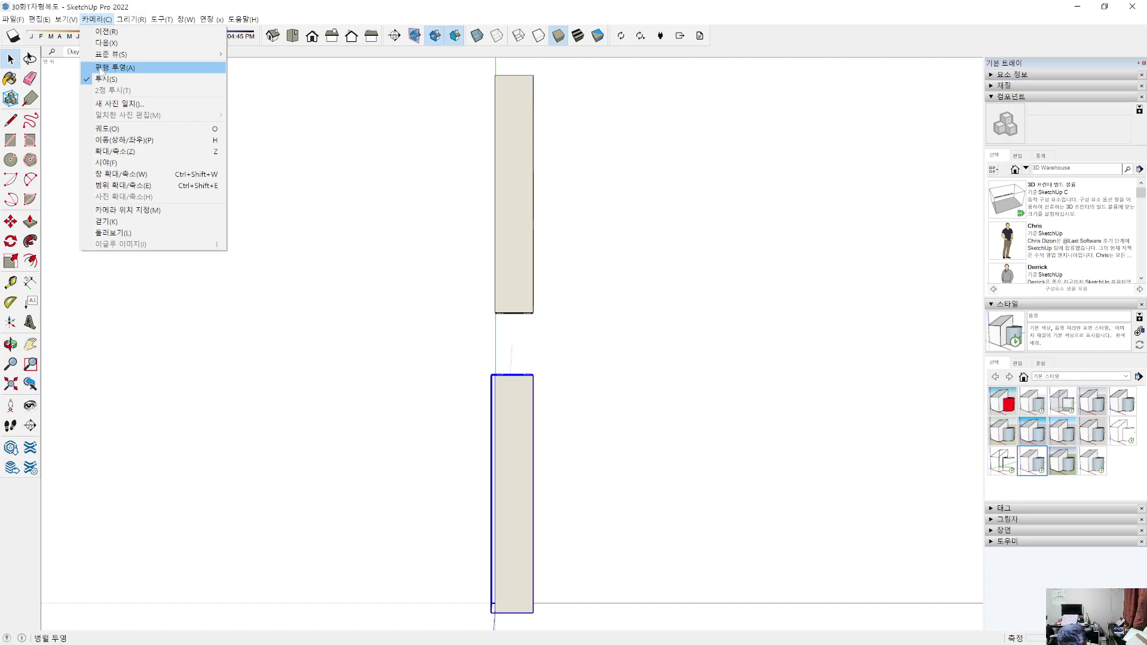
pyautogui.click(100, 69)
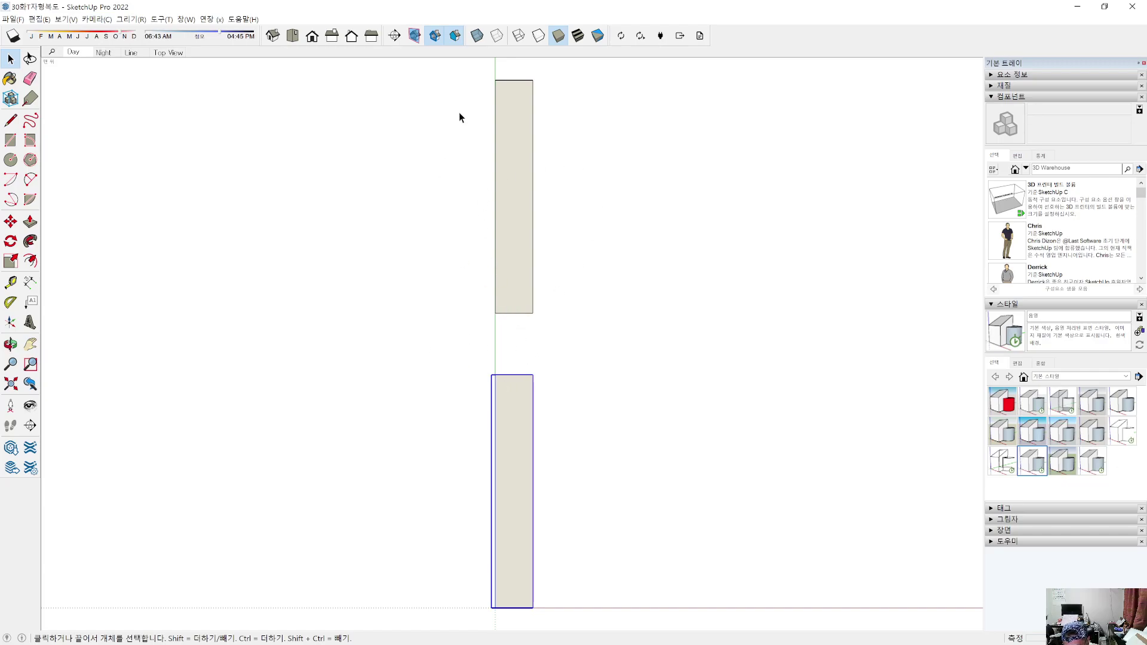
# Step: Rotate a copy of the selected wing 90° about its roof corner at the gap, as a perpendicular branch
pyautogui.click(10, 241)
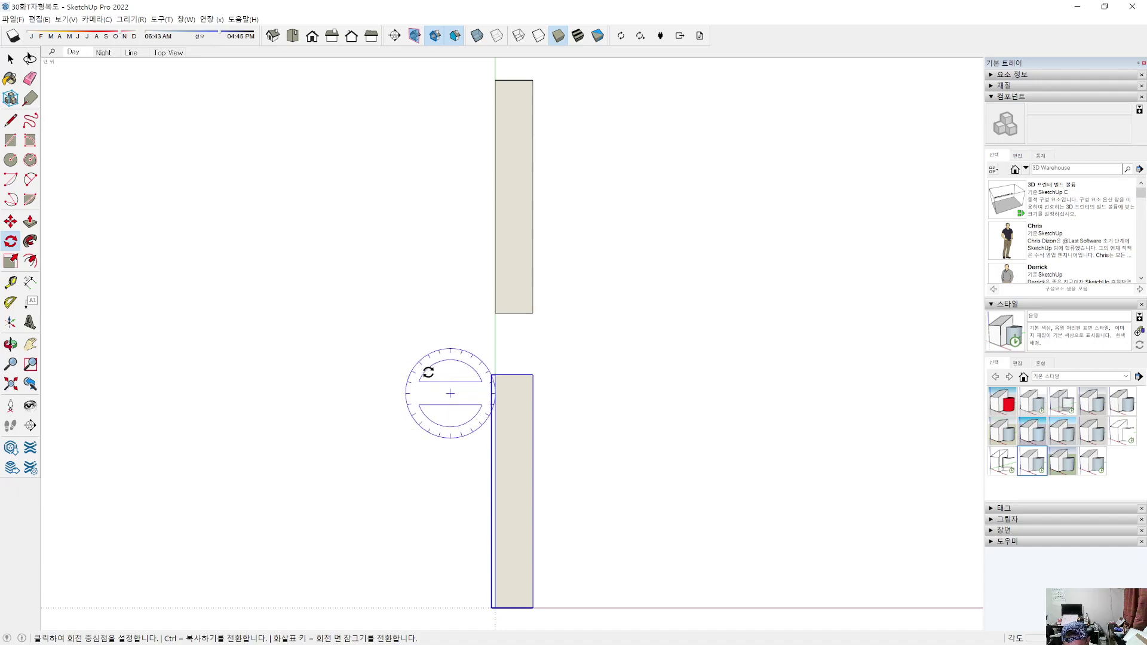
pyautogui.click(491, 374)
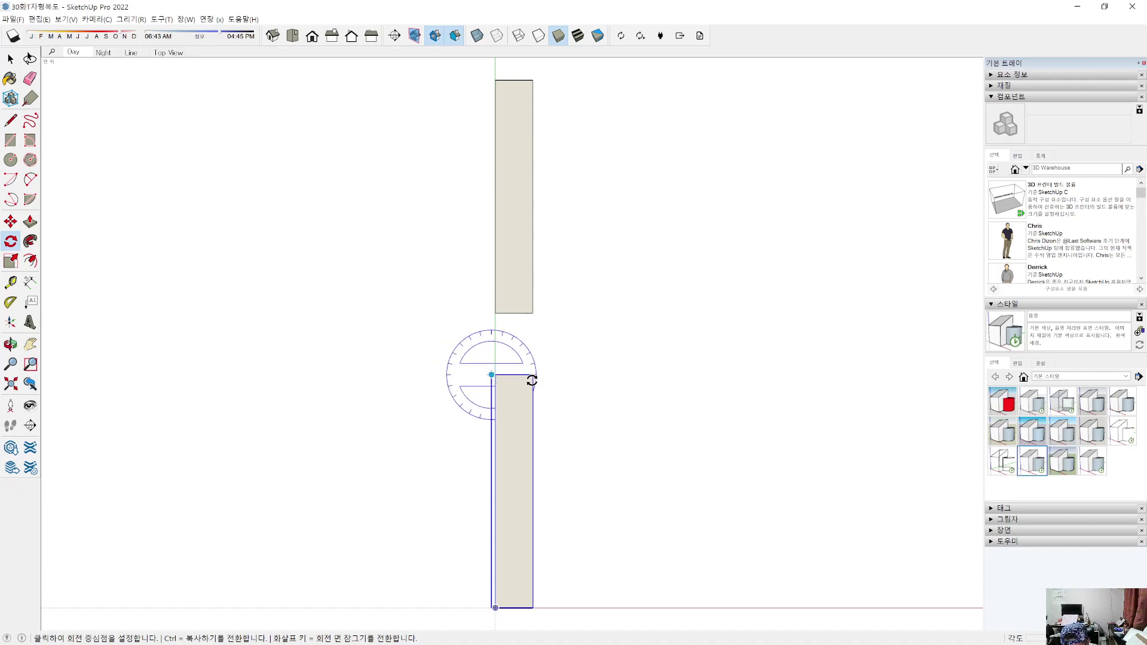
pyautogui.scroll(1, 504, 383)
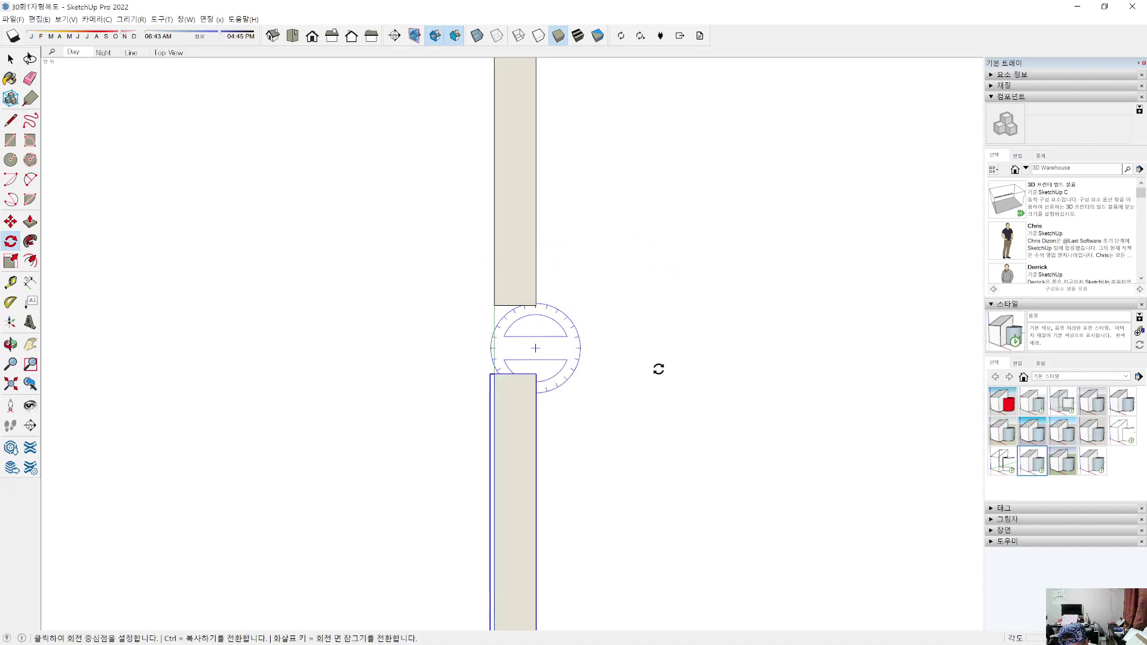
pyautogui.scroll(4, 660, 334)
pyautogui.click(225, 468)
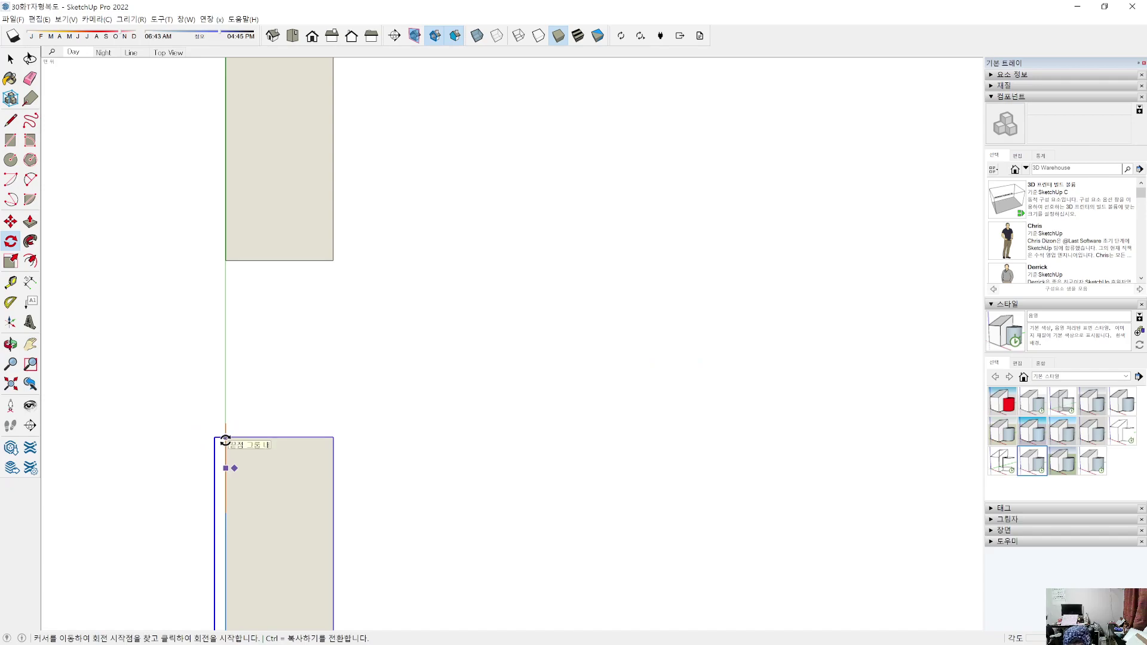
pyautogui.press('Escape')
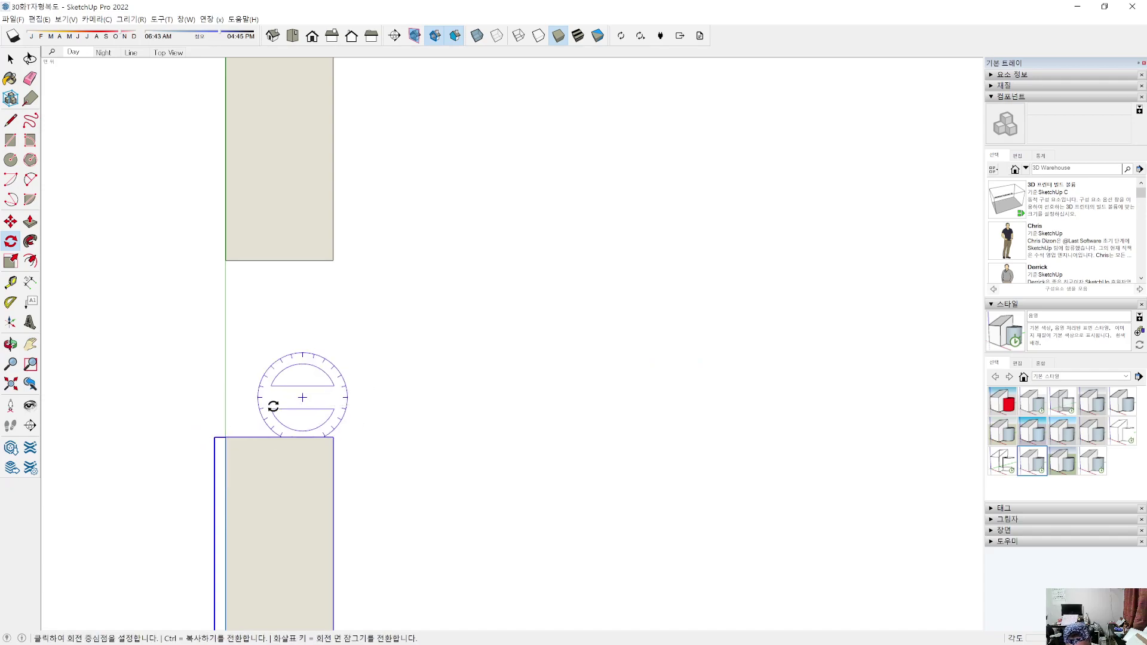
pyautogui.click(226, 437)
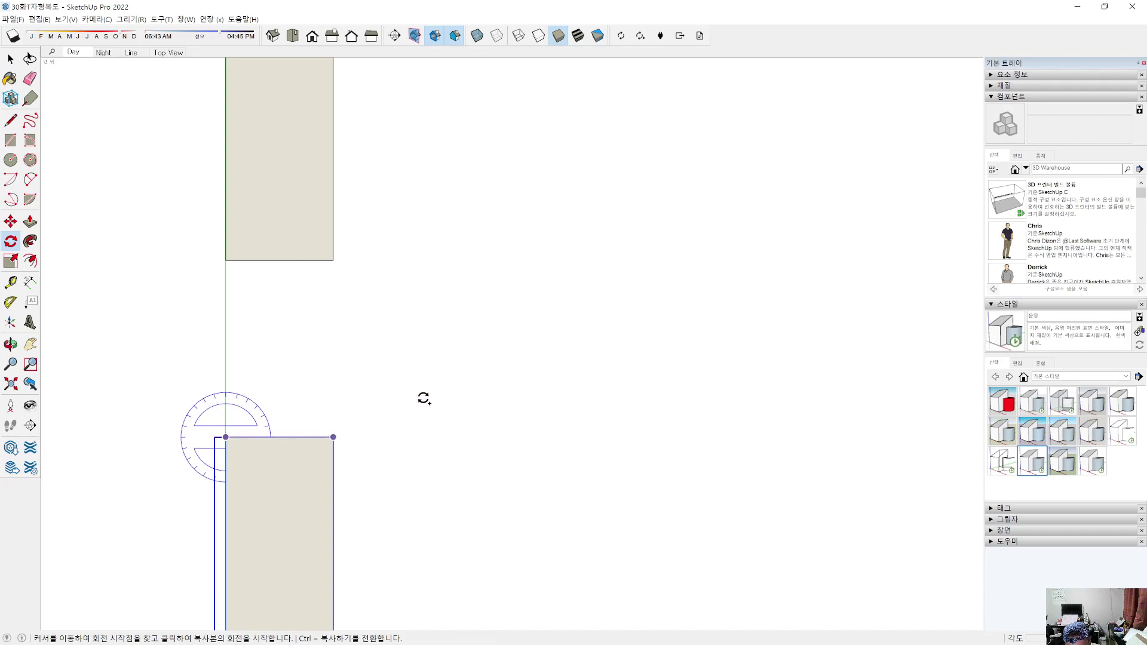
pyautogui.press('Escape')
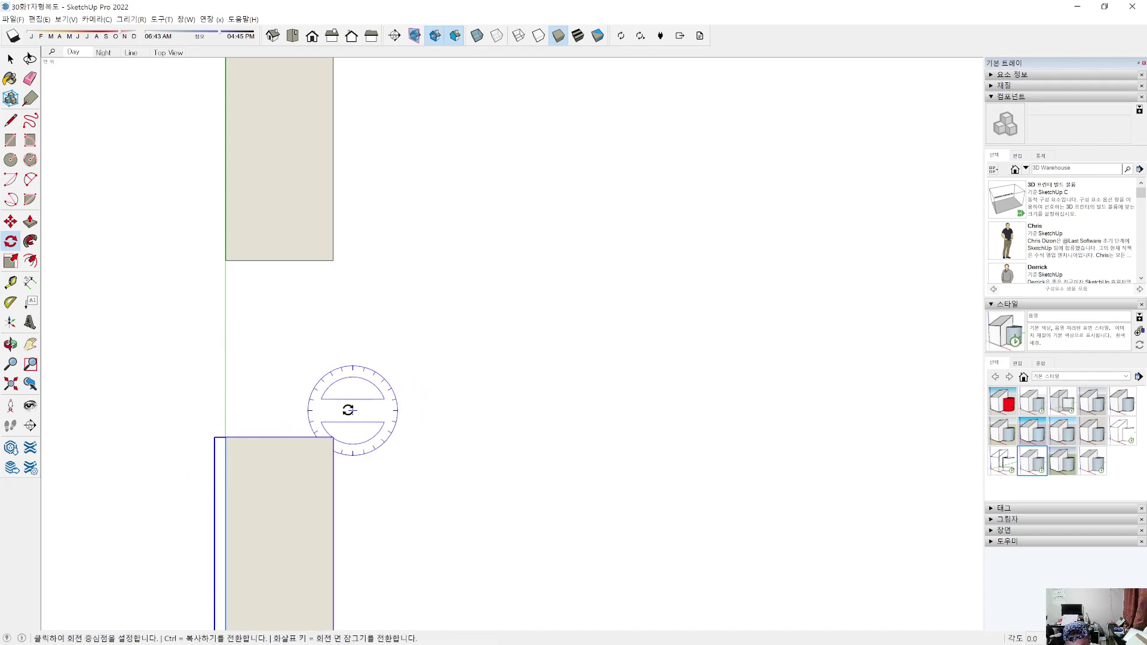
pyautogui.click(226, 437)
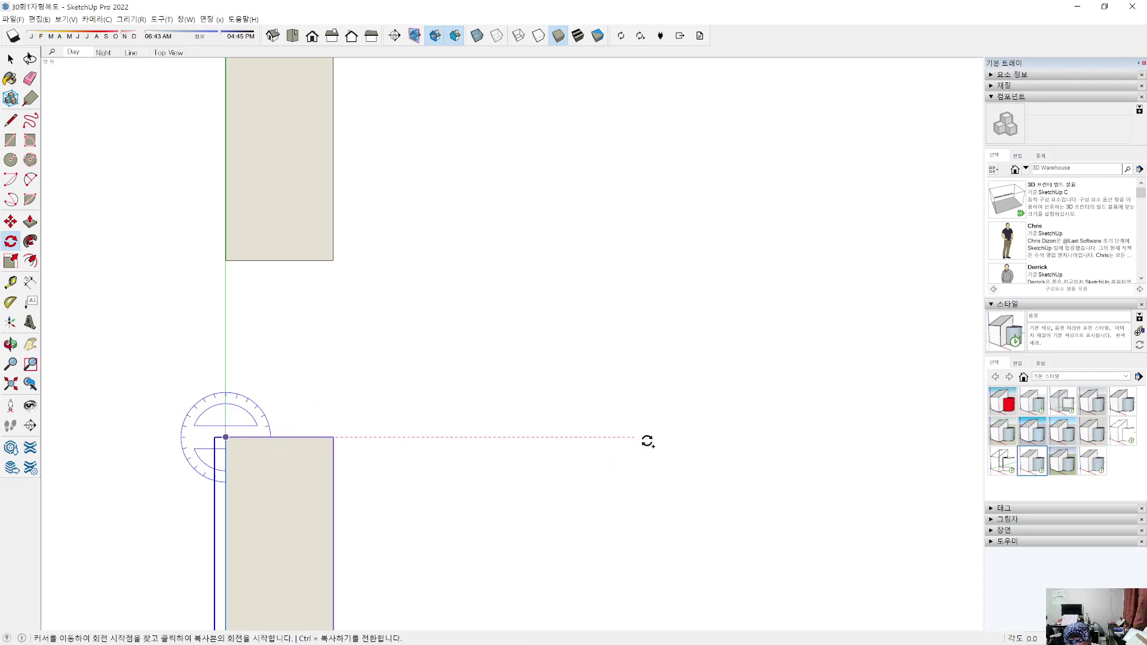
pyautogui.click(647, 441)
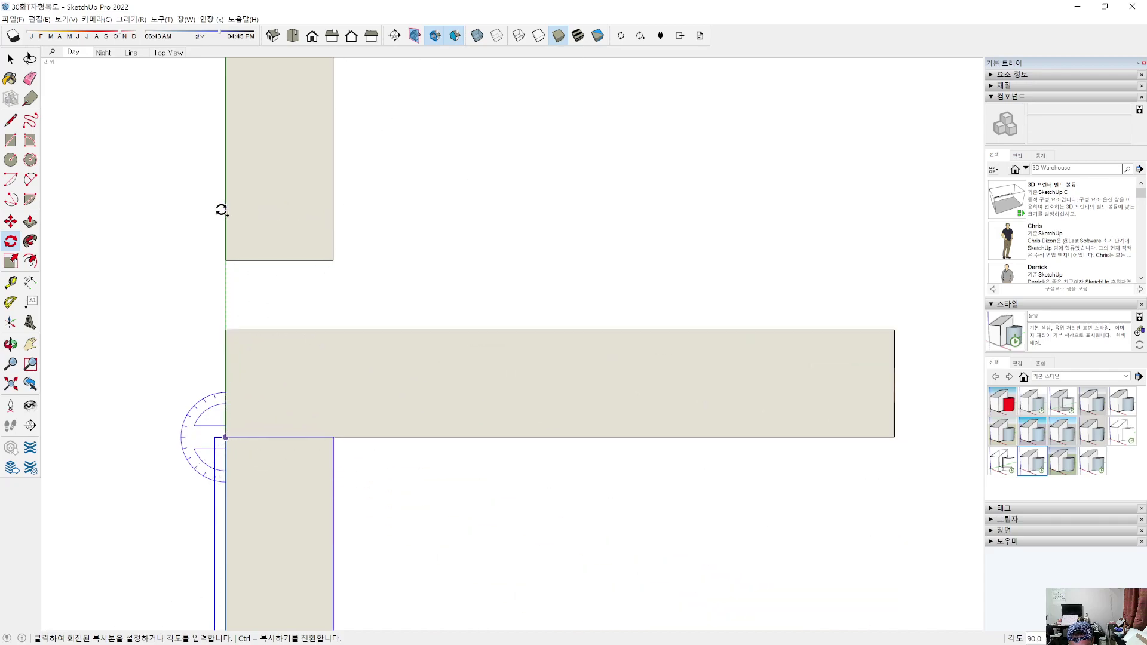
pyautogui.click(59, 383)
pyautogui.press('space')
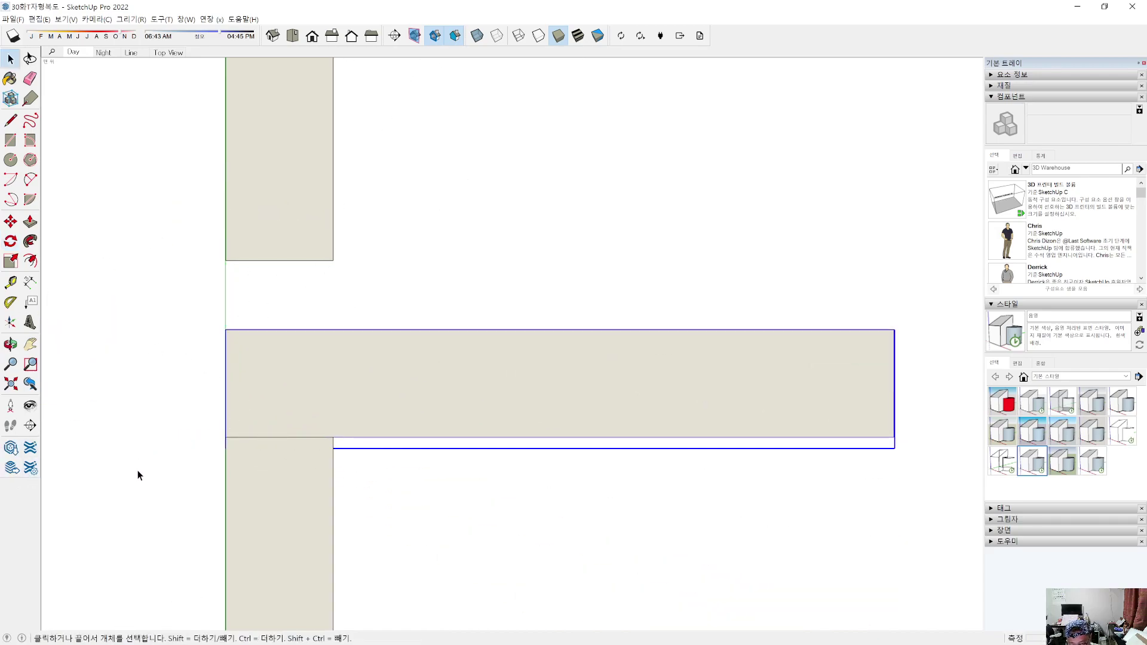
pyautogui.moveTo(205, 500); pyautogui.dragTo(380, 356, button='middle')
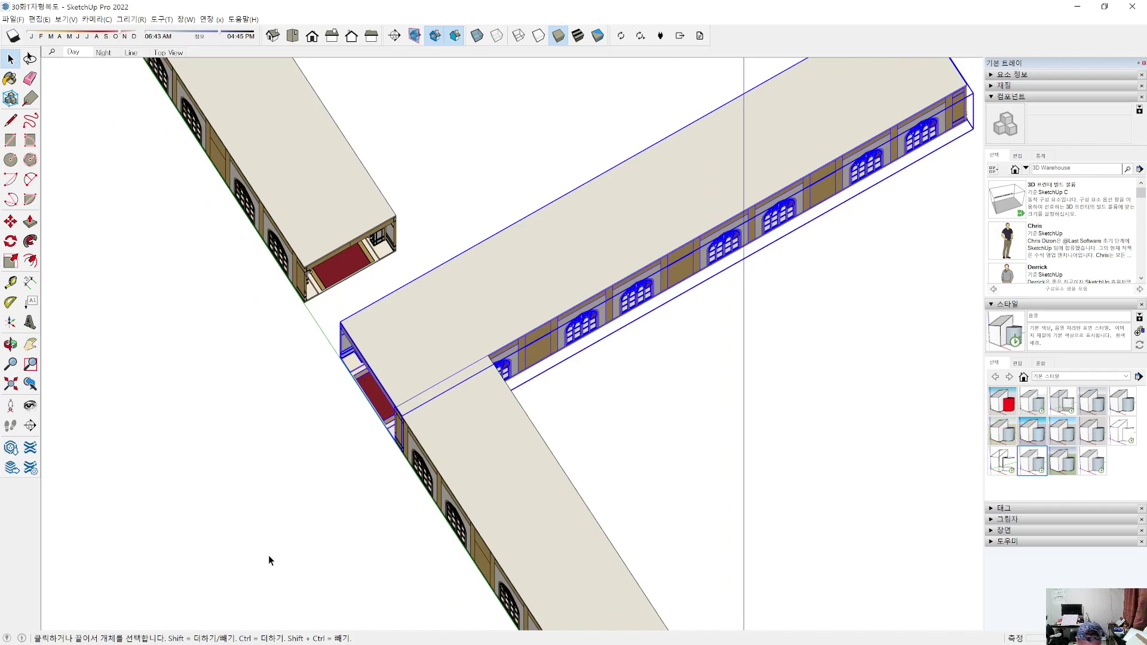
# Step: Move the perpendicular branch in the top view so its roof corner meets the inner roof corner of the wing nearest the origin
pyautogui.moveTo(298, 520)
pyautogui.mouseDown(button='middle')
pyautogui.moveTo(443, 377)
pyautogui.moveTo(322, 466)
pyautogui.moveTo(309, 410)
pyautogui.moveTo(283, 524)
pyautogui.moveTo(381, 458)
pyautogui.moveTo(629, 512)
pyautogui.moveTo(599, 532)
pyautogui.moveTo(381, 539)
pyautogui.mouseUp(button='middle')
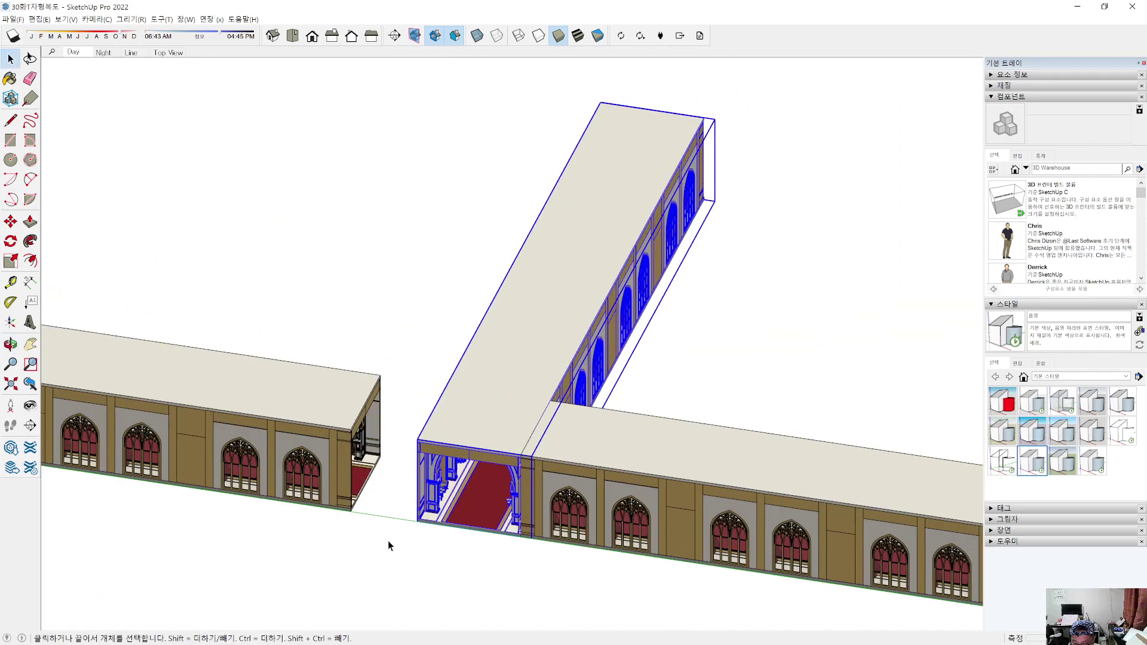
pyautogui.moveTo(389, 264)
pyautogui.mouseDown(button='middle')
pyautogui.moveTo(408, 543)
pyautogui.moveTo(527, 603)
pyautogui.moveTo(489, 576)
pyautogui.moveTo(320, 564)
pyautogui.moveTo(286, 478)
pyautogui.moveTo(302, 289)
pyautogui.moveTo(181, 138)
pyautogui.mouseUp(button='middle')
pyautogui.click(292, 36)
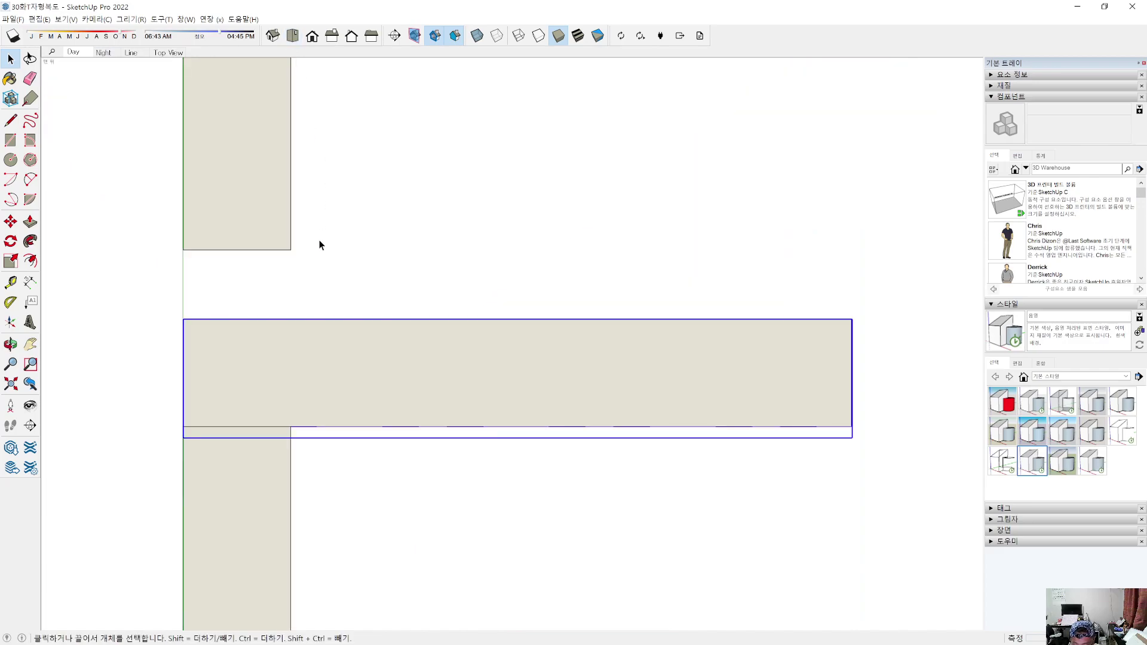
pyautogui.scroll(4, 185, 428)
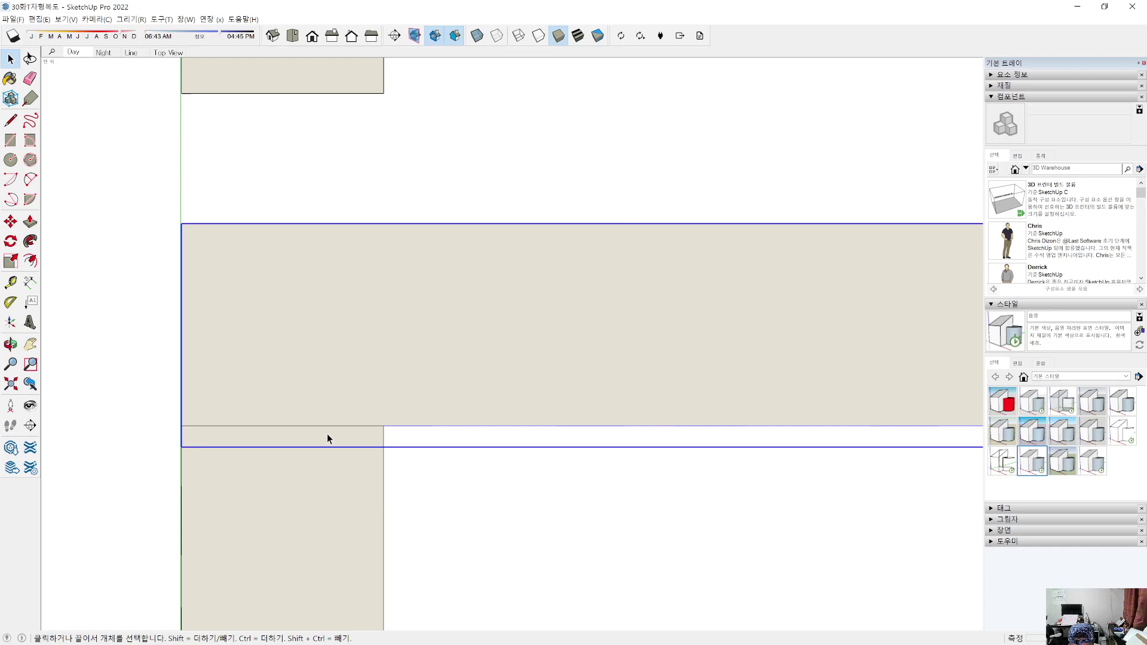
pyautogui.click(306, 506)
pyautogui.click(331, 403)
pyautogui.click(267, 497)
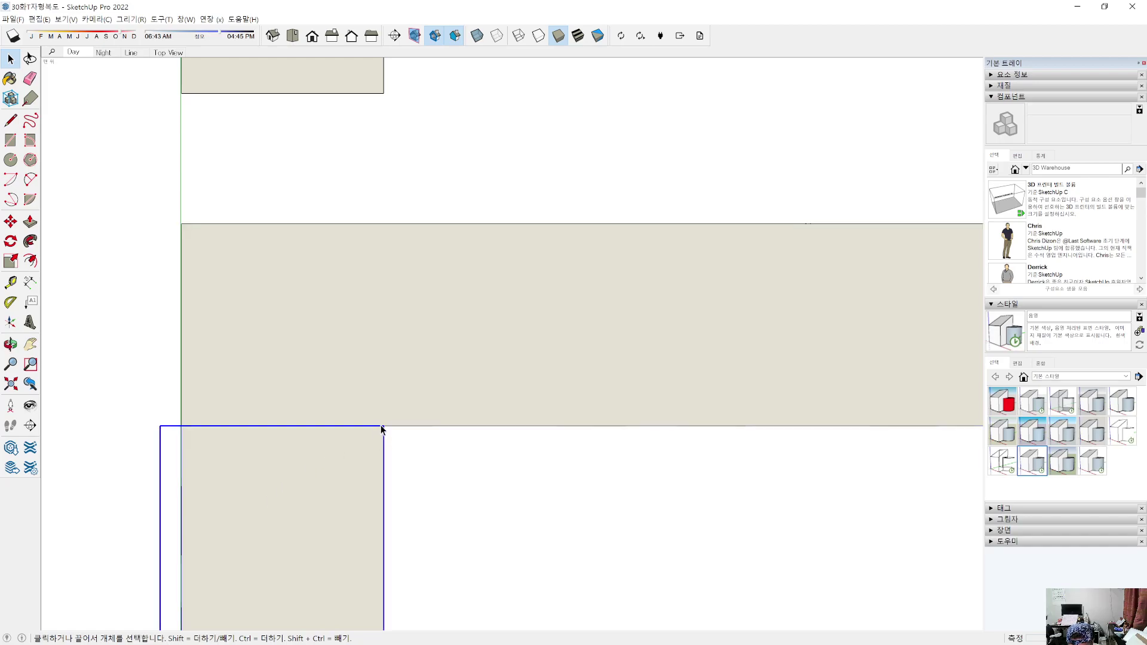
pyautogui.click(192, 423)
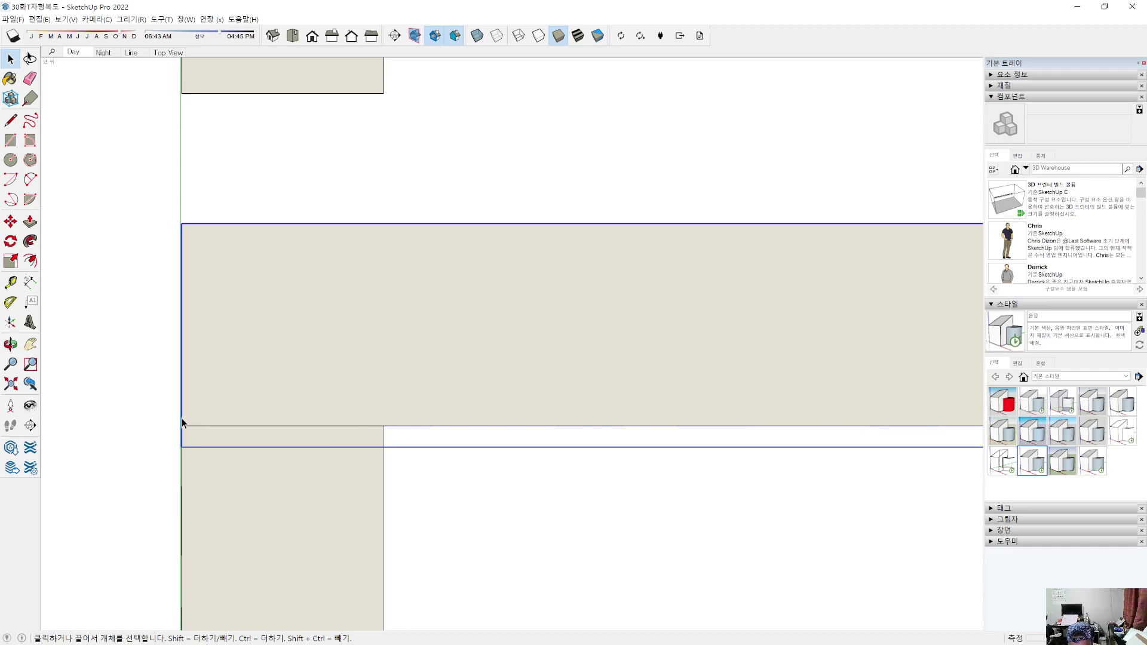
pyautogui.click(13, 225)
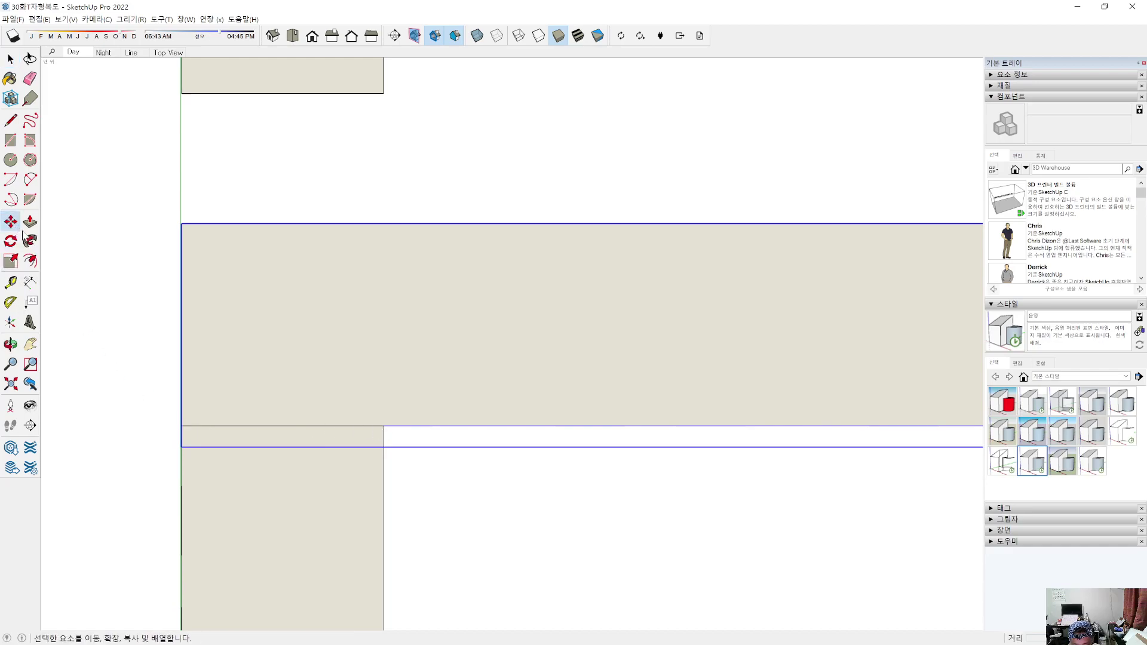
pyautogui.click(183, 429)
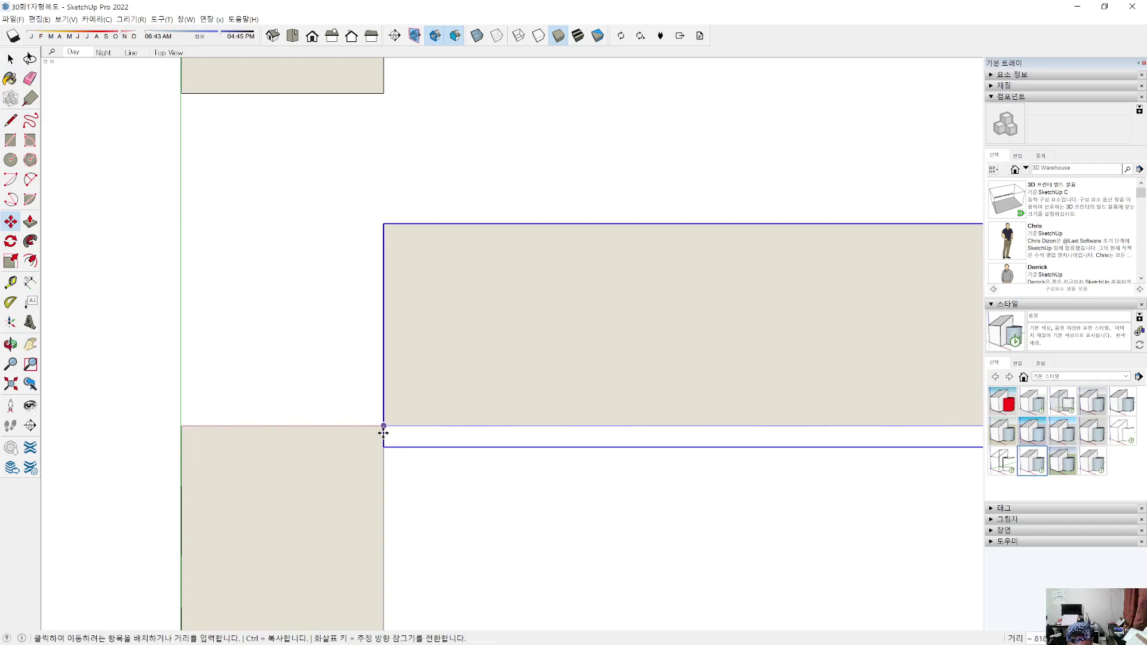
pyautogui.click(383, 432)
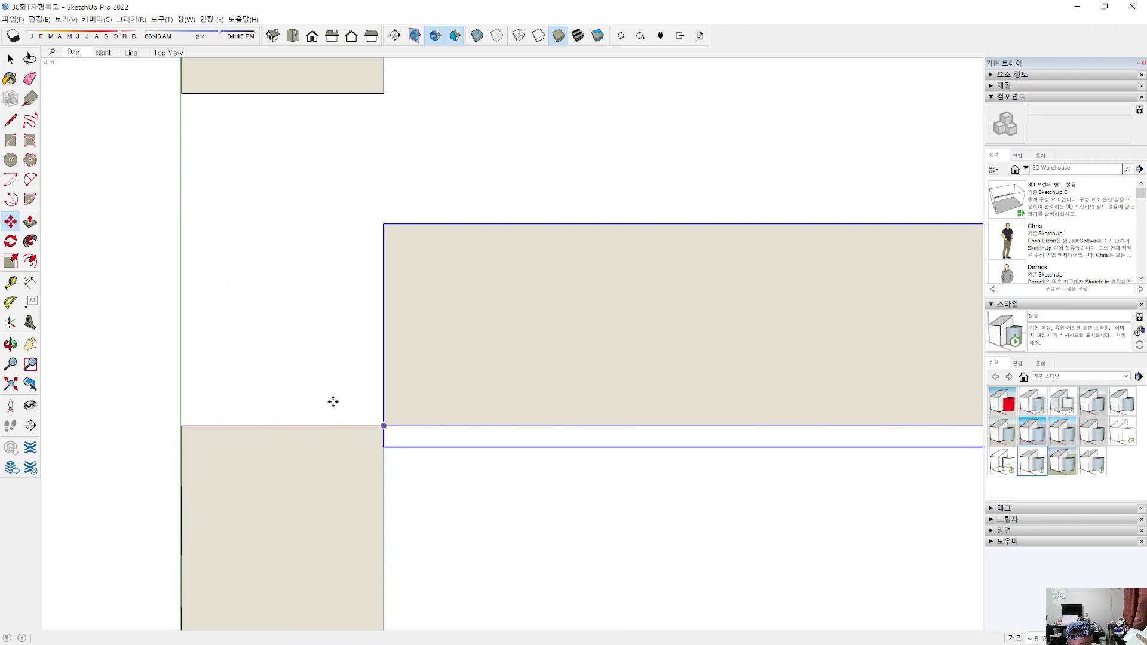
pyautogui.press('space')
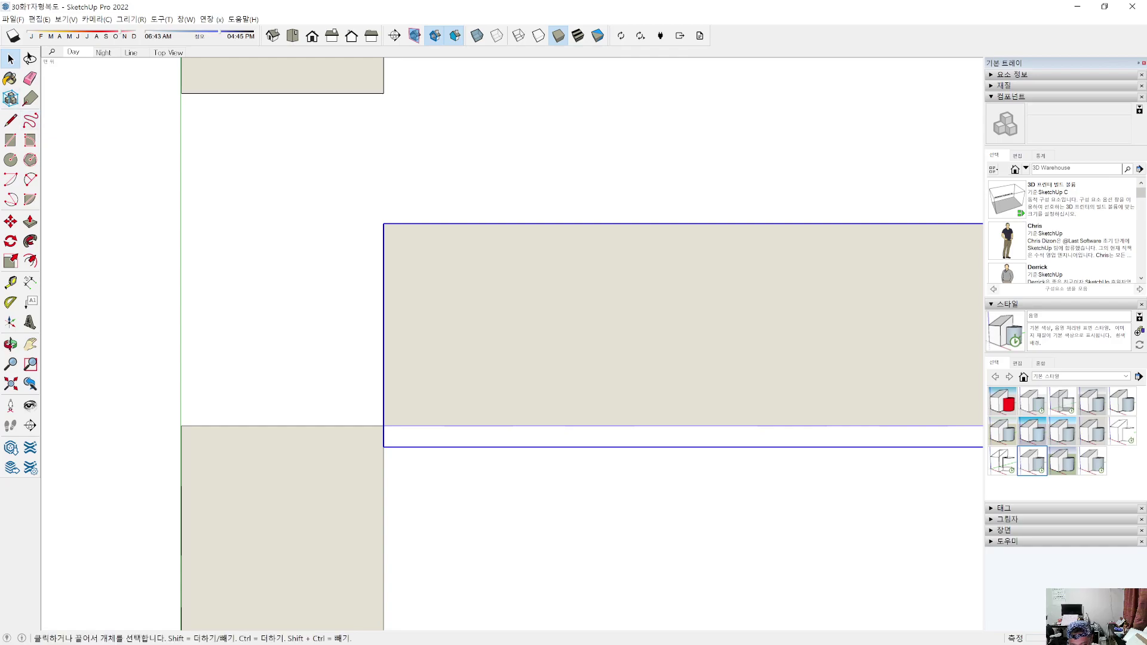
pyautogui.click(132, 264)
# Step: Try to move the far wing in the top view until its inner roof corner meets the branch's near roof corner
pyautogui.moveTo(220, 464); pyautogui.dragTo(494, 409, button='middle')
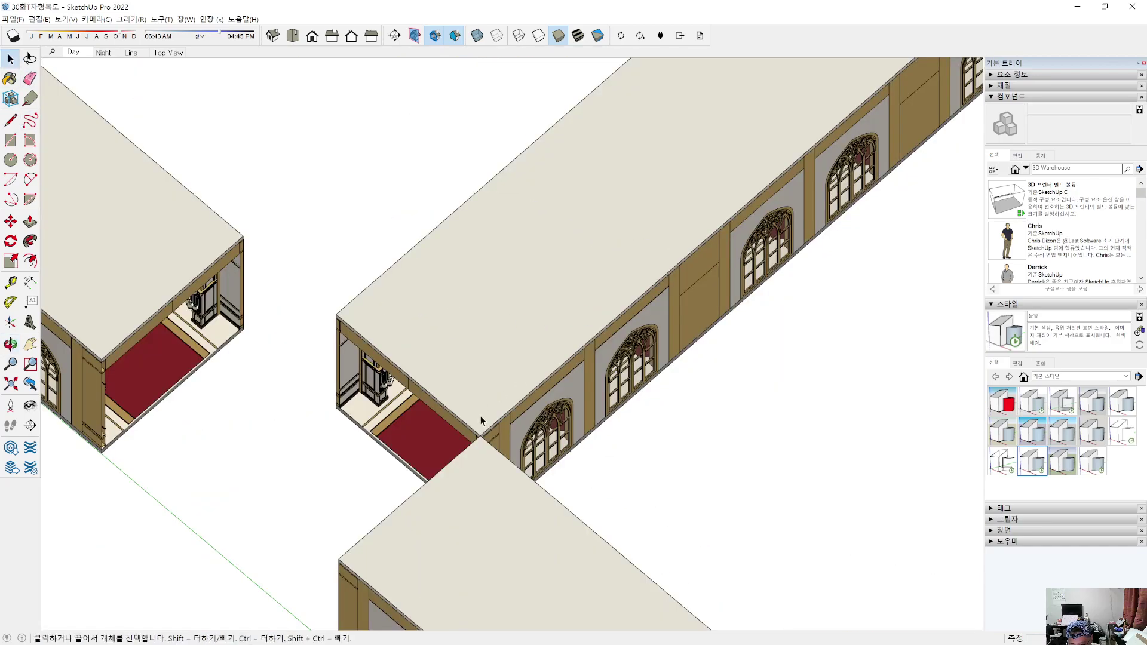
pyautogui.moveTo(676, 384); pyautogui.dragTo(587, 548, button='middle')
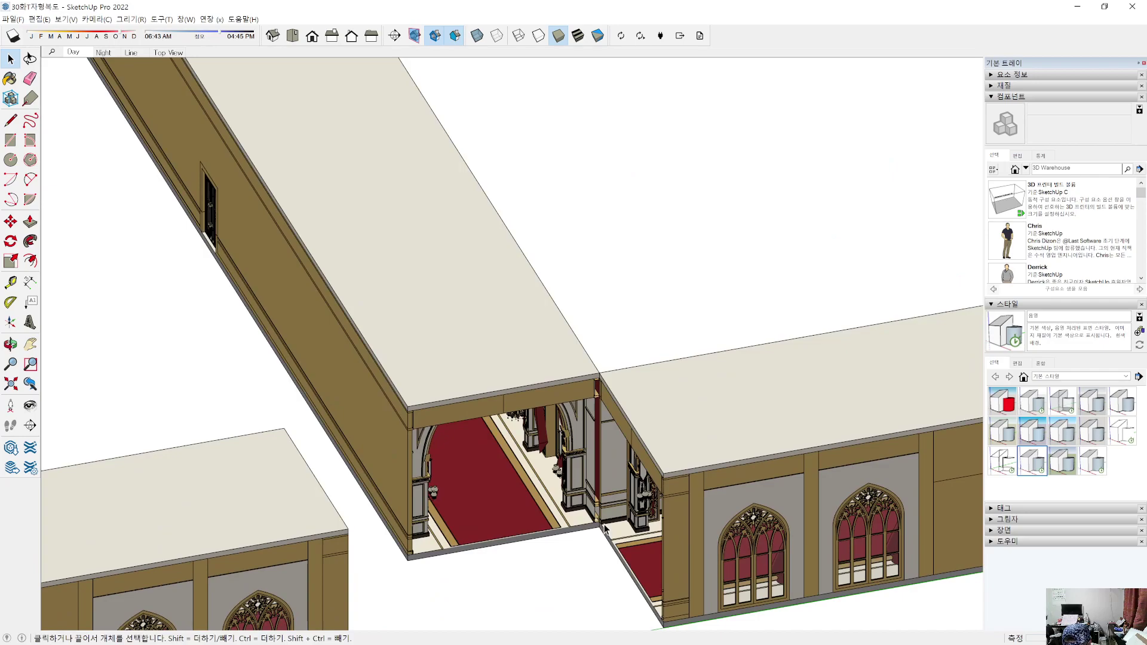
pyautogui.moveTo(403, 449); pyautogui.dragTo(279, 472, button='middle')
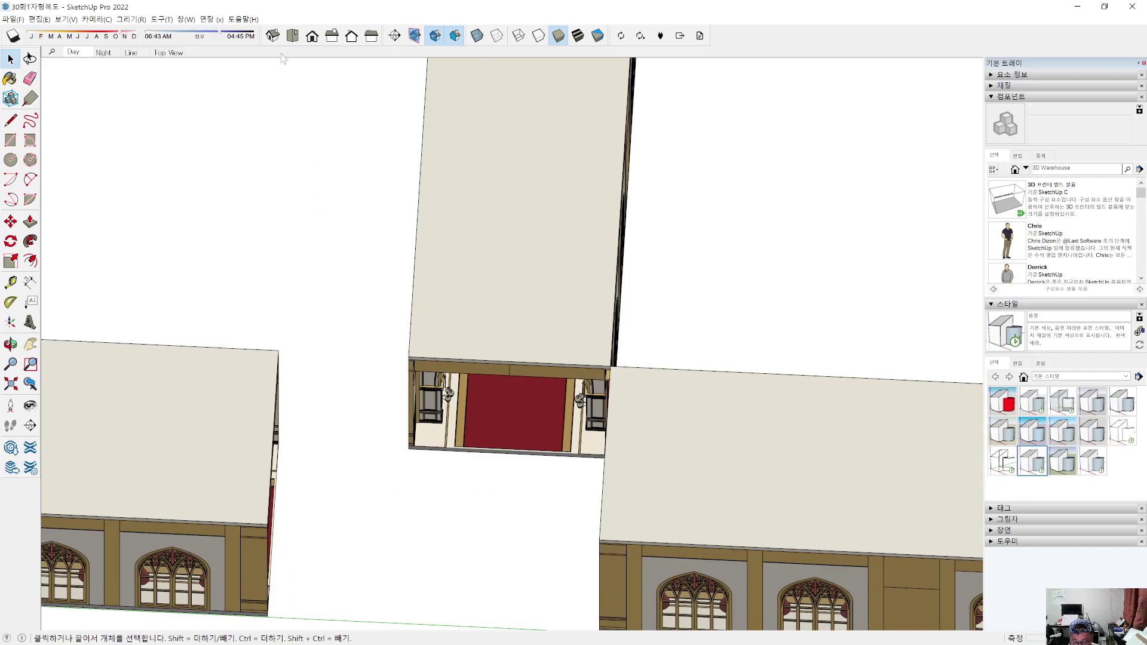
pyautogui.click(292, 35)
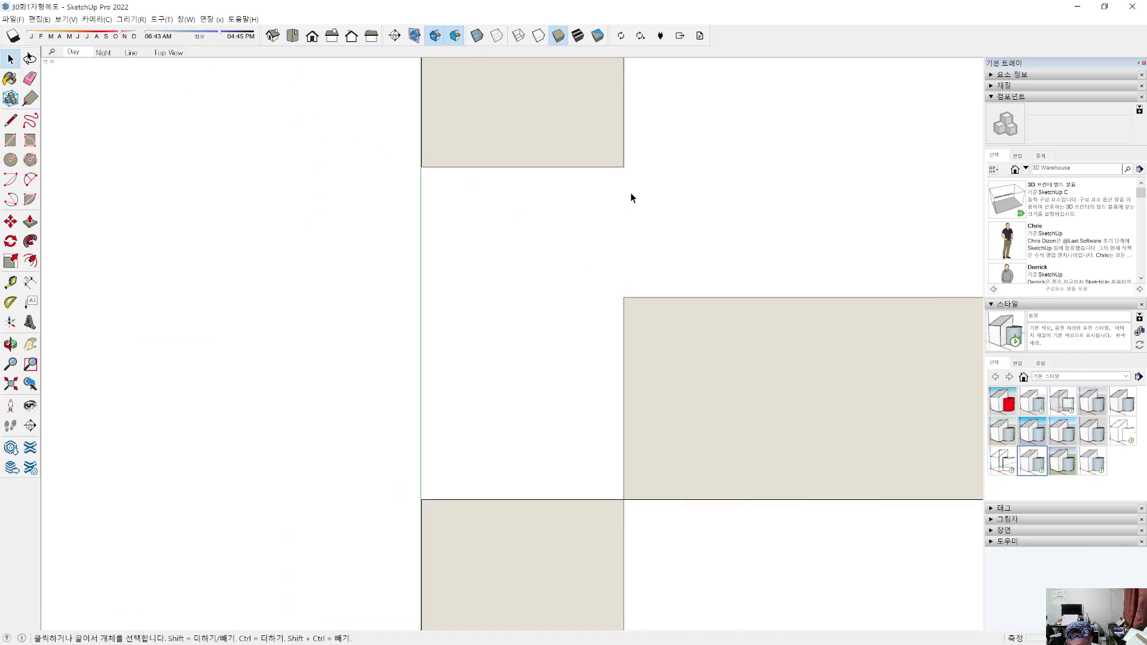
pyautogui.click(609, 157)
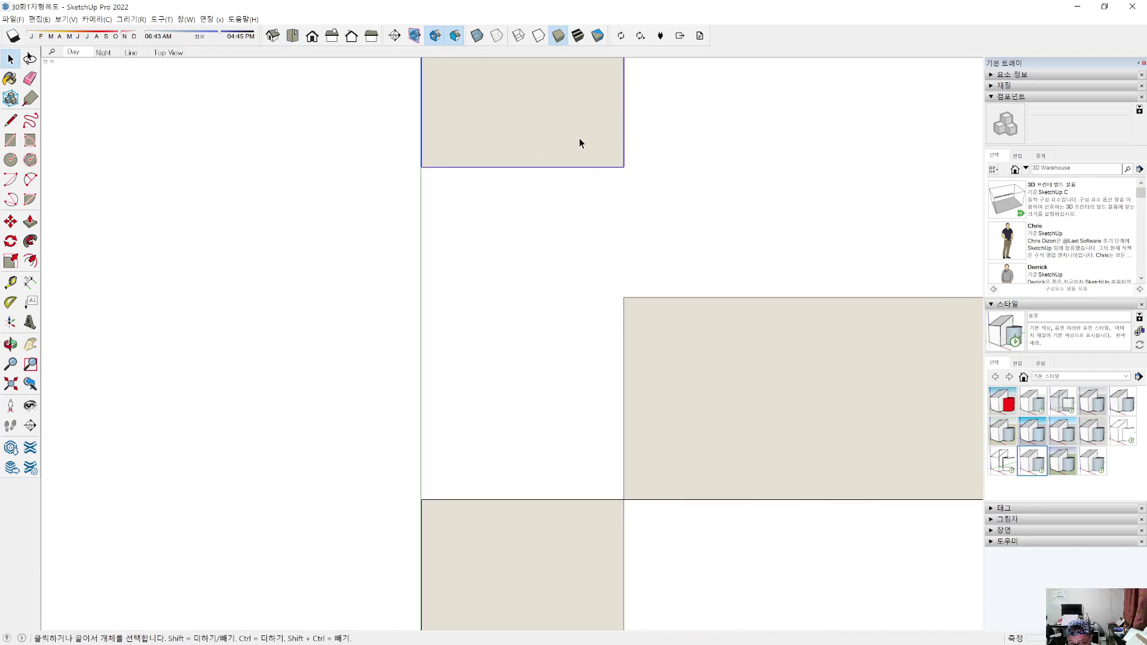
pyautogui.click(662, 335)
pyautogui.click(597, 142)
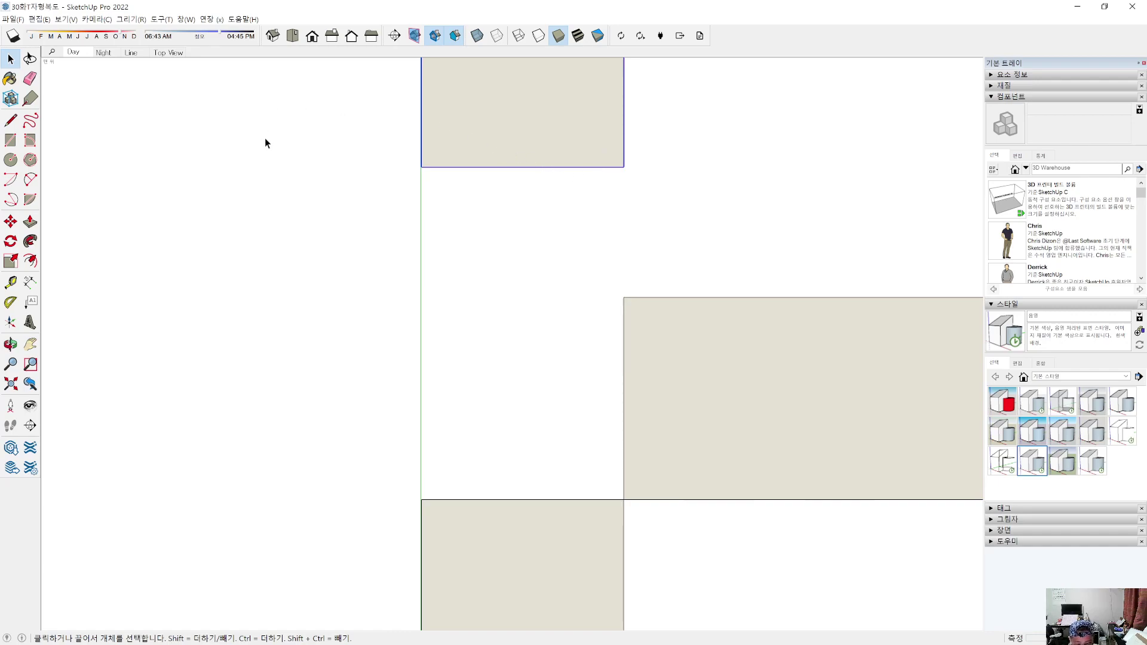
pyautogui.press('m')
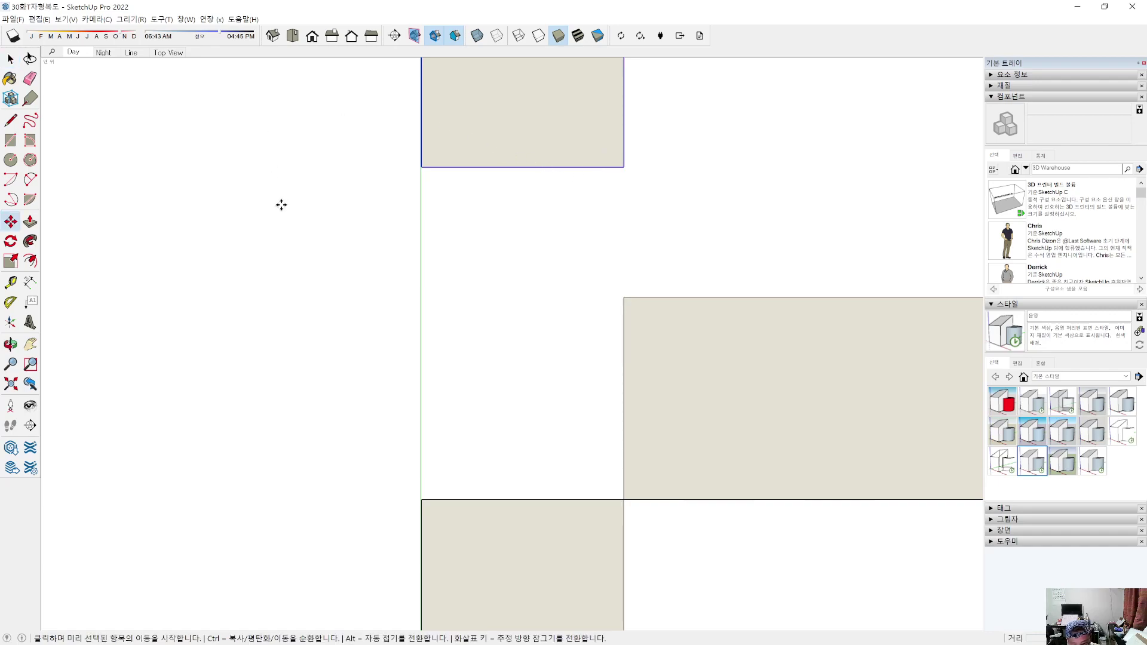
pyautogui.click(624, 168)
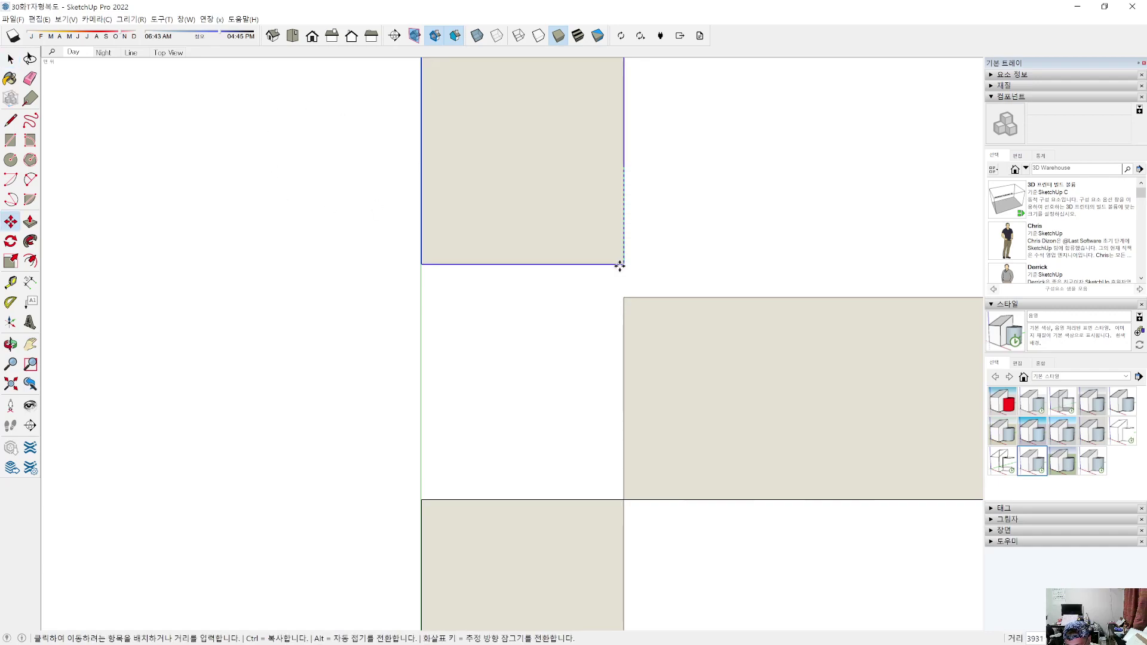
pyautogui.click(623, 298)
pyautogui.press('space')
# Step: Undo the last move of the far wing
pyautogui.moveTo(320, 378); pyautogui.dragTo(292, 277, button='middle')
pyautogui.click(375, 268)
pyautogui.click(300, 324)
pyautogui.hotkey('ctrl', 'z')
# Step: Group all parts of the far corridor wing together with its roof
pyautogui.scroll(-10, 327, 360)
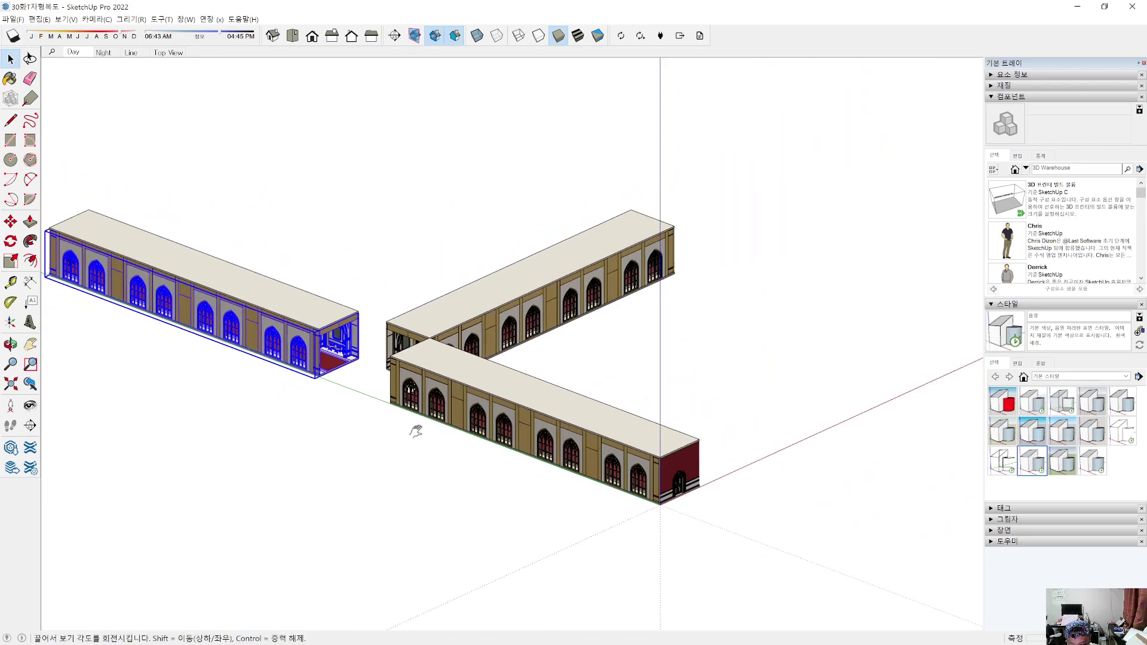
pyautogui.moveTo(415, 430)
pyautogui.mouseDown(button='middle')
pyautogui.moveTo(435, 440)
pyautogui.moveTo(305, 428)
pyautogui.moveTo(502, 411)
pyautogui.moveTo(572, 257)
pyautogui.mouseUp(button='middle')
pyautogui.moveTo(593, 236); pyautogui.dragTo(159, 414)
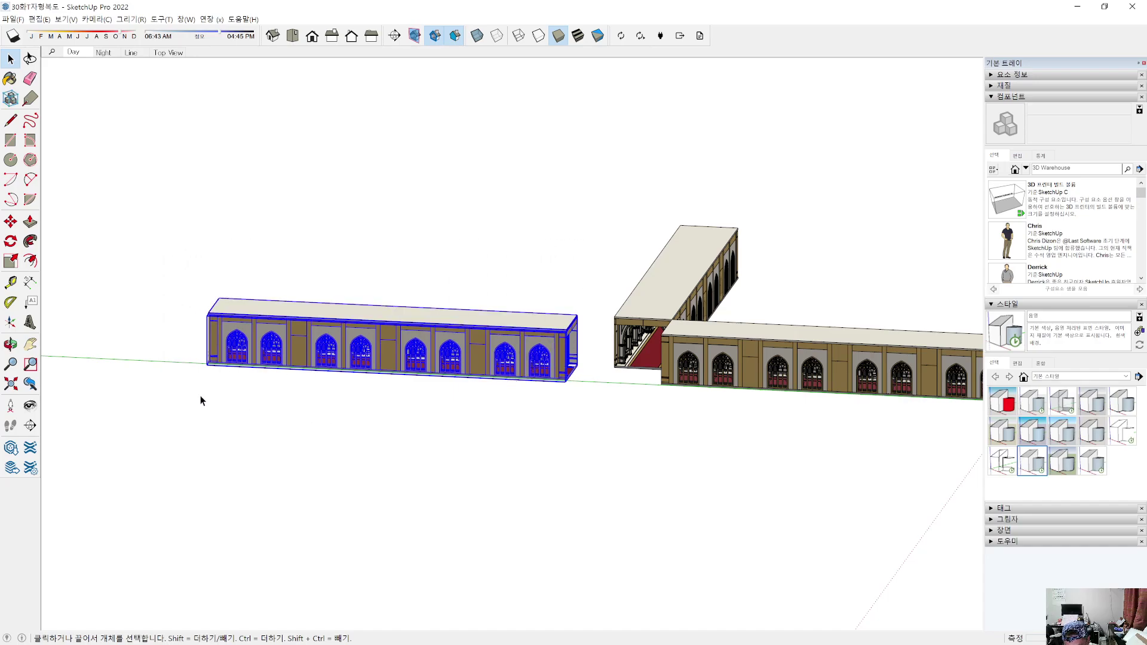
pyautogui.rightClick(272, 343)
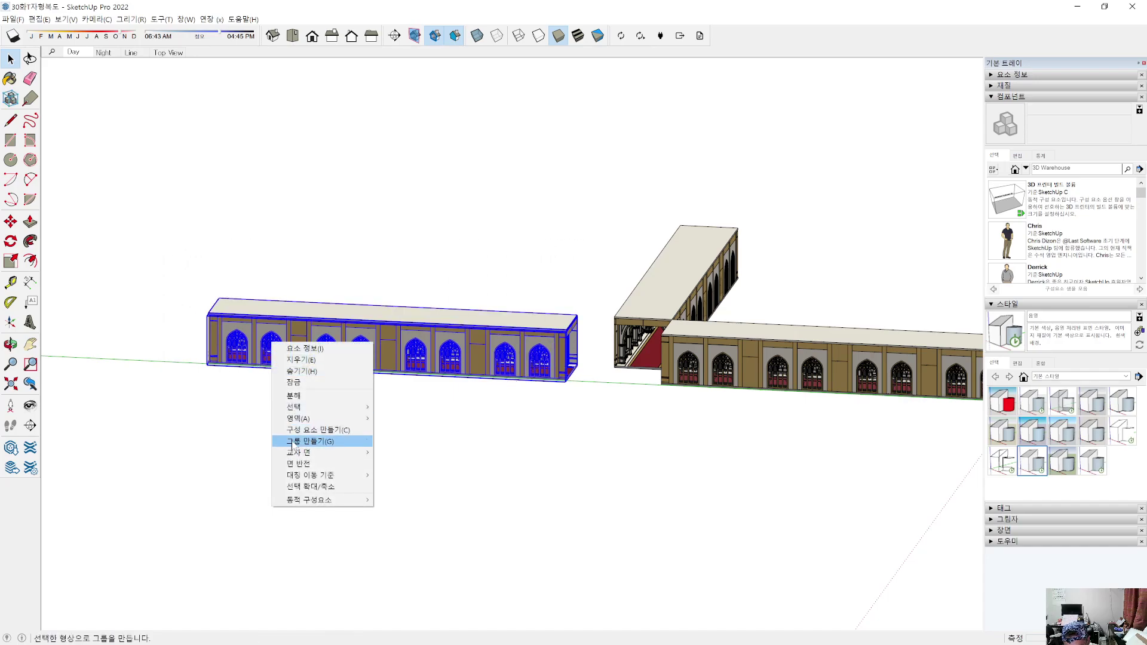
pyautogui.click(302, 441)
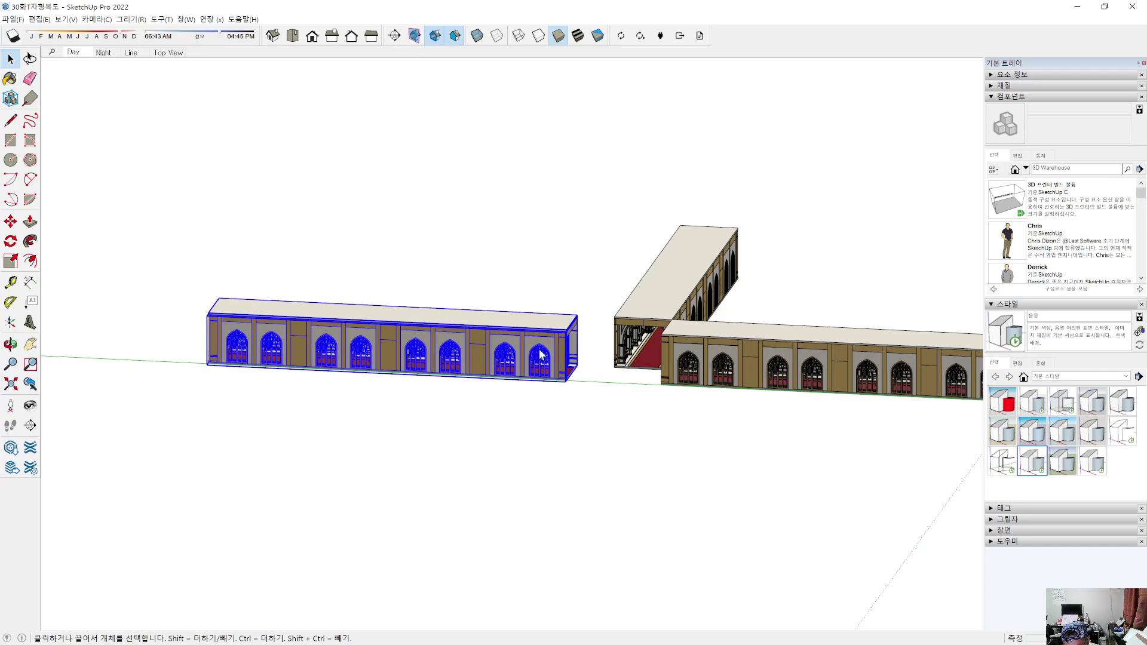
# Step: Open the far wing's group to check which parts it contains, and close it again
pyautogui.click(527, 424)
pyautogui.click(535, 375)
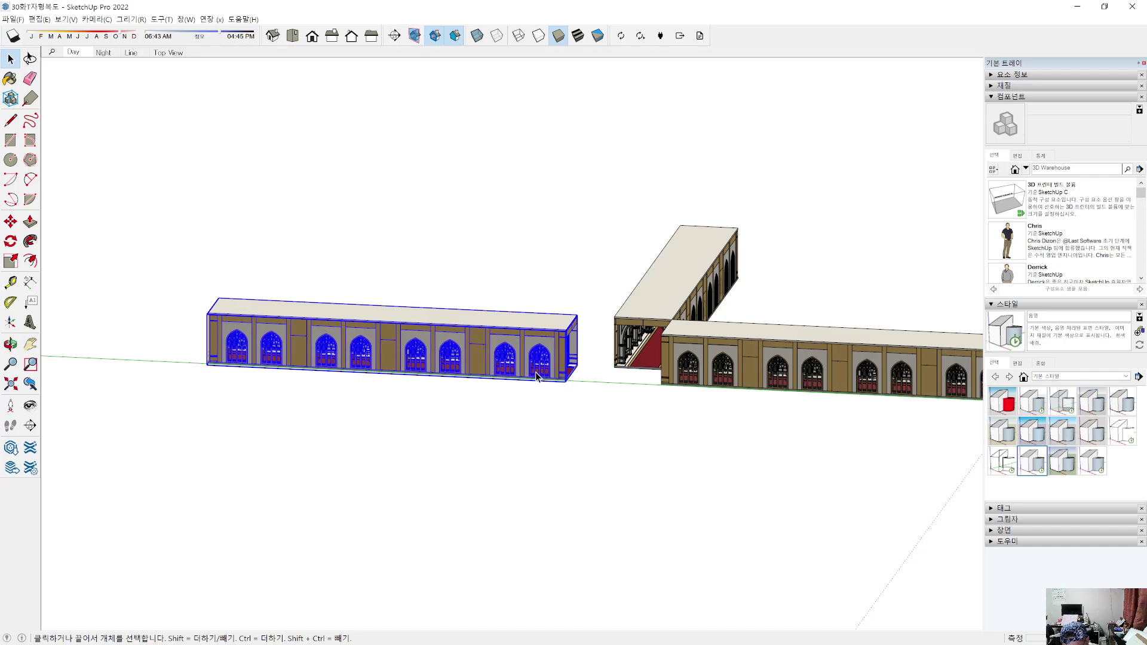
pyautogui.doubleClick(535, 372)
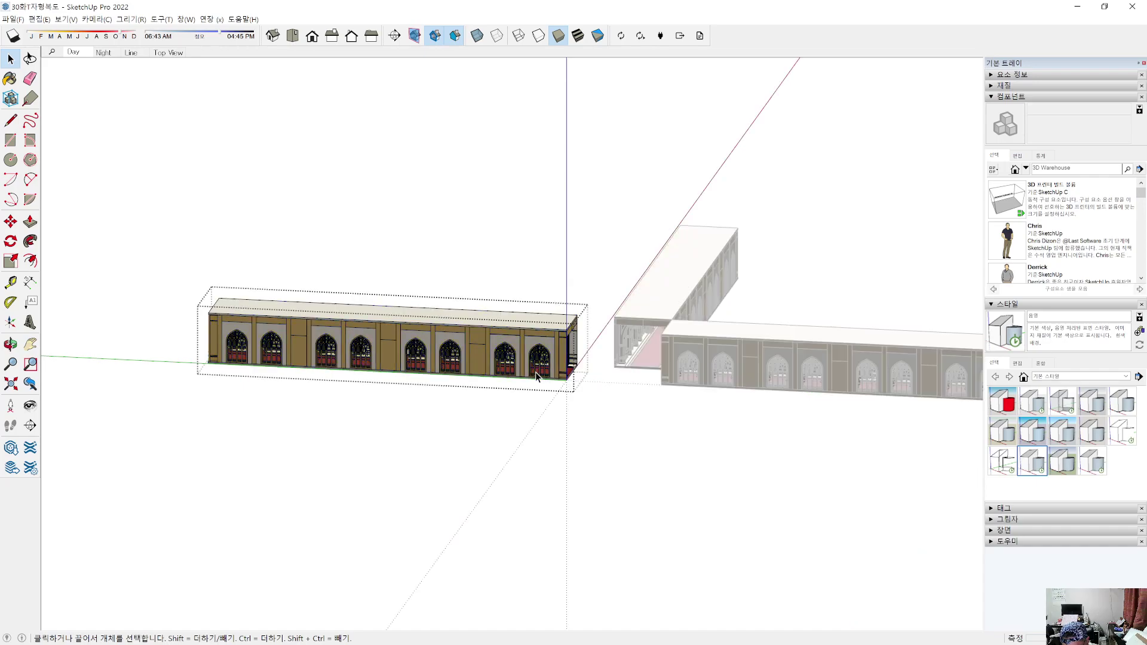
pyautogui.hotkey('ctrl', 'a')
pyautogui.click(402, 453)
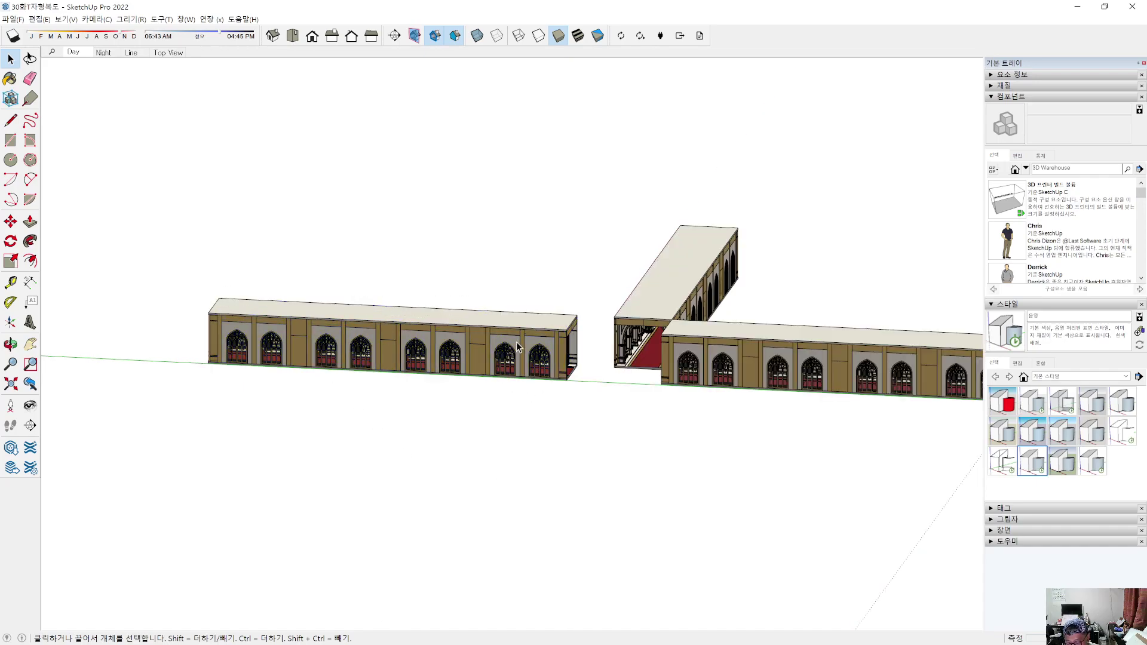
# Step: Move the grouped far wing in the top view so its inner roof corner meets the branch's near roof corner
pyautogui.click(516, 347)
pyautogui.moveTo(458, 443); pyautogui.dragTo(436, 558, button='middle')
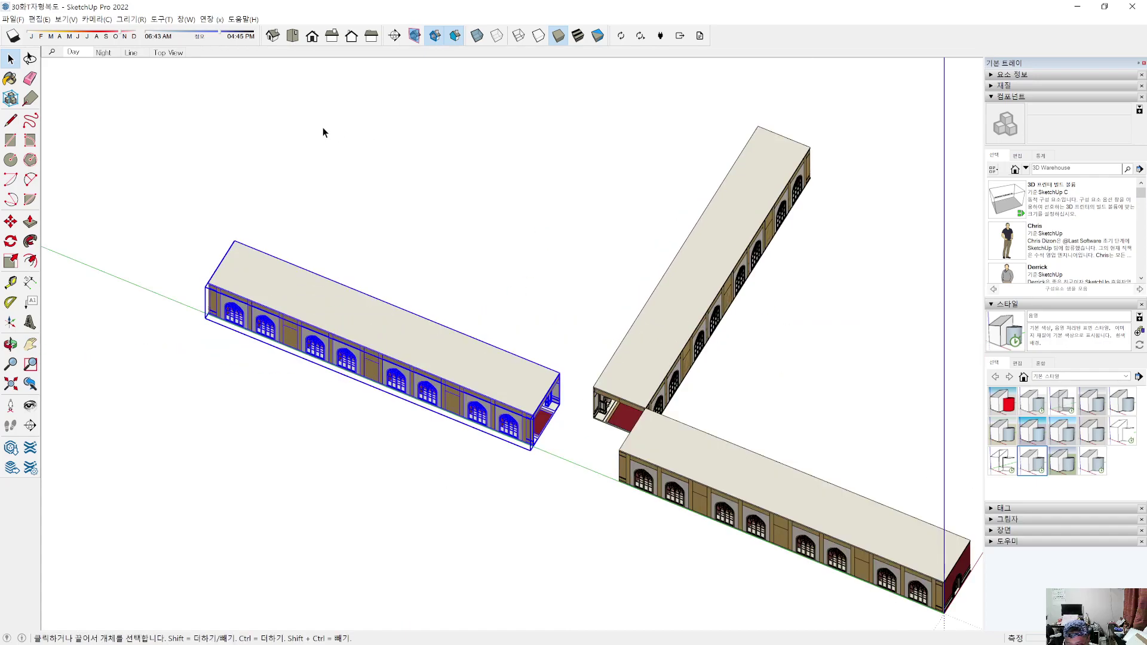
pyautogui.click(295, 37)
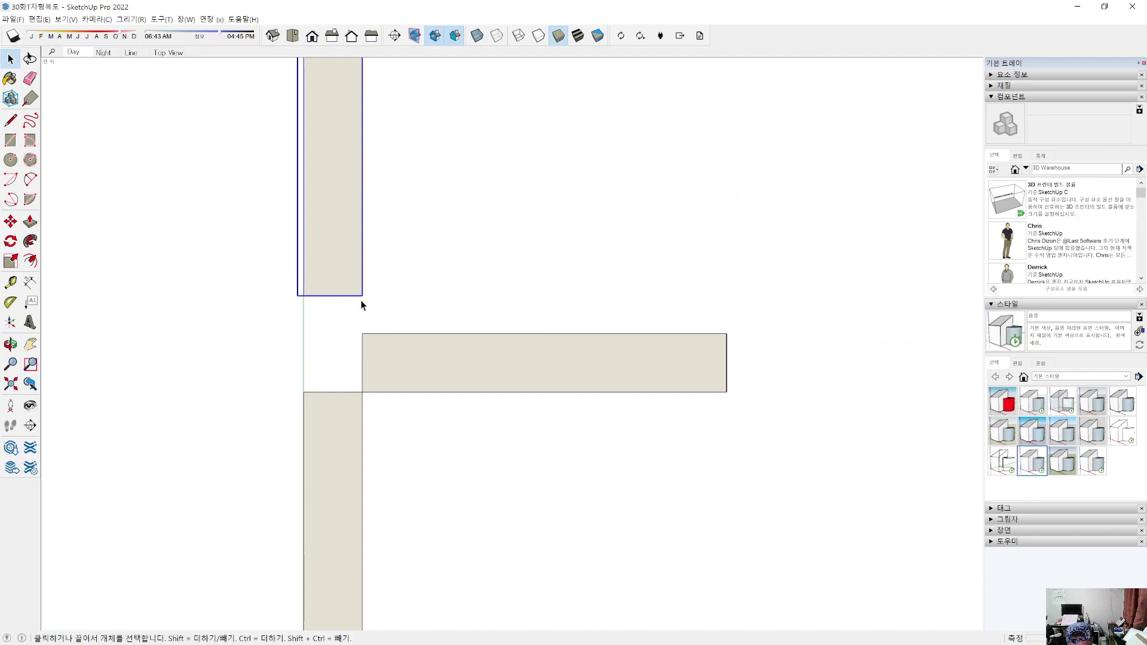
pyautogui.press('m')
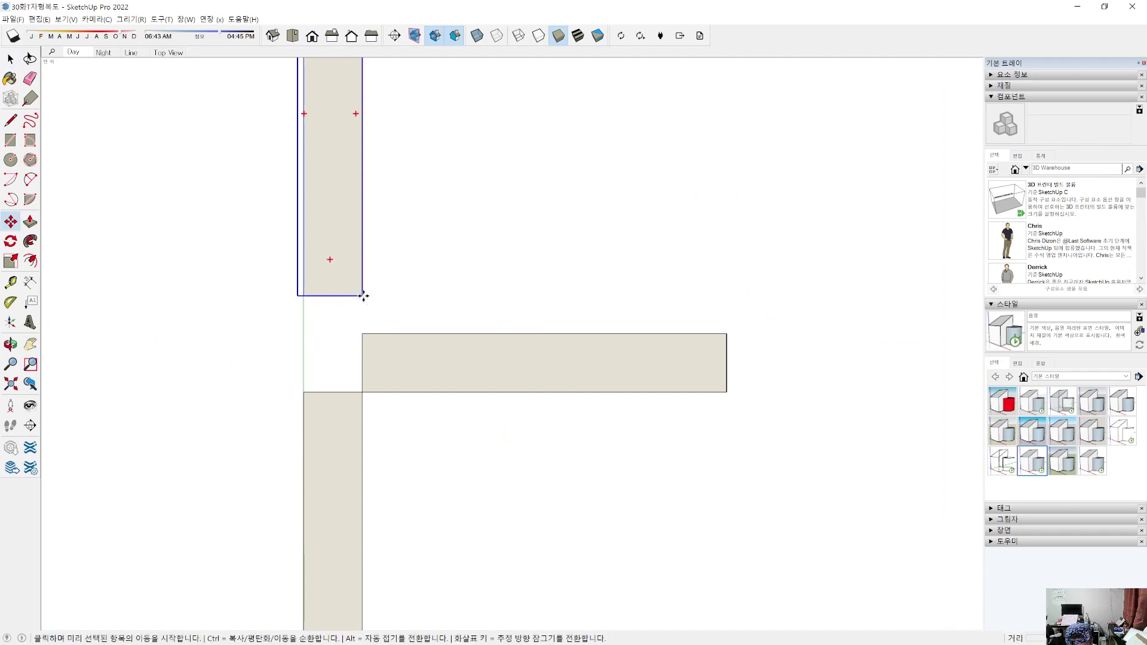
pyautogui.click(363, 295)
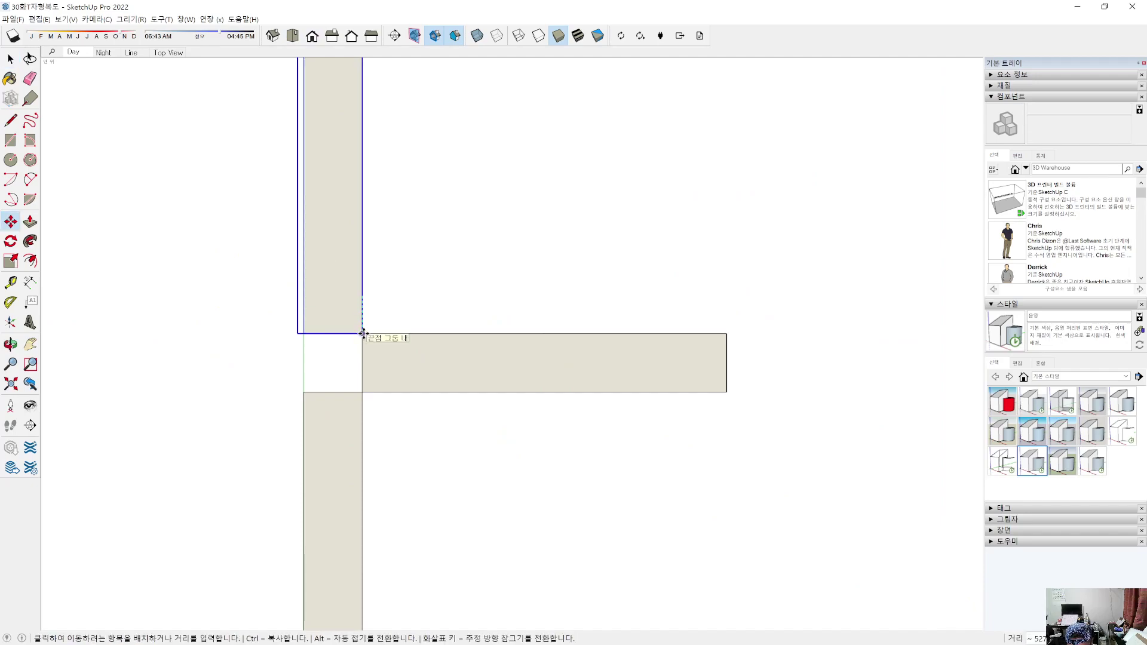
pyautogui.click(362, 334)
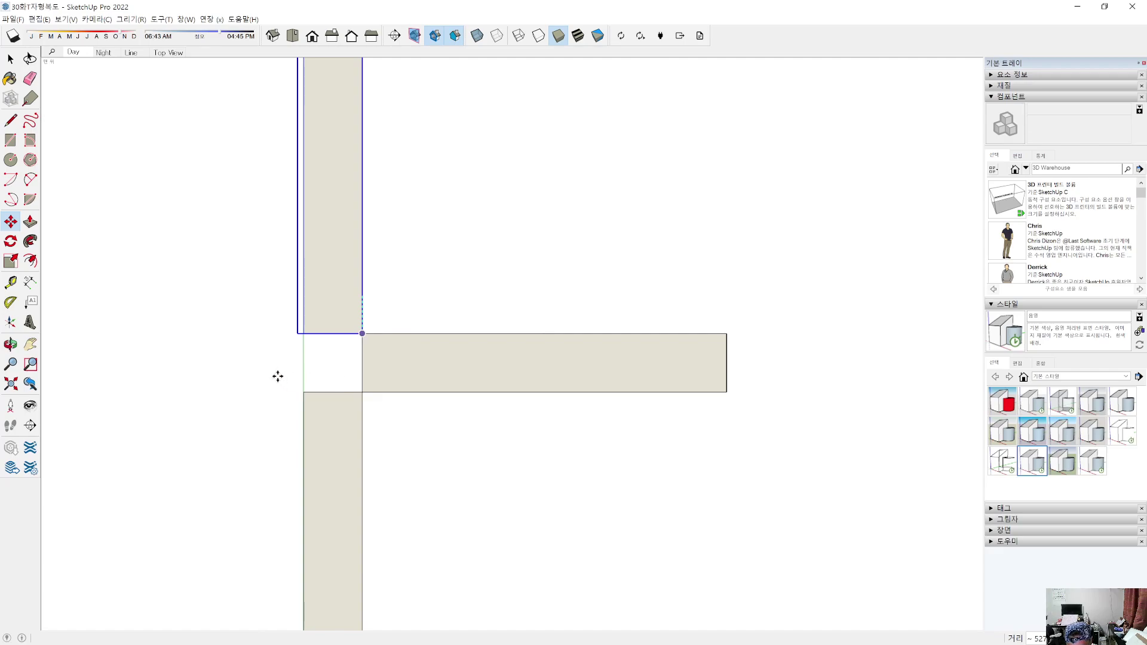
pyautogui.press('space')
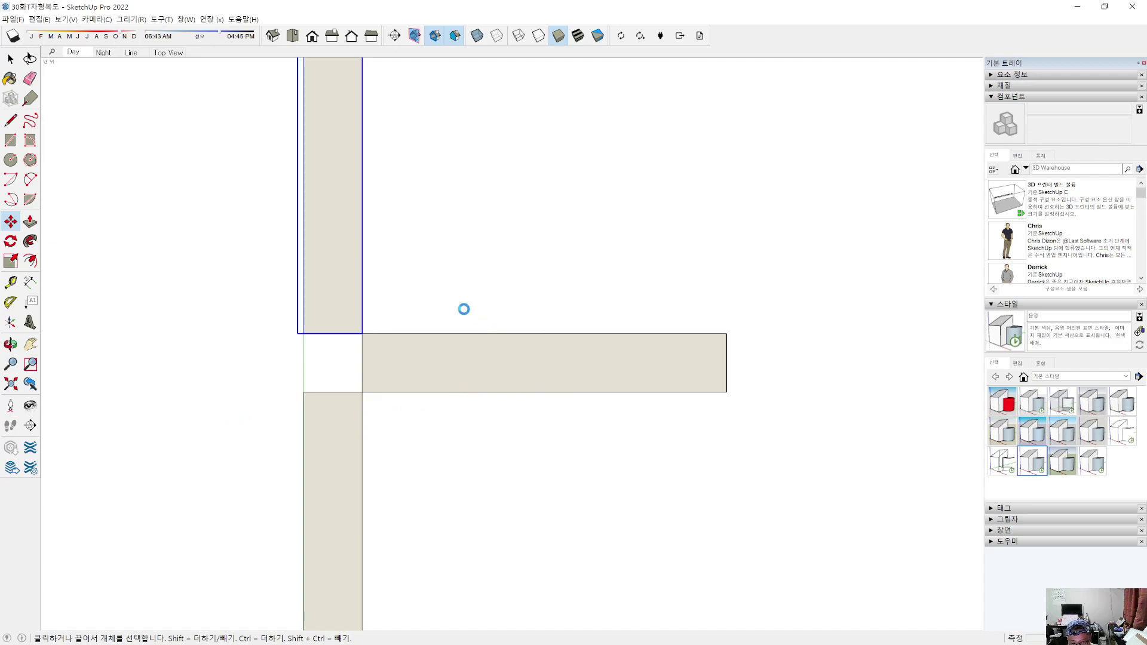
# Step: Examine the floor, wall and roof edges around the open junction between the two wings and the perpendicular branch
pyautogui.moveTo(221, 440); pyautogui.dragTo(716, 266, button='middle')
pyautogui.scroll(8, 409, 504)
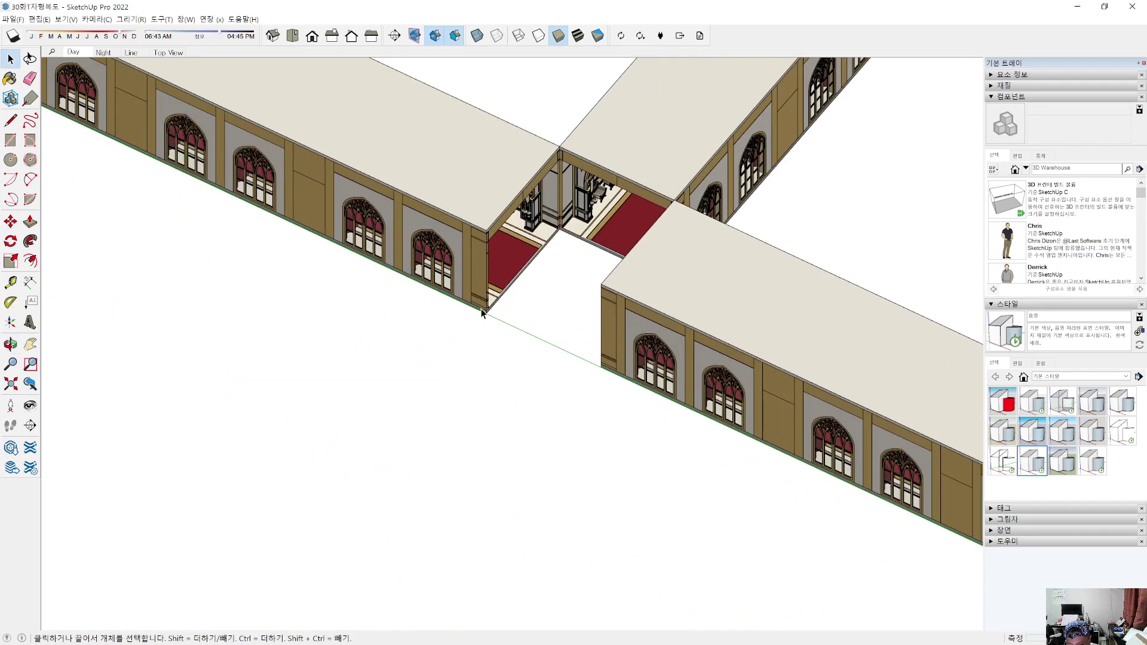
pyautogui.scroll(5, 489, 295)
pyautogui.keyDown('shift'); pyautogui.moveTo(427, 304); pyautogui.dragTo(139, 493, button='middle'); pyautogui.keyUp('shift')
pyautogui.moveTo(292, 500); pyautogui.dragTo(327, 345, button='middle')
pyautogui.click(315, 351)
pyautogui.click(421, 273)
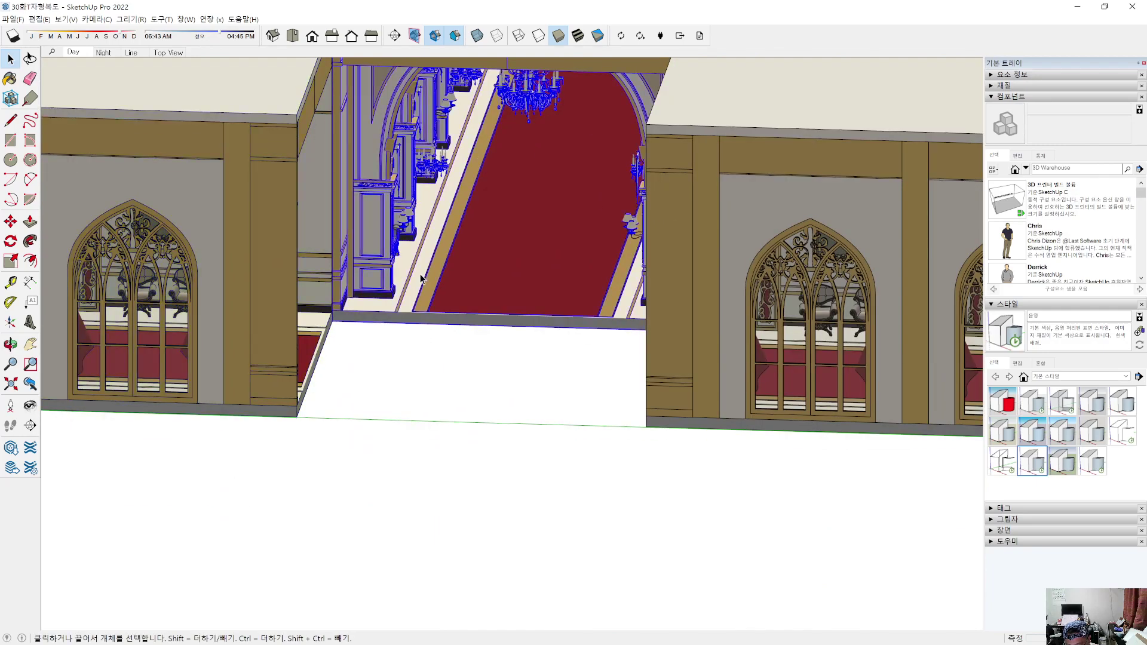
pyautogui.moveTo(514, 325); pyautogui.dragTo(650, 346, button='middle')
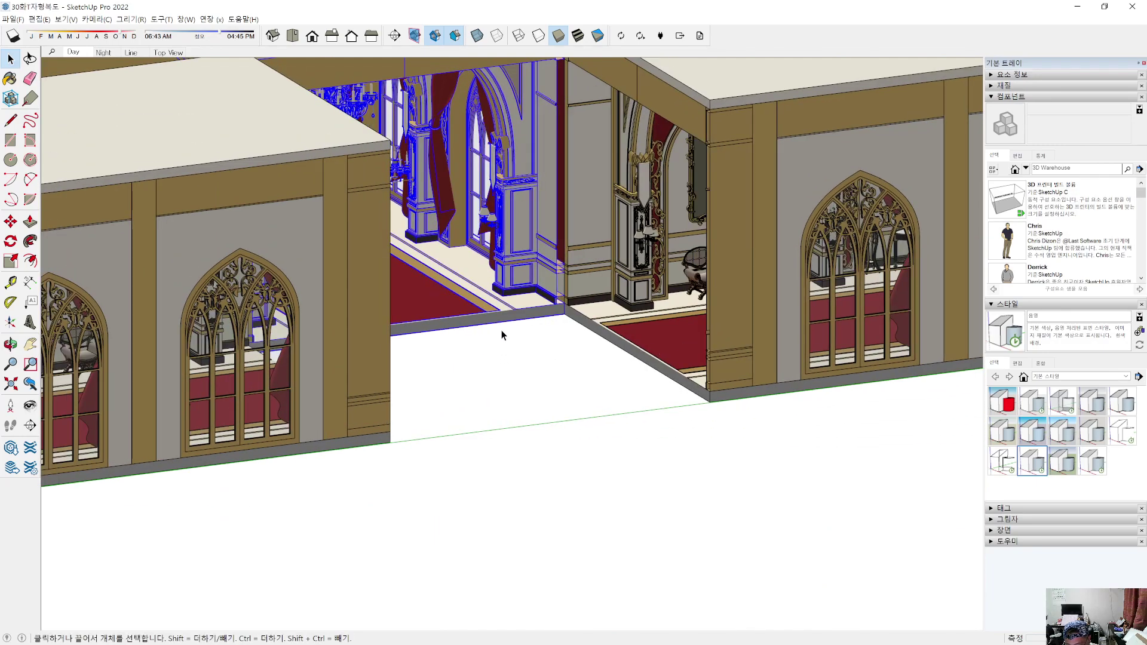
pyautogui.moveTo(483, 249); pyautogui.dragTo(507, 343, button='middle')
pyautogui.keyDown('shift'); pyautogui.moveTo(507, 344); pyautogui.dragTo(485, 510, button='middle'); pyautogui.keyUp('shift')
pyautogui.moveTo(414, 359); pyautogui.dragTo(310, 551, button='middle')
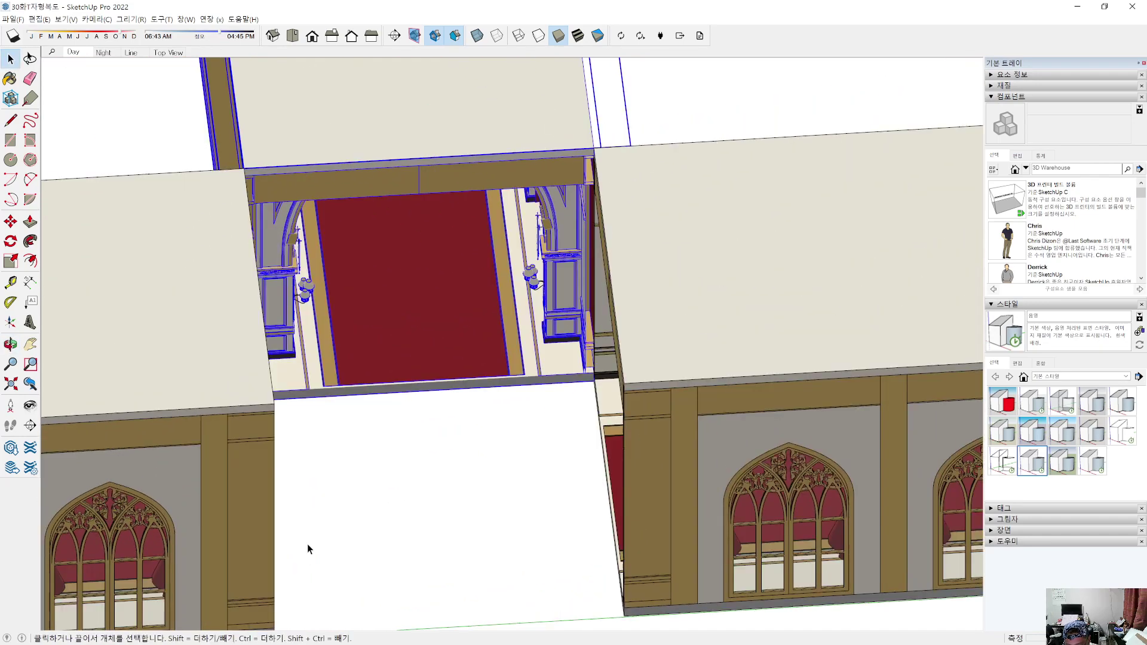
pyautogui.moveTo(353, 302); pyautogui.dragTo(238, 454, button='middle')
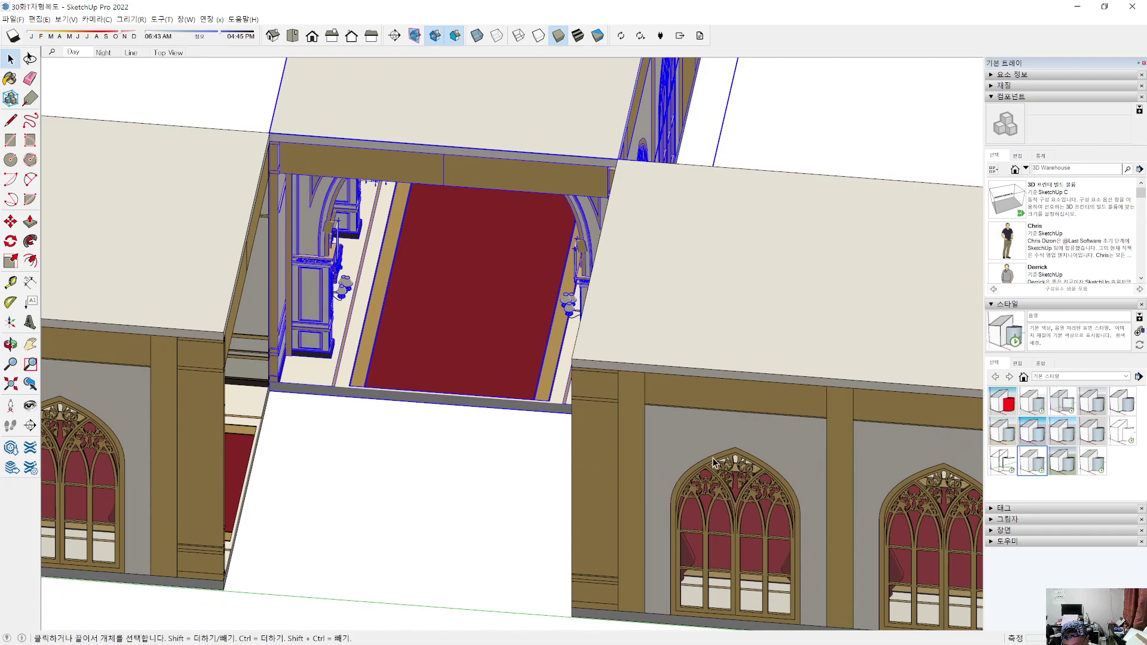
# Step: Select the wings around the junction in turn and inspect the left-hand wing's open floor end and its corner with the branch
pyautogui.moveTo(475, 460); pyautogui.dragTo(607, 472, button='middle')
pyautogui.click(616, 469)
pyautogui.click(222, 467)
pyautogui.moveTo(325, 493); pyautogui.dragTo(197, 490, button='middle')
pyautogui.moveTo(224, 452); pyautogui.dragTo(410, 243, button='middle')
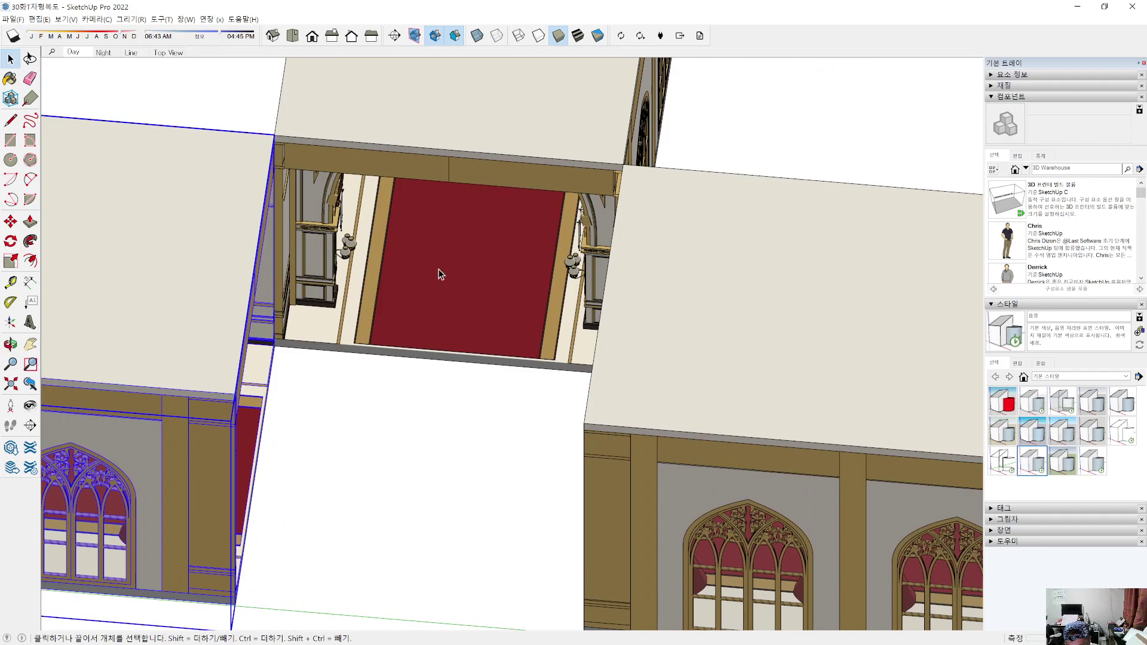
pyautogui.moveTo(406, 415); pyautogui.dragTo(363, 471, button='middle')
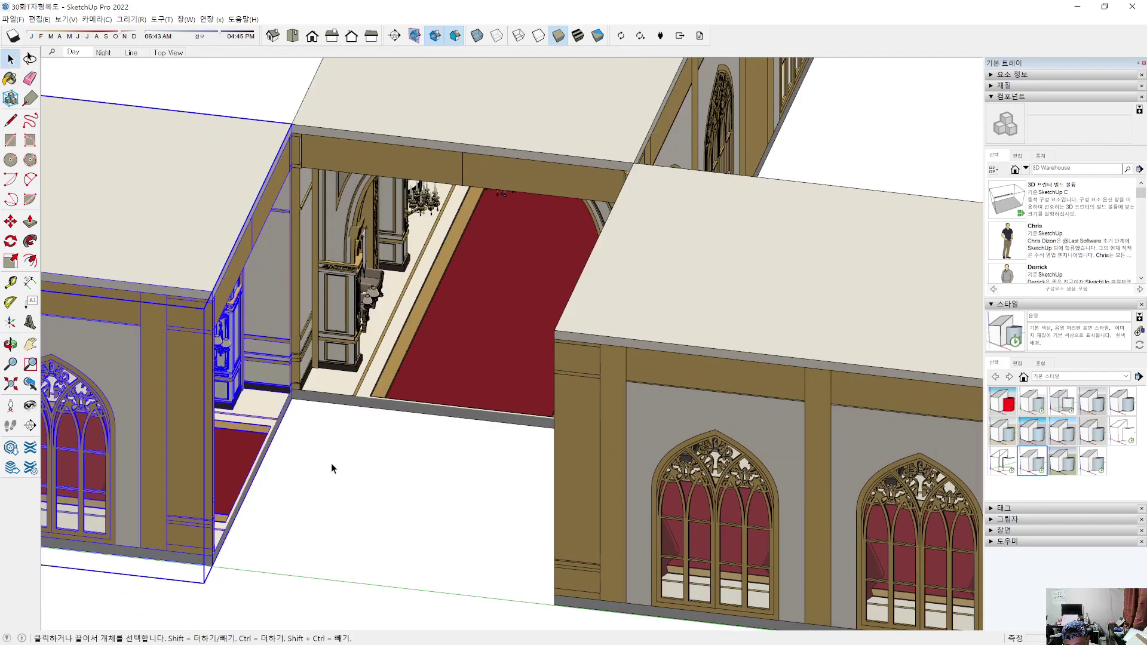
pyautogui.scroll(3, 290, 394)
pyautogui.scroll(2, 291, 395)
pyautogui.moveTo(248, 433); pyautogui.dragTo(206, 330, button='middle')
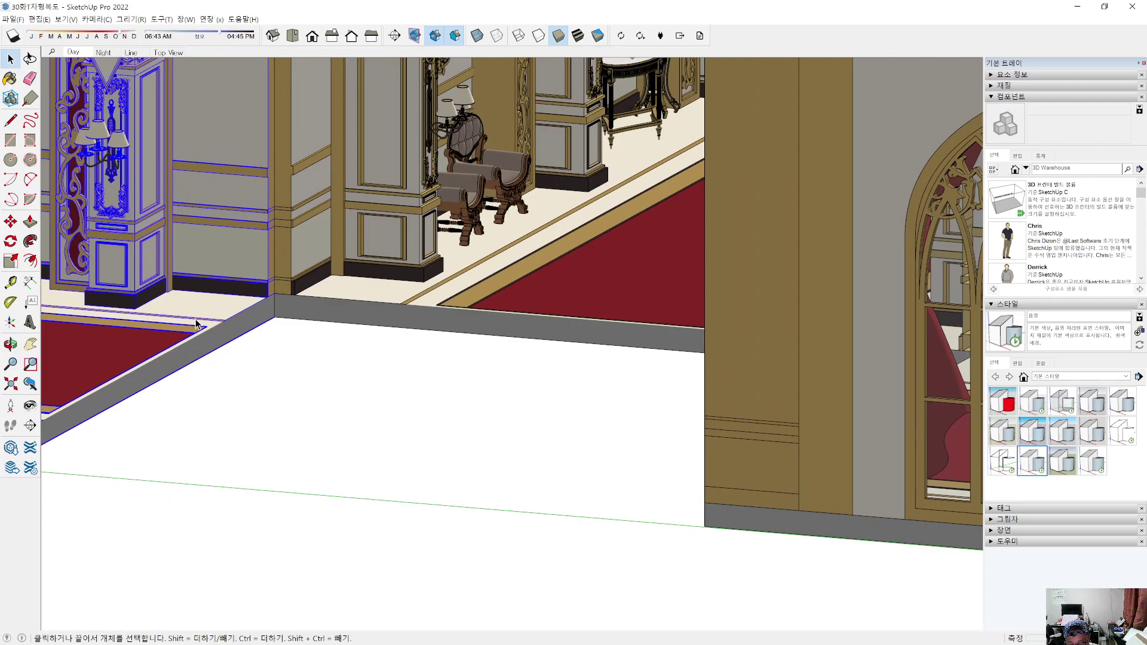
pyautogui.moveTo(185, 314); pyautogui.dragTo(364, 453, button='middle')
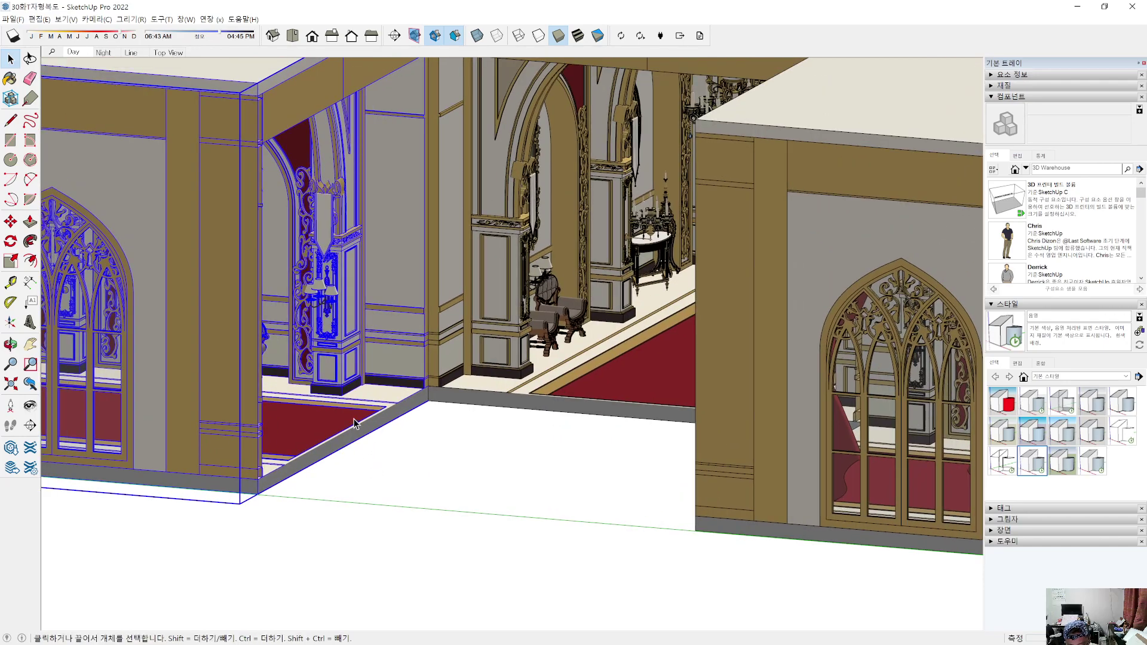
# Step: Open the left-hand wing's group and select its floor slab together with the red carpet and gold borders
pyautogui.doubleClick(353, 418)
pyautogui.hotkey('ctrl', 'a')
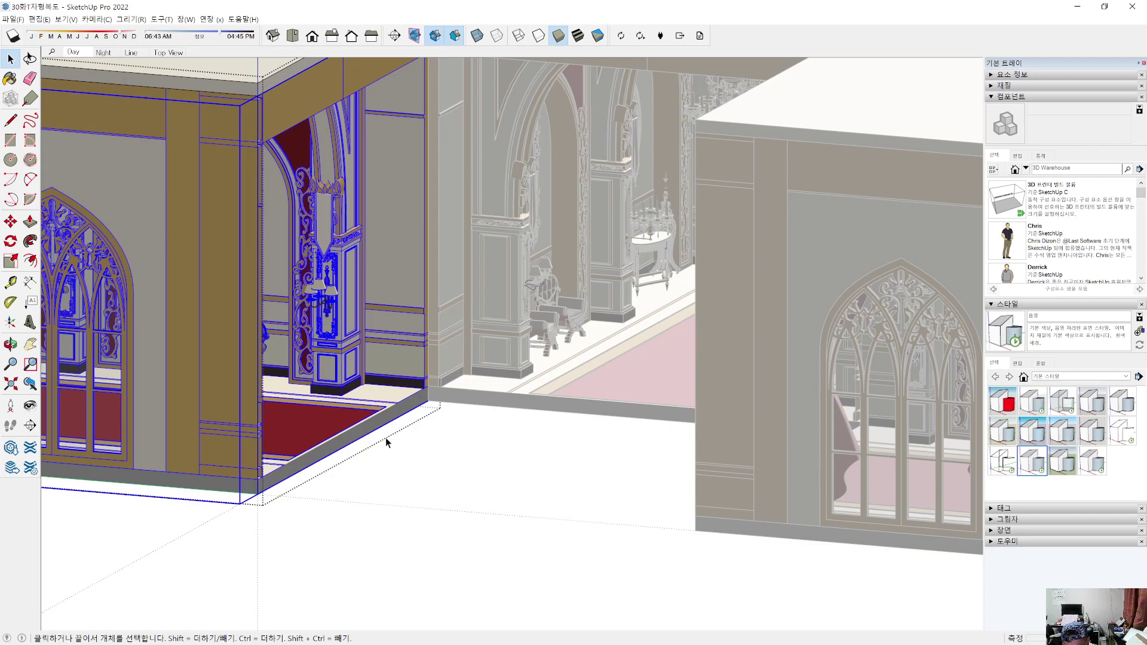
pyautogui.doubleClick(328, 435)
pyautogui.click(330, 435)
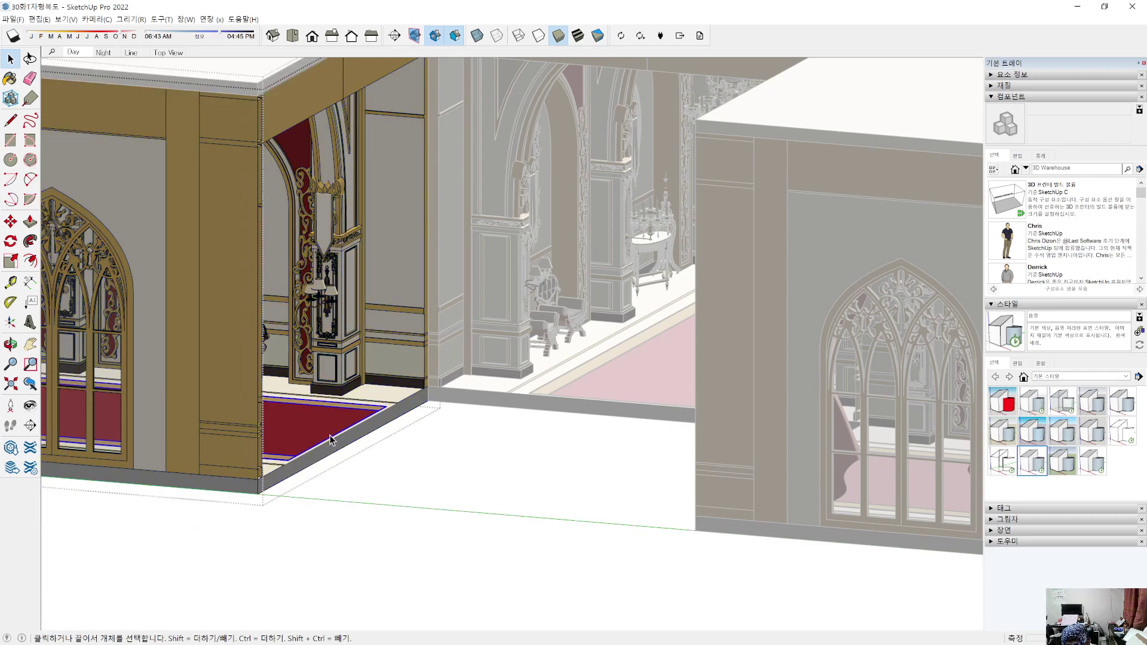
pyautogui.click(341, 440)
pyautogui.moveTo(331, 502); pyautogui.dragTo(314, 555, button='middle')
pyautogui.scroll(5, 363, 360)
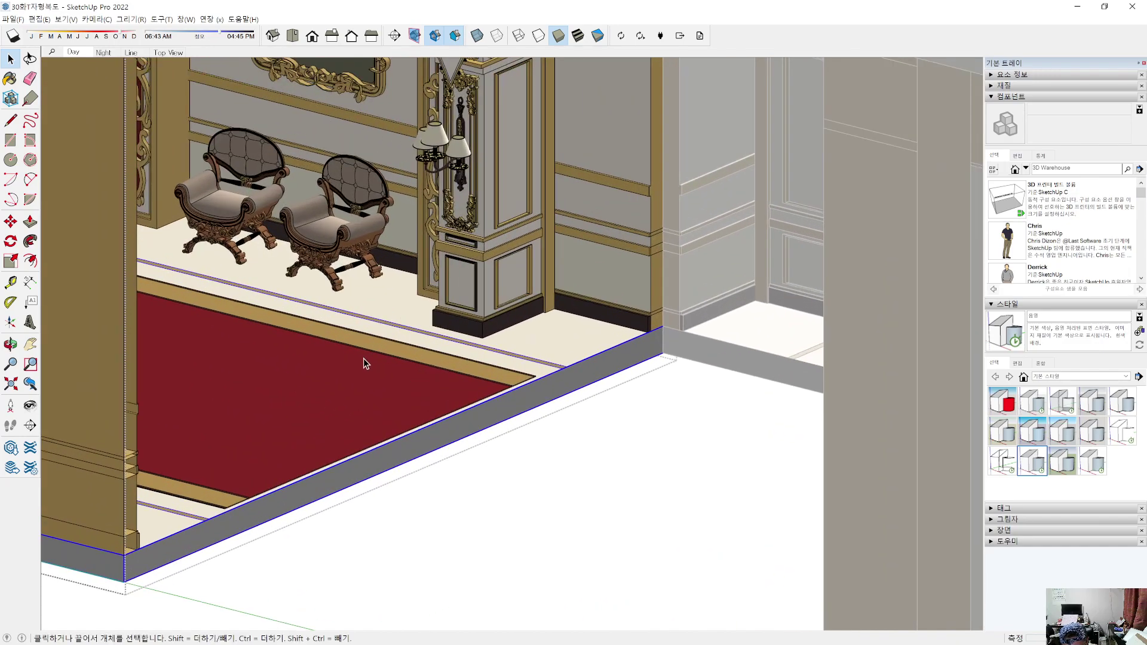
pyautogui.scroll(1, 363, 359)
pyautogui.moveTo(397, 405); pyautogui.dragTo(516, 414, button='middle')
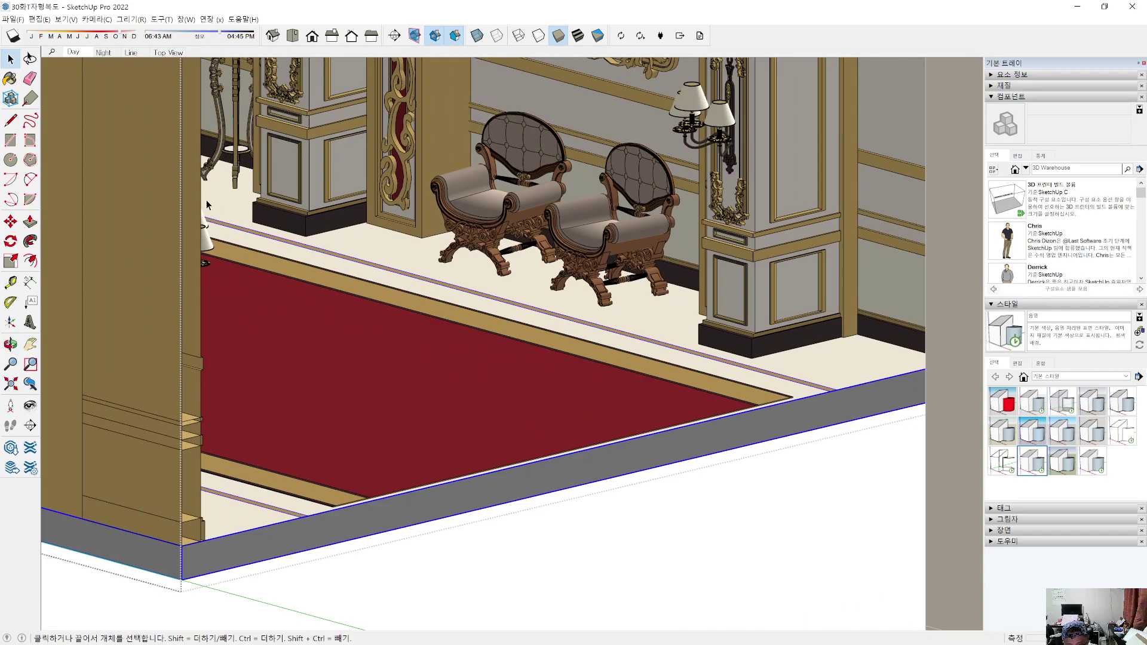
pyautogui.moveTo(138, 375); pyautogui.dragTo(329, 413, button='middle')
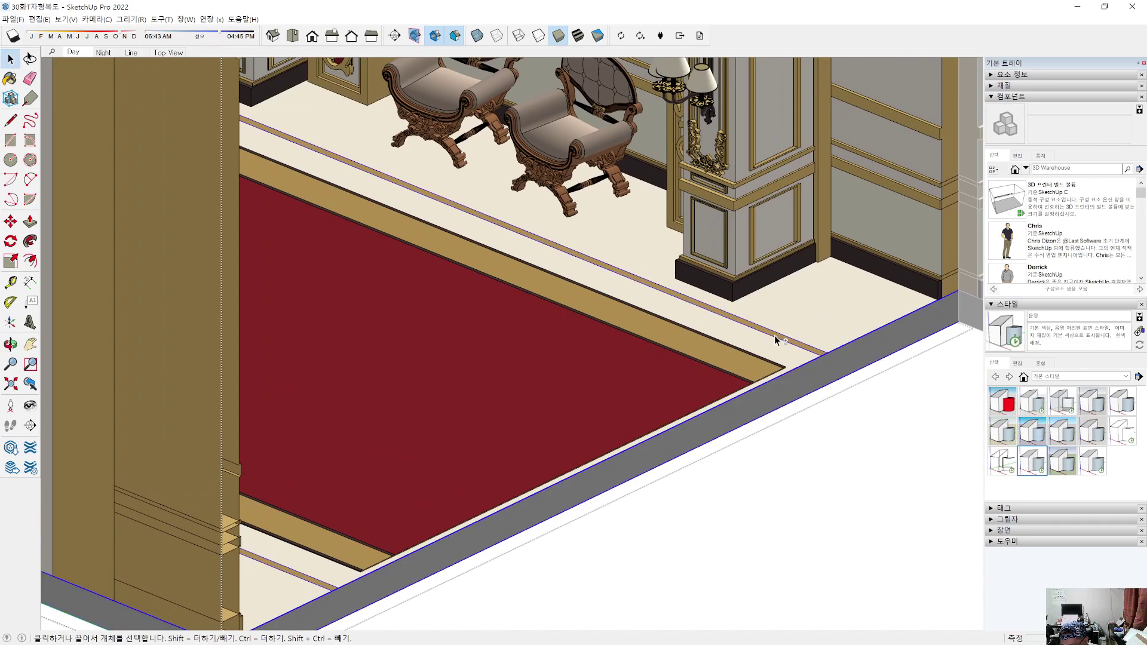
pyautogui.keyDown('shift'); pyautogui.click(761, 346); pyautogui.keyUp('shift')
pyautogui.keyDown('shift'); pyautogui.click(716, 376); pyautogui.keyUp('shift')
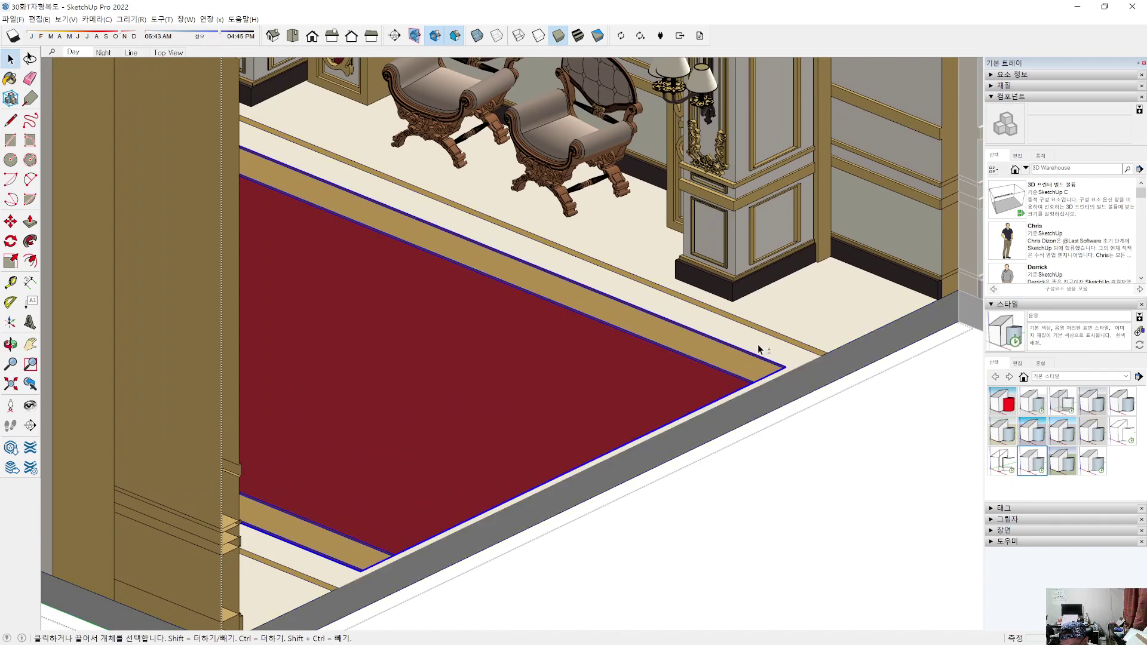
pyautogui.moveTo(754, 446); pyautogui.dragTo(388, 259, button='middle')
pyautogui.keyDown('shift'); pyautogui.moveTo(839, 505); pyautogui.dragTo(708, 397, button='middle'); pyautogui.keyUp('shift')
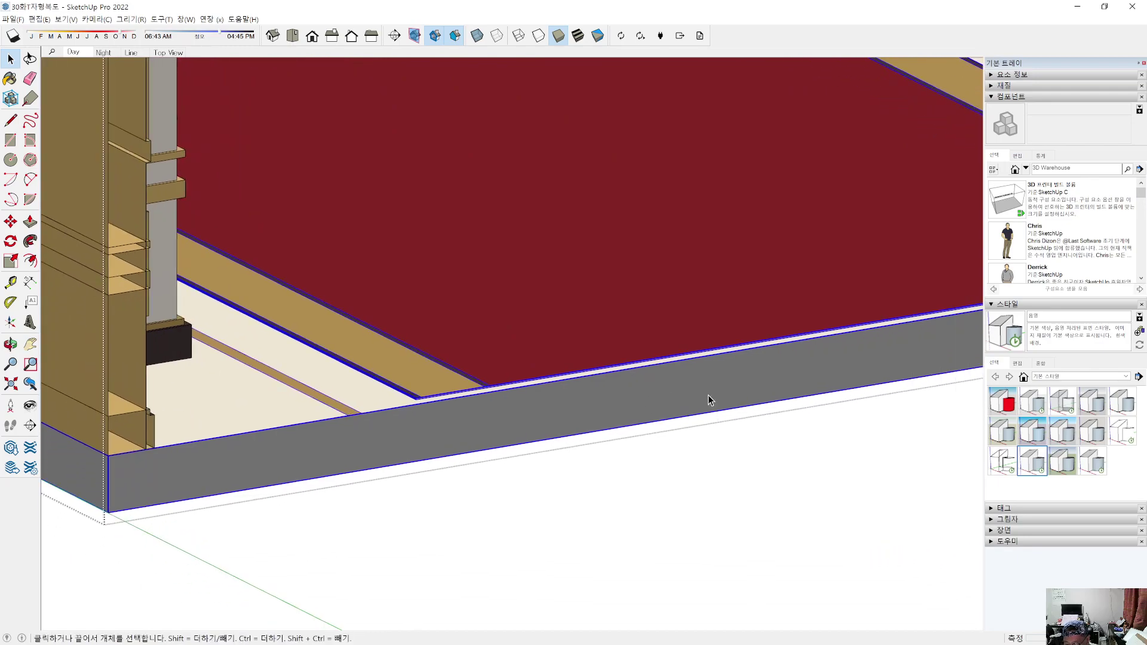
# Step: Place the camera on the ground beside the open junction and look around at the wings' window walls
pyautogui.scroll(-4, 708, 397)
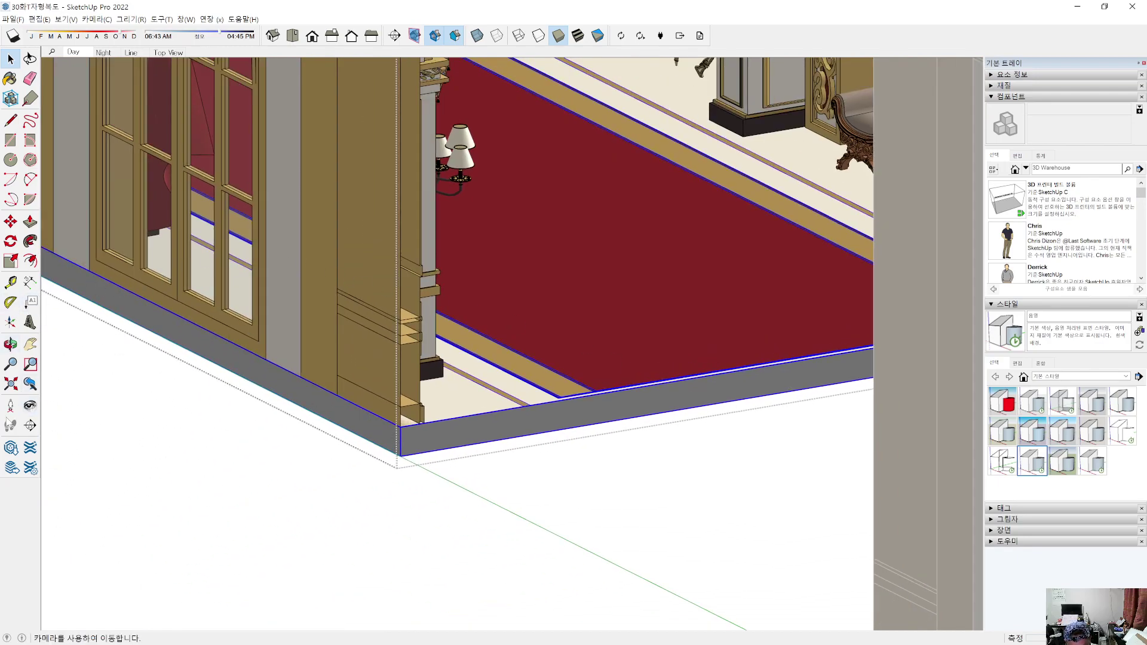
pyautogui.click(11, 405)
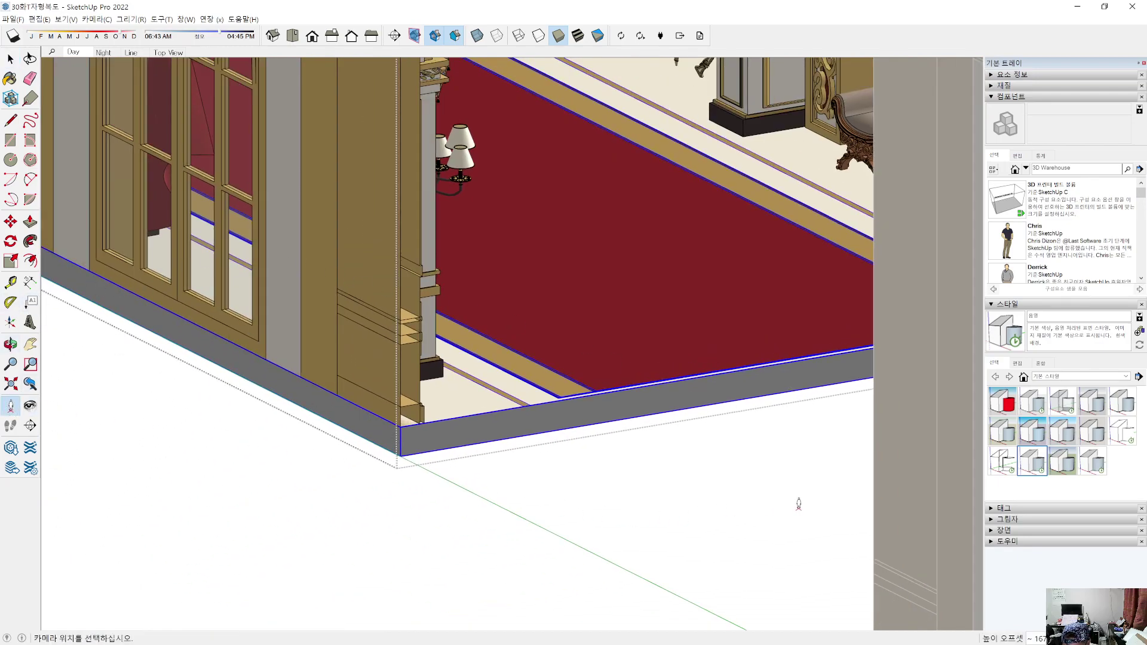
pyautogui.click(824, 505)
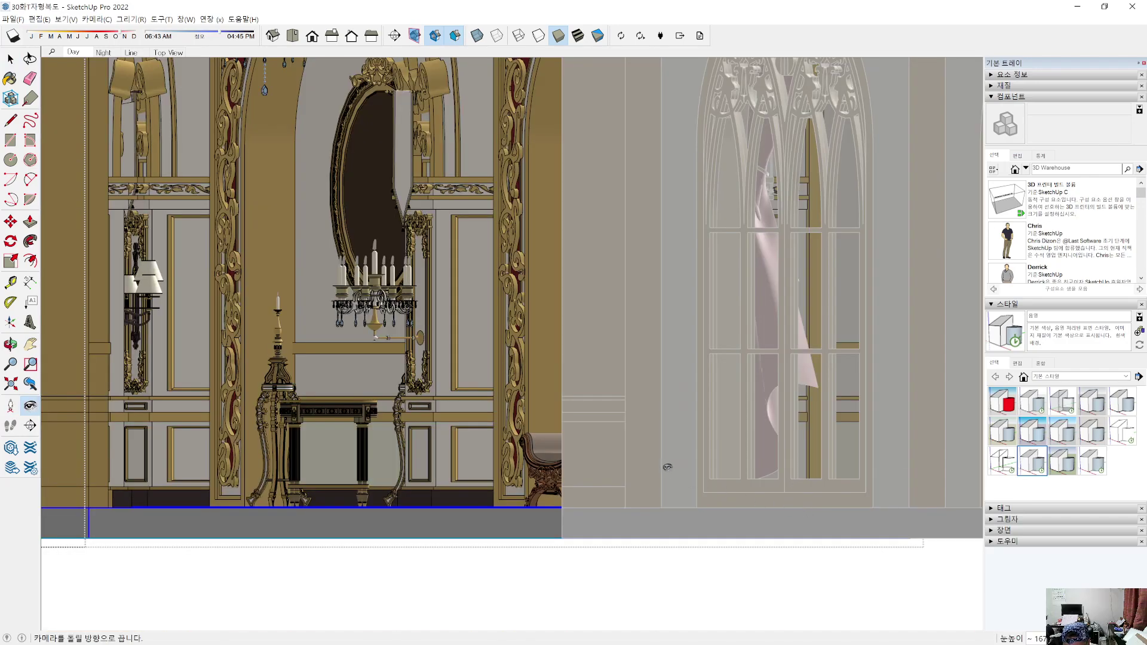
pyautogui.moveTo(643, 397); pyautogui.dragTo(450, 370)
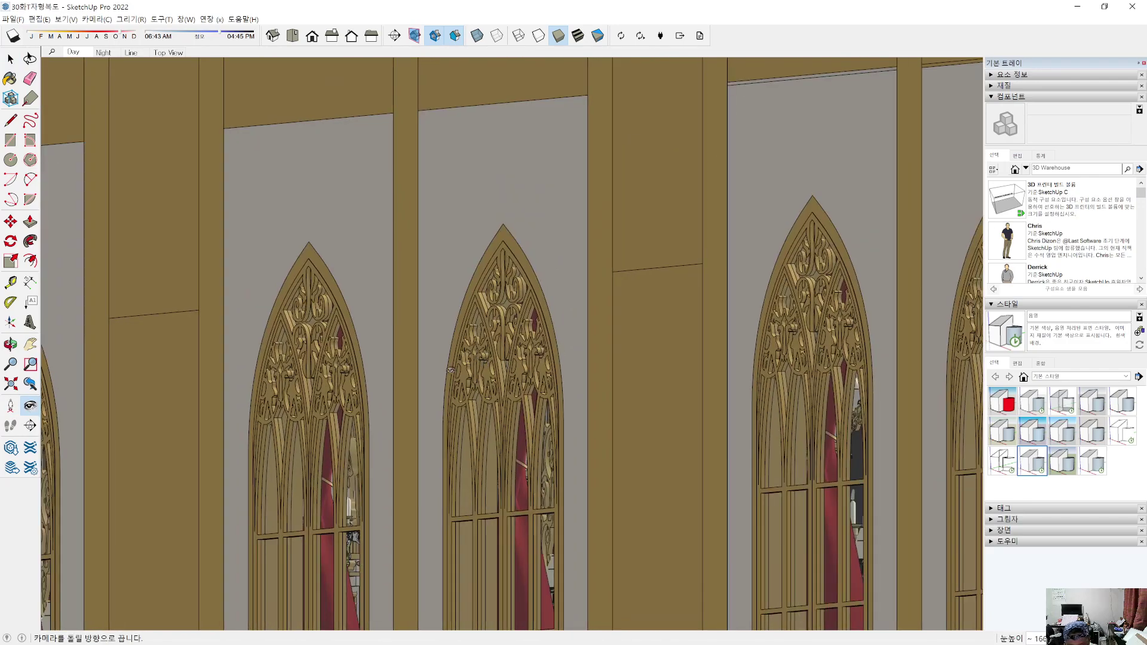
# Step: Switch the camera to perspective projection and reframe the left-hand wing's open floor end
pyautogui.click(96, 19)
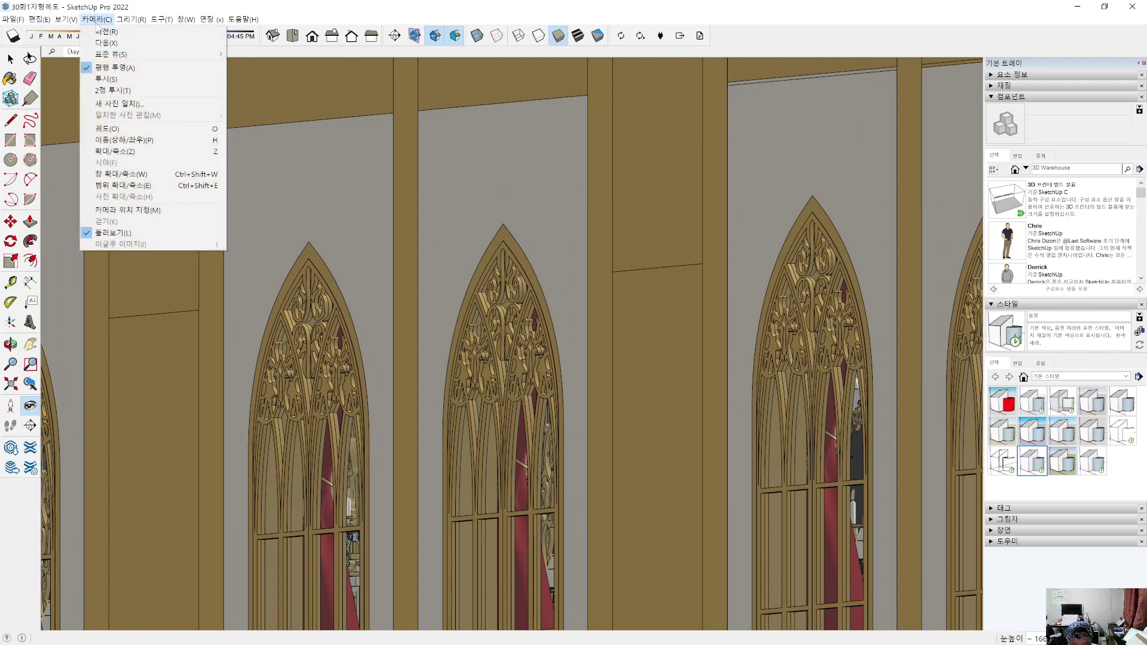
pyautogui.click(111, 79)
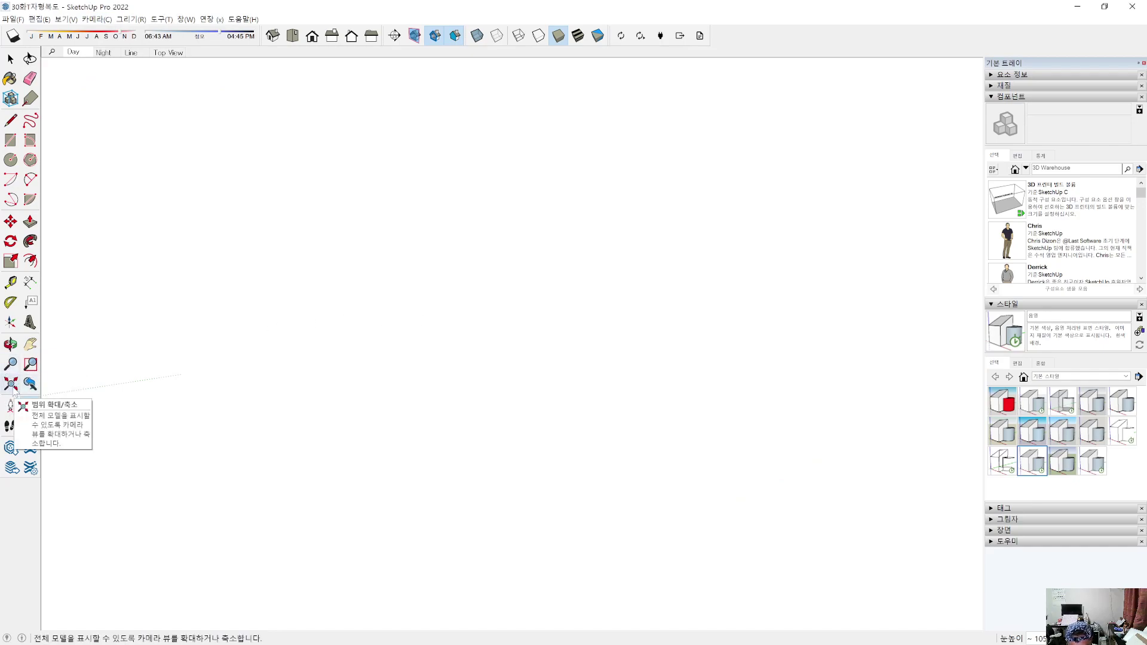
pyautogui.click(30, 405)
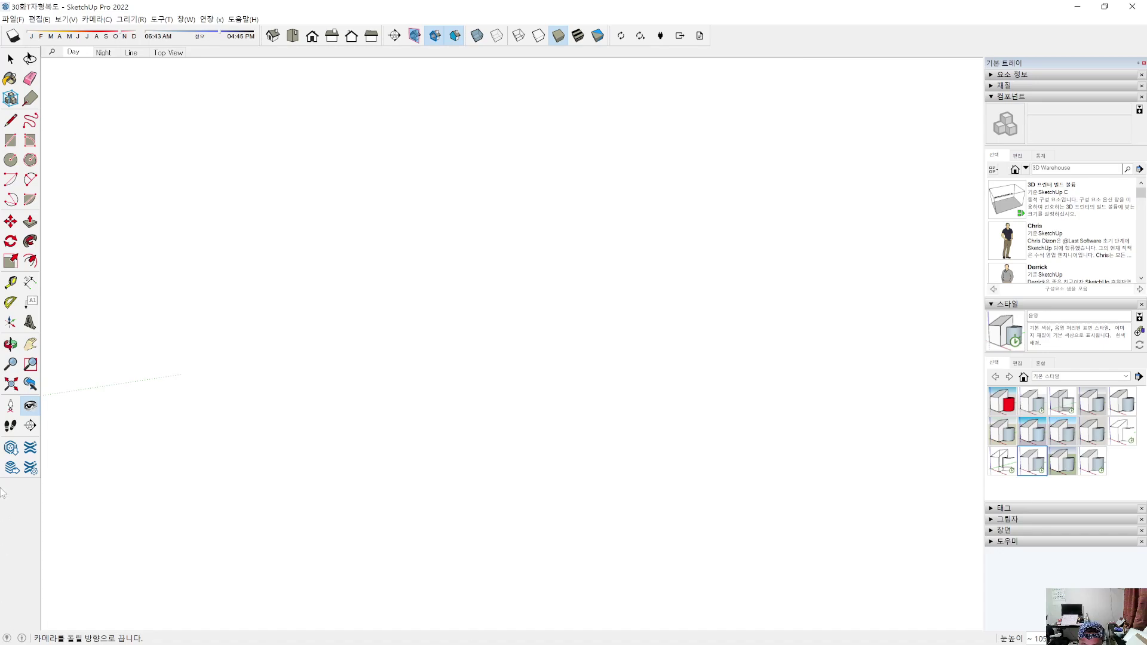
pyautogui.moveTo(325, 269); pyautogui.dragTo(146, 166)
pyautogui.press('o')
pyautogui.moveTo(173, 332); pyautogui.dragTo(456, 264)
pyautogui.moveTo(455, 263); pyautogui.dragTo(599, 384, button='middle')
pyautogui.keyDown('shift'); pyautogui.moveTo(179, 276); pyautogui.dragTo(292, 296, button='middle'); pyautogui.keyUp('shift')
pyautogui.scroll(6, 293, 296)
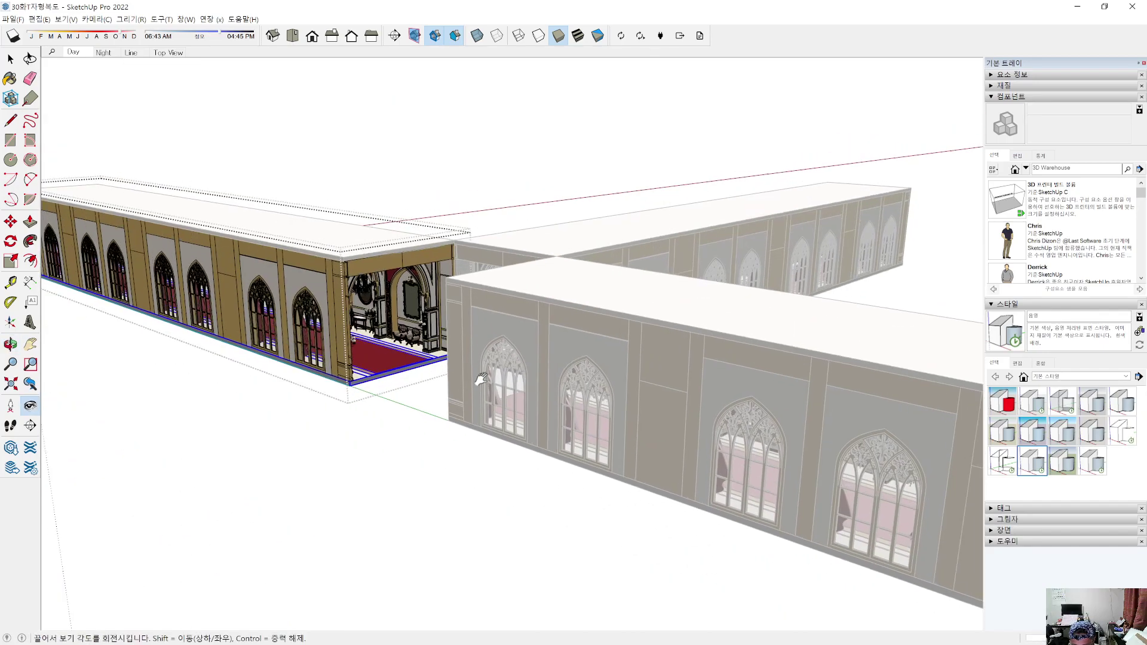
pyautogui.scroll(6, 651, 493)
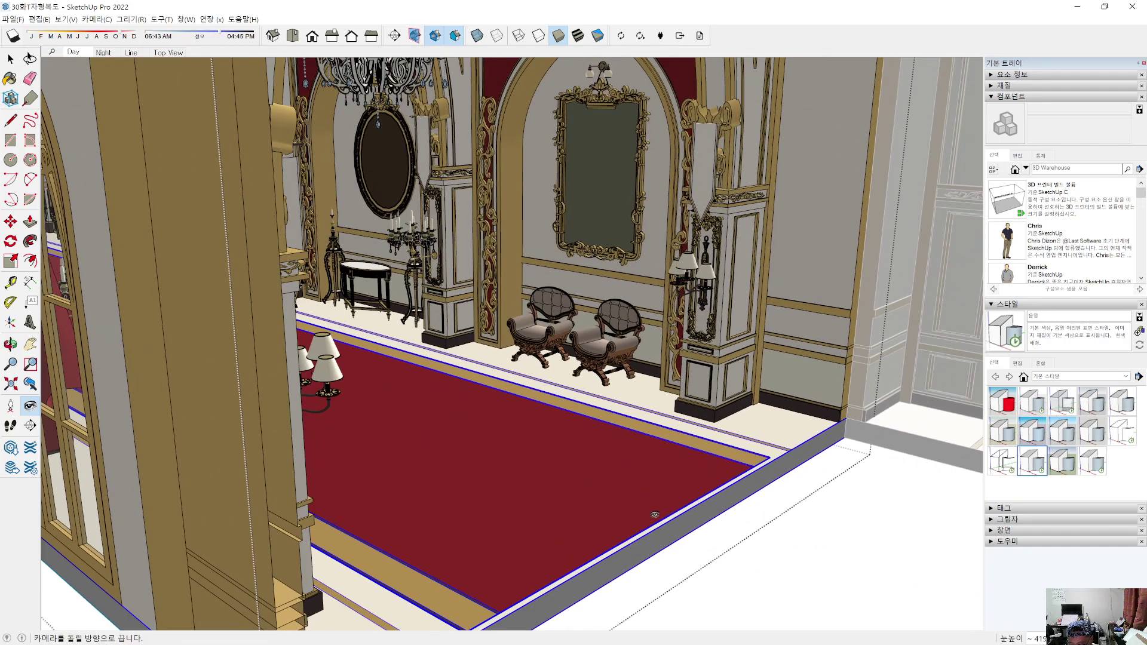
# Step: Try to scale the selected floor slab and carpet lengthwise partway across the branch's opening
pyautogui.moveTo(655, 514); pyautogui.dragTo(360, 507, button='middle')
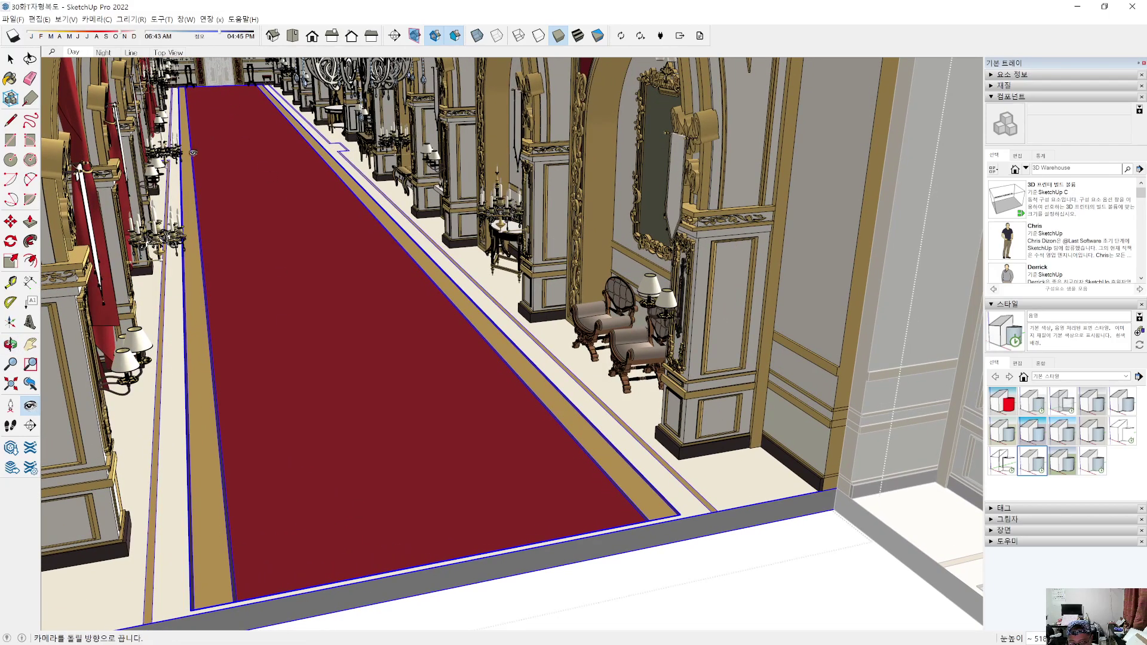
pyautogui.moveTo(256, 174); pyautogui.dragTo(345, 428, button='middle')
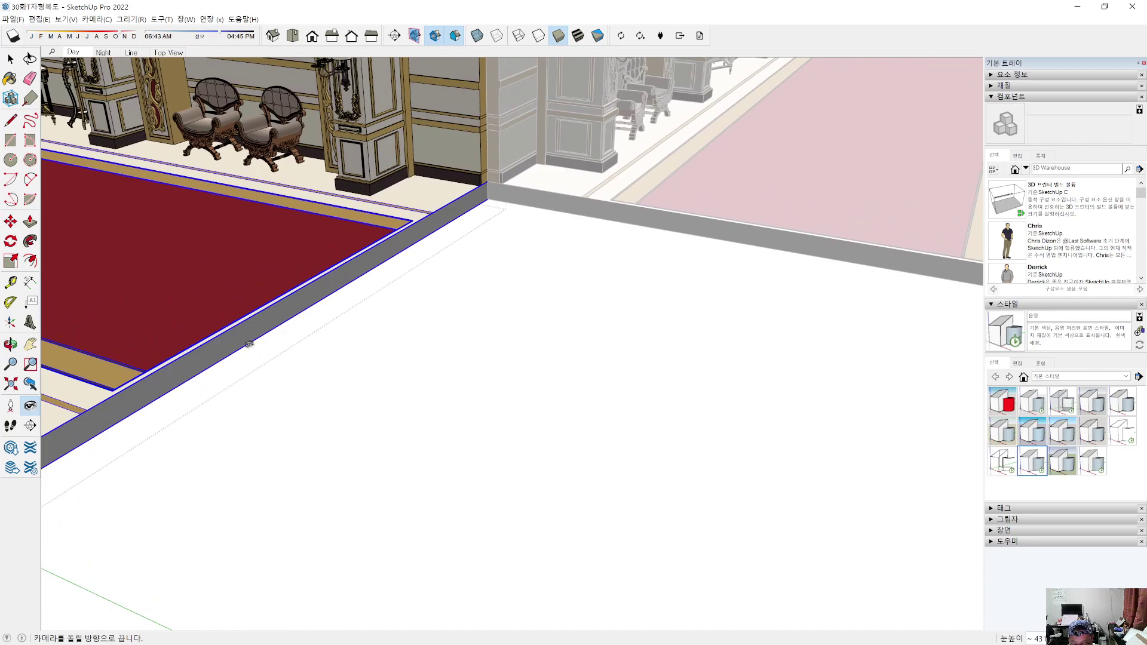
pyautogui.press('s')
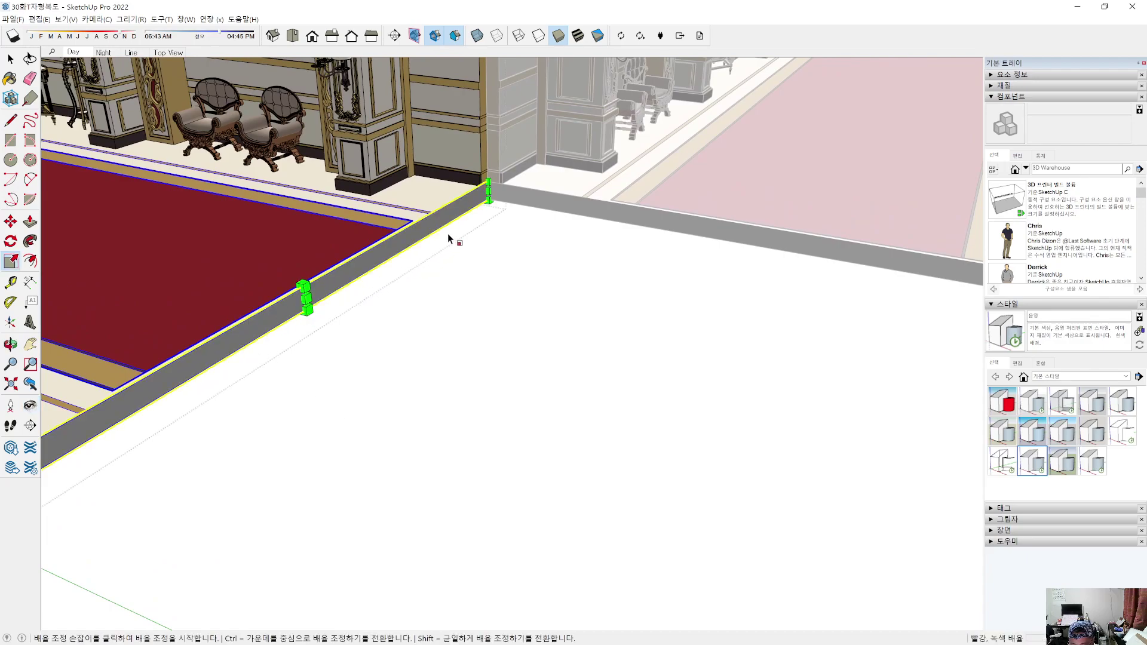
pyautogui.click(305, 298)
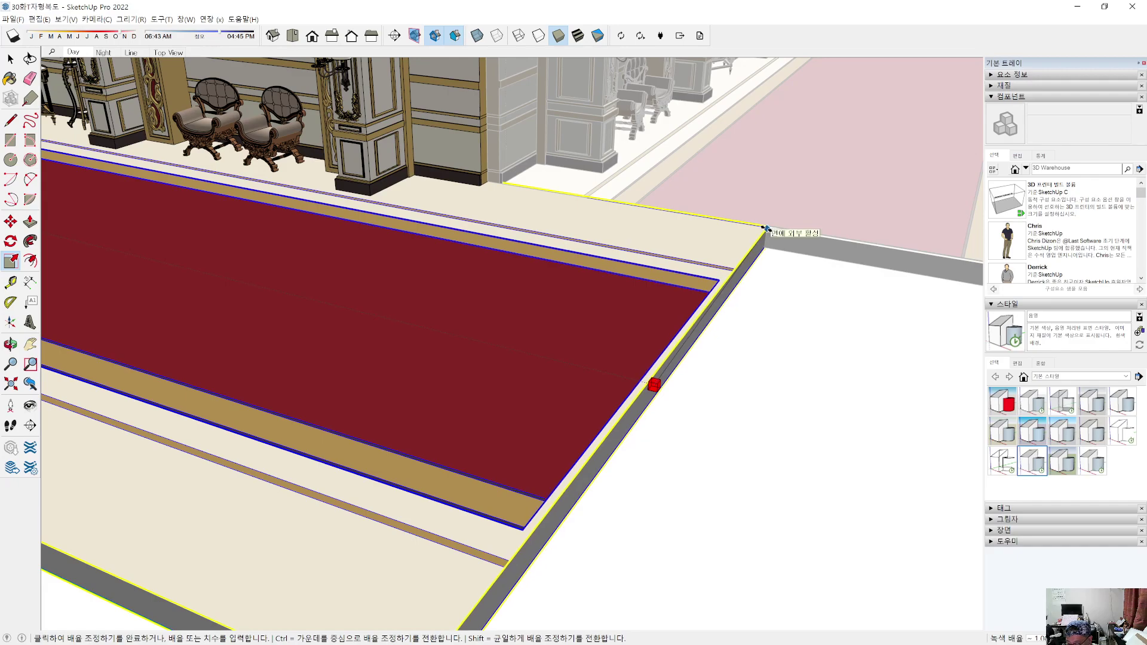
pyautogui.click(767, 228)
pyautogui.hotkey('ctrl', 'z')
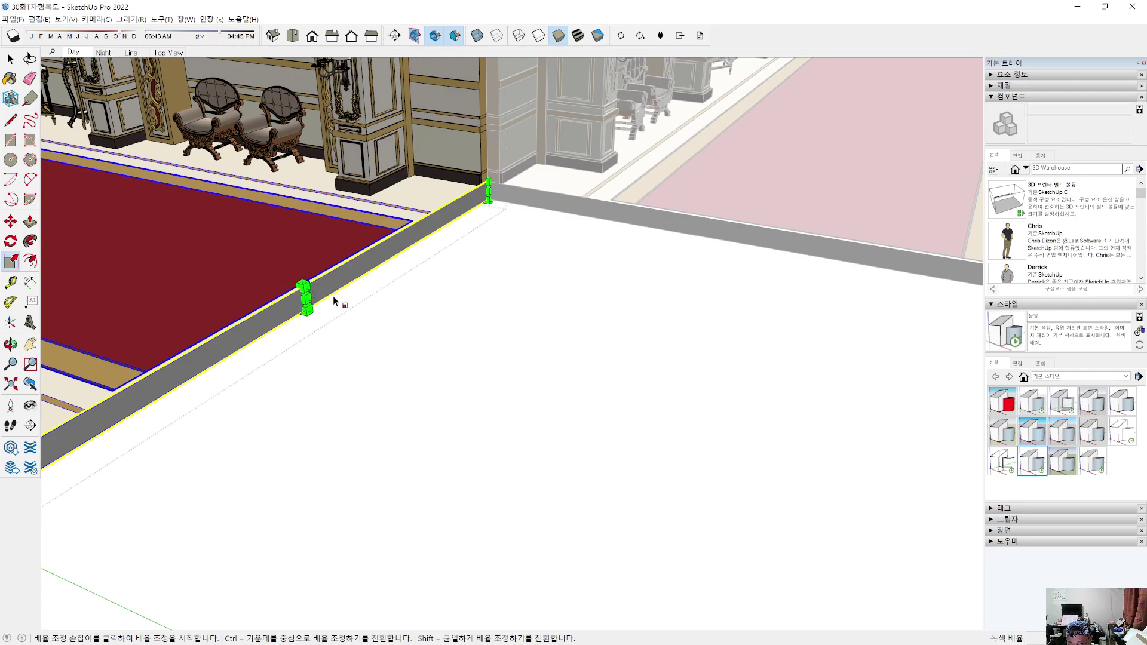
# Step: Scale the selected floor slab and carpet lengthwise across the open junction until they meet the opposite wing's floor
pyautogui.moveTo(375, 345); pyautogui.dragTo(757, 307, button='middle')
pyautogui.moveTo(558, 332); pyautogui.dragTo(289, 318, button='middle')
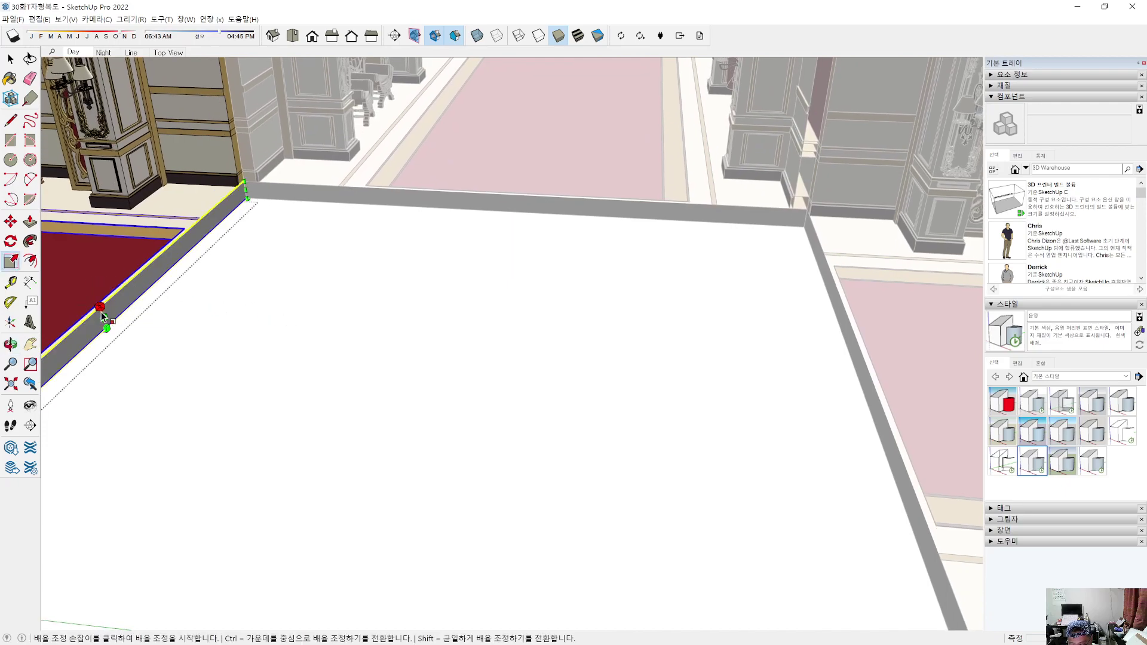
pyautogui.click(101, 317)
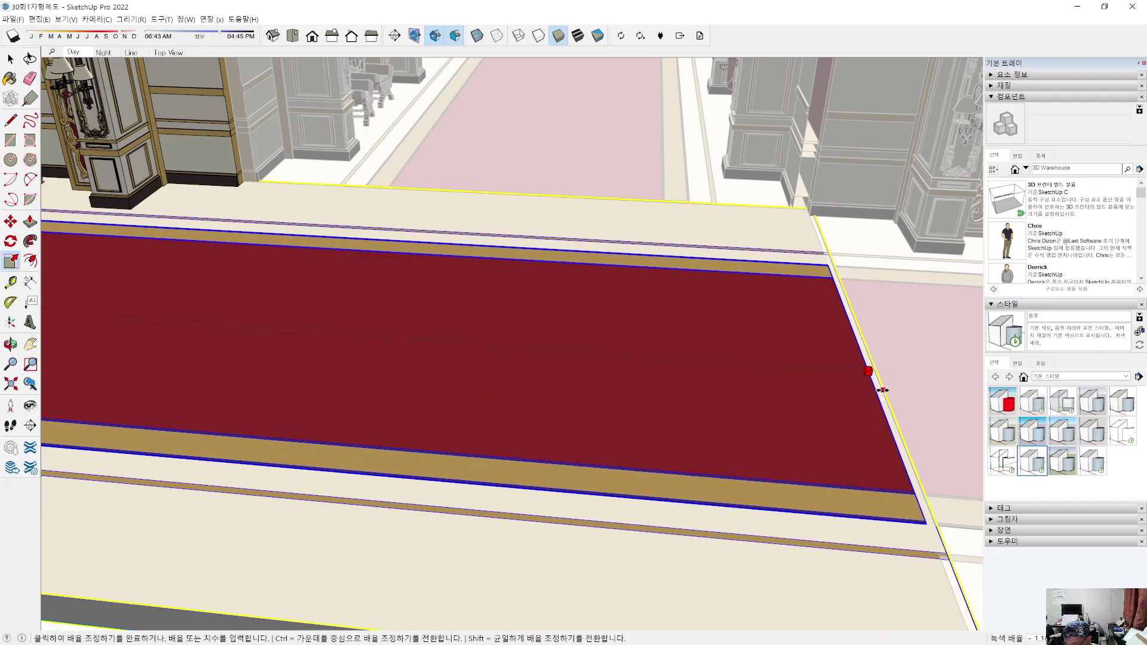
pyautogui.click(883, 390)
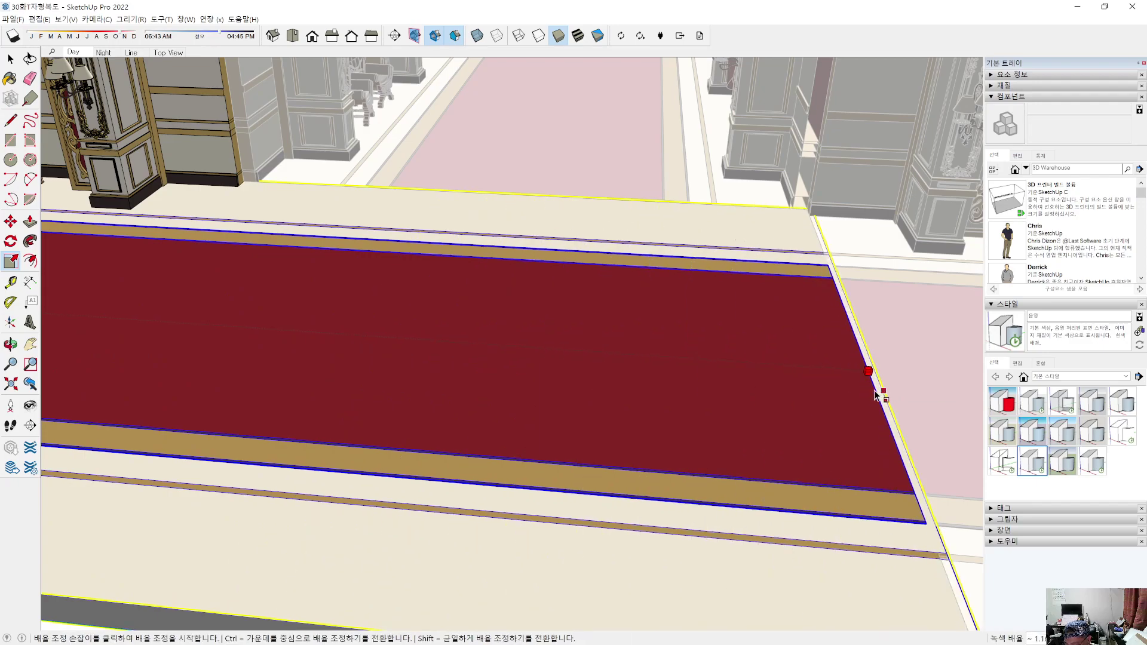
pyautogui.press('space')
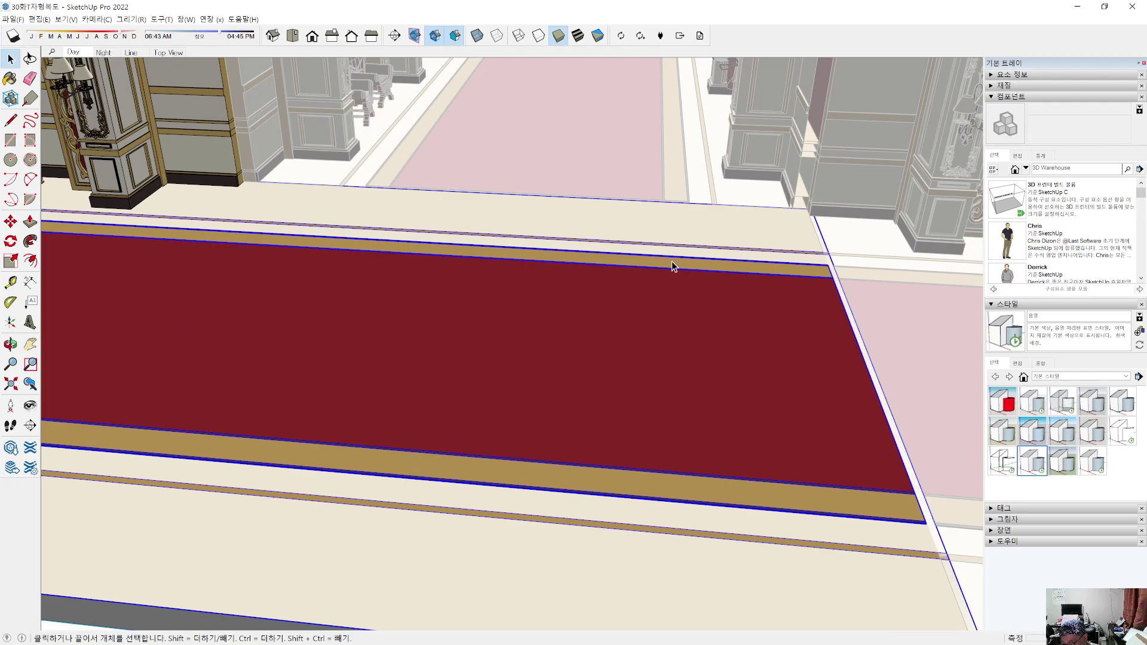
pyautogui.click(831, 277)
pyautogui.scroll(-5, 825, 288)
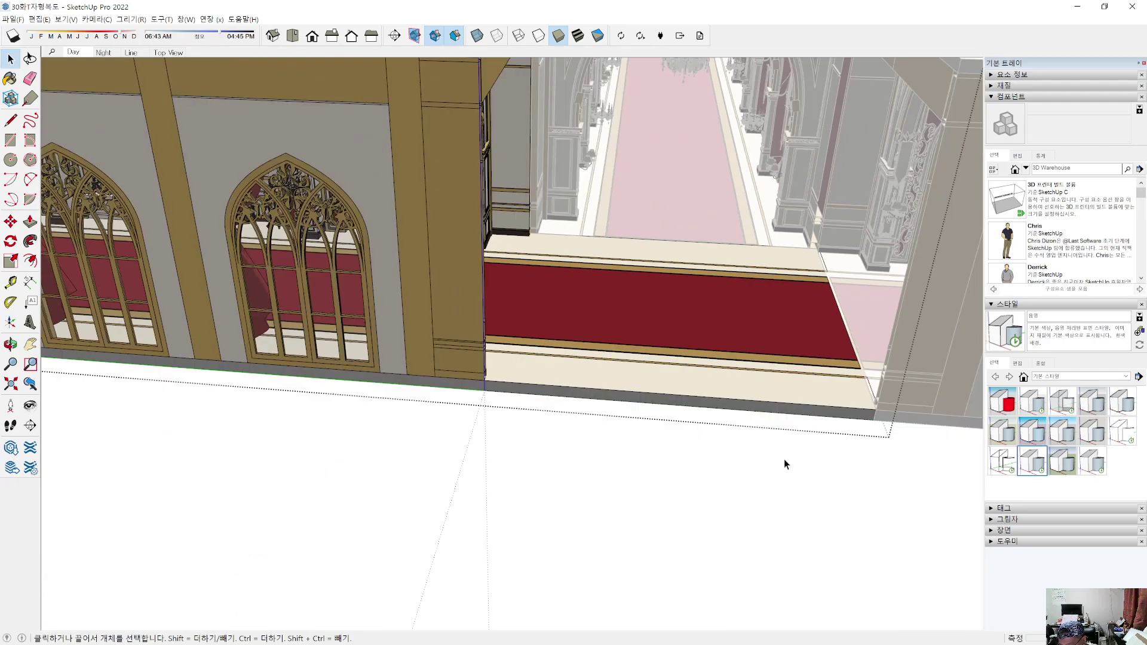
pyautogui.scroll(3, 786, 463)
pyautogui.scroll(5, 860, 305)
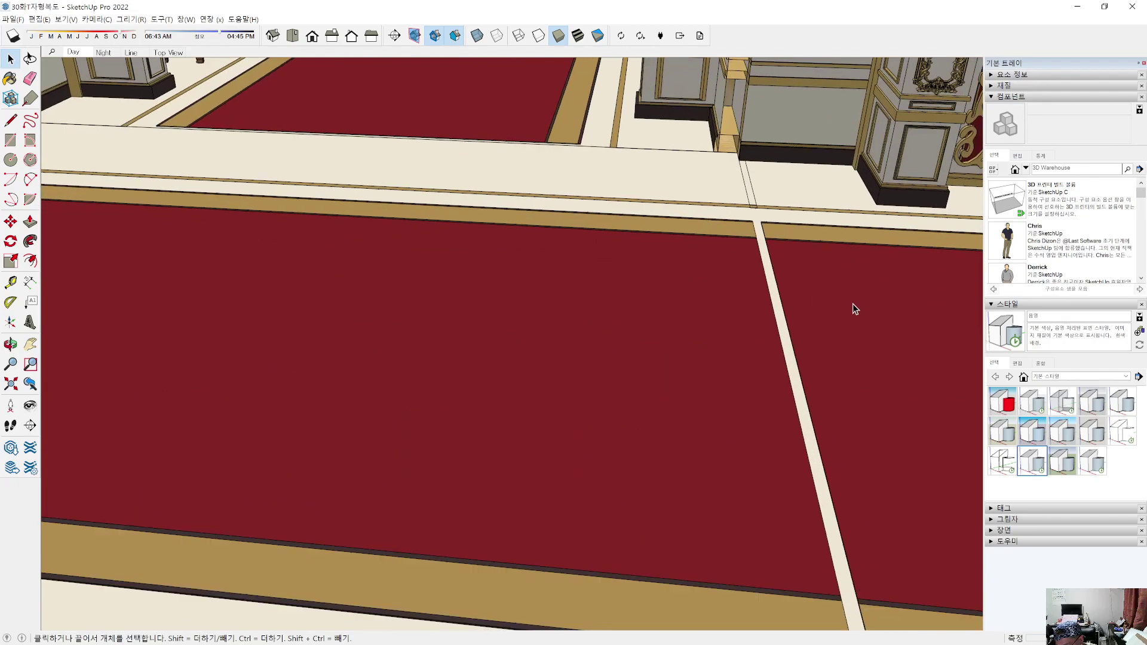
pyautogui.moveTo(736, 252); pyautogui.dragTo(865, 416, button='middle')
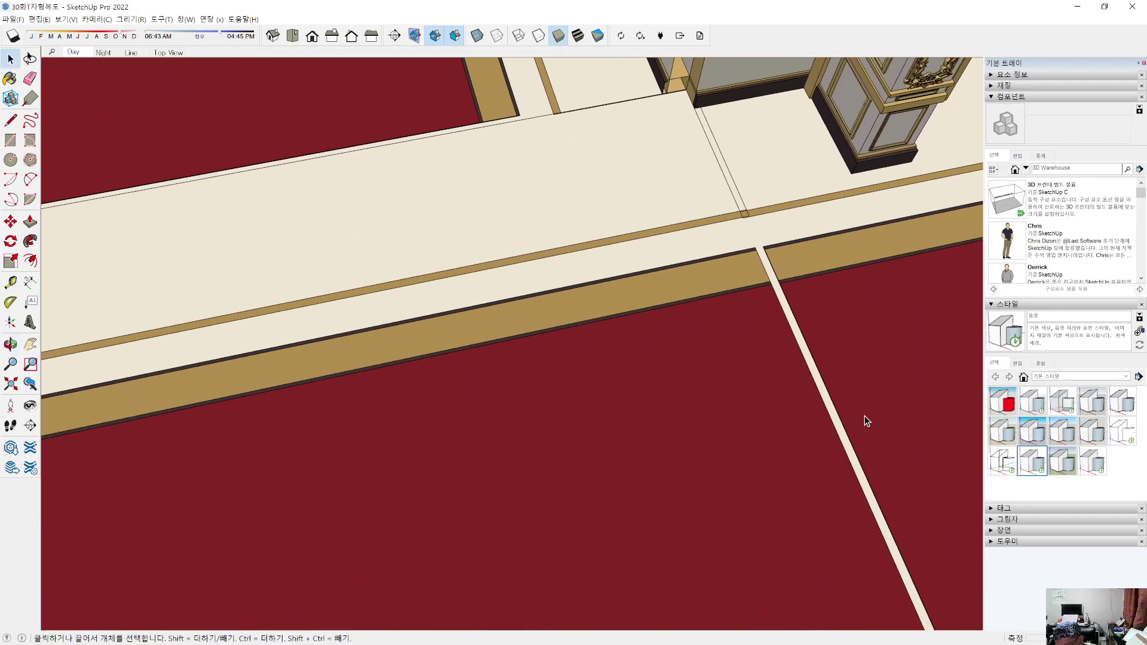
pyautogui.doubleClick(780, 417)
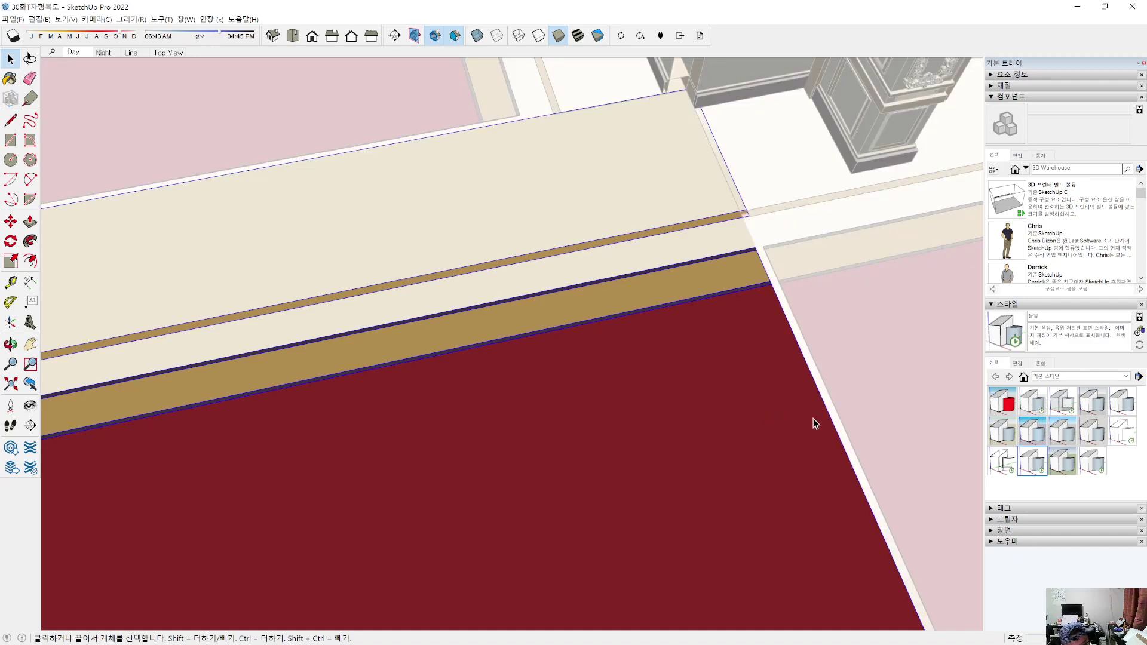
pyautogui.press('s')
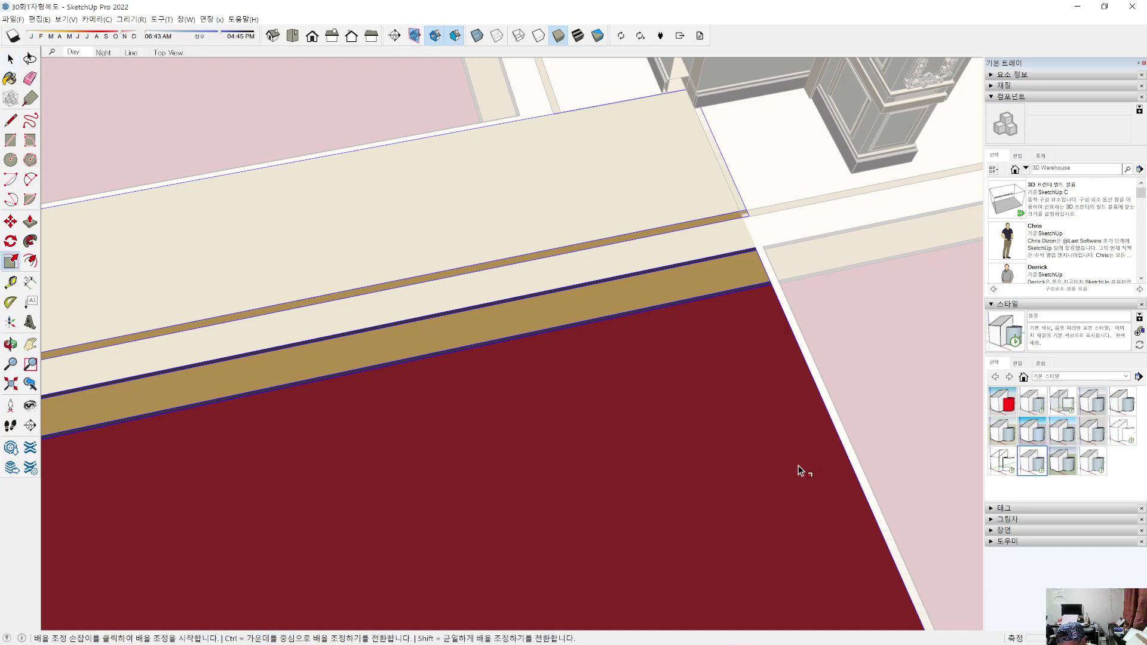
pyautogui.moveTo(739, 443); pyautogui.dragTo(458, 307, button='middle')
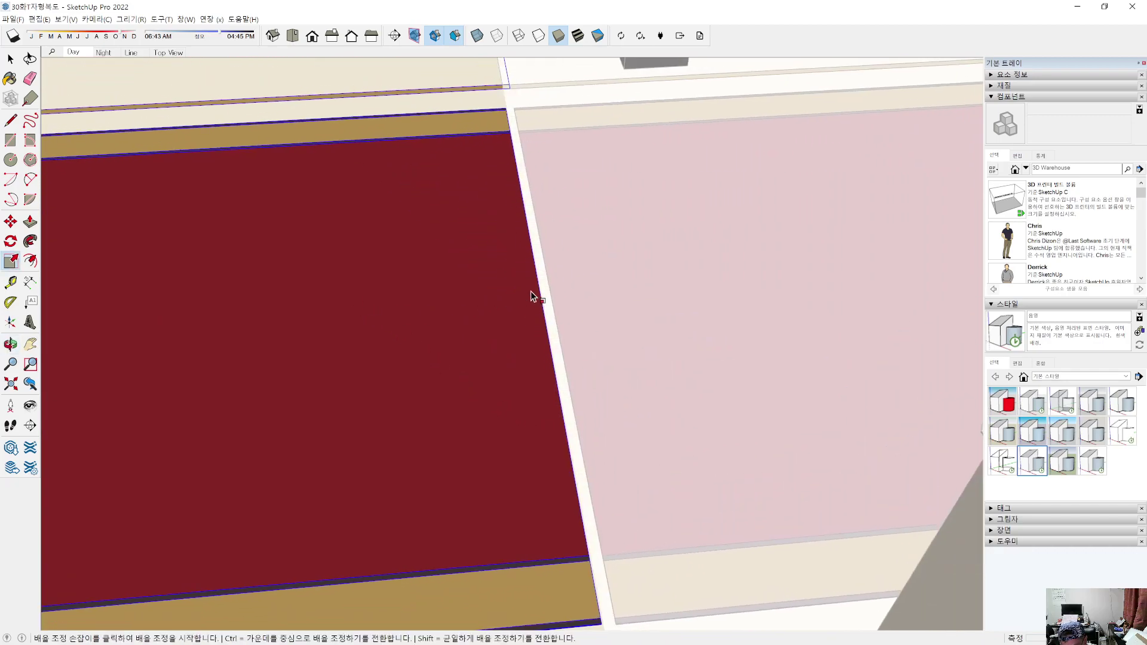
pyautogui.moveTo(558, 366); pyautogui.dragTo(579, 221, button='middle')
pyautogui.moveTo(589, 438); pyautogui.dragTo(559, 215, button='middle')
pyautogui.moveTo(650, 364); pyautogui.dragTo(605, 598, button='middle')
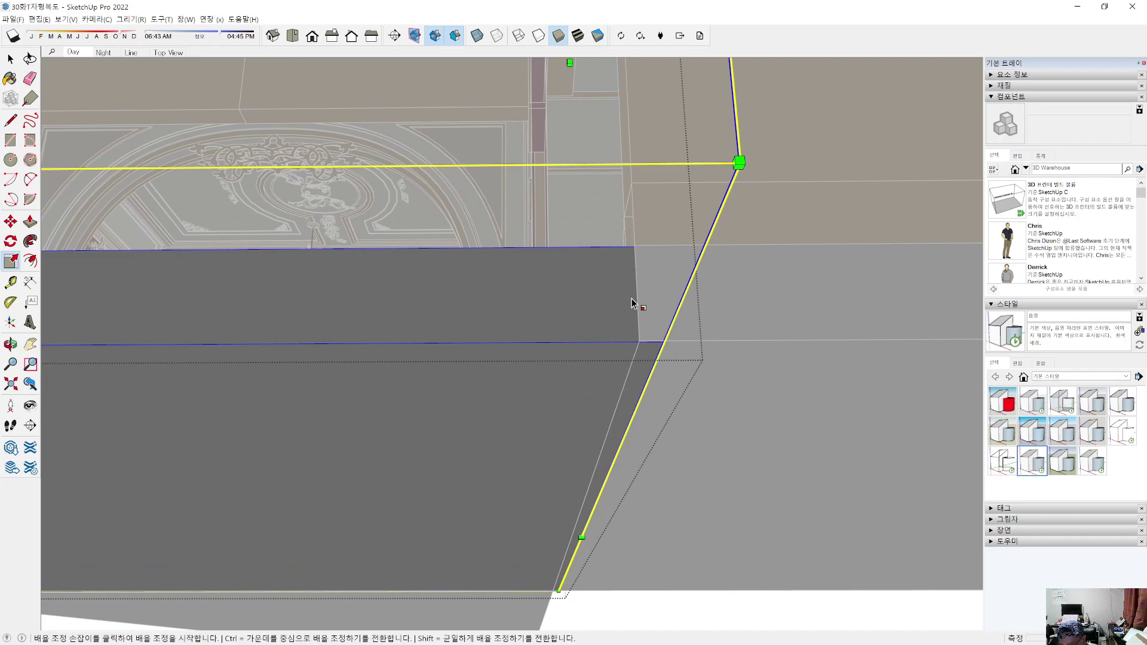
pyautogui.moveTo(510, 174); pyautogui.dragTo(530, 447, button='middle')
pyautogui.scroll(-10, 529, 446)
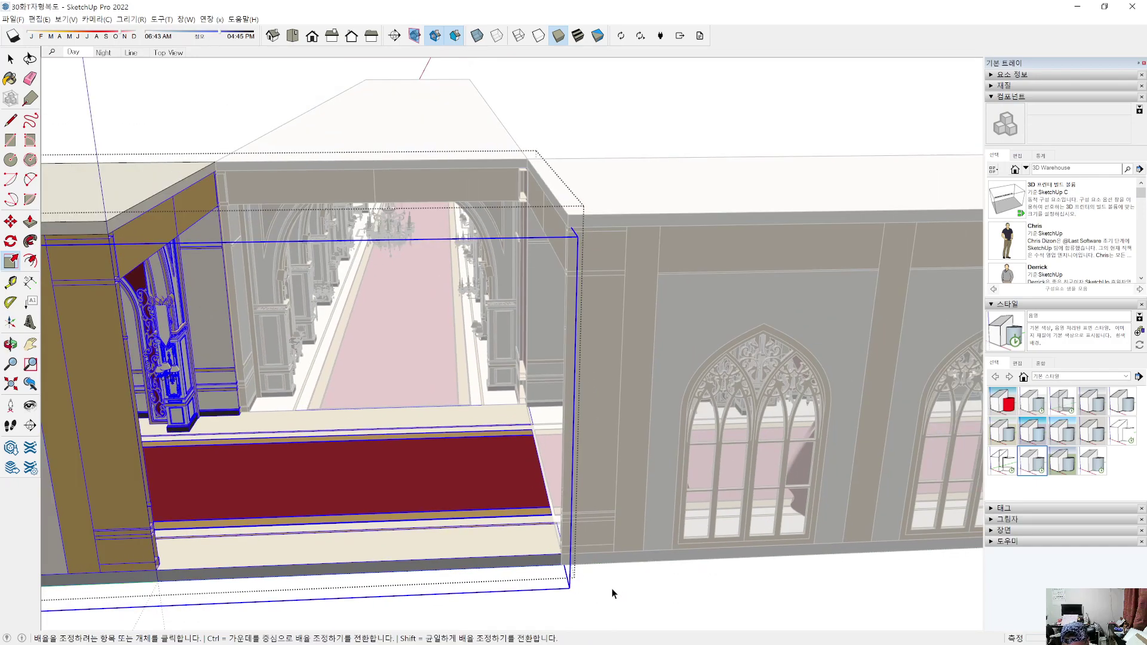
pyautogui.press('space')
pyautogui.click(615, 593)
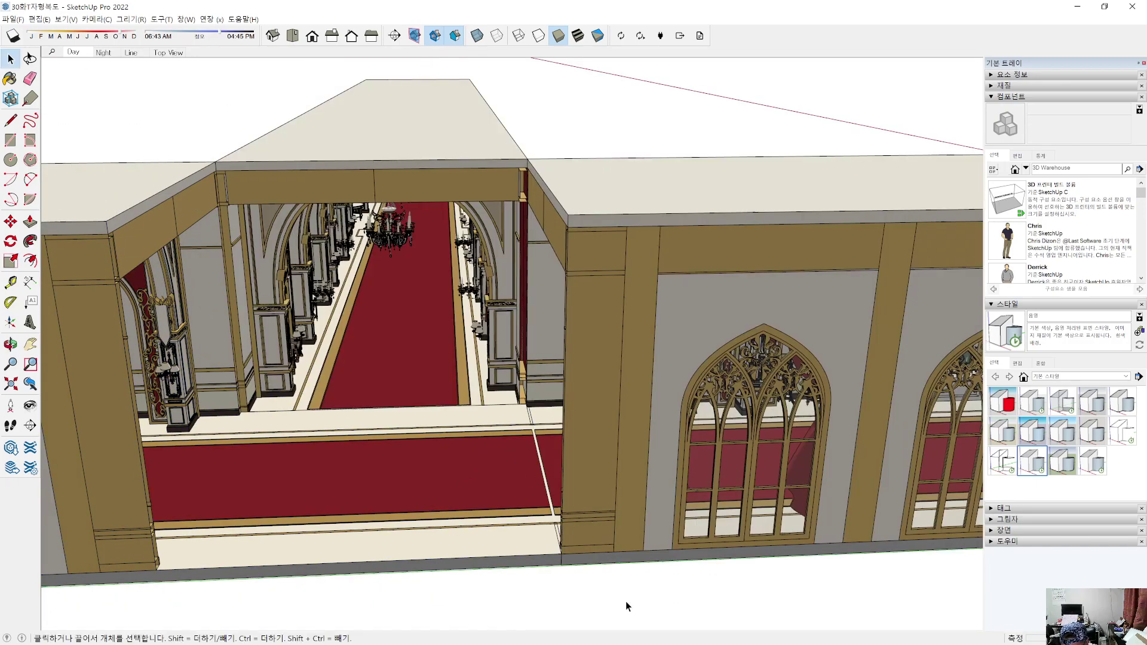
pyautogui.scroll(10, 496, 430)
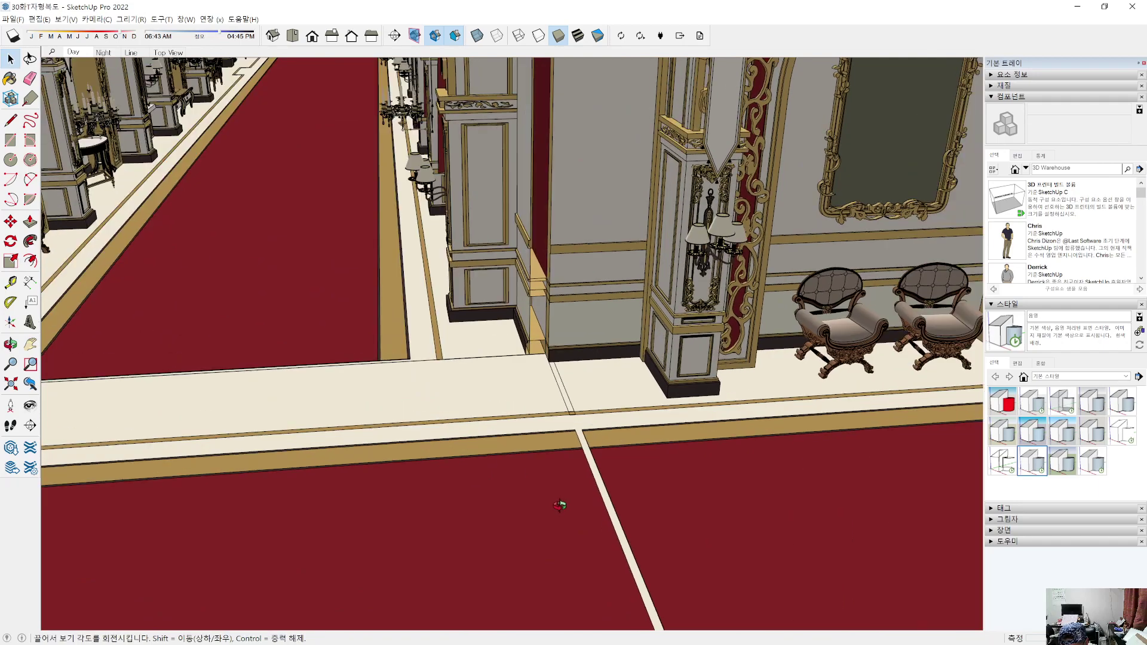
pyautogui.moveTo(673, 529); pyautogui.dragTo(559, 486, button='middle')
pyautogui.moveTo(625, 474); pyautogui.dragTo(503, 453, button='middle')
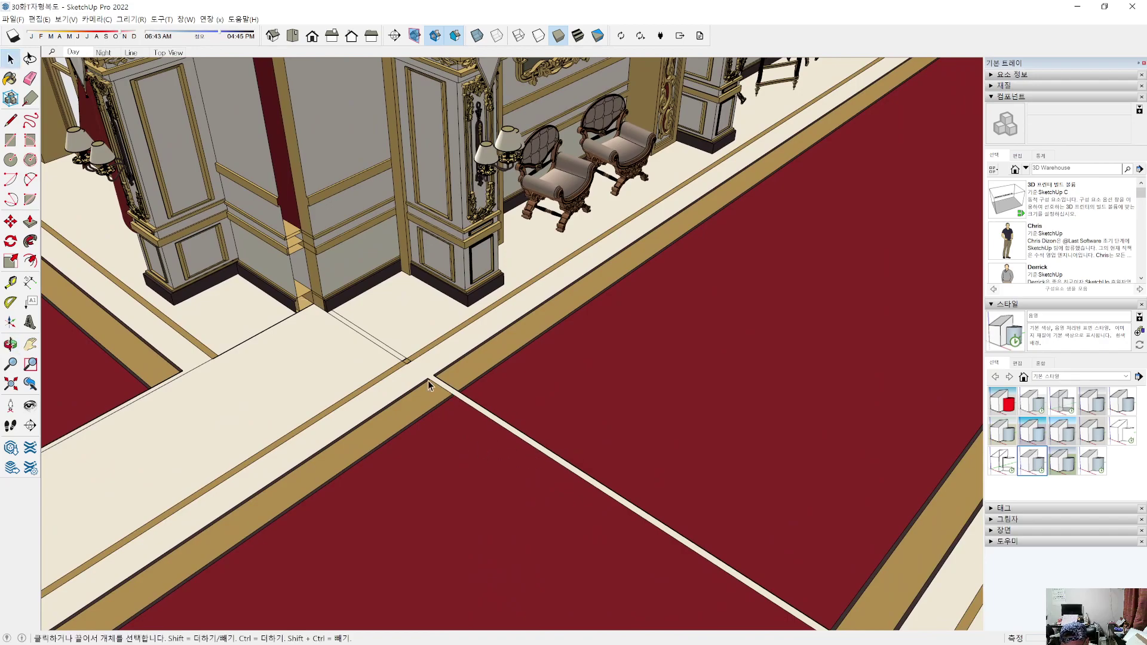
pyautogui.click(583, 433)
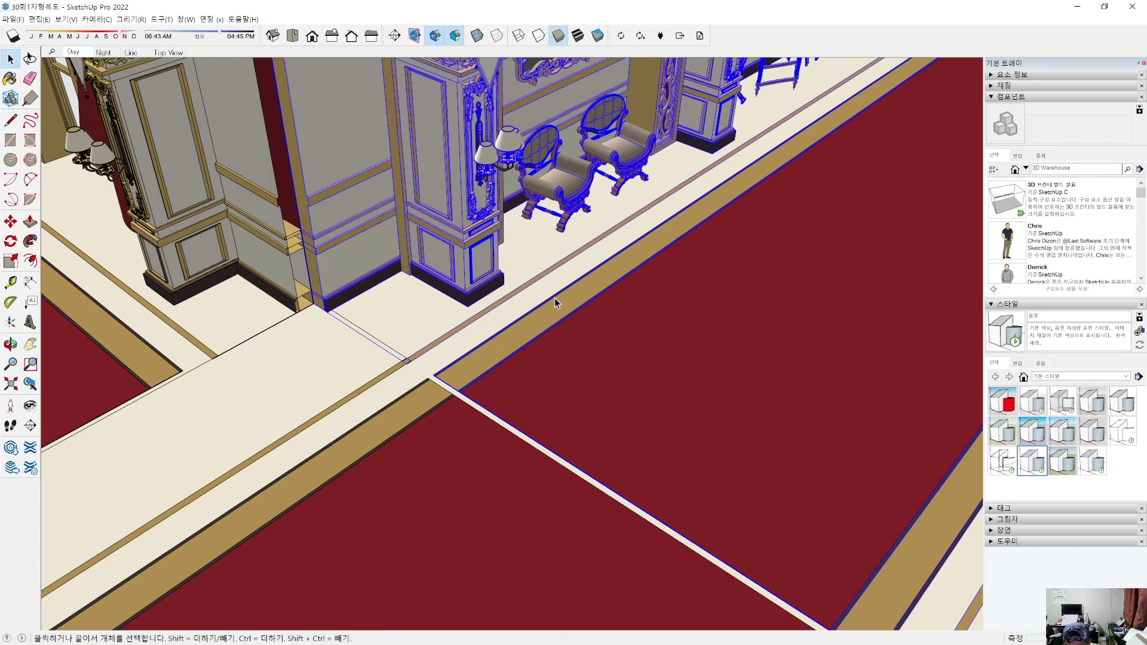
pyautogui.doubleClick(568, 389)
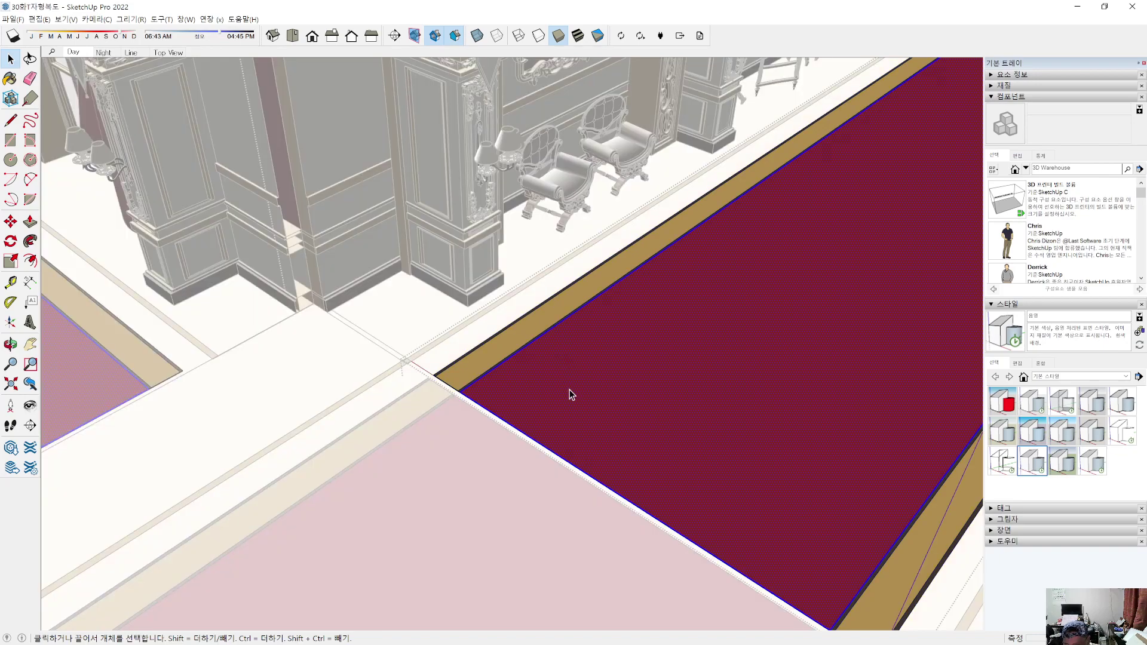
pyautogui.click(468, 372)
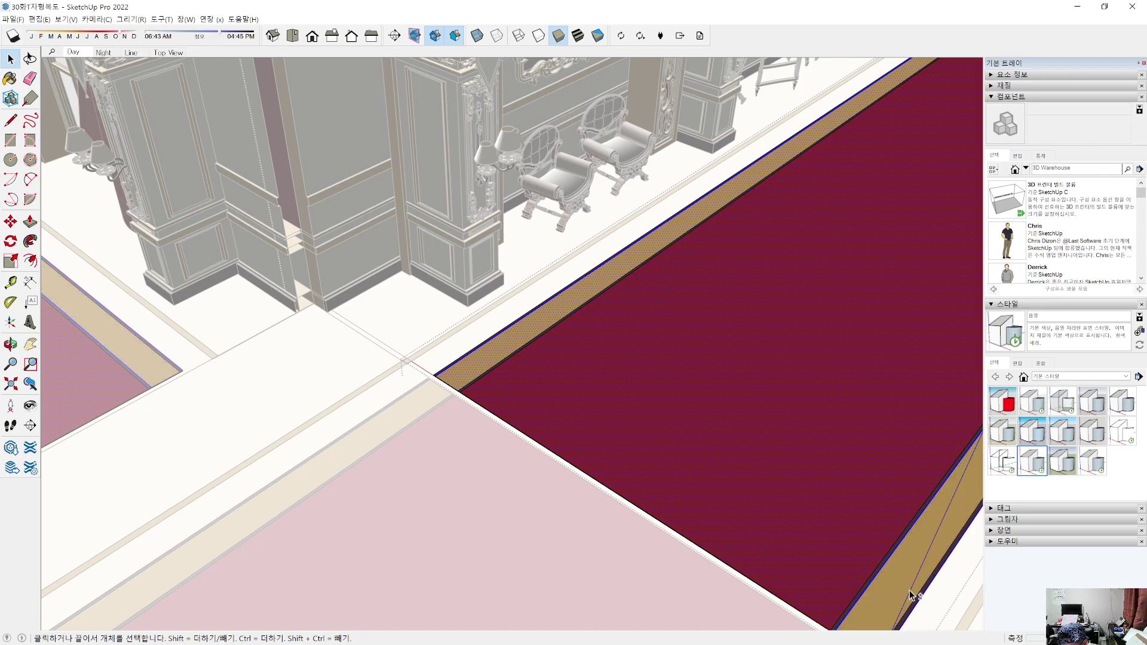
pyautogui.moveTo(862, 578); pyautogui.dragTo(723, 485, button='middle')
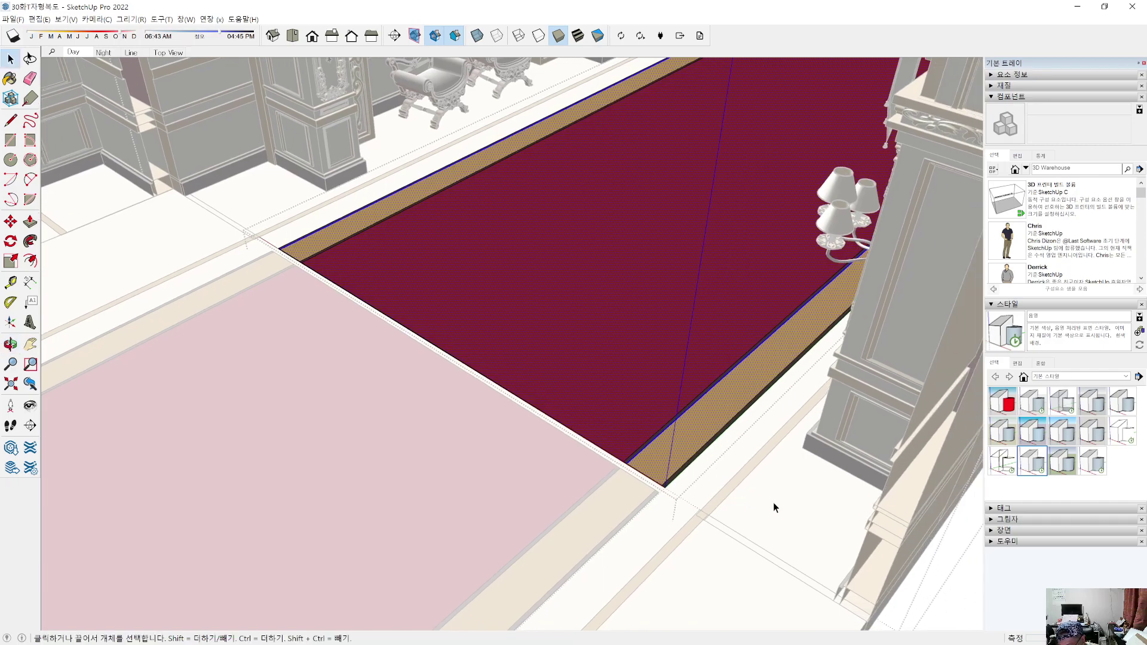
pyautogui.moveTo(725, 528); pyautogui.dragTo(615, 471, button='middle')
pyautogui.moveTo(499, 384); pyautogui.dragTo(382, 275, button='middle')
pyautogui.moveTo(439, 365); pyautogui.dragTo(421, 401, button='middle')
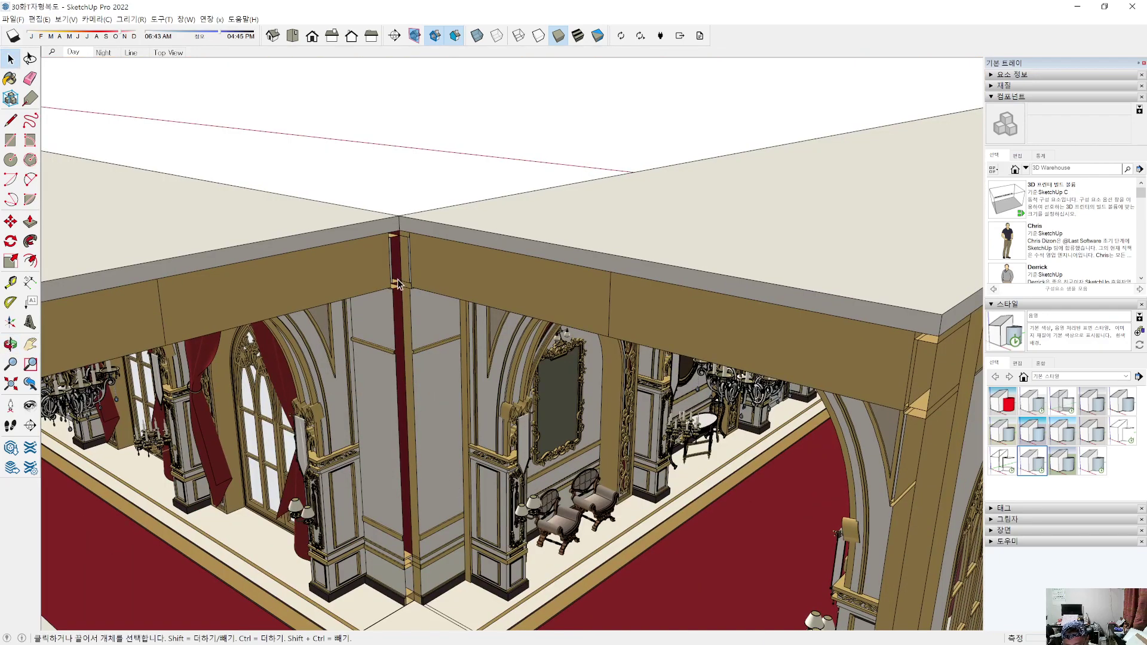
# Step: Move the right-hand wing about 115 mm toward the junction to close the gap beside the extended carpet
pyautogui.moveTo(475, 542); pyautogui.dragTo(449, 332, button='middle')
pyautogui.moveTo(454, 386); pyautogui.dragTo(657, 486, button='middle')
pyautogui.click(655, 500)
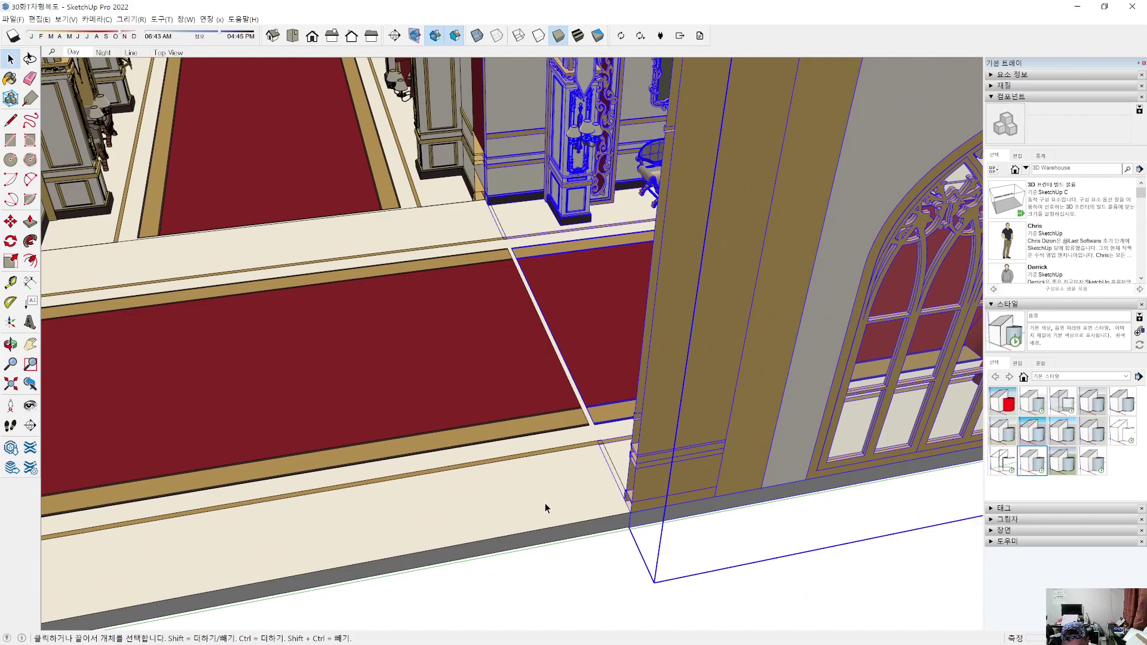
pyautogui.press('m')
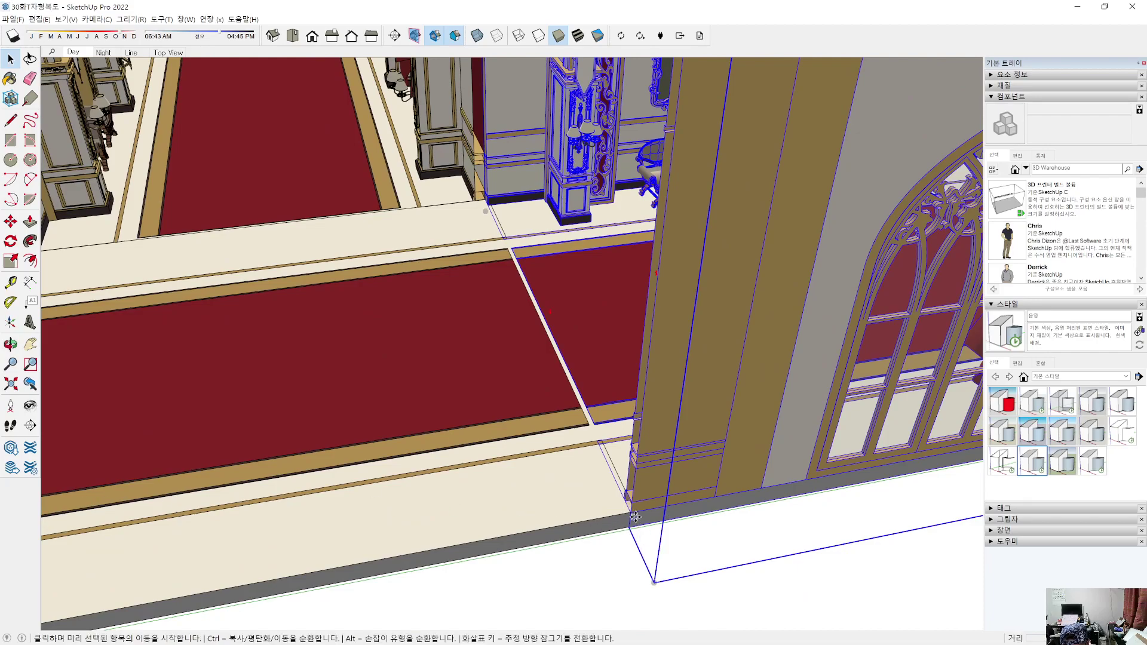
pyautogui.click(655, 583)
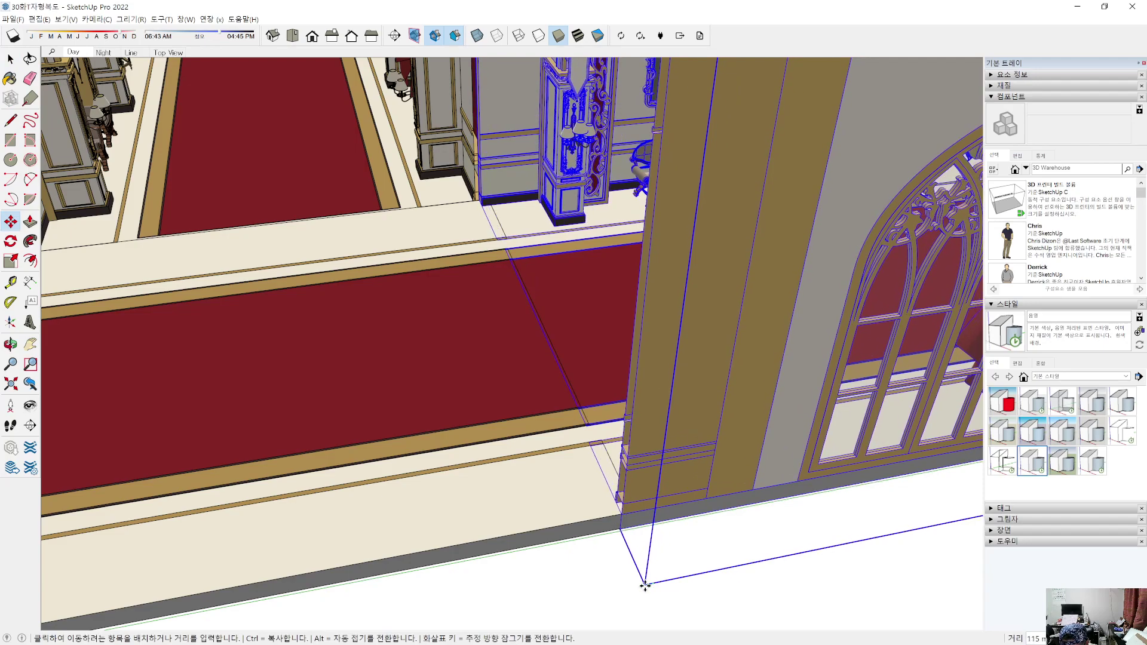
pyautogui.click(645, 585)
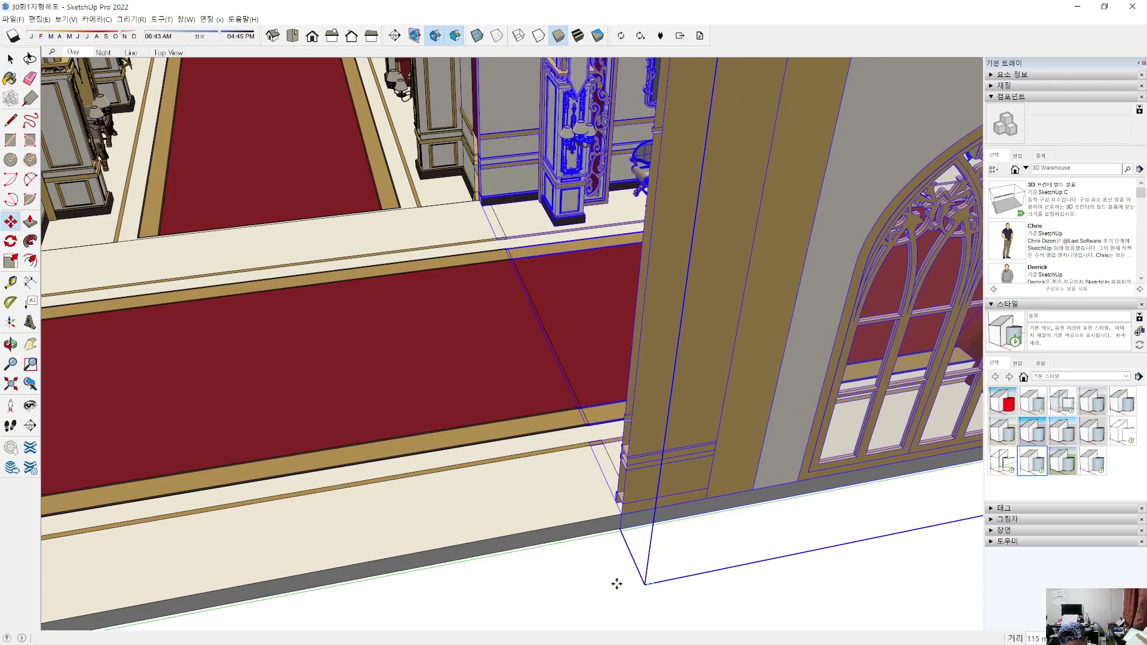
pyautogui.press('space')
pyautogui.click(555, 585)
pyautogui.scroll(-5, 558, 399)
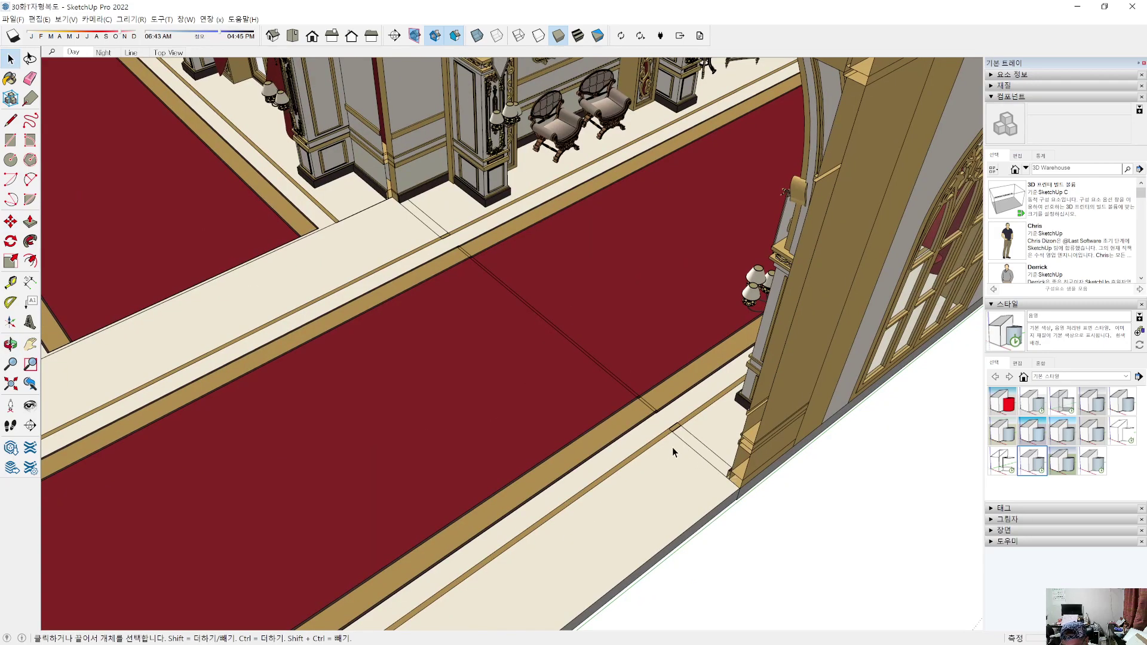
# Step: Examine the floor joint, the wall corner beside the branch and the open ceiling above the junction
pyautogui.scroll(-2, 705, 430)
pyautogui.moveTo(713, 423); pyautogui.dragTo(461, 404, button='middle')
pyautogui.moveTo(376, 359); pyautogui.dragTo(443, 461, button='middle')
pyautogui.scroll(8, 593, 269)
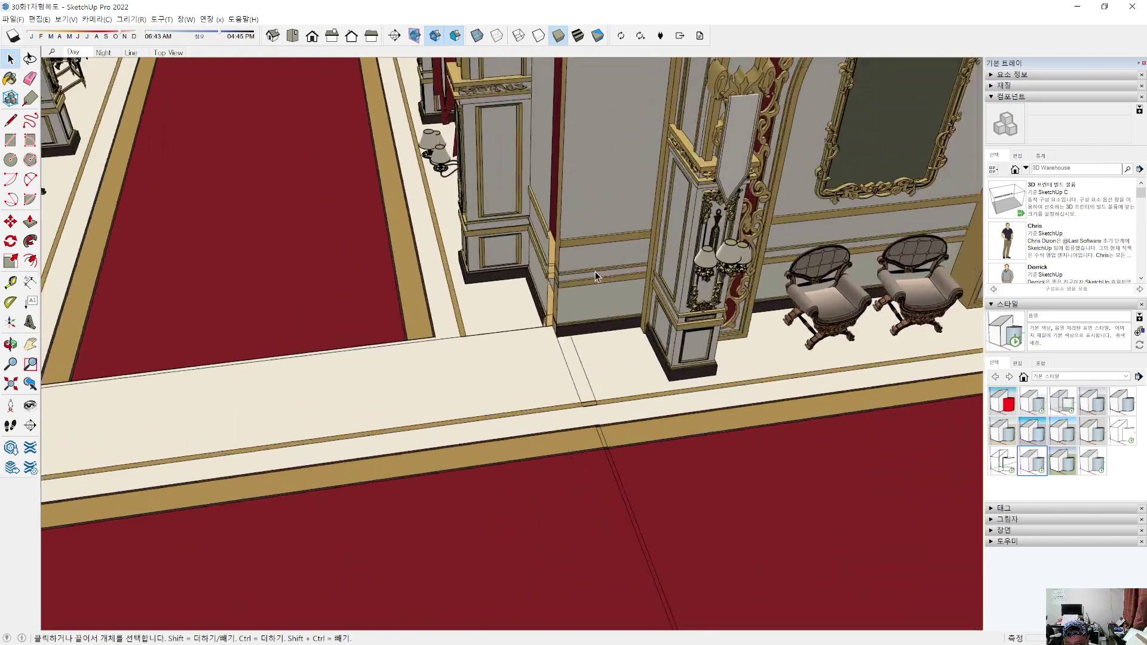
pyautogui.scroll(-5, 498, 219)
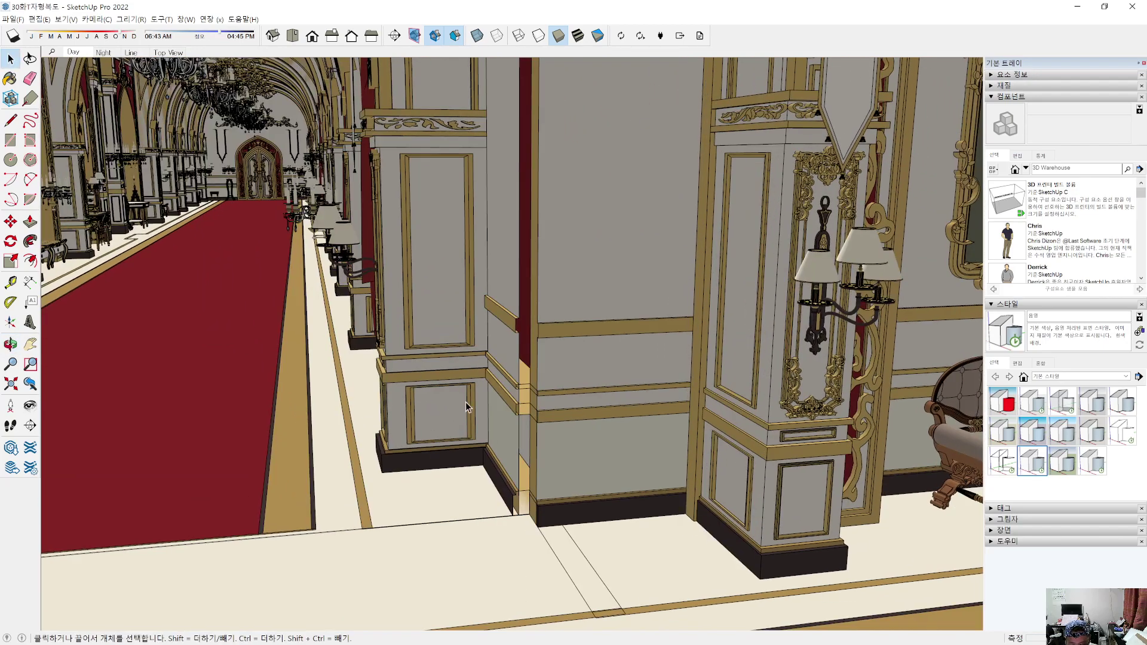
pyautogui.moveTo(594, 543); pyautogui.dragTo(695, 465, button='middle')
pyautogui.scroll(-6, 695, 466)
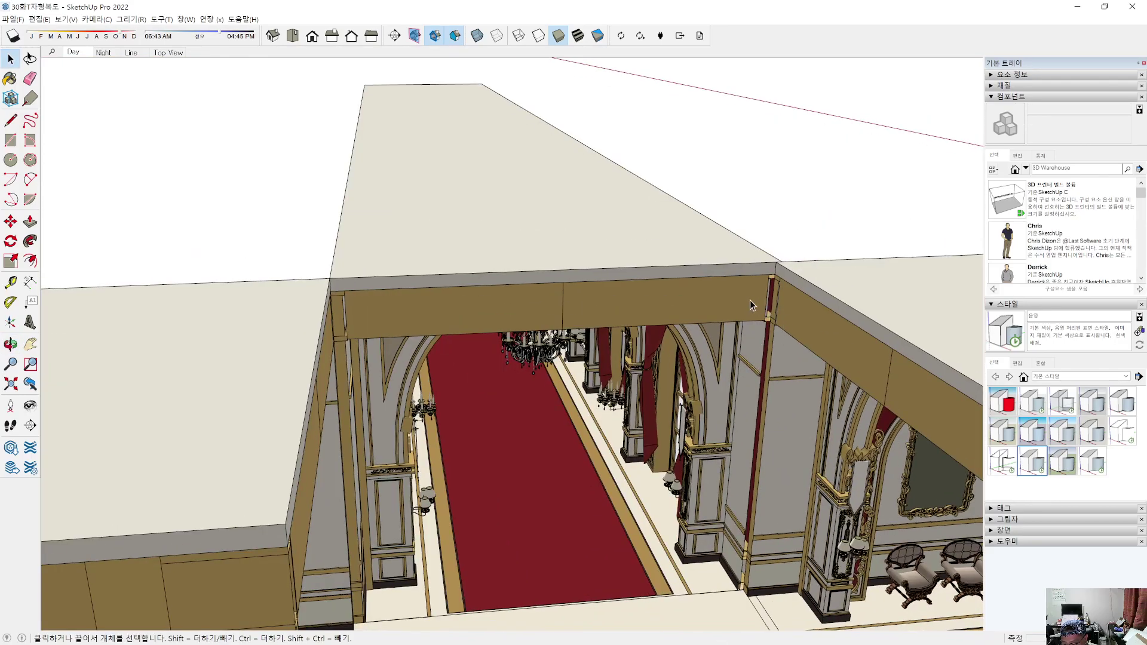
pyautogui.keyDown('shift'); pyautogui.moveTo(675, 578); pyautogui.dragTo(642, 334, button='middle'); pyautogui.keyUp('shift')
pyautogui.keyDown('shift'); pyautogui.moveTo(544, 501); pyautogui.dragTo(551, 451, button='middle'); pyautogui.keyUp('shift')
pyautogui.scroll(-5, 467, 407)
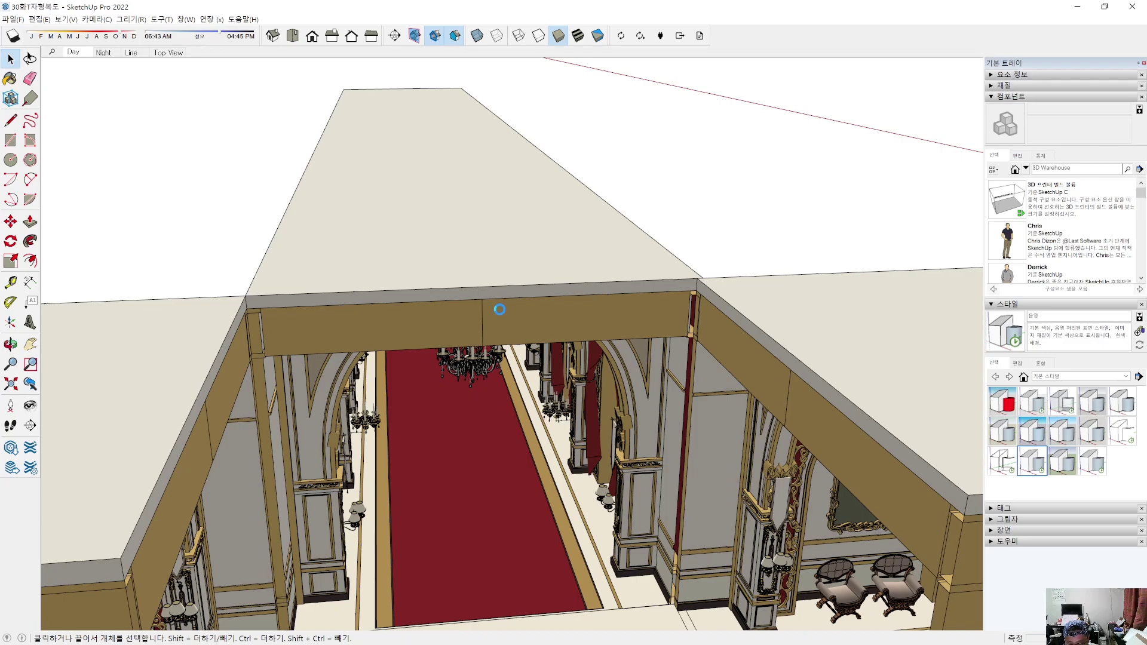
pyautogui.keyDown('shift'); pyautogui.moveTo(499, 310); pyautogui.dragTo(163, 152, button='middle'); pyautogui.keyUp('shift')
# Step: Scale the left-hand wing's ceiling slab lengthwise across the open junction to the opposite wing's ceiling
pyautogui.moveTo(267, 310); pyautogui.dragTo(186, 343, button='middle')
pyautogui.click(106, 320)
pyautogui.doubleClick(172, 371)
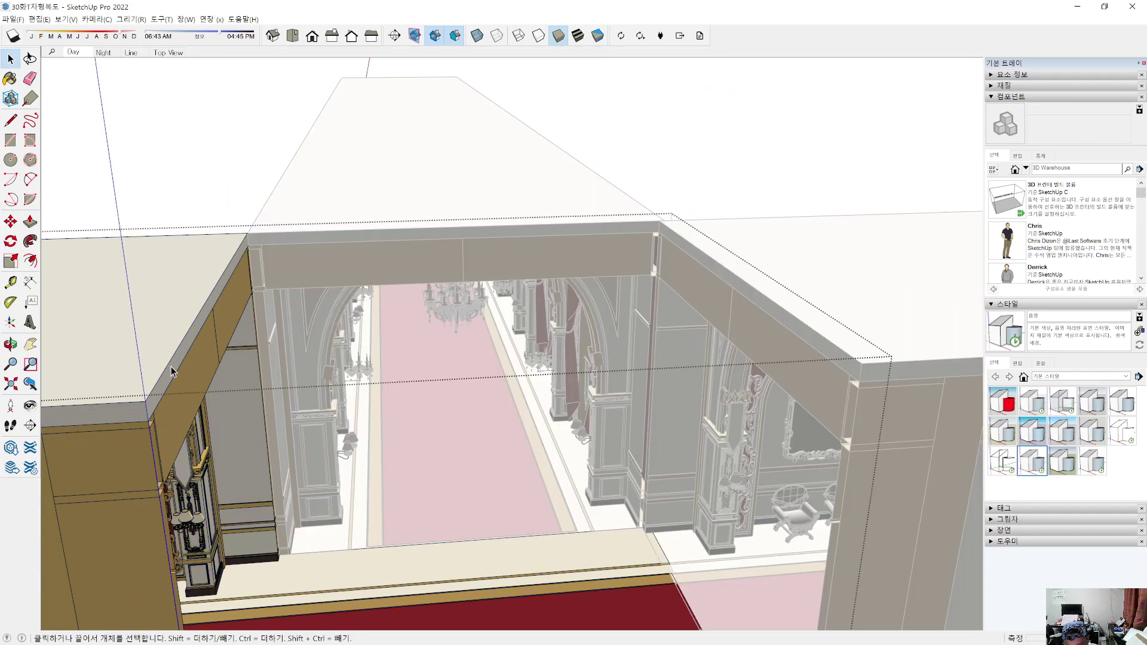
pyautogui.click(173, 371)
pyautogui.scroll(3, 205, 325)
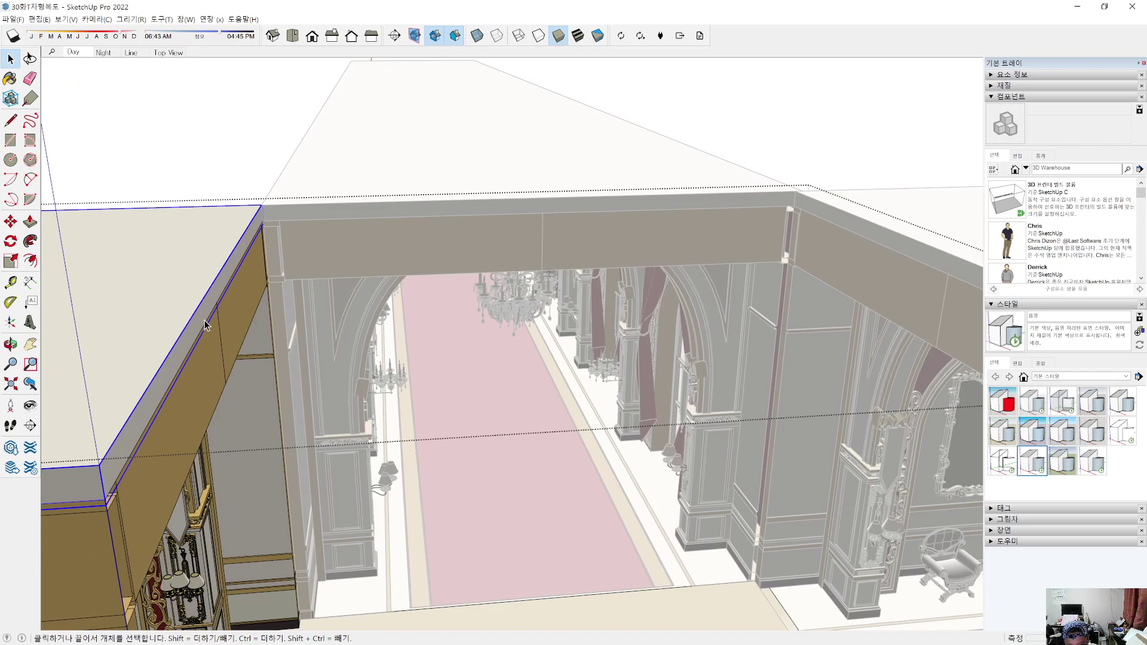
pyautogui.press('s')
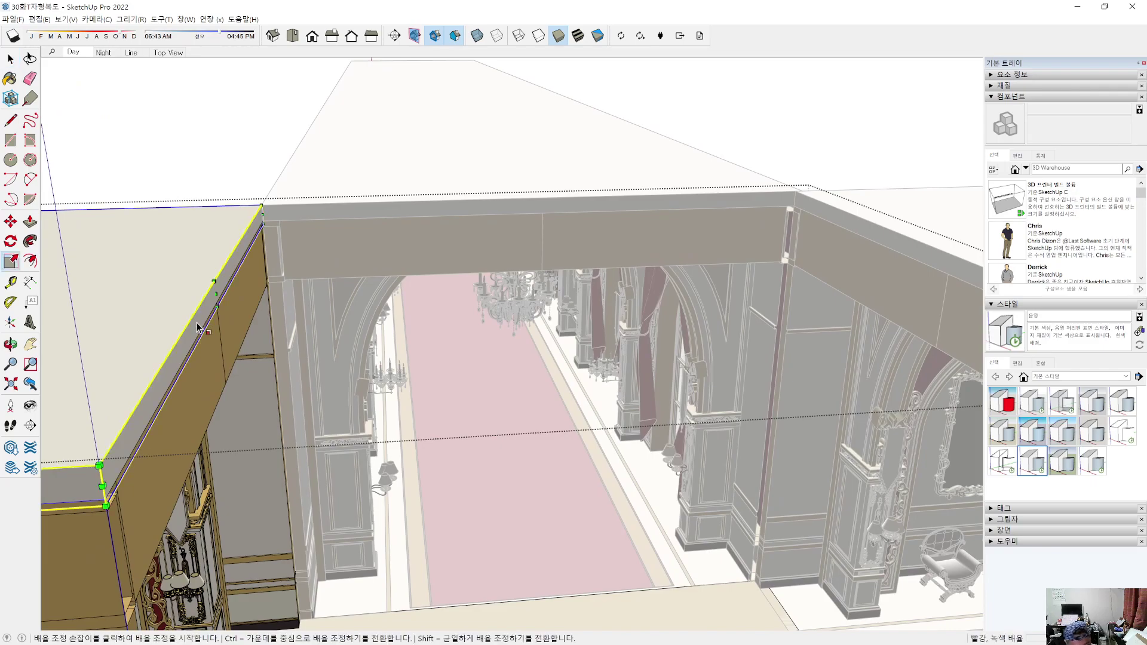
pyautogui.click(214, 293)
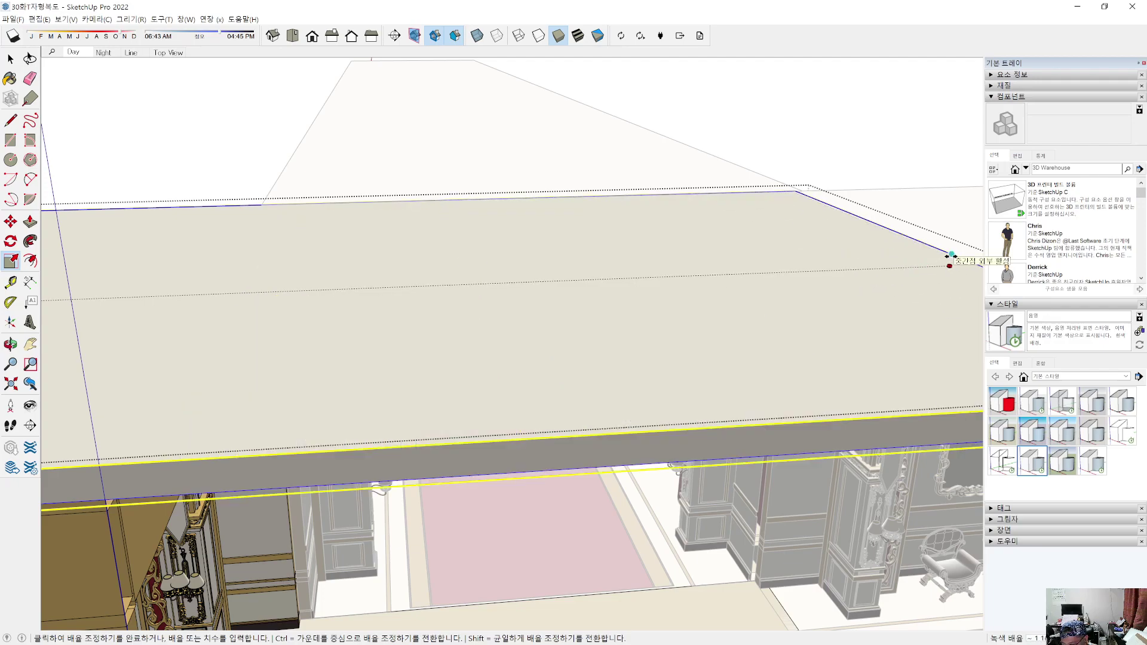
pyautogui.click(950, 257)
pyautogui.press('space')
# Step: Examine the floor and wall joints where the branch corridor meets the extended carpet at the junction
pyautogui.moveTo(804, 319); pyautogui.dragTo(476, 194, button='middle')
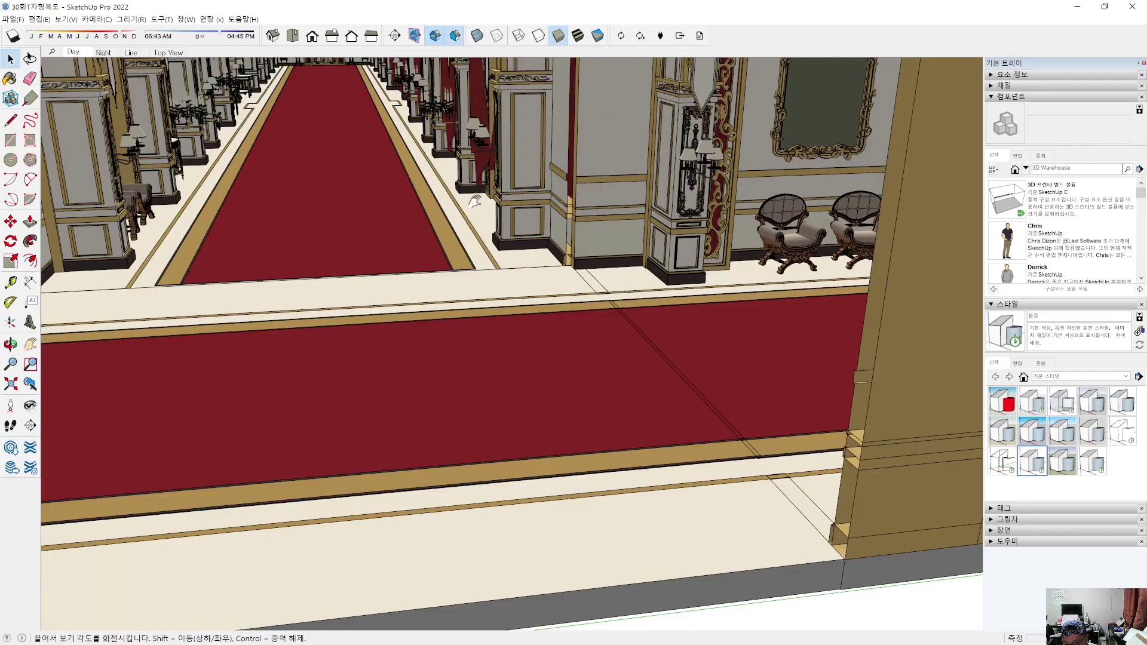
pyautogui.scroll(-7, 541, 292)
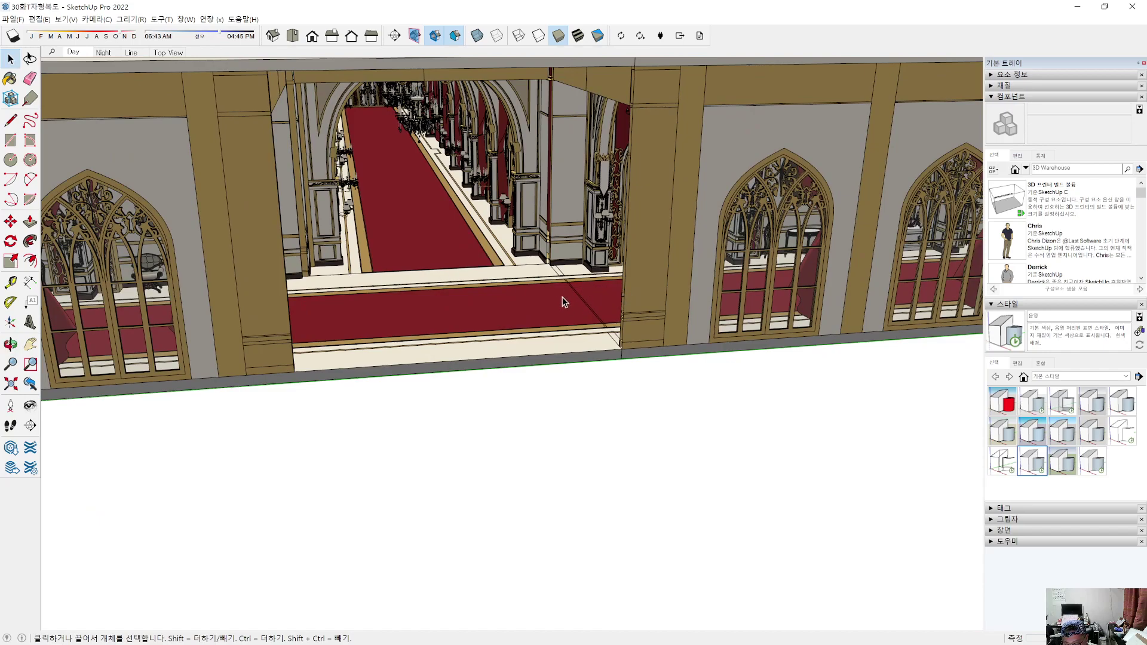
pyautogui.scroll(4, 442, 243)
pyautogui.scroll(5, 291, 249)
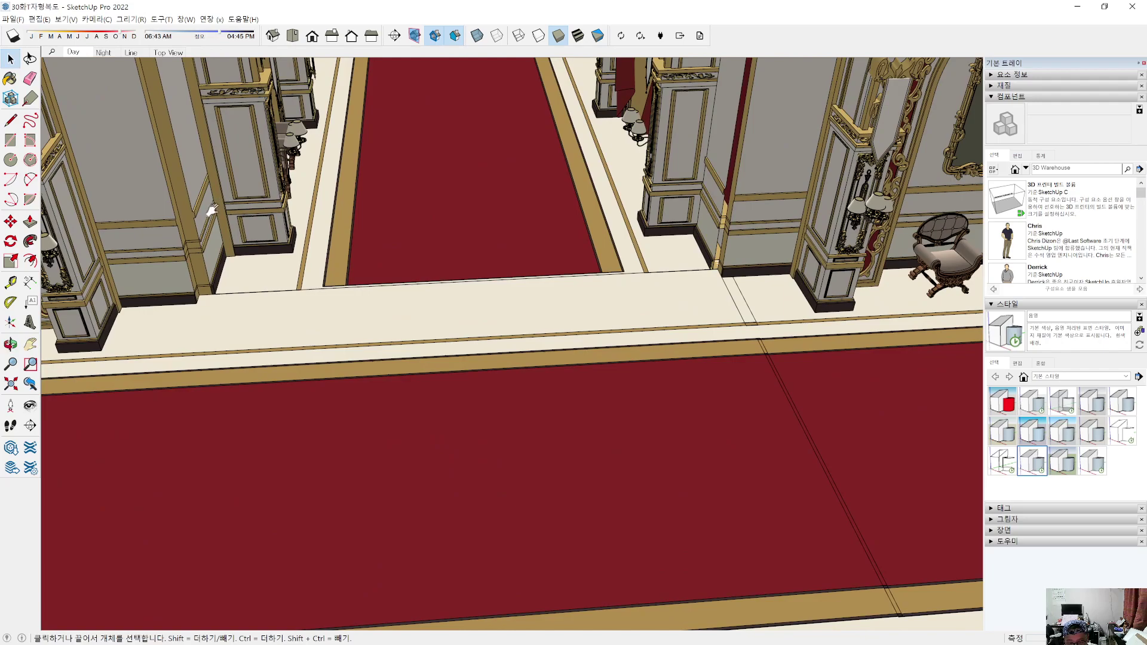
pyautogui.keyDown('shift'); pyautogui.moveTo(212, 210); pyautogui.dragTo(250, 311, button='middle'); pyautogui.keyUp('shift')
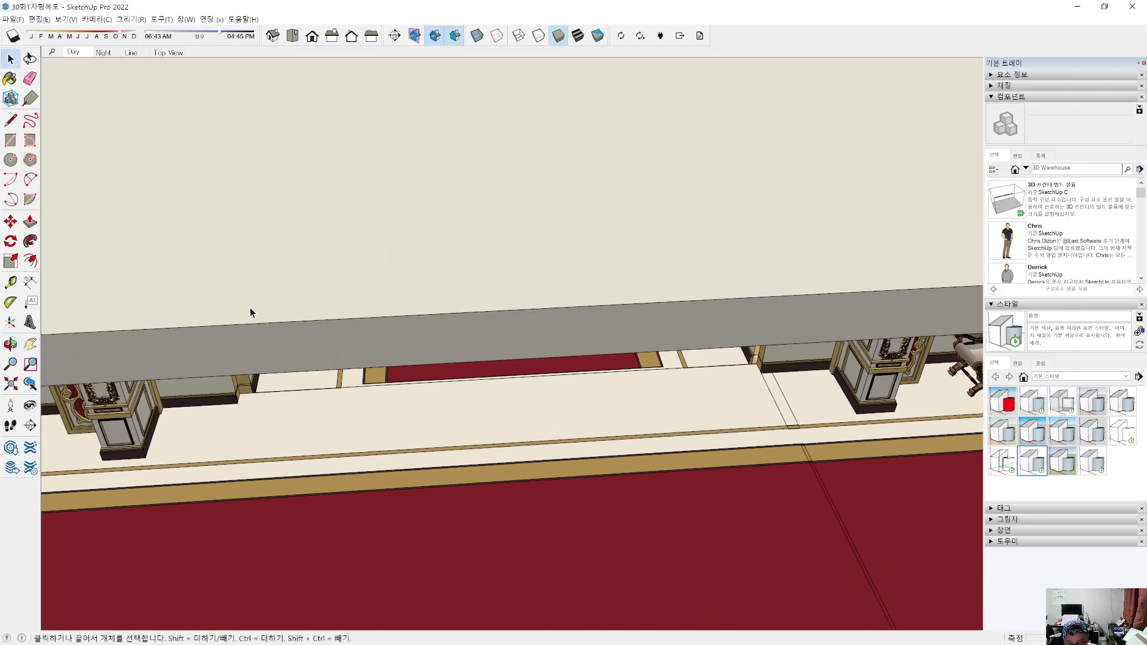
pyautogui.scroll(3, 272, 457)
pyautogui.keyDown('shift'); pyautogui.moveTo(276, 354); pyautogui.dragTo(297, 409, button='middle'); pyautogui.keyUp('shift')
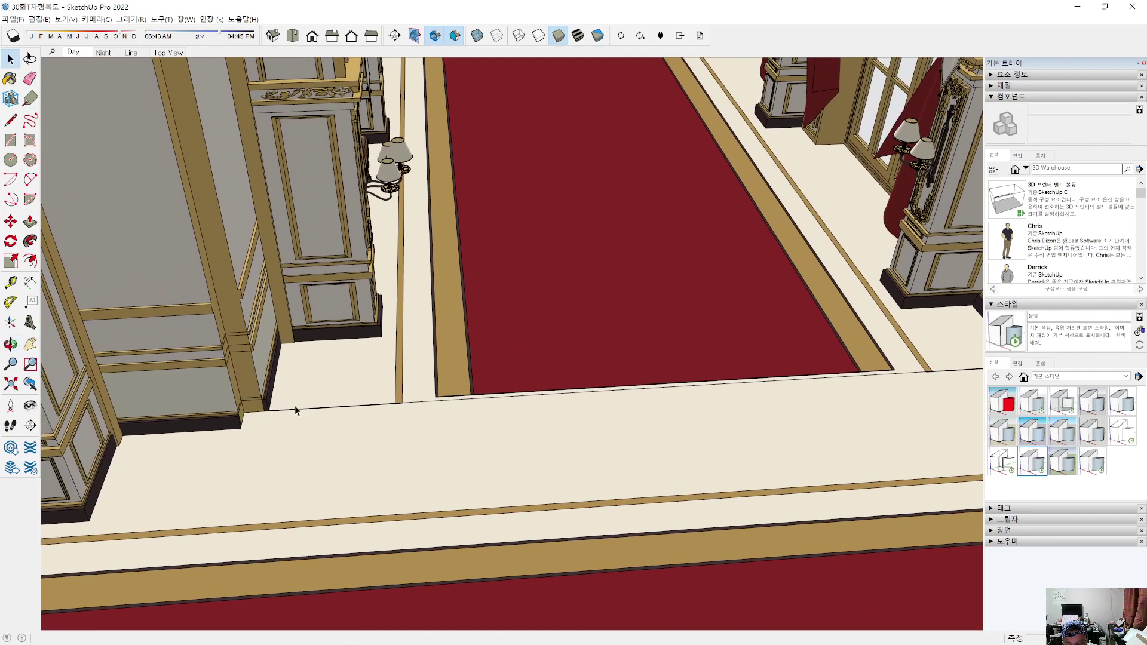
# Step: Select the whole branch corridor and move it about 219 mm toward the junction so its walls overlap the cross corridor's wall ends
pyautogui.hotkey('ctrl', 'a')
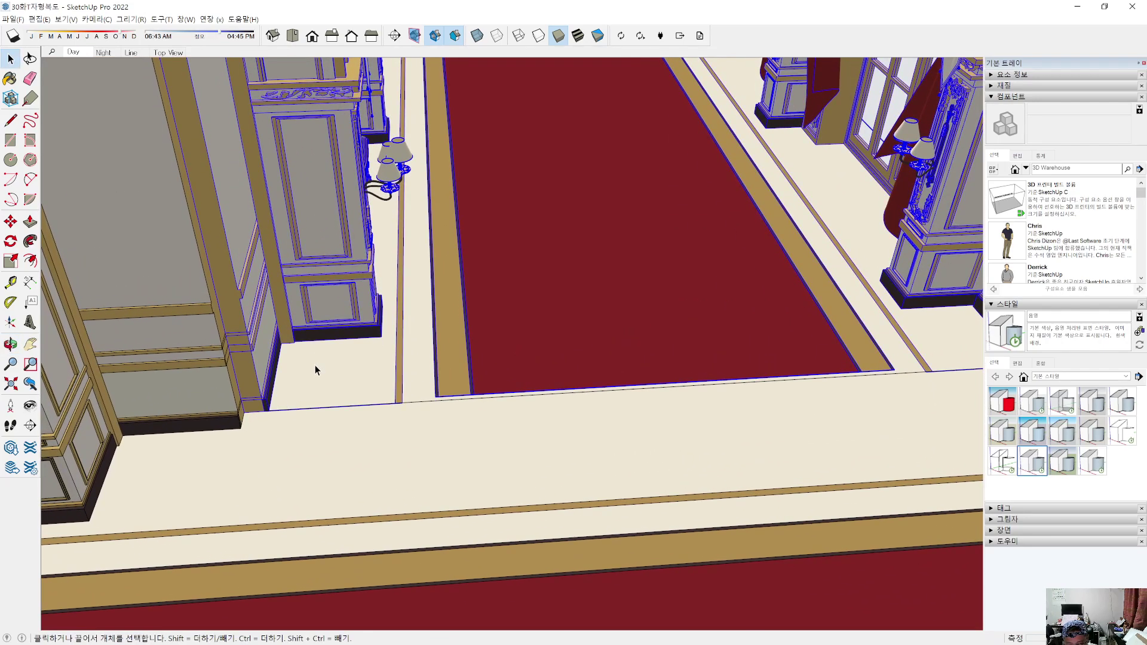
pyautogui.keyDown('shift'); pyautogui.moveTo(565, 376); pyautogui.dragTo(244, 382, button='middle'); pyautogui.keyUp('shift')
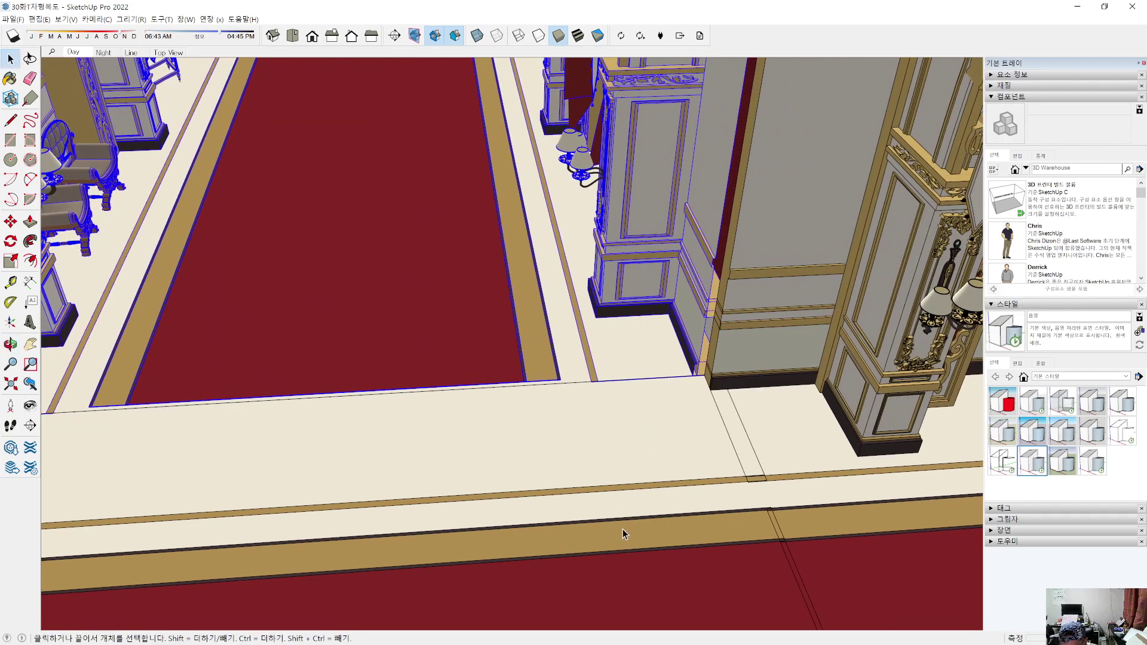
pyautogui.scroll(-6, 573, 318)
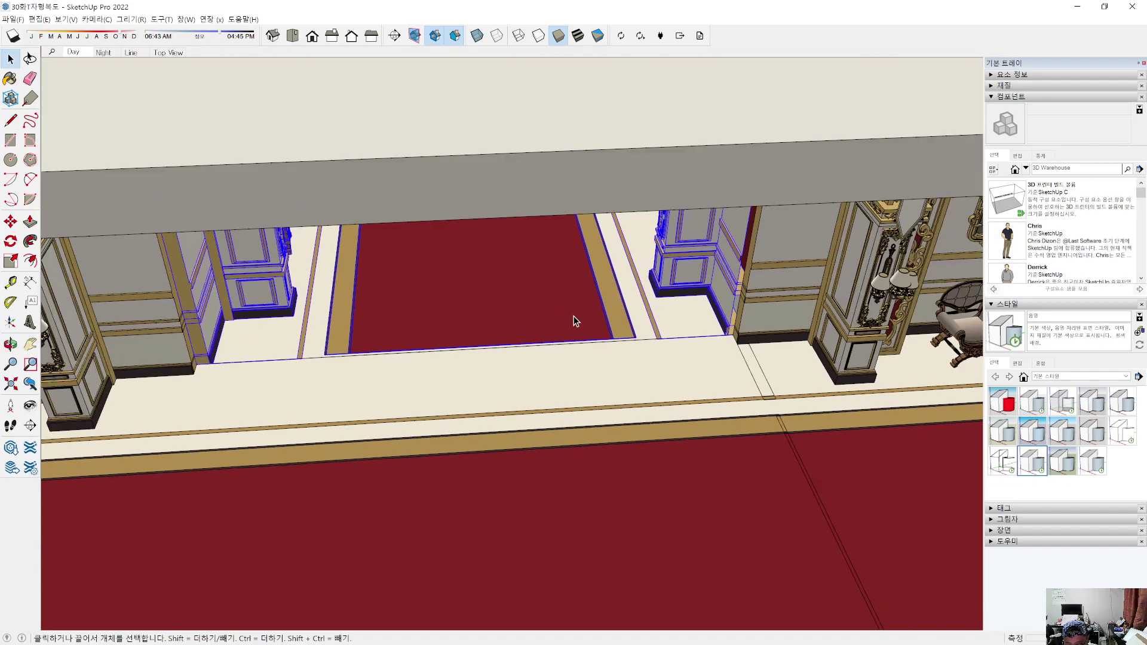
pyautogui.scroll(1, 569, 321)
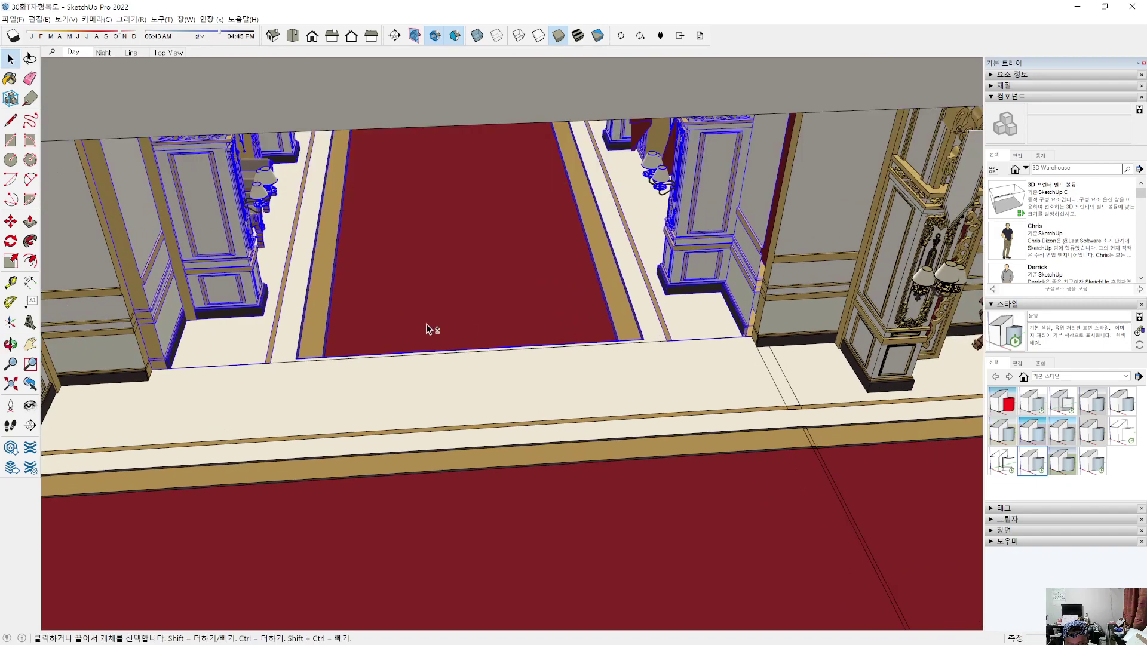
pyautogui.keyDown('shift'); pyautogui.moveTo(427, 325); pyautogui.dragTo(507, 332, button='middle'); pyautogui.keyUp('shift')
pyautogui.scroll(2, 507, 332)
pyautogui.press('space')
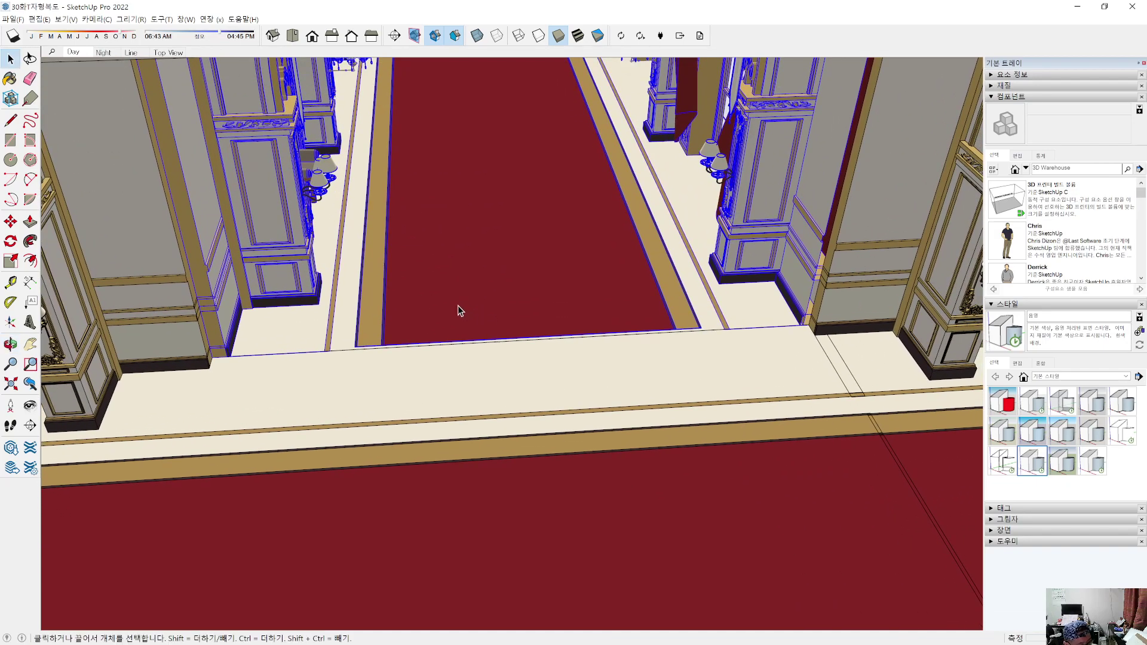
pyautogui.press('m')
pyautogui.click(457, 303)
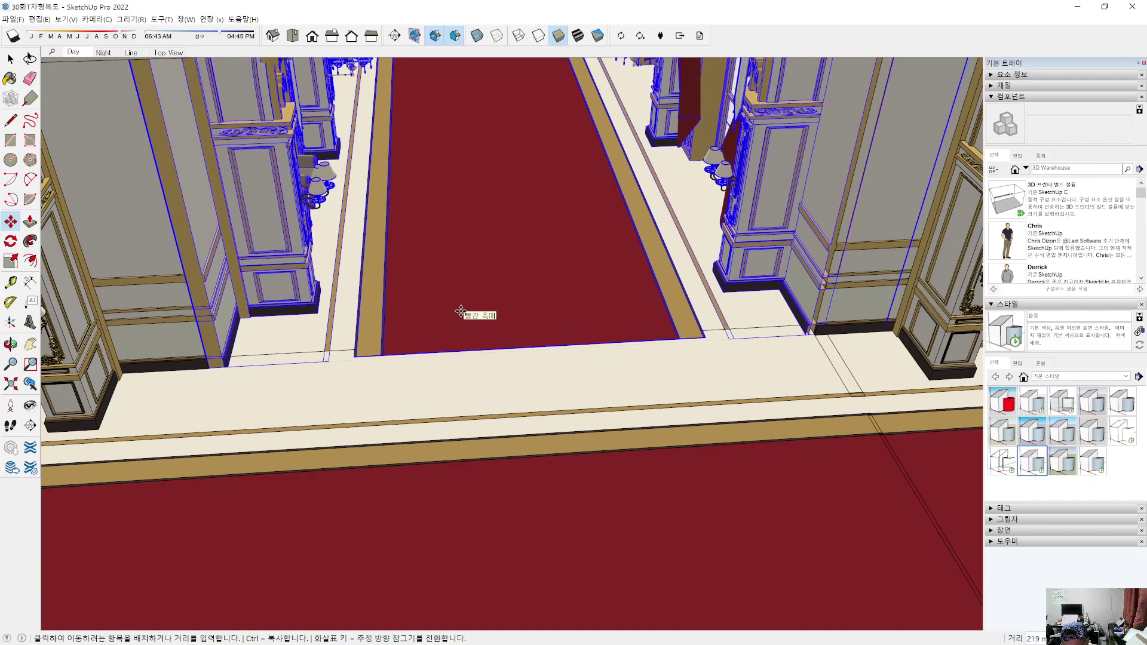
pyautogui.click(461, 311)
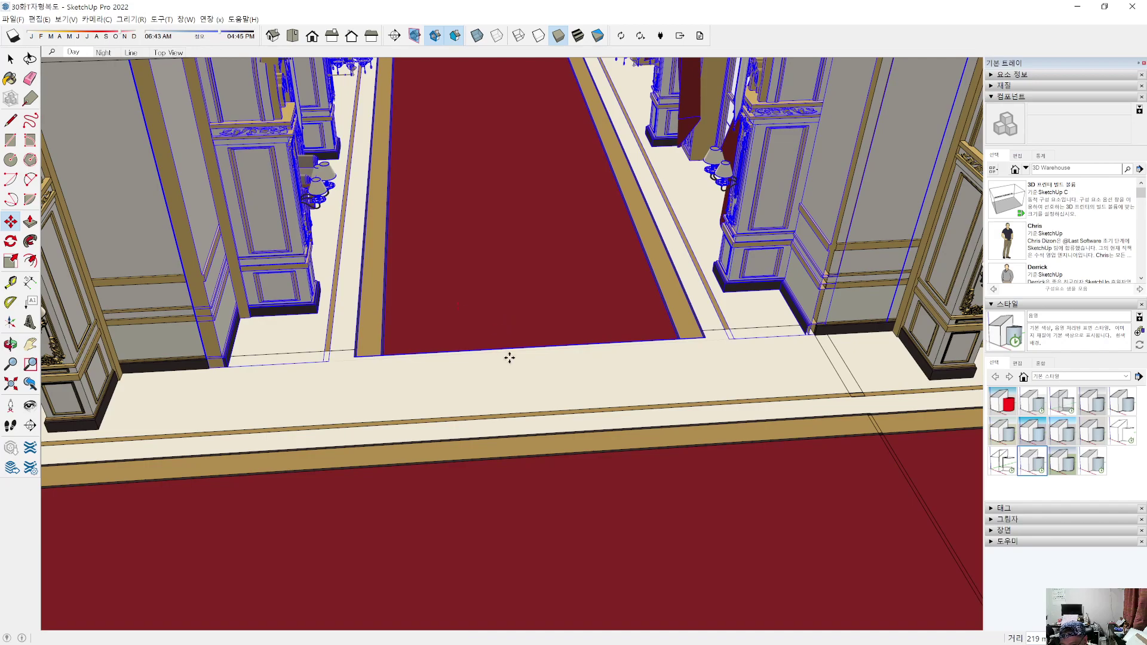
pyautogui.press('space')
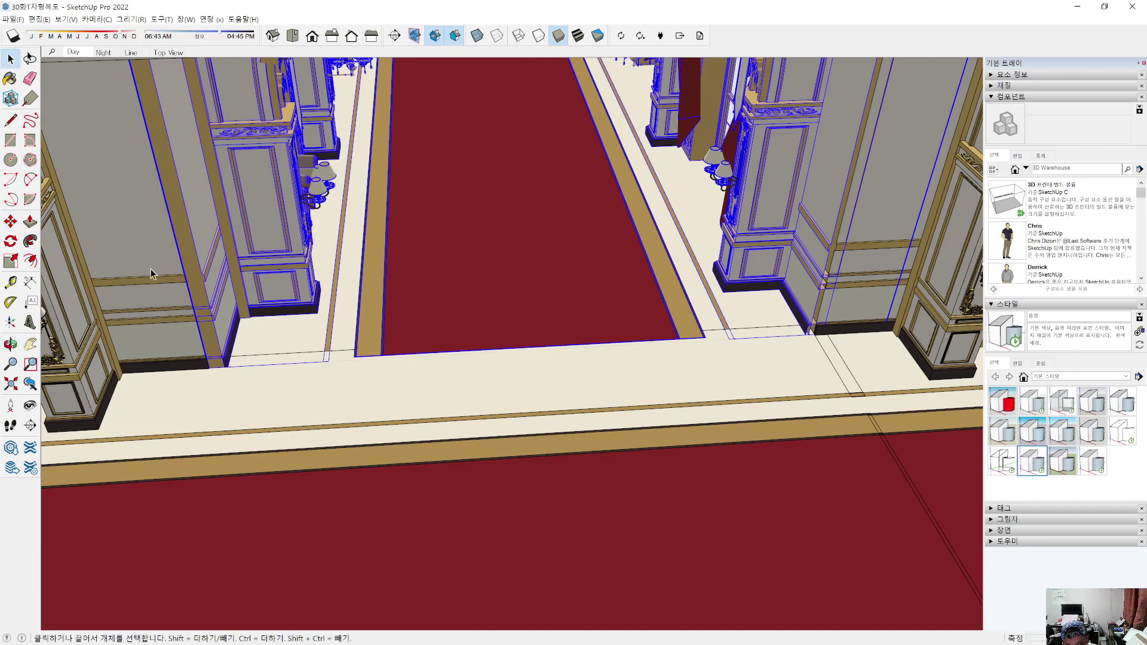
pyautogui.scroll(-5, 402, 371)
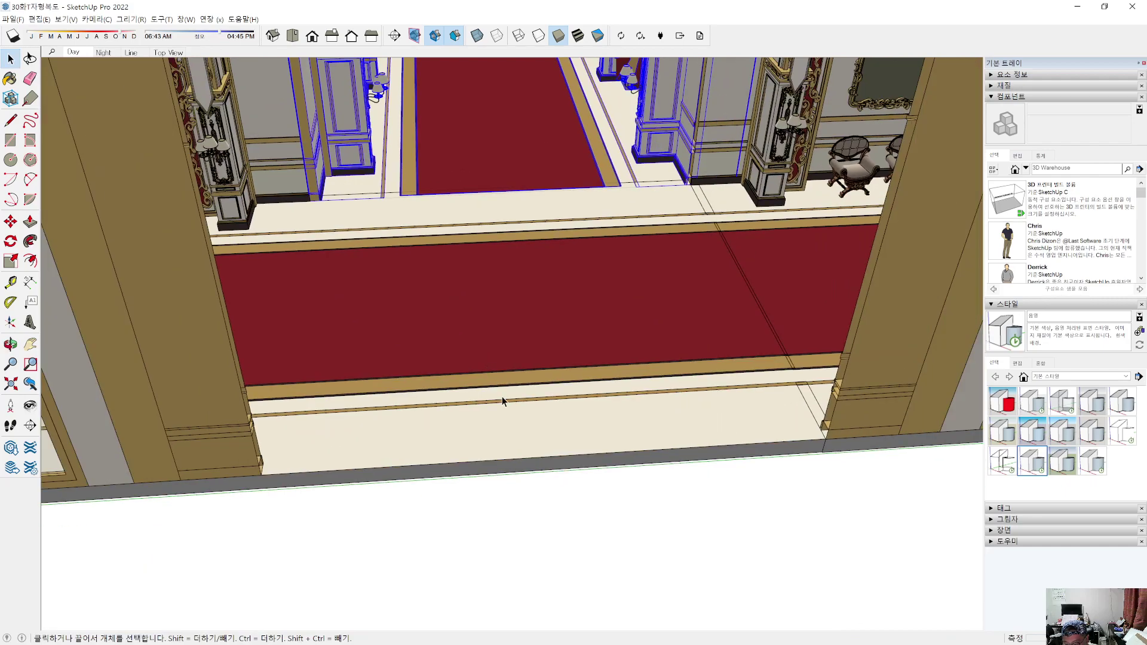
# Step: Move the corridor section beside the crossing about 71 mm so its baseboard corner meets the adjoining corridor's wall corner
pyautogui.click(578, 543)
pyautogui.scroll(5, 410, 321)
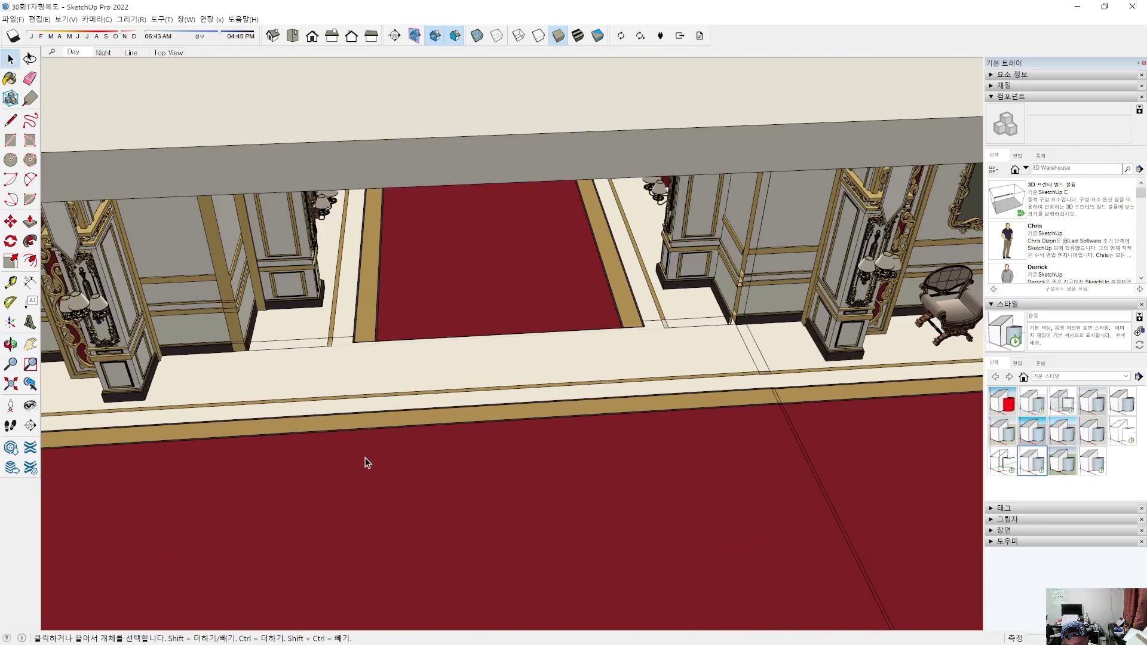
pyautogui.moveTo(366, 457); pyautogui.dragTo(412, 490, button='middle')
pyautogui.keyDown('shift'); pyautogui.moveTo(756, 457); pyautogui.dragTo(731, 302, button='middle'); pyautogui.keyUp('shift')
pyautogui.scroll(4, 693, 404)
pyautogui.scroll(-3, 657, 504)
pyautogui.moveTo(661, 505); pyautogui.dragTo(412, 290, button='middle')
pyautogui.click(714, 536)
pyautogui.keyDown('shift'); pyautogui.moveTo(412, 290); pyautogui.dragTo(215, 338); pyautogui.keyUp('shift')
pyautogui.scroll(-5, 403, 357)
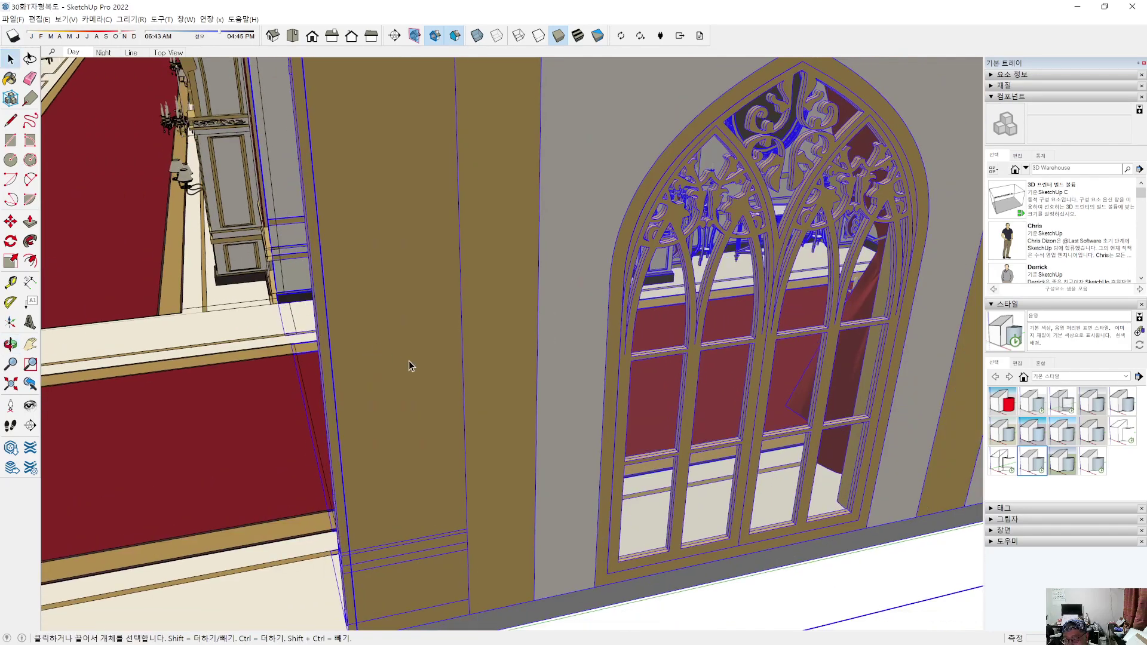
pyautogui.keyDown('shift'); pyautogui.moveTo(483, 112); pyautogui.dragTo(534, 161, button='middle'); pyautogui.keyUp('shift')
pyautogui.scroll(8, 345, 317)
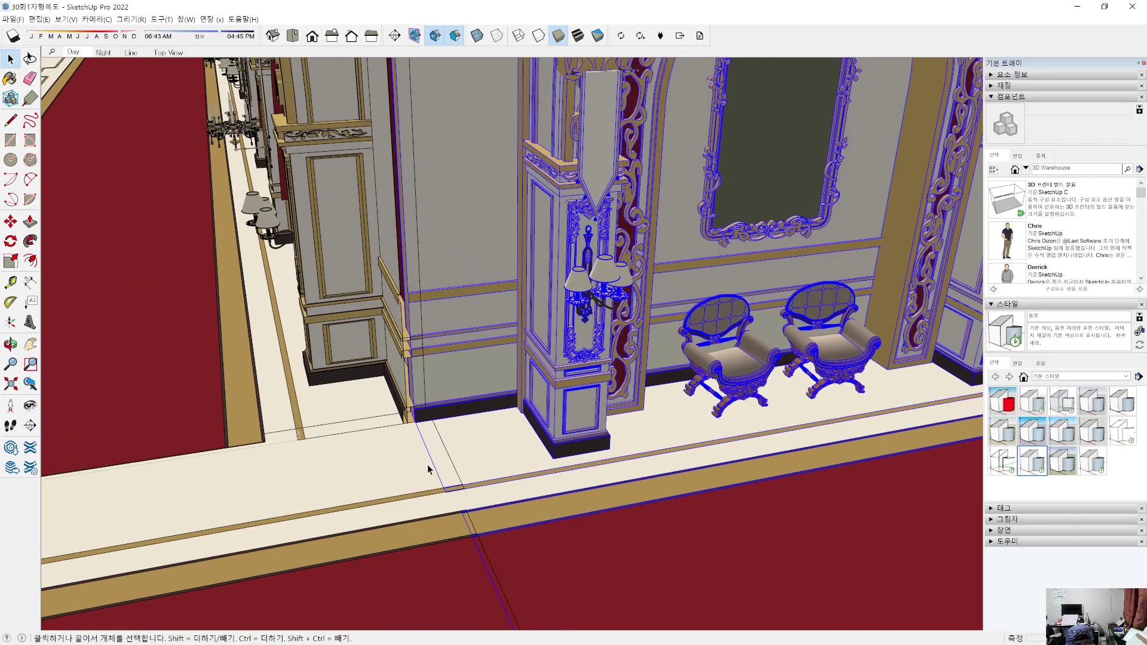
pyautogui.scroll(3, 424, 421)
pyautogui.moveTo(376, 423); pyautogui.dragTo(462, 392, button='middle')
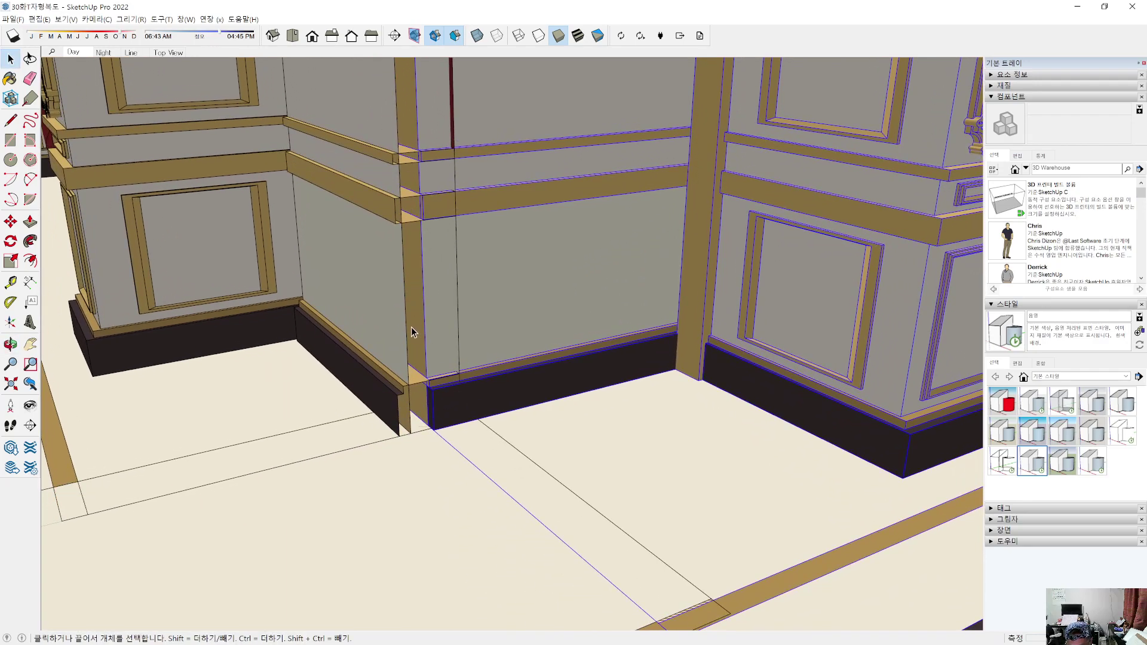
pyautogui.press('m')
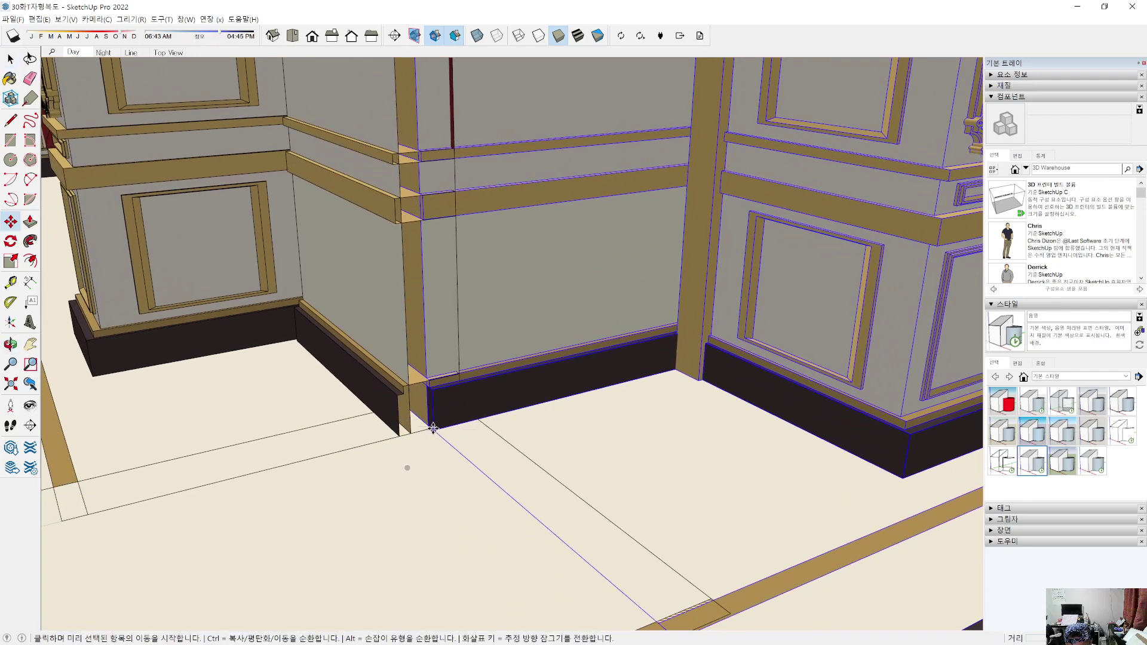
pyautogui.click(434, 429)
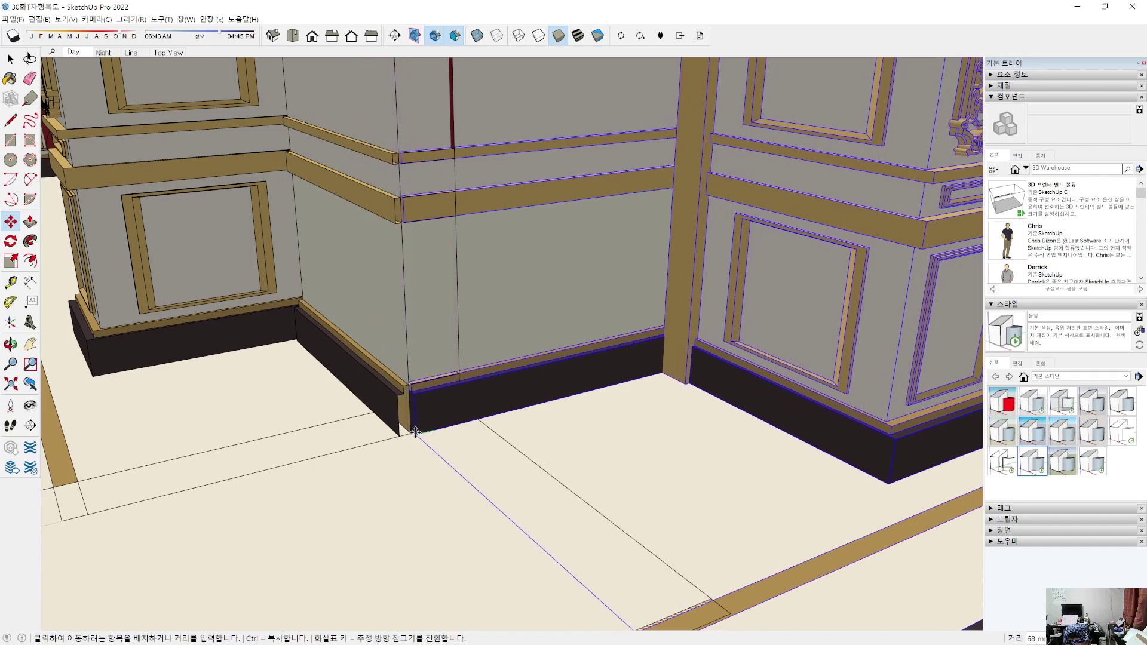
pyautogui.click(415, 431)
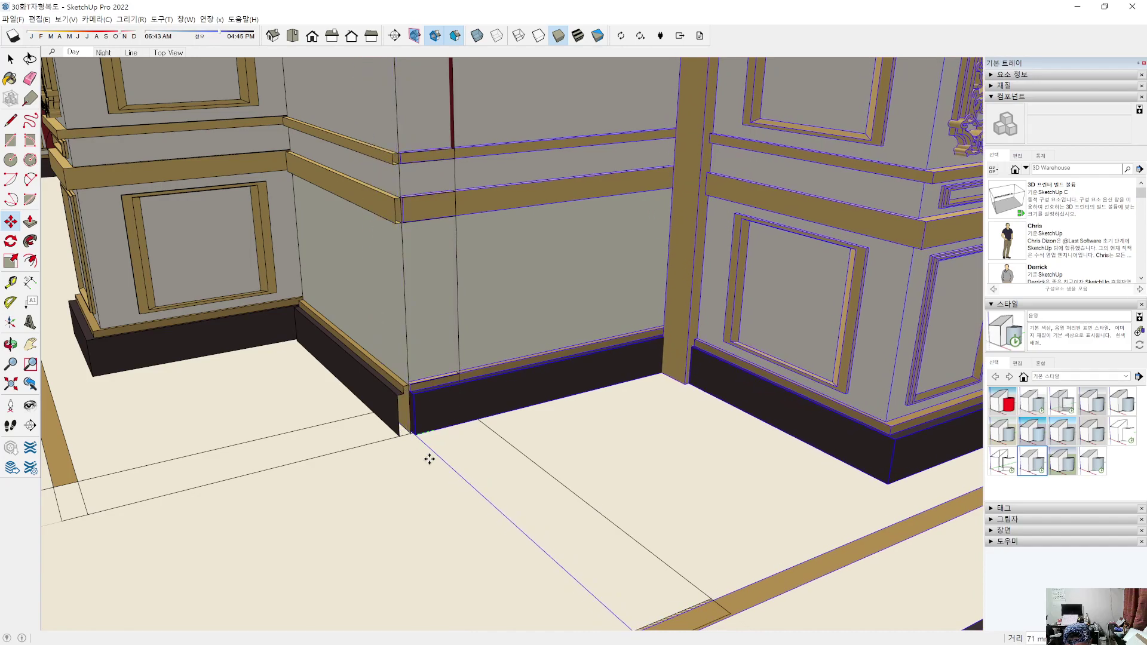
pyautogui.press('space')
pyautogui.scroll(-6, 463, 316)
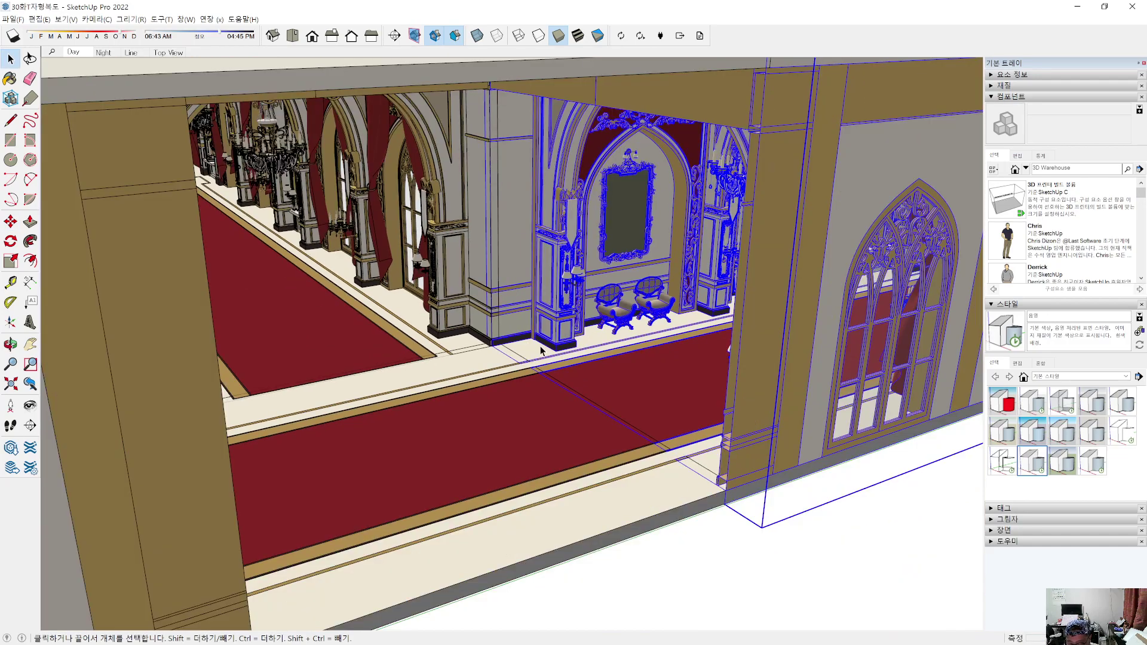
pyautogui.scroll(-4, 615, 493)
pyautogui.click(616, 494)
# Step: Open the moved corridor section for editing where its red carpet meets the crossing
pyautogui.moveTo(615, 493); pyautogui.dragTo(425, 346, button='middle')
pyautogui.scroll(6, 387, 377)
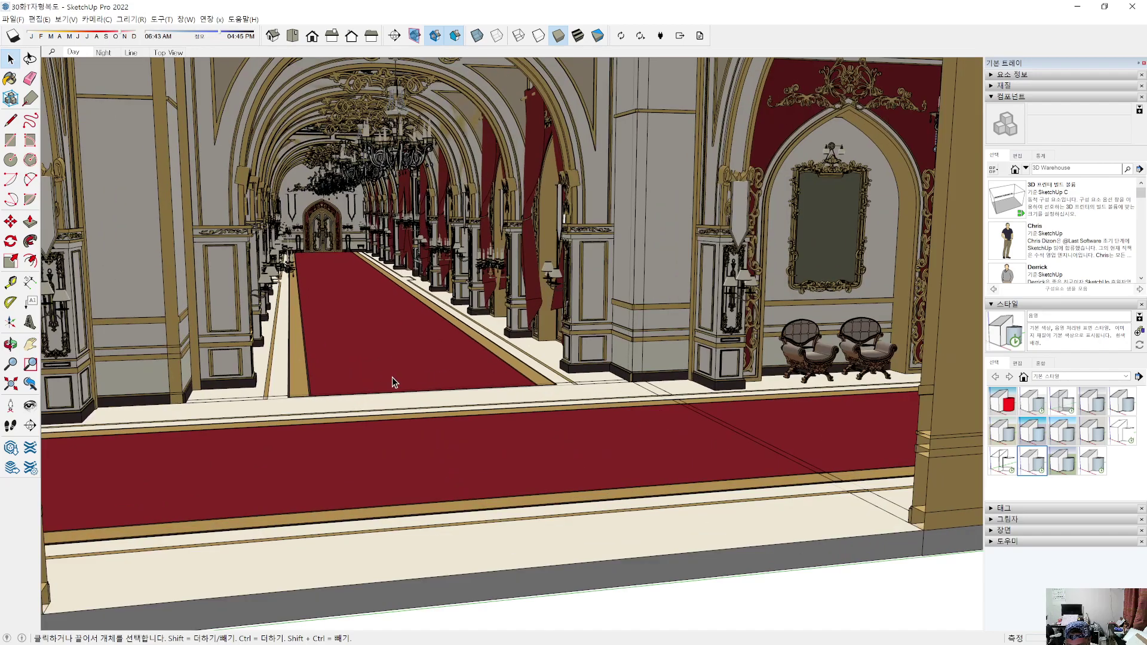
pyautogui.scroll(2, 397, 351)
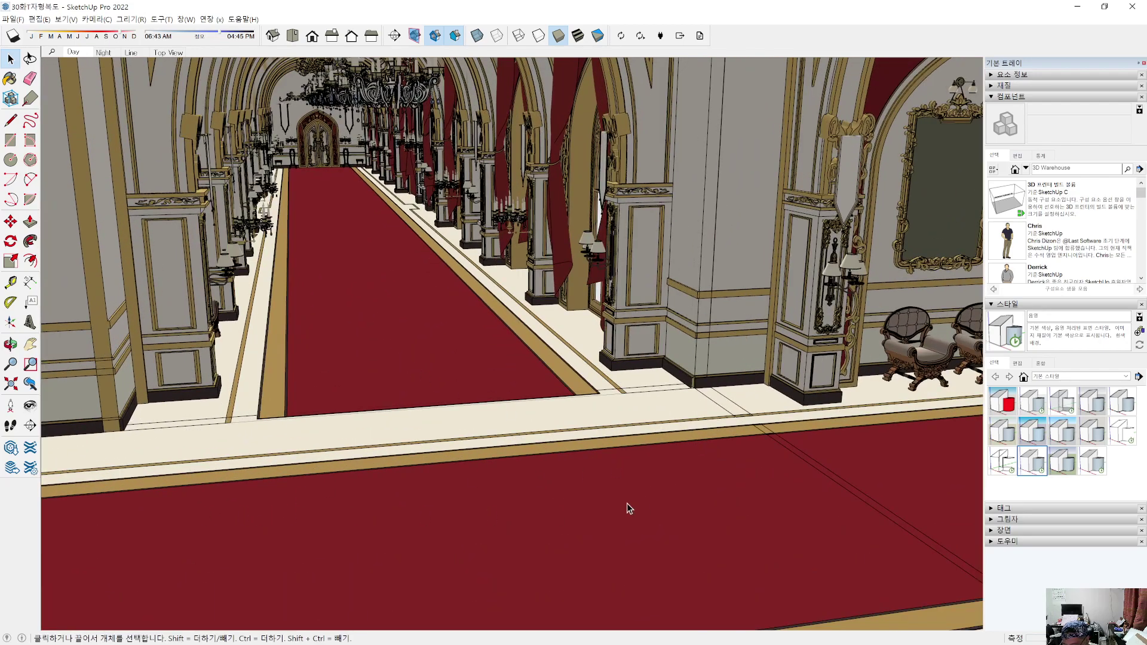
pyautogui.scroll(2, 763, 471)
pyautogui.click(804, 442)
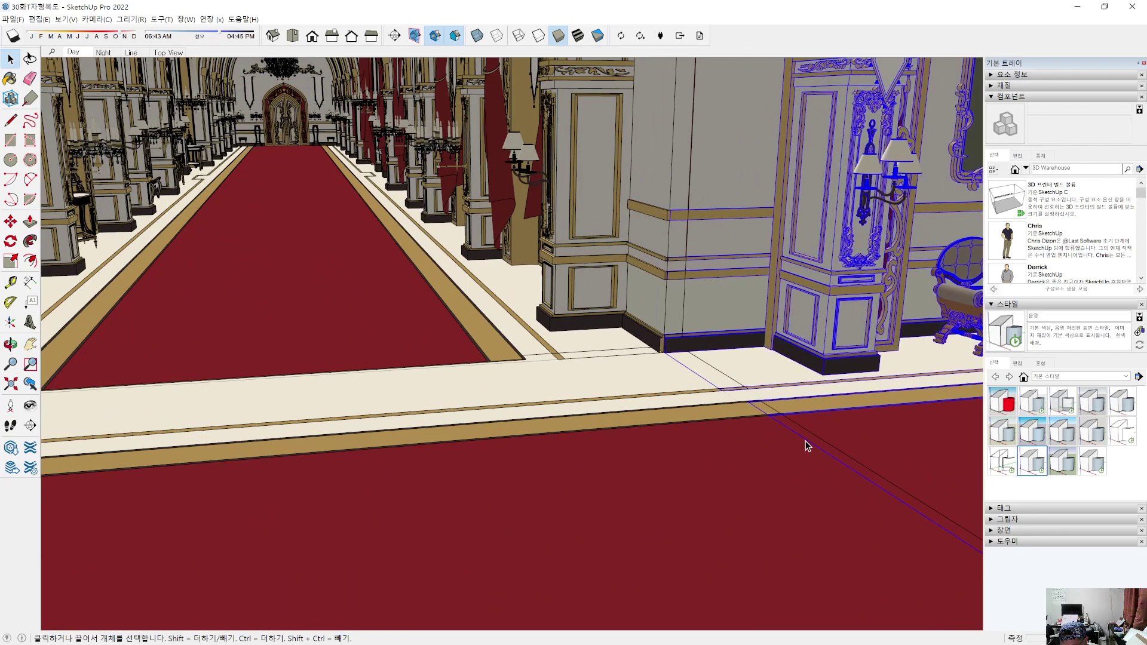
pyautogui.doubleClick(805, 441)
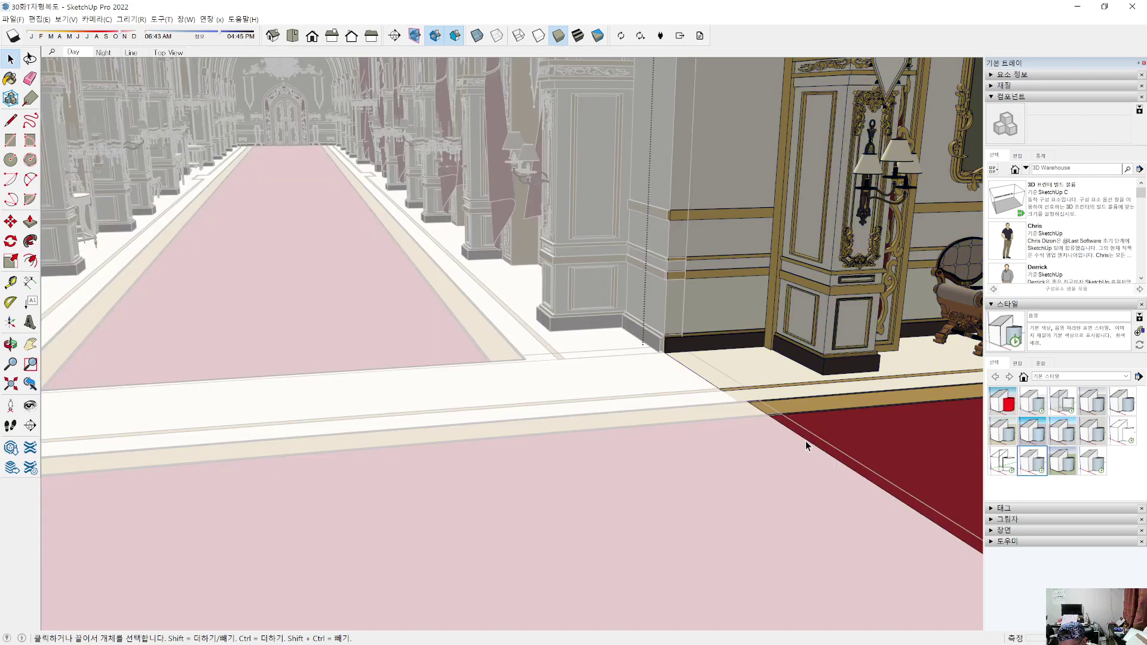
pyautogui.scroll(2, 806, 441)
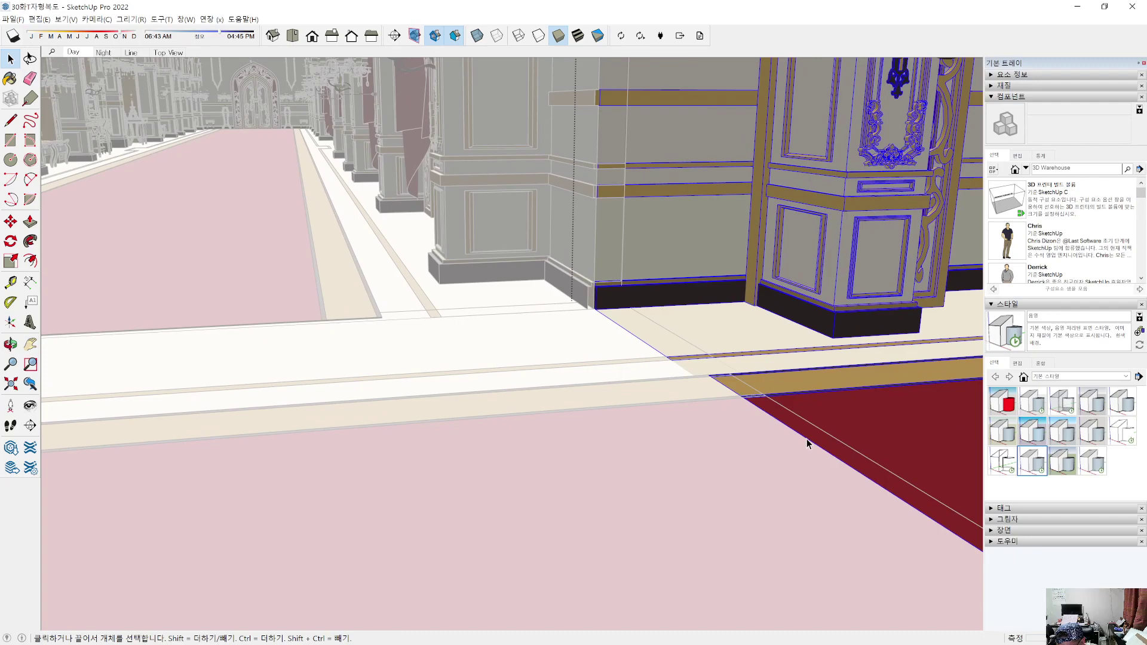
pyautogui.moveTo(583, 429); pyautogui.dragTo(616, 432, button='middle')
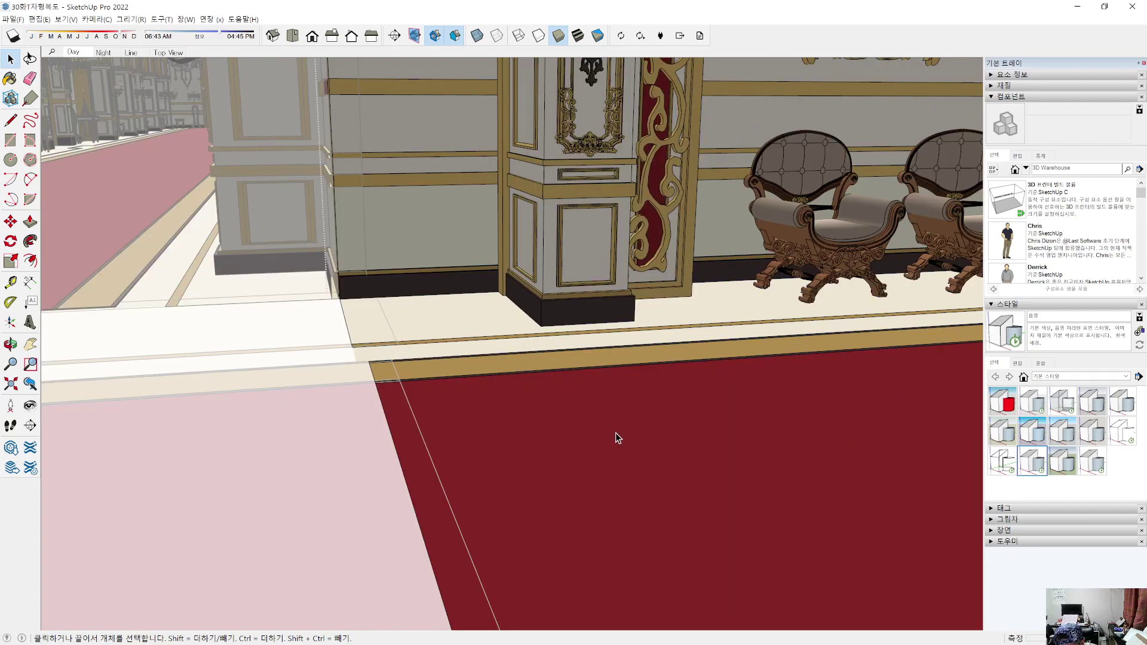
# Step: Hide the red carpet's end edge along the seam inside its nested group and exit the group editing
pyautogui.doubleClick(382, 406)
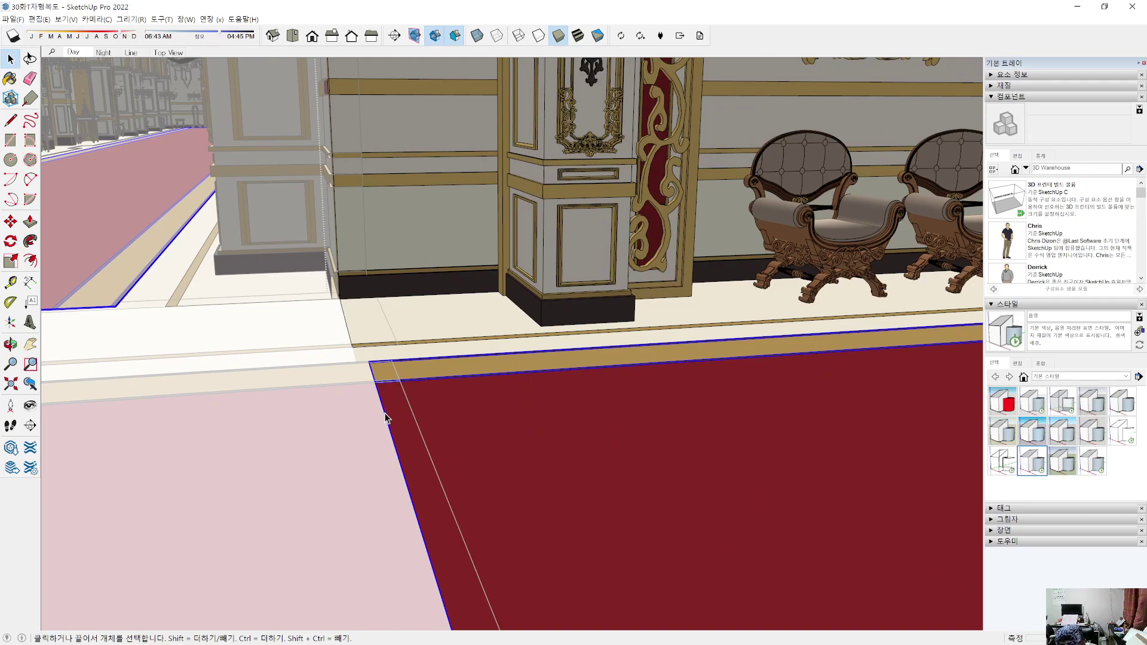
pyautogui.doubleClick(384, 413)
pyautogui.scroll(3, 385, 414)
pyautogui.click(384, 413)
pyautogui.rightClick(385, 416)
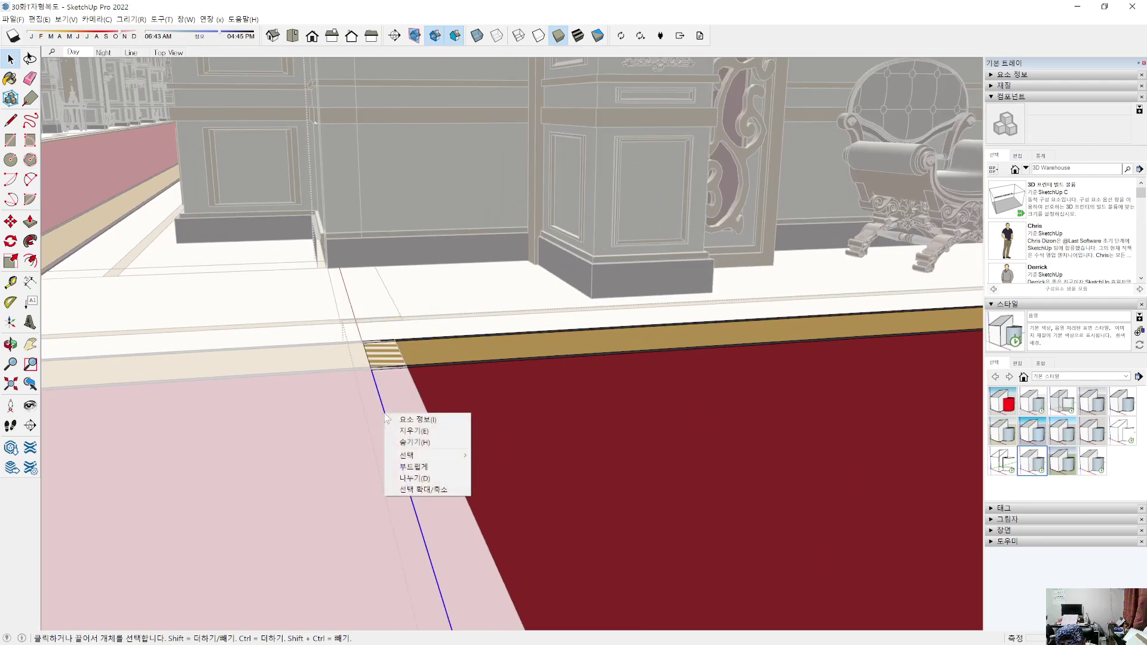
pyautogui.click(411, 442)
pyautogui.scroll(-2, 399, 452)
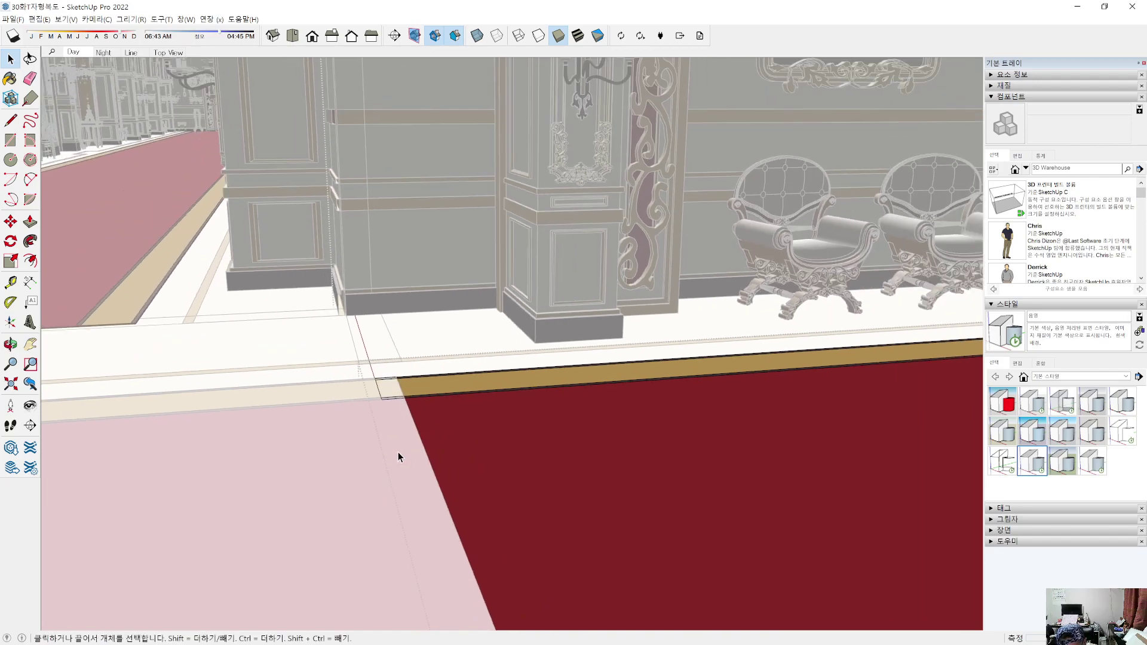
pyautogui.press('Escape')
pyautogui.scroll(-3, 431, 448)
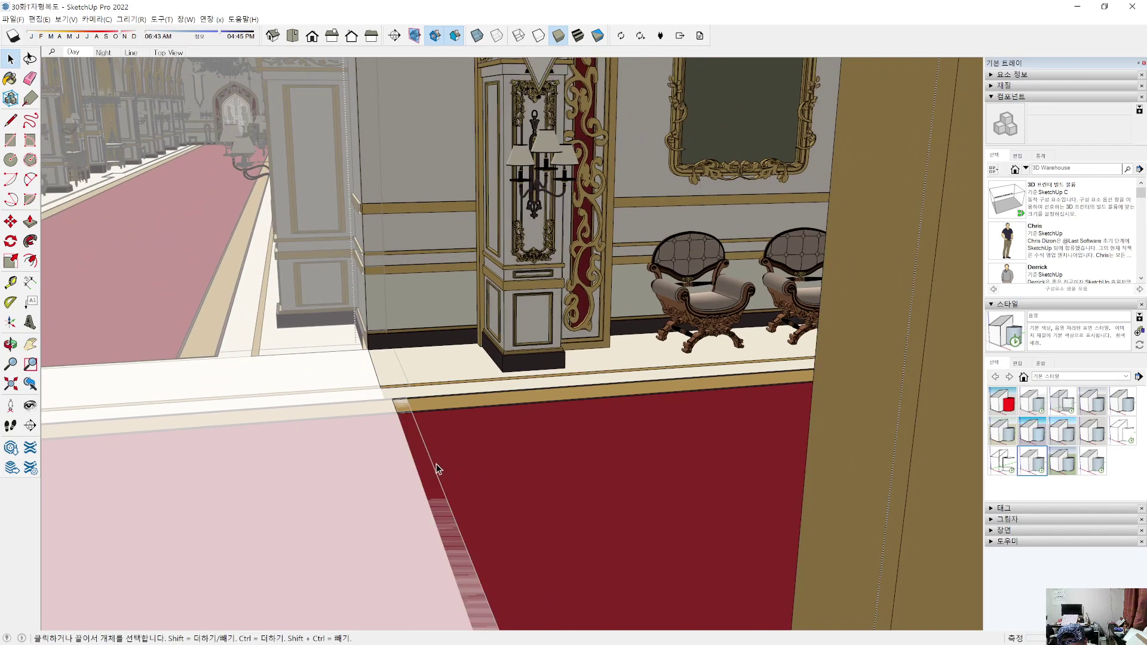
pyautogui.moveTo(482, 439); pyautogui.dragTo(567, 431, button='middle')
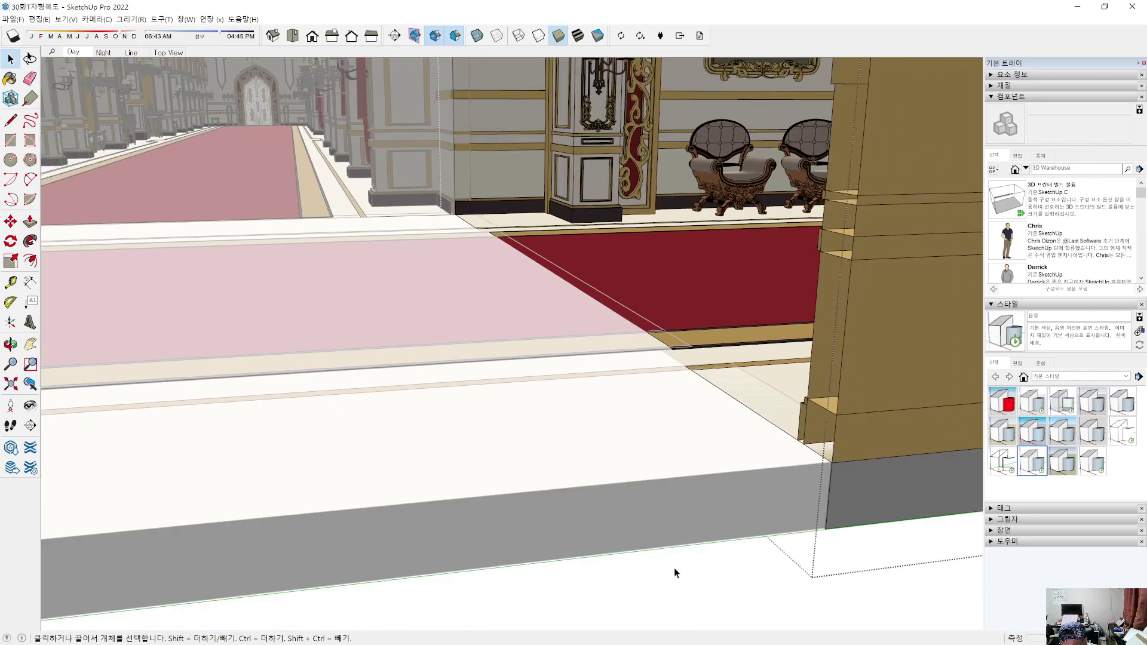
pyautogui.press('Escape')
# Step: Examine the floor seams and wall joints at the T-shaped corridor junction from above, outside and inside
pyautogui.moveTo(600, 468); pyautogui.dragTo(637, 297, button='middle')
pyautogui.scroll(-2, 687, 323)
pyautogui.scroll(-2, 717, 398)
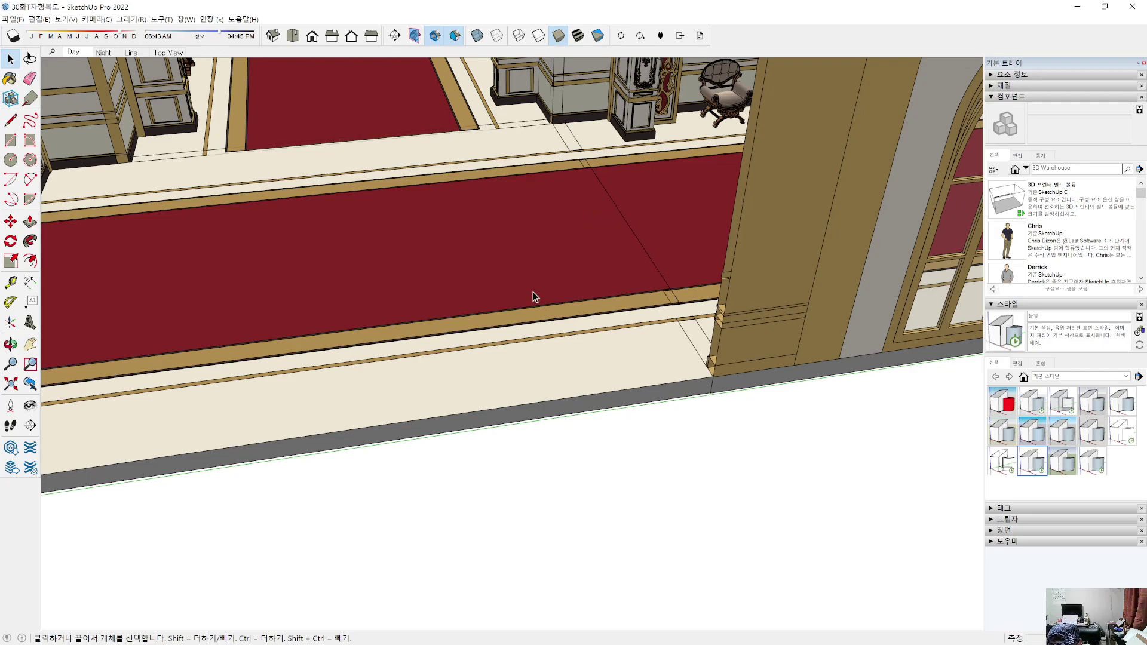
pyautogui.scroll(4, 590, 142)
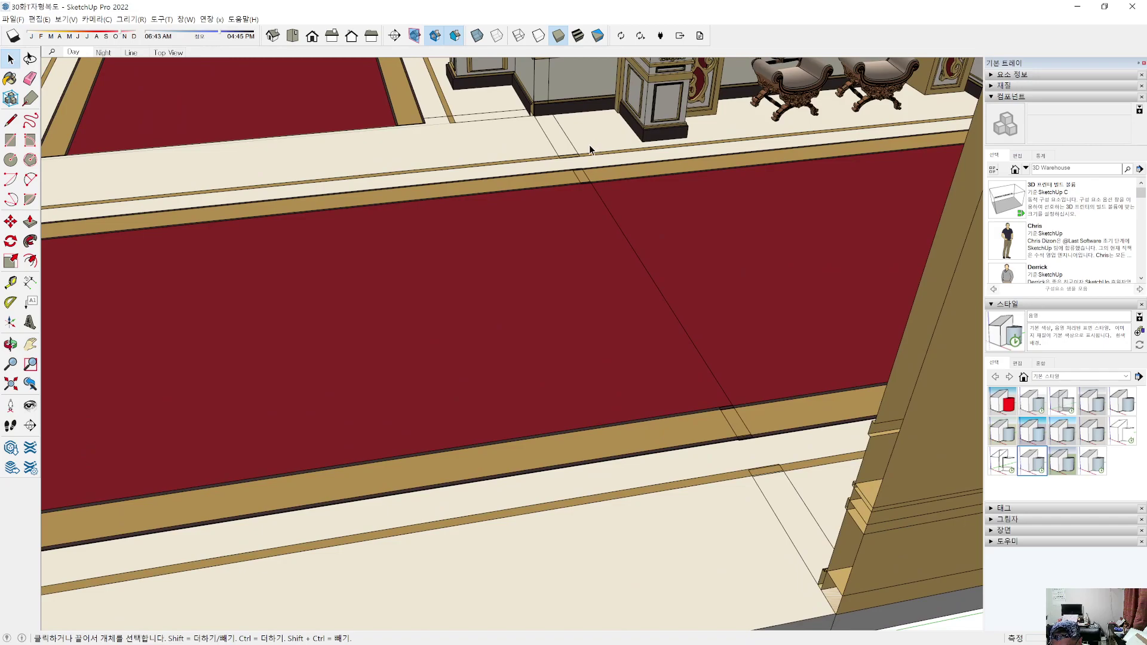
pyautogui.keyDown('shift'); pyautogui.moveTo(530, 147); pyautogui.dragTo(620, 370, button='middle'); pyautogui.keyUp('shift')
pyautogui.press('space')
pyautogui.moveTo(628, 303); pyautogui.dragTo(655, 220, button='middle')
pyautogui.keyDown('shift'); pyautogui.moveTo(622, 325); pyautogui.dragTo(669, 412, button='middle'); pyautogui.keyUp('shift')
pyautogui.moveTo(669, 412); pyautogui.dragTo(642, 432, button='middle')
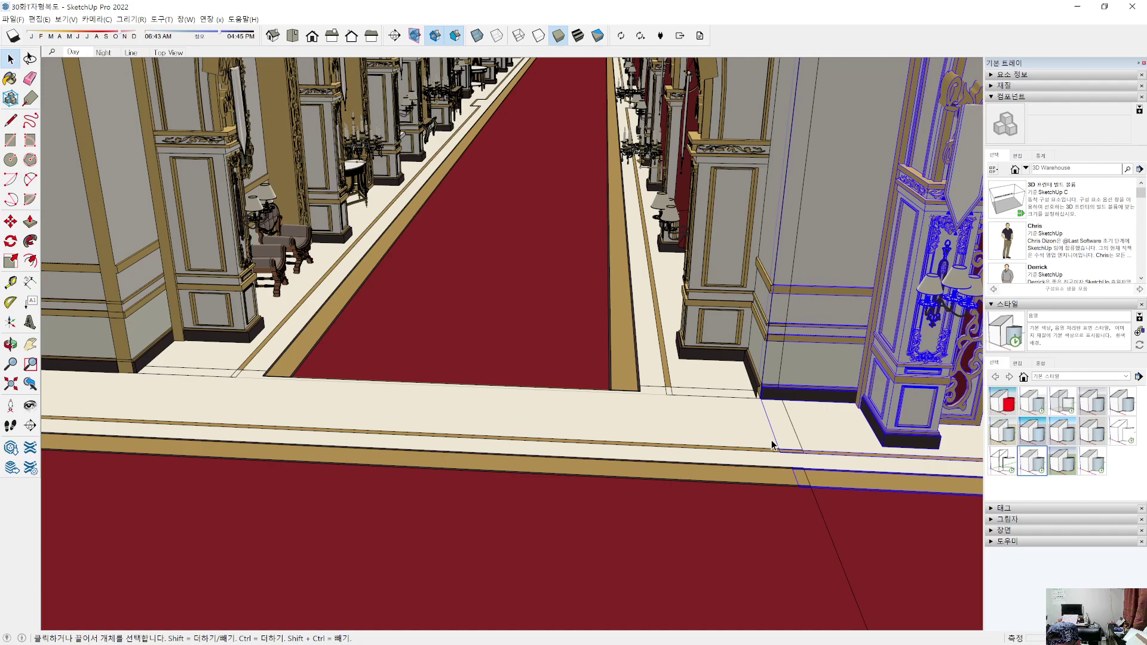
pyautogui.scroll(-10, 771, 445)
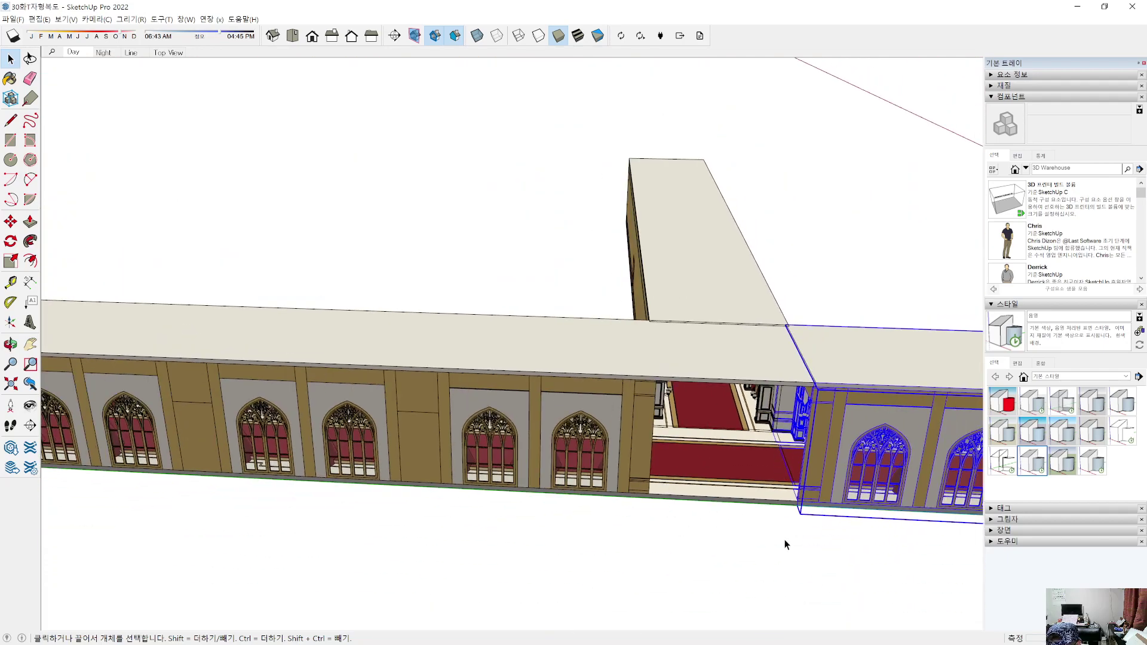
pyautogui.click(785, 541)
pyautogui.scroll(6, 789, 527)
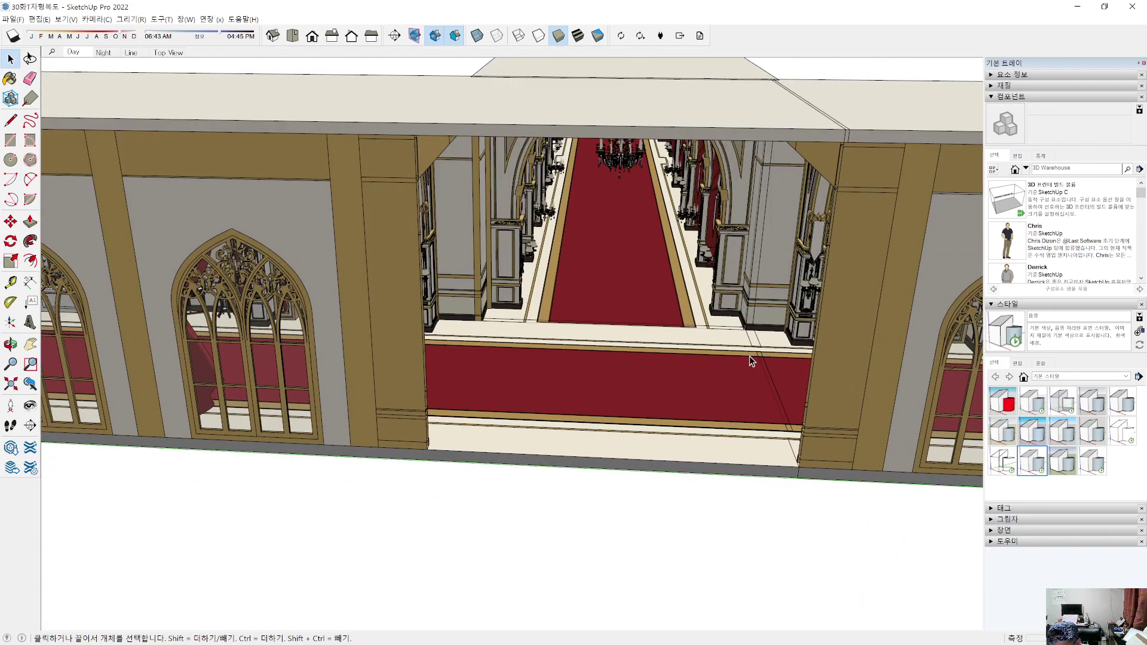
pyautogui.scroll(8, 442, 240)
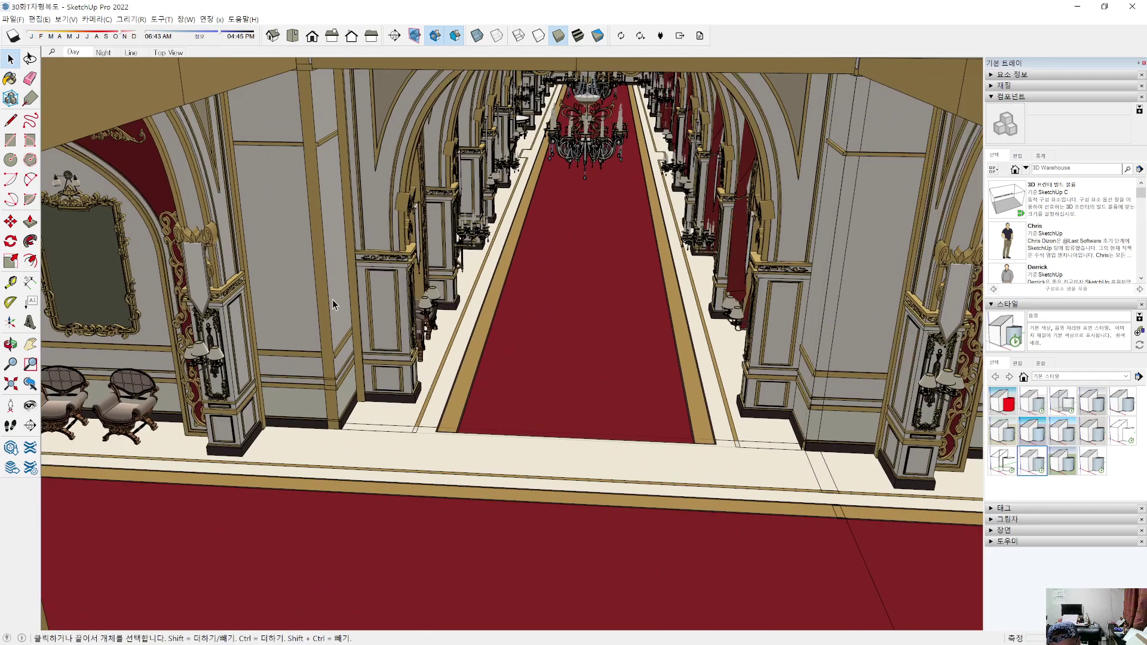
pyautogui.moveTo(332, 299); pyautogui.dragTo(391, 304, button='middle')
pyautogui.keyDown('shift'); pyautogui.moveTo(495, 191); pyautogui.dragTo(536, 332, button='middle'); pyautogui.keyUp('shift')
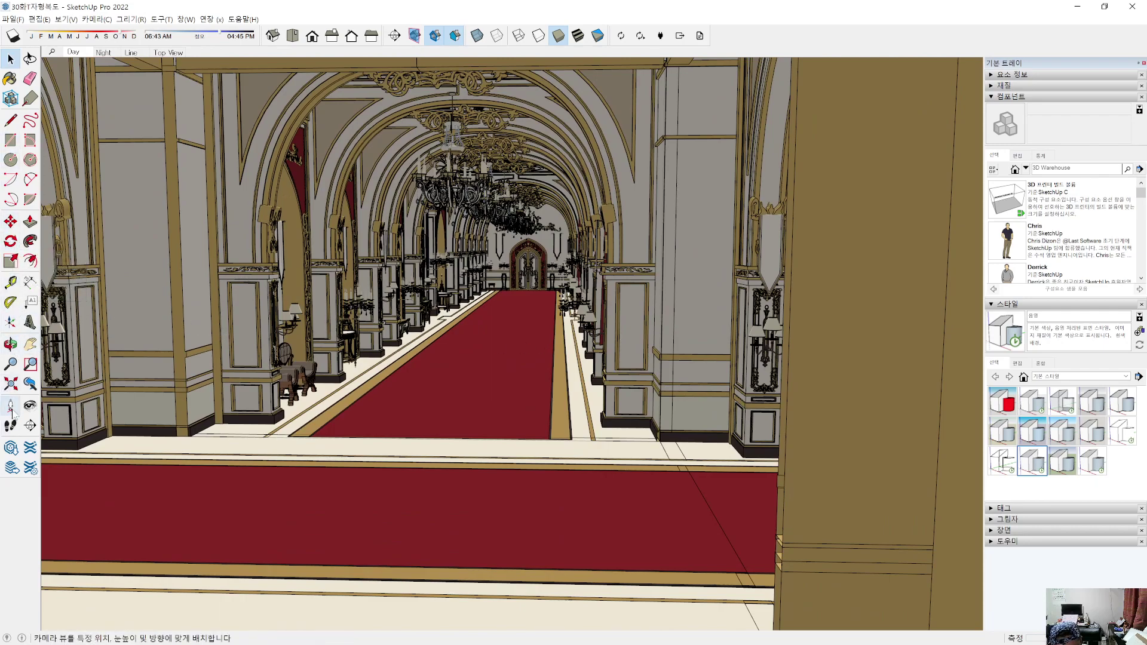
# Step: Position the camera inside the crossing and look around the entrance of the long perpendicular corridor
pyautogui.click(697, 455)
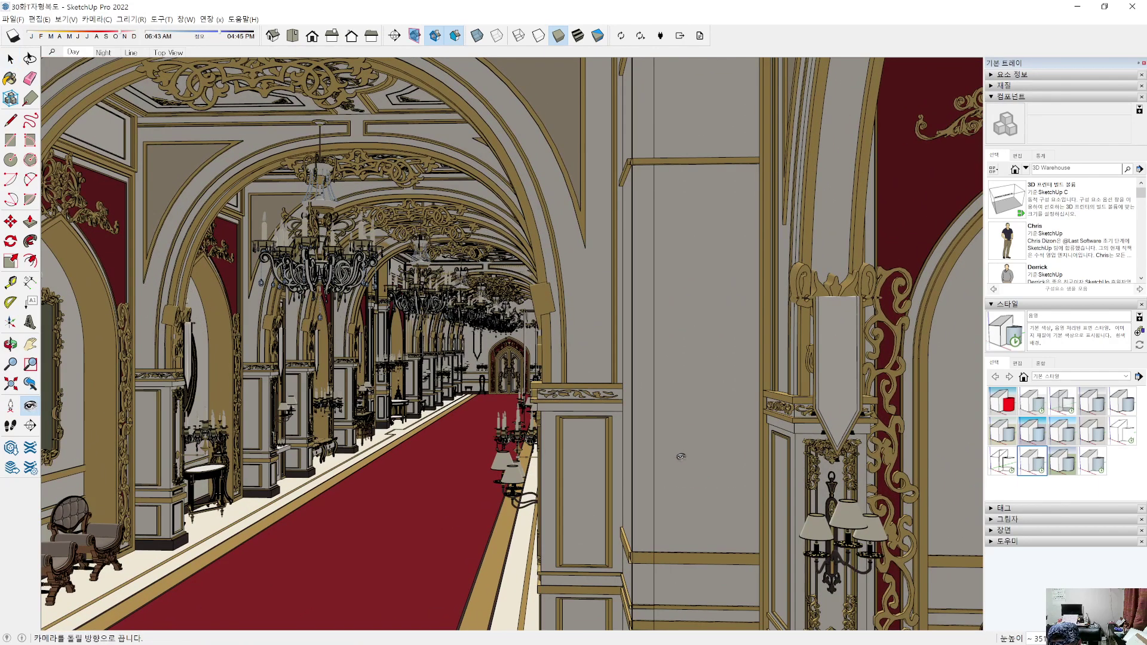
pyautogui.moveTo(681, 456); pyautogui.dragTo(603, 389)
pyautogui.keyDown('shift'); pyautogui.moveTo(739, 531); pyautogui.dragTo(644, 414, button='middle'); pyautogui.keyUp('shift')
pyautogui.scroll(3, 687, 420)
pyautogui.moveTo(685, 544); pyautogui.dragTo(745, 472, button='middle')
pyautogui.keyDown('shift'); pyautogui.moveTo(780, 511); pyautogui.dragTo(881, 462, button='middle'); pyautogui.keyUp('shift')
pyautogui.scroll(1, 723, 470)
pyautogui.scroll(-3, 661, 545)
# Step: Try moving the long perpendicular corridor away from its joint with the crossing, and undo the move
pyautogui.press('space')
pyautogui.hotkey('ctrl', 'a')
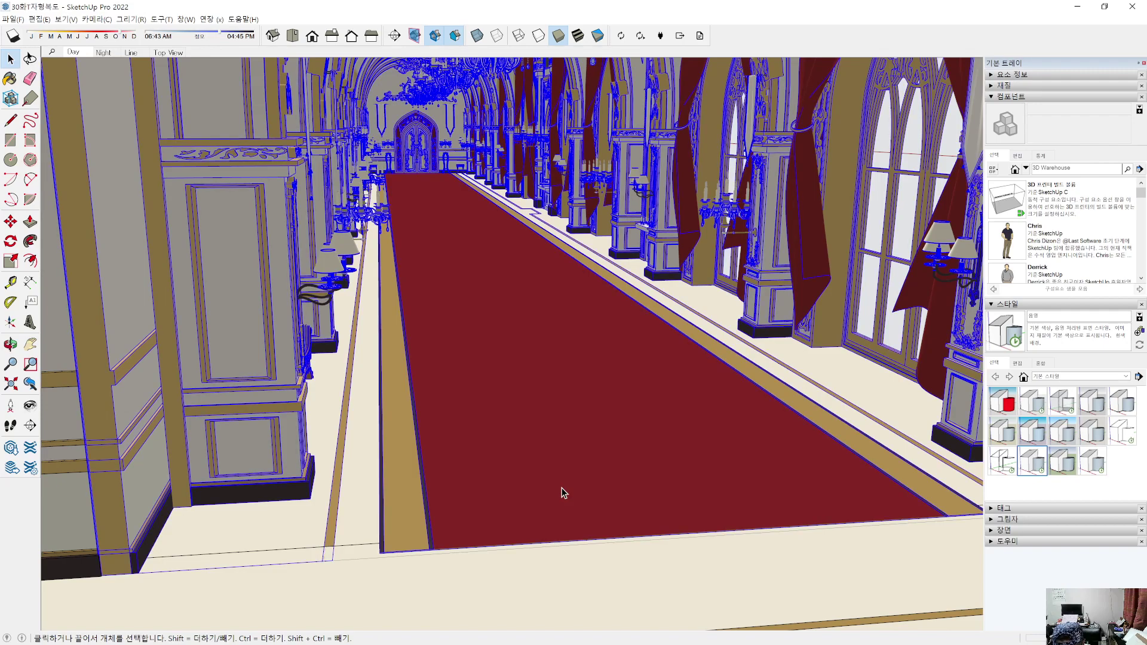
pyautogui.press('m')
pyautogui.click(491, 505)
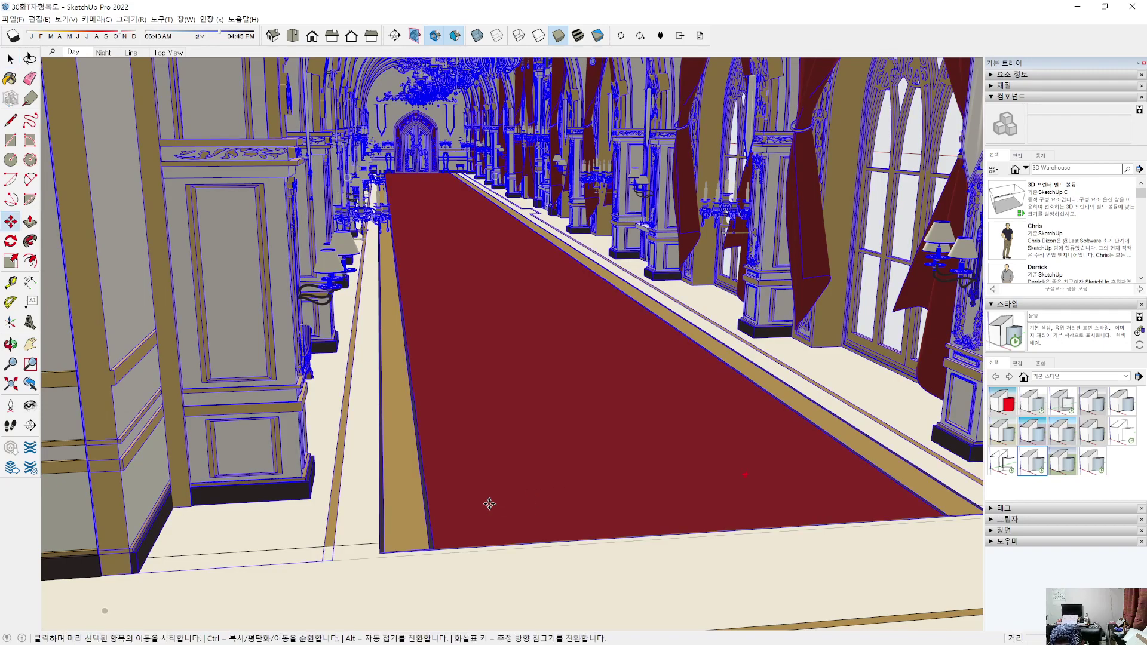
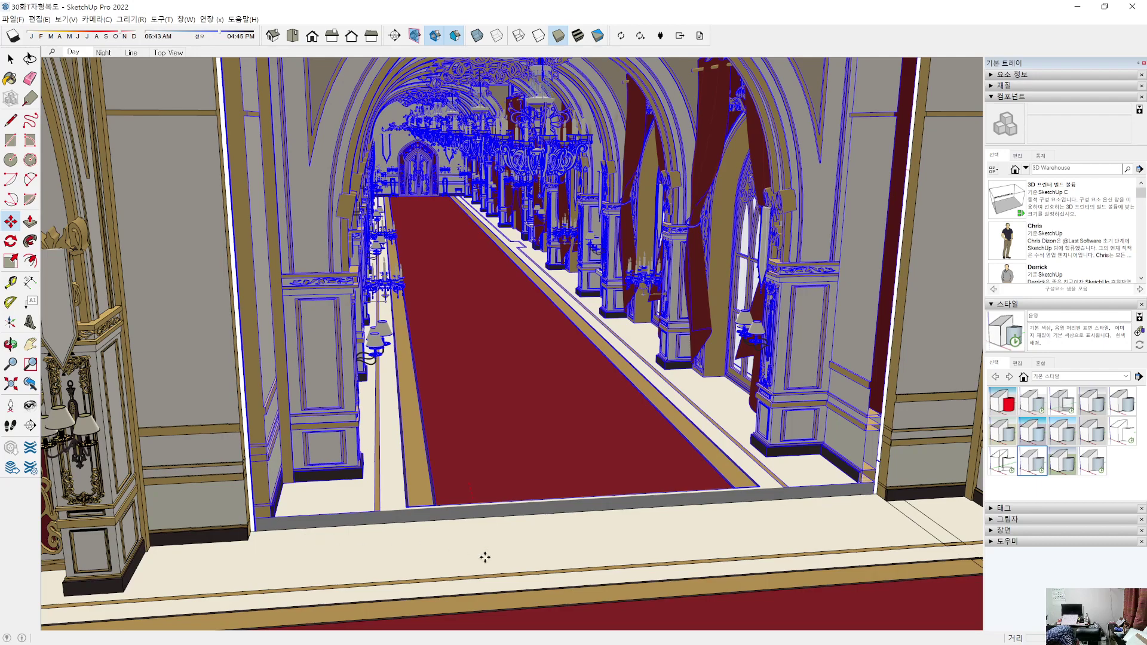
pyautogui.press('Escape')
pyautogui.press('space')
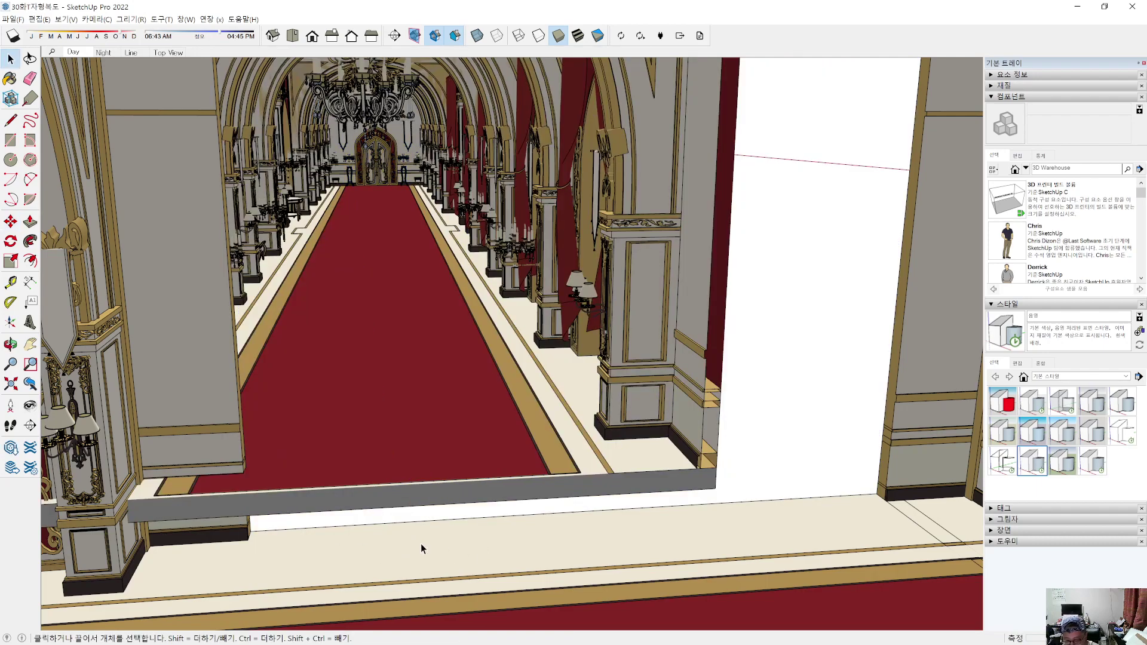
pyautogui.hotkey('ctrl', 'z')
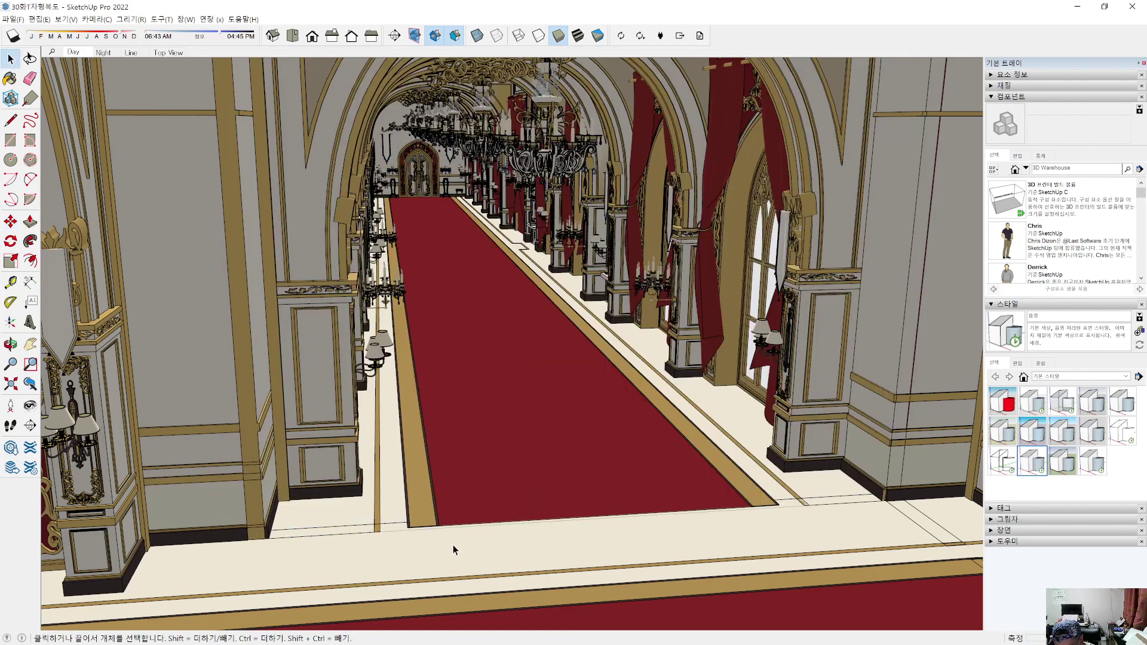
pyautogui.scroll(5, 657, 501)
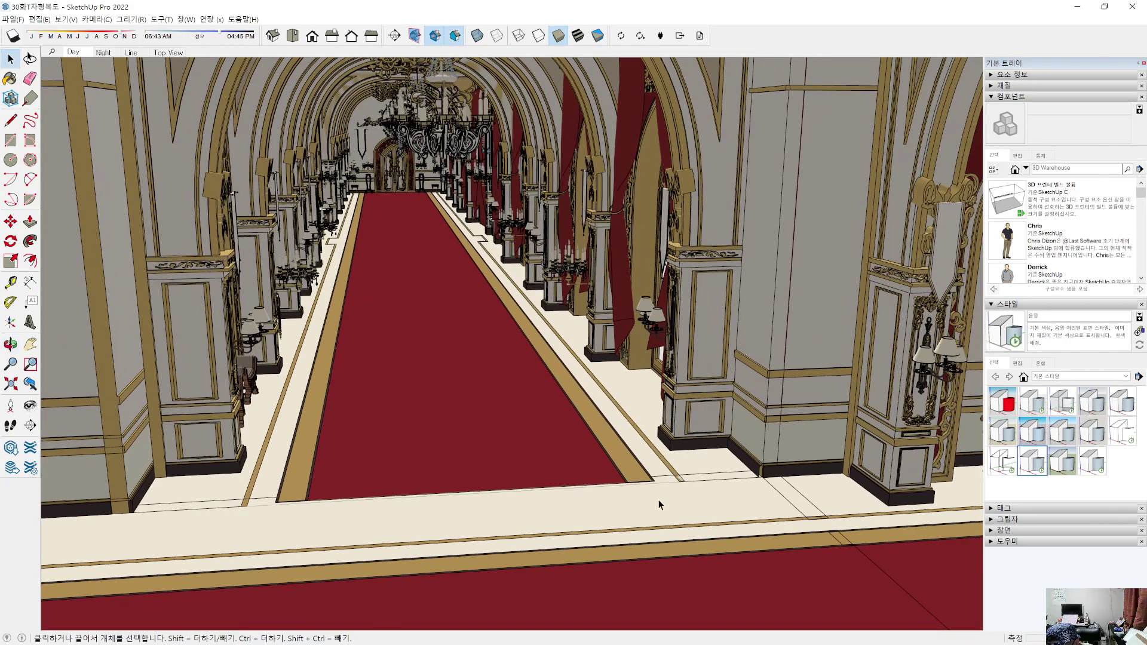
pyautogui.moveTo(737, 497); pyautogui.dragTo(645, 362, button='middle')
pyautogui.scroll(10, 608, 265)
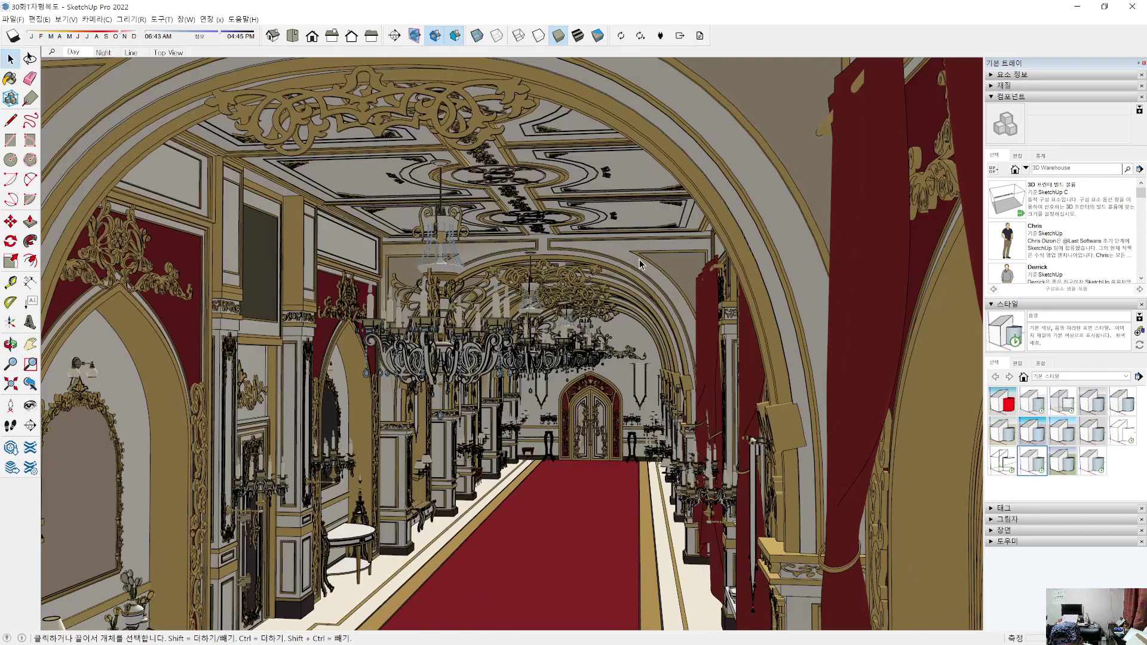
pyautogui.scroll(-15, 641, 307)
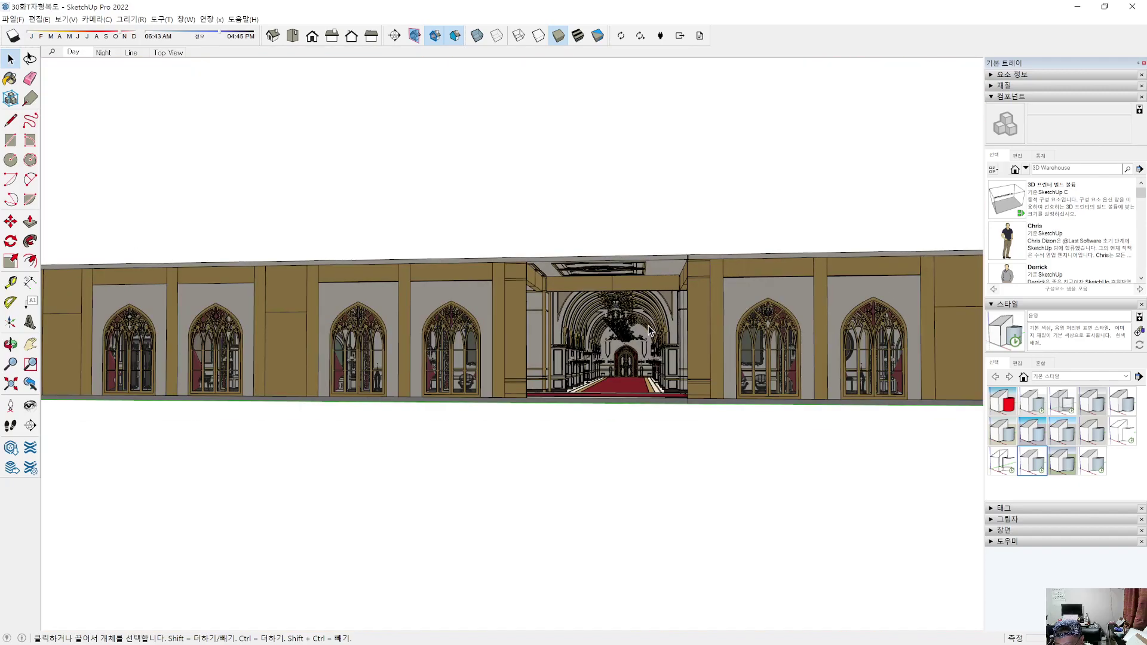
pyautogui.moveTo(627, 292); pyautogui.dragTo(543, 520, button='middle')
pyautogui.click(637, 322)
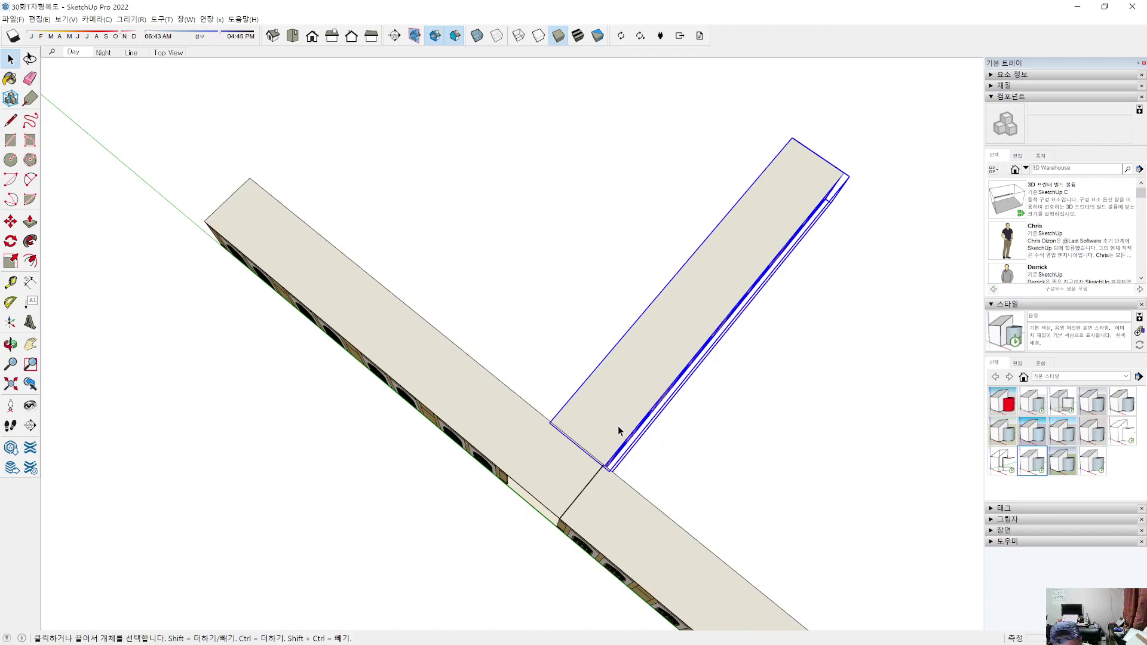
pyautogui.press('m')
pyautogui.click(621, 418)
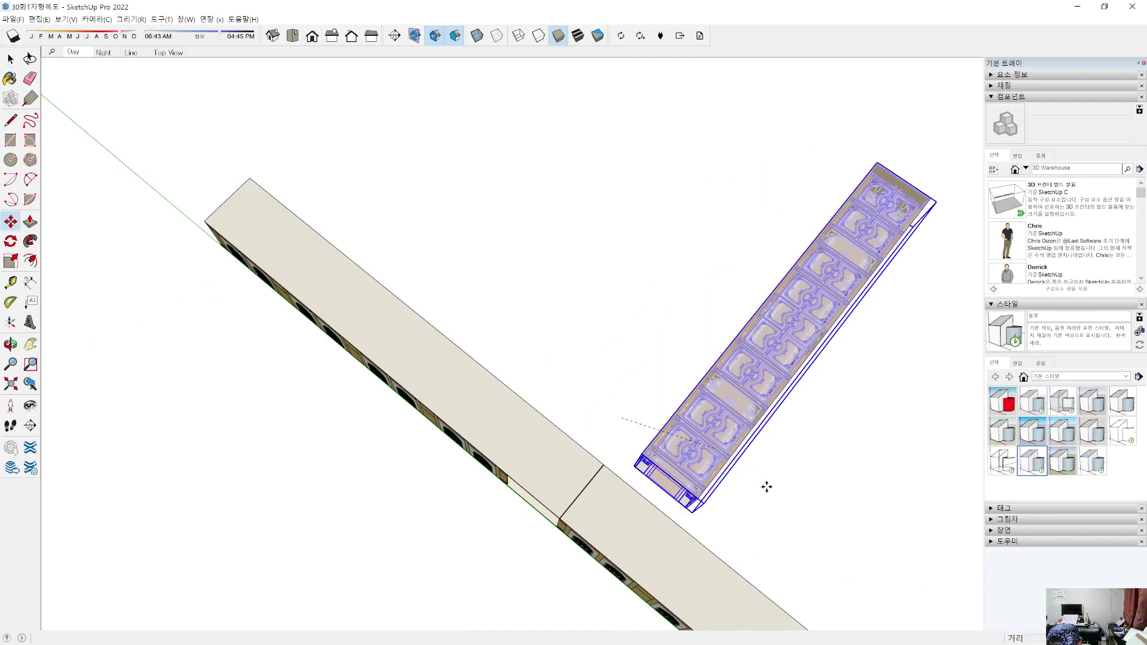
pyautogui.press('Escape')
pyautogui.press('space')
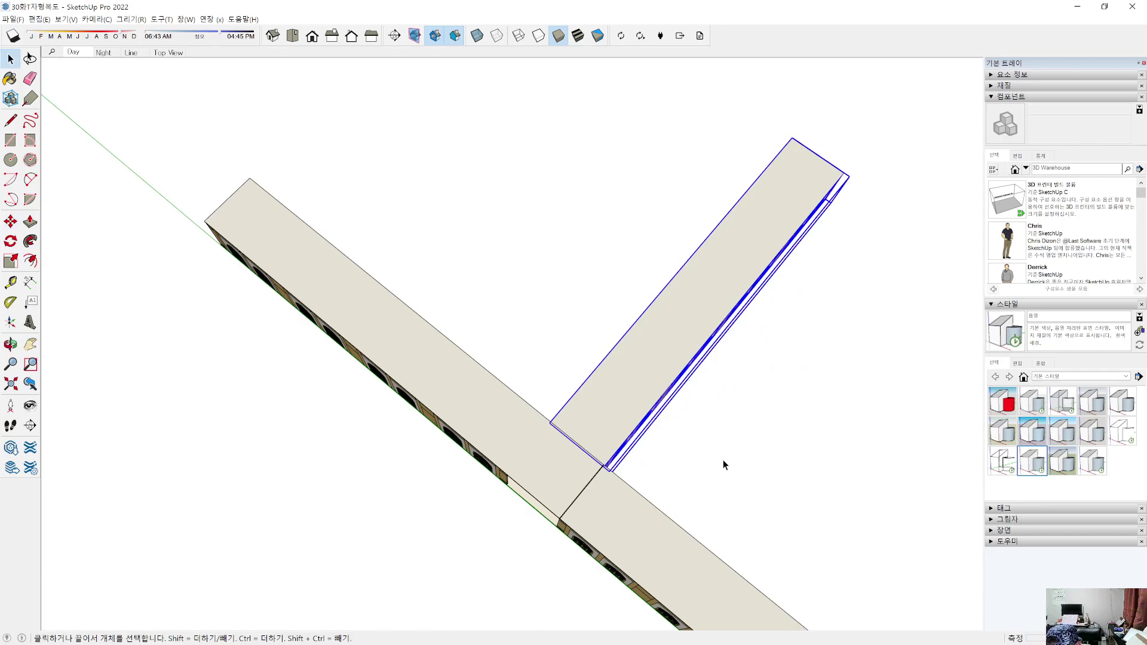
# Step: Try deleting the roof slab of the long perpendicular corridor inside its group
pyautogui.click(693, 433)
pyautogui.scroll(5, 647, 448)
pyautogui.moveTo(644, 453); pyautogui.dragTo(542, 460, button='middle')
pyautogui.scroll(2, 541, 459)
pyautogui.click(482, 416)
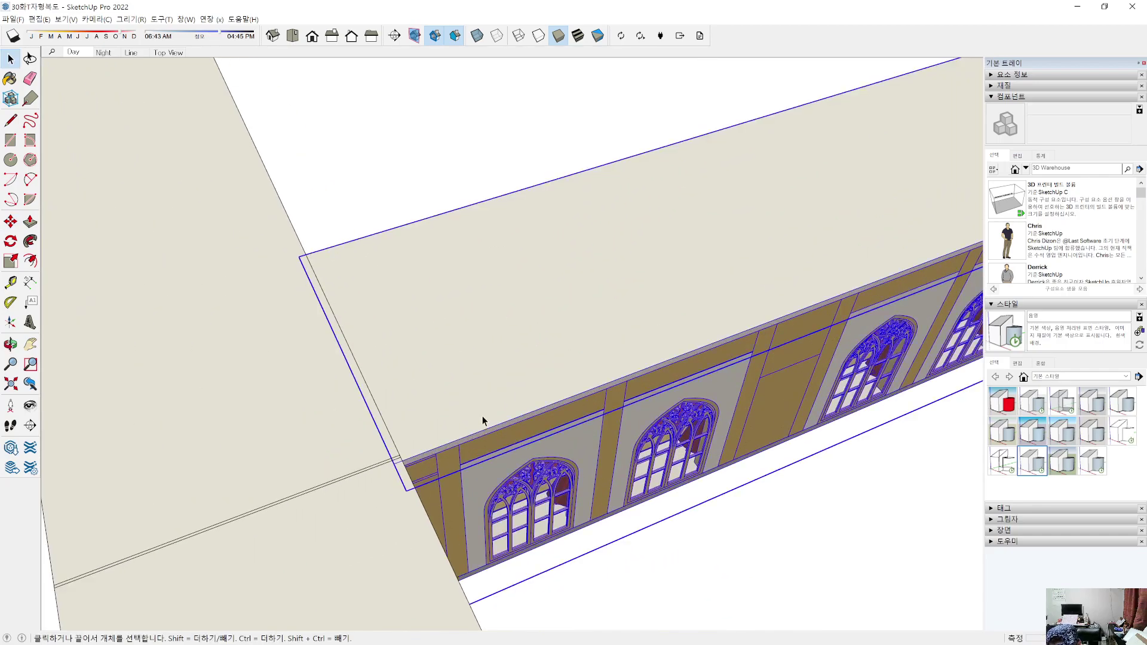
pyautogui.doubleClick(482, 417)
pyautogui.click(490, 435)
pyautogui.moveTo(474, 459); pyautogui.dragTo(443, 403, button='middle')
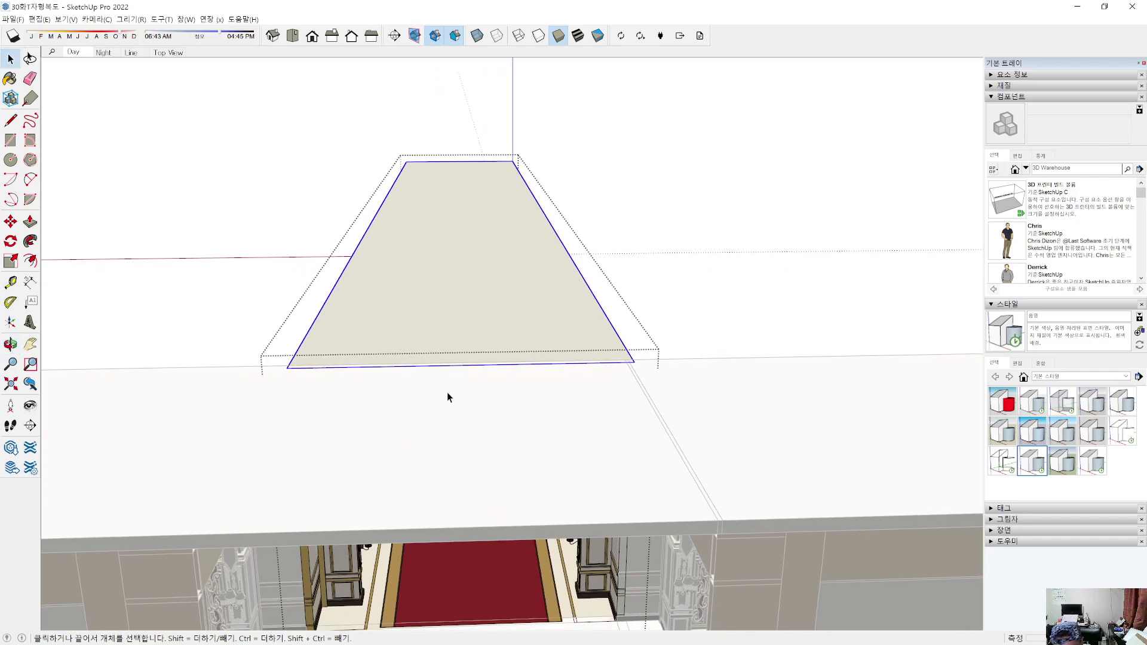
pyautogui.press('Delete')
pyautogui.scroll(5, 625, 392)
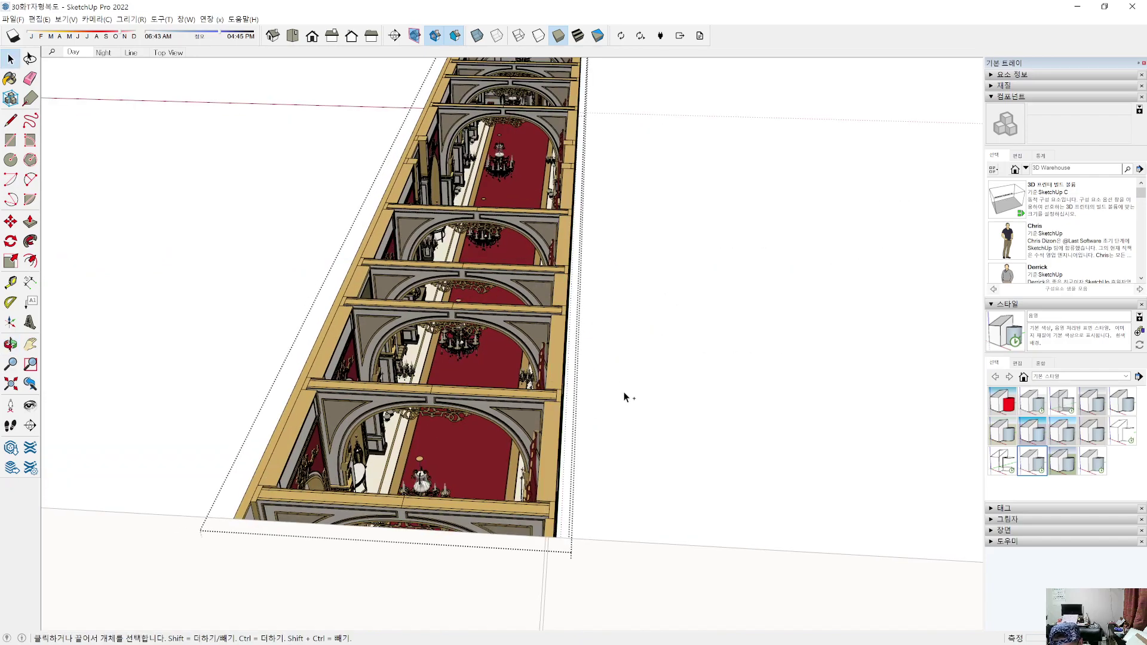
pyautogui.click(627, 400)
# Step: Examine the roof joints and the open outer side of the crossing at the corridor junction
pyautogui.moveTo(599, 492); pyautogui.dragTo(663, 274, button='middle')
pyautogui.moveTo(564, 507); pyautogui.dragTo(925, 348, button='middle')
pyautogui.scroll(2, 547, 422)
pyautogui.scroll(2, 546, 421)
pyautogui.moveTo(639, 326); pyautogui.dragTo(478, 327, button='middle')
pyautogui.scroll(-10, 693, 418)
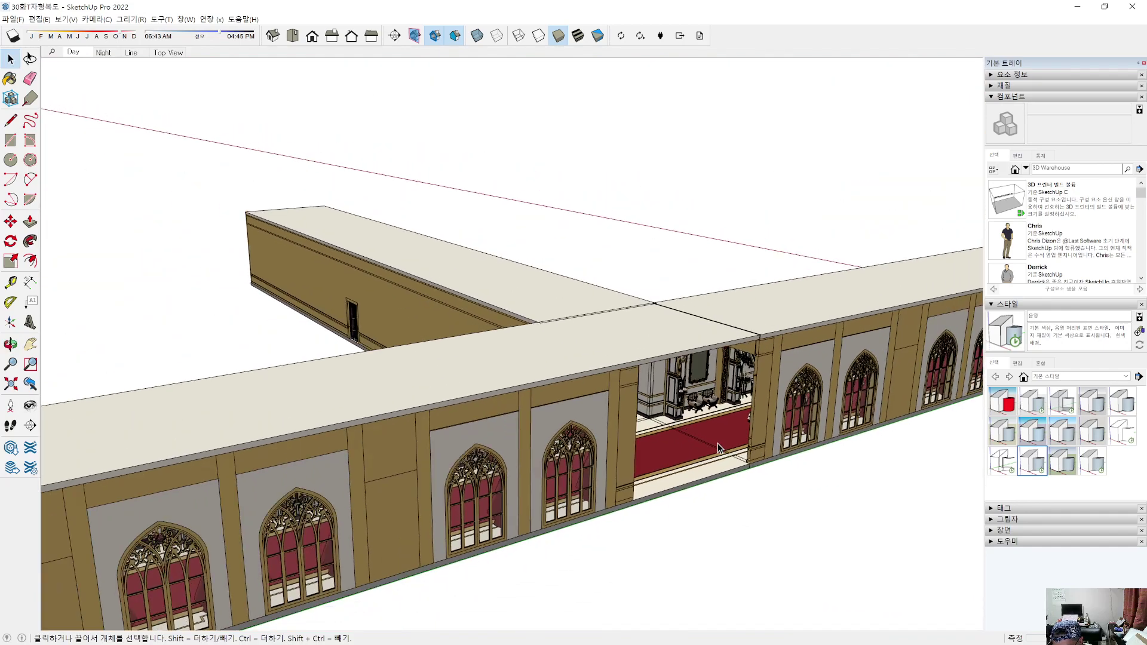
pyautogui.scroll(-2, 718, 444)
pyautogui.moveTo(662, 449); pyautogui.dragTo(510, 475, button='middle')
pyautogui.click(467, 429)
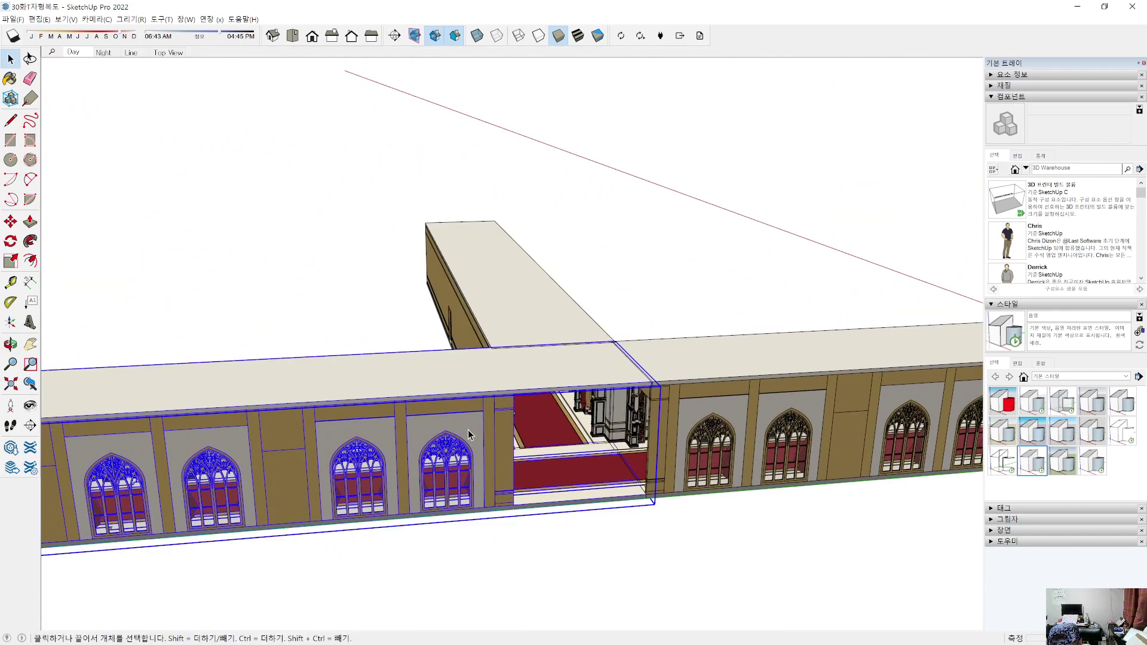
pyautogui.doubleClick(468, 430)
pyautogui.click(465, 435)
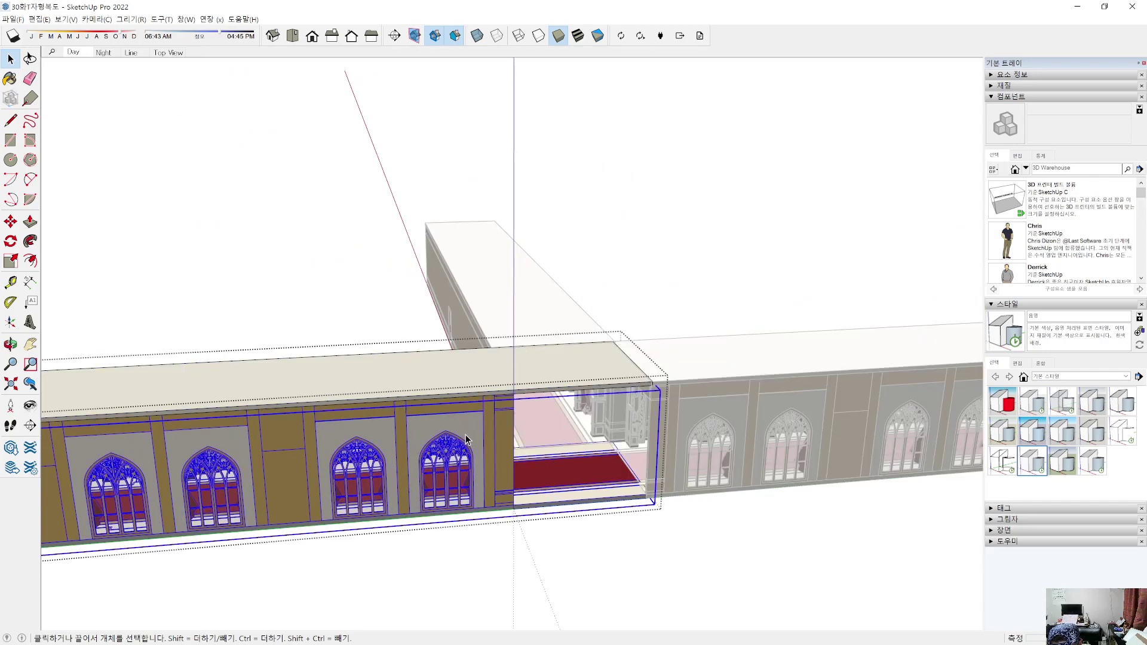
pyautogui.moveTo(464, 435); pyautogui.dragTo(215, 427, button='middle')
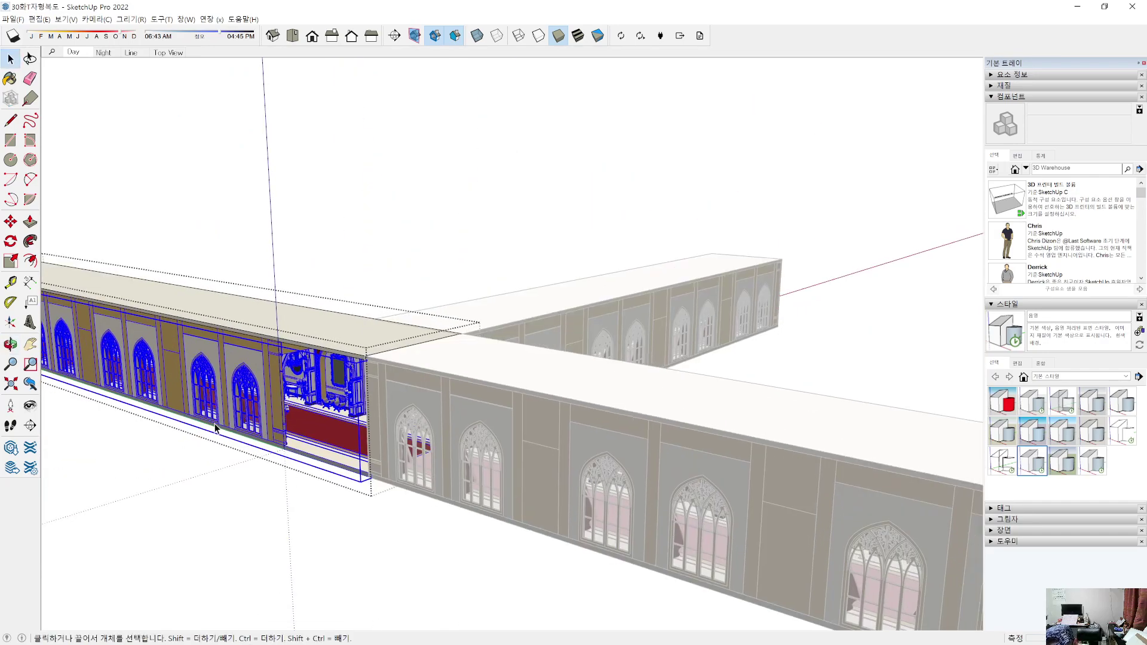
pyautogui.doubleClick(260, 375)
pyautogui.click(258, 371)
pyautogui.click(248, 353)
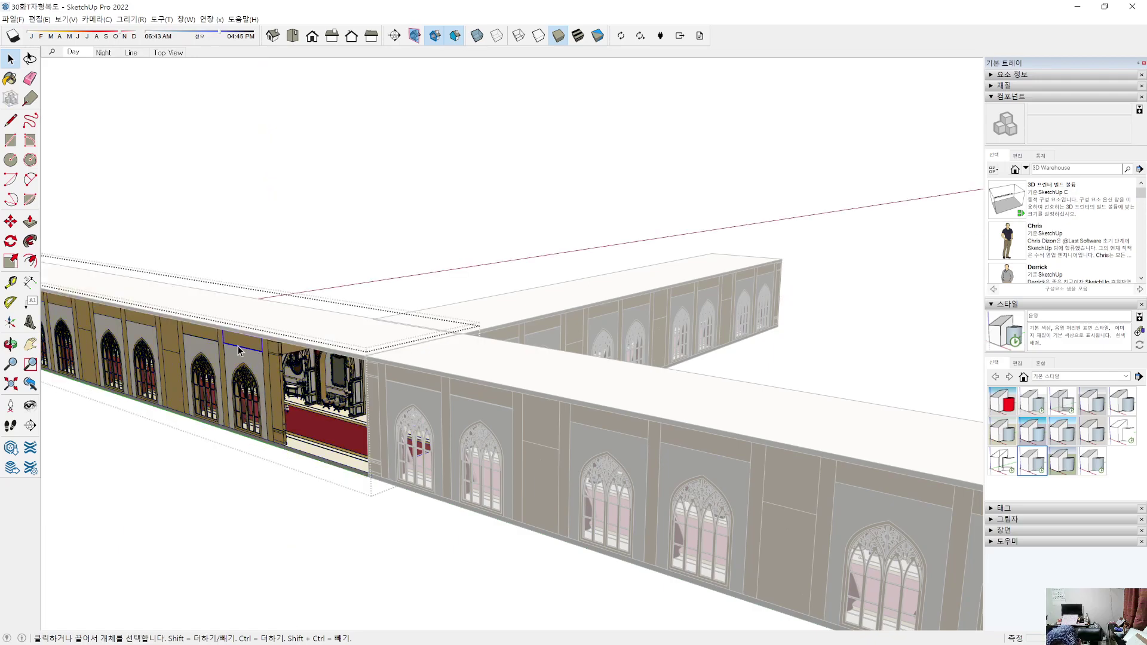
pyautogui.moveTo(338, 542); pyautogui.dragTo(535, 488, button='middle')
pyautogui.click(594, 517)
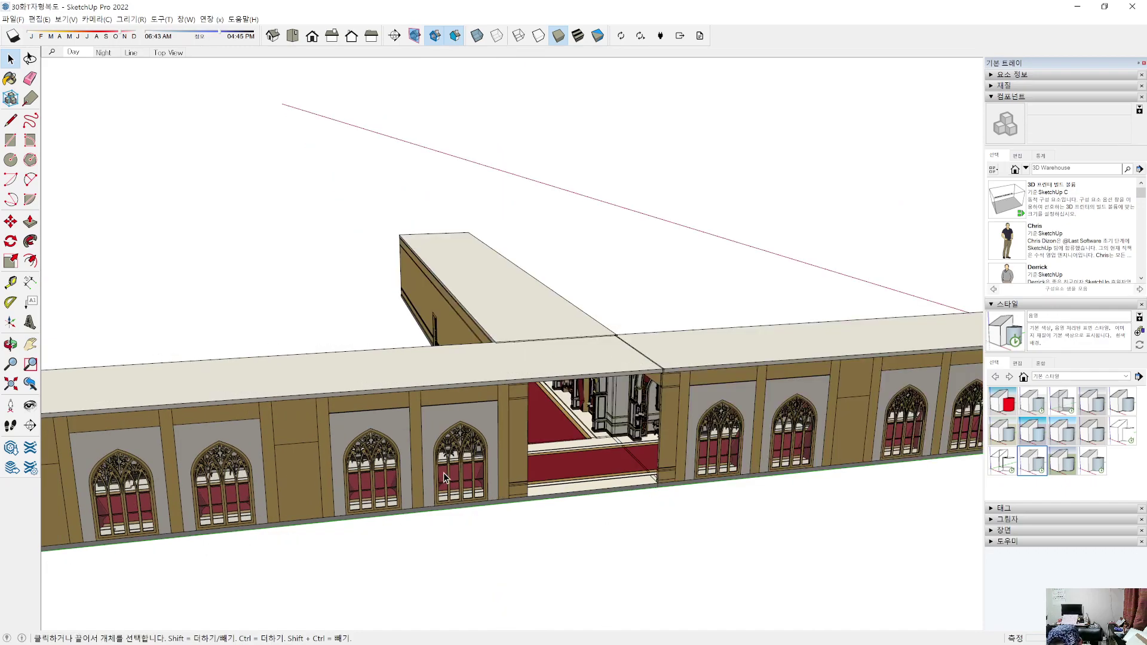
# Step: Open the nested wall group of the main corridor section containing the crossing opening for editing
pyautogui.moveTo(558, 538); pyautogui.dragTo(512, 425, button='middle')
pyautogui.click(394, 351)
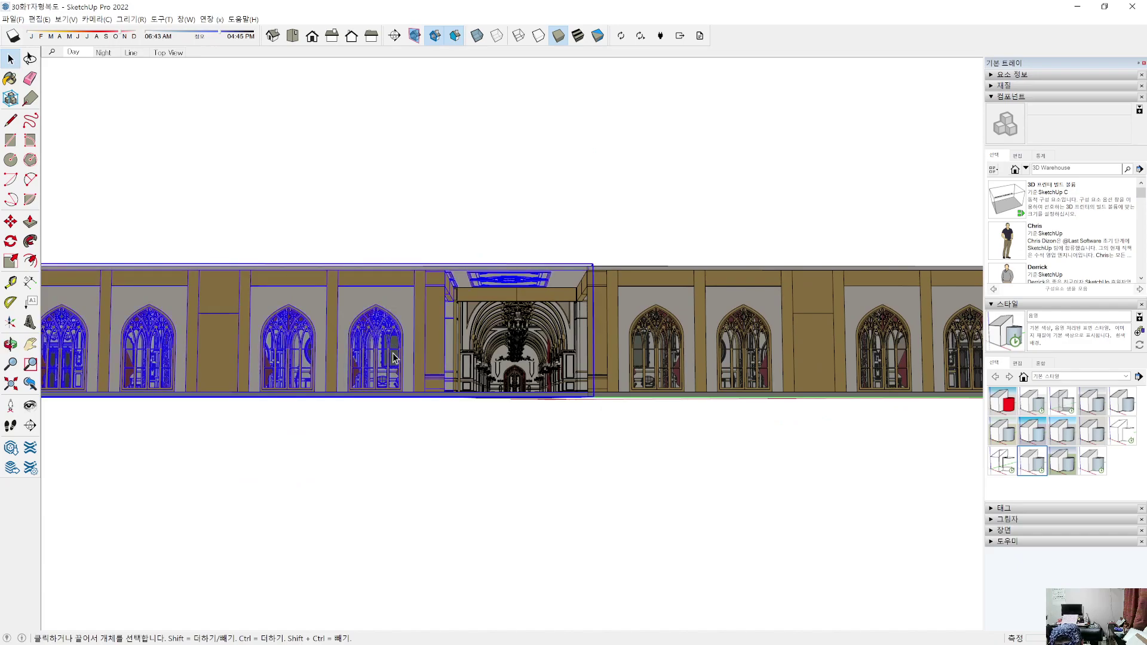
pyautogui.doubleClick(393, 325)
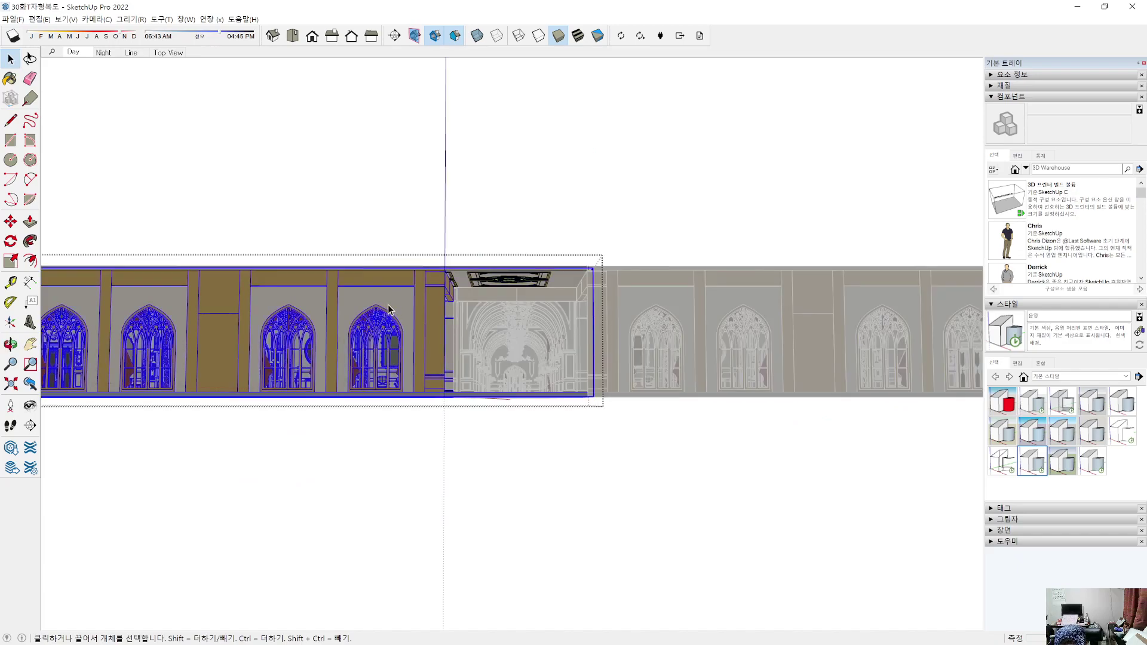
pyautogui.press('Escape')
# Step: Try copying the two arched window panels beside the crossing into its open outer side, and undo the placement
pyautogui.click(378, 303)
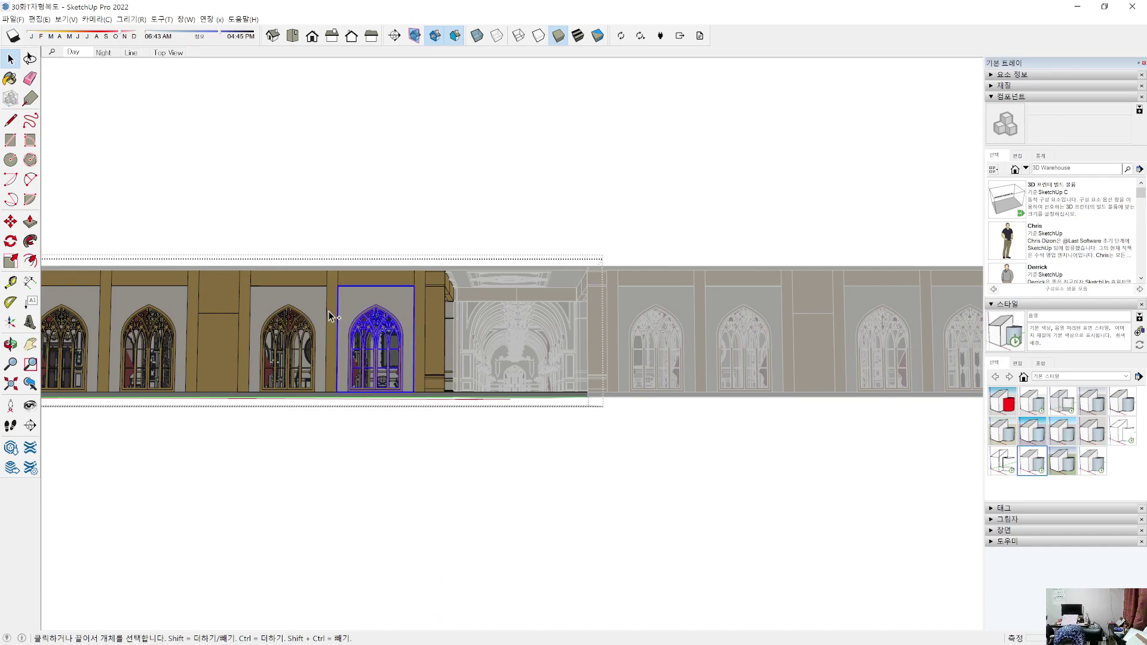
pyautogui.keyDown('ctrl'); pyautogui.click(309, 328); pyautogui.keyUp('ctrl')
pyautogui.moveTo(332, 314); pyautogui.dragTo(454, 468, button='middle')
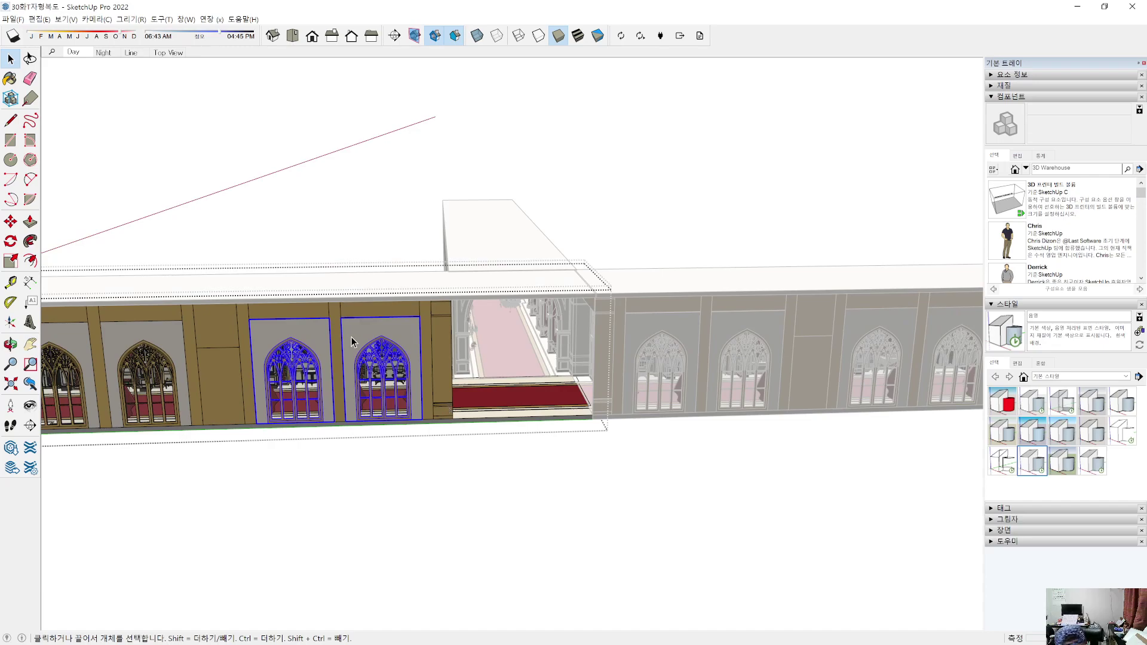
pyautogui.press('m')
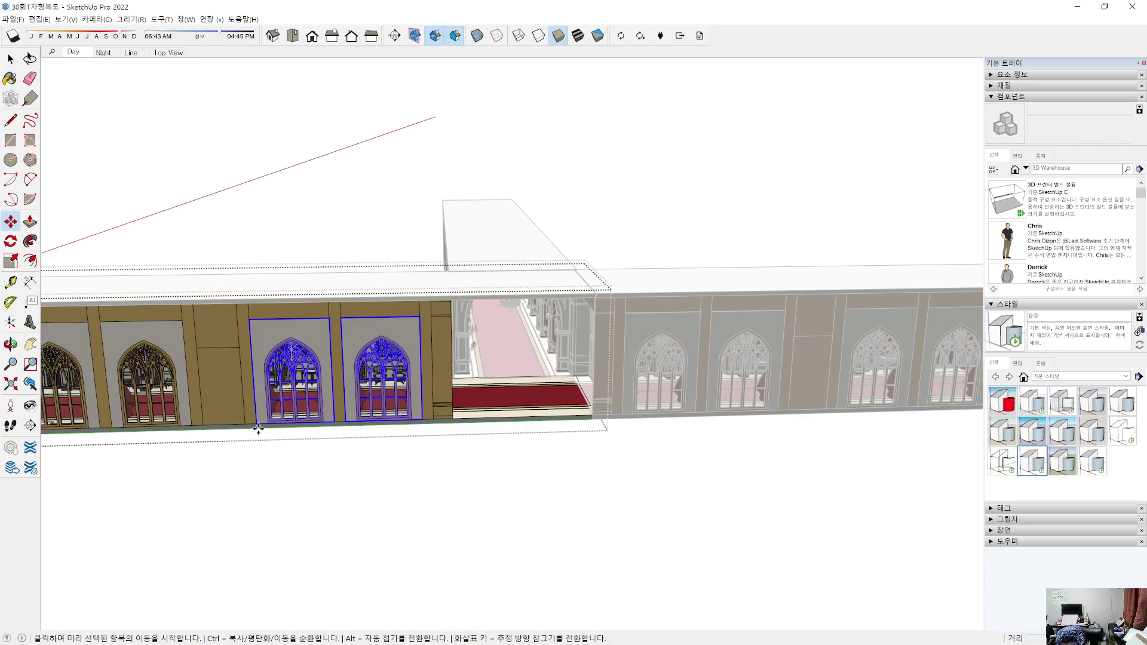
pyautogui.press('ctrl')
pyautogui.click(258, 427)
pyautogui.click(261, 428)
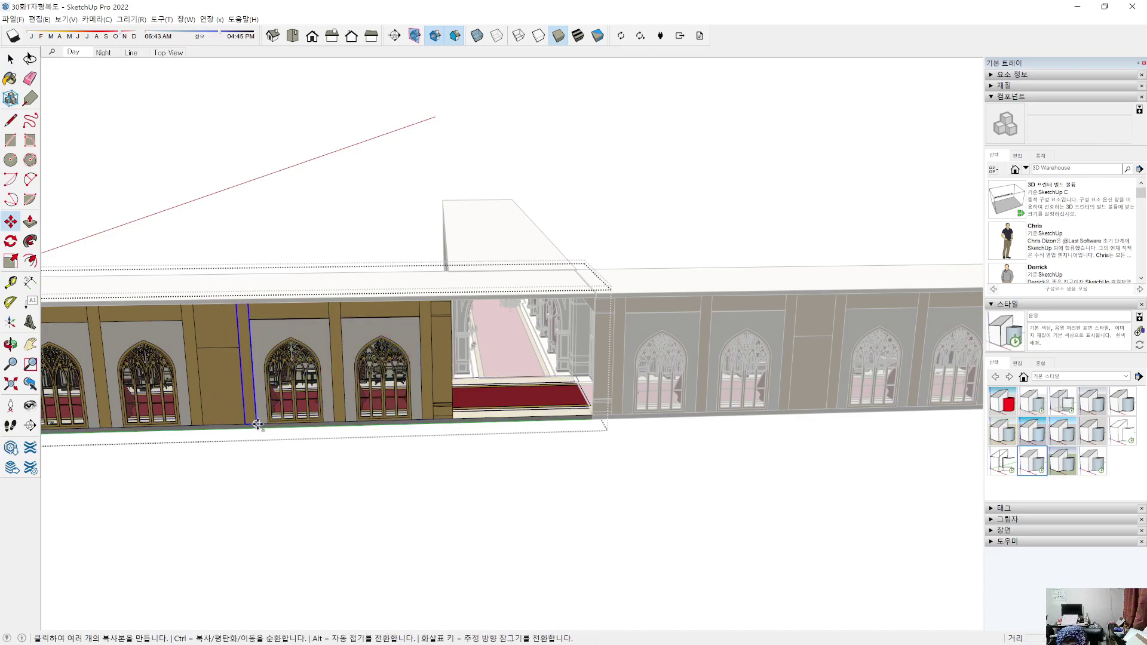
pyautogui.click(263, 424)
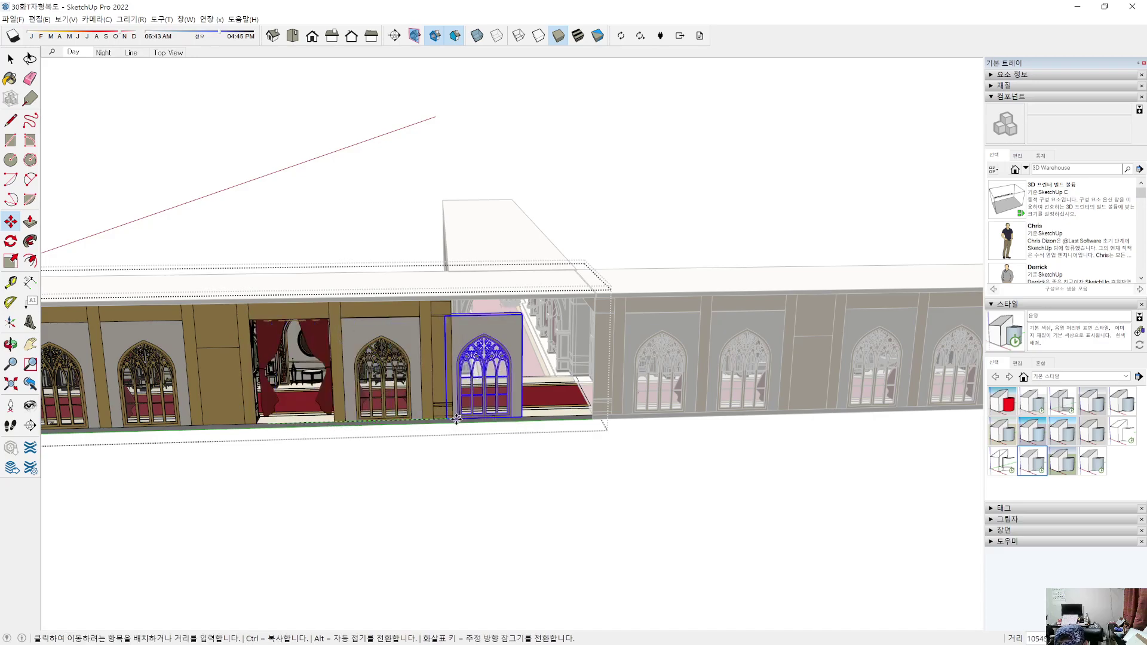
pyautogui.click(455, 417)
pyautogui.hotkey('ctrl', 'z')
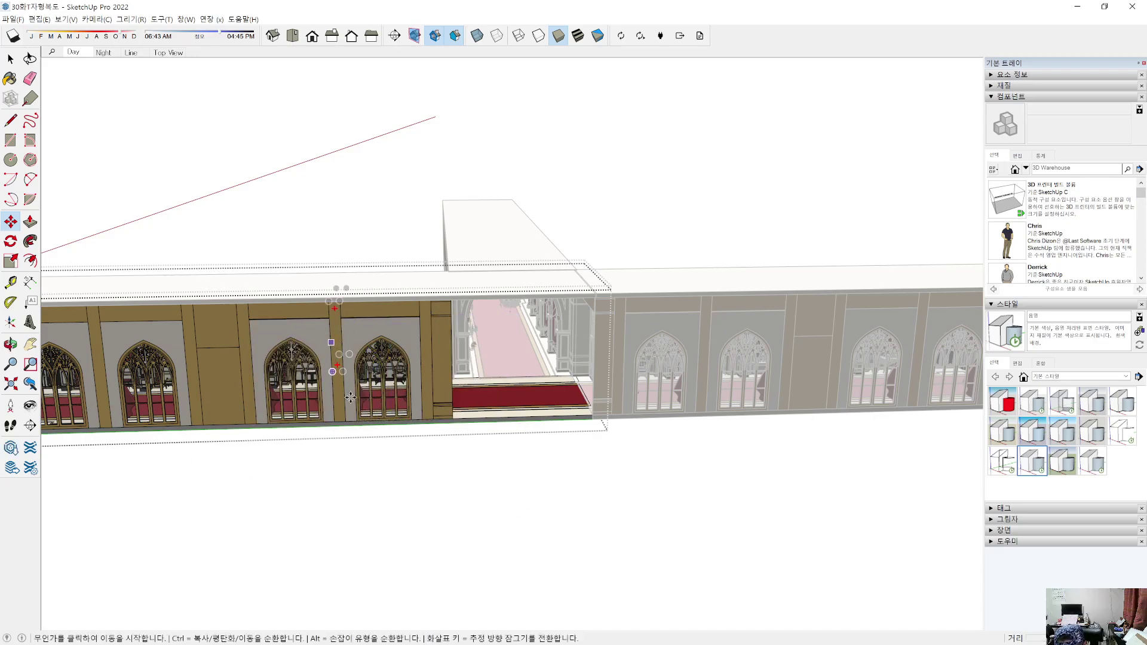
# Step: Copy the two arched window panels beside the crossing along the wall into the opening, starting at the pillar's edge
pyautogui.press('space')
pyautogui.click(352, 330)
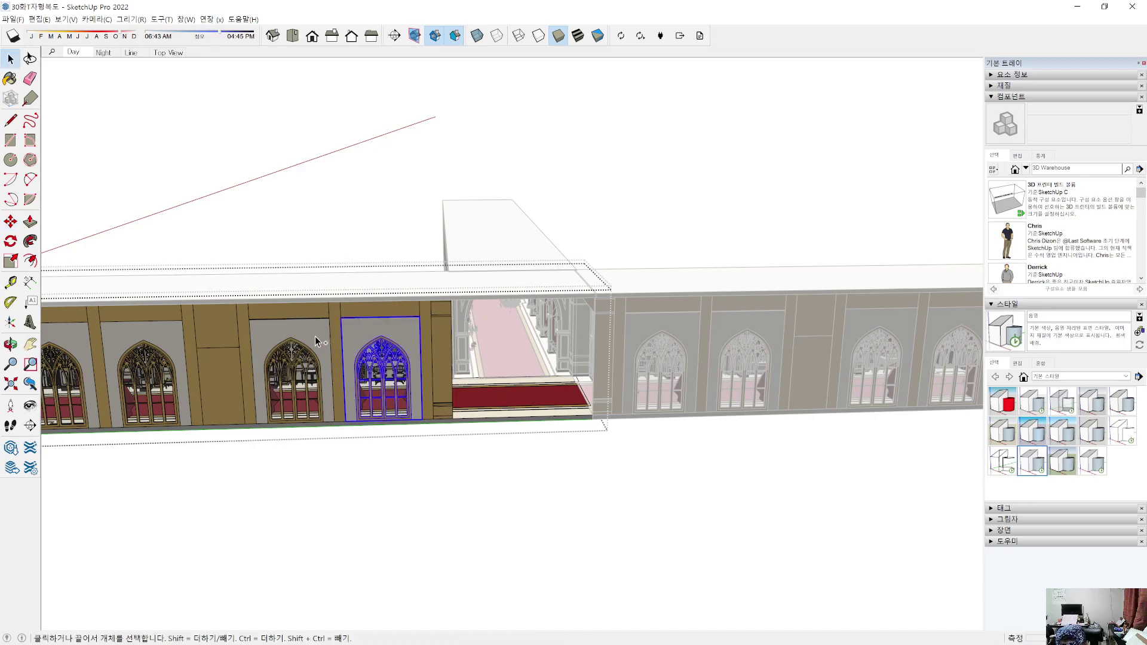
pyautogui.keyDown('ctrl'); pyautogui.click(314, 332); pyautogui.keyUp('ctrl')
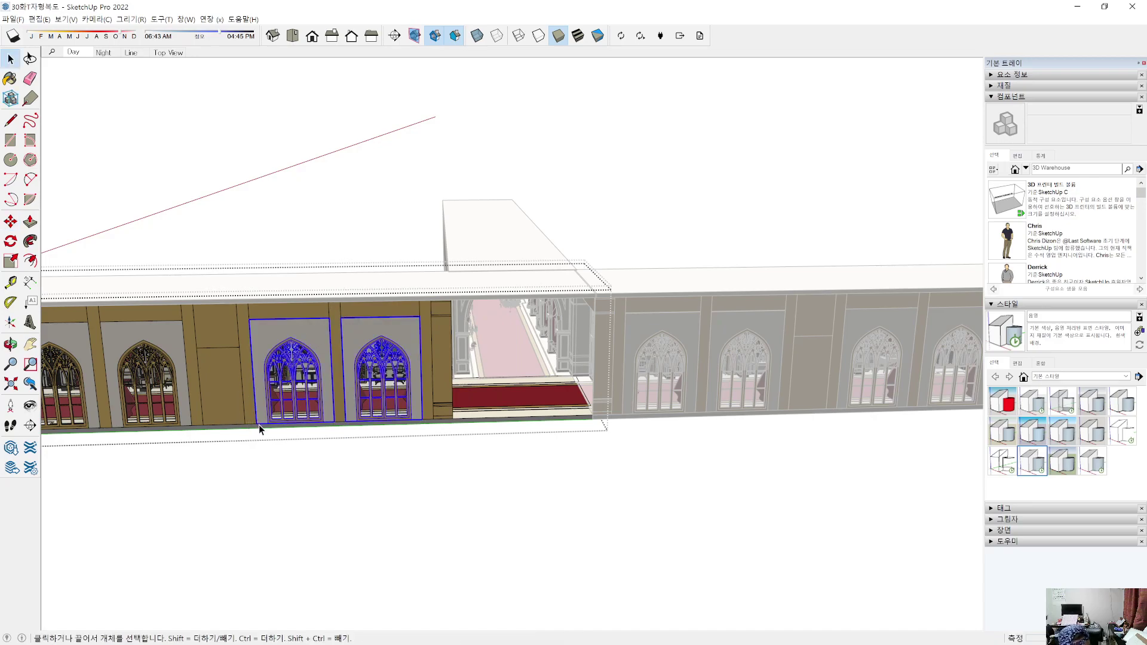
pyautogui.press('m')
pyautogui.press('ctrl')
pyautogui.click(259, 428)
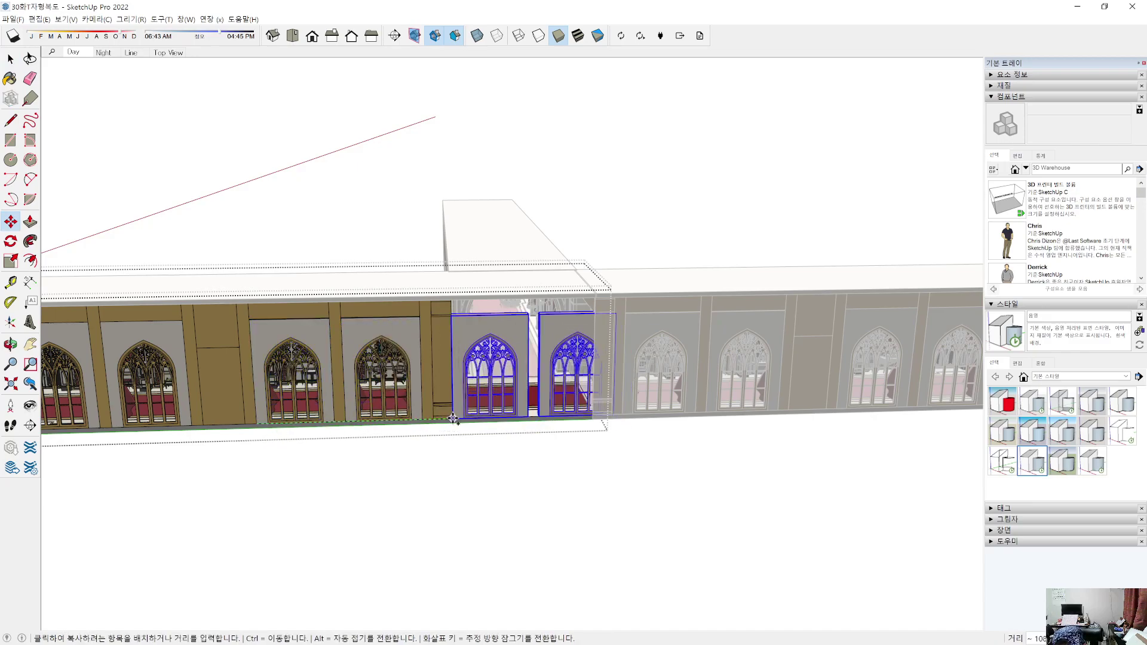
pyautogui.click(453, 418)
# Step: Try moving the outer copied window panel over the edge of the neighbouring copy, and undo the move
pyautogui.press('space')
pyautogui.click(550, 331)
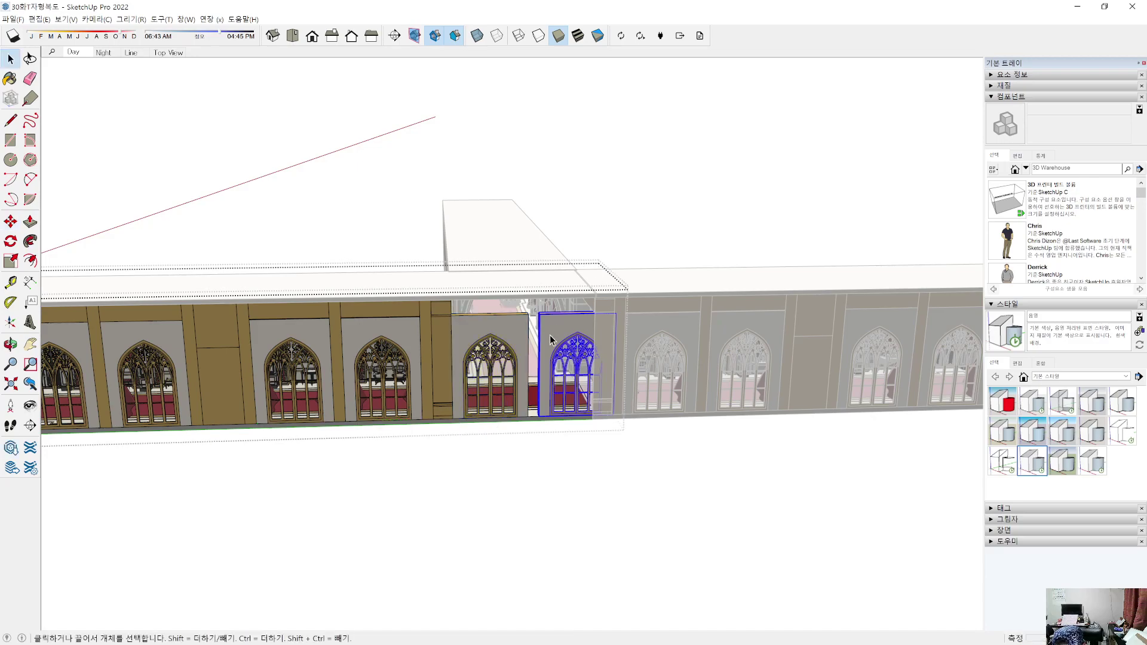
pyautogui.press('m')
pyautogui.click(539, 418)
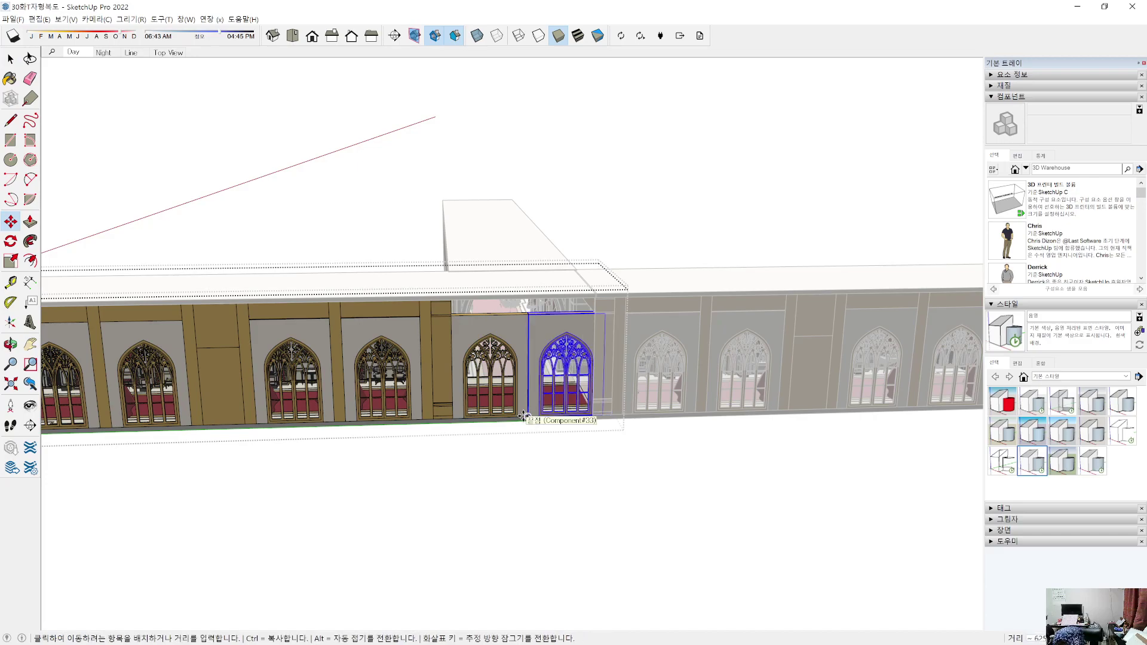
pyautogui.scroll(5, 525, 417)
pyautogui.scroll(3, 523, 416)
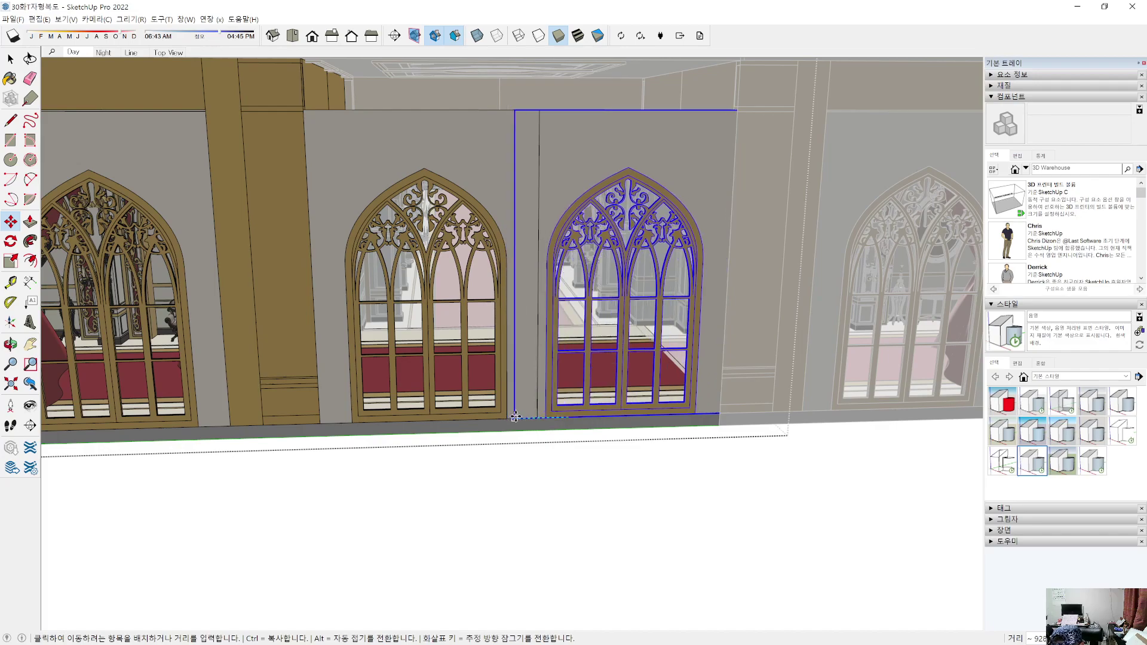
pyautogui.click(517, 417)
pyautogui.hotkey('ctrl', 'z')
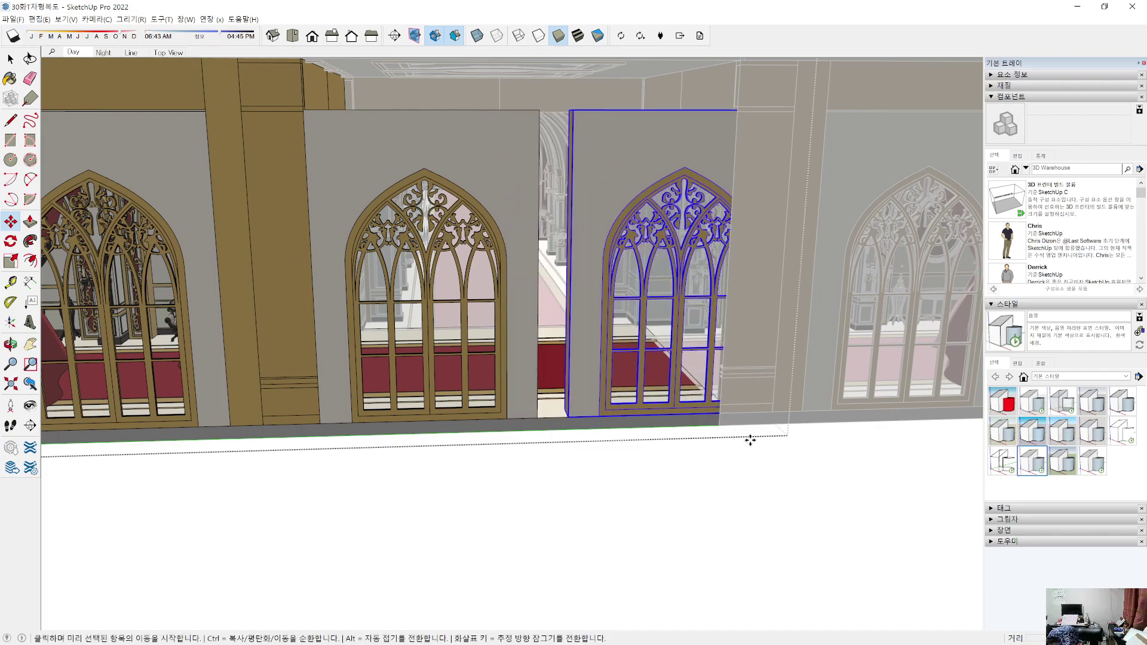
# Step: Move the outer copied window panel along the wall so it overlaps the neighbouring copy up to its window frame
pyautogui.press('space')
pyautogui.moveTo(839, 450); pyautogui.dragTo(624, 448, button='middle')
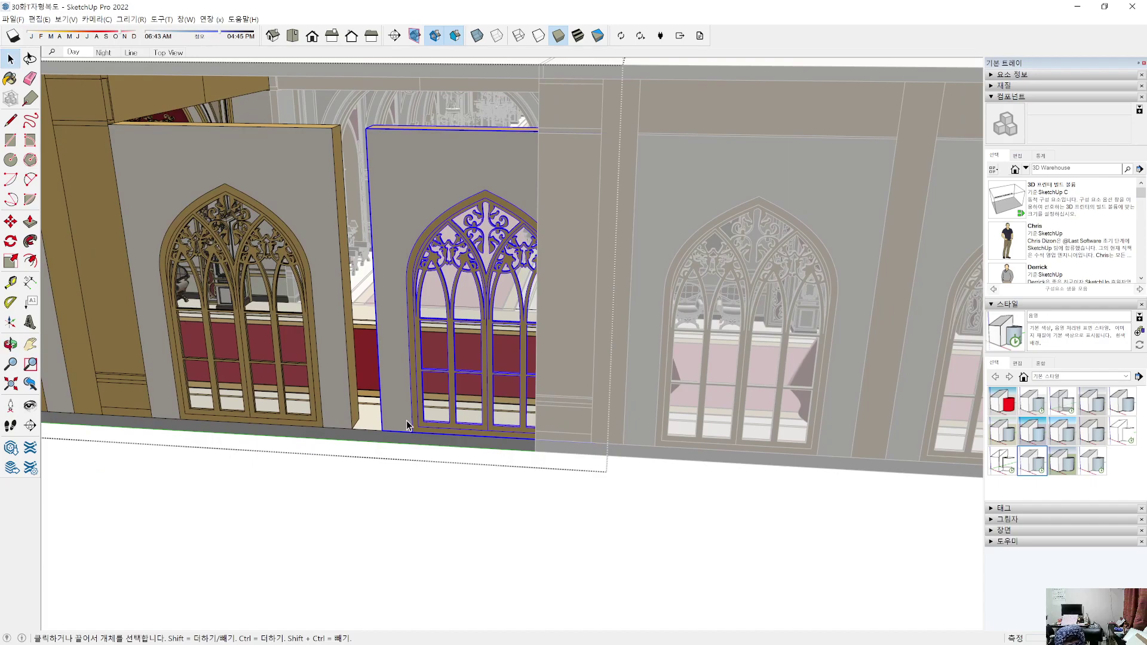
pyautogui.press('m')
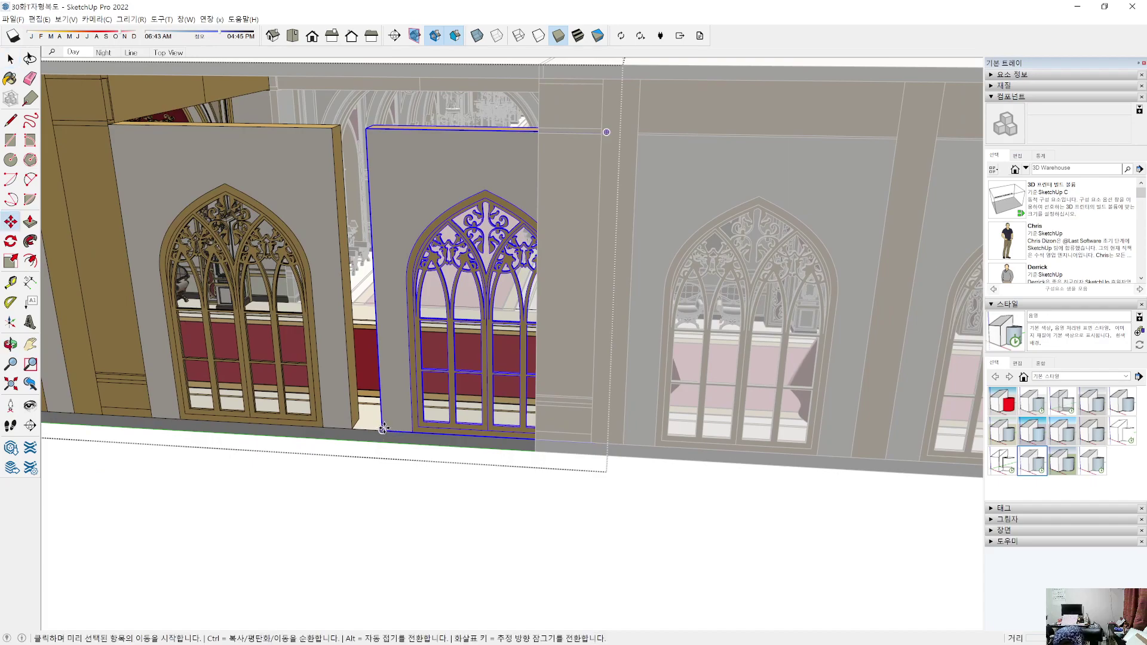
pyautogui.click(383, 429)
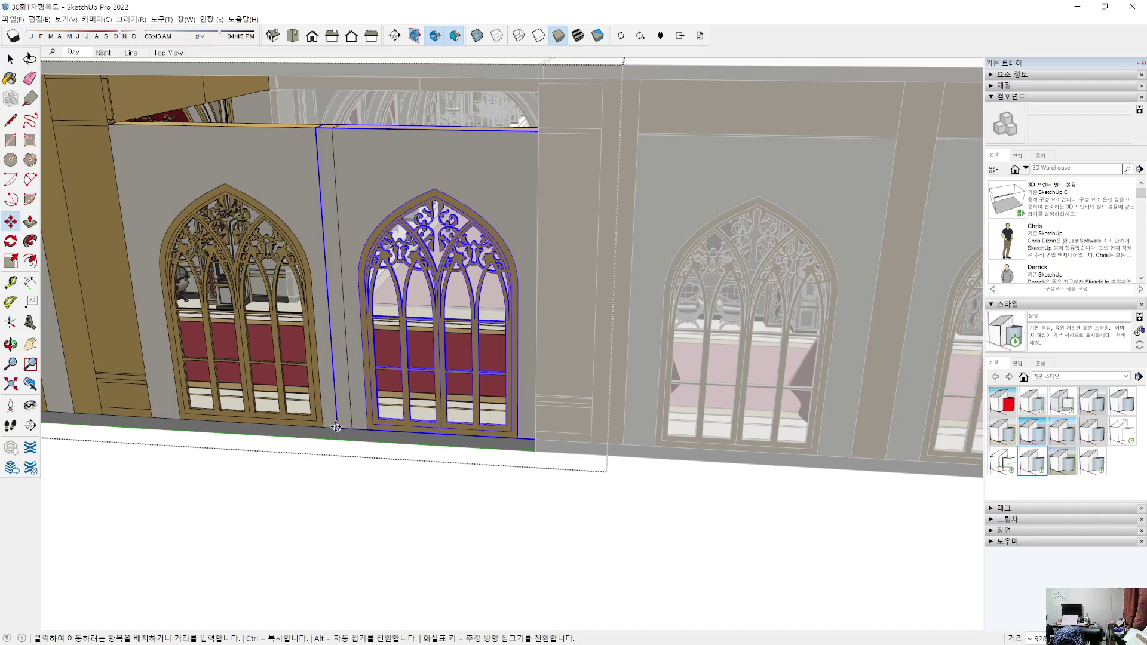
pyautogui.scroll(4, 335, 427)
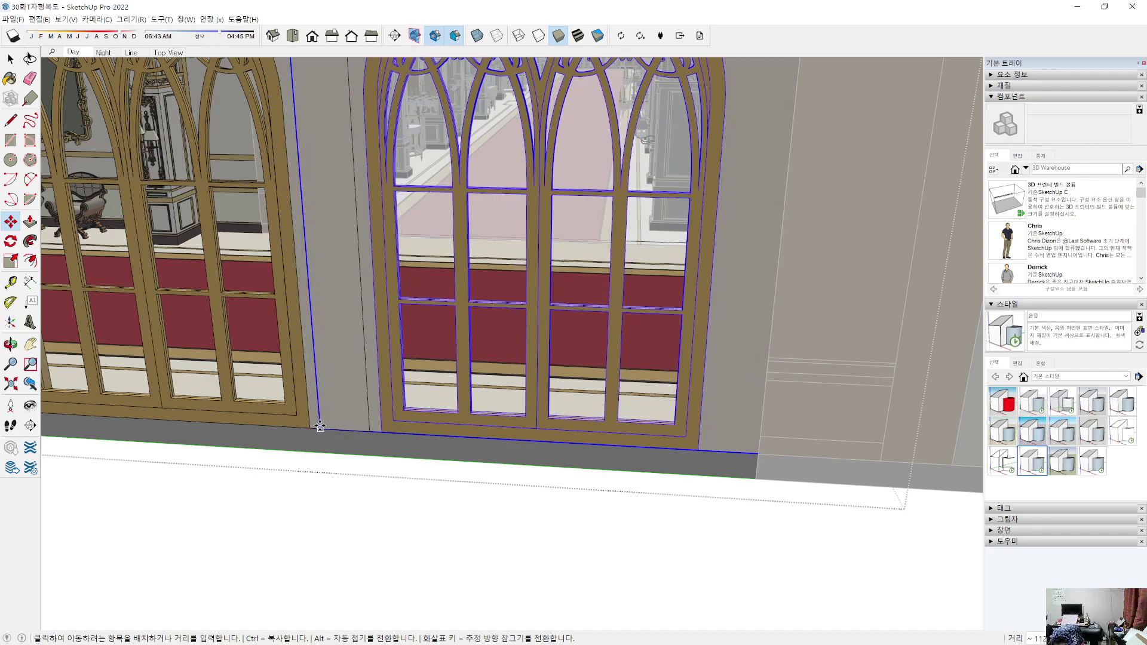
pyautogui.click(318, 482)
pyautogui.press('space')
pyautogui.click(310, 489)
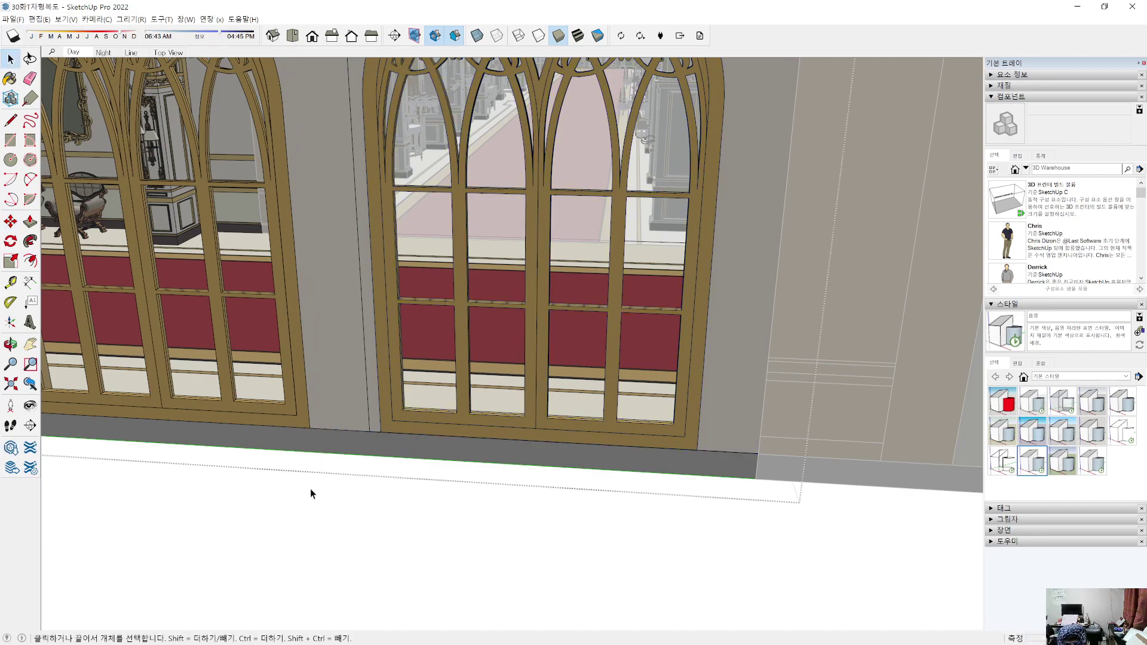
# Step: Copy the upper beam panel from above the neighbouring window along the wall into the crossing's open strip, starting at the pillar's edge
pyautogui.scroll(-4, 303, 462)
pyautogui.scroll(-2, 306, 461)
pyautogui.moveTo(297, 475); pyautogui.dragTo(445, 548, button='middle')
pyautogui.scroll(1, 336, 434)
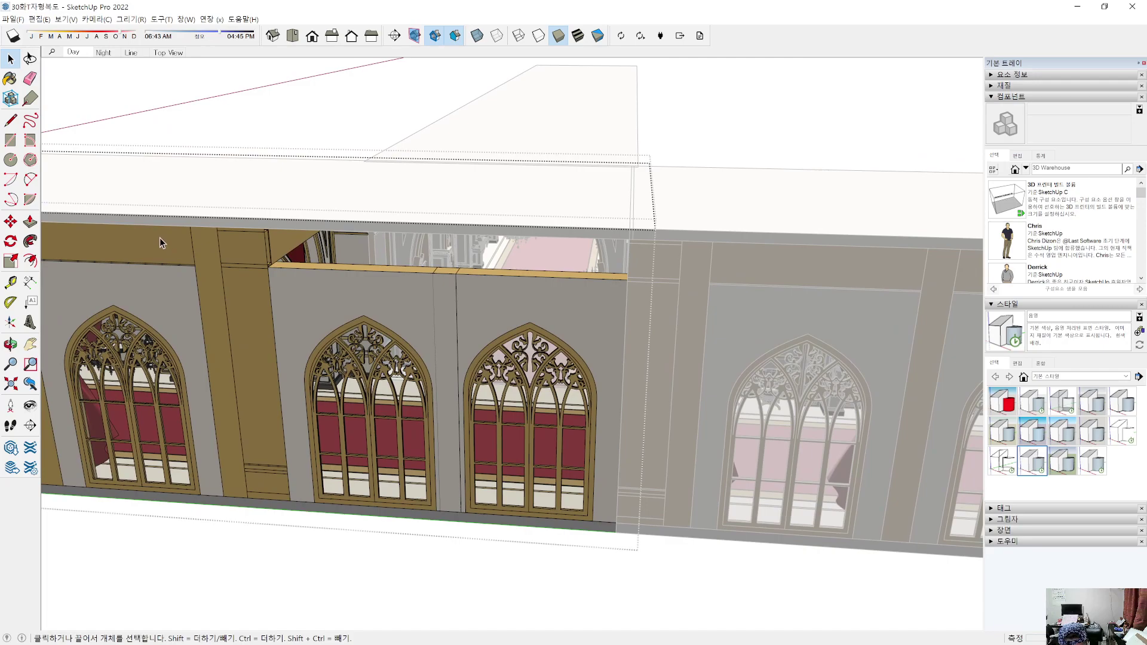
pyautogui.keyDown('shift'); pyautogui.moveTo(170, 319); pyautogui.dragTo(476, 376, button='middle'); pyautogui.keyUp('shift')
pyautogui.scroll(1, 409, 361)
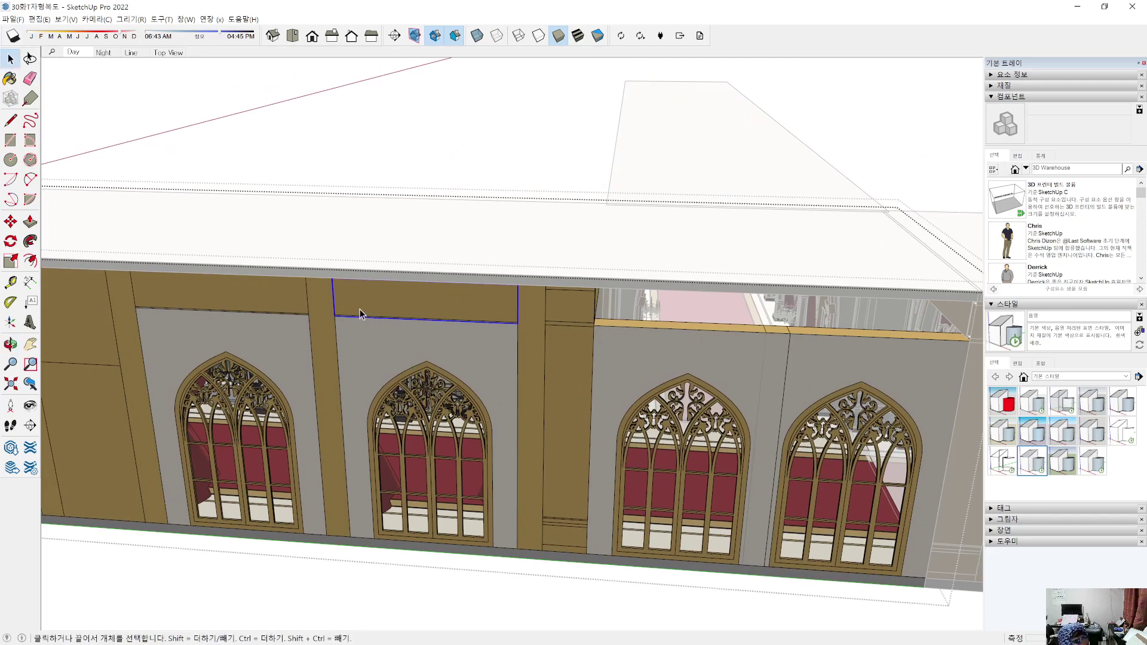
pyautogui.press('m')
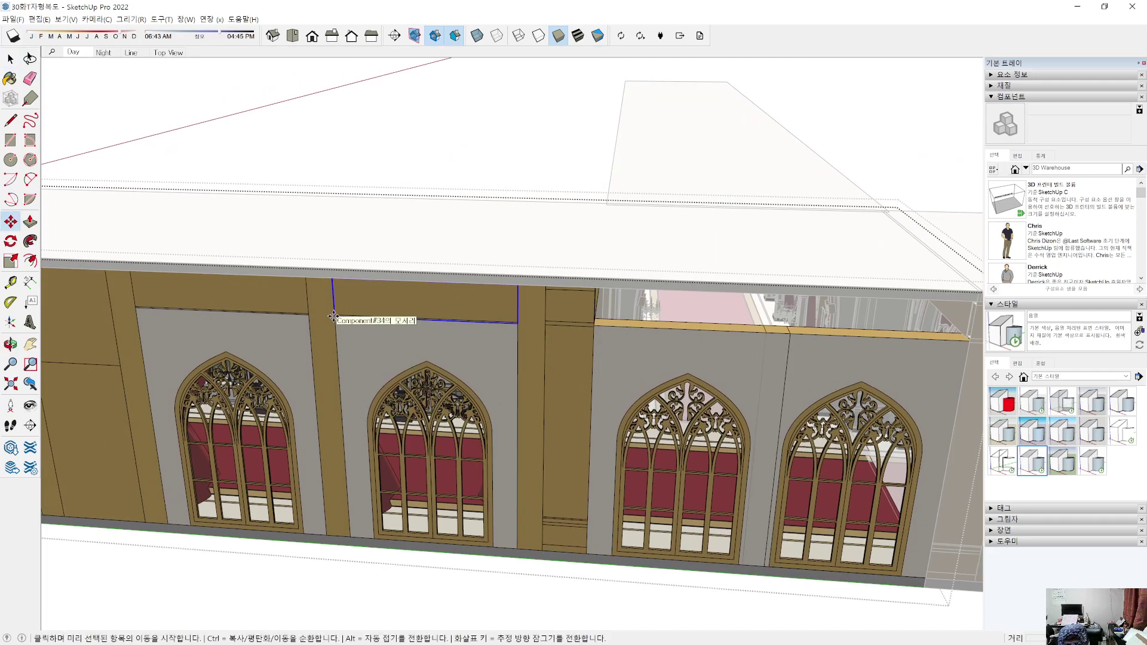
pyautogui.press('ctrl')
pyautogui.click(333, 317)
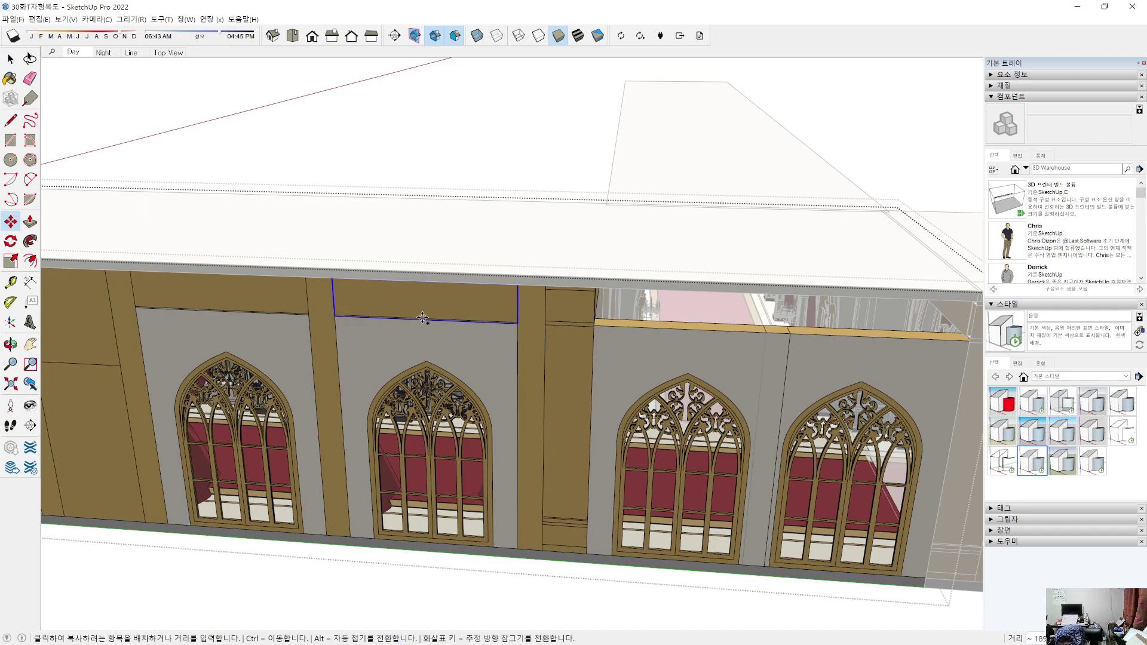
pyautogui.click(597, 326)
# Step: Scale the copied beam panel along the green axis by 2.00 to span both copied windows, and leave the group
pyautogui.moveTo(485, 380); pyautogui.dragTo(488, 375, button='middle')
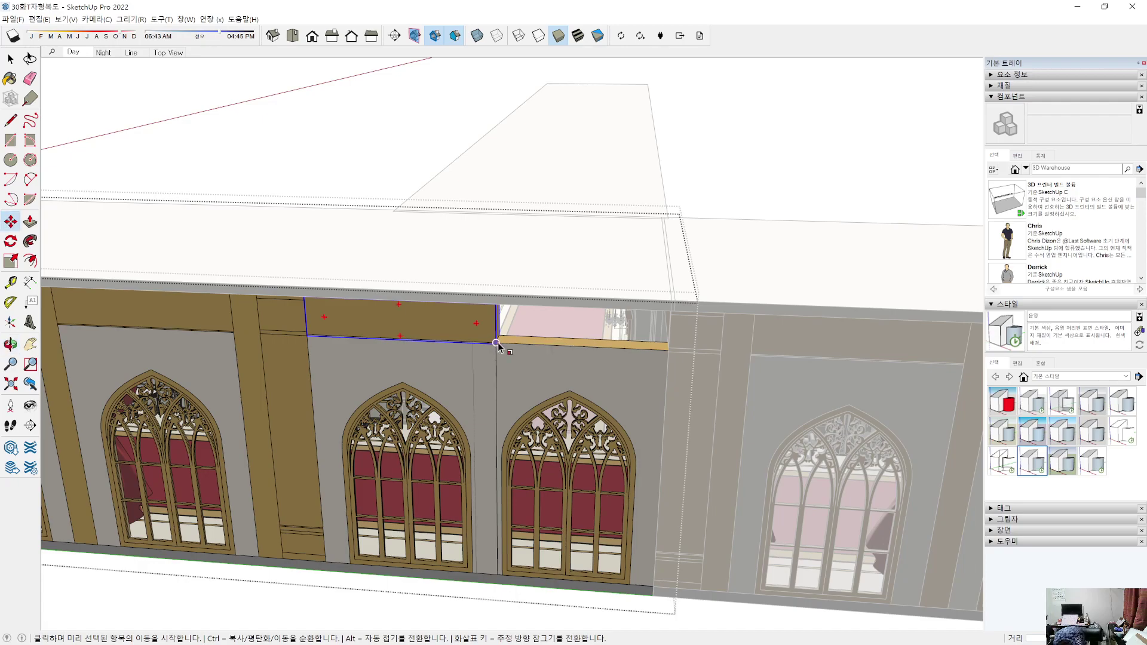
pyautogui.press('s')
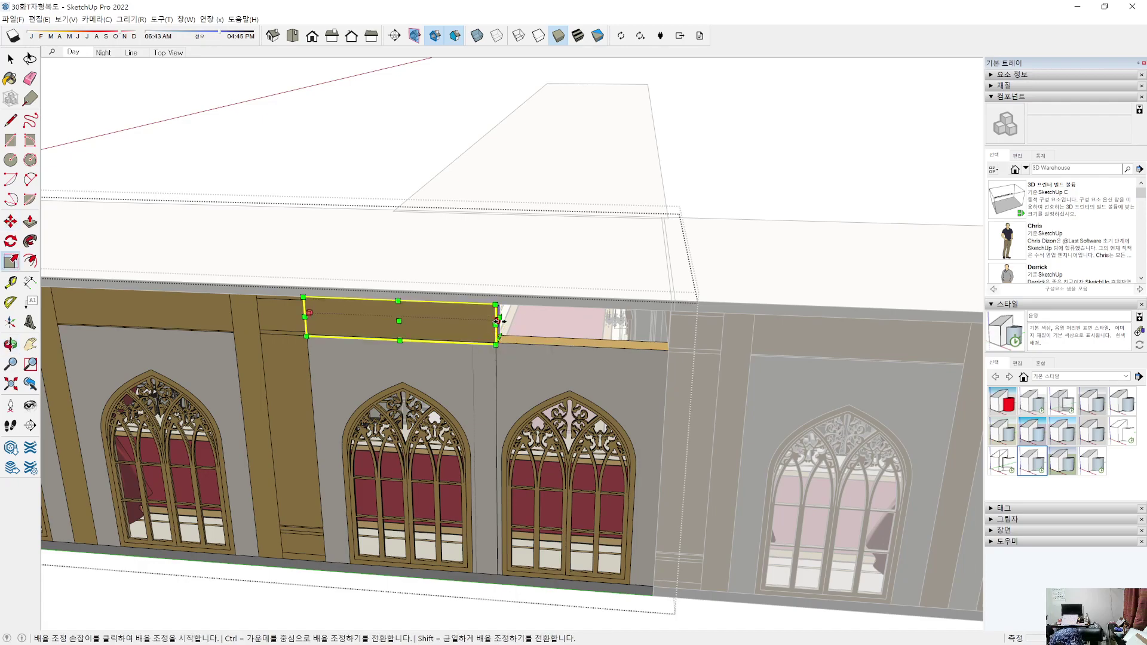
pyautogui.click(496, 323)
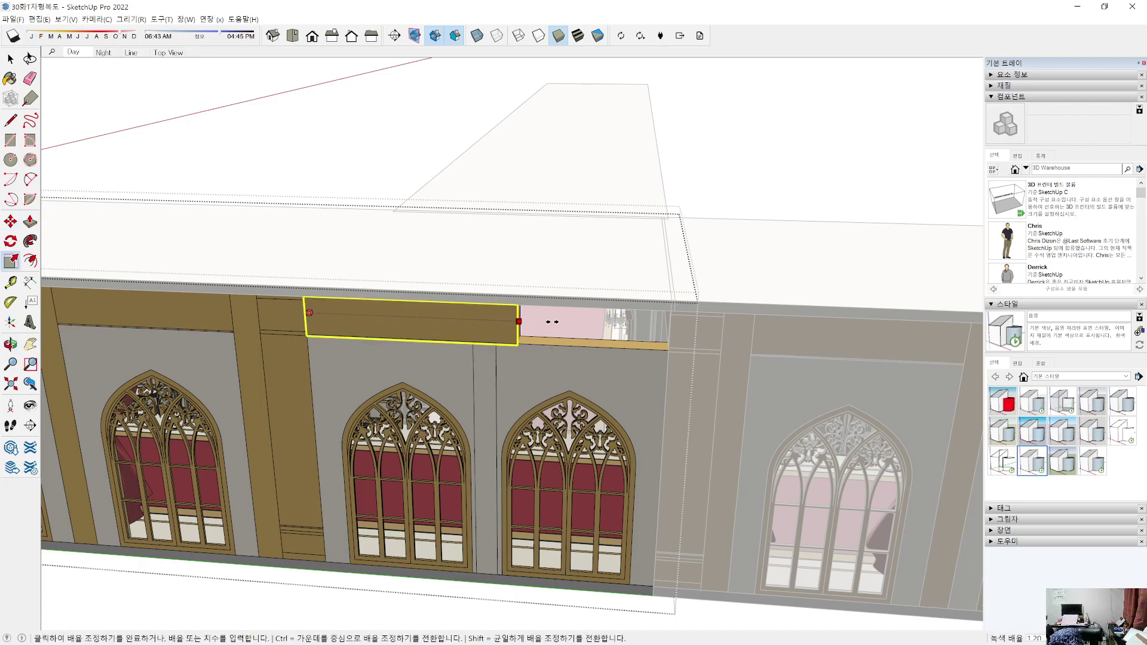
pyautogui.click(678, 333)
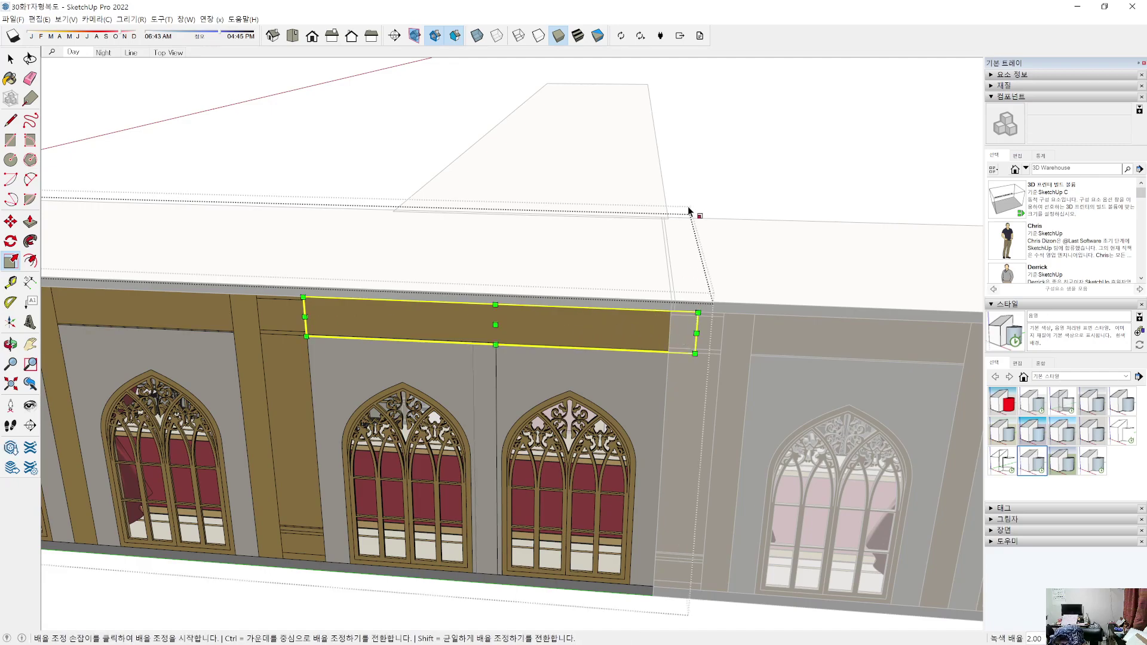
pyautogui.press('space')
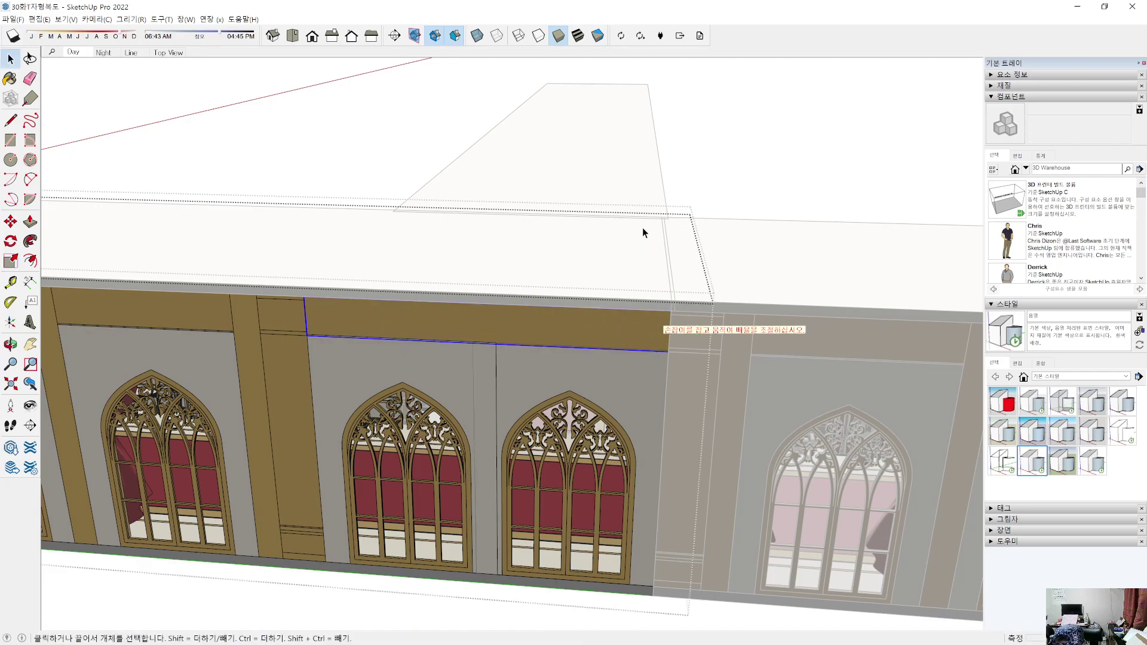
pyautogui.moveTo(610, 357); pyautogui.dragTo(565, 242, button='middle')
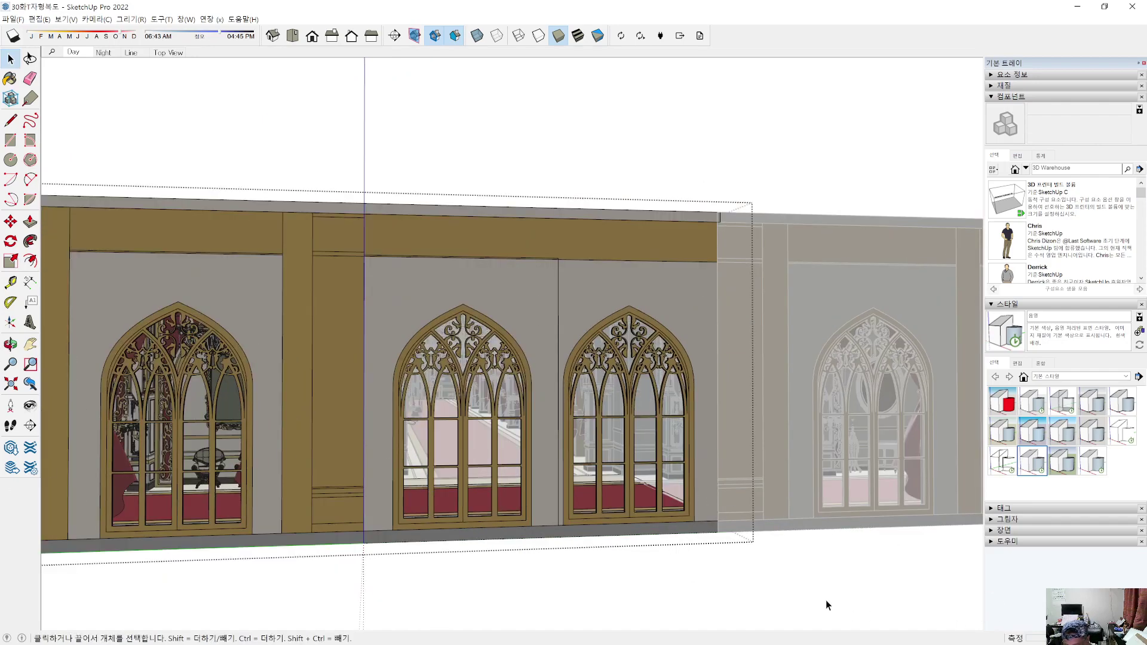
pyautogui.click(753, 573)
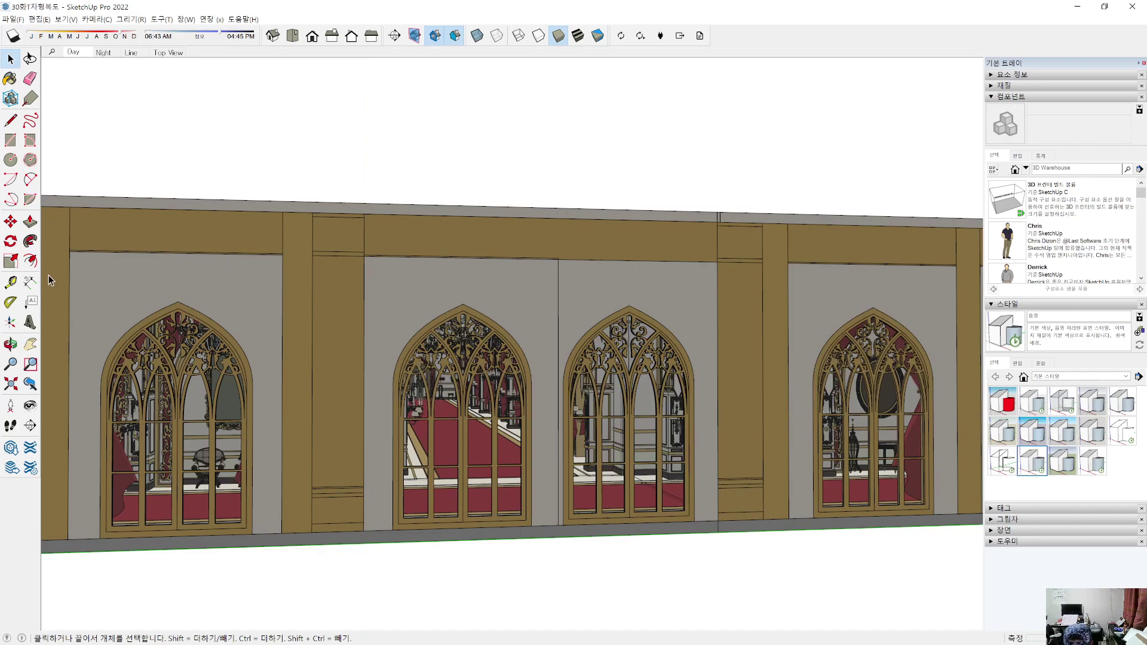
# Step: Place the camera inside the crossing and look along the carpeted corridor and around the corner wall between the pillars
pyautogui.click(10, 408)
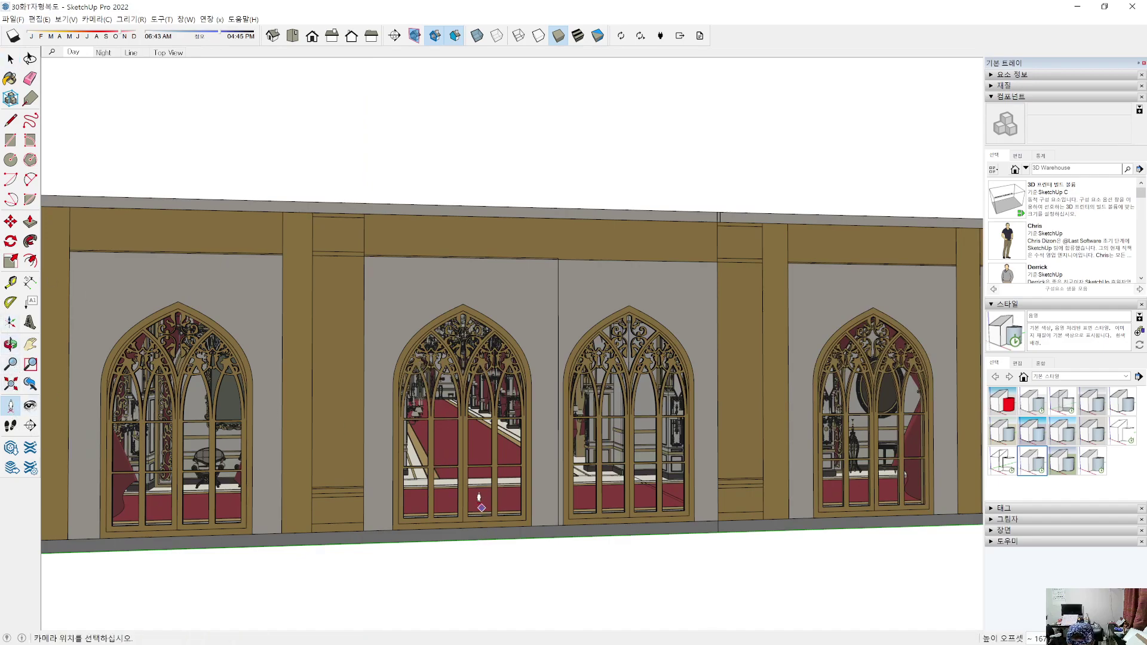
pyautogui.click(481, 501)
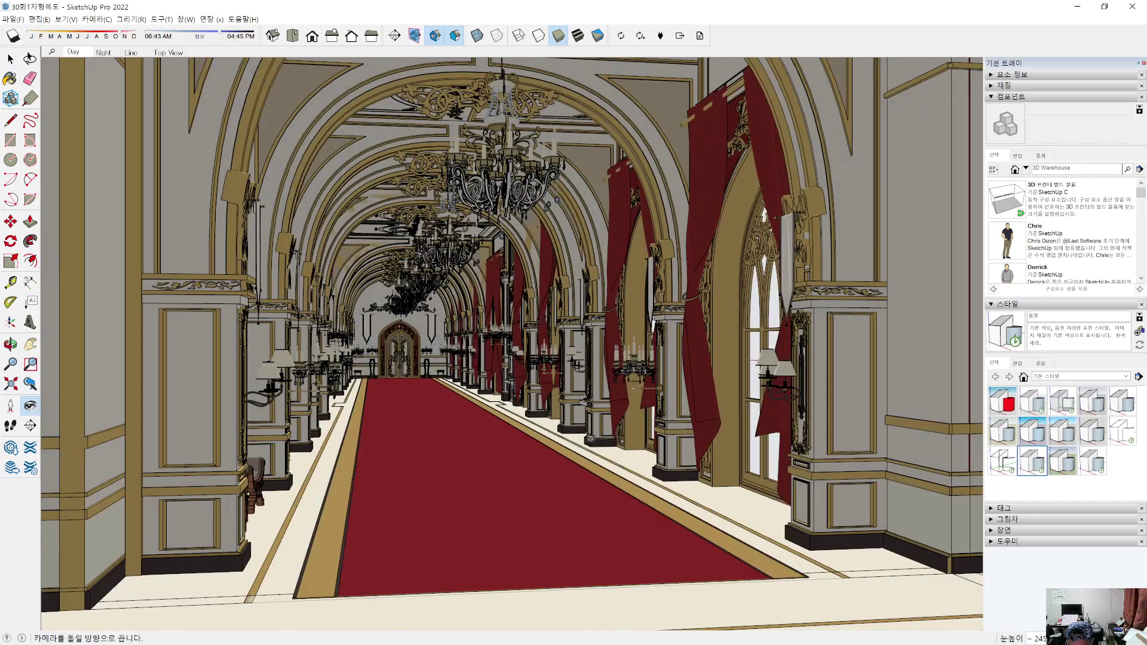
pyautogui.moveTo(590, 439); pyautogui.dragTo(651, 322)
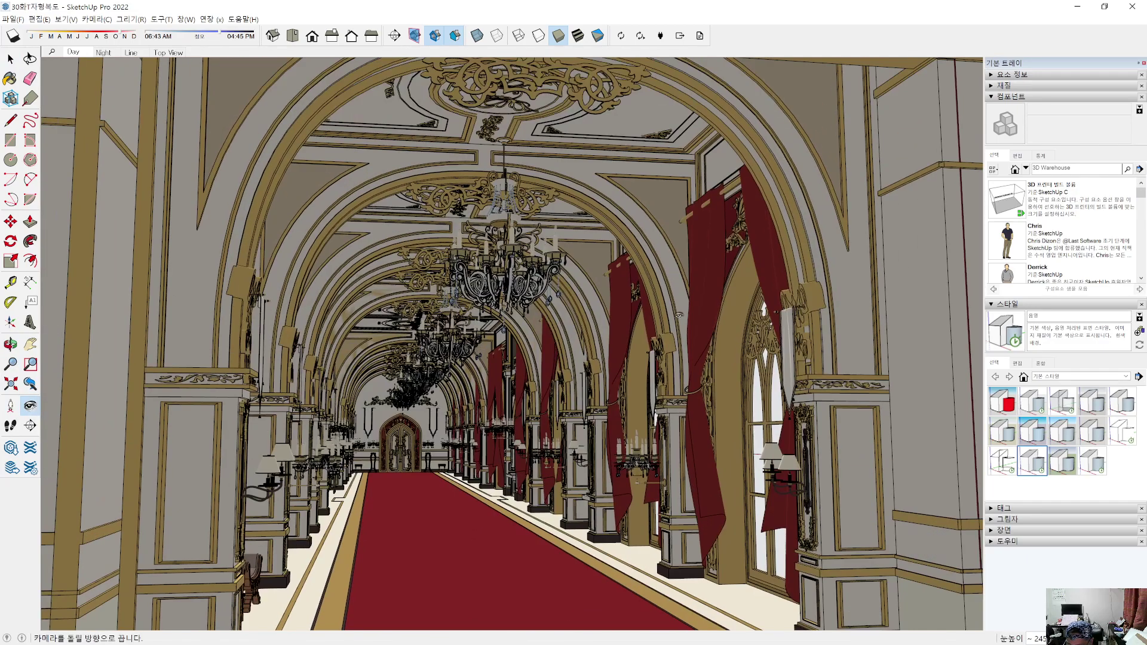
pyautogui.moveTo(936, 316); pyautogui.dragTo(959, 525)
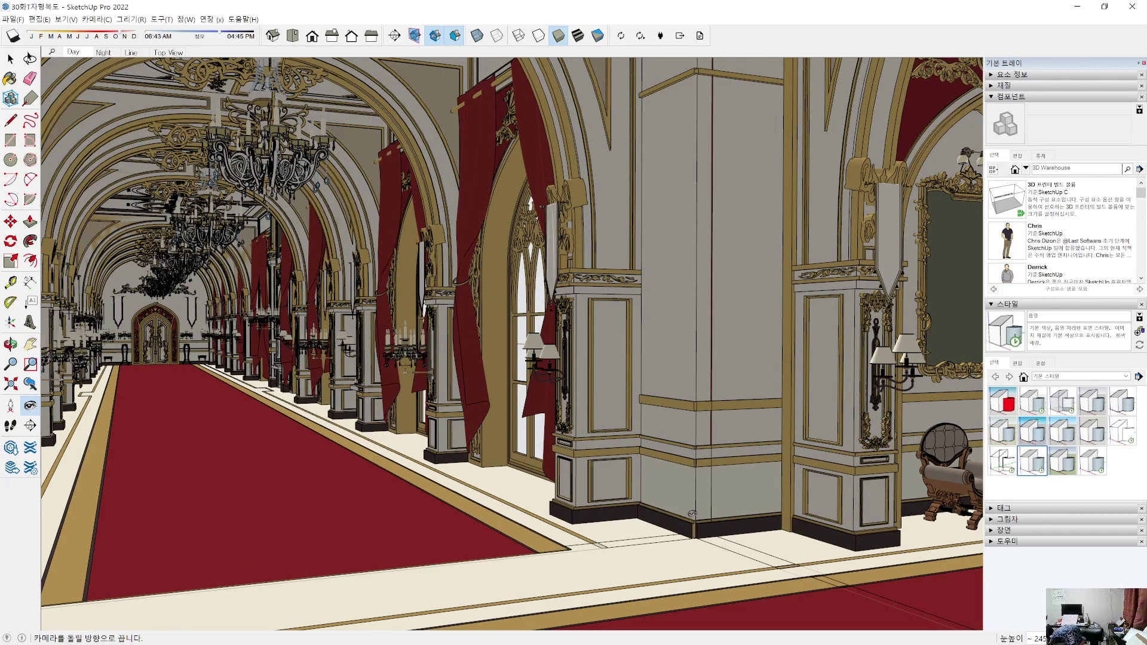
pyautogui.moveTo(685, 545); pyautogui.dragTo(592, 547)
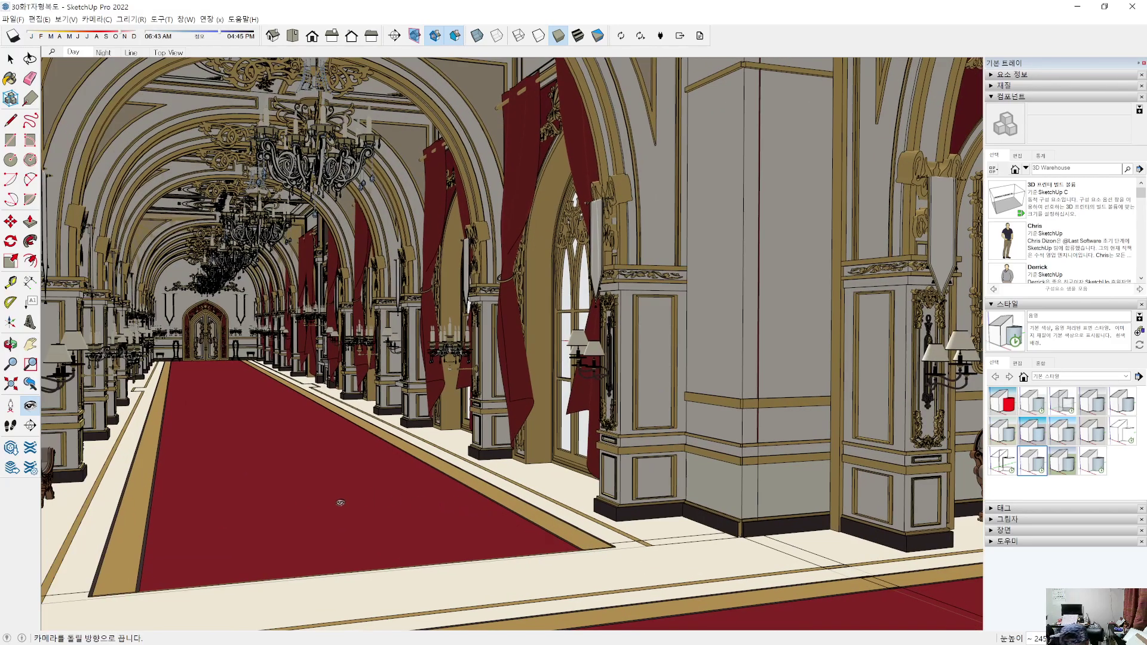
pyautogui.rightClick(341, 504)
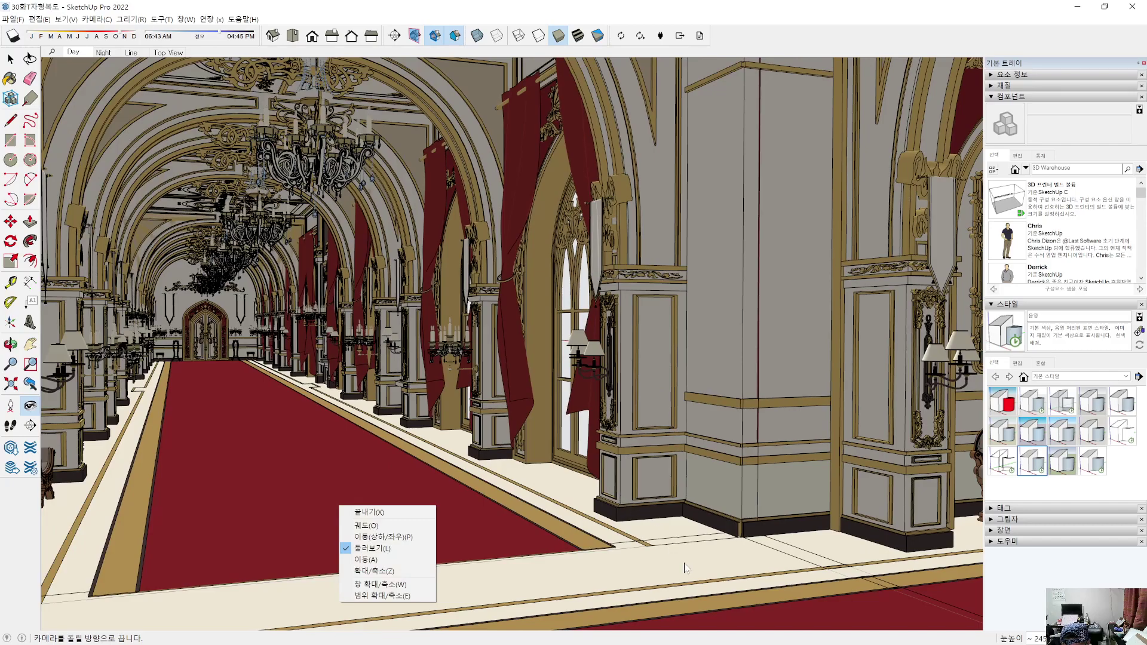
pyautogui.click(617, 523)
pyautogui.moveTo(540, 508); pyautogui.dragTo(691, 495)
pyautogui.scroll(6, 675, 472)
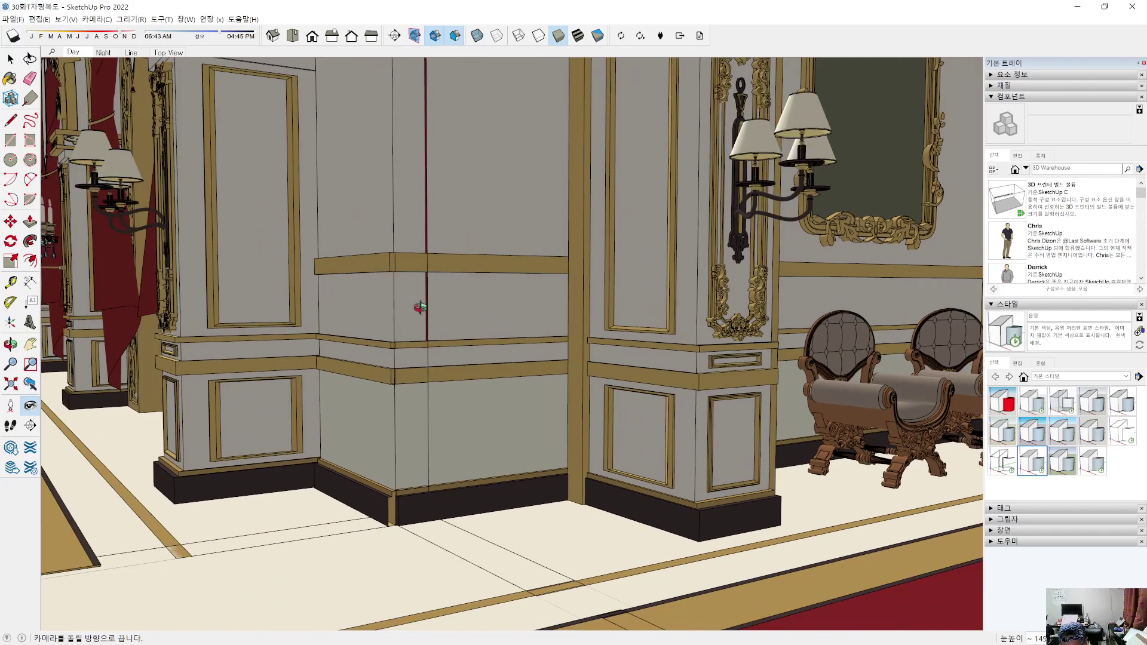
# Step: Examine the crossing's corner wall up close, and check the closed window facade and roof from outside
pyautogui.moveTo(421, 307); pyautogui.dragTo(497, 466, button='middle')
pyautogui.moveTo(476, 295); pyautogui.dragTo(498, 250, button='middle')
pyautogui.moveTo(484, 511); pyautogui.dragTo(423, 538, button='middle')
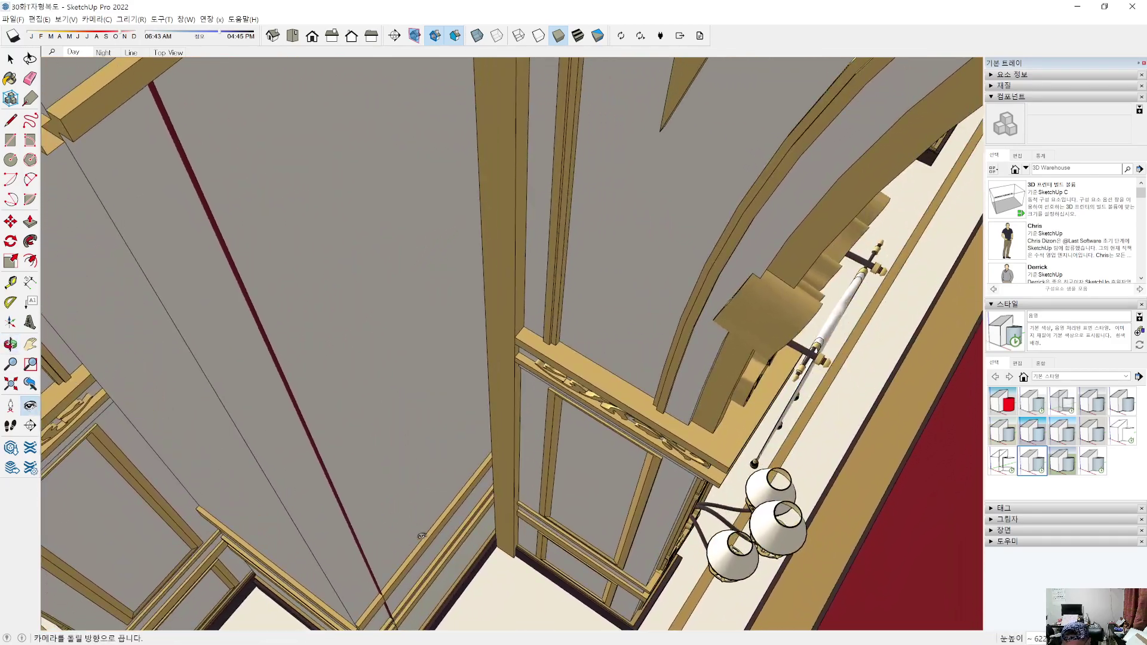
pyautogui.moveTo(318, 528); pyautogui.dragTo(495, 580, button='middle')
pyautogui.moveTo(426, 523); pyautogui.dragTo(617, 377, button='middle')
pyautogui.moveTo(458, 333); pyautogui.dragTo(633, 377, button='middle')
pyautogui.moveTo(600, 317); pyautogui.dragTo(651, 360, button='middle')
pyautogui.scroll(-6, 651, 360)
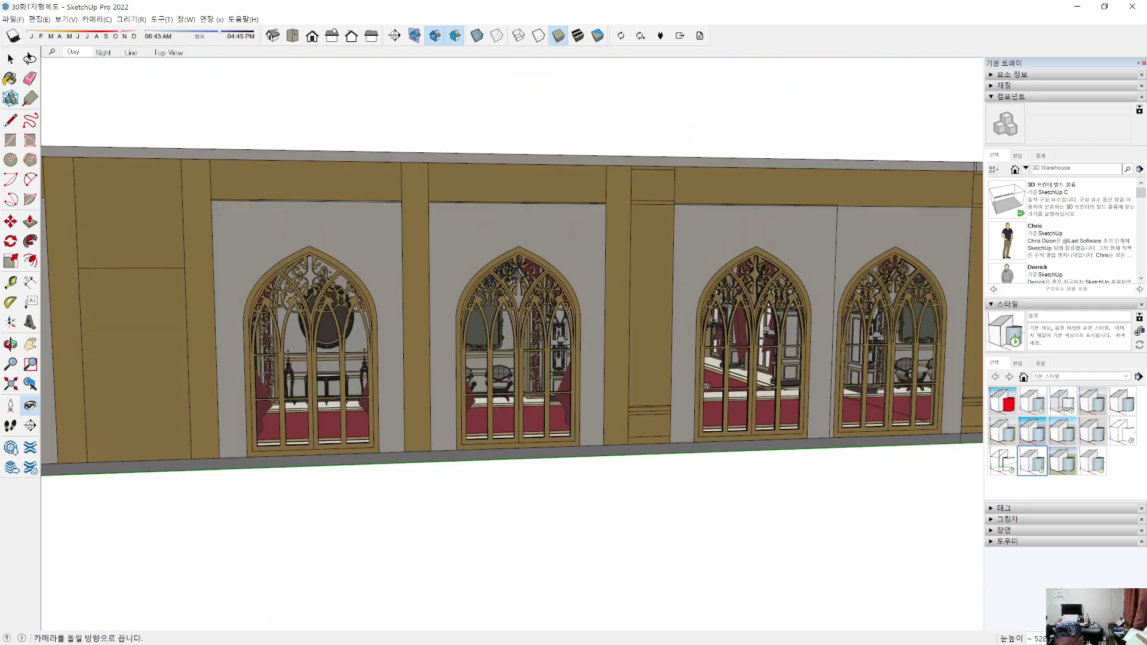
pyautogui.keyDown('shift'); pyautogui.moveTo(786, 500); pyautogui.dragTo(396, 447, button='middle'); pyautogui.keyUp('shift')
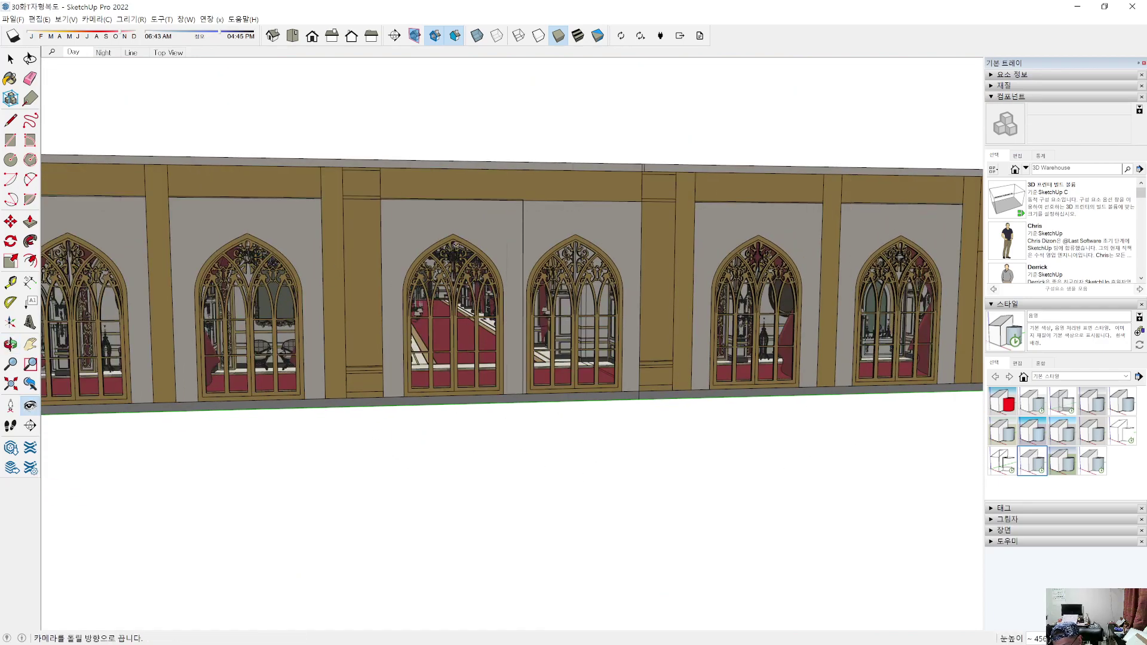
pyautogui.press('space')
pyautogui.click(542, 241)
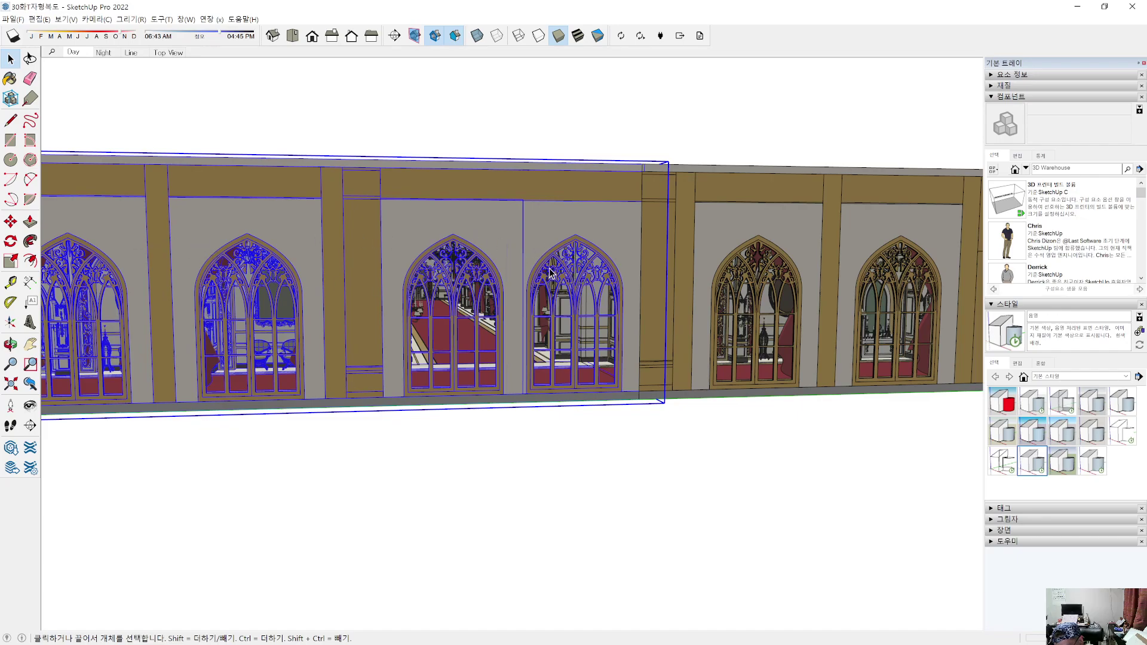
pyautogui.moveTo(593, 463); pyautogui.dragTo(460, 448, button='middle')
pyautogui.click(424, 563)
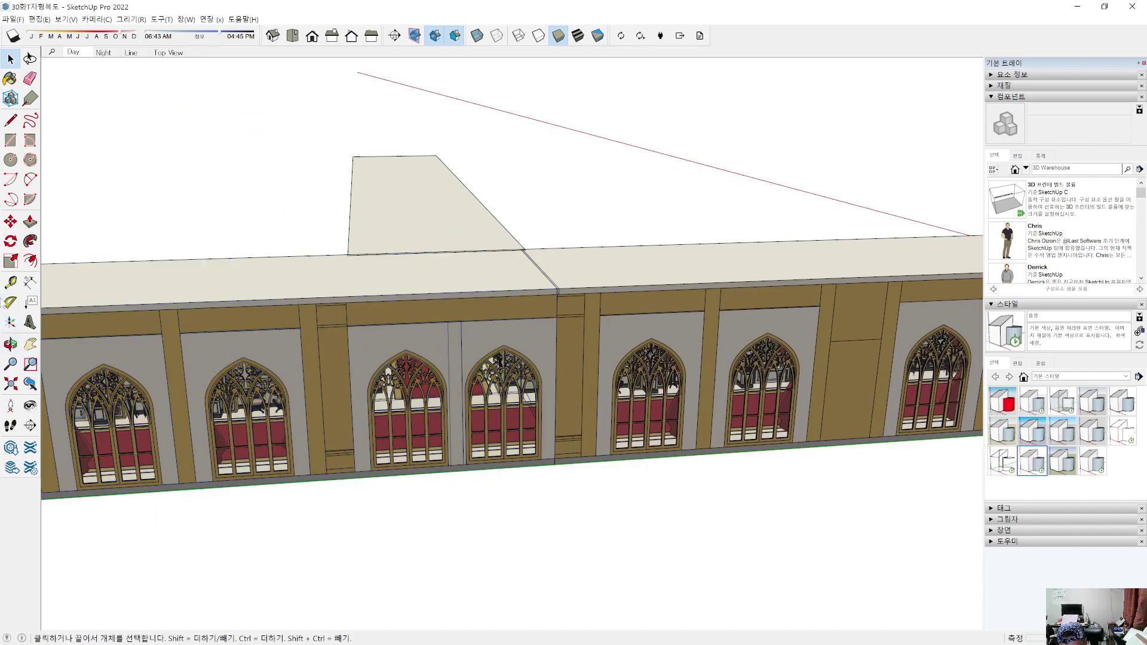
# Step: Place the camera inside the crossing again and turn it towards the corner wall beside the chairs and mirror
pyautogui.click(10, 406)
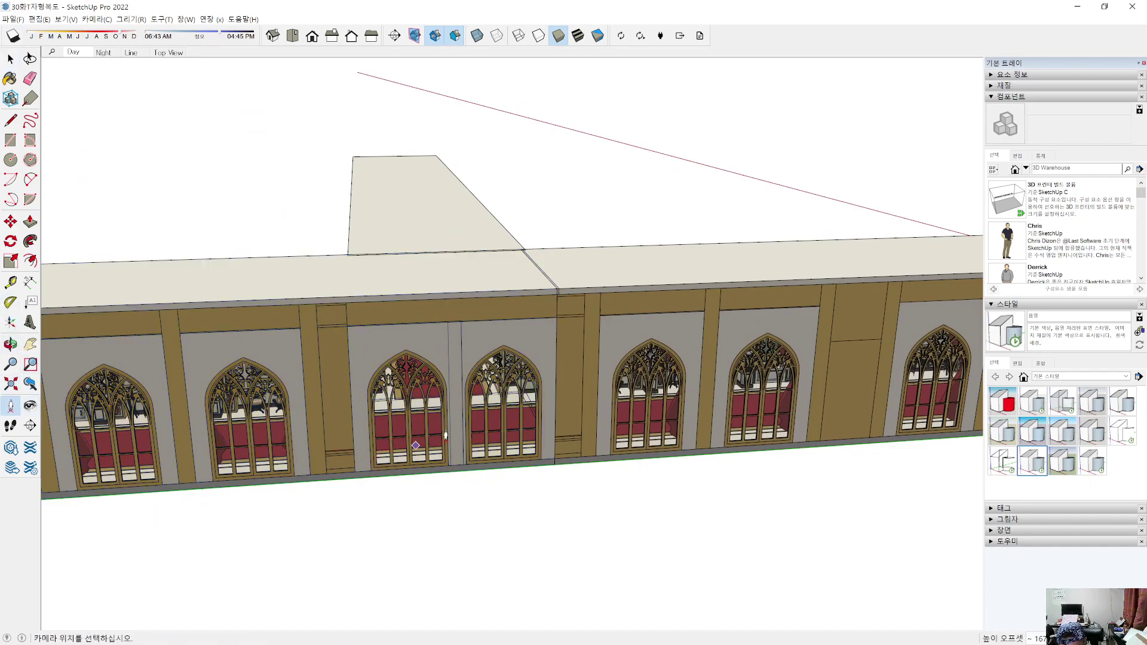
pyautogui.click(435, 425)
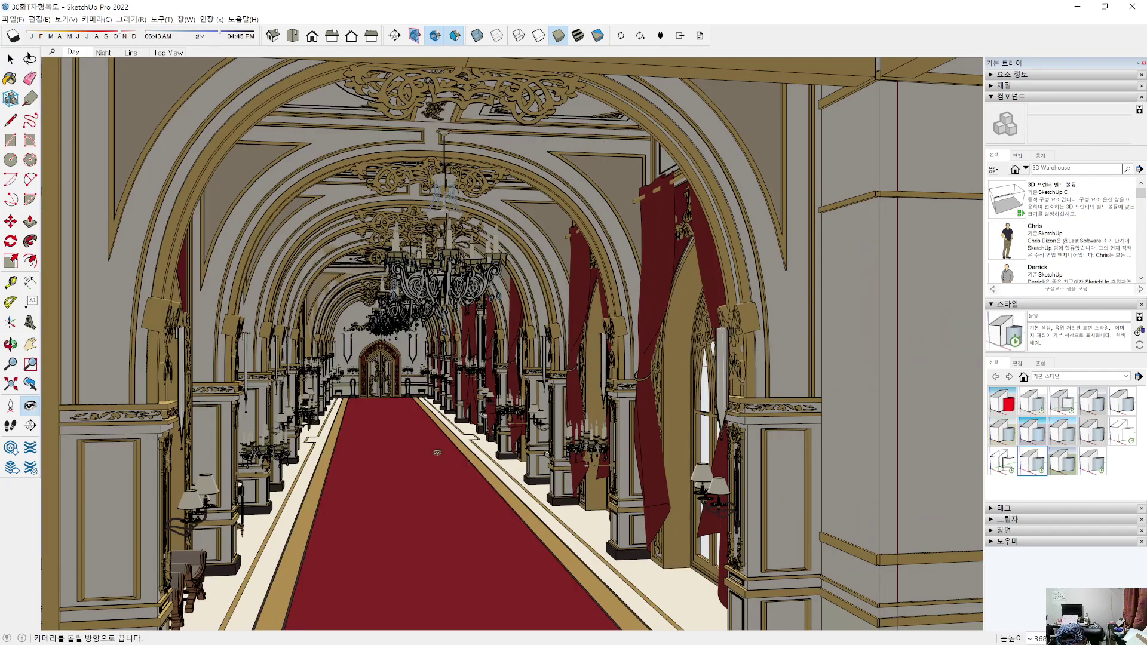
pyautogui.moveTo(436, 452); pyautogui.dragTo(427, 368)
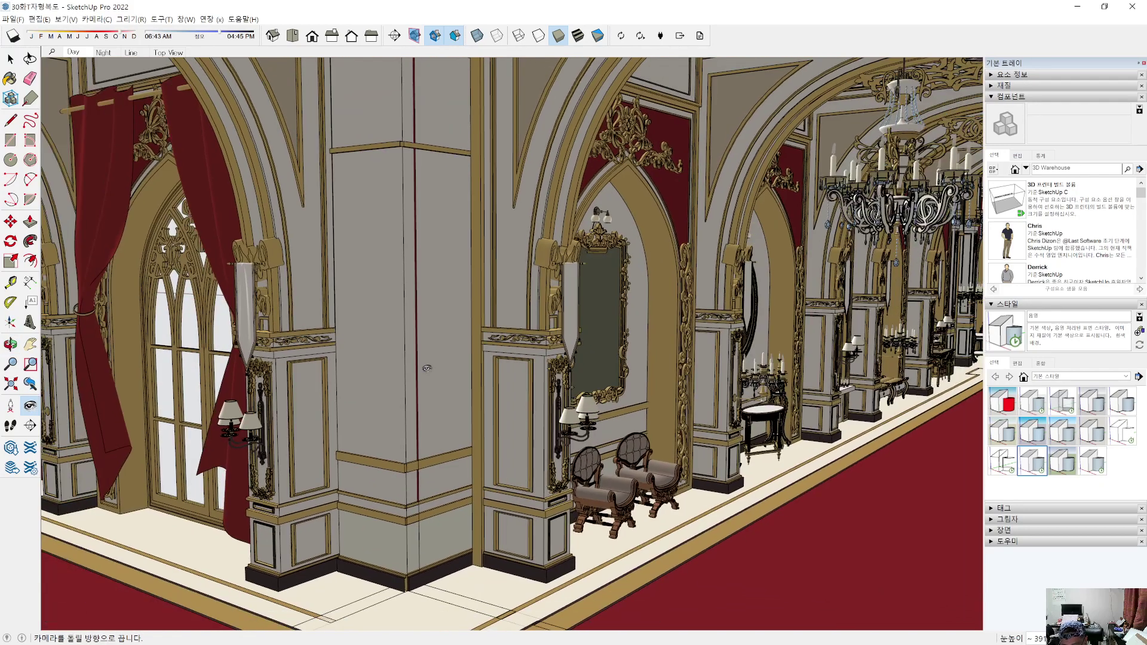
# Step: Save the corridor model under its current file name
pyautogui.press('space')
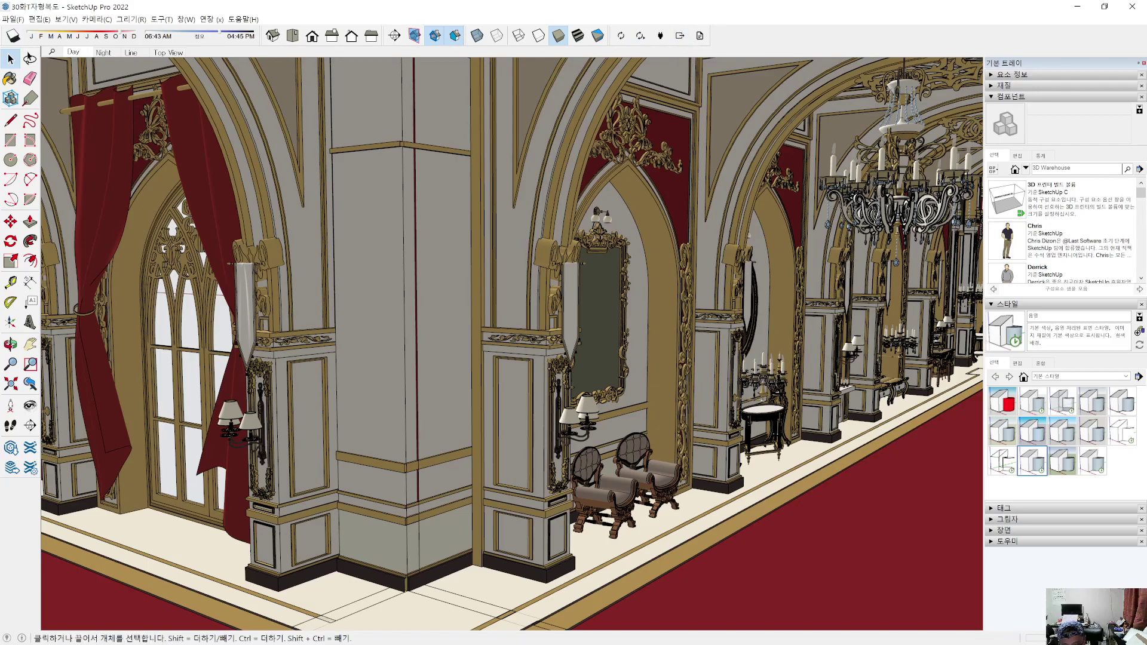
pyautogui.click(13, 19)
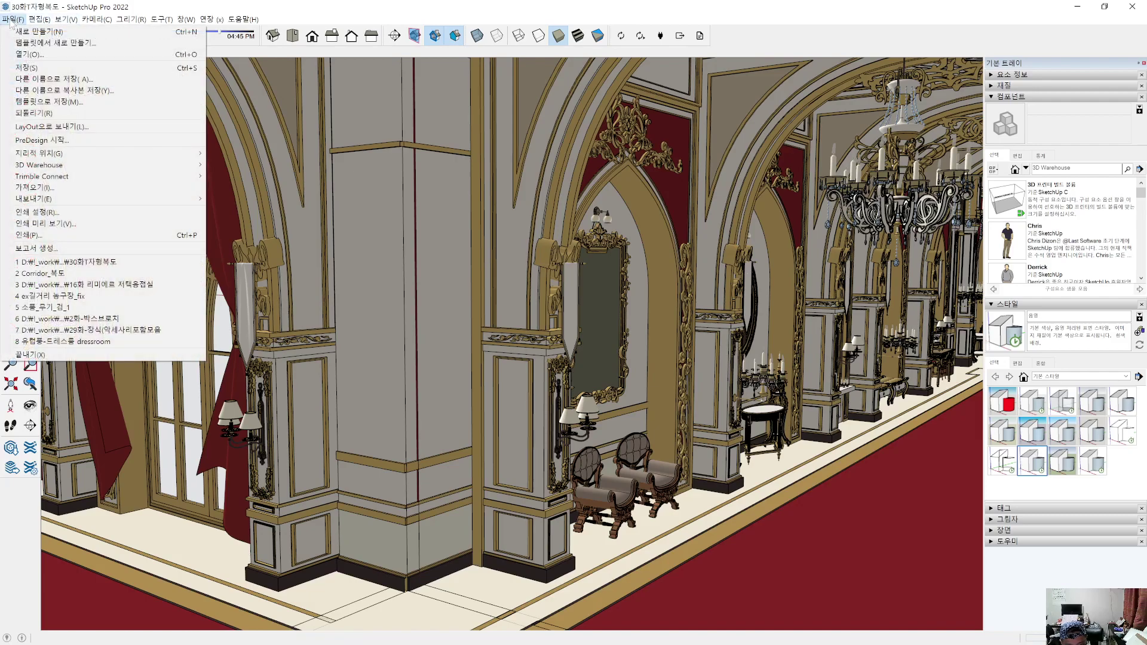
pyautogui.click(32, 69)
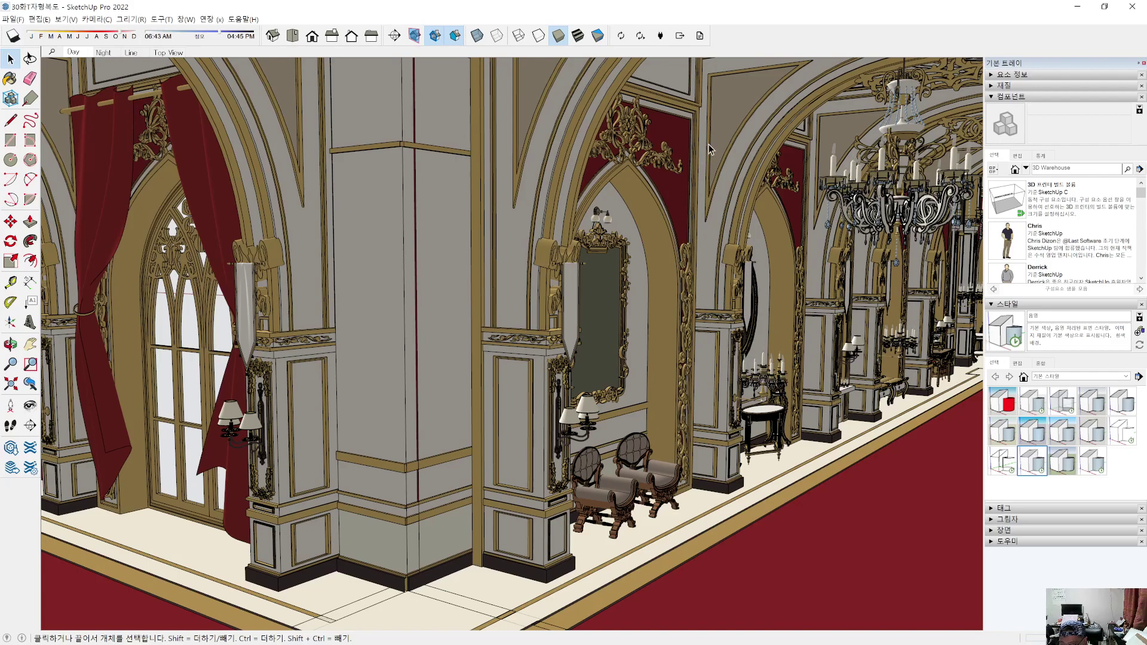
# Step: Start a Datasmith export of the corridor model and show the Work15 folder in an enlarged save dialog
pyautogui.click(679, 37)
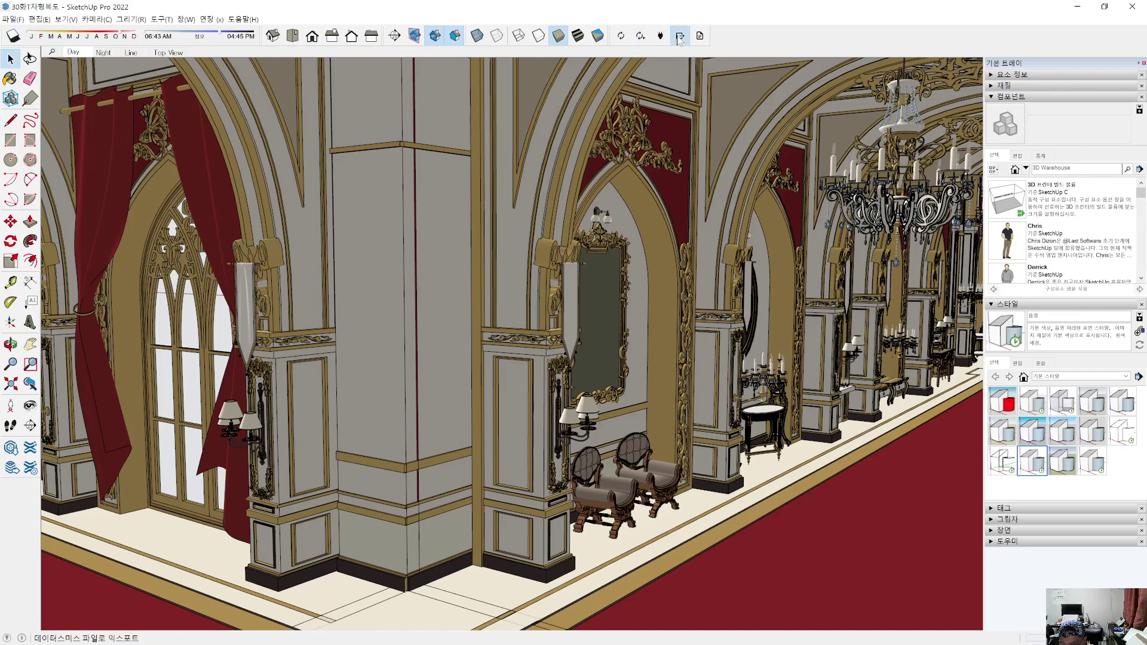
pyautogui.scroll(-15, 239, 227)
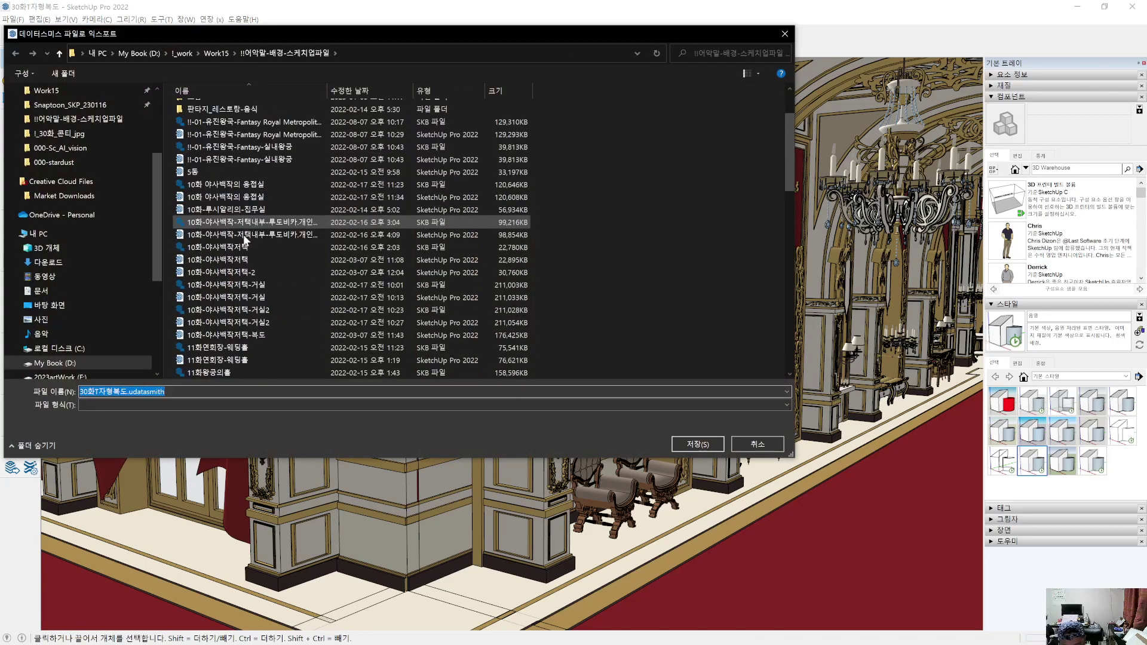
pyautogui.scroll(15, 275, 269)
pyautogui.click(215, 54)
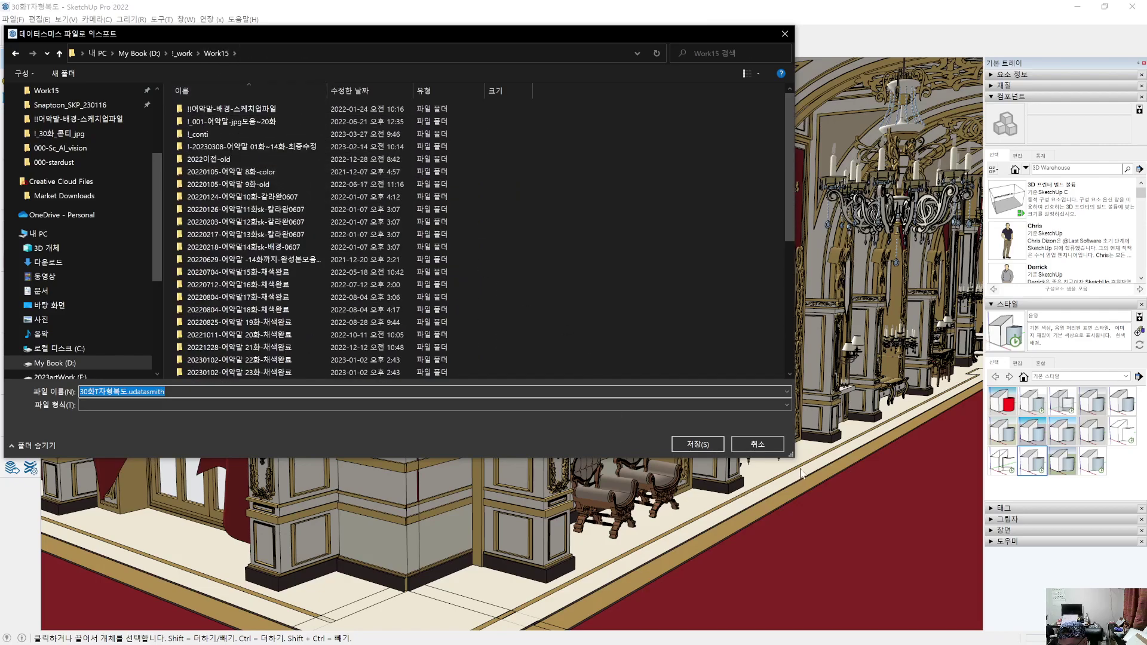
pyautogui.moveTo(791, 454); pyautogui.dragTo(888, 568)
# Step: Look through the Work15 and !_work folders on My Book (D:) for the export's destination folder
pyautogui.scroll(-3, 419, 354)
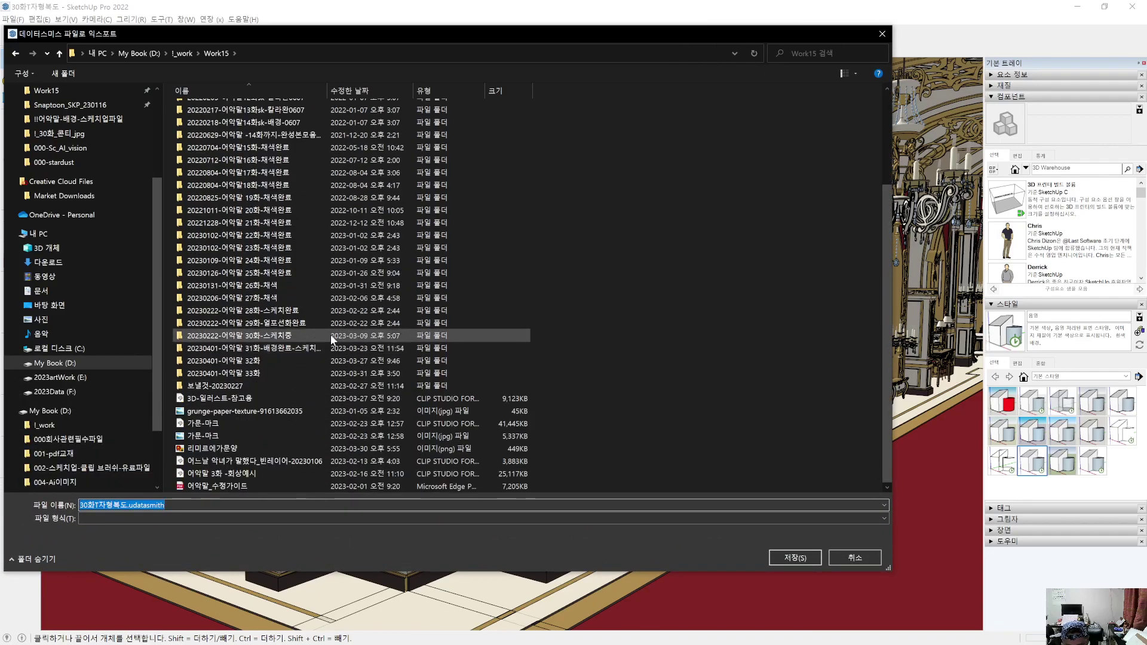
pyautogui.scroll(3, 233, 362)
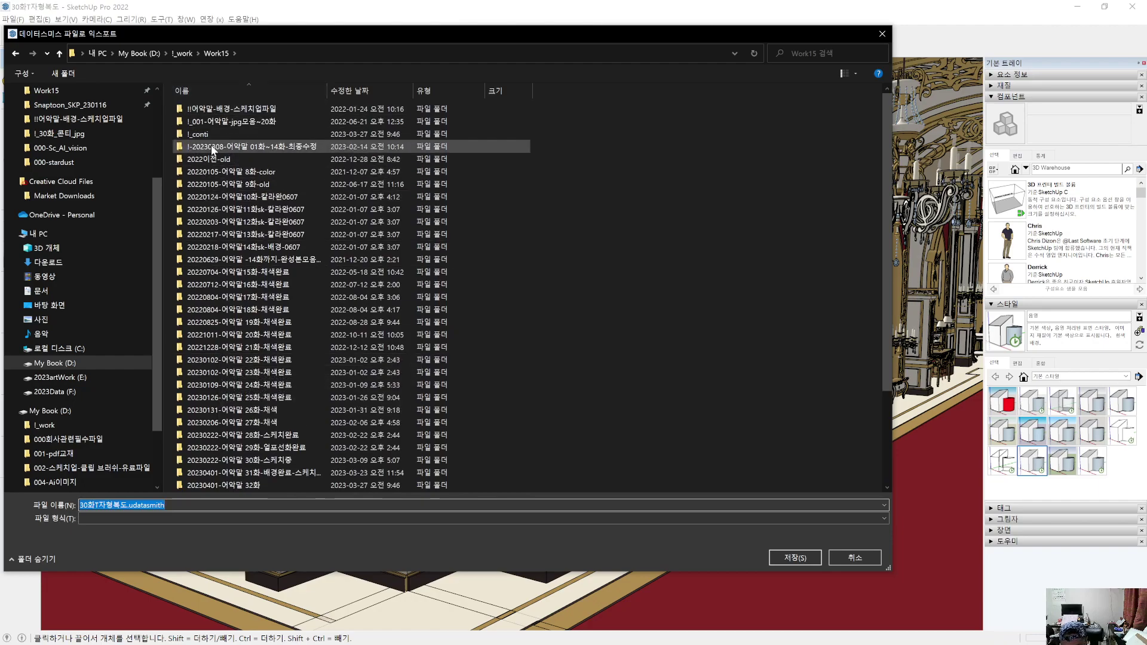
pyautogui.scroll(-3, 214, 152)
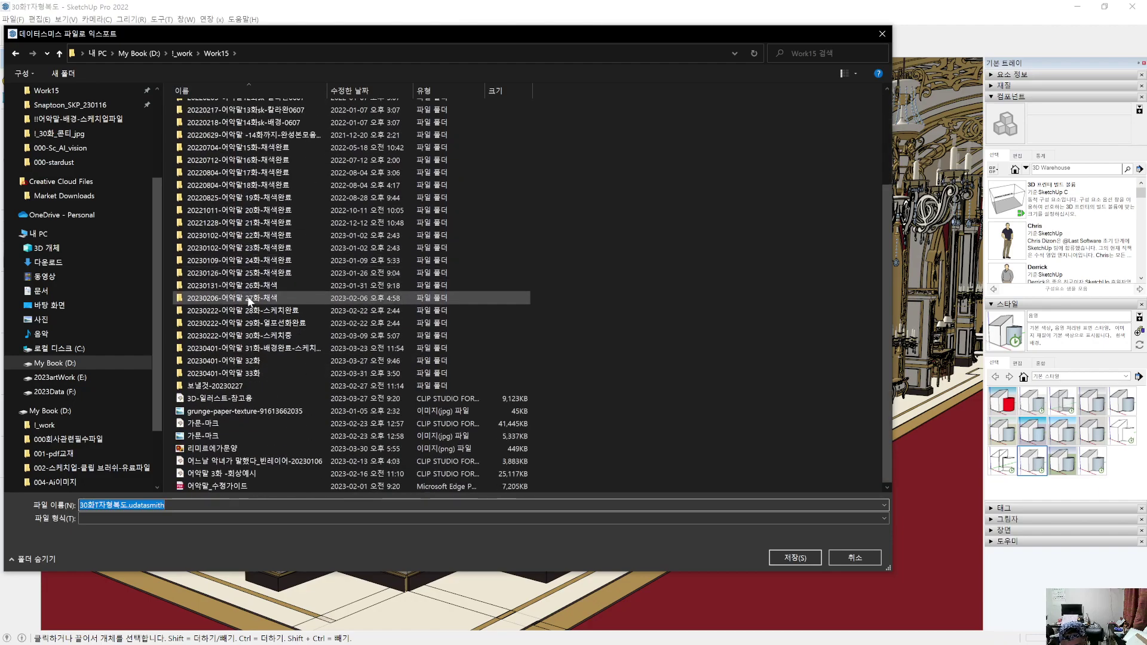
pyautogui.scroll(3, 224, 269)
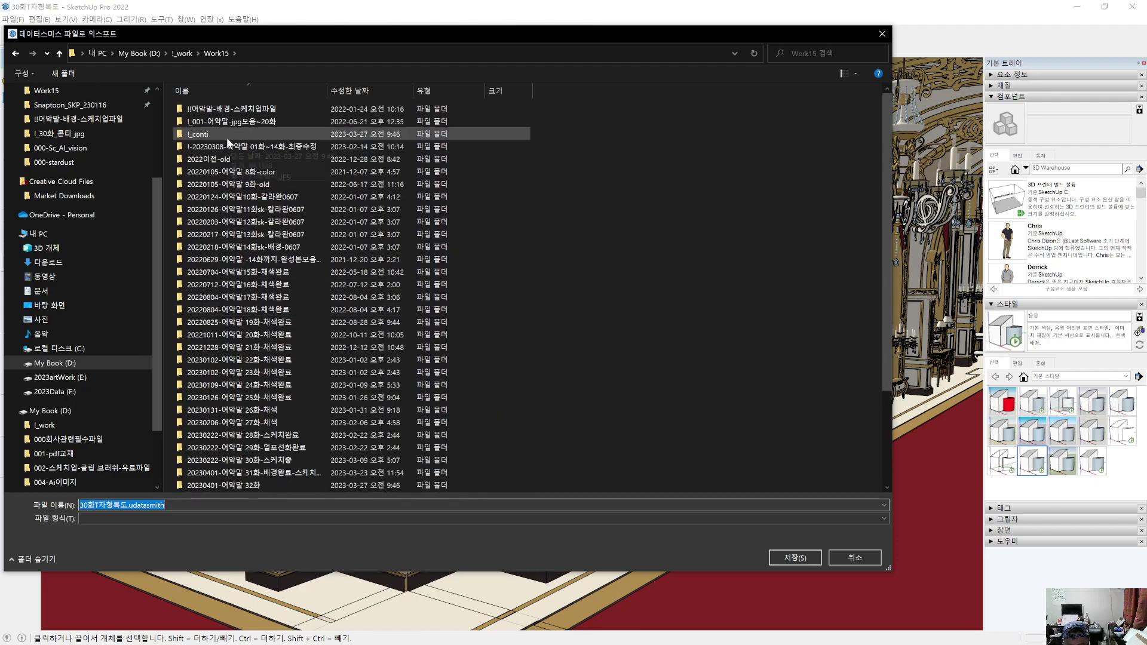
pyautogui.click(181, 53)
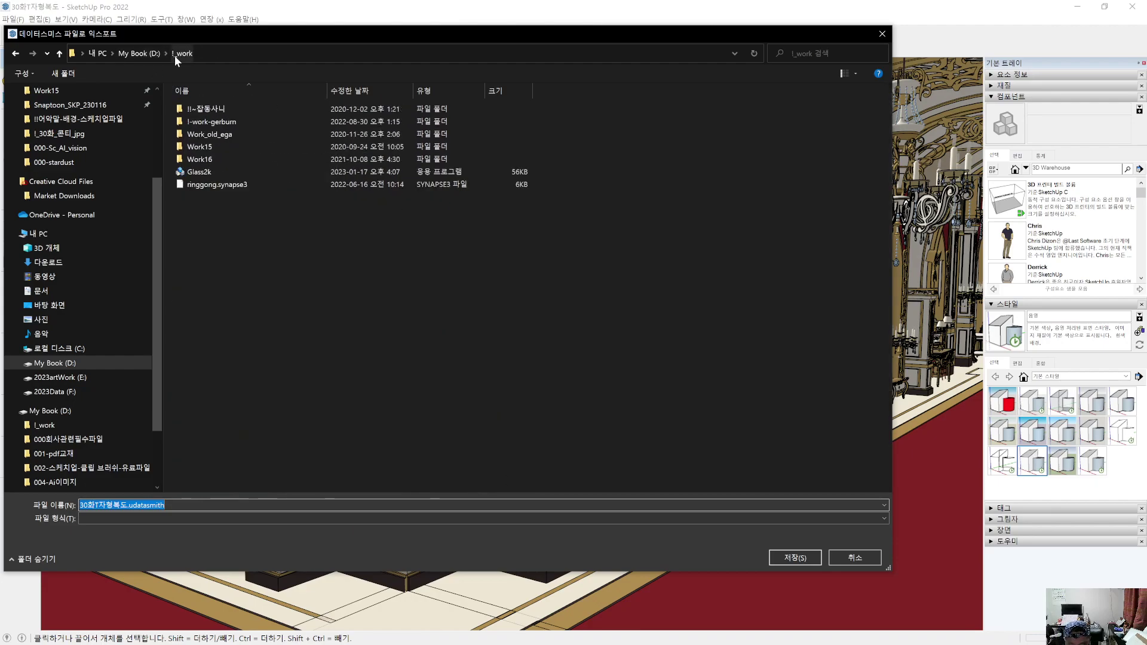
pyautogui.doubleClick(211, 149)
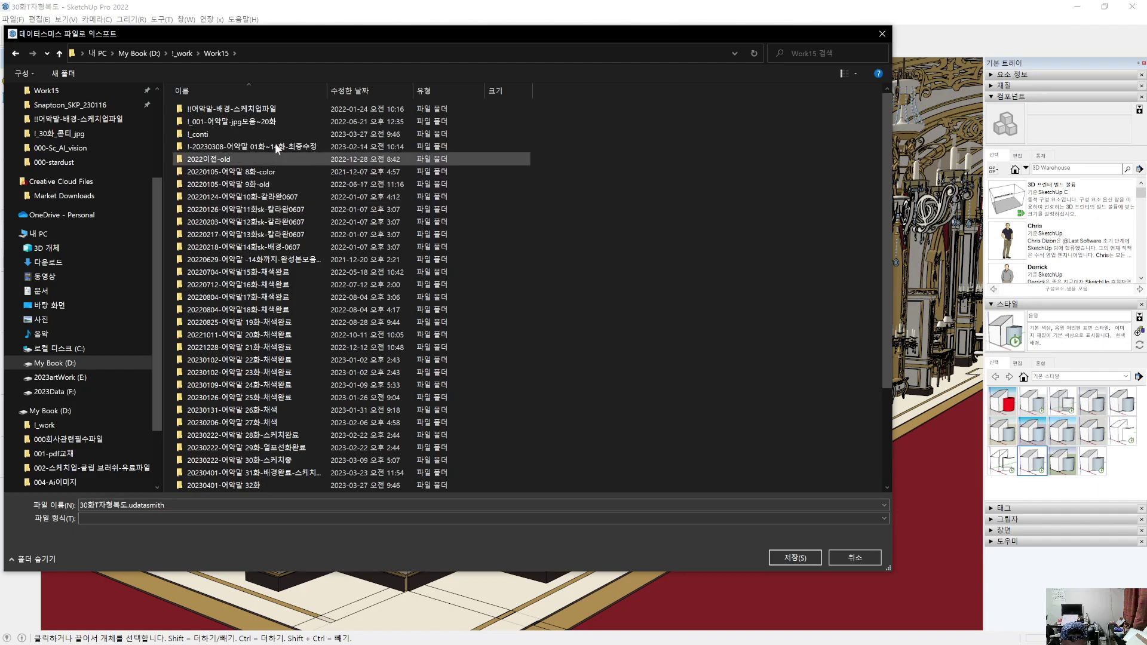
pyautogui.click(59, 363)
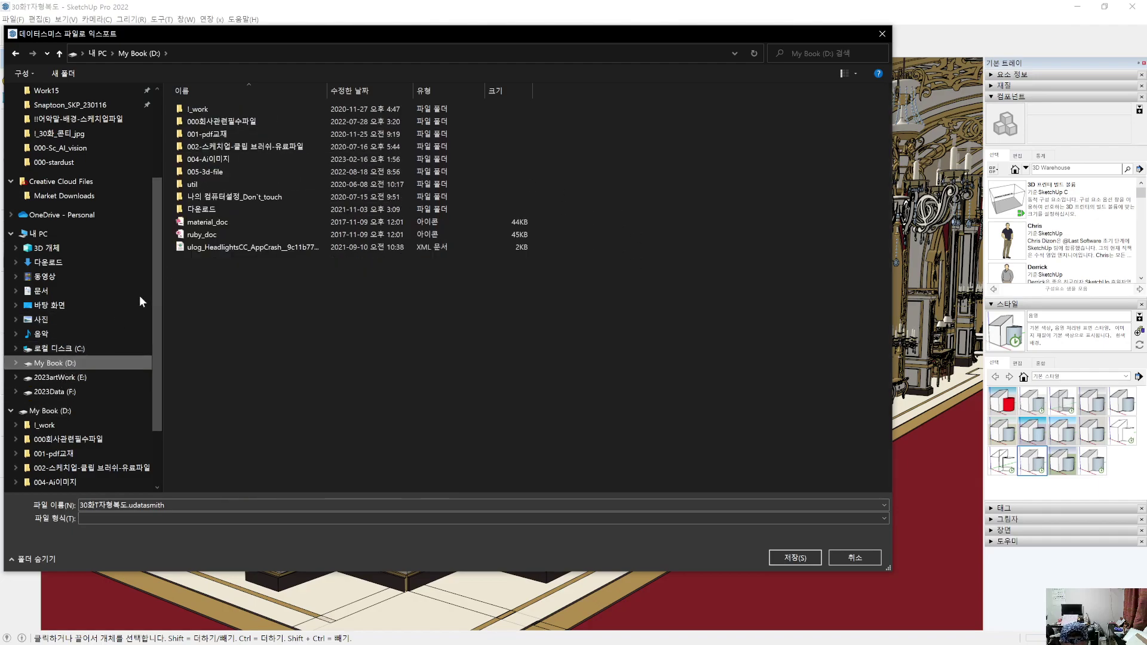
pyautogui.doubleClick(210, 108)
# Step: Export the model as 30화T자형복도.udatasmith into the datasmith folder inside !!어악말-배경-스케치업파일
pyautogui.moveTo(284, 36); pyautogui.dragTo(299, 0)
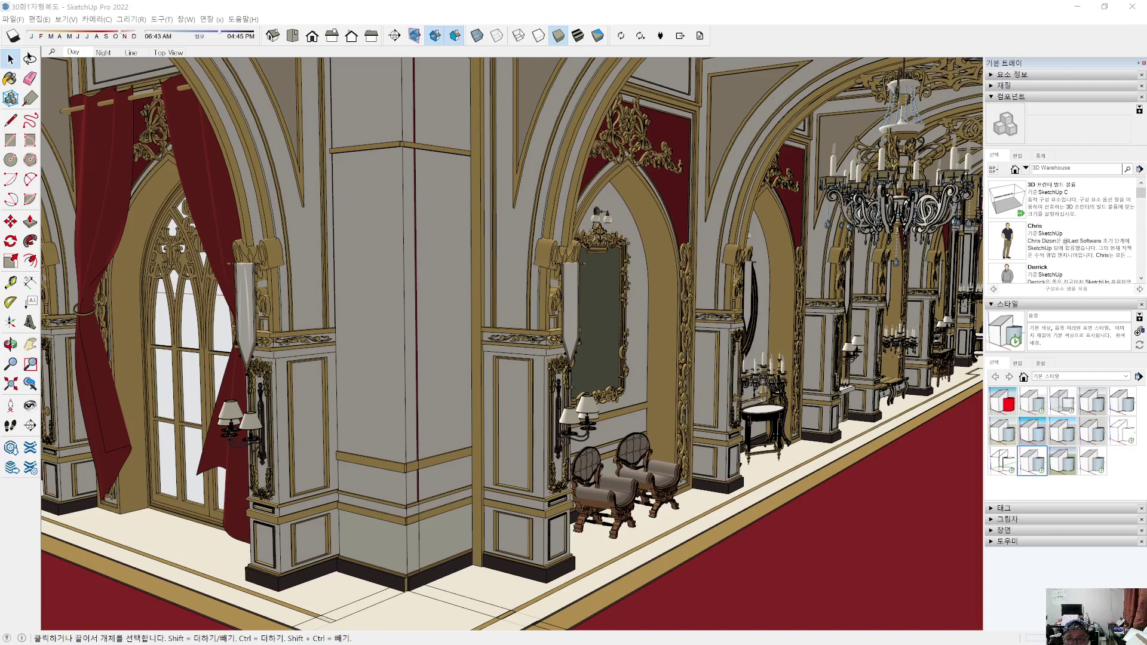
pyautogui.moveTo(621, 0); pyautogui.dragTo(509, 104)
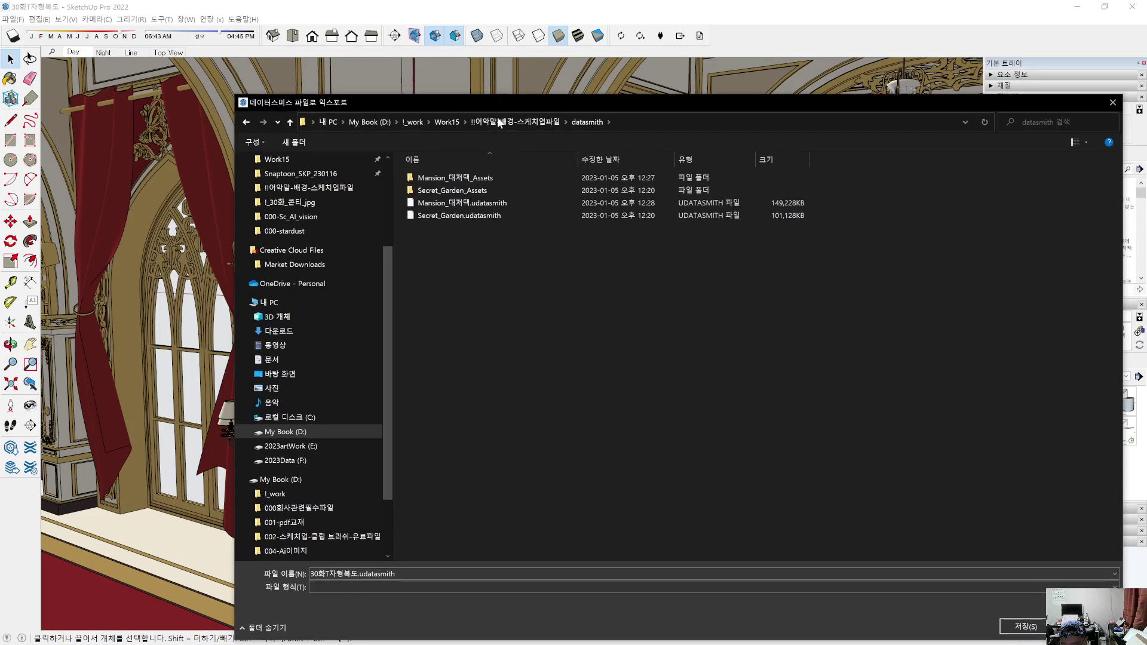
pyautogui.click(497, 121)
pyautogui.click(436, 203)
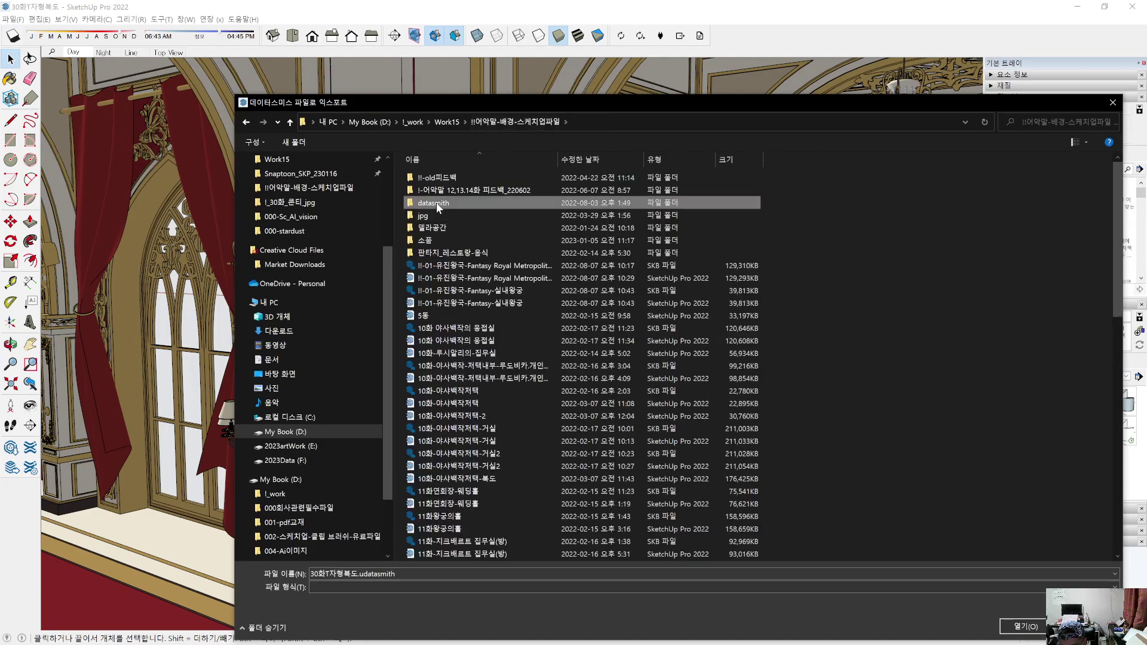
pyautogui.doubleClick(436, 203)
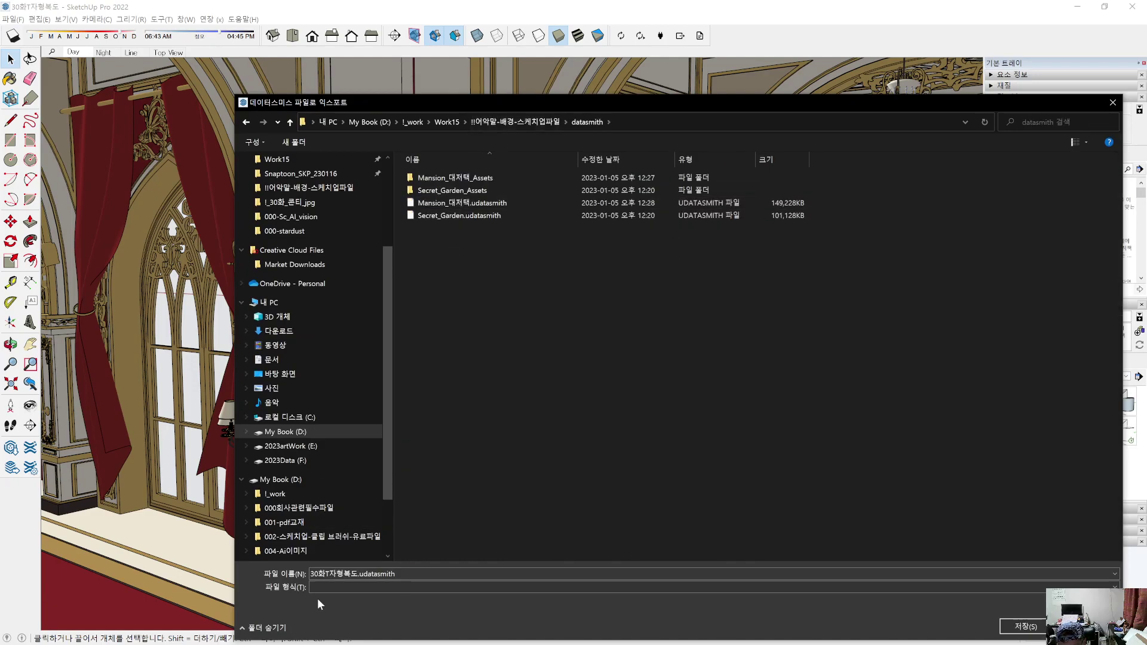
pyautogui.click(1038, 630)
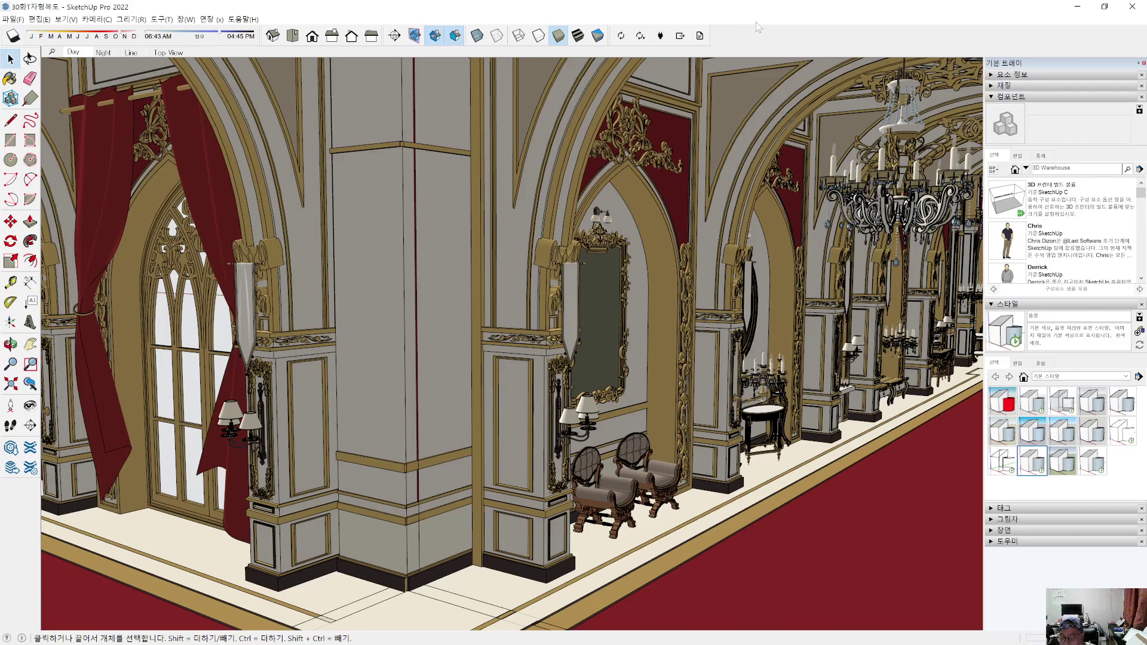
# Step: Switch to File Explorer and open the Snaptoon_SKP_230116 folder
pyautogui.hotkey('alt', 'Tab')
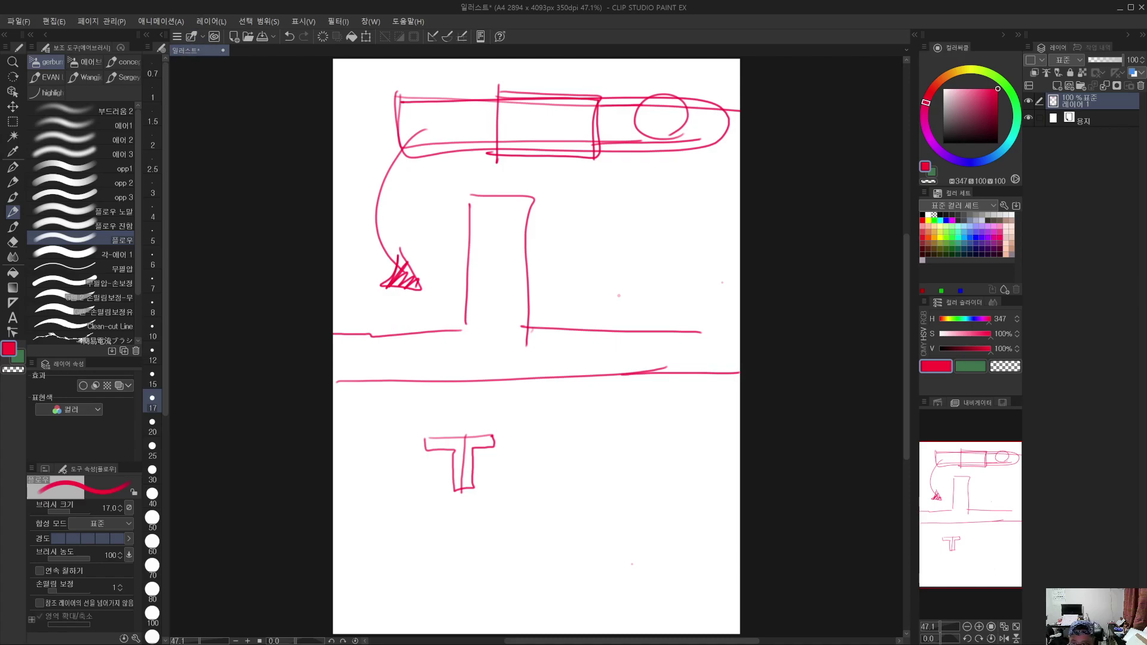
pyautogui.hotkey('alt', 'Tab')
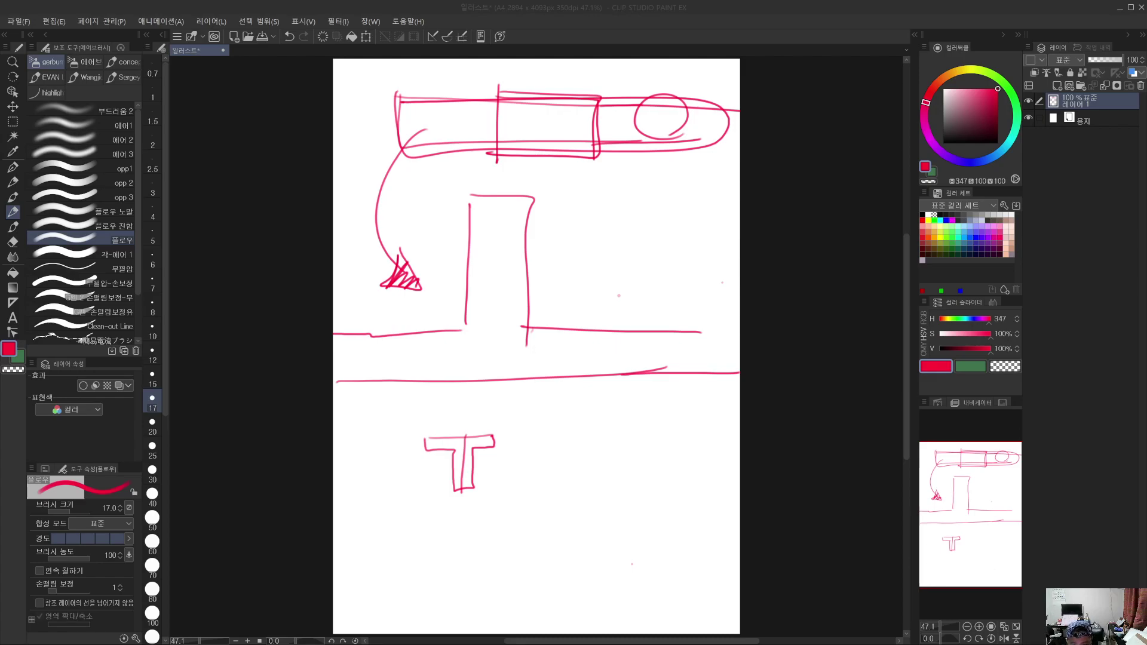
pyautogui.hotkey('alt', 'Tab')
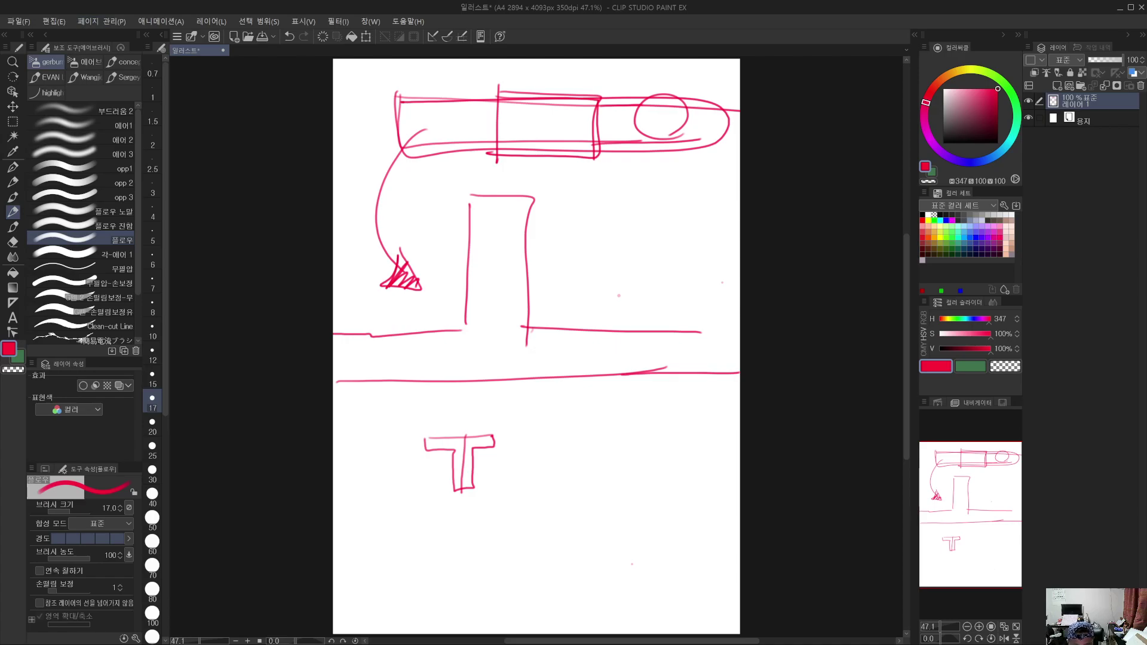
pyautogui.hotkey('alt', 'Tab')
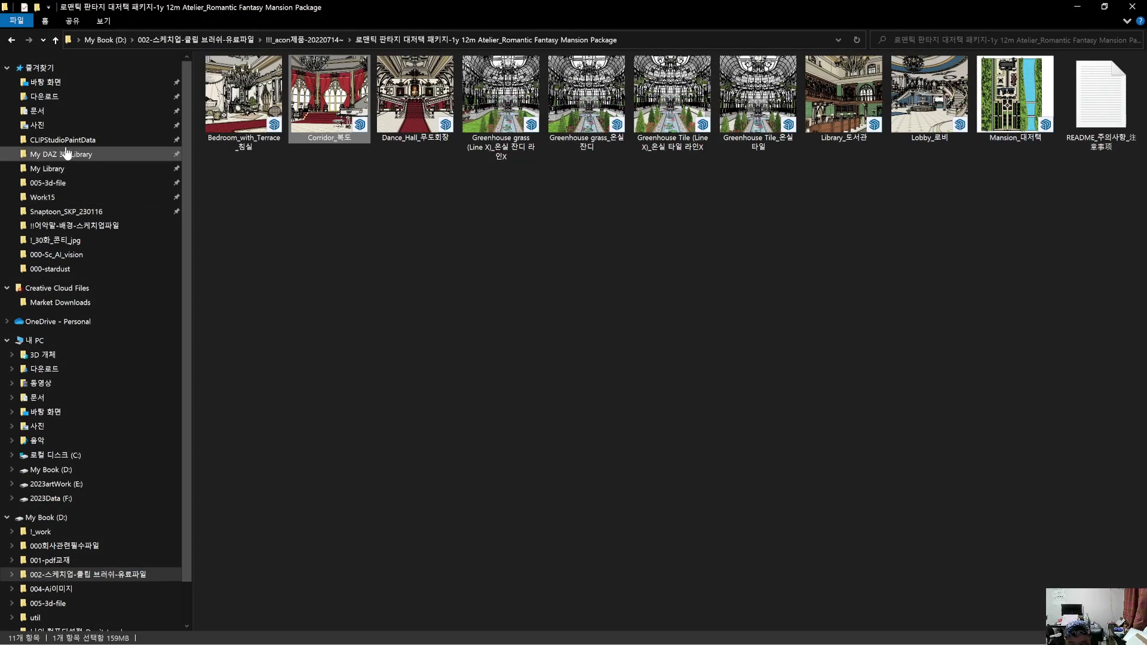
pyautogui.click(72, 214)
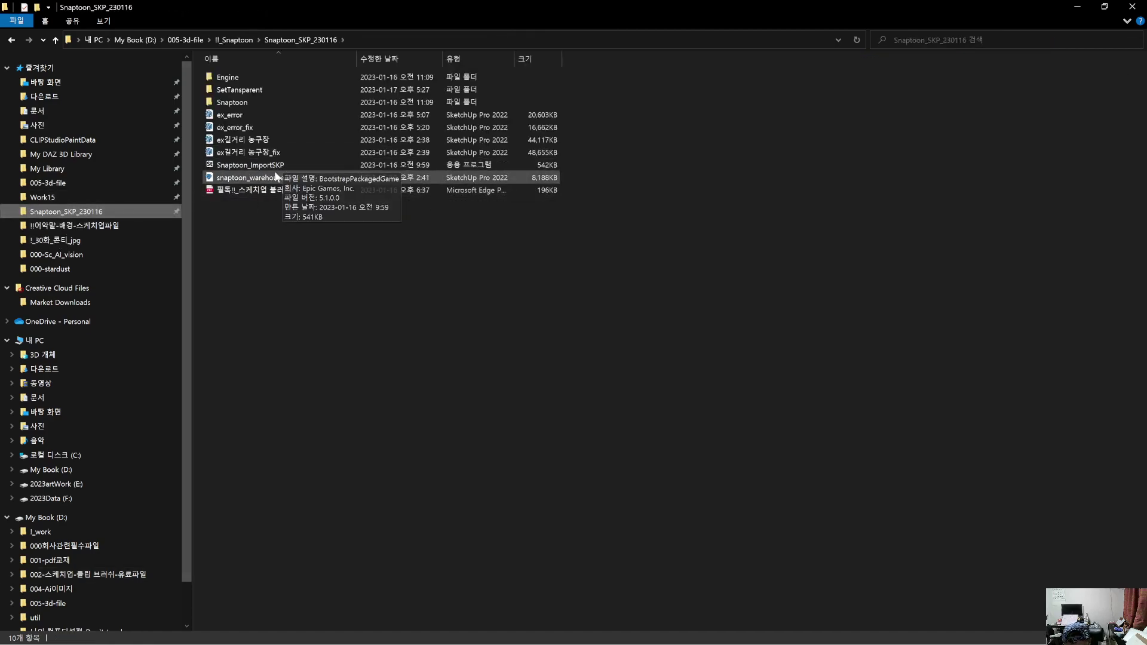
pyautogui.click(269, 164)
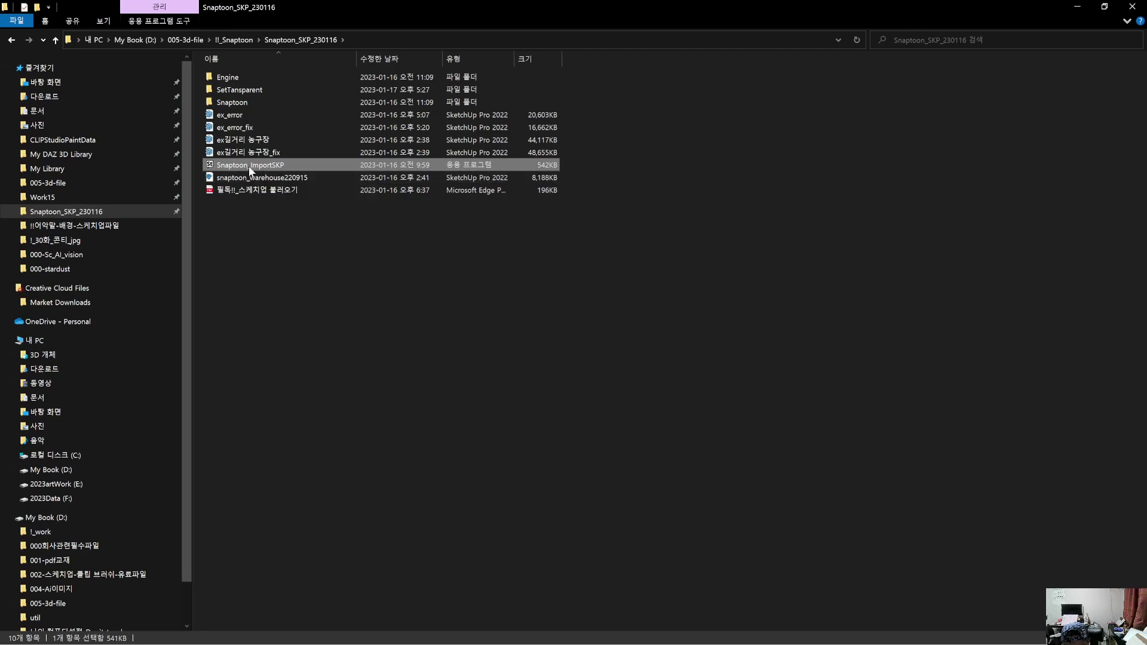
pyautogui.rightClick(249, 171)
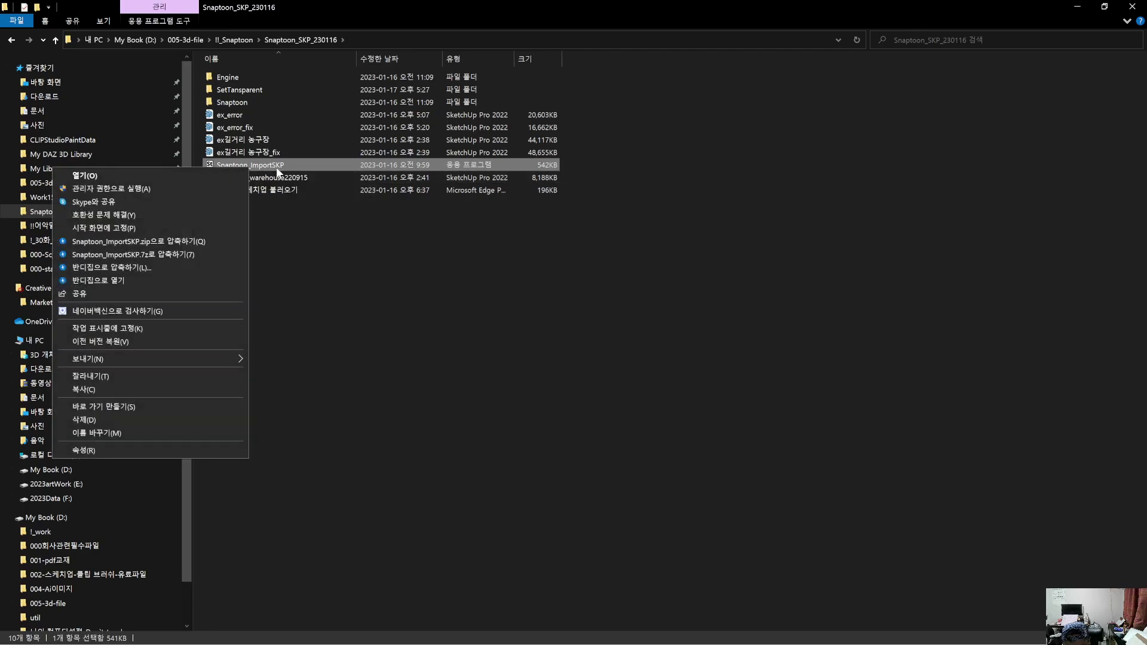
pyautogui.click(276, 205)
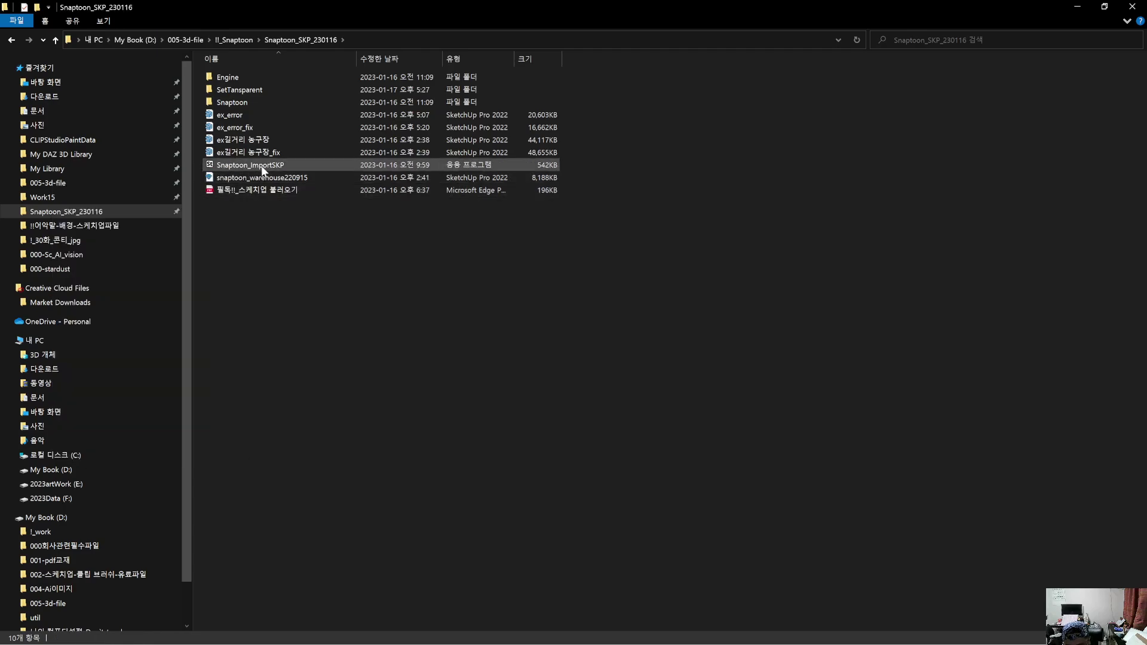
pyautogui.click(260, 166)
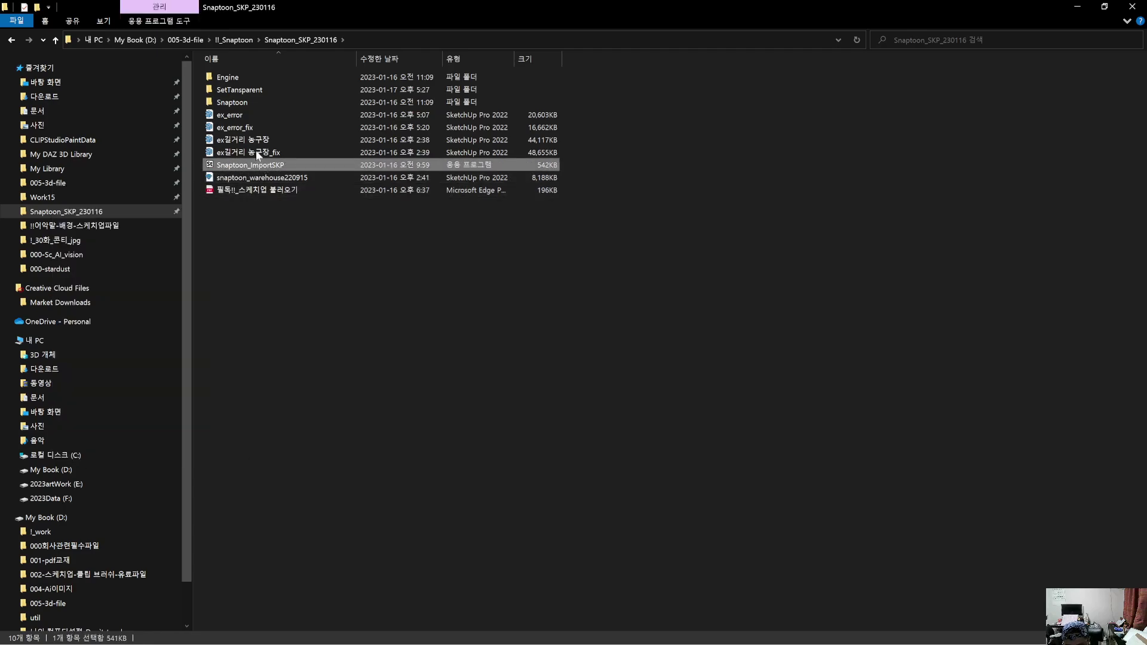
pyautogui.click(246, 40)
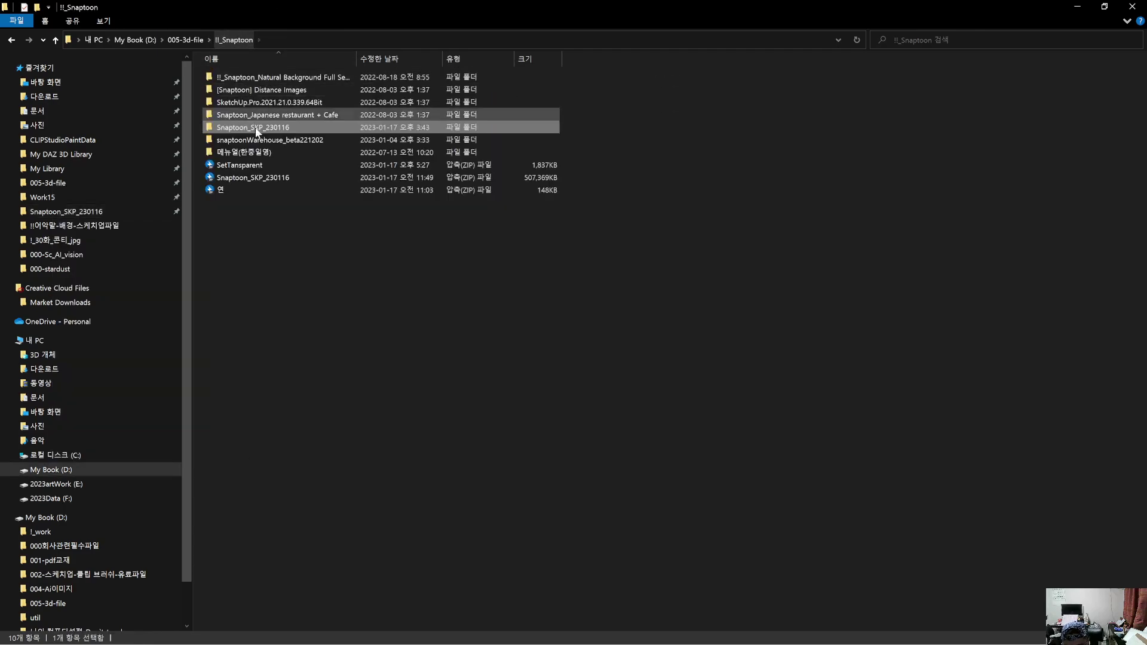
pyautogui.doubleClick(298, 114)
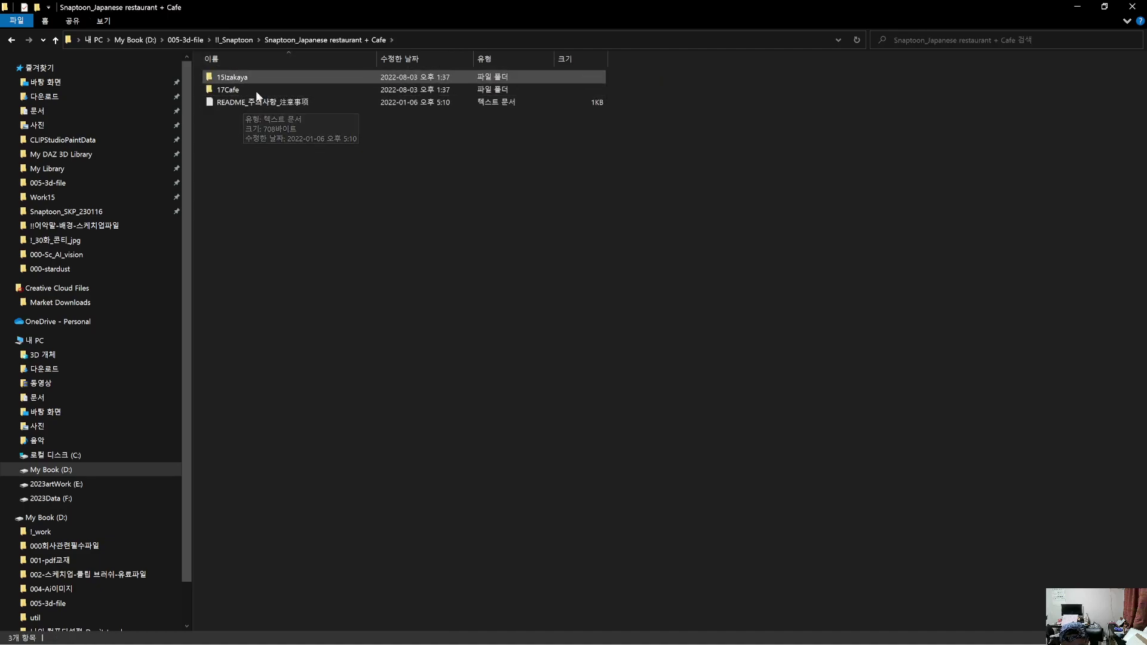
pyautogui.press('BackSpace')
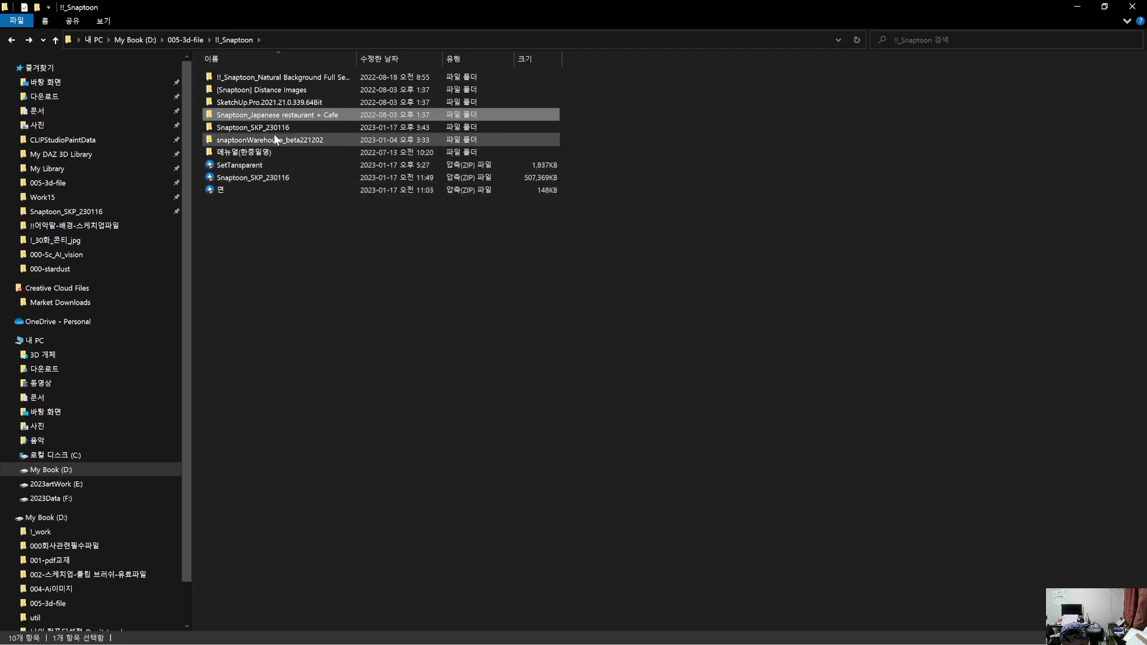
pyautogui.doubleClick(269, 128)
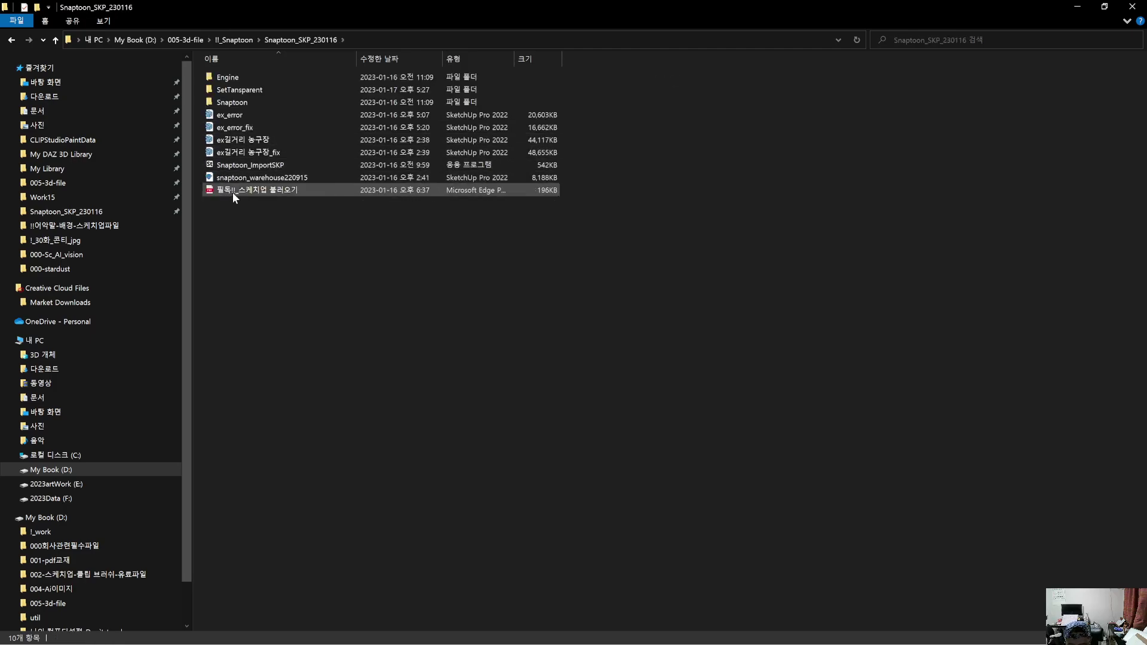
# Step: Launch Snaptoon_ImportSKP, minimize the folder window and close the program's mouse and keyboard guide
pyautogui.doubleClick(249, 167)
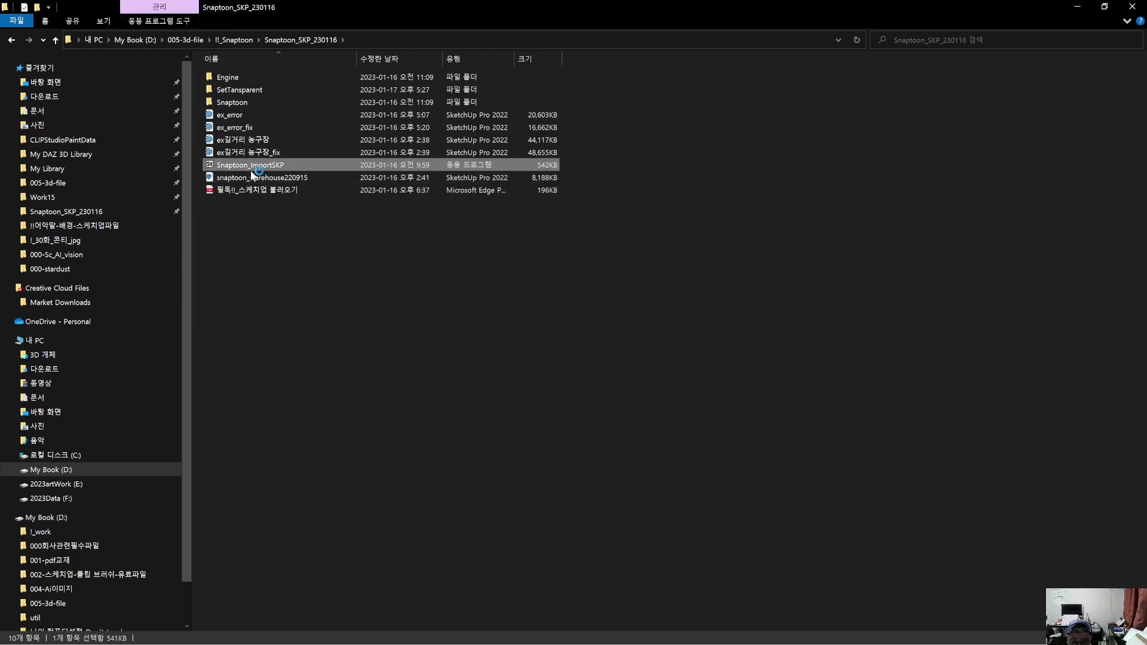
pyautogui.click(1076, 7)
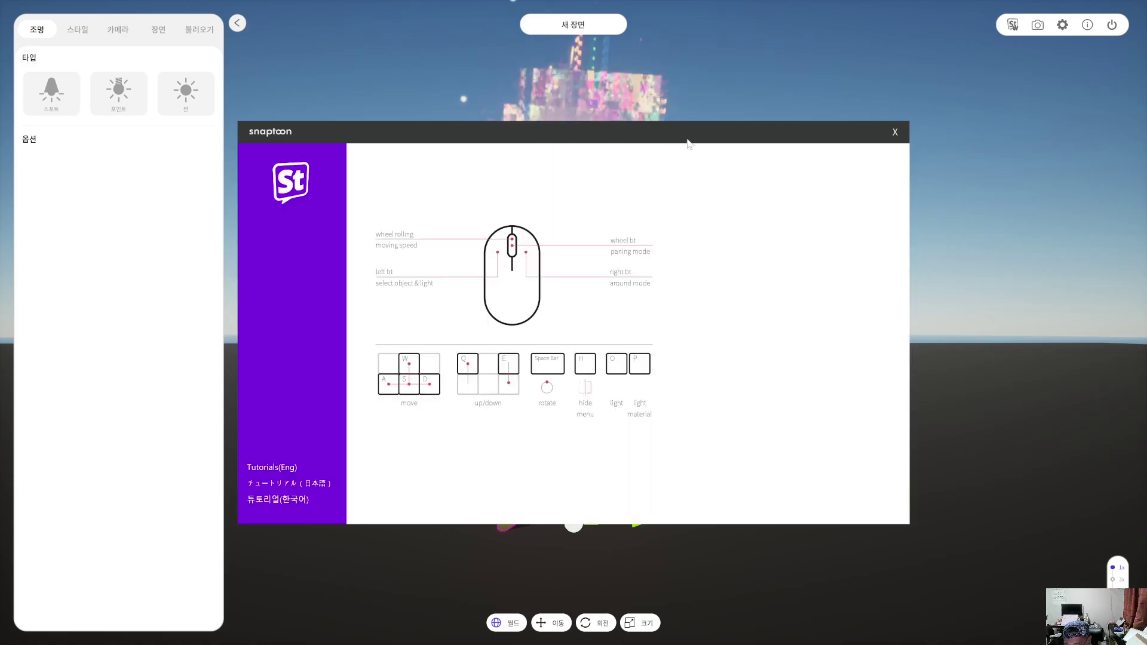
pyautogui.click(894, 132)
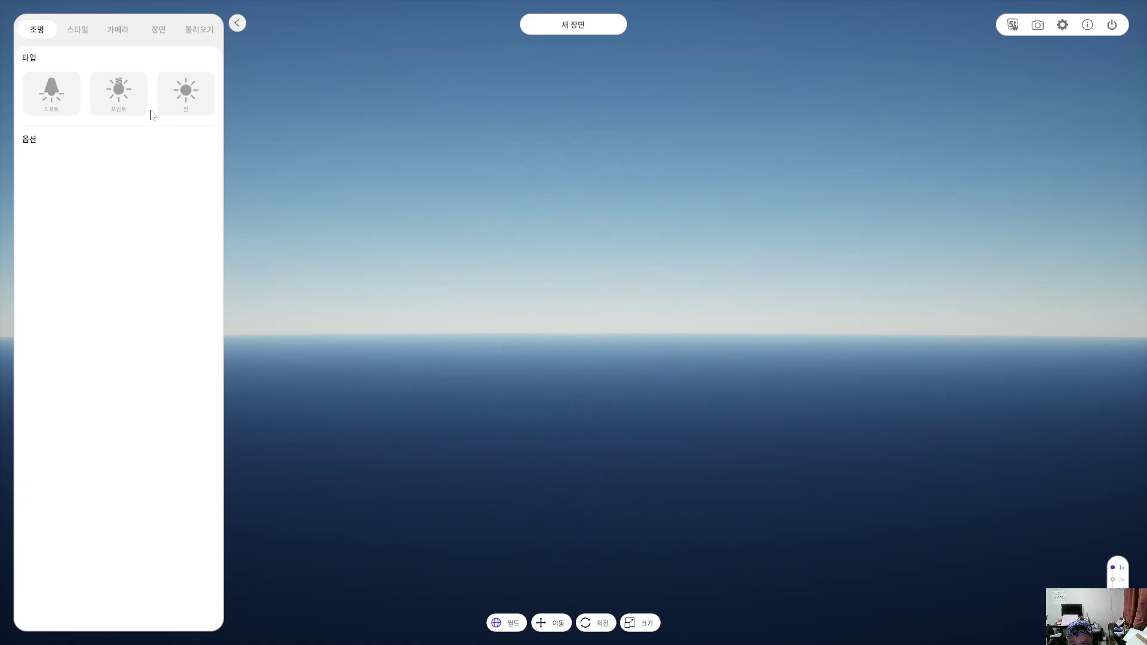
# Step: Start a 3D Datasmith import and browse the My Book (D:) and 2023Data (F:) drives for the exported file's folder
pyautogui.click(192, 30)
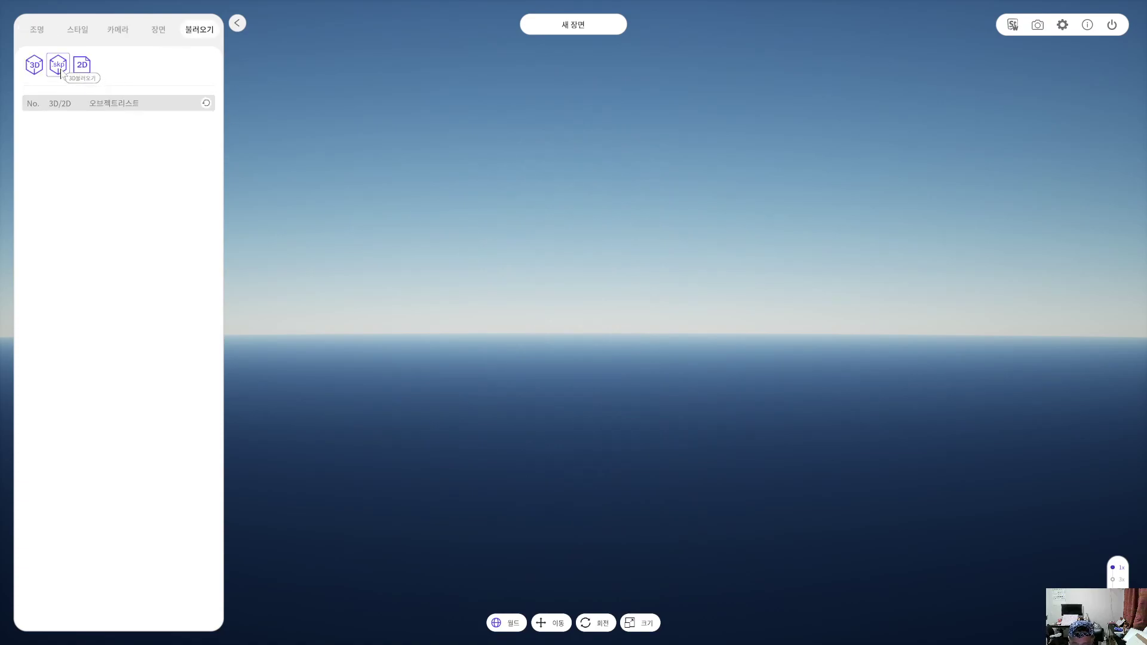
pyautogui.click(34, 65)
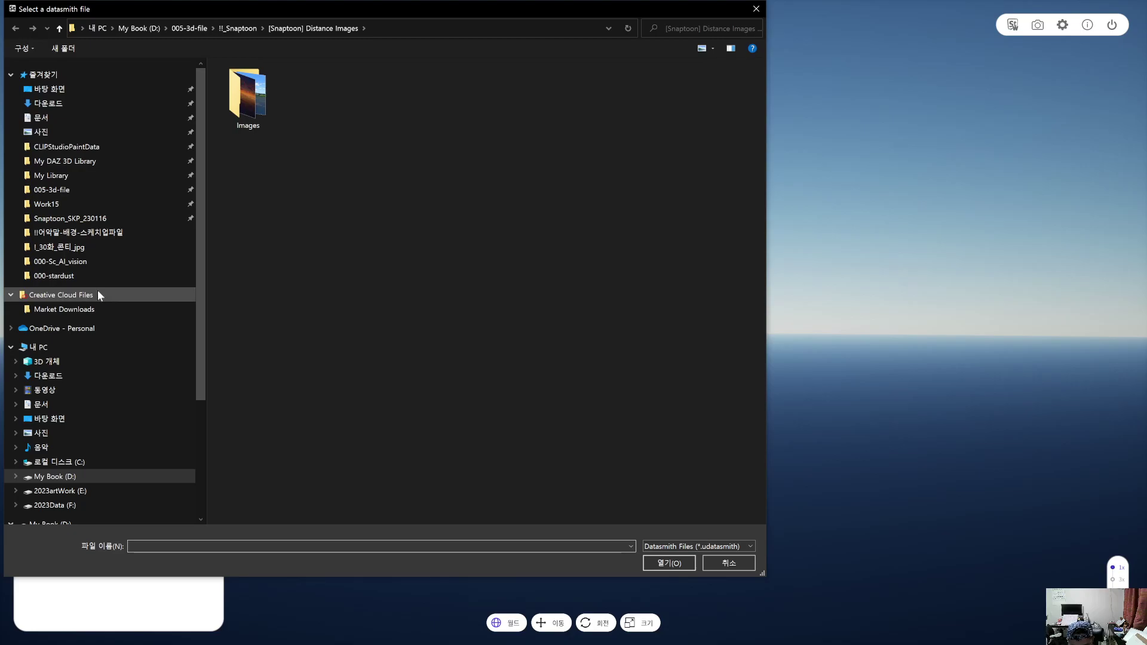
pyautogui.click(59, 476)
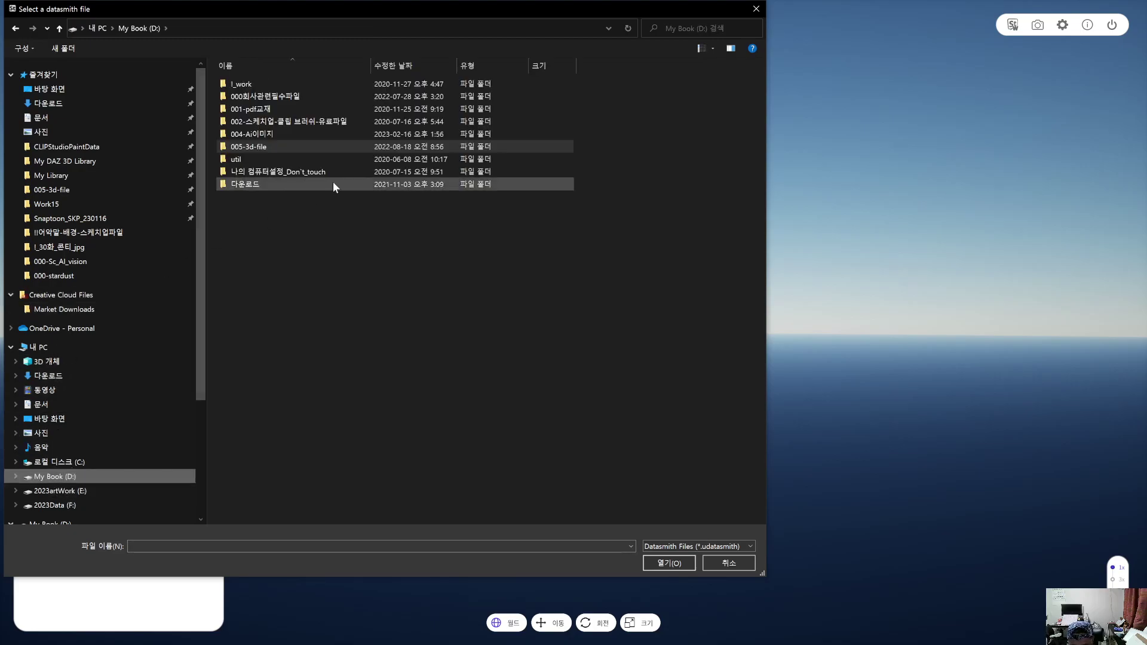
pyautogui.doubleClick(245, 84)
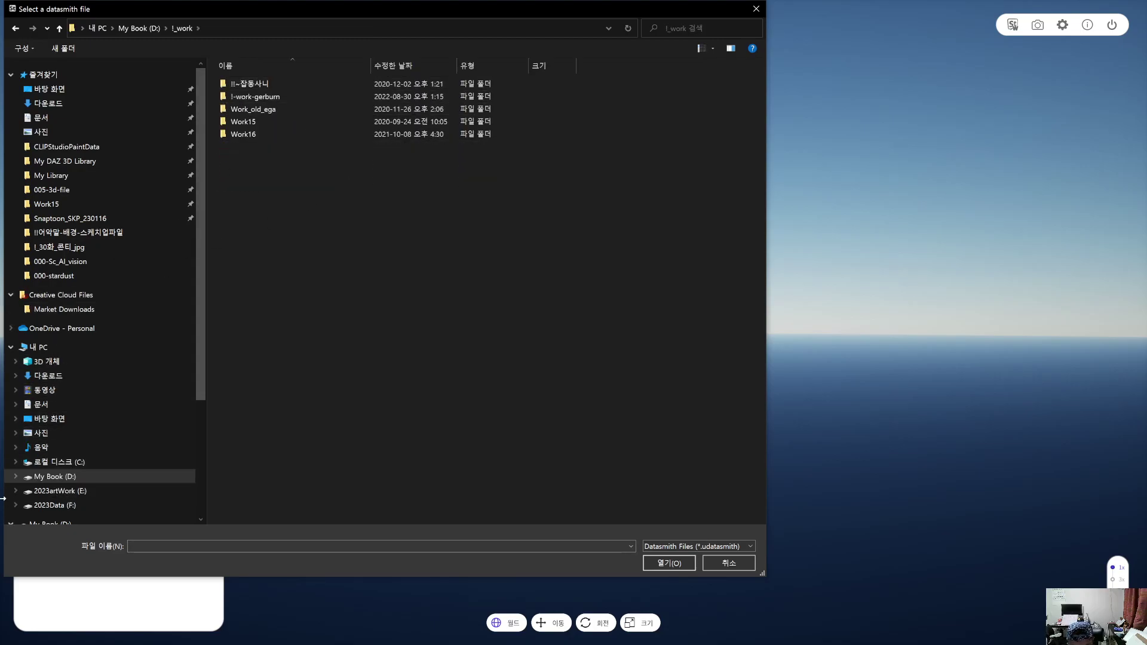
pyautogui.click(55, 491)
pyautogui.click(57, 504)
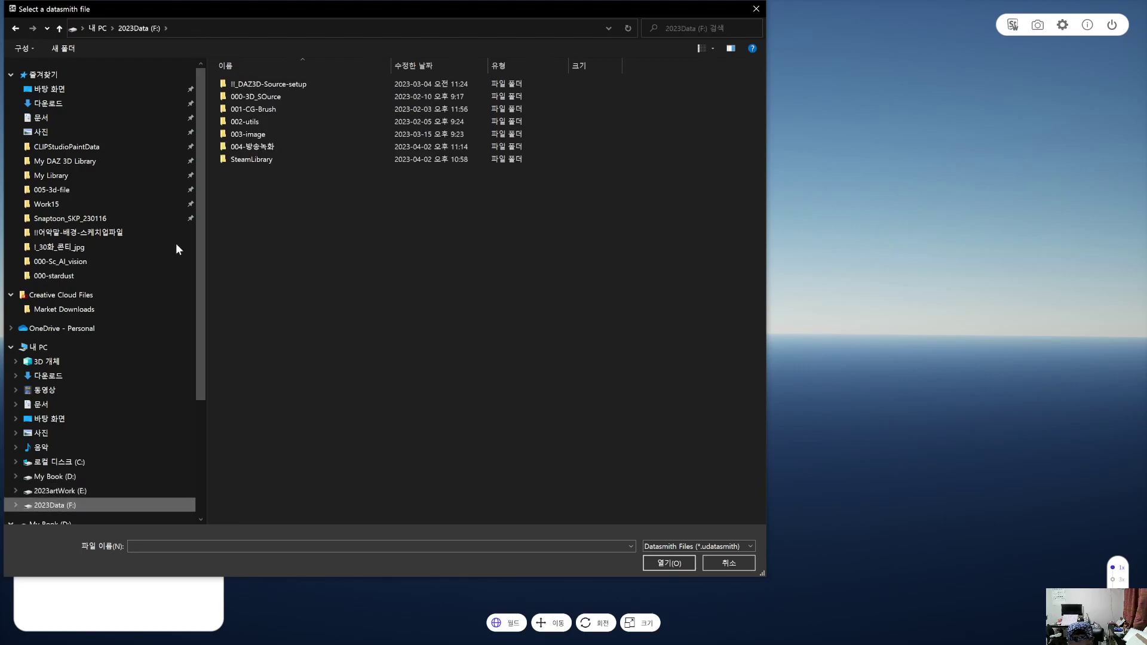
pyautogui.scroll(-3, 124, 443)
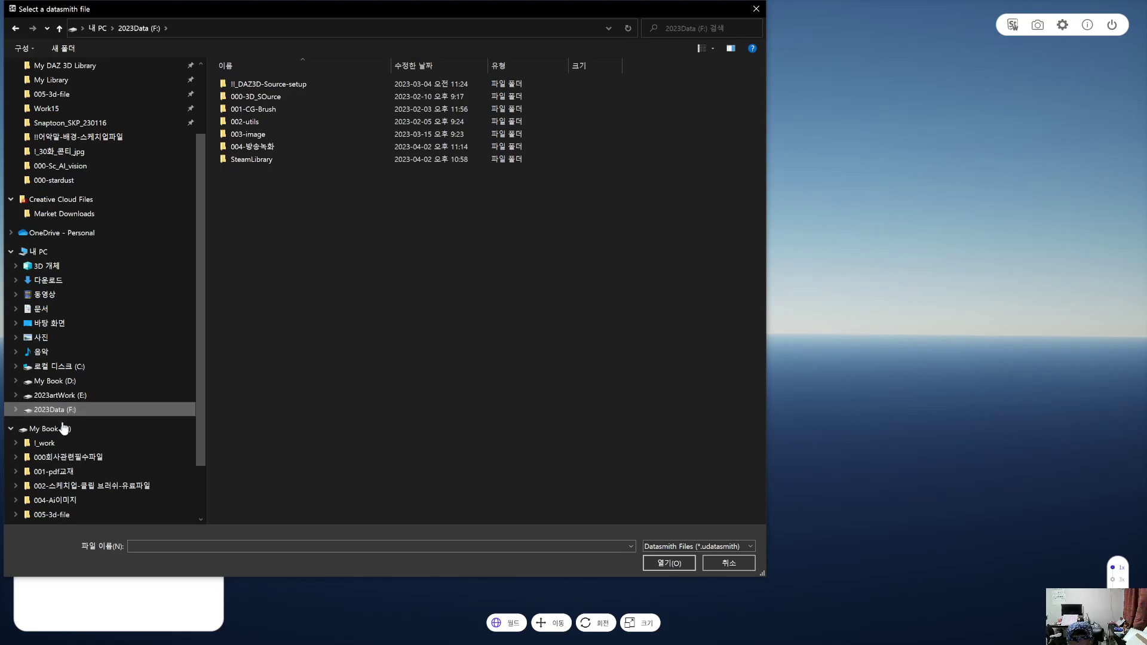
pyautogui.scroll(-1, 89, 495)
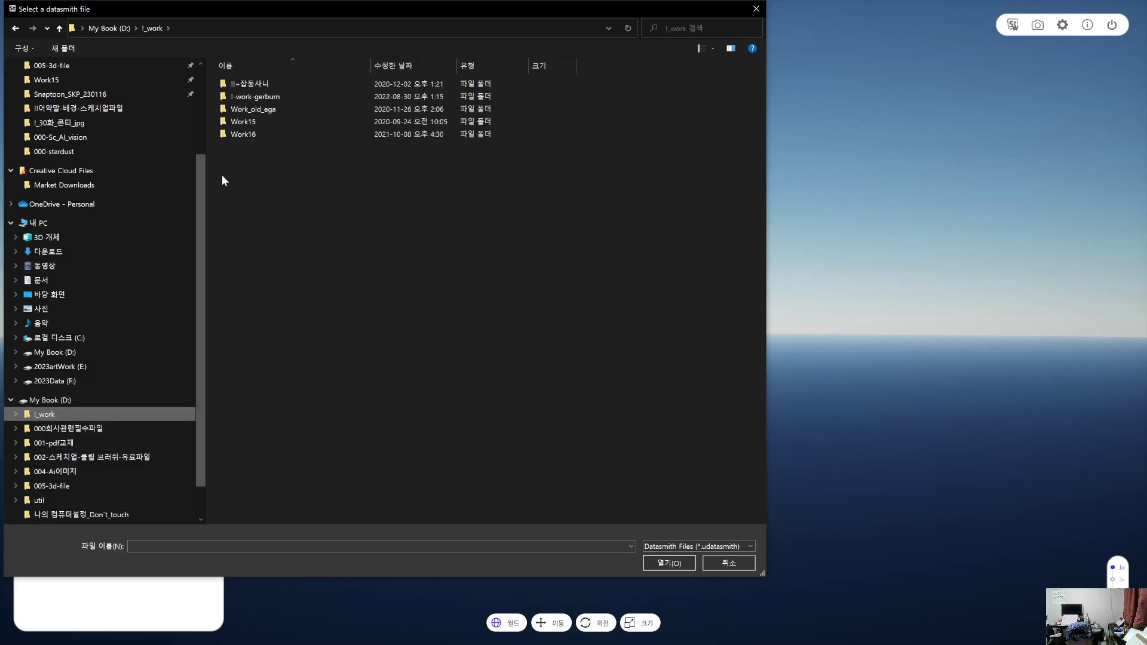
# Step: Import 30화T자형복도.udatasmith from the datasmith folder inside Work15's !!어악말-배경-스케치업파일 folder
pyautogui.doubleClick(241, 122)
pyautogui.doubleClick(256, 84)
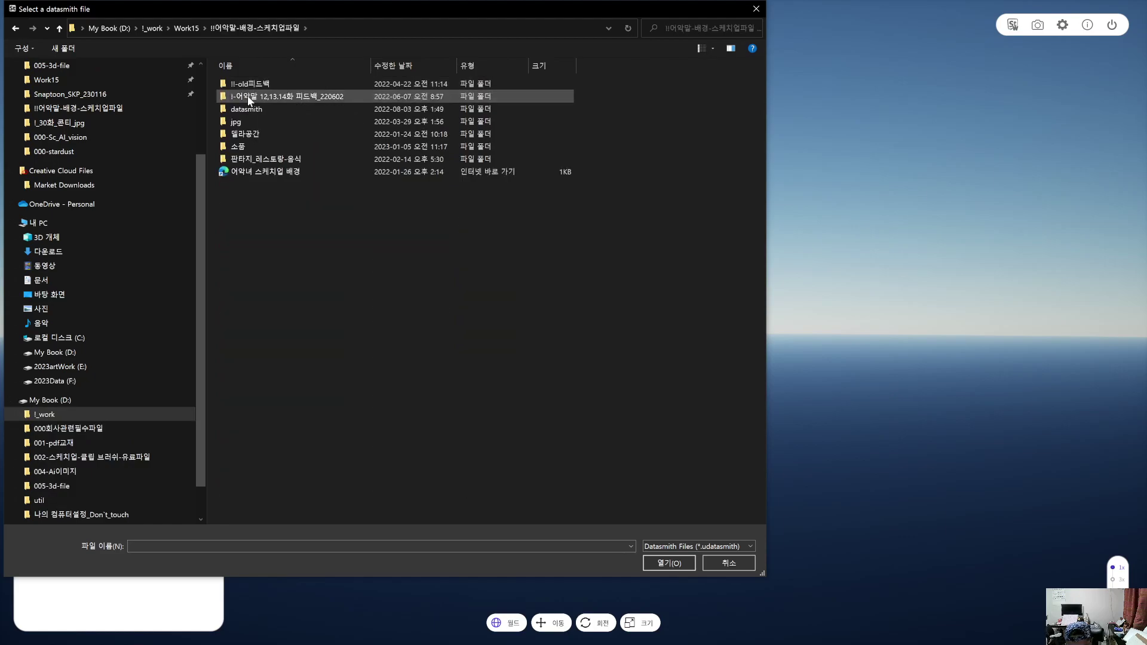
pyautogui.doubleClick(242, 112)
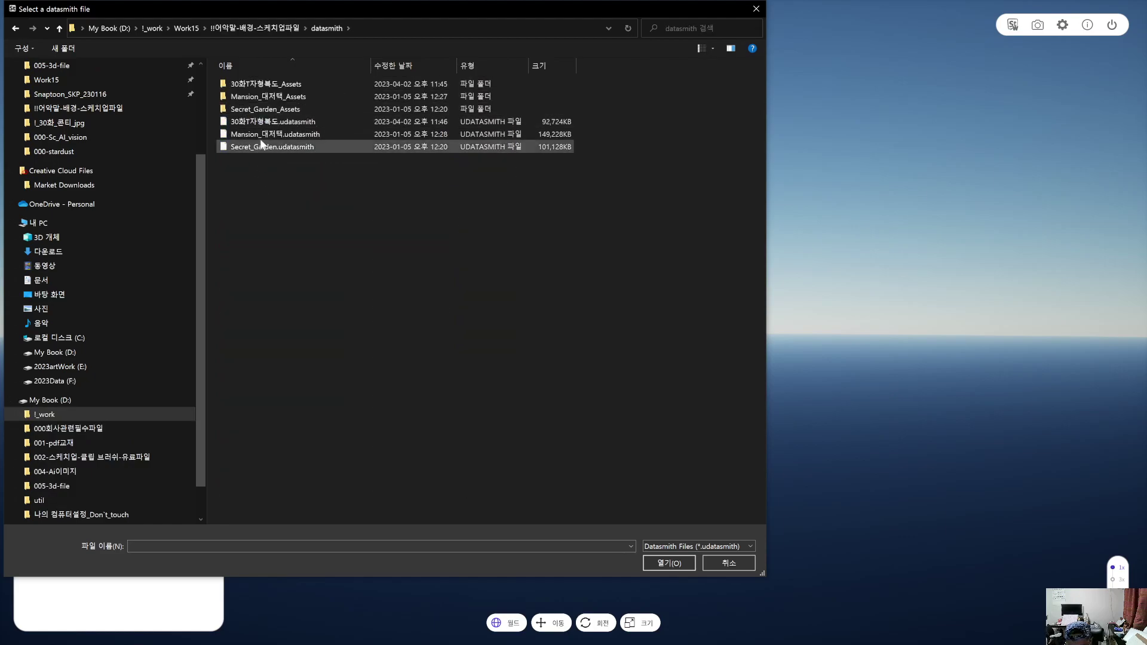
pyautogui.click(276, 123)
pyautogui.click(662, 565)
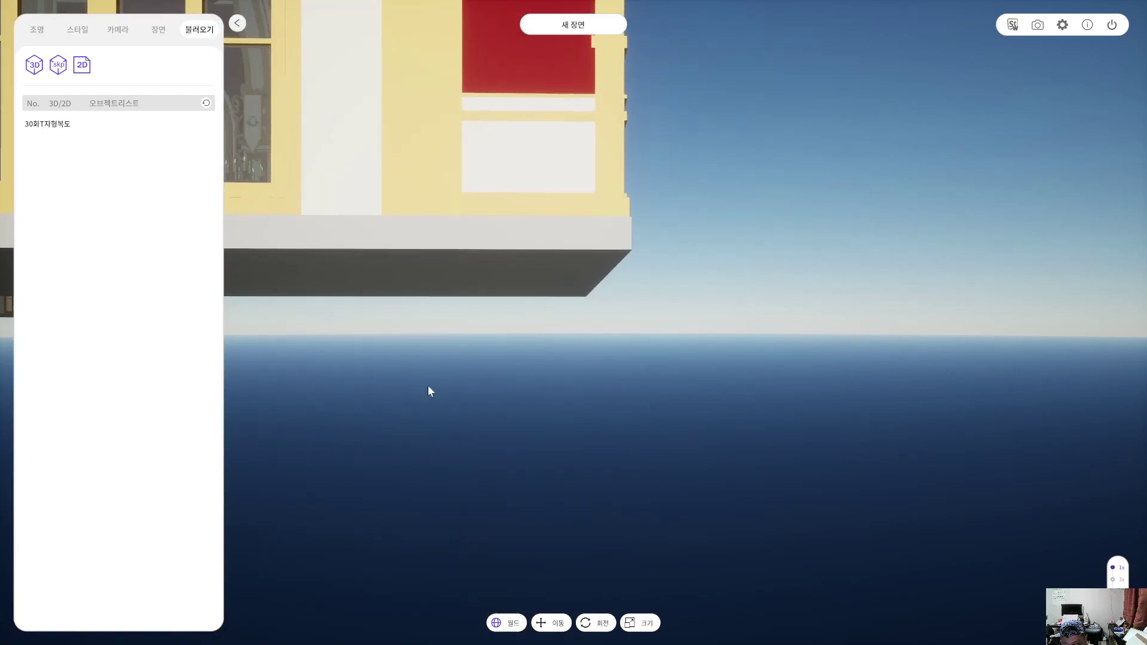
# Step: Examine the imported corridor's outer wall and arched windows from several positions, ending with the sun in the sky
pyautogui.moveTo(403, 348); pyautogui.dragTo(334, 275, button='middle')
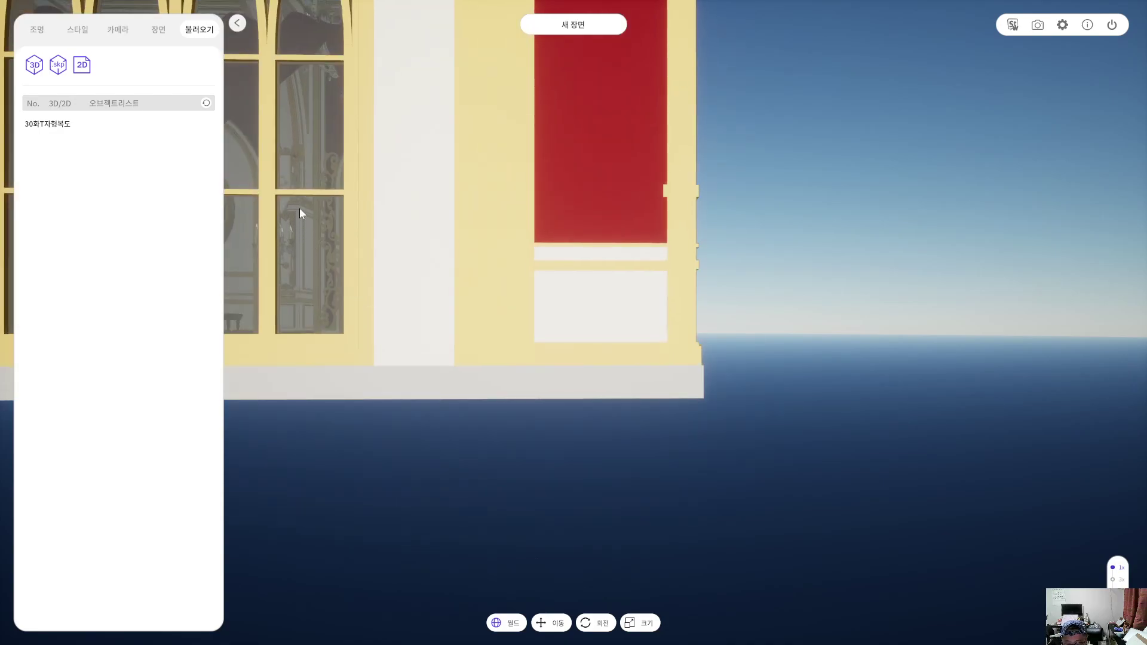
pyautogui.moveTo(372, 241)
pyautogui.mouseDown(button='middle')
pyautogui.moveTo(238, 243)
pyautogui.moveTo(358, 257)
pyautogui.mouseUp(button='middle')
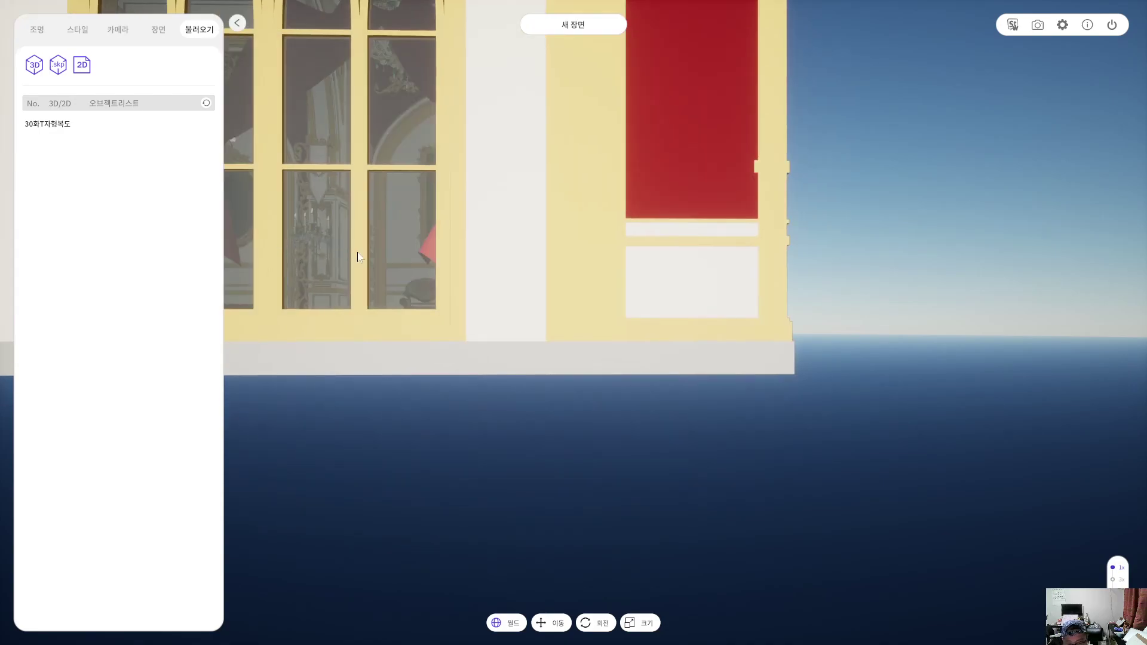
pyautogui.press('a')
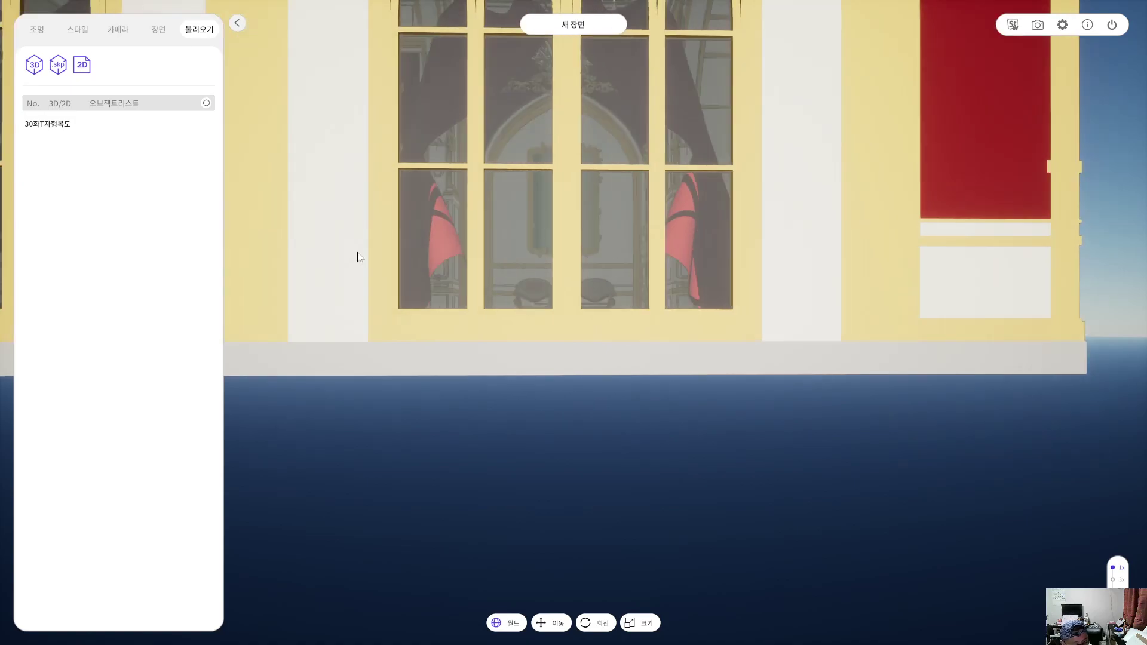
pyautogui.press('a')
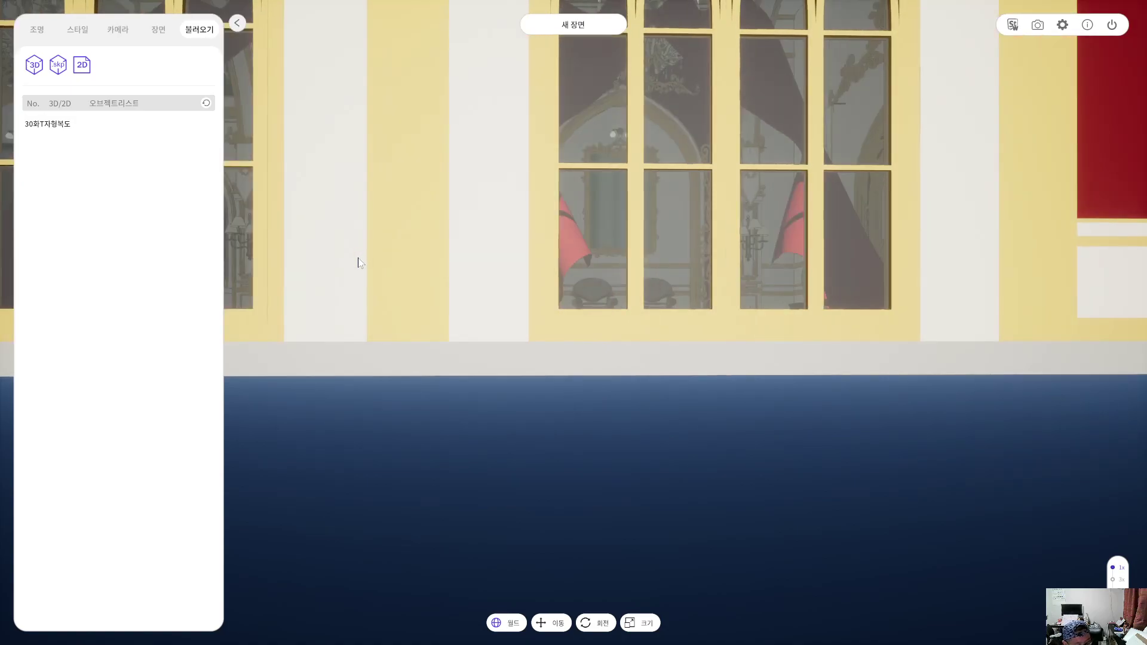
pyautogui.press('a')
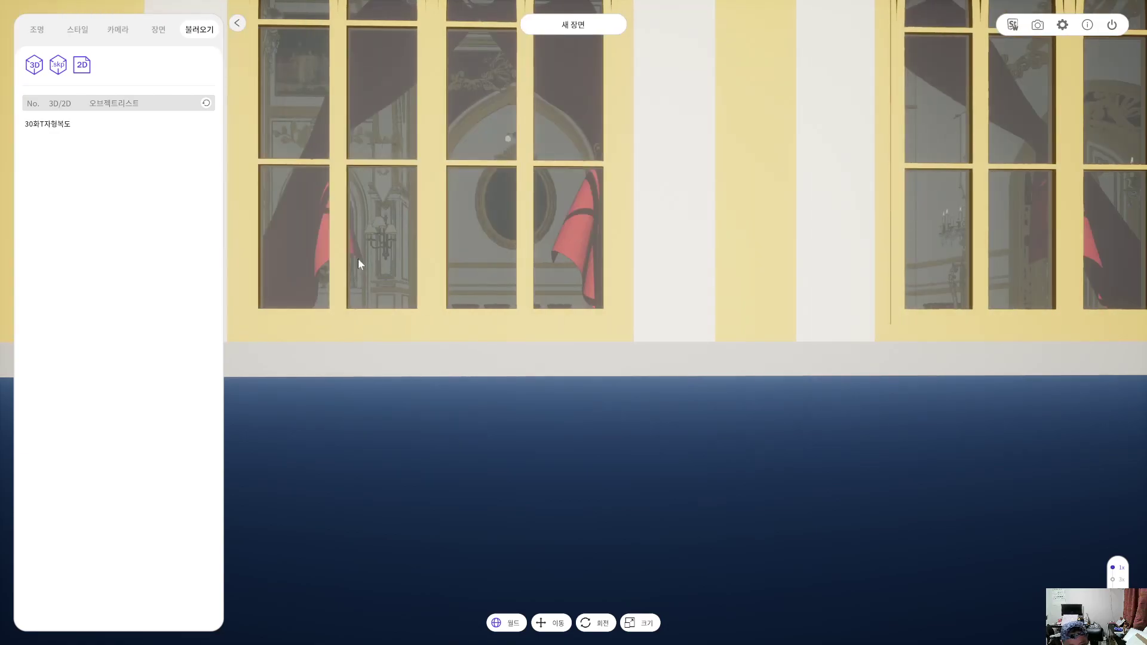
pyautogui.press('e')
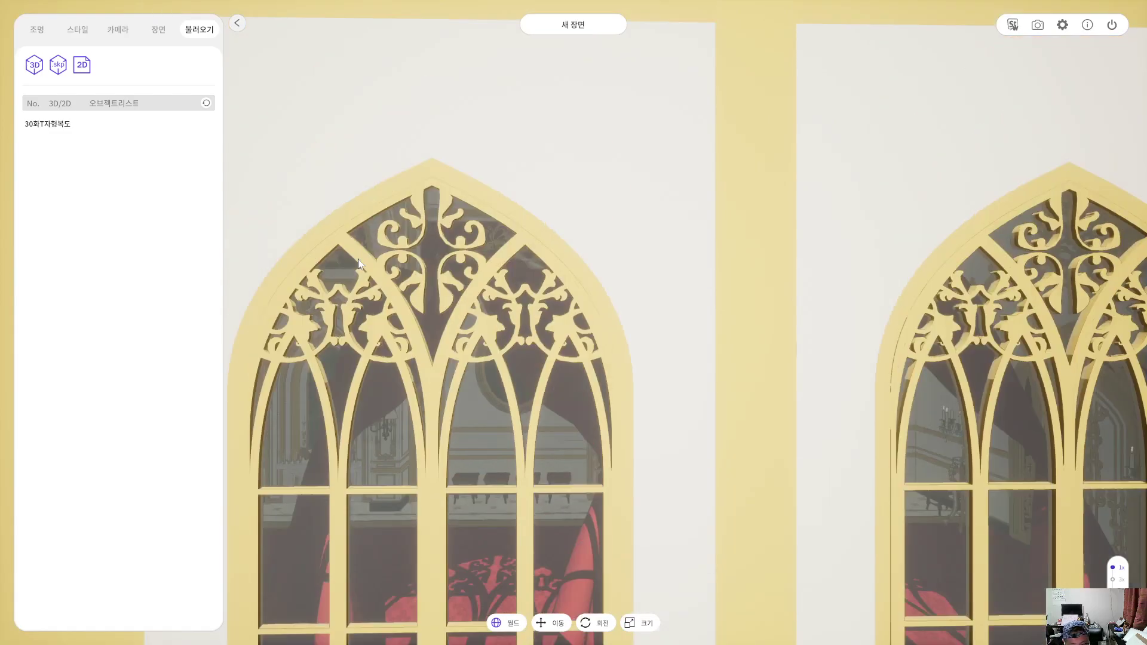
pyautogui.press('q')
pyautogui.press('q')
pyautogui.press('q')
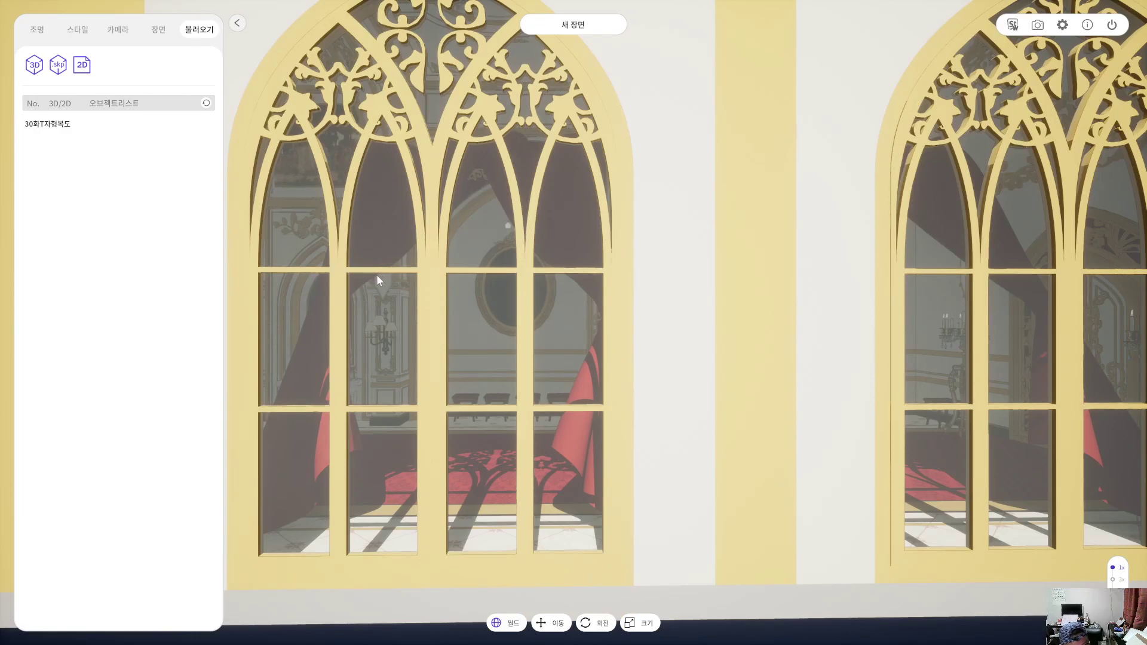
pyautogui.press('e')
pyautogui.press('e')
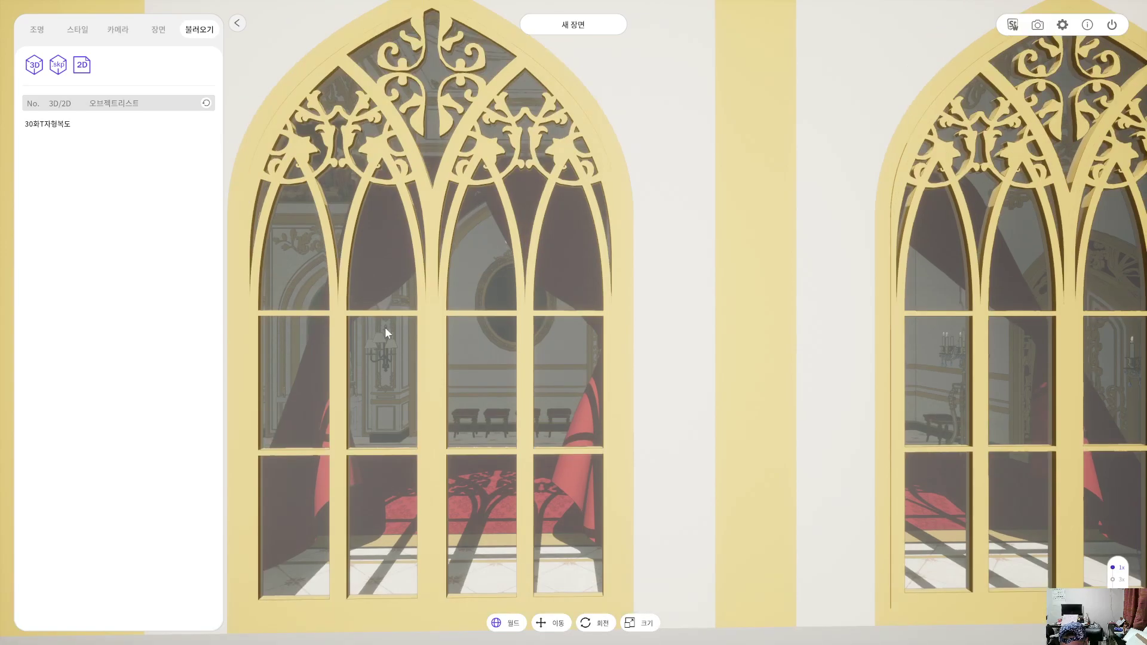
pyautogui.press('w')
pyautogui.press('w')
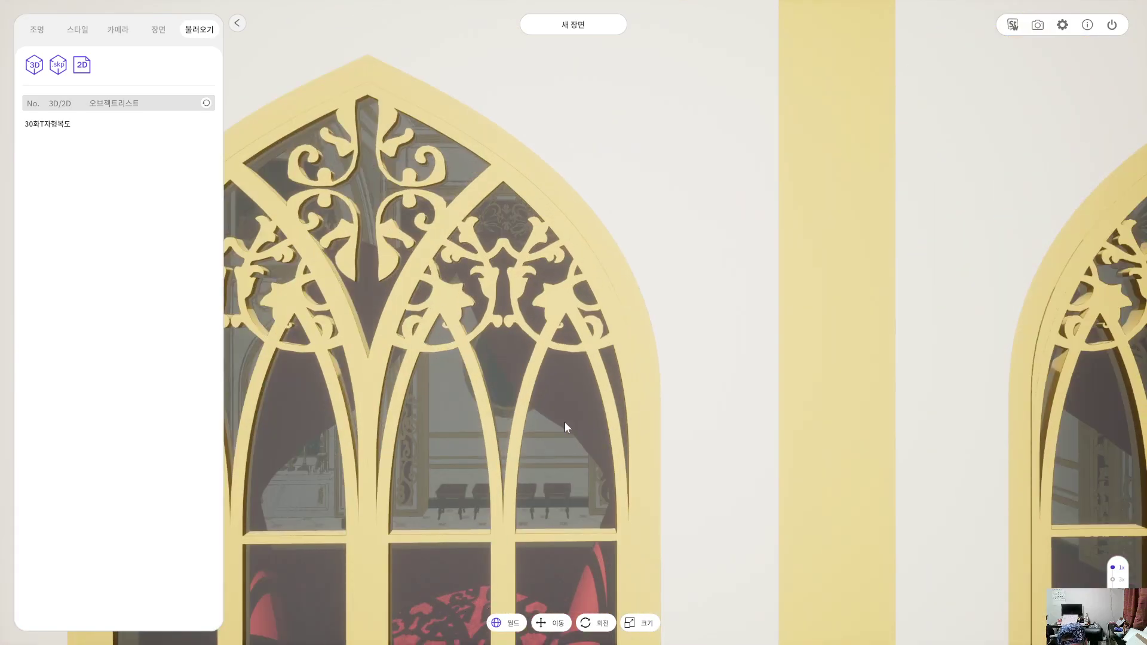
pyautogui.moveTo(546, 221); pyautogui.dragTo(545, 333, button='right')
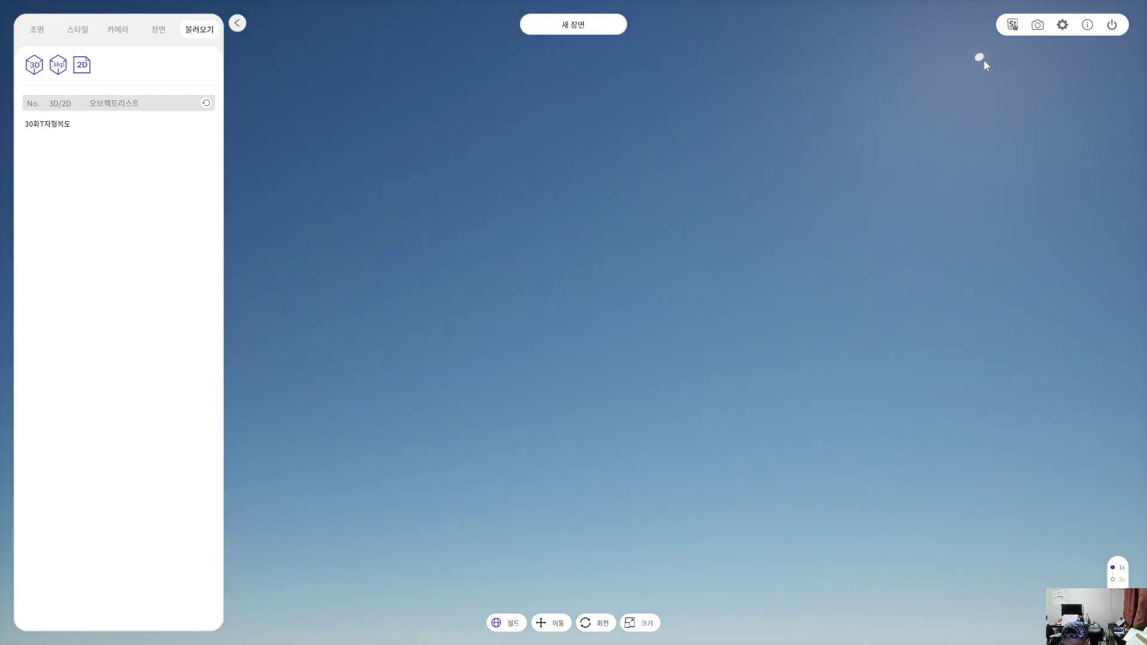
# Step: Select the sun light and set its height to 40.6 and its intensity to 16.2
pyautogui.click(38, 32)
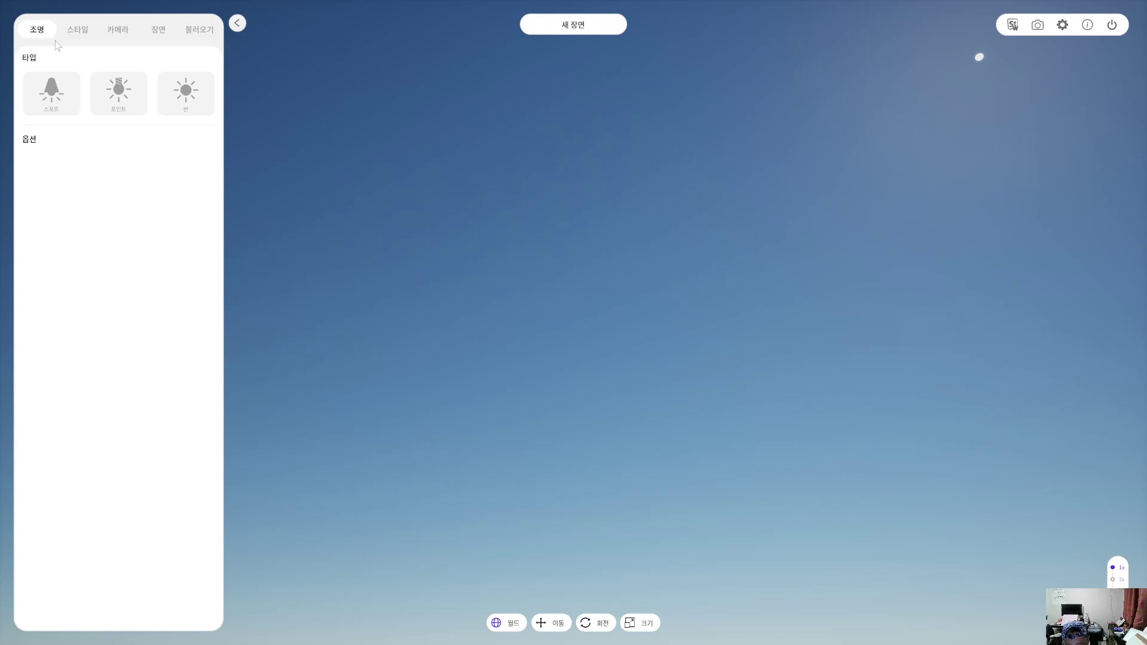
pyautogui.click(193, 95)
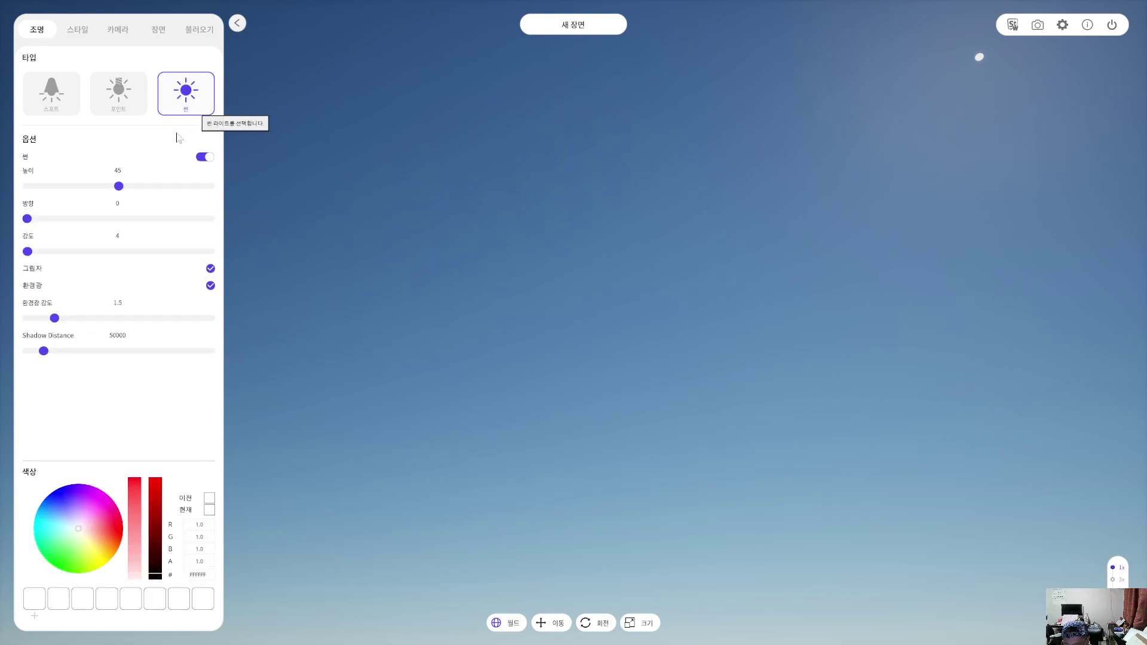
pyautogui.moveTo(104, 187)
pyautogui.mouseDown()
pyautogui.moveTo(88, 189)
pyautogui.moveTo(119, 190)
pyautogui.moveTo(110, 193)
pyautogui.mouseUp()
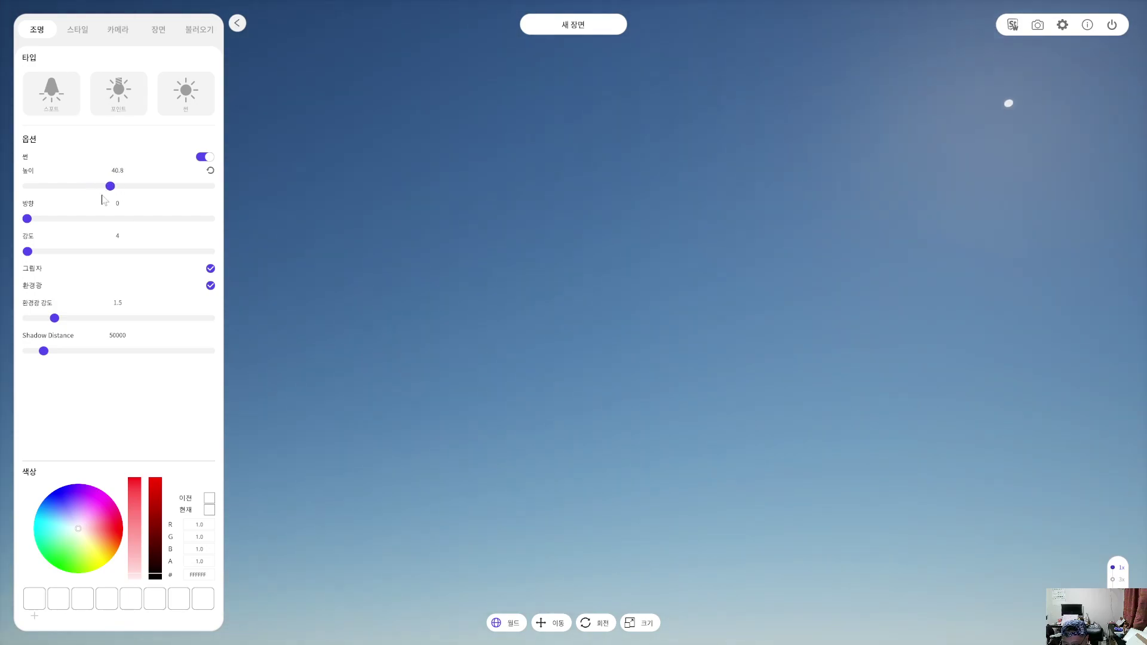
pyautogui.moveTo(27, 219); pyautogui.dragTo(3, 224)
pyautogui.moveTo(28, 251)
pyautogui.mouseDown()
pyautogui.moveTo(62, 251)
pyautogui.moveTo(28, 252)
pyautogui.mouseUp()
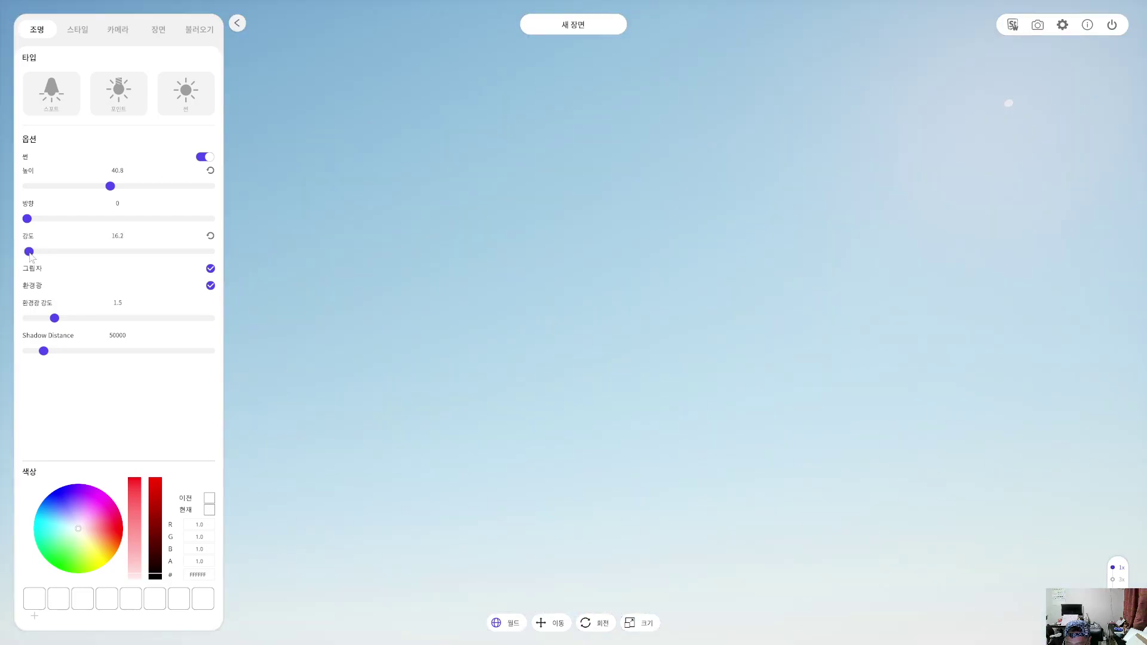
# Step: Check the sunlight on the arched windows and set the sun's intensity to 8
pyautogui.moveTo(297, 292); pyautogui.dragTo(502, 303, button='right')
pyautogui.moveTo(403, 227); pyautogui.dragTo(374, 317, button='right')
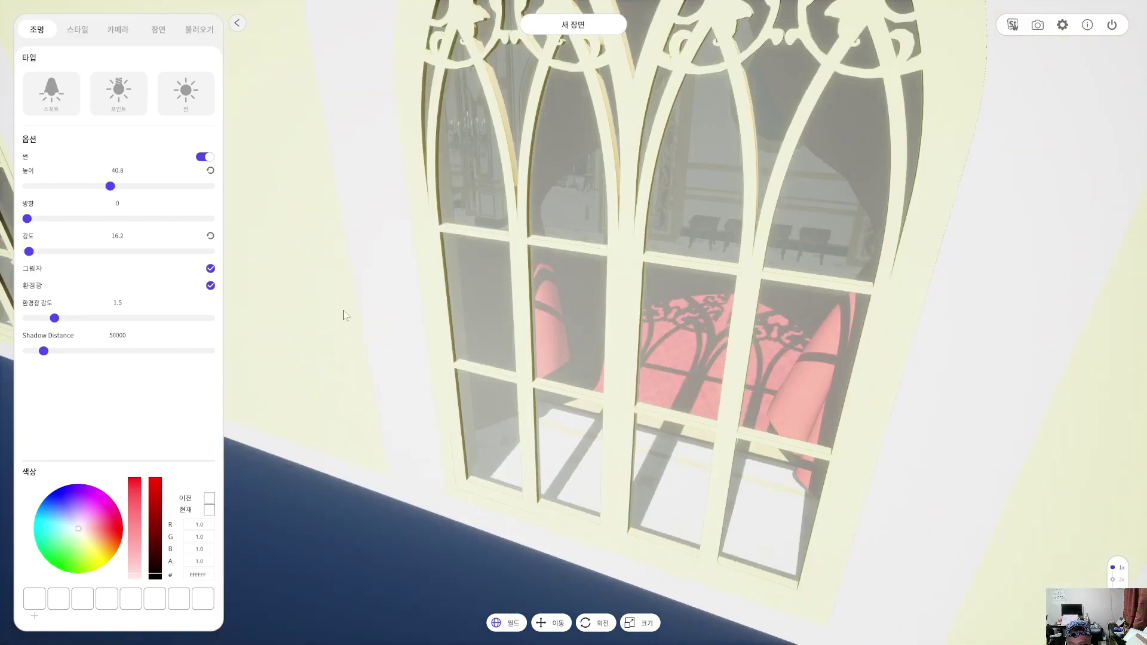
pyautogui.click(117, 236)
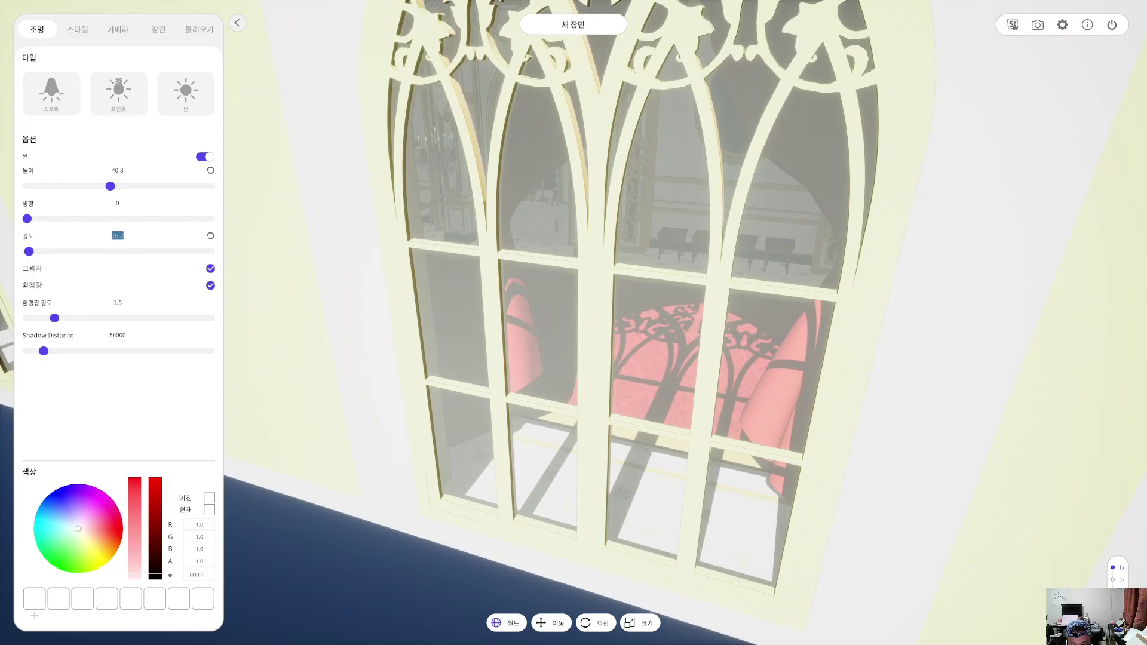
pyautogui.press('Return')
pyautogui.click(117, 236)
pyautogui.write('8')
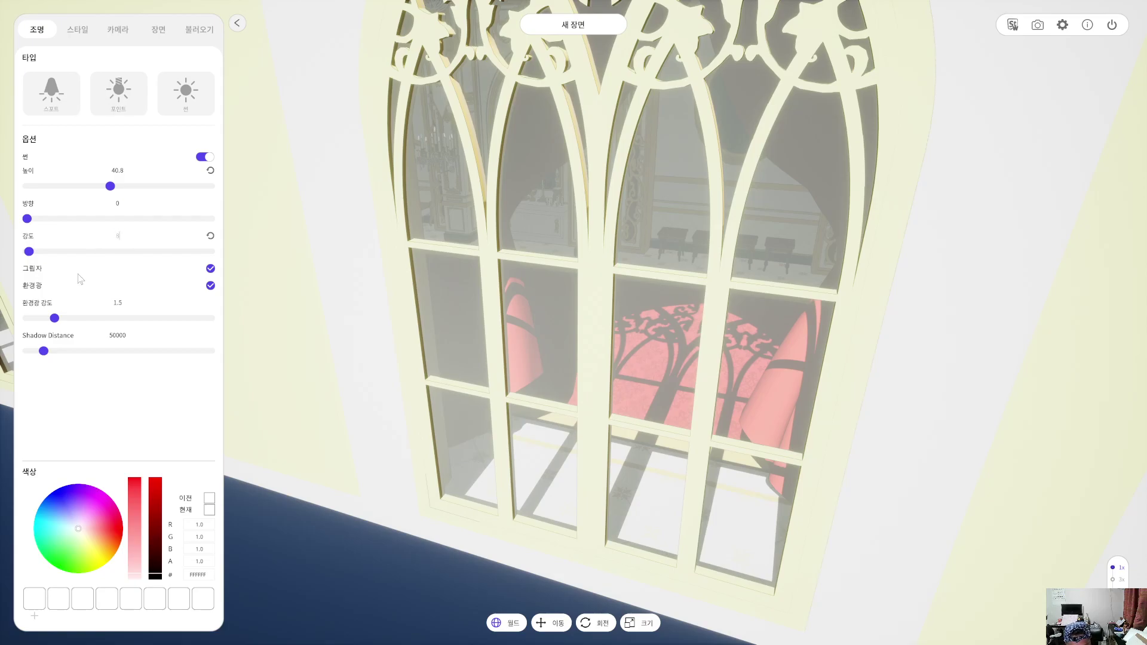
pyautogui.press('Return')
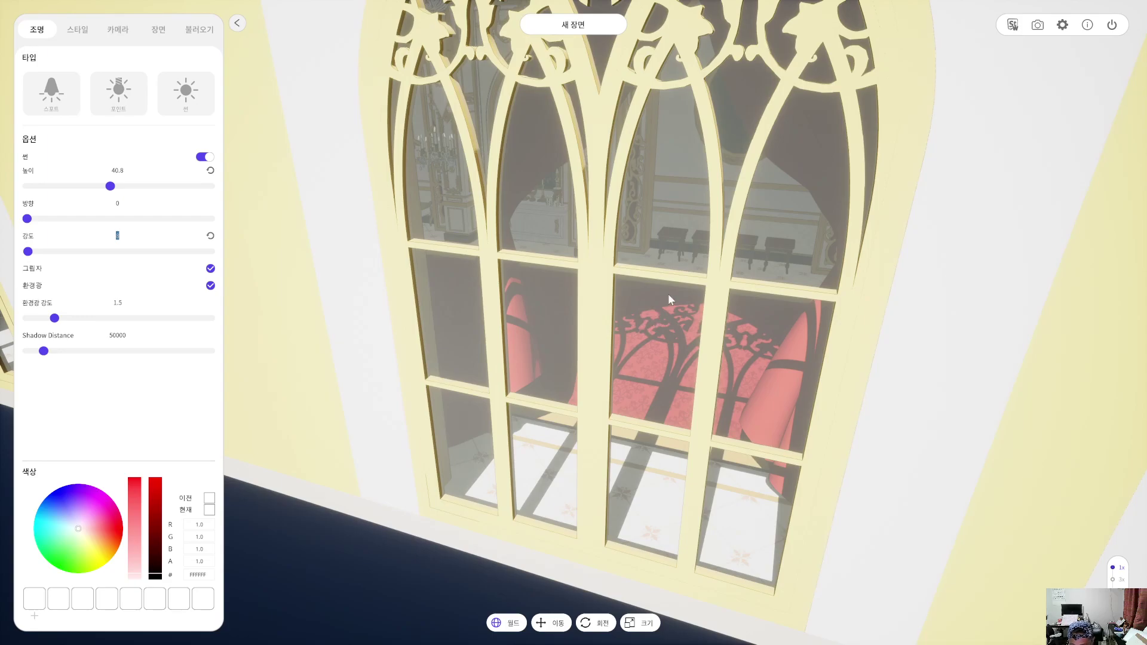
# Step: Enter the corridor through the window and inspect the slanted curtains and the light along the red carpet
pyautogui.scroll(2, 668, 295)
pyautogui.scroll(2, 802, 264)
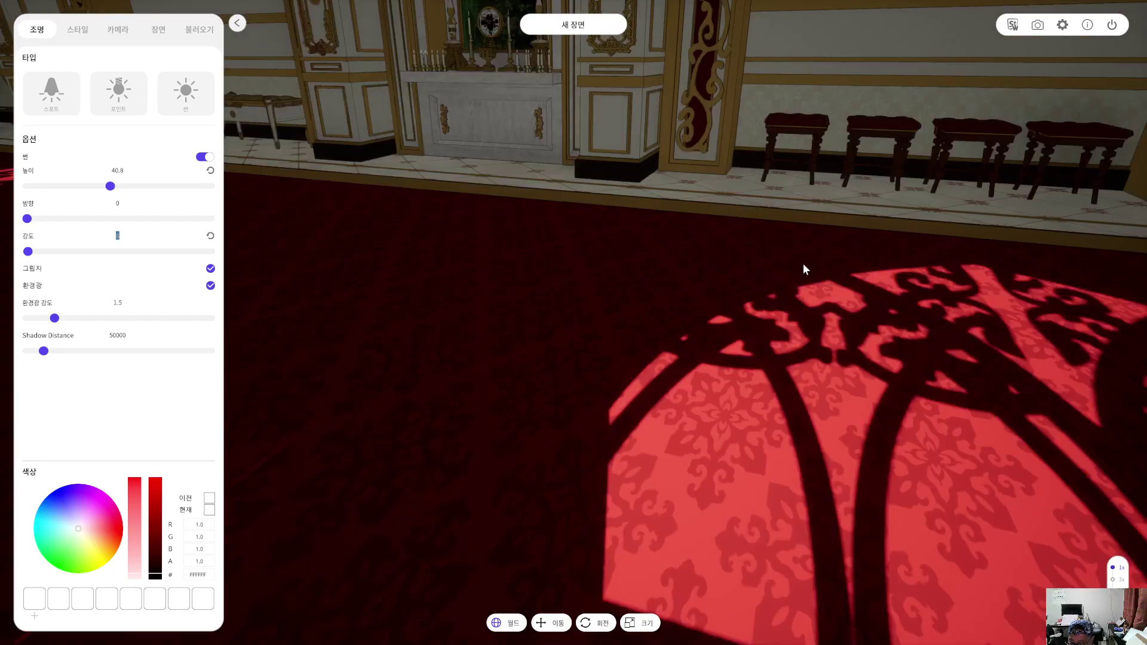
pyautogui.moveTo(801, 418); pyautogui.dragTo(806, 300, button='right')
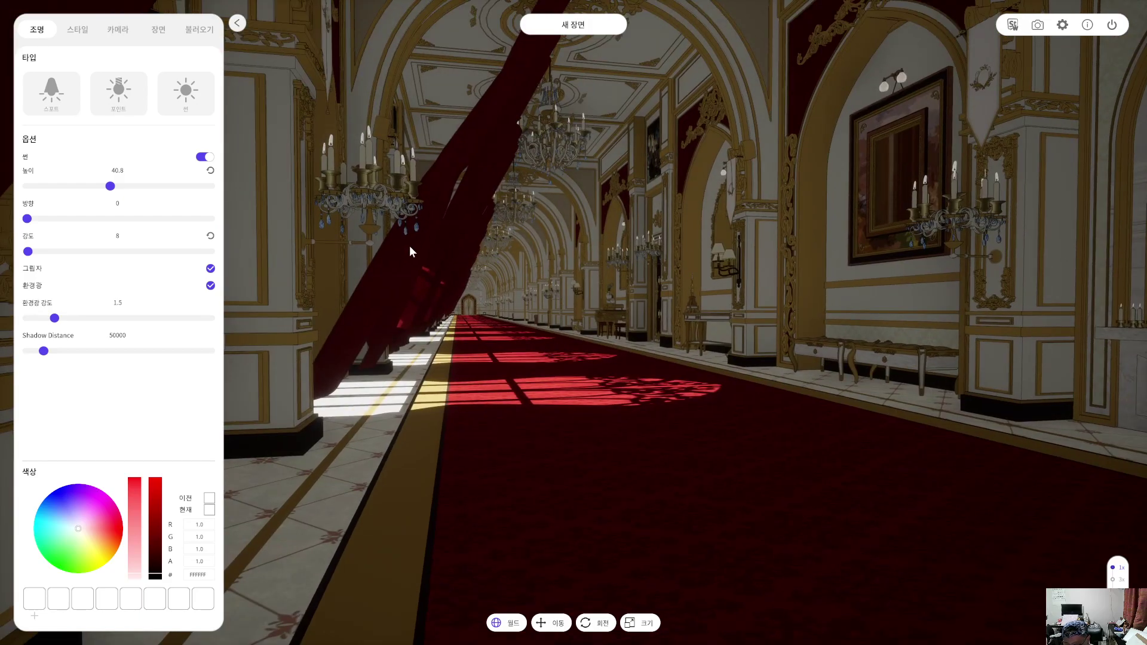
pyautogui.click(474, 155)
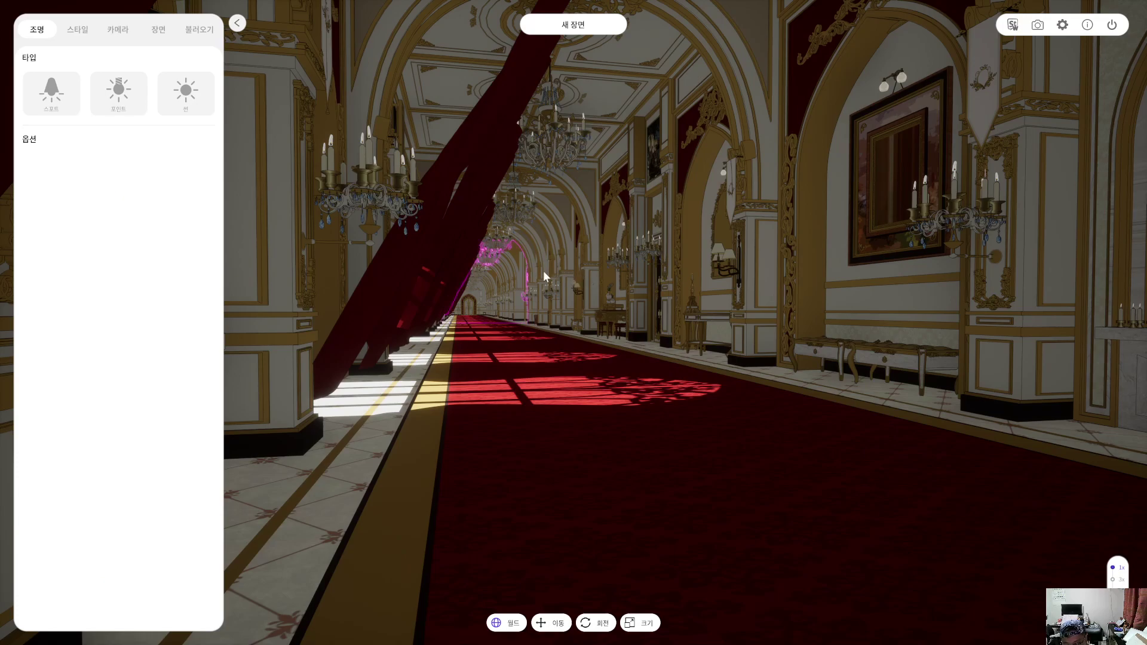
pyautogui.press('d')
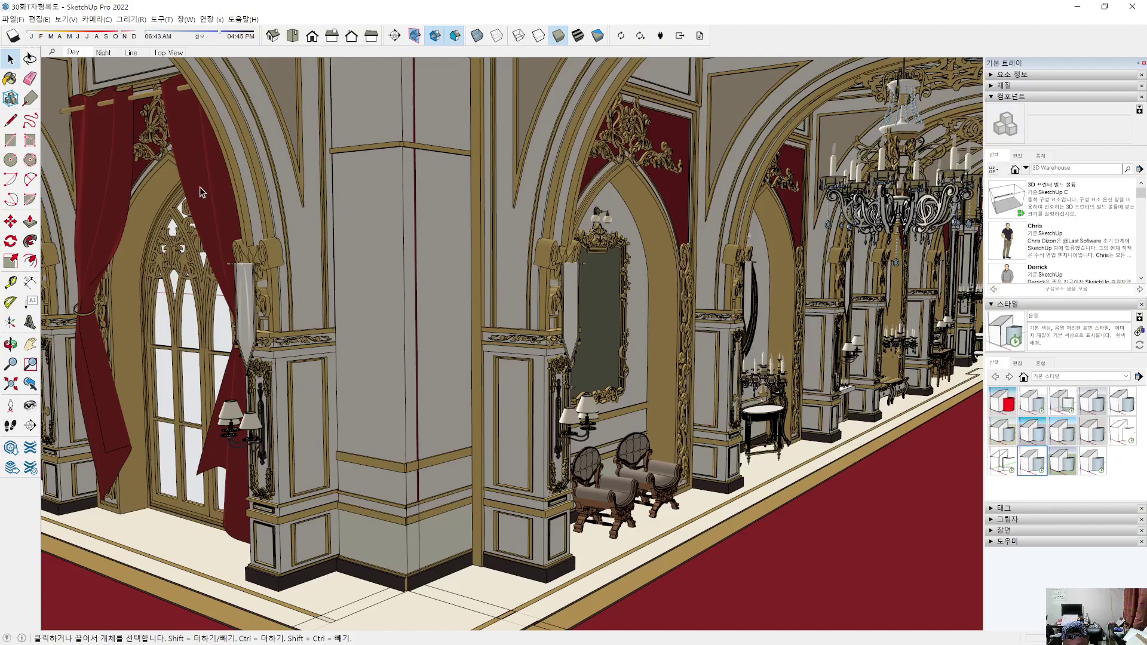
# Step: Compare the window curtain with the original in SketchUp, return to Snaptoon and delete the nearest slanted curtain
pyautogui.click(200, 191)
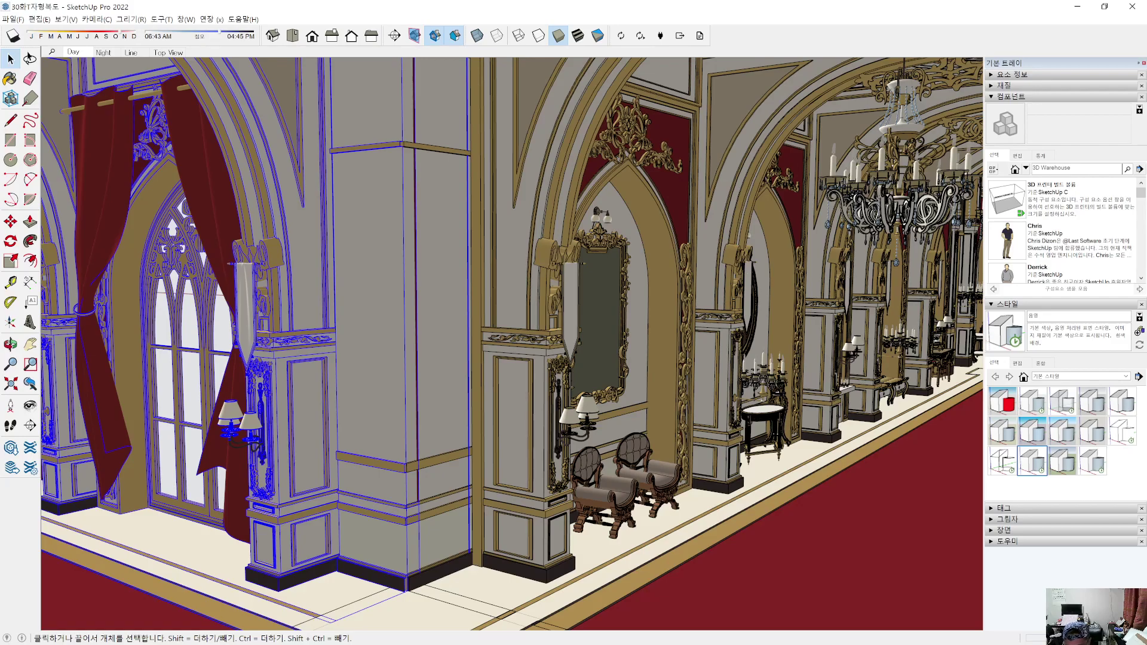
pyautogui.hotkey('alt', 'Tab')
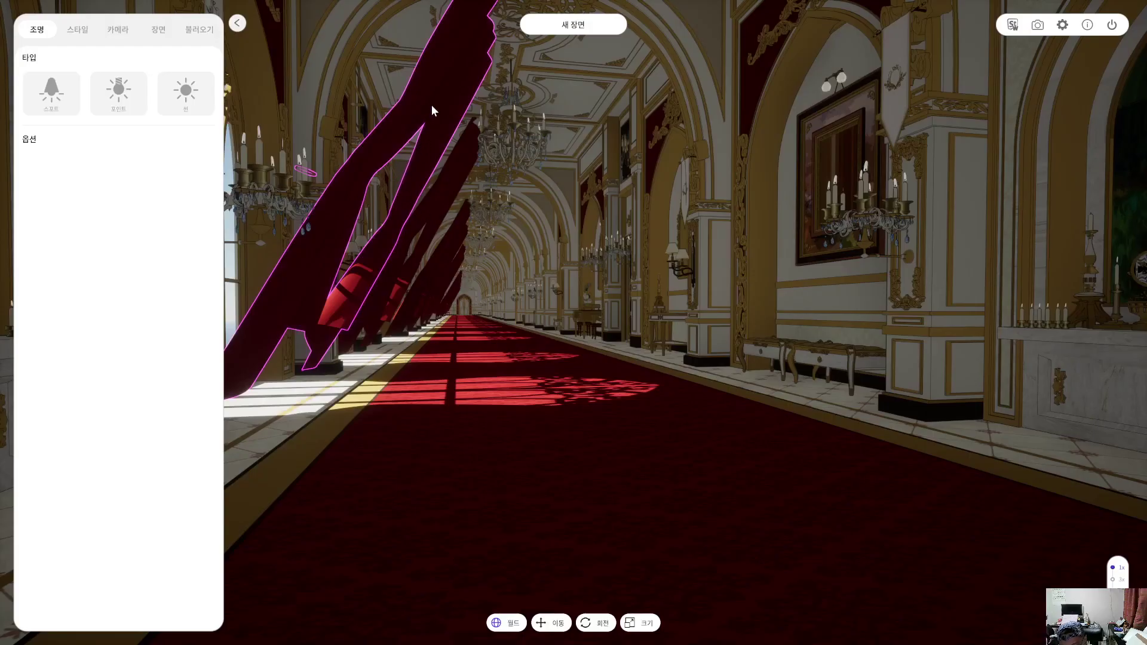
pyautogui.press('Delete')
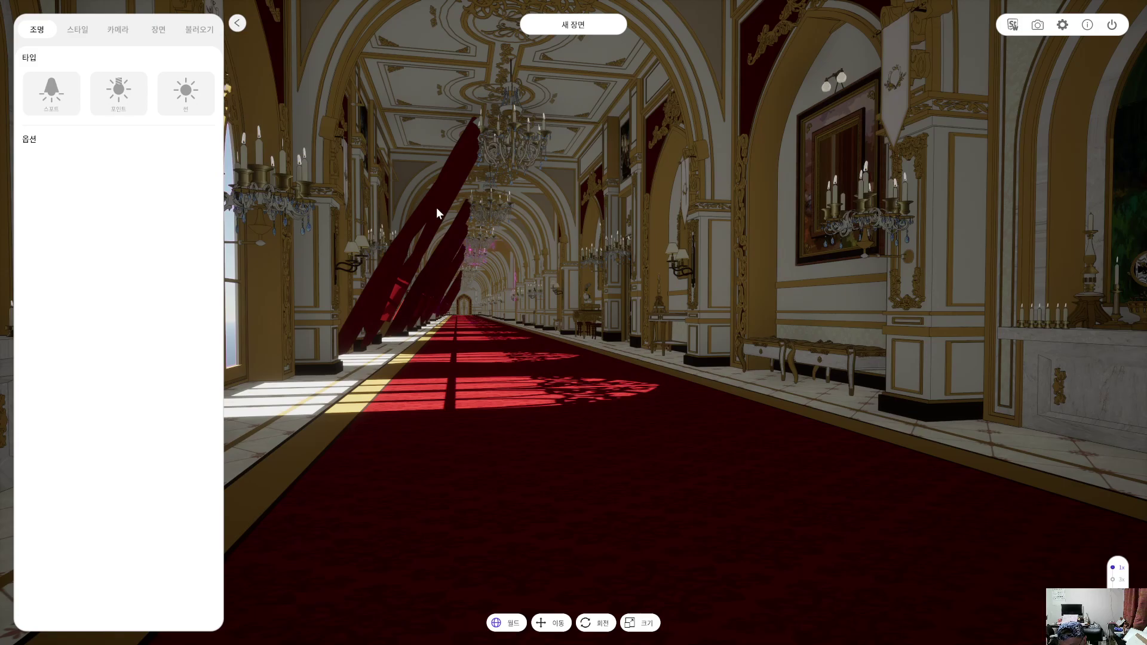
# Step: Delete the next slanted red curtain hanging across the window side of the corridor
pyautogui.click(398, 247)
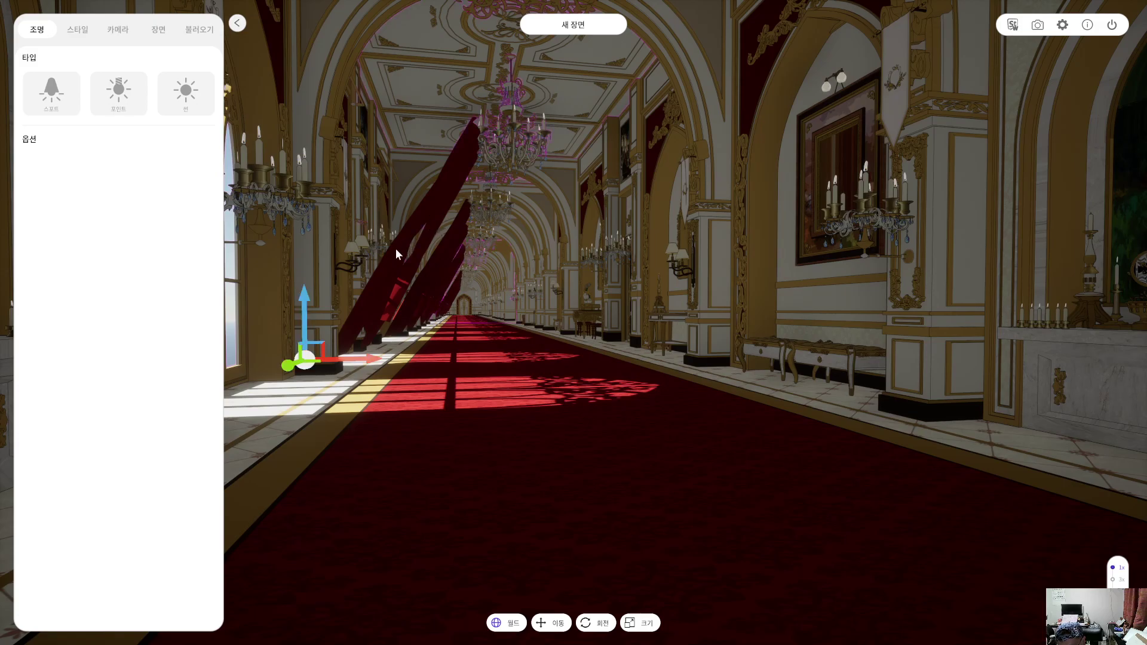
pyautogui.click(383, 307)
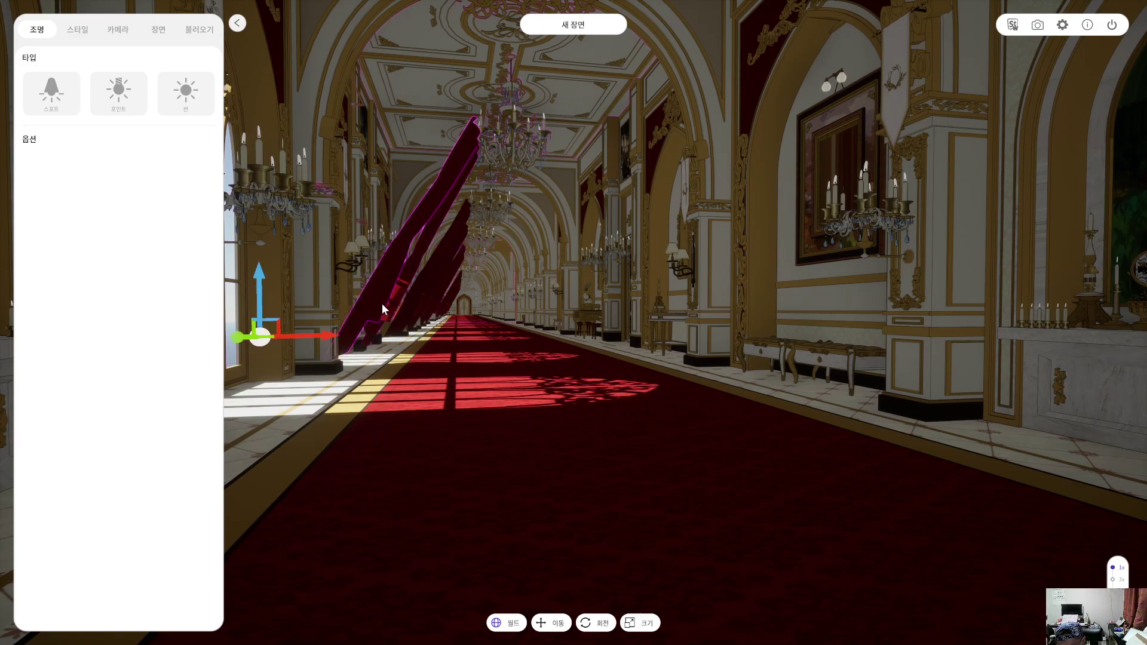
pyautogui.click(454, 305)
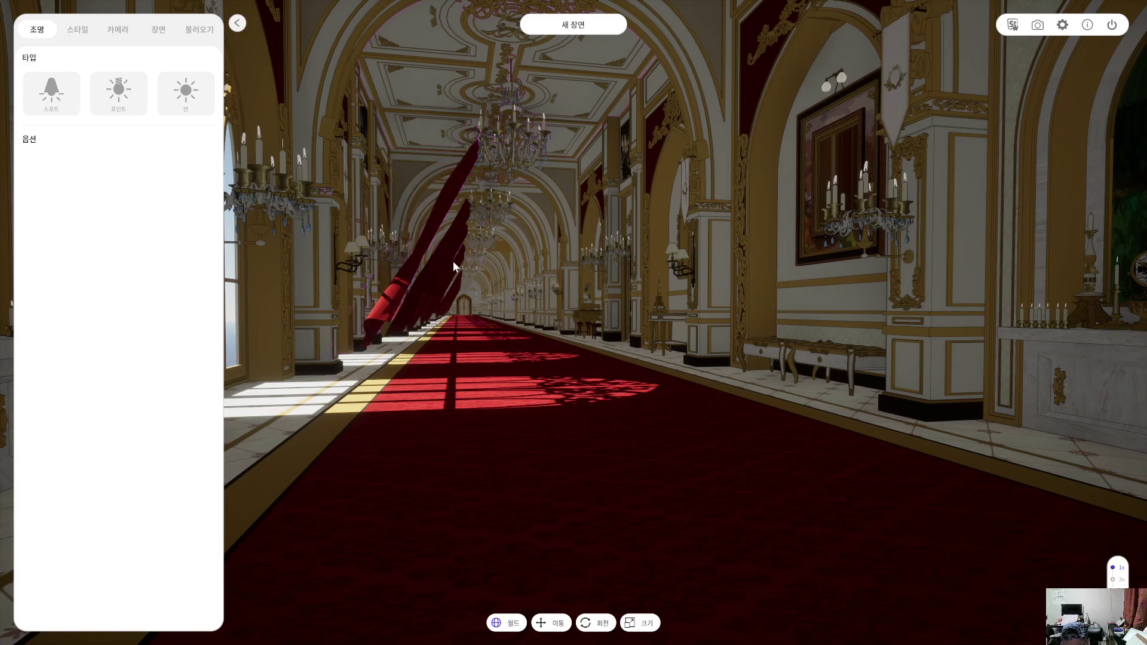
# Step: Examine the remaining slanted curtains along the main corridor and the side corridor branching off at the junction
pyautogui.moveTo(454, 305); pyautogui.dragTo(439, 234, button='right')
pyautogui.moveTo(449, 195); pyautogui.dragTo(453, 245, button='right')
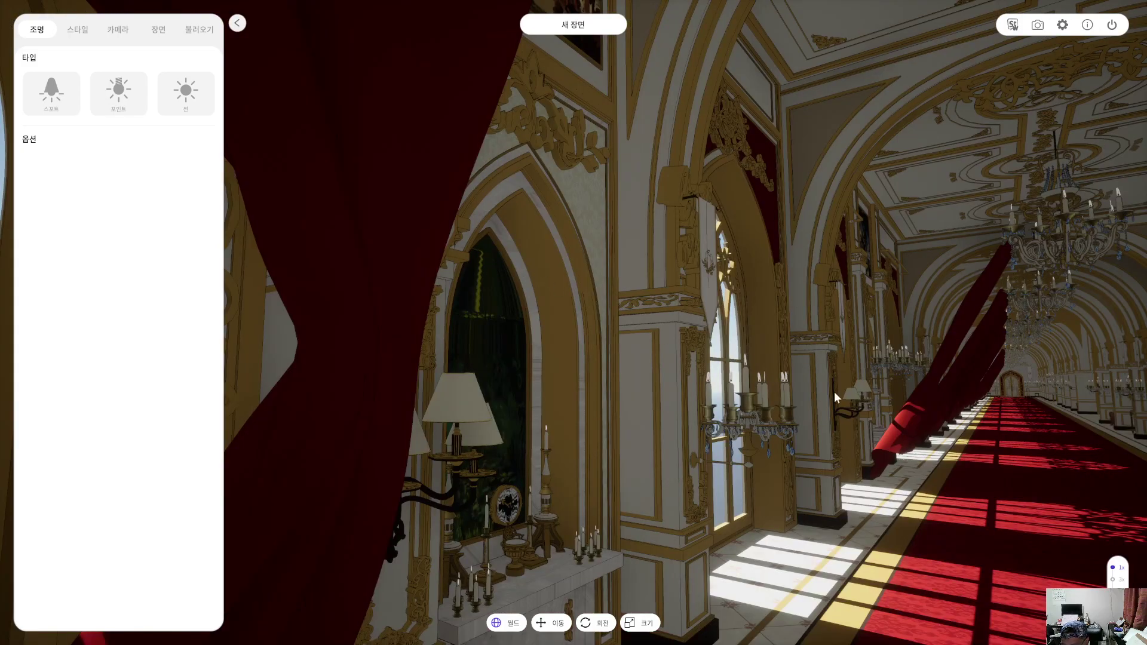
pyautogui.moveTo(836, 334); pyautogui.dragTo(1111, 329, button='right')
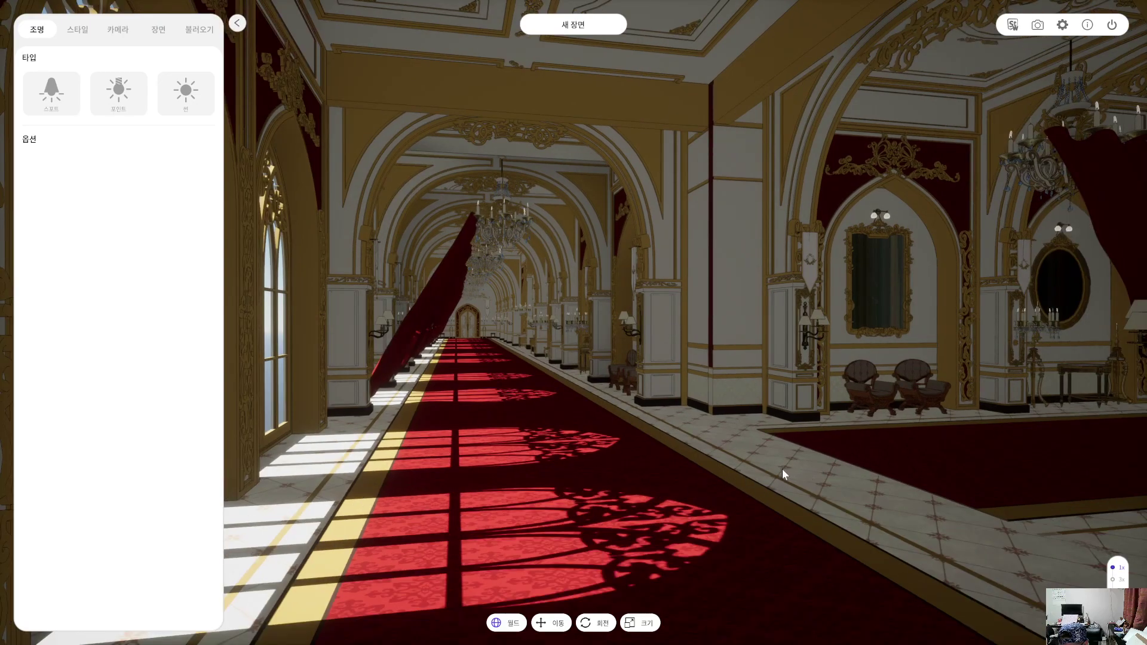
pyautogui.scroll(1, 782, 469)
pyautogui.scroll(2, 777, 464)
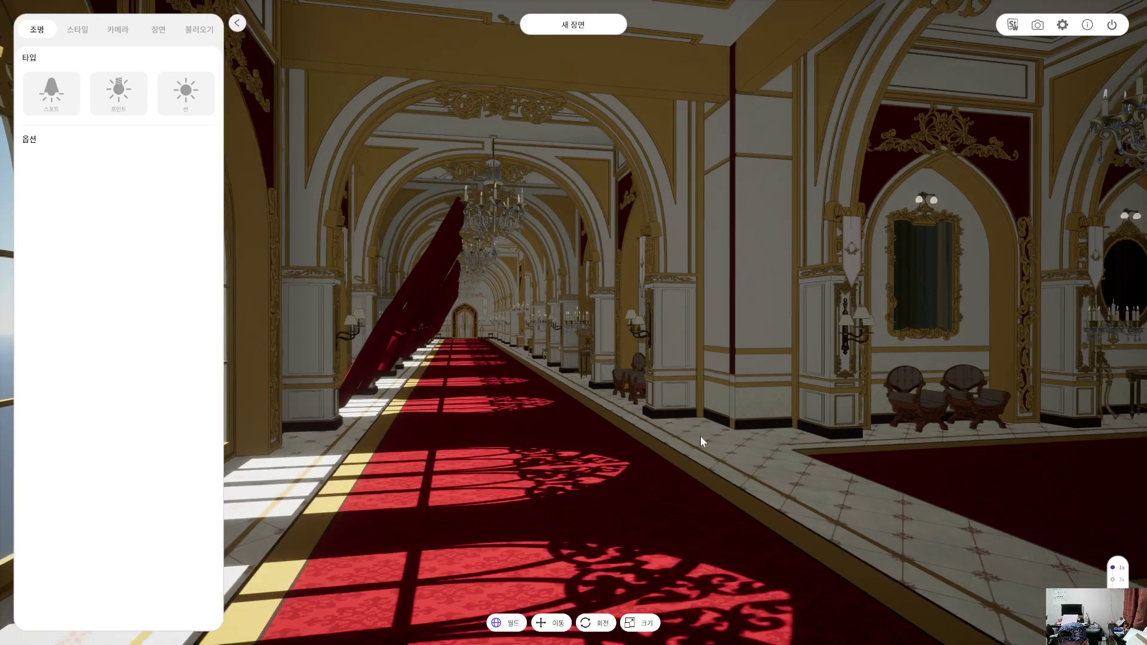
pyautogui.scroll(1, 667, 419)
pyautogui.moveTo(547, 471); pyautogui.dragTo(848, 487, button='right')
pyautogui.moveTo(466, 461); pyautogui.dragTo(550, 465, button='right')
pyautogui.moveTo(300, 471); pyautogui.dragTo(325, 507, button='right')
pyautogui.scroll(2, 329, 506)
pyautogui.moveTo(572, 564); pyautogui.dragTo(687, 585, button='right')
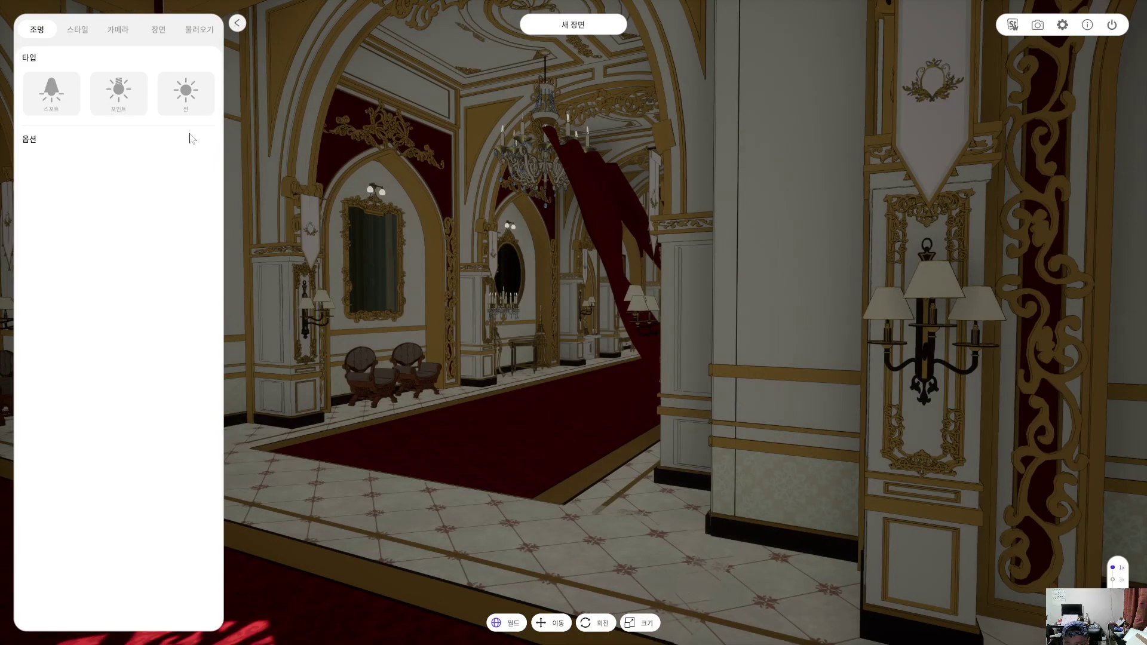
# Step: Add a point light at the corridor junction and move it sideways and up toward the vaulted ceiling
pyautogui.click(186, 93)
pyautogui.click(122, 92)
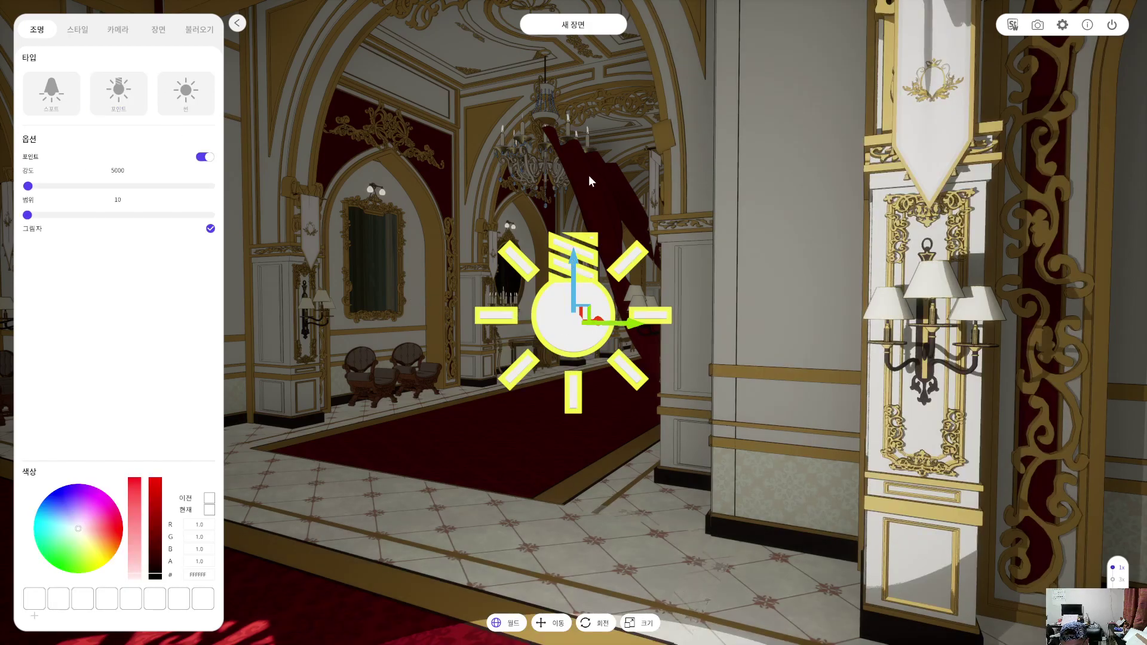
pyautogui.moveTo(594, 121); pyautogui.dragTo(596, 7)
pyautogui.moveTo(588, 59); pyautogui.dragTo(590, 2)
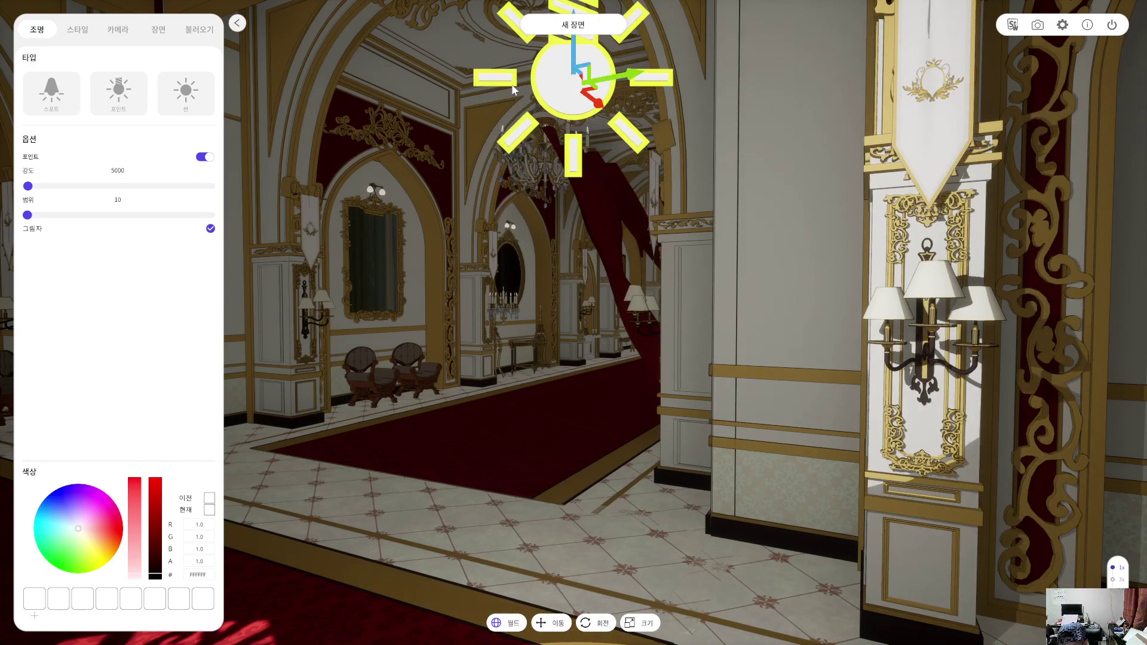
pyautogui.click(421, 99)
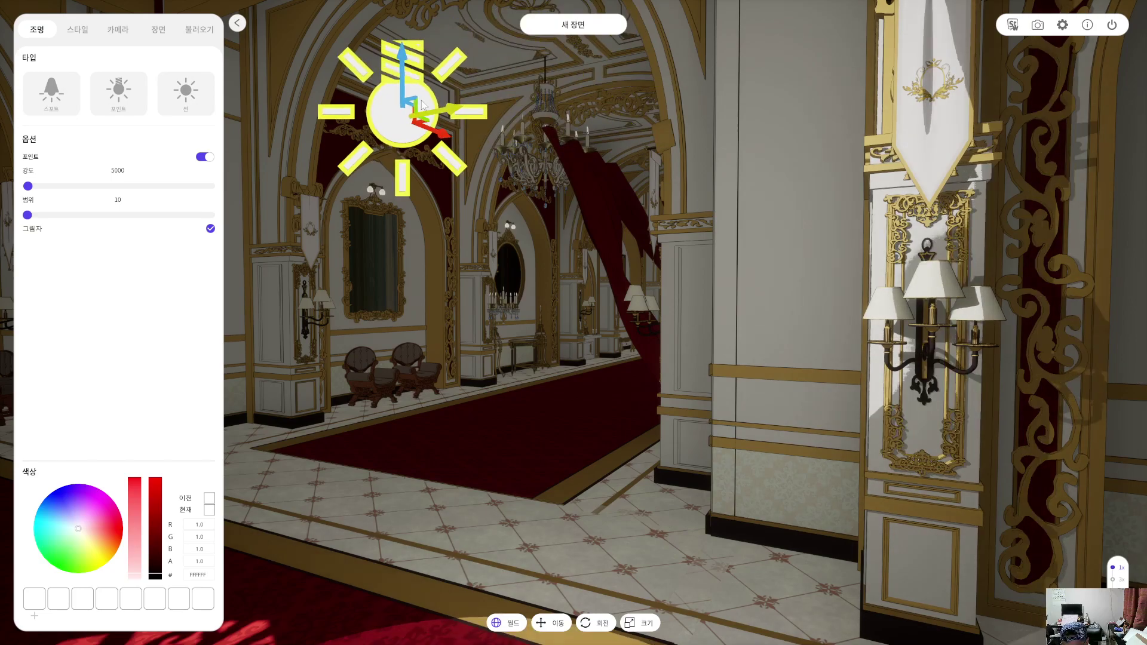
pyautogui.click(263, 176)
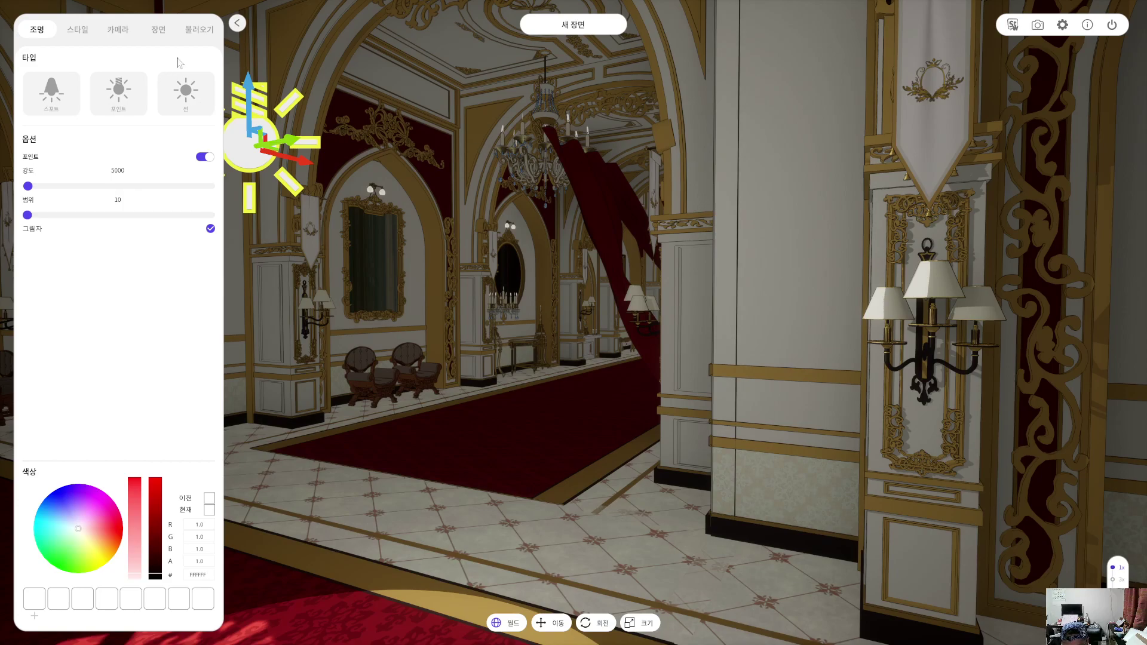
pyautogui.click(163, 32)
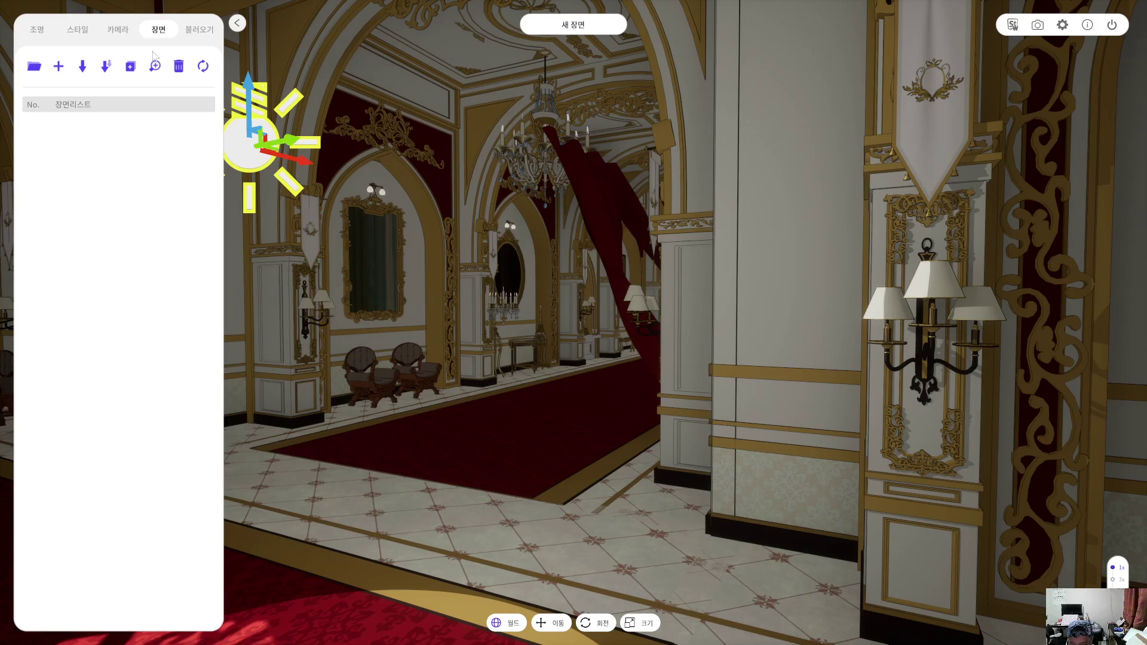
pyautogui.moveTo(252, 88); pyautogui.dragTo(274, 37)
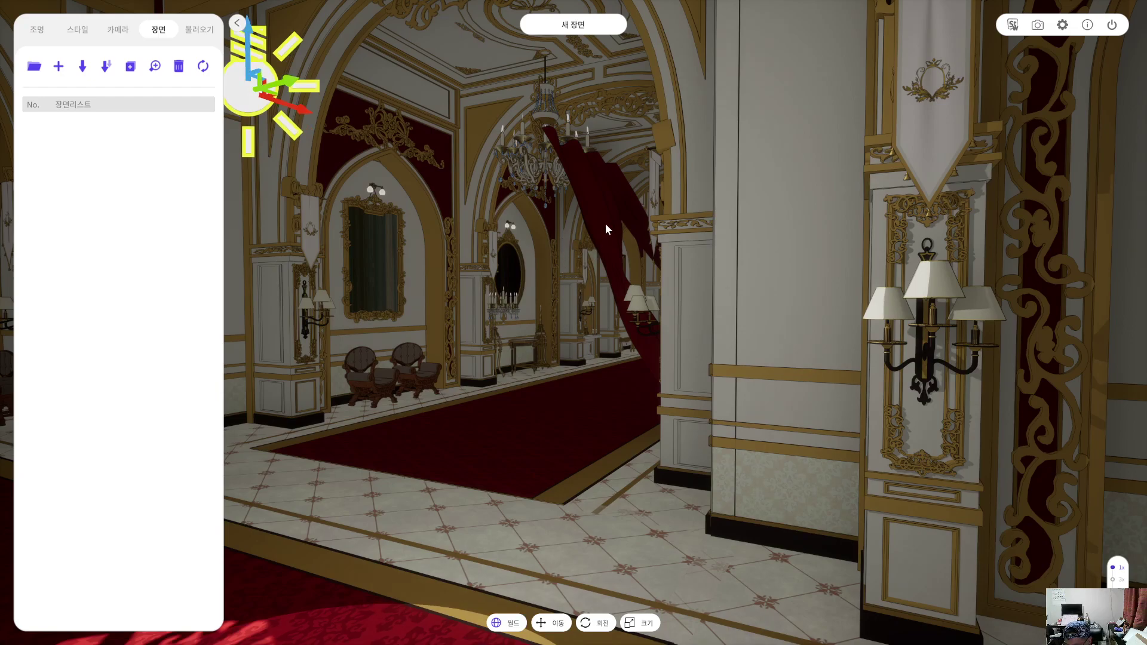
# Step: Check the slanted curtains in the side corridor and exit Snaptoon without saving the scene
pyautogui.click(596, 206)
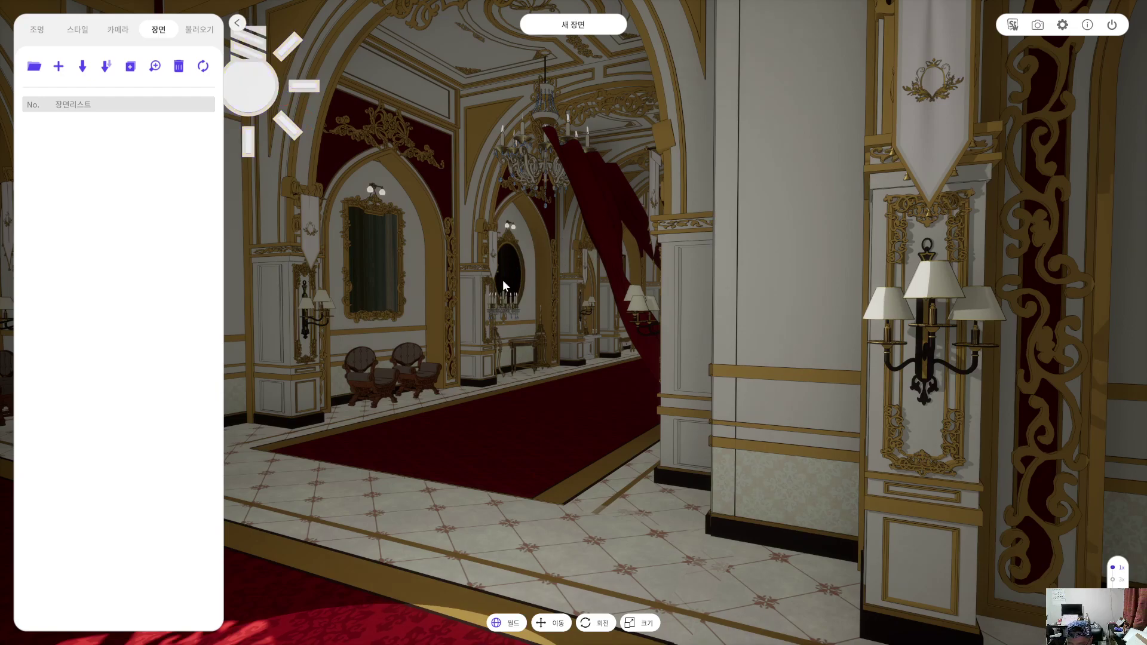
pyautogui.click(468, 357)
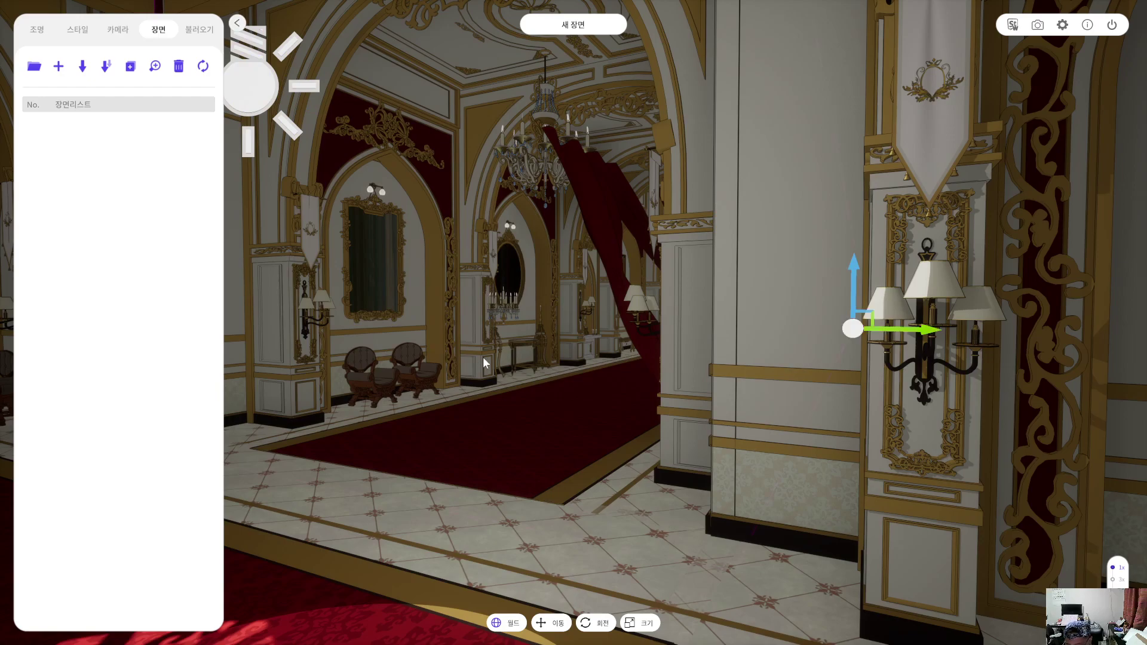
pyautogui.press('a')
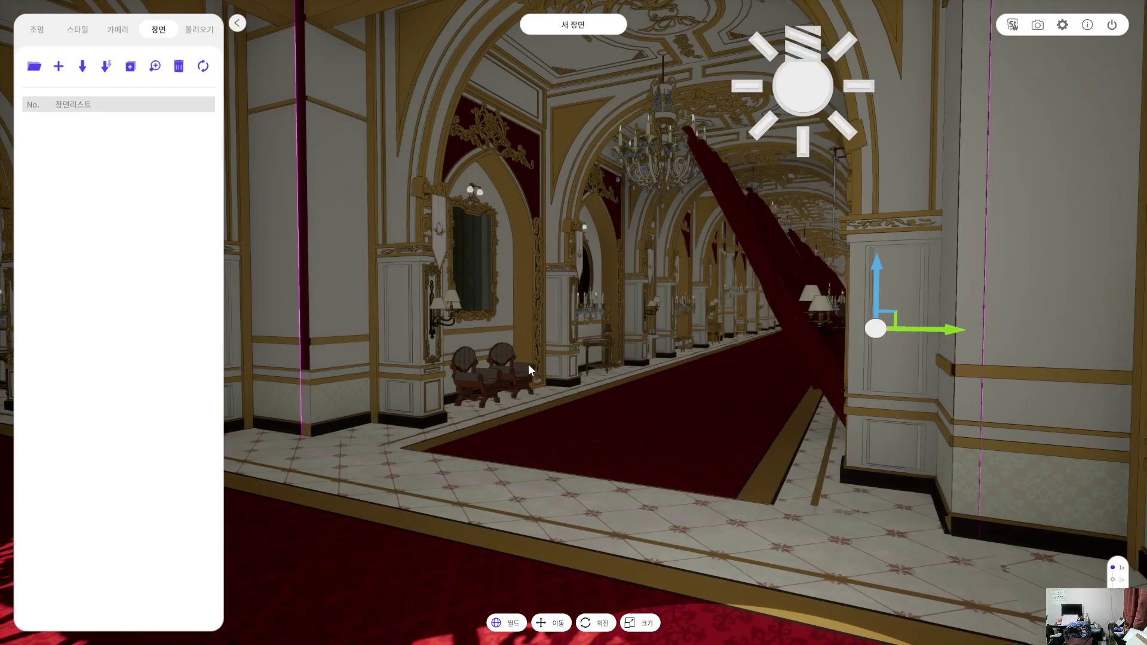
pyautogui.press('a')
pyautogui.press('a')
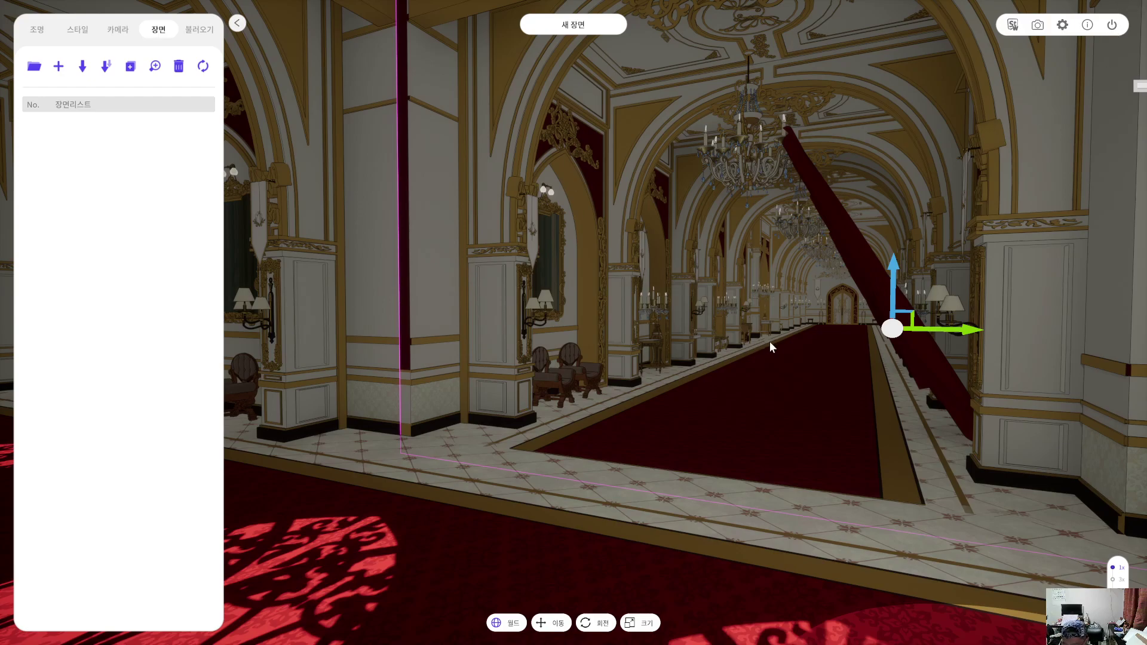
pyautogui.press('Escape')
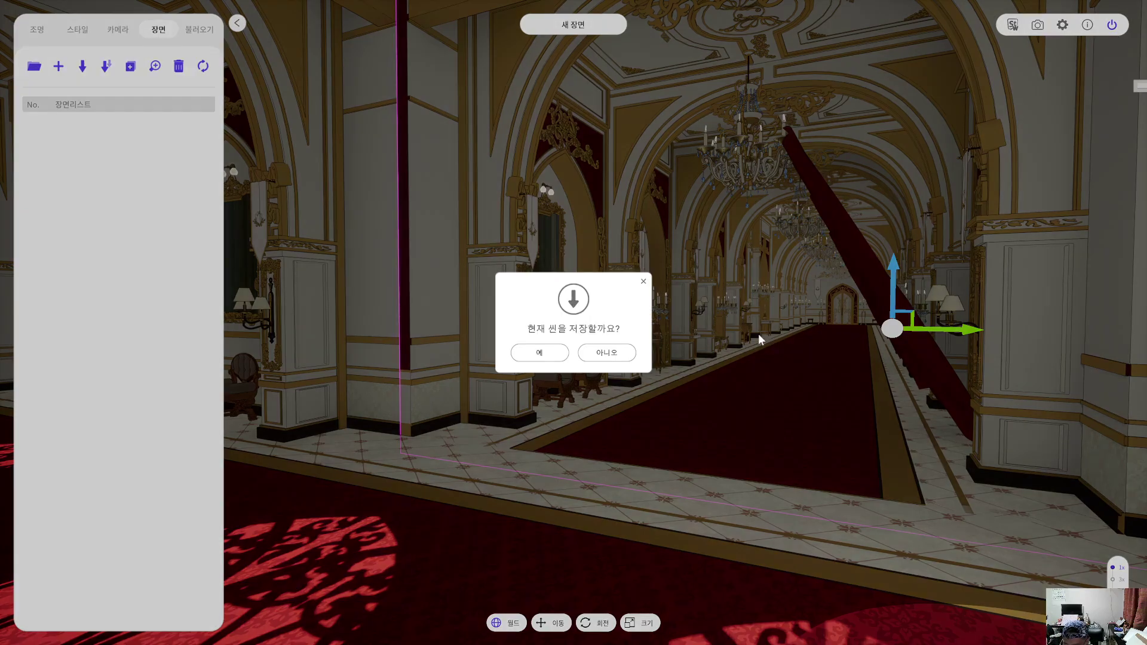
pyautogui.click(604, 353)
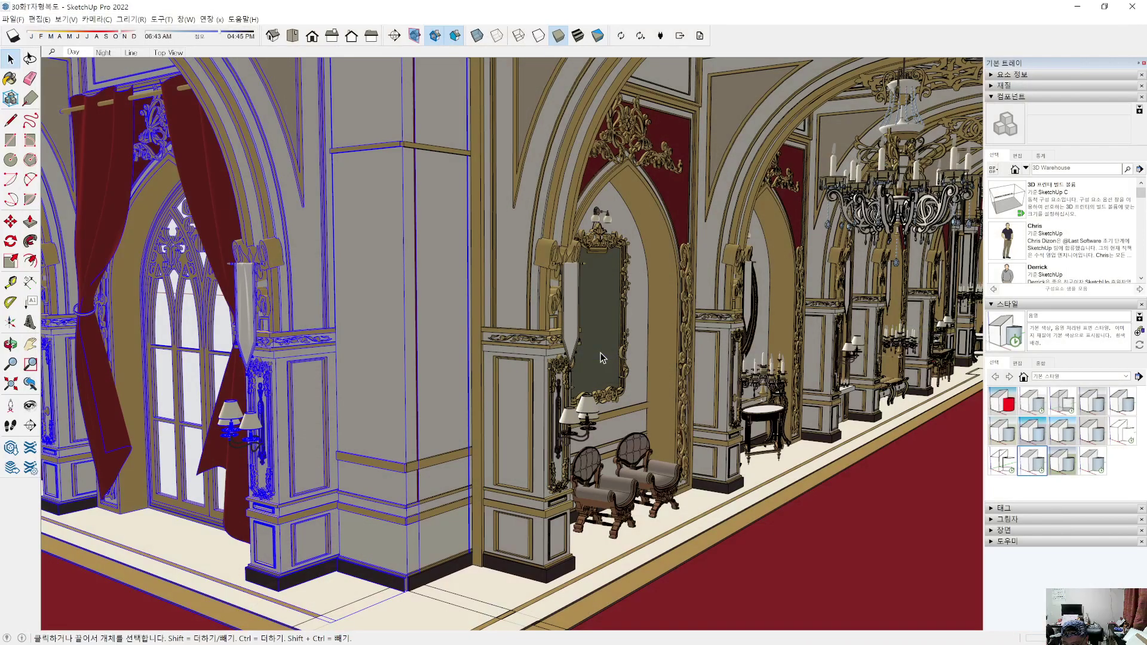
# Step: In SketchUp, open the corner window bay component for editing and enter its nested curtain component
pyautogui.moveTo(546, 481); pyautogui.dragTo(418, 451, button='middle')
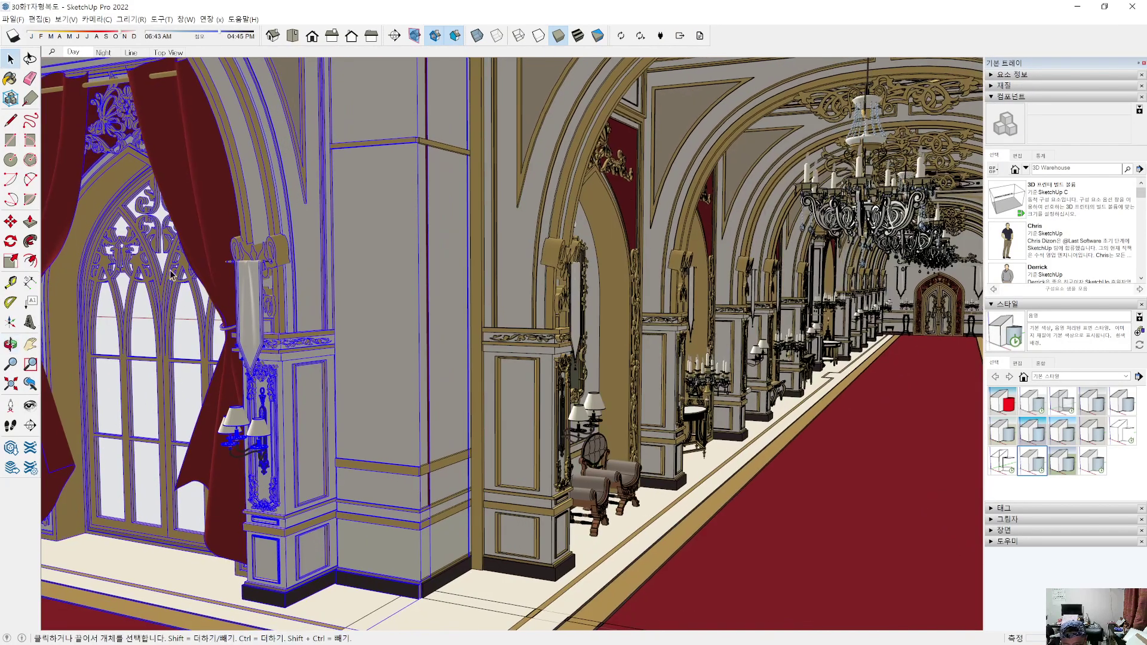
pyautogui.doubleClick(205, 214)
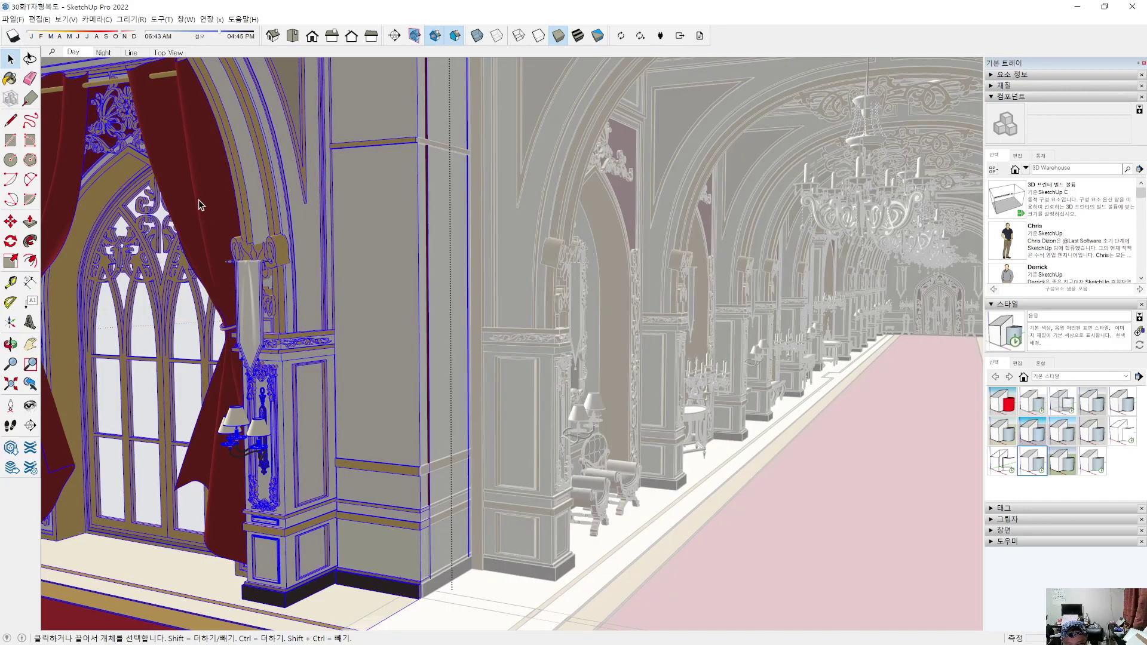
pyautogui.press('Escape')
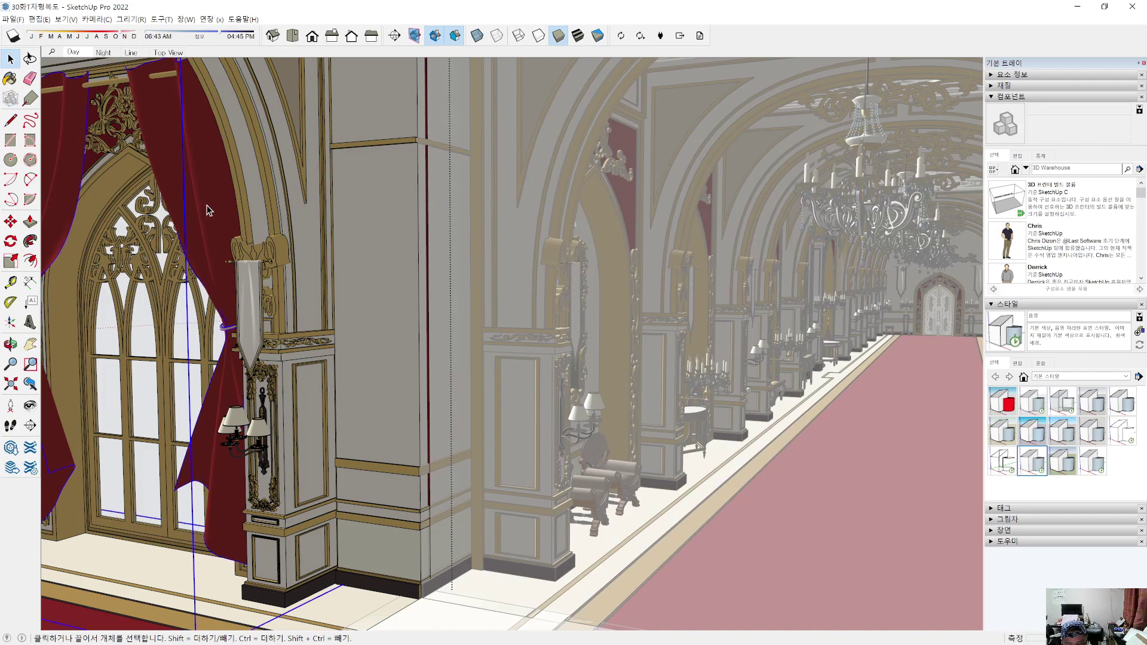
pyautogui.doubleClick(224, 296)
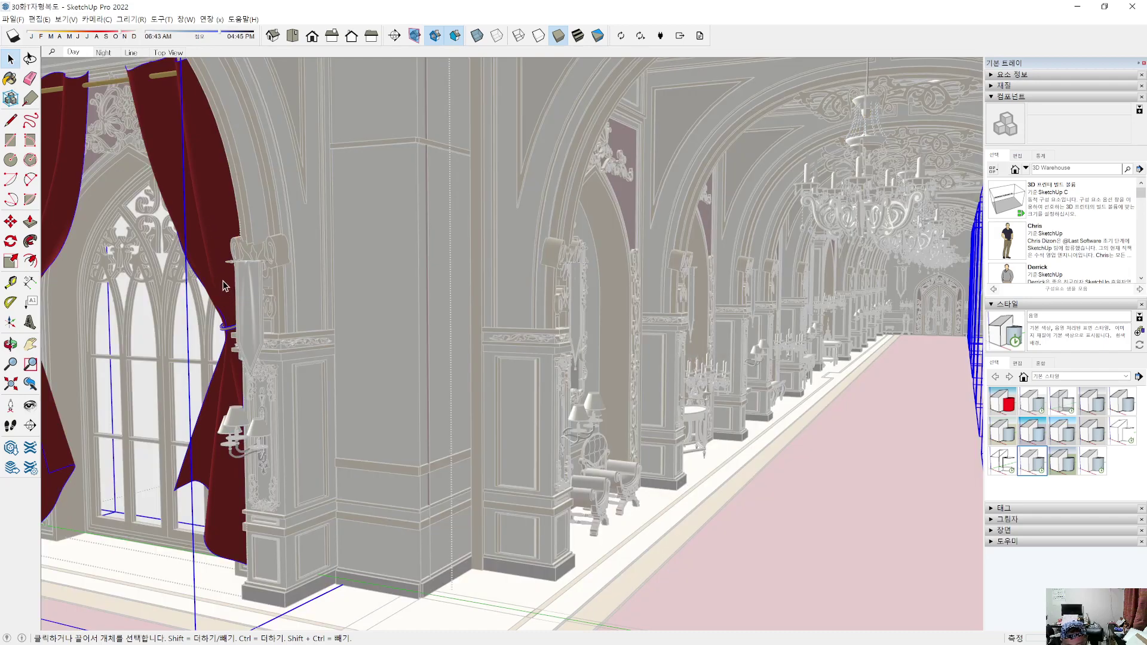
# Step: Inspect the window curtain's geometry up close and return to the window bay level with the curtain selected
pyautogui.moveTo(225, 296); pyautogui.dragTo(182, 214, button='middle')
pyautogui.scroll(6, 182, 210)
pyautogui.scroll(4, 239, 240)
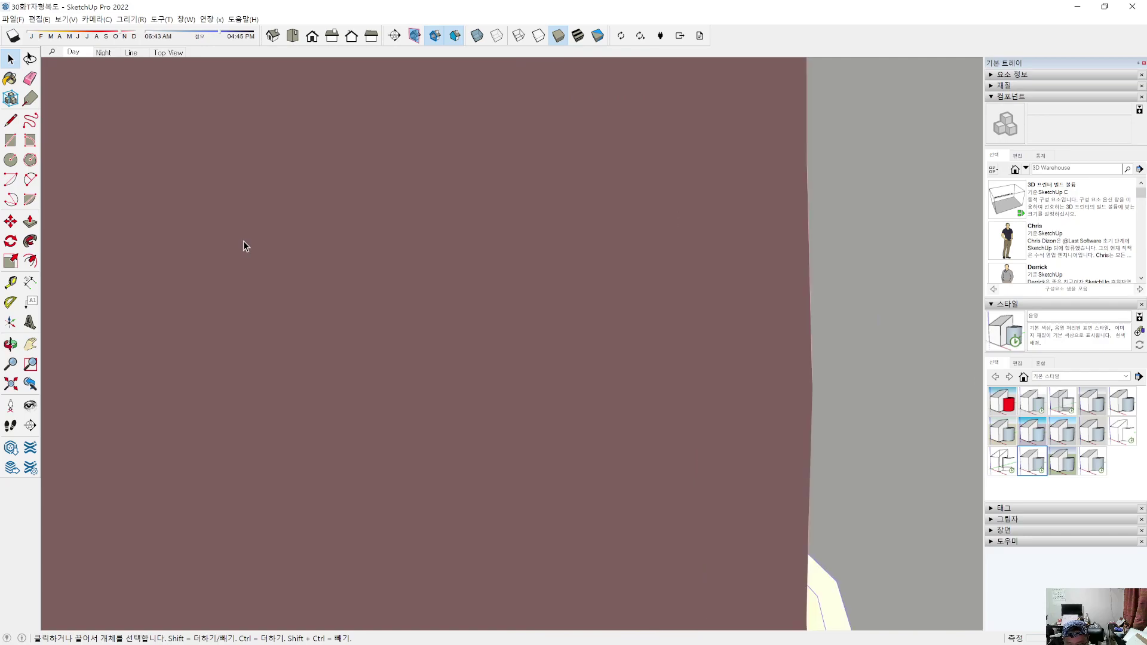
pyautogui.scroll(-2, 263, 248)
pyautogui.scroll(3, 286, 253)
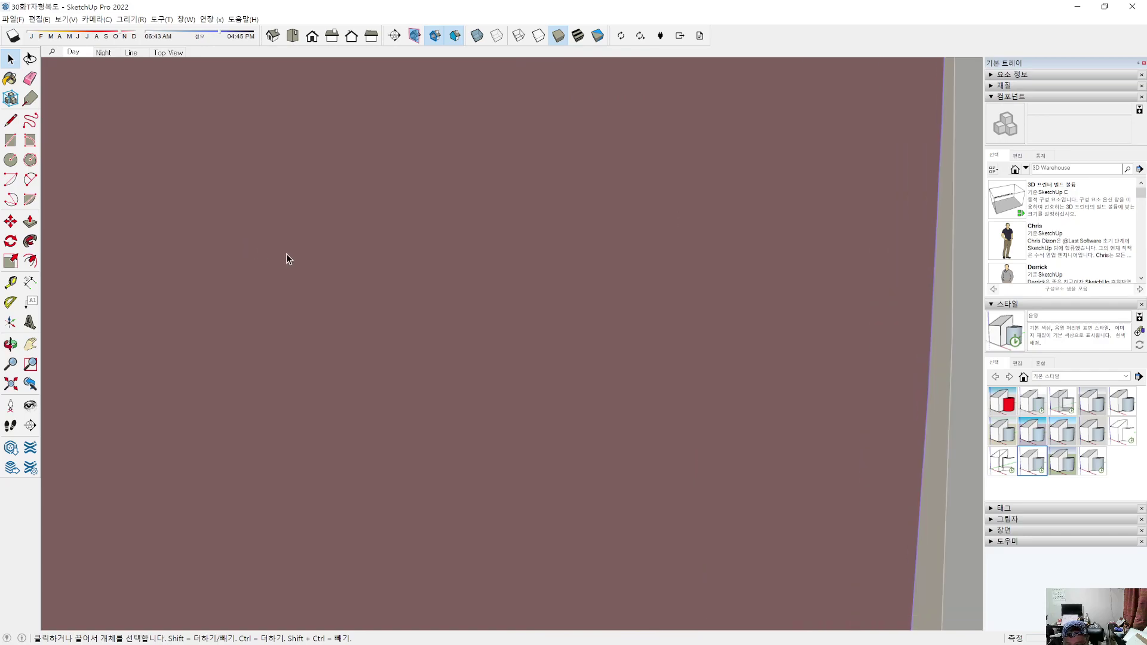
pyautogui.scroll(-5, 335, 248)
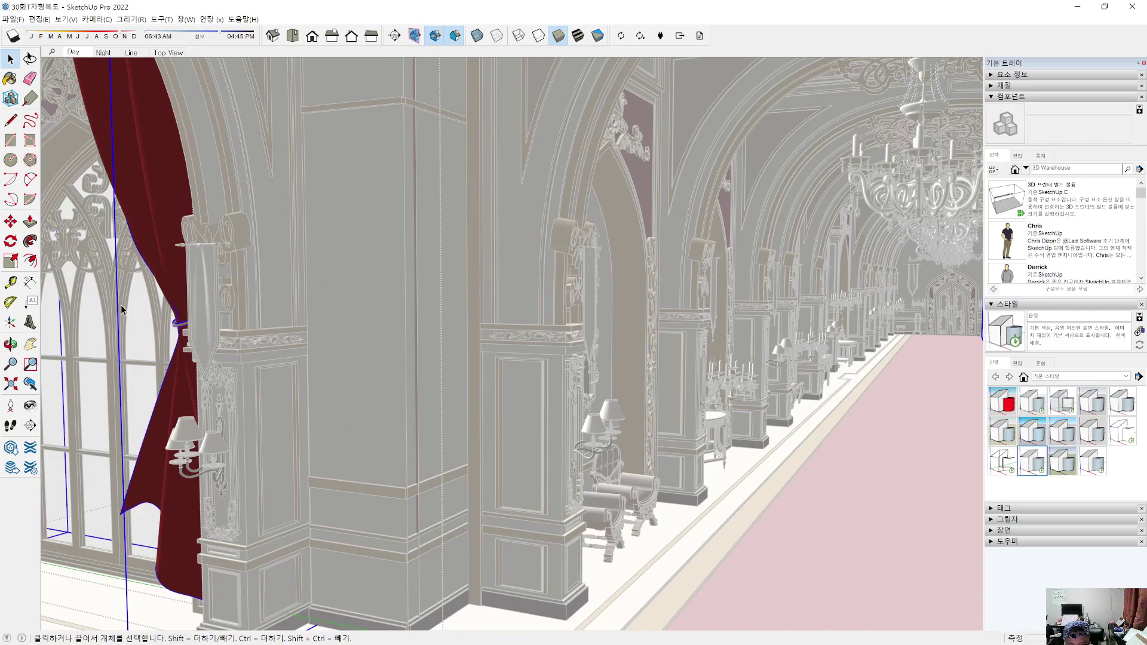
pyautogui.scroll(3, 332, 320)
pyautogui.click(345, 349)
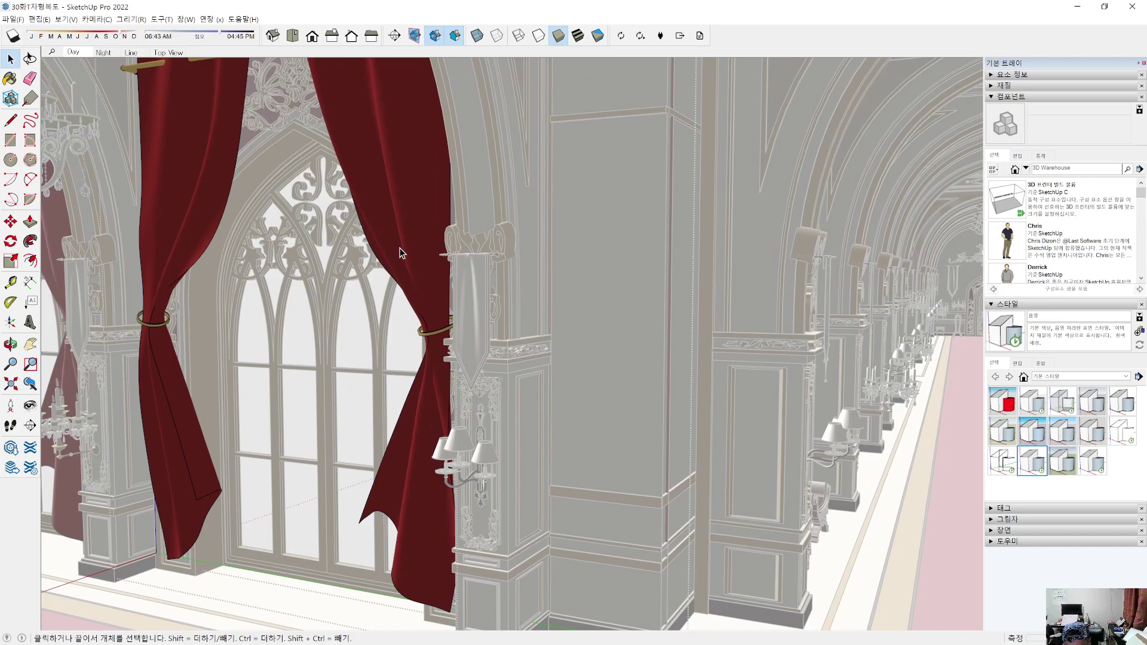
pyautogui.press('Escape')
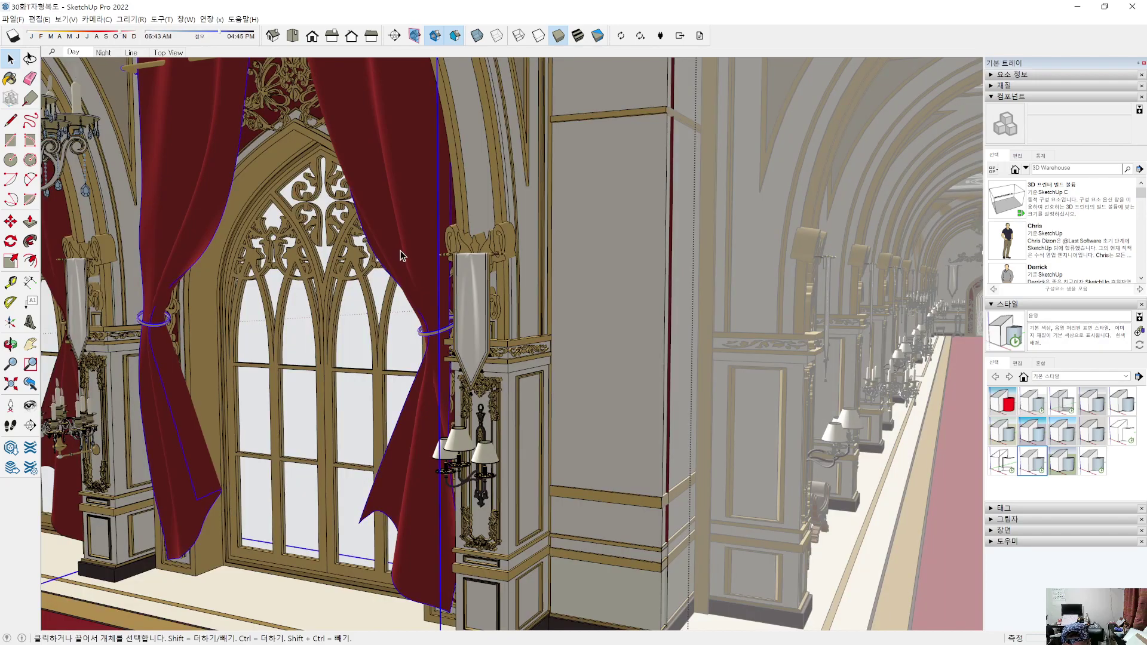
# Step: Explode the window's curtain component and the curtain group nested inside it
pyautogui.rightClick(400, 249)
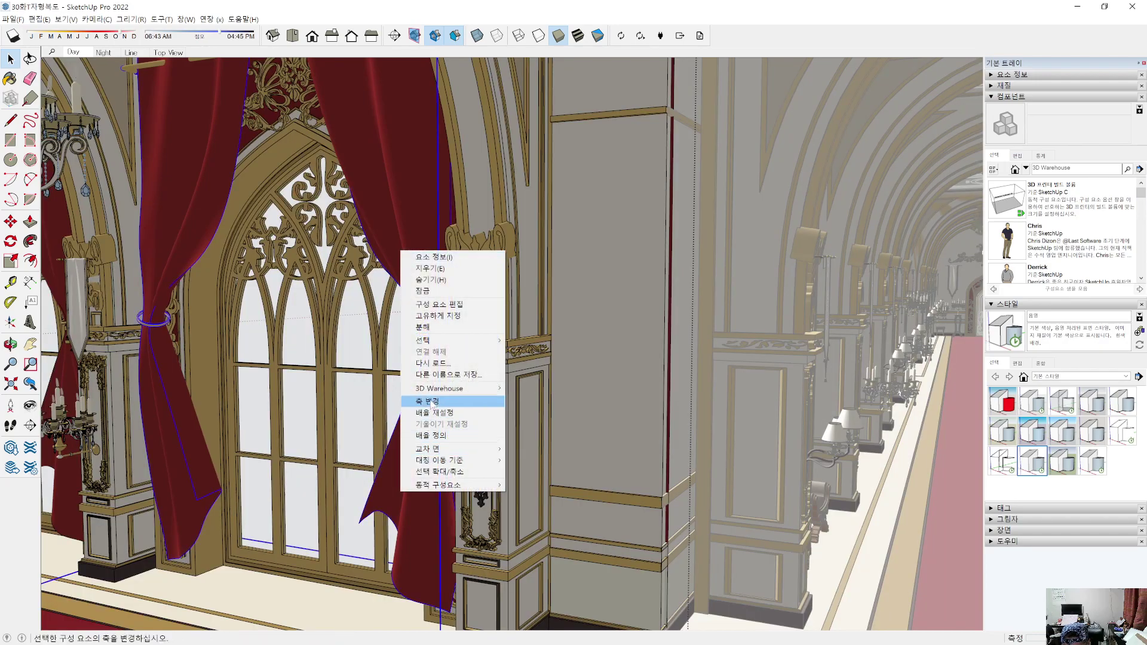
pyautogui.click(426, 327)
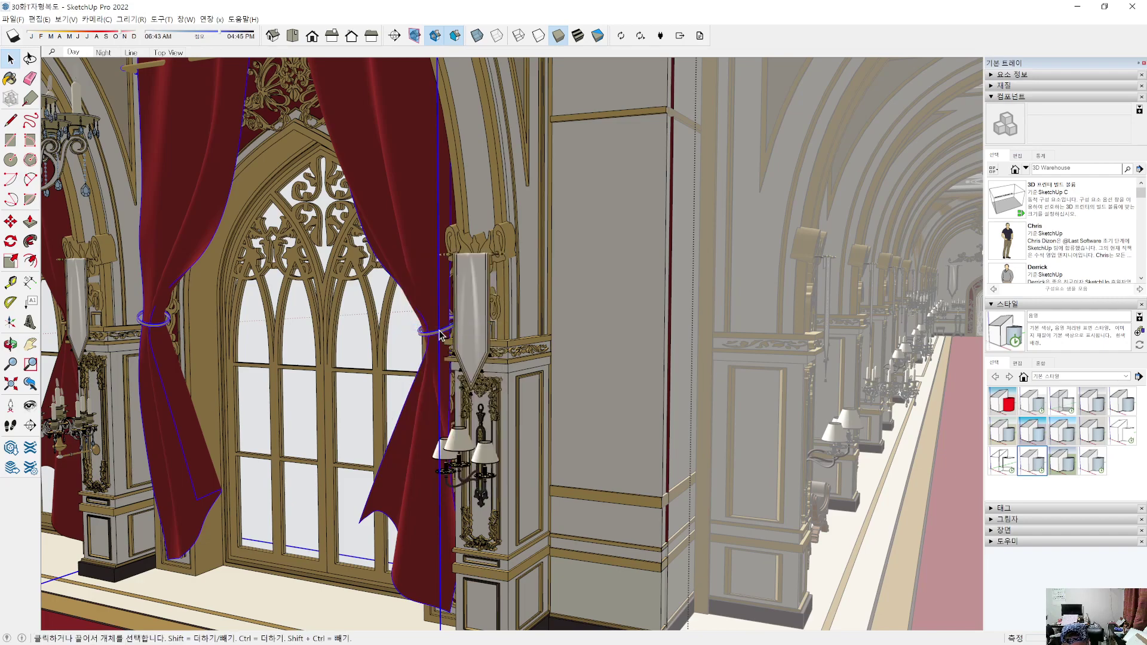
pyautogui.click(393, 353)
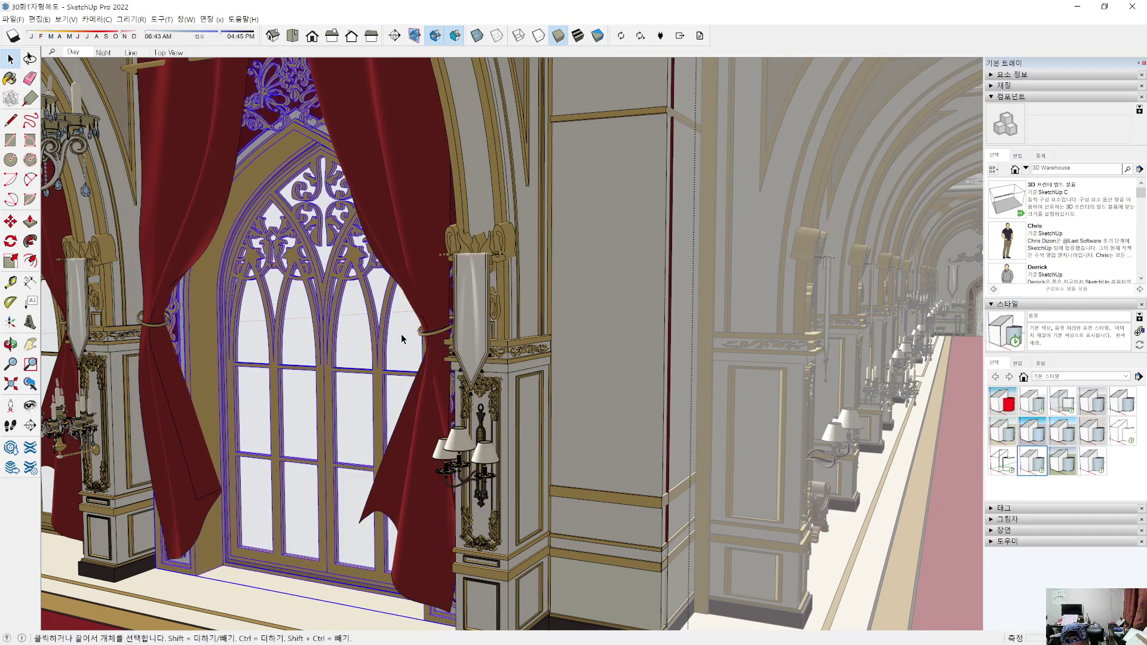
pyautogui.click(422, 293)
pyautogui.rightClick(423, 293)
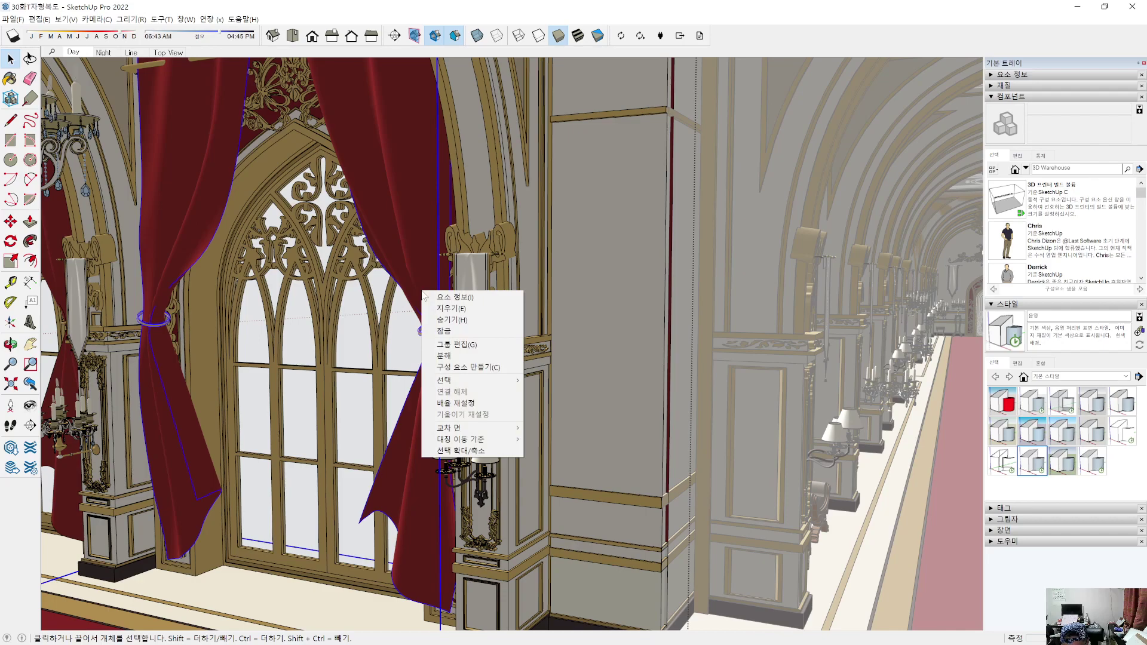
pyautogui.click(445, 357)
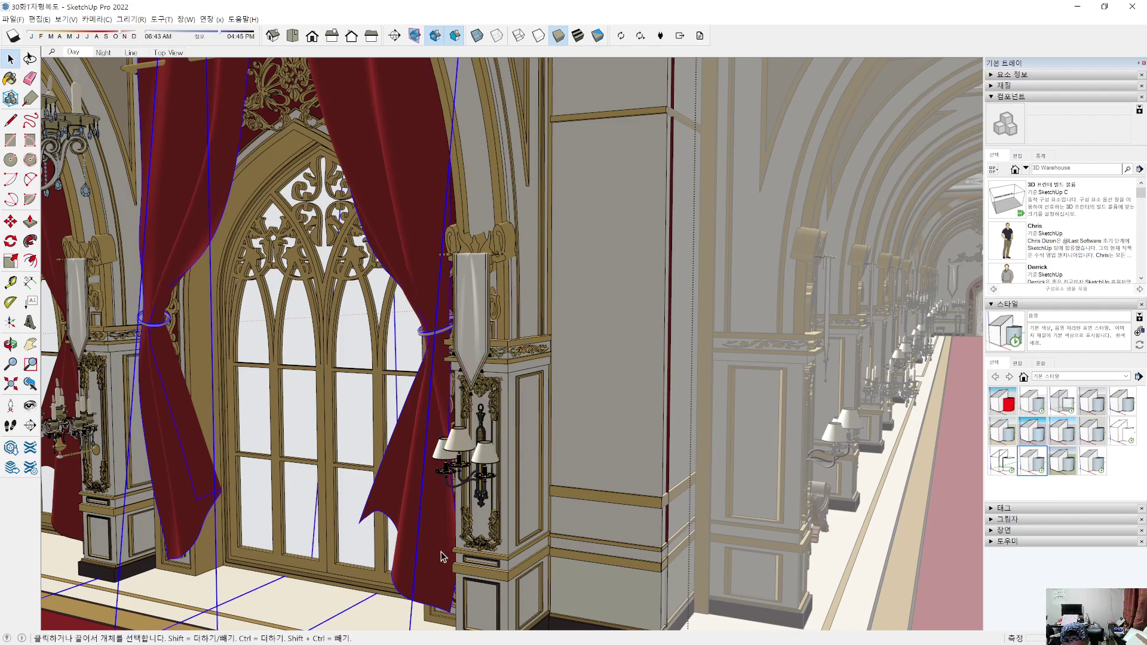
# Step: Explode the right curtain panel's group, then the left panel's group and the skewed group nested inside it
pyautogui.moveTo(323, 348); pyautogui.dragTo(377, 347, button='middle')
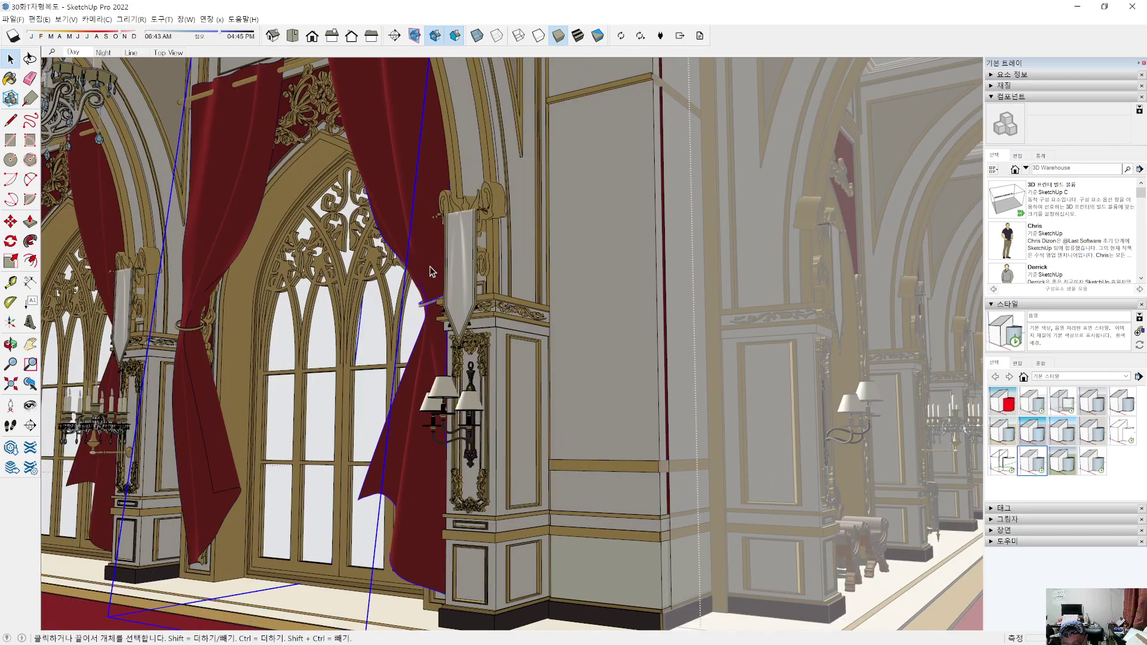
pyautogui.rightClick(425, 443)
pyautogui.click(449, 508)
pyautogui.click(233, 223)
pyautogui.rightClick(233, 224)
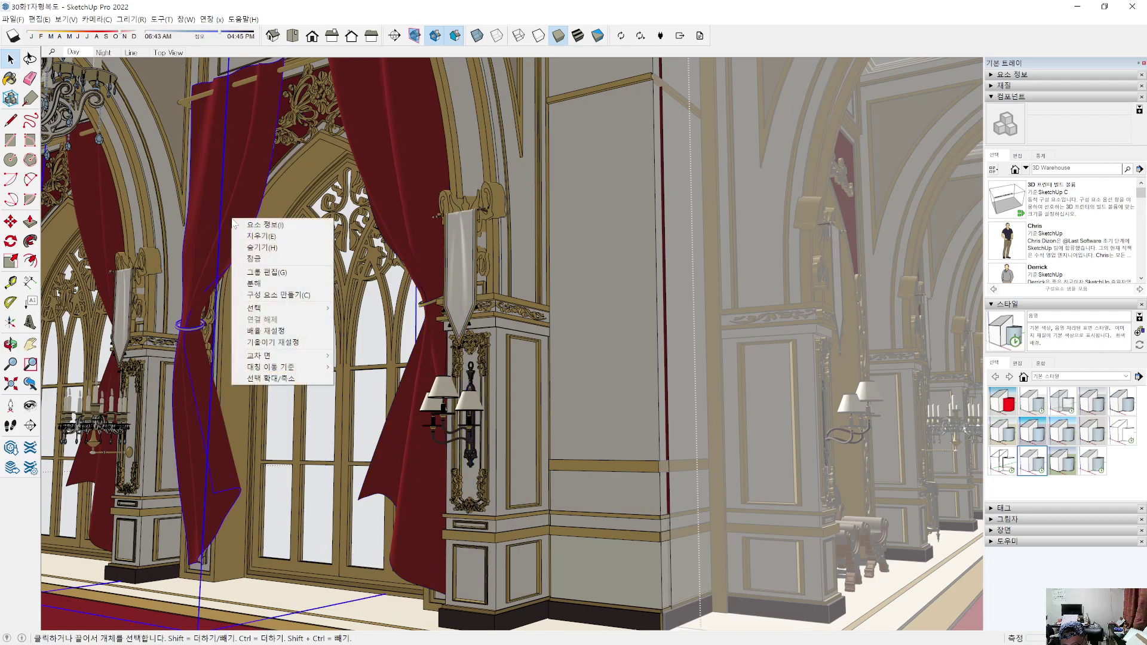
pyautogui.click(260, 289)
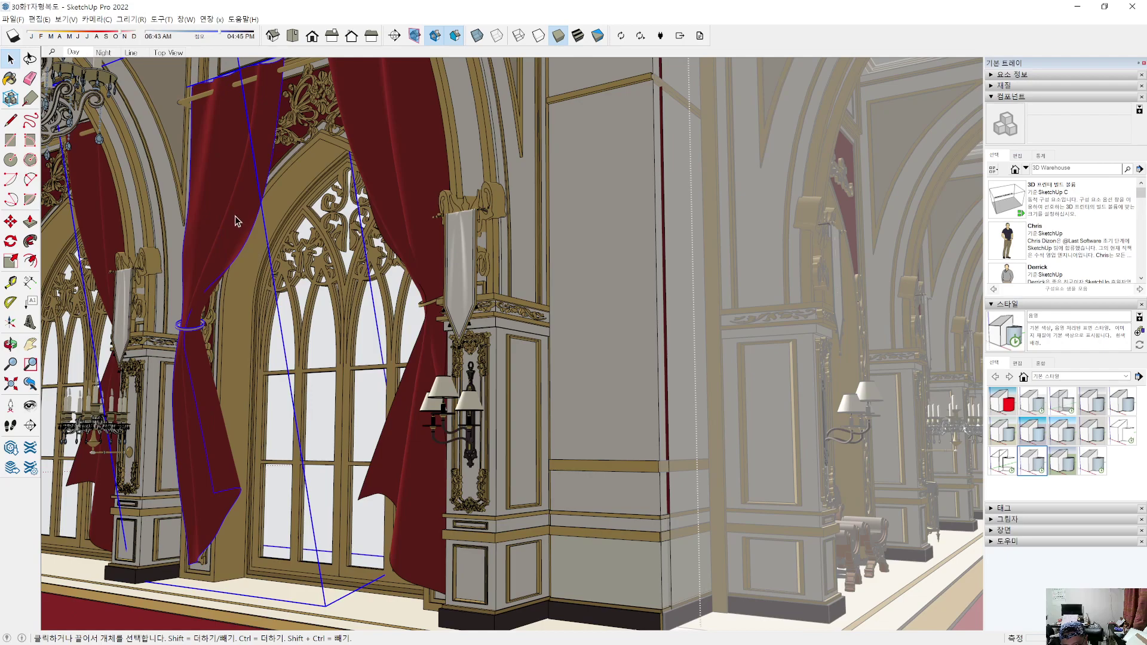
pyautogui.rightClick(235, 221)
pyautogui.click(270, 283)
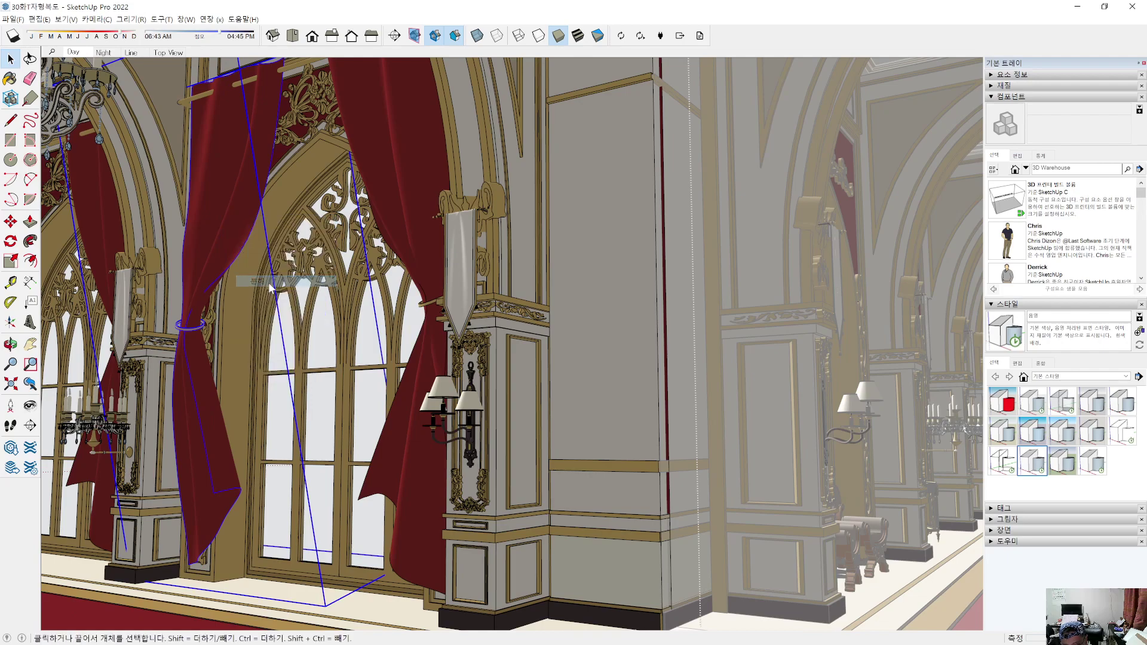
# Step: Explode the slanted inner group of the bay window's right curtain panel and look over the window
pyautogui.click(399, 197)
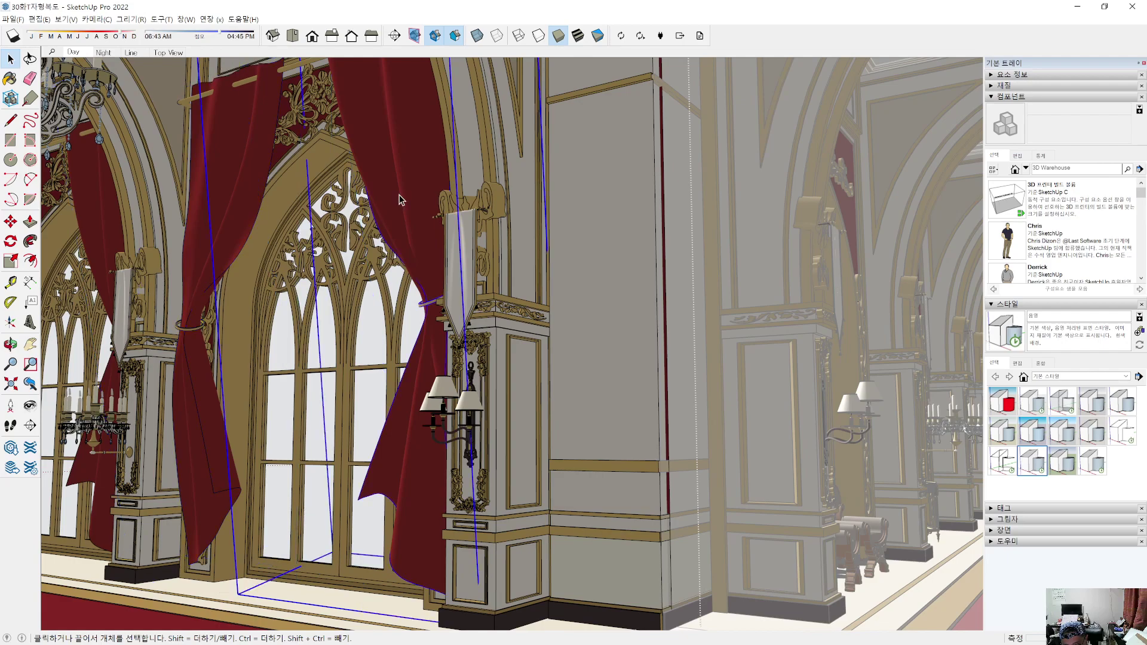
pyautogui.rightClick(399, 195)
pyautogui.click(409, 250)
pyautogui.click(411, 267)
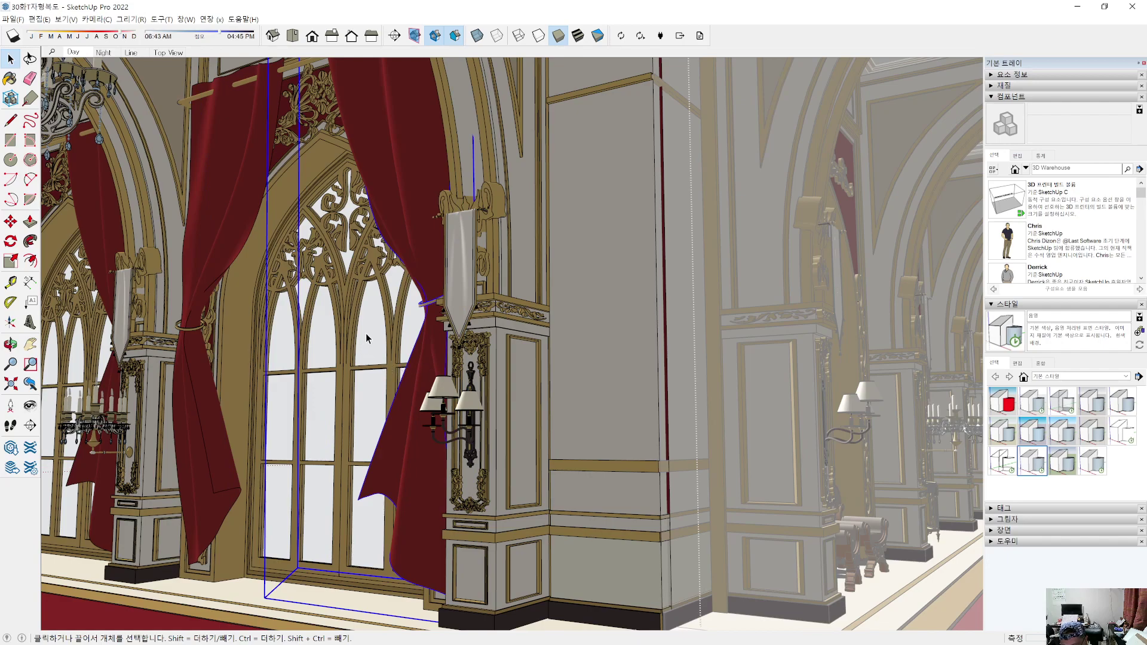
pyautogui.moveTo(319, 330); pyautogui.dragTo(218, 280, button='middle')
pyautogui.moveTo(203, 222); pyautogui.dragTo(194, 309, button='middle')
pyautogui.keyDown('shift'); pyautogui.moveTo(307, 207); pyautogui.dragTo(396, 547, button='middle'); pyautogui.keyUp('shift')
pyautogui.keyDown('shift'); pyautogui.moveTo(341, 249); pyautogui.dragTo(361, 538, button='middle'); pyautogui.keyUp('shift')
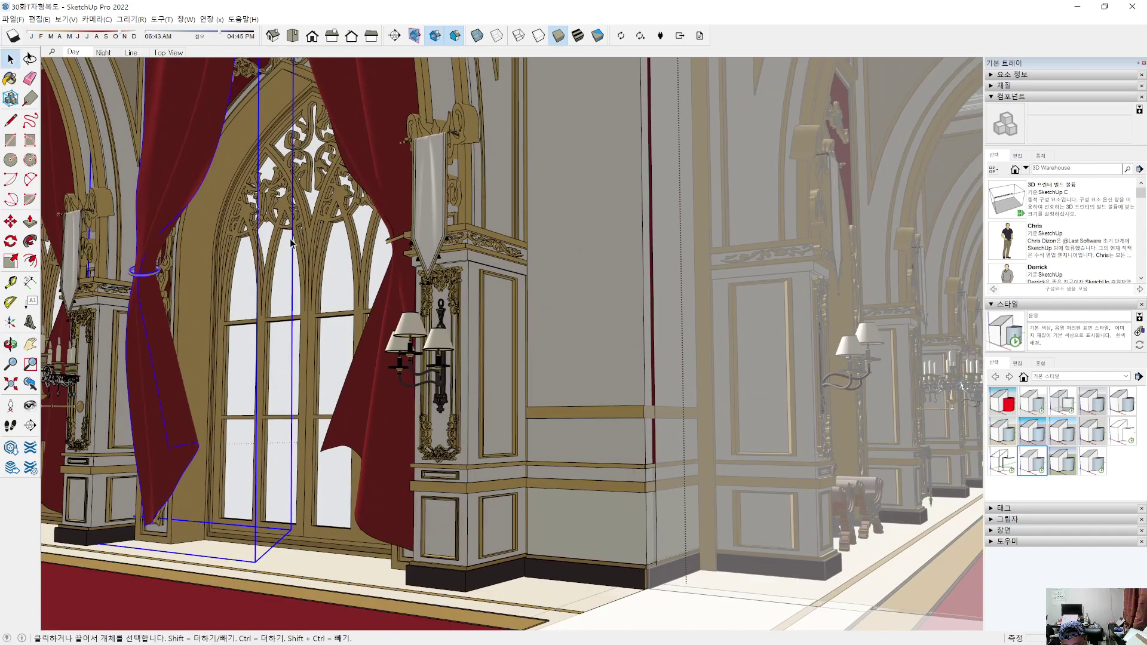
# Step: Select the curtain panel hanging from the rod beside the arch and explode its nested groups one level after another
pyautogui.click(396, 141)
pyautogui.keyDown('shift'); pyautogui.moveTo(391, 146); pyautogui.dragTo(399, 381, button='middle'); pyautogui.keyUp('shift')
pyautogui.moveTo(371, 340); pyautogui.dragTo(401, 364, button='middle')
pyautogui.scroll(3, 281, 166)
pyautogui.scroll(4, 282, 166)
pyautogui.moveTo(283, 169); pyautogui.dragTo(638, 251, button='middle')
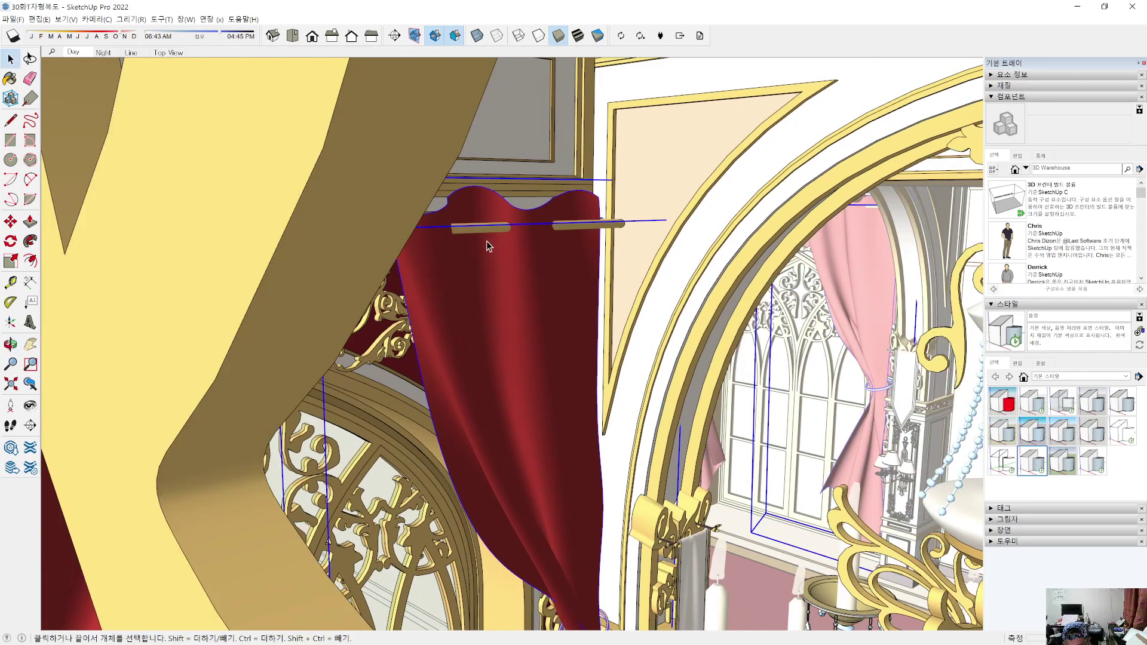
pyautogui.moveTo(489, 242); pyautogui.dragTo(455, 249, button='middle')
pyautogui.rightClick(456, 250)
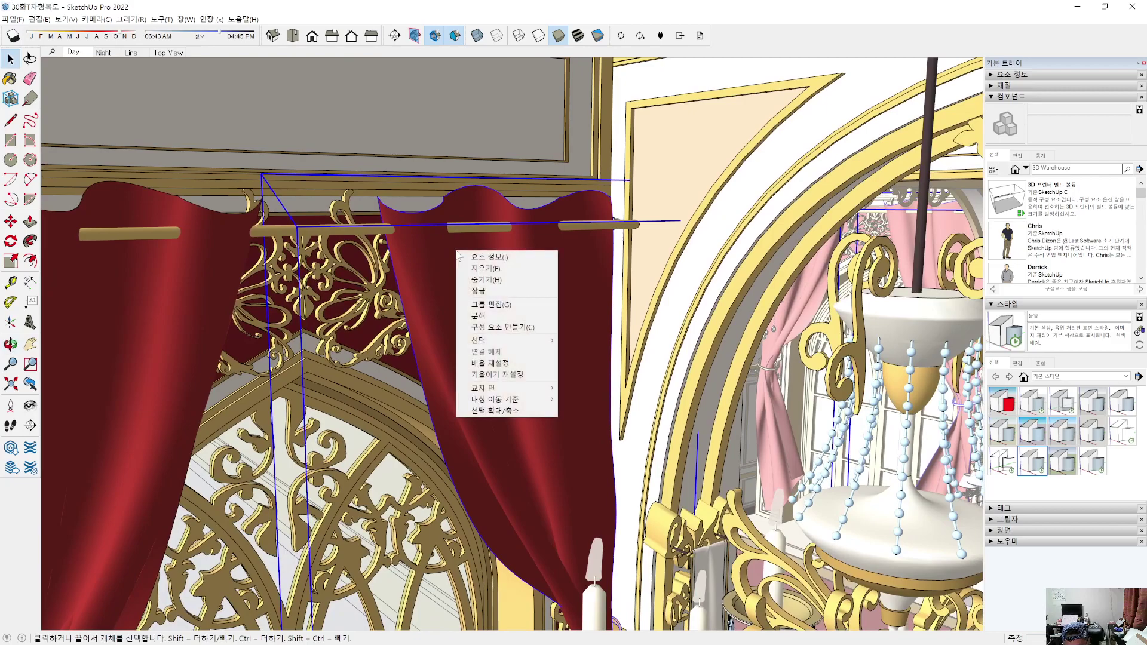
pyautogui.click(479, 316)
pyautogui.click(478, 314)
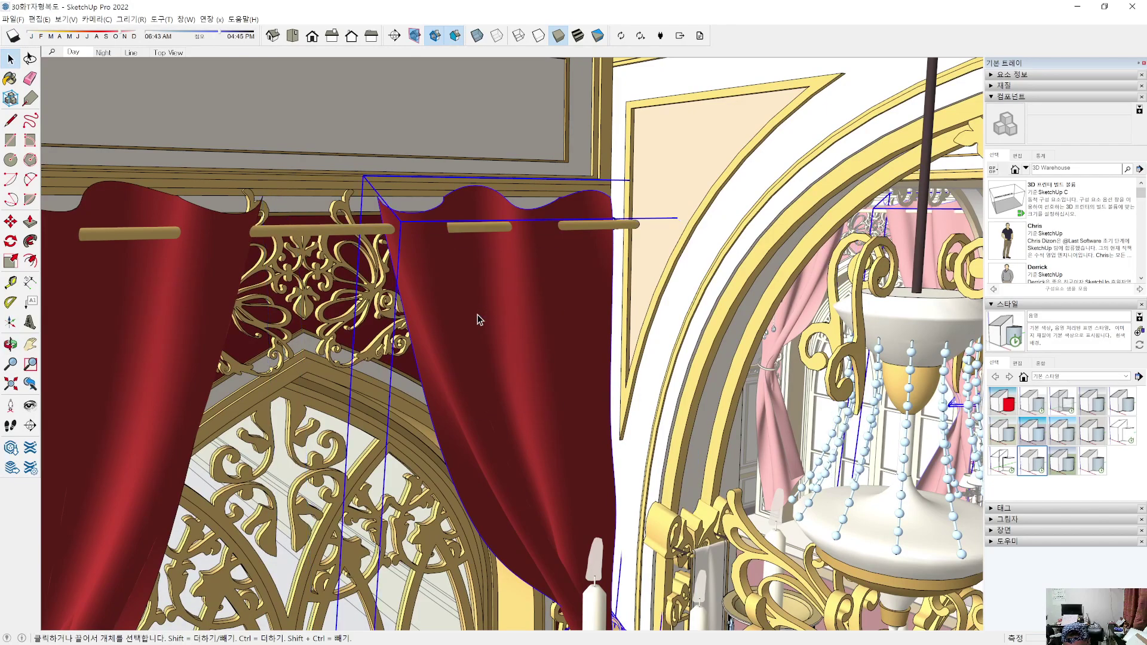
pyautogui.rightClick(473, 314)
pyautogui.click(505, 367)
# Step: Inspect the exploded panel from another angle and explode its remaining selected contents once more
pyautogui.press('o')
pyautogui.moveTo(488, 416); pyautogui.dragTo(263, 405)
pyautogui.keyDown('shift'); pyautogui.moveTo(254, 343); pyautogui.dragTo(732, 324, button='middle'); pyautogui.keyUp('shift')
pyautogui.scroll(4, 649, 329)
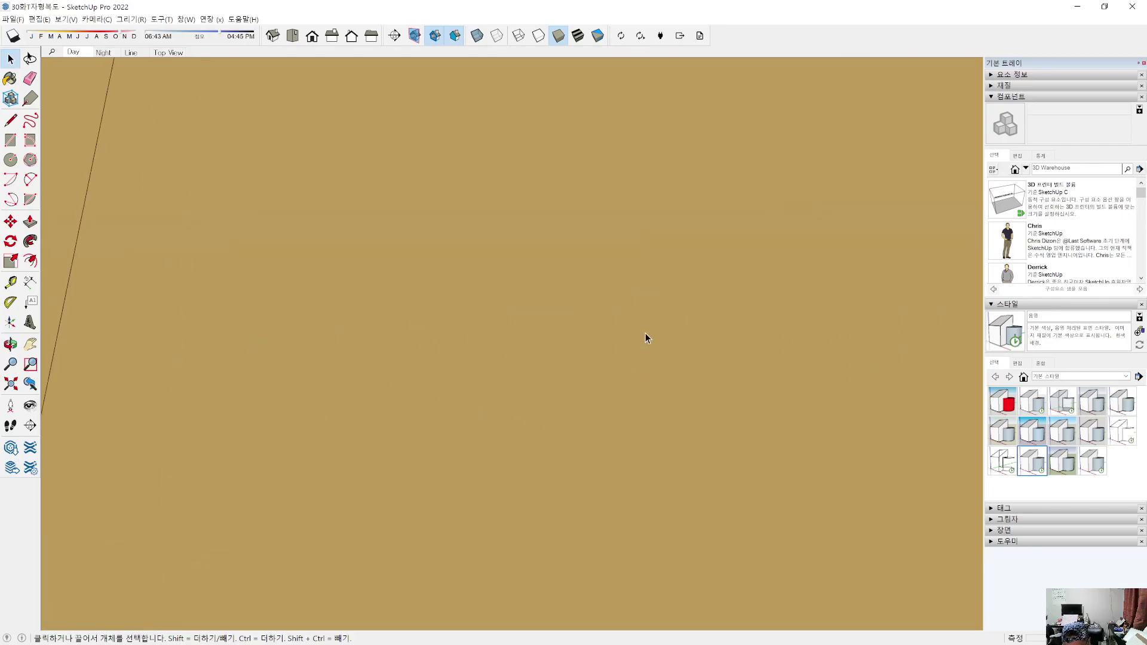
pyautogui.scroll(-4, 641, 384)
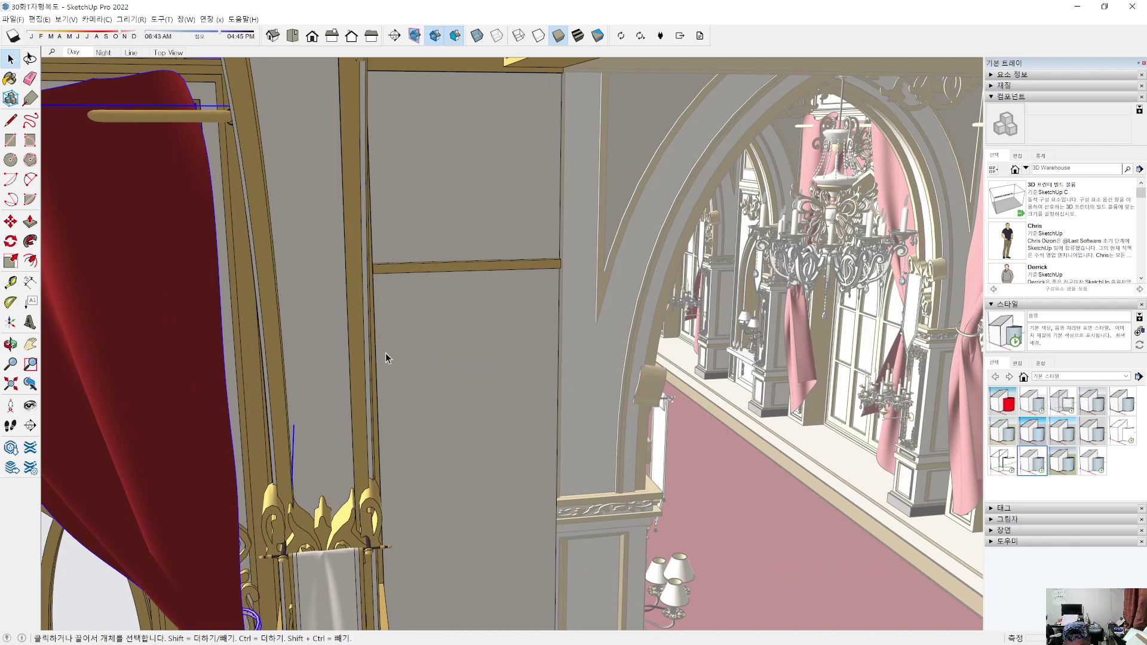
pyautogui.moveTo(282, 335); pyautogui.dragTo(361, 389, button='middle')
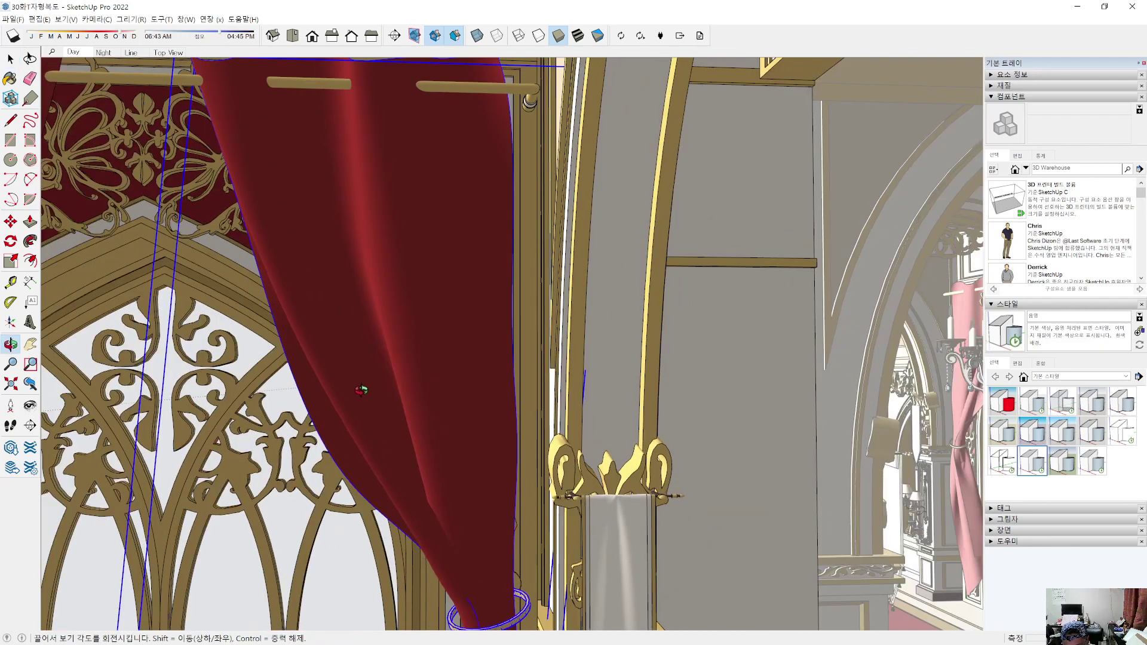
pyautogui.rightClick(402, 403)
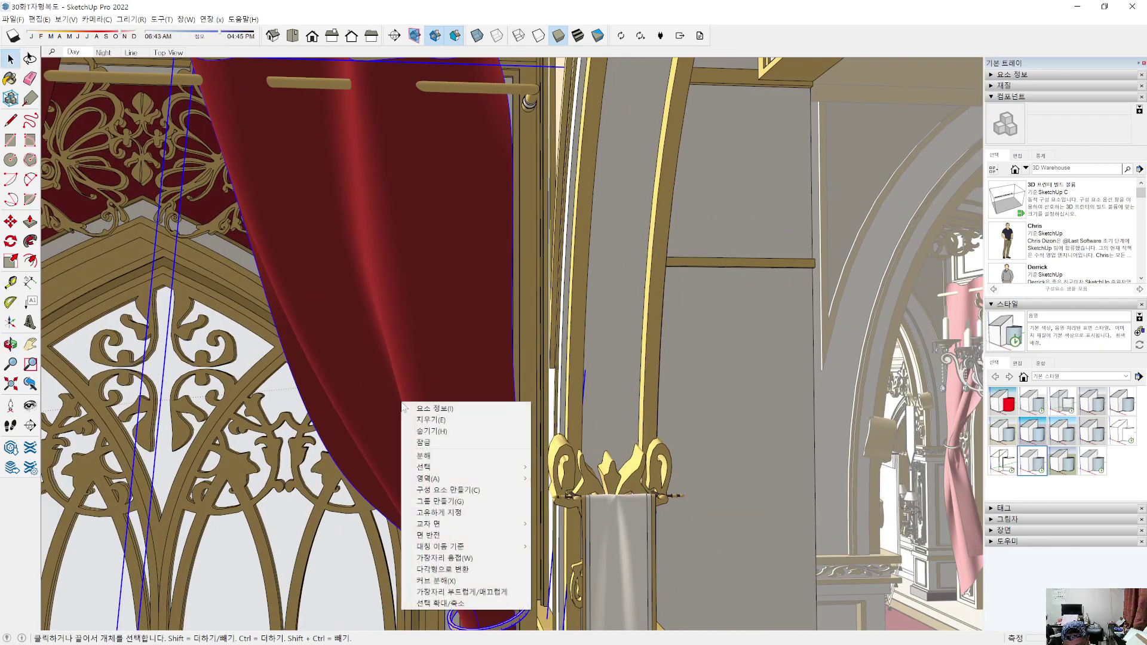
pyautogui.click(422, 458)
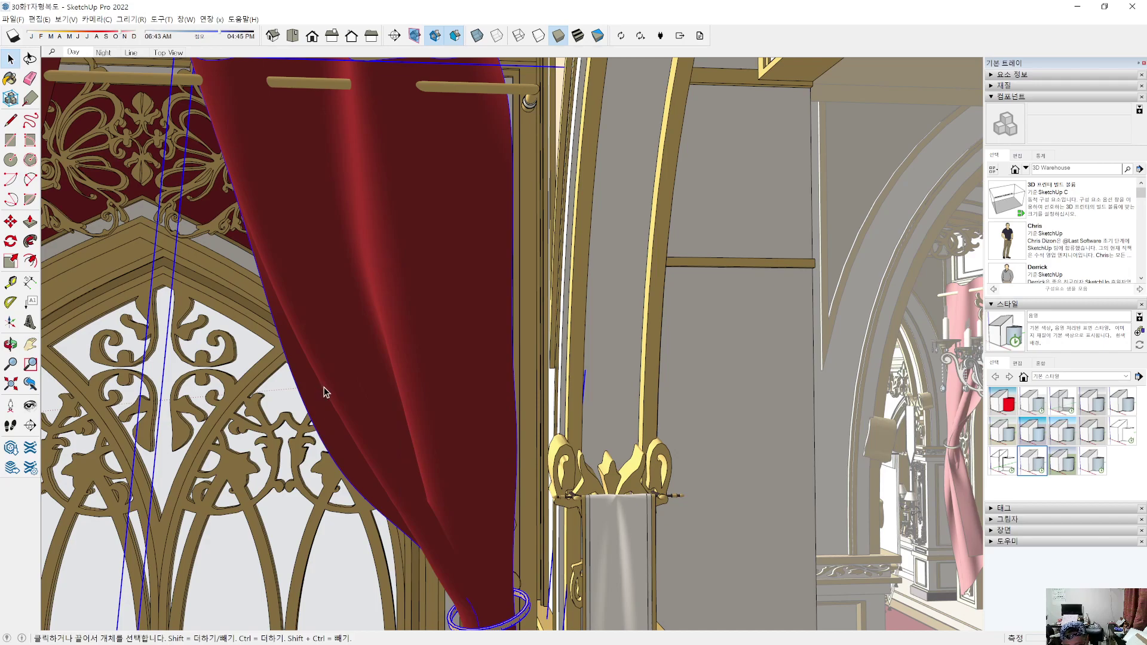
# Step: Explode the left curtain panel's group behind the chandelier and the groups nested inside it, including the tieback's
pyautogui.scroll(-3, 325, 395)
pyautogui.keyDown('shift'); pyautogui.moveTo(325, 402); pyautogui.dragTo(710, 356, button='middle'); pyautogui.keyUp('shift')
pyautogui.click(248, 349)
pyautogui.rightClick(249, 347)
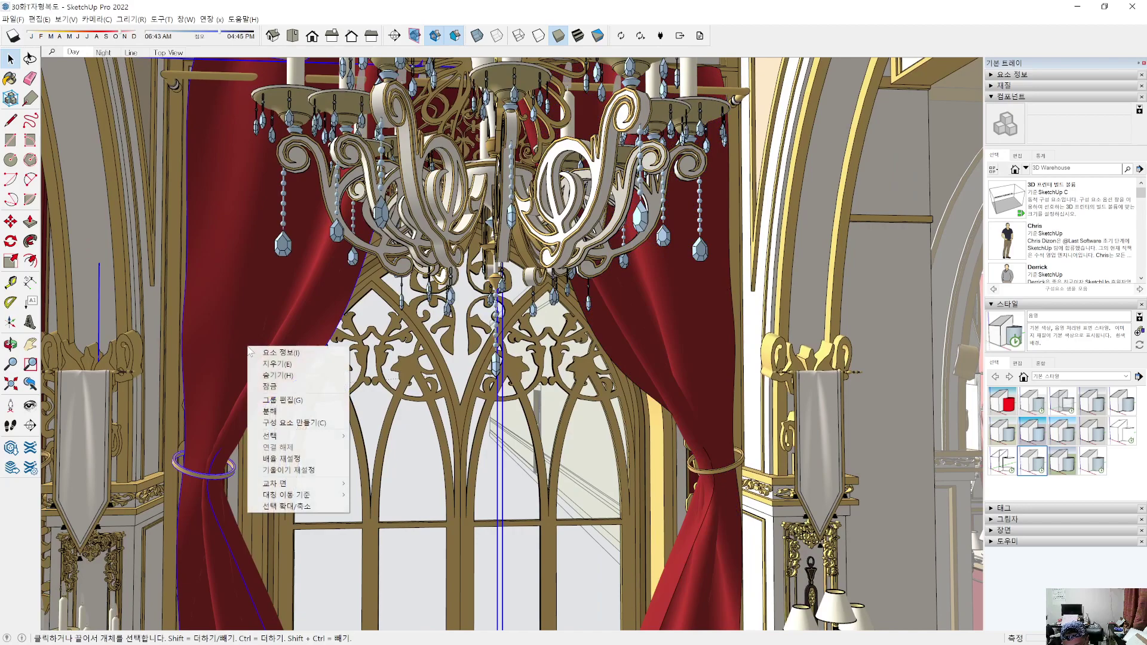
pyautogui.click(274, 412)
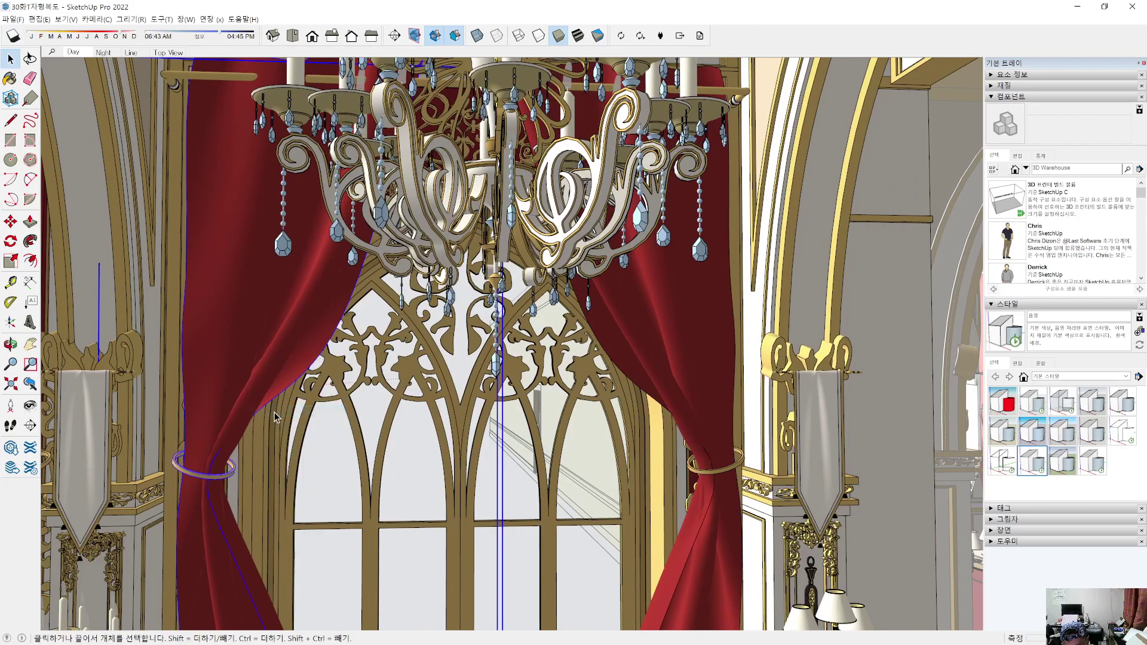
pyautogui.rightClick(265, 362)
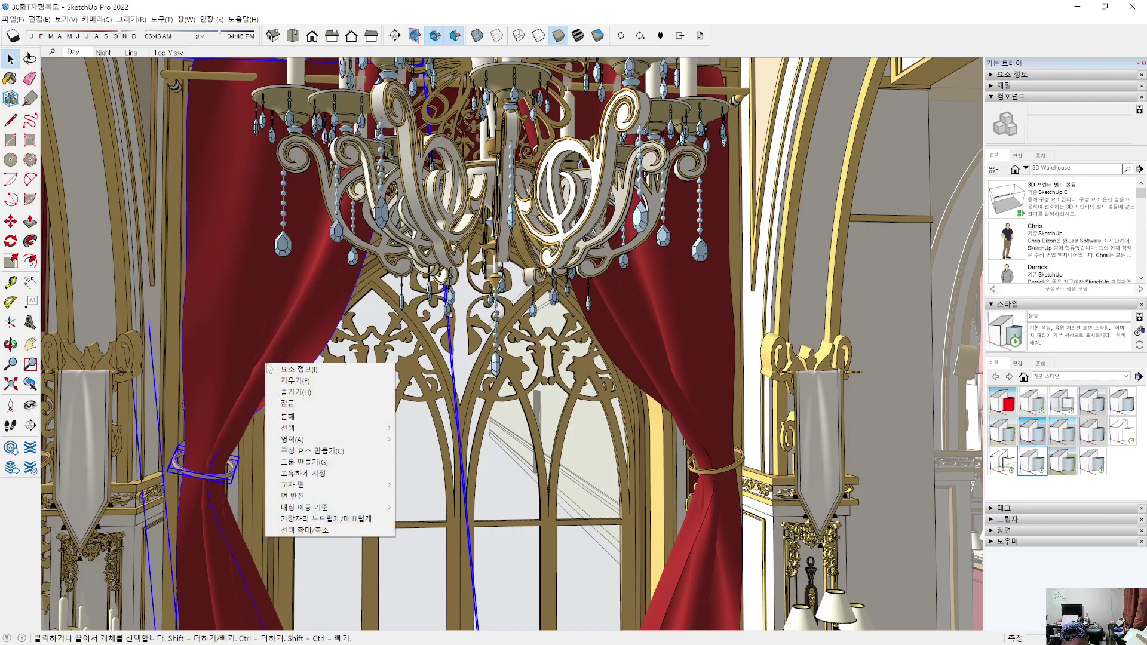
pyautogui.click(277, 416)
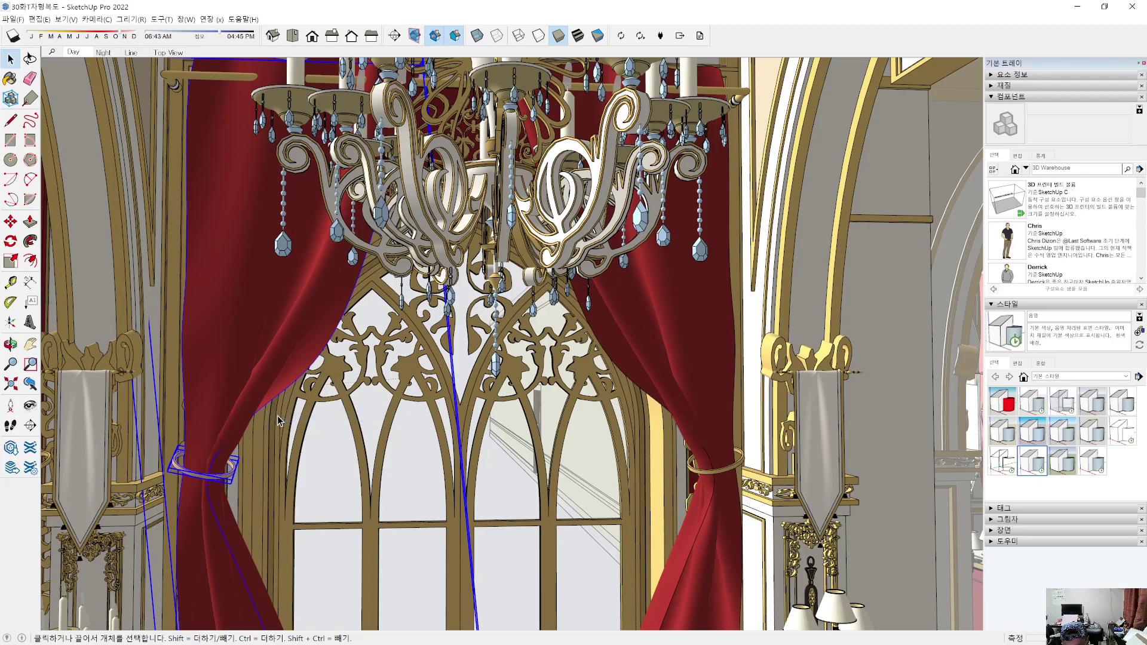
# Step: Explode the left curtain panel's last remaining group and select both panels in turn to check their geometry
pyautogui.rightClick(257, 373)
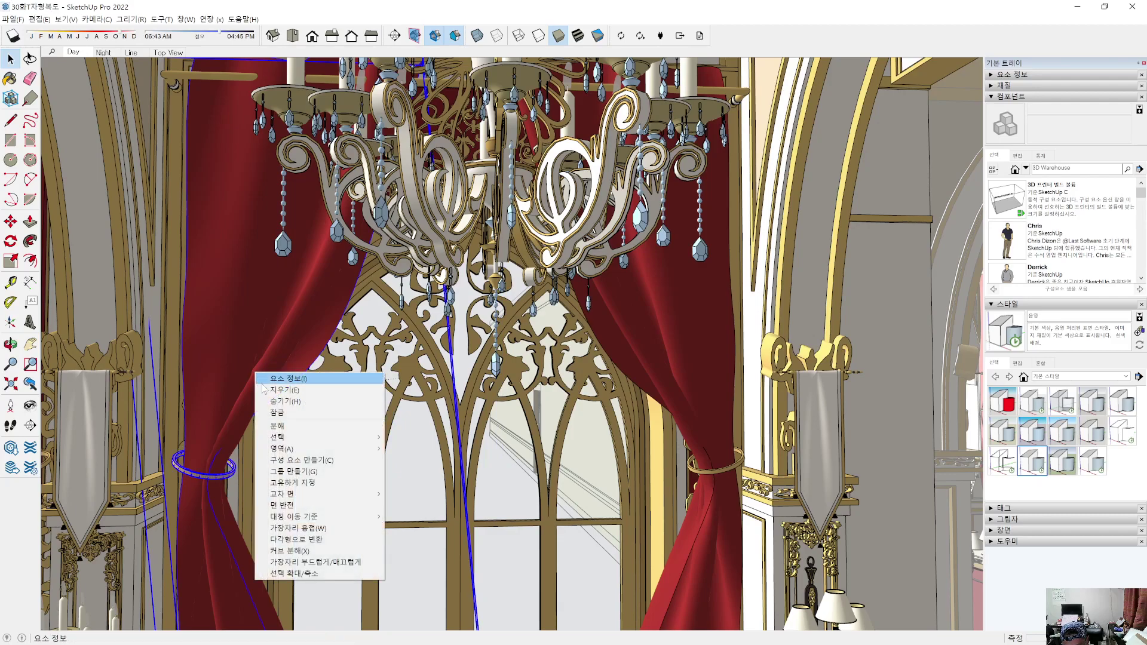
pyautogui.click(243, 337)
pyautogui.rightClick(242, 334)
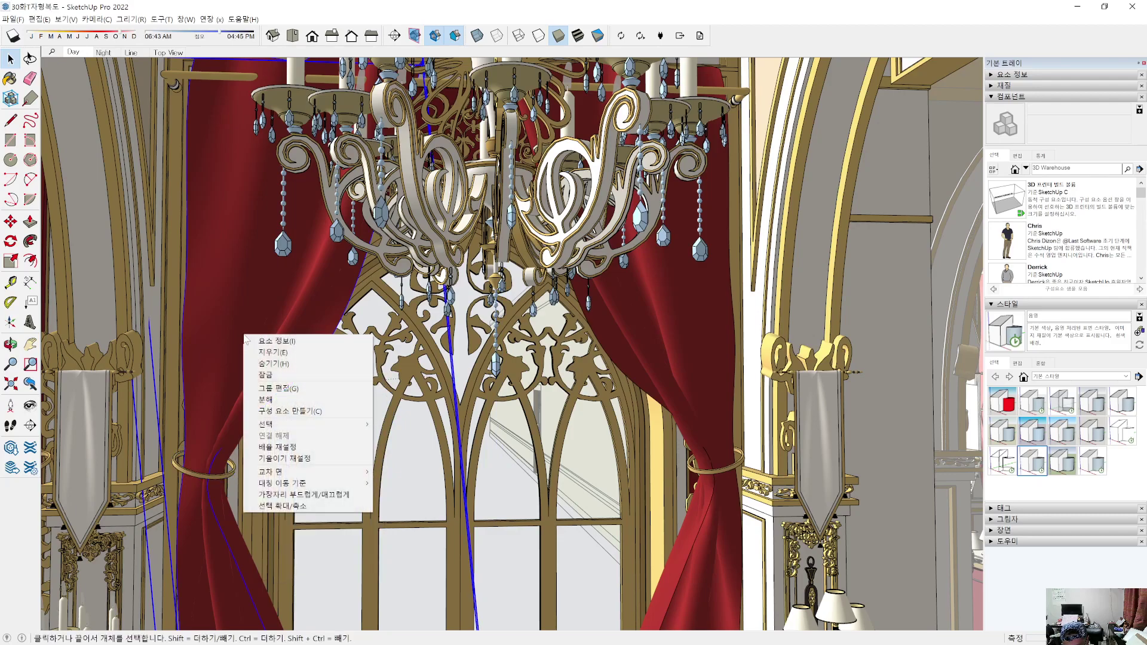
pyautogui.click(268, 399)
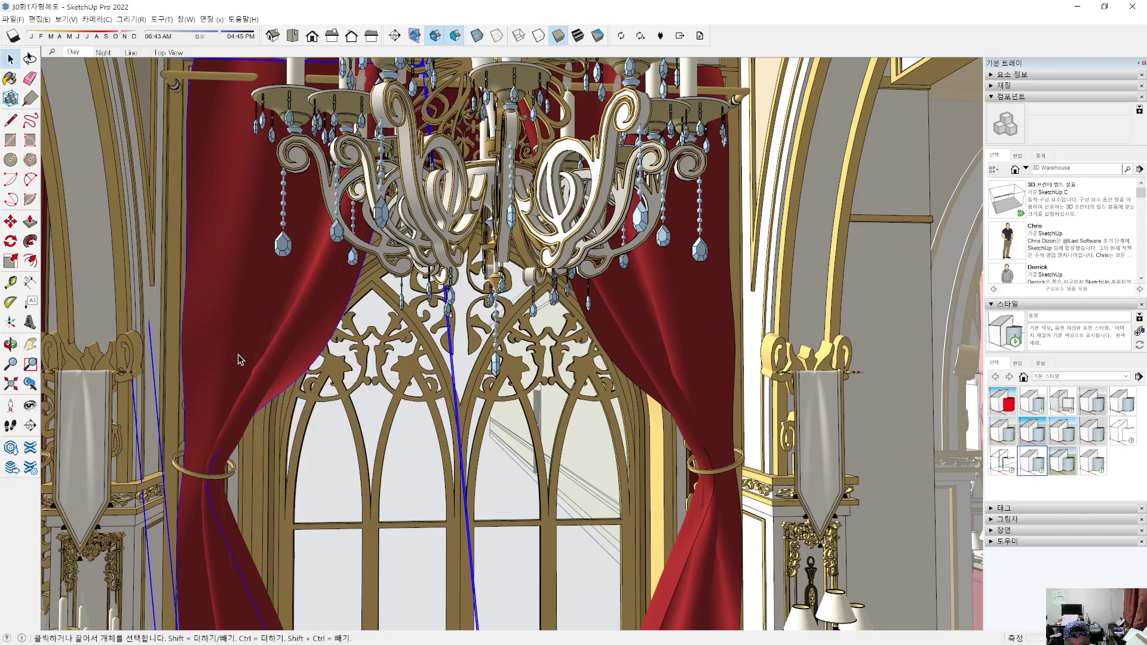
pyautogui.click(227, 379)
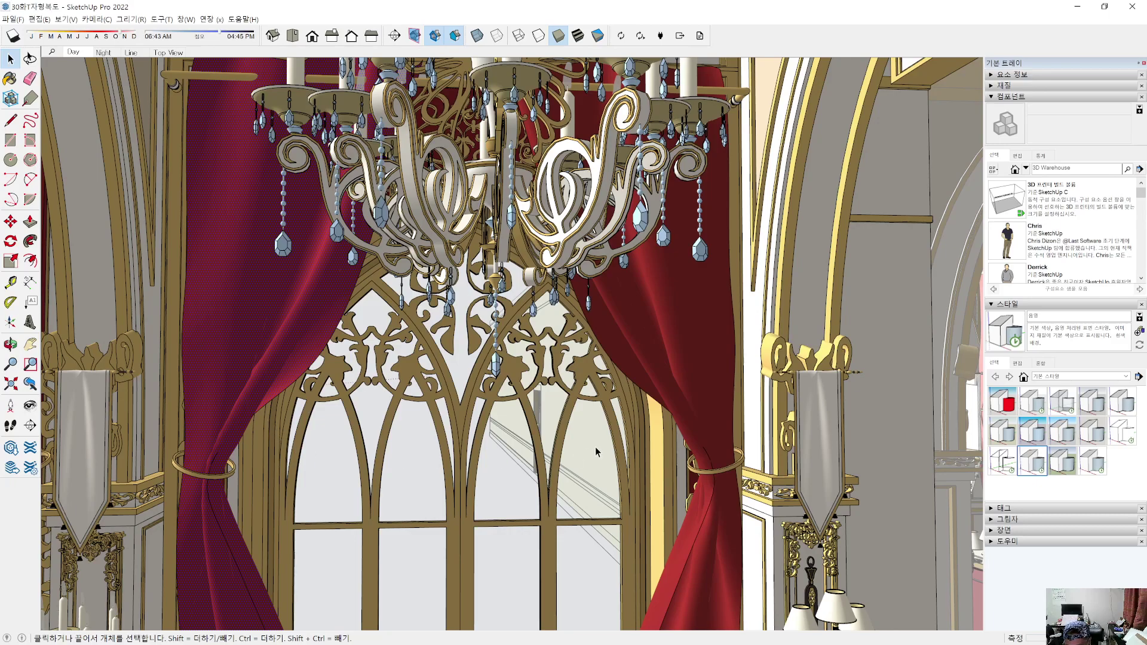
pyautogui.click(798, 365)
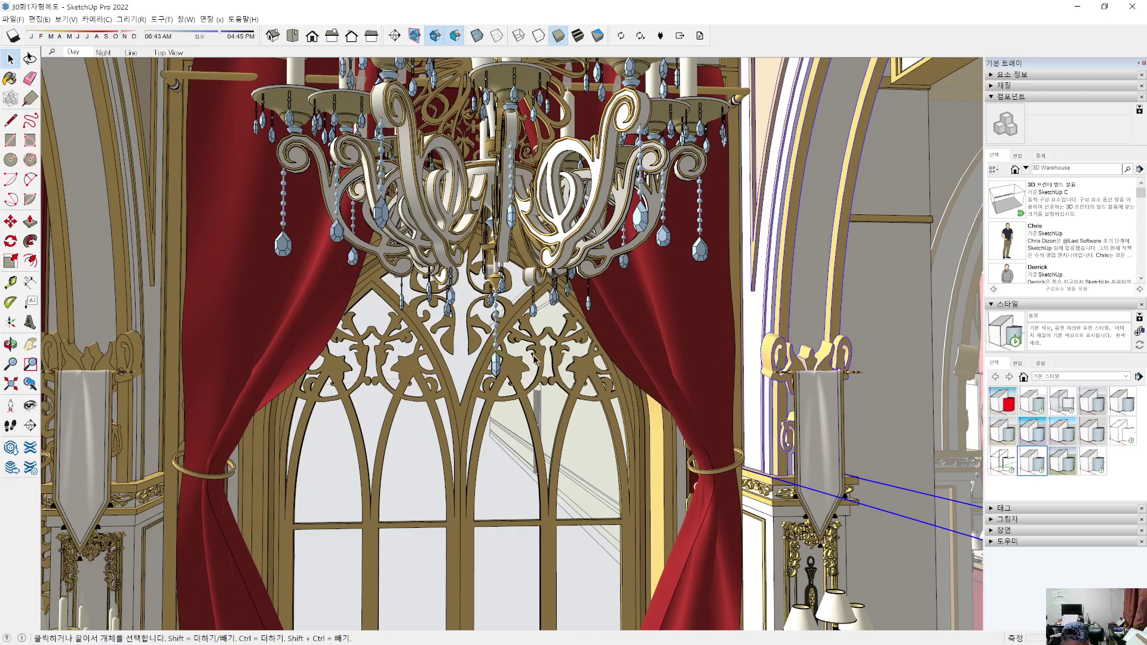
pyautogui.click(669, 357)
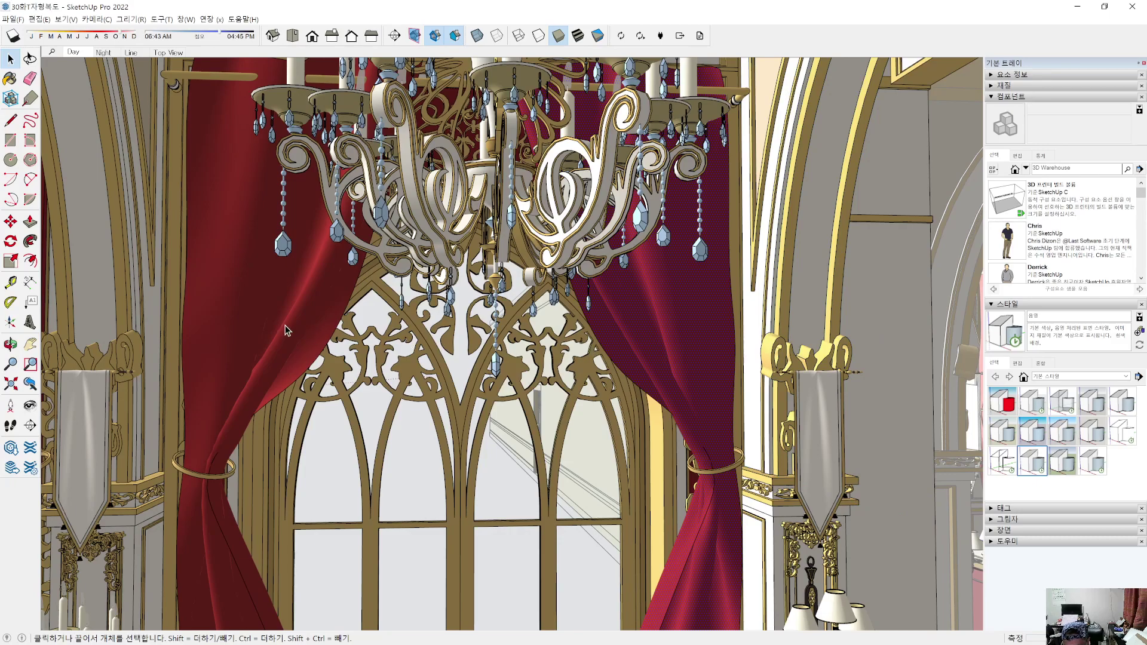
pyautogui.click(680, 368)
pyautogui.click(493, 488)
# Step: Save the corridor model, select everything in it, and save it again
pyautogui.click(12, 19)
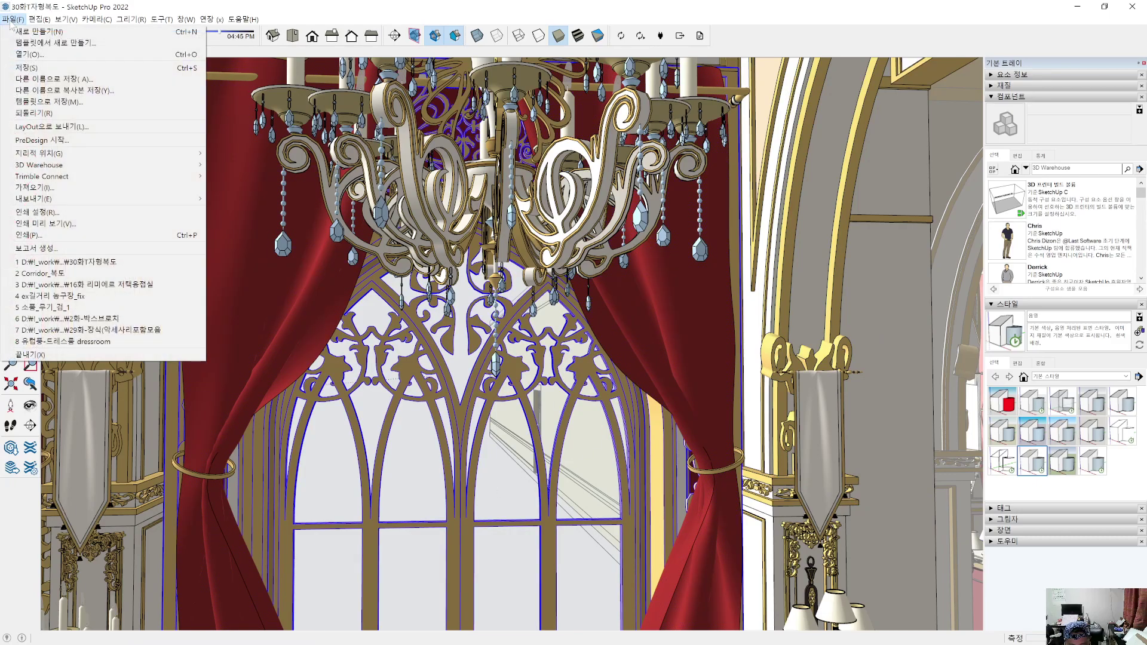
pyautogui.click(27, 67)
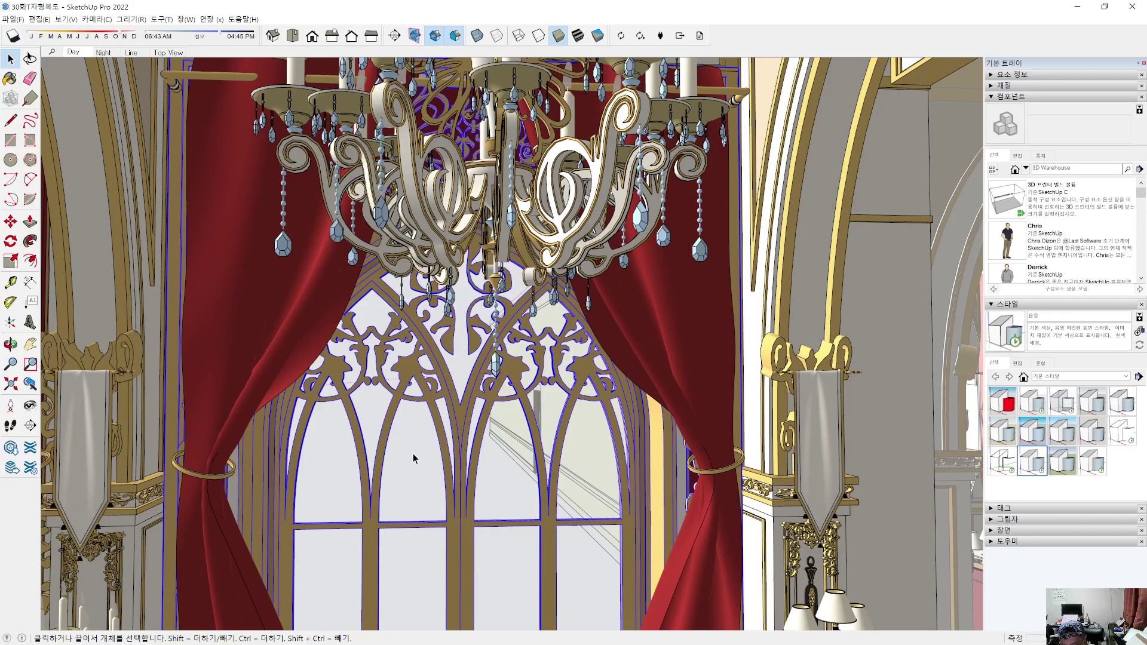
pyautogui.hotkey('ctrl', 'a')
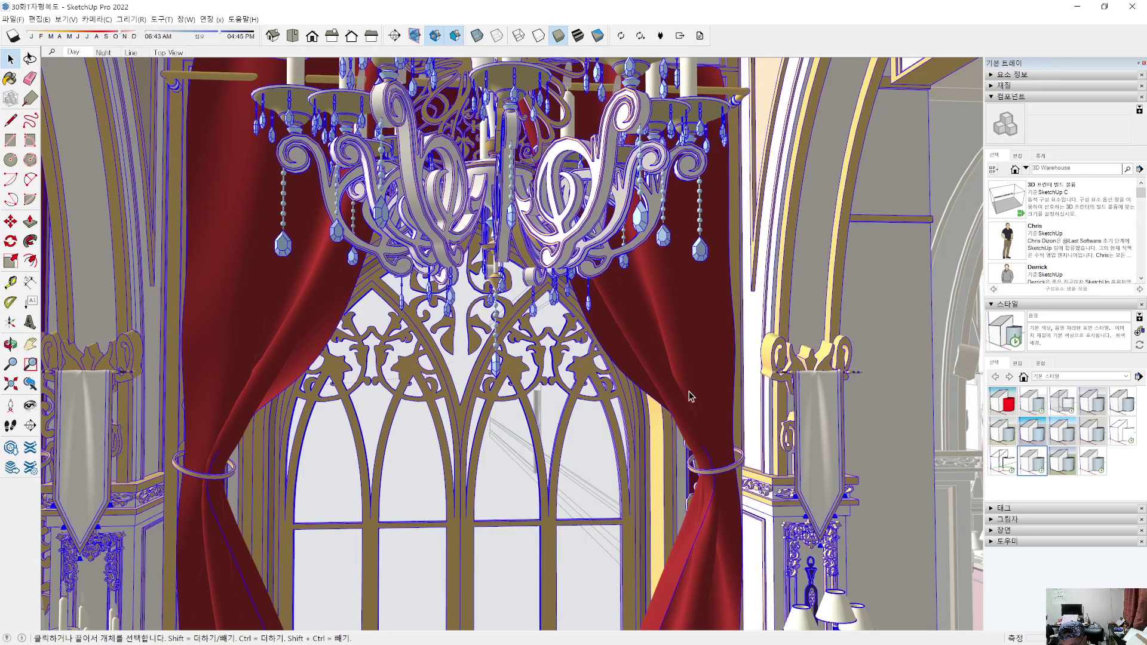
pyautogui.moveTo(304, 470); pyautogui.dragTo(190, 330, button='middle')
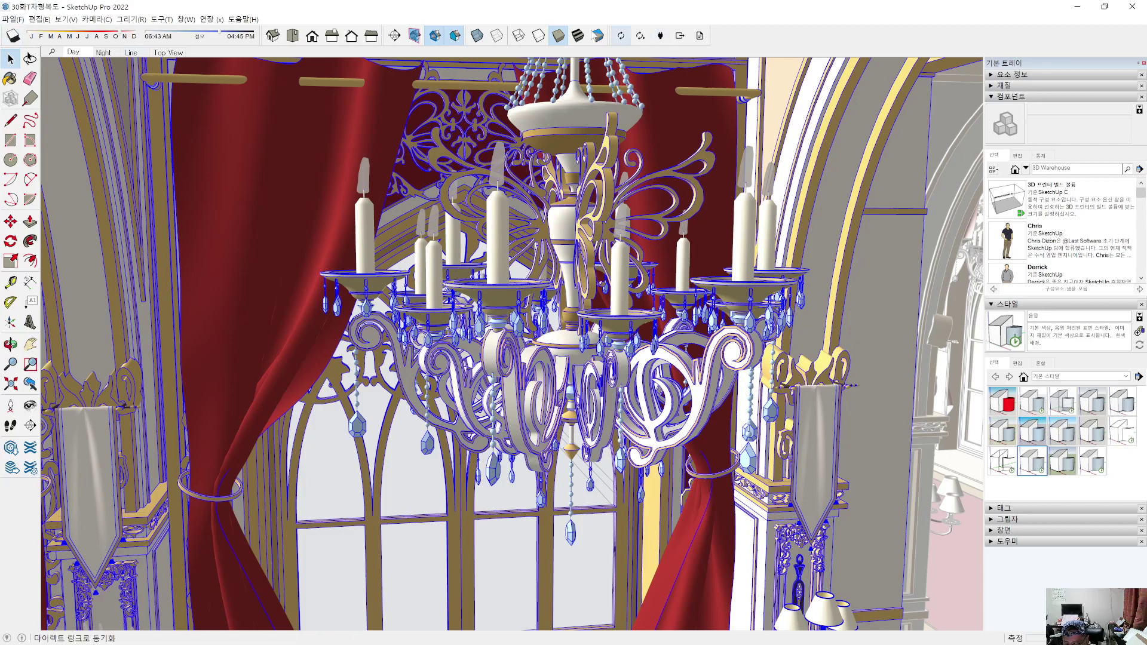
pyautogui.click(13, 19)
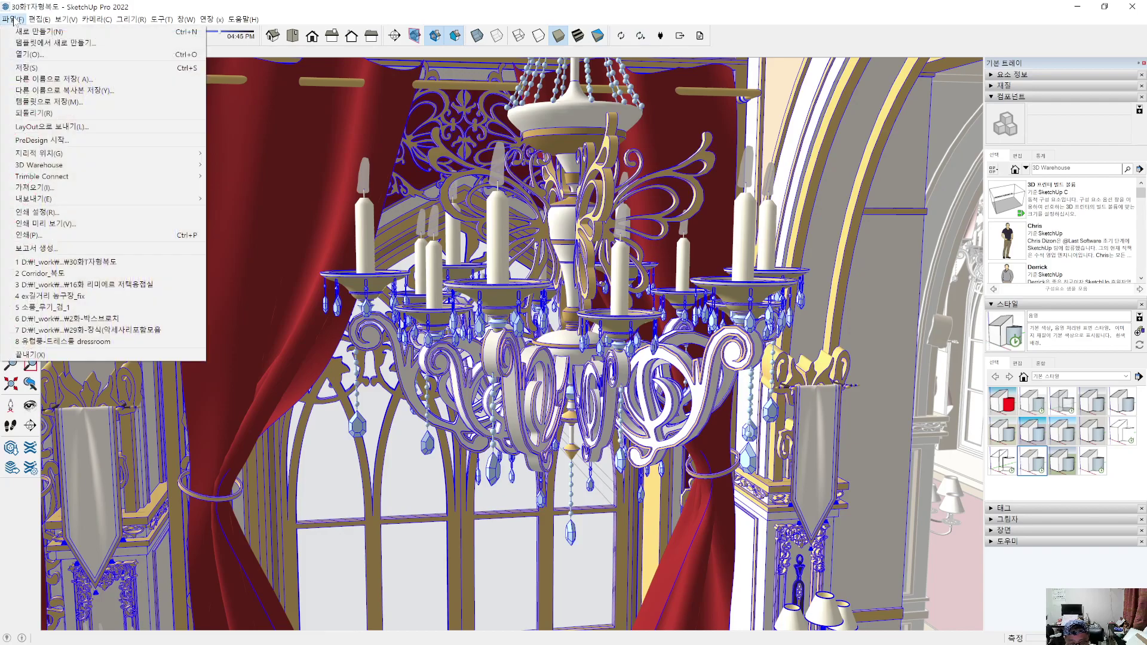
pyautogui.click(40, 69)
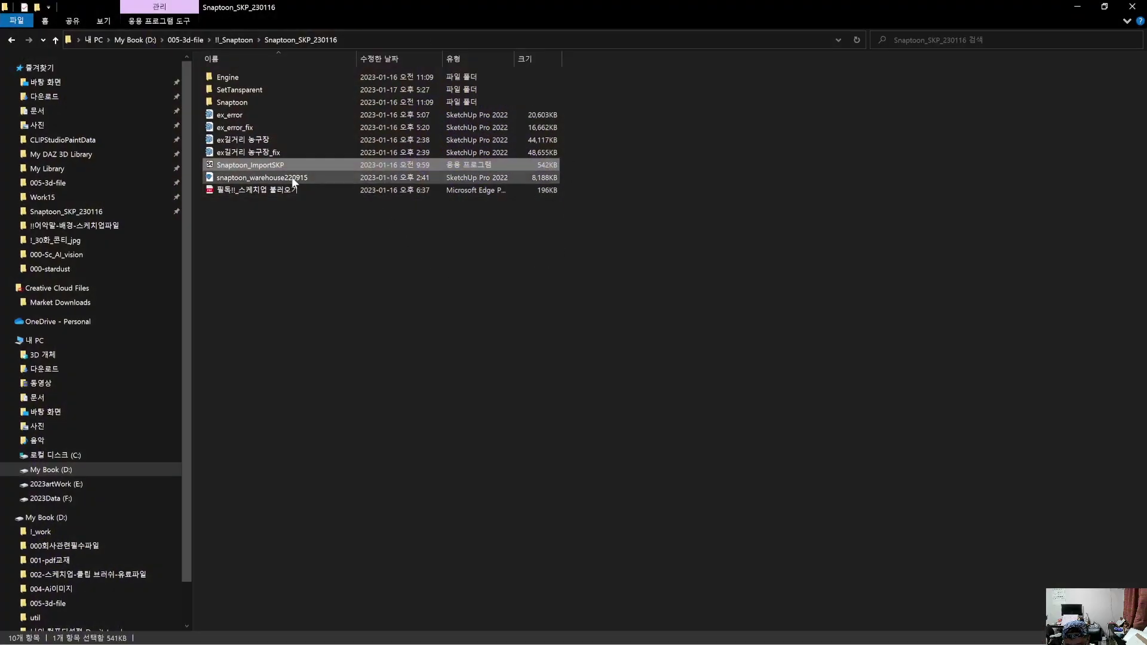
# Step: Switch to the Snaptoon_SKP_230116 folder, run Snaptoon_ImportSKP as administrator, and close its controls guide
pyautogui.rightClick(259, 170)
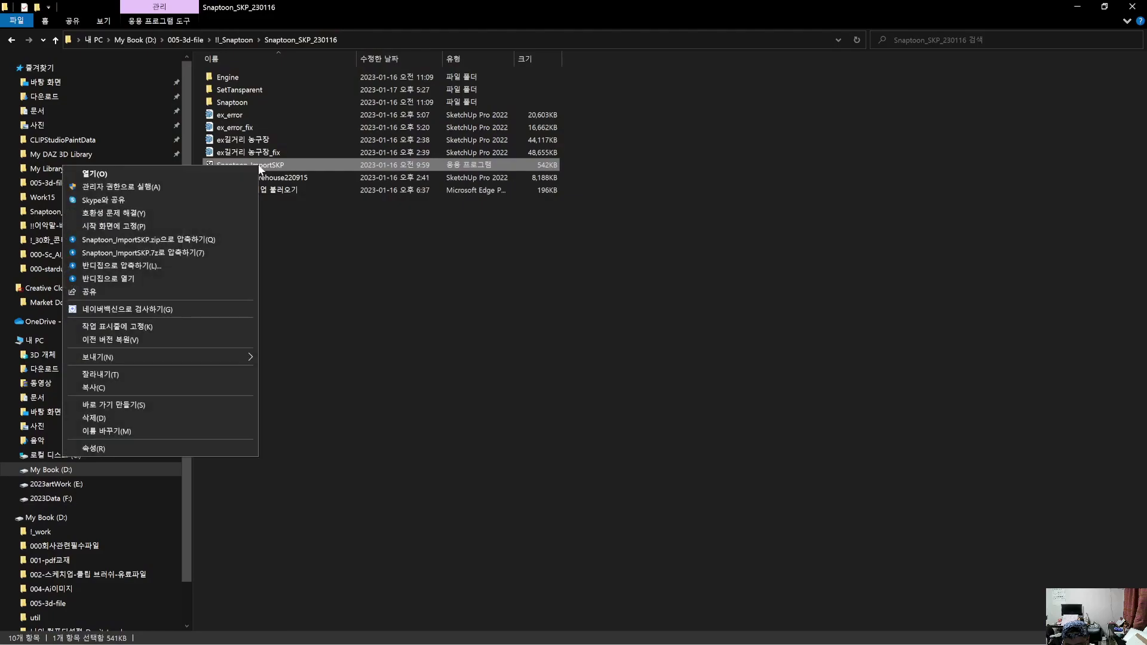
pyautogui.click(153, 187)
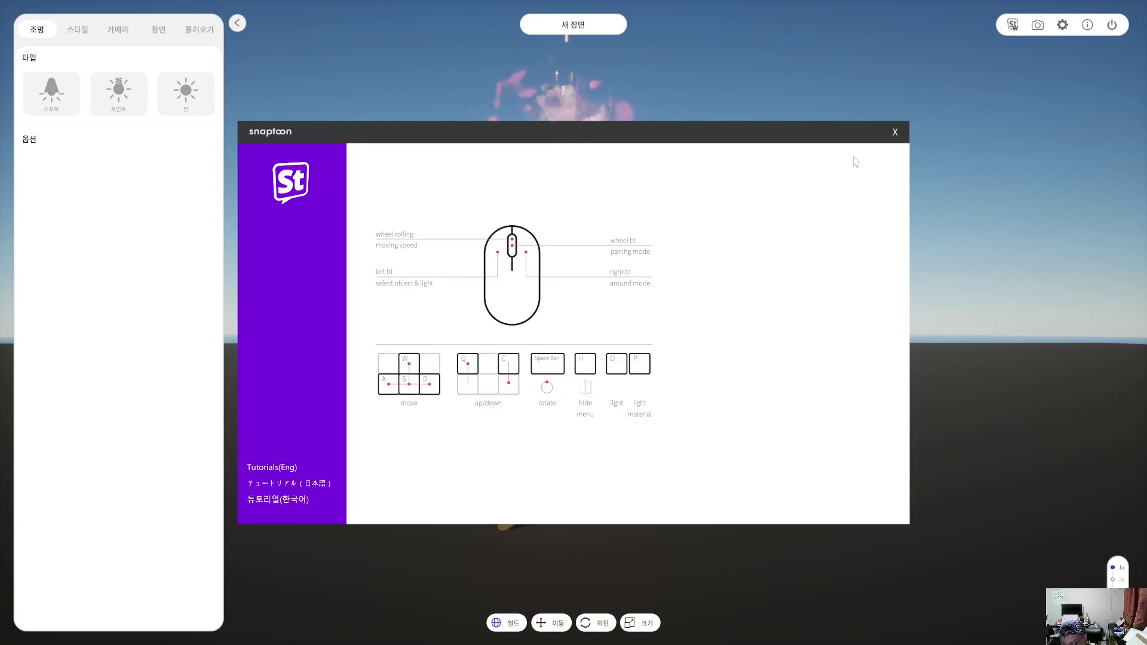
pyautogui.click(894, 134)
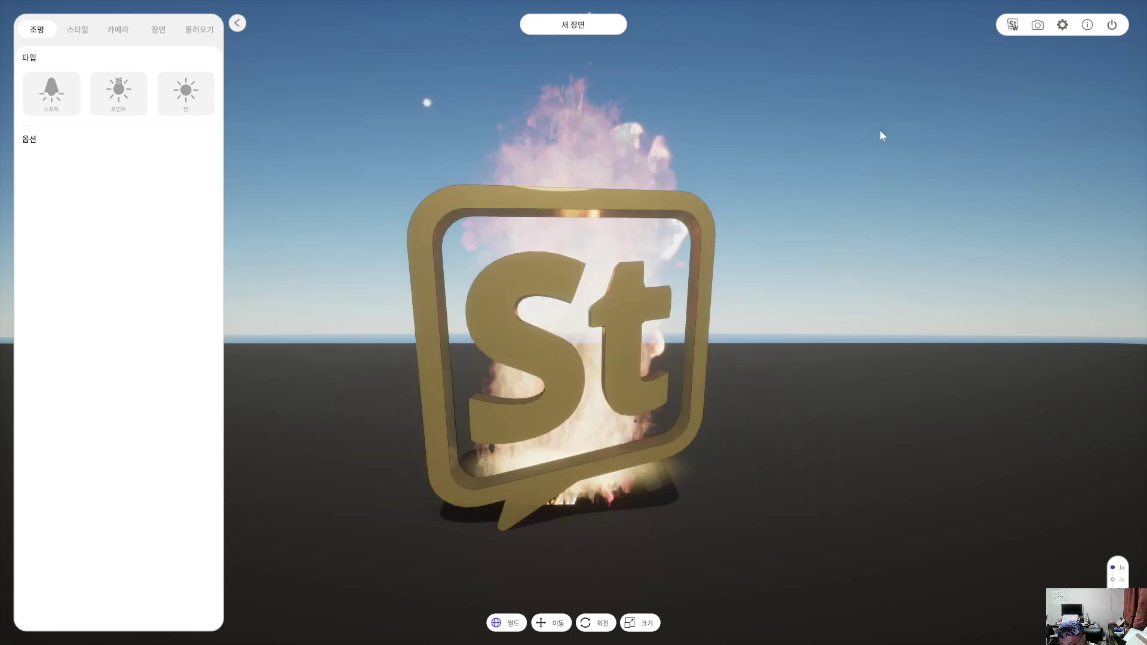
# Step: Delete the default St logo from the new Snaptoon scene
pyautogui.click(658, 200)
pyautogui.press('Delete')
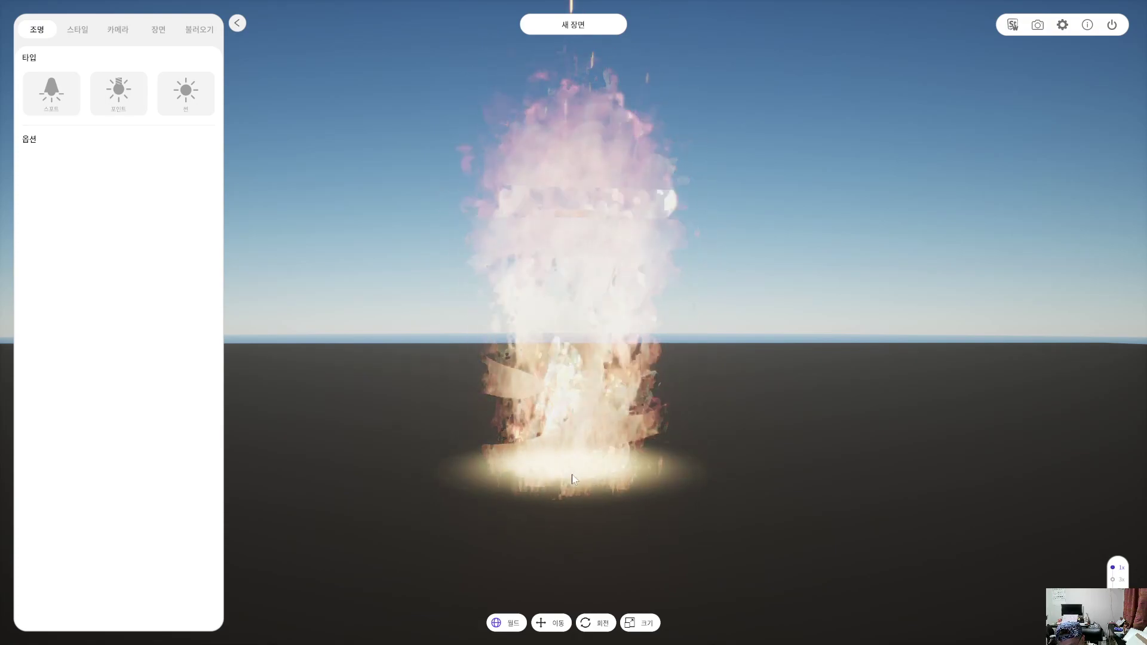
# Step: Delete the default ground from the scene and import the SketchUp model 30화T자형복도 from the !!어악말-배경-스케치업파일 folder, overwriting the existing project copy
pyautogui.click(573, 500)
pyautogui.press('Delete')
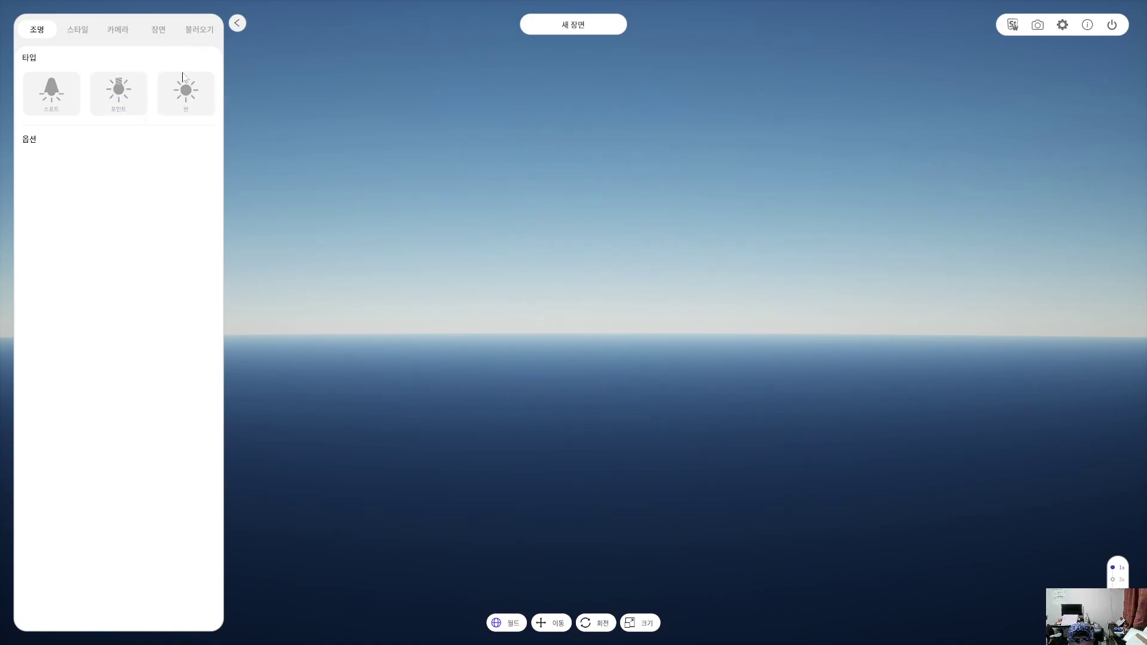
pyautogui.click(203, 31)
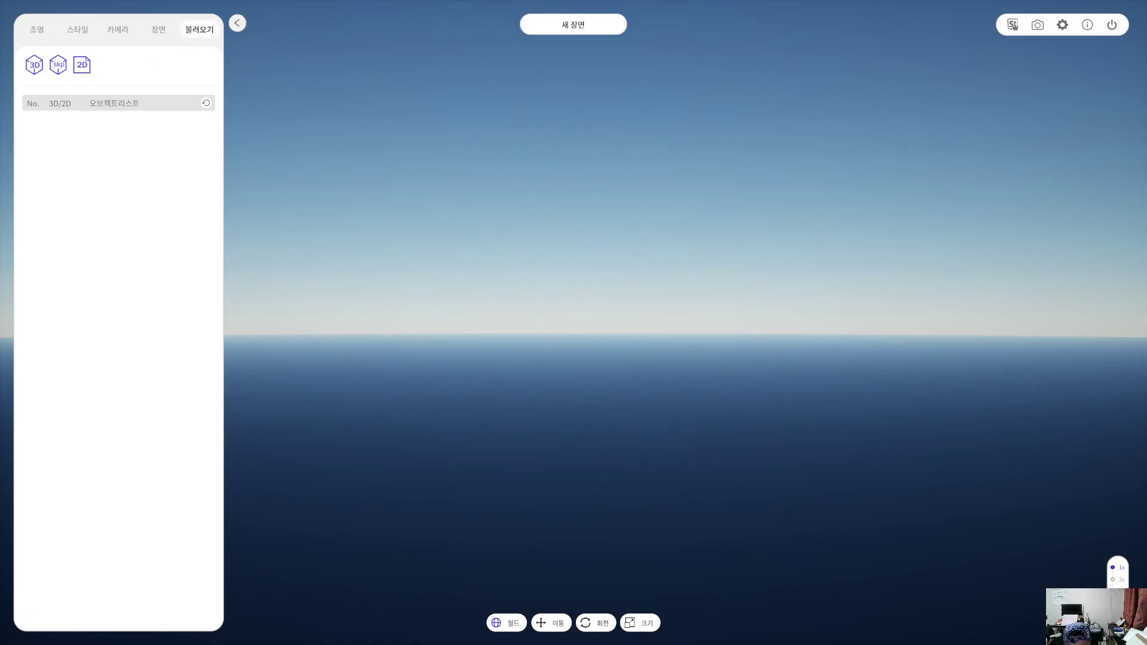
pyautogui.click(58, 64)
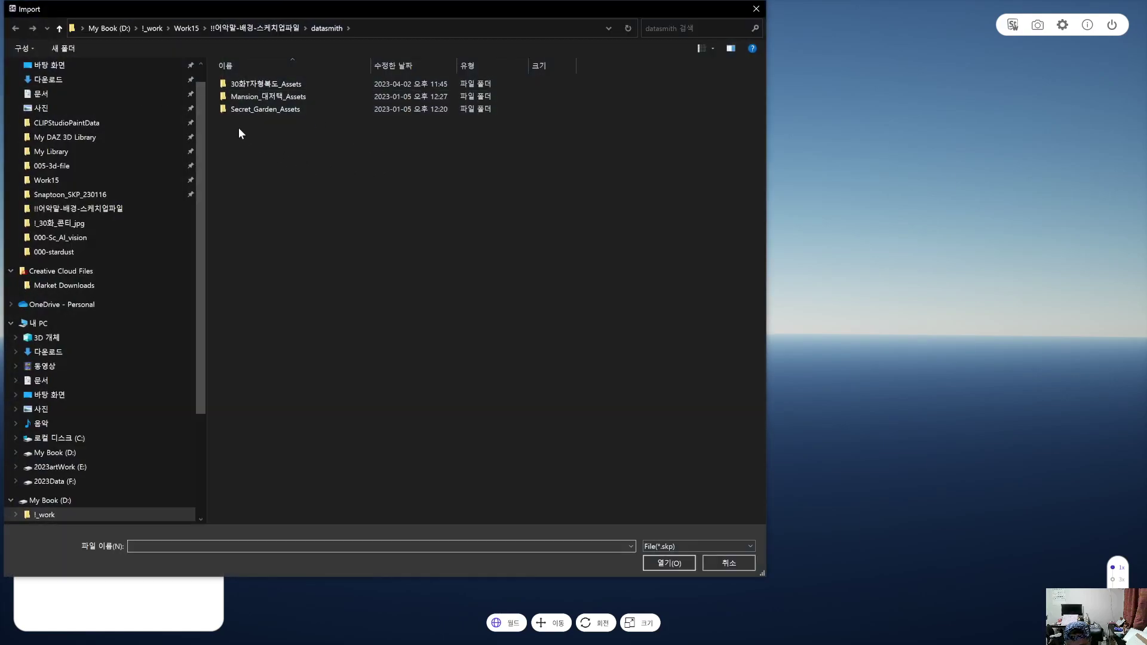
pyautogui.click(260, 27)
pyautogui.scroll(-5, 251, 167)
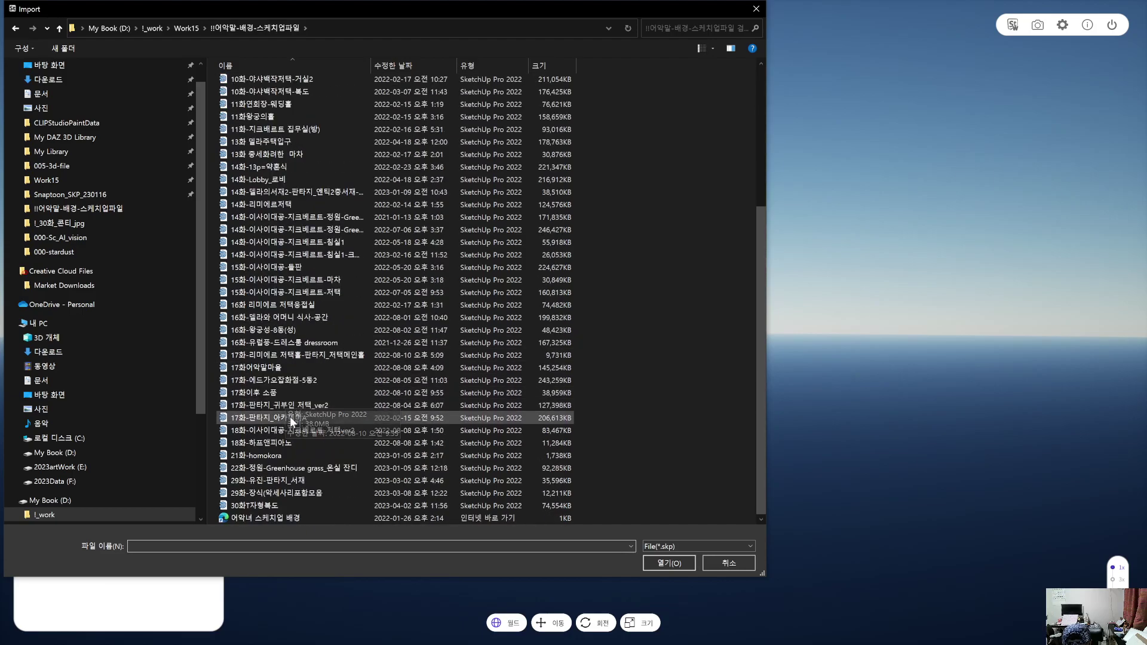
pyautogui.doubleClick(261, 507)
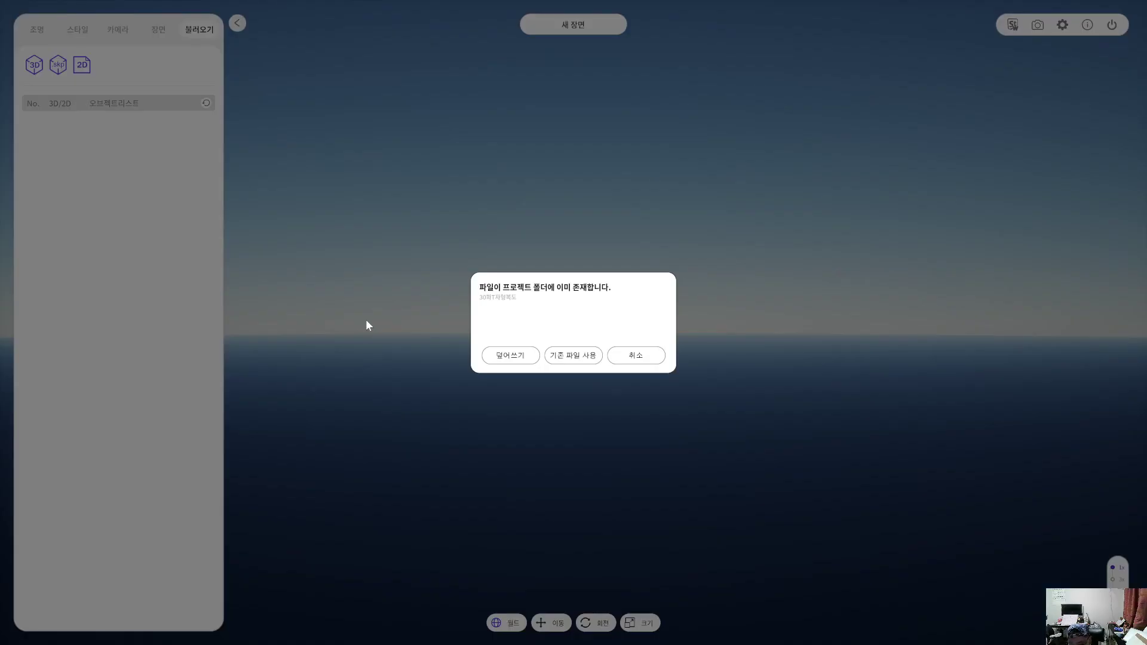
pyautogui.click(511, 356)
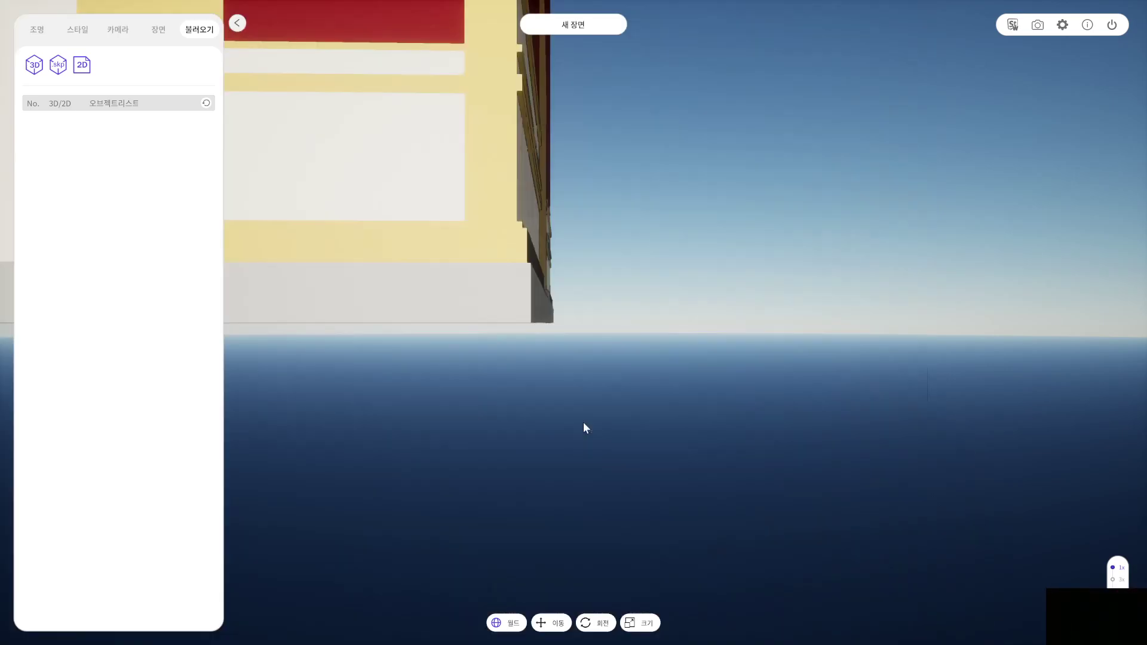
# Step: Examine the imported corridor's curtains through the arched windows and along the red carpet inside, and start exiting the program
pyautogui.moveTo(558, 353); pyautogui.dragTo(196, 23, button='middle')
pyautogui.moveTo(428, 240); pyautogui.dragTo(271, 136, button='middle')
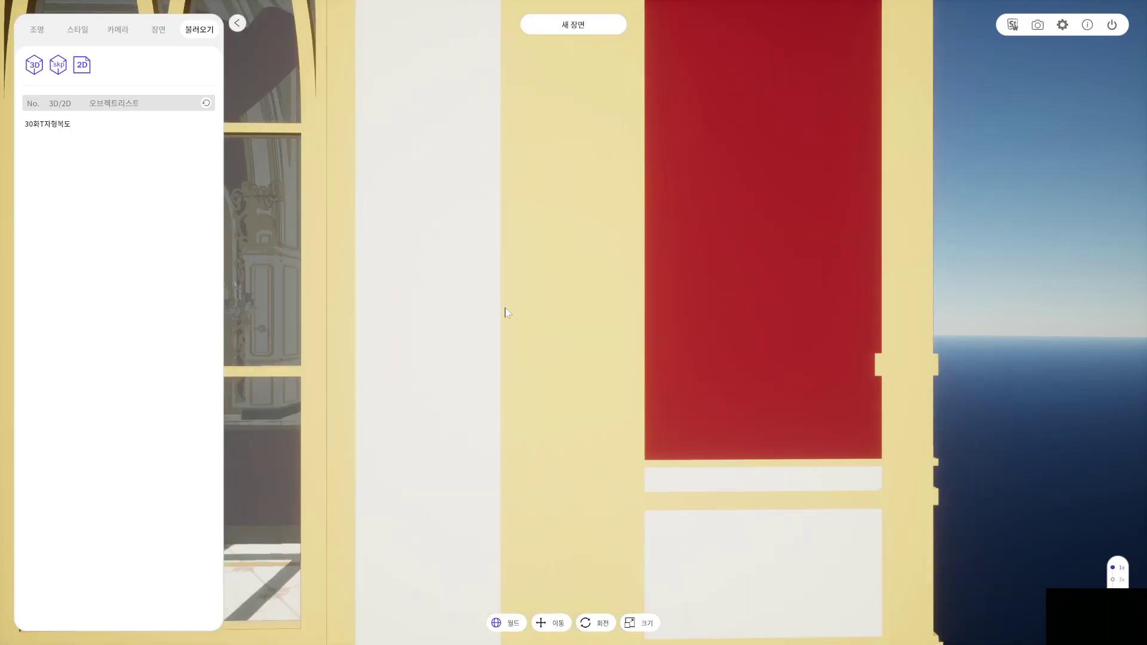
pyautogui.moveTo(504, 312); pyautogui.dragTo(359, 253, button='middle')
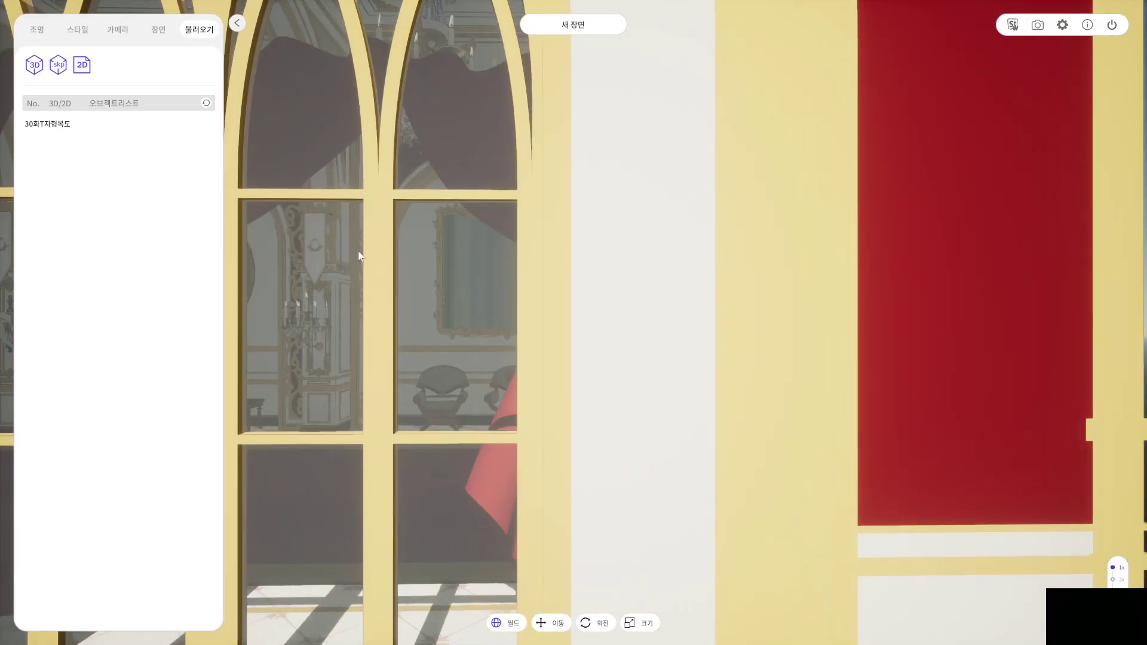
pyautogui.moveTo(472, 343); pyautogui.dragTo(426, 320, button='middle')
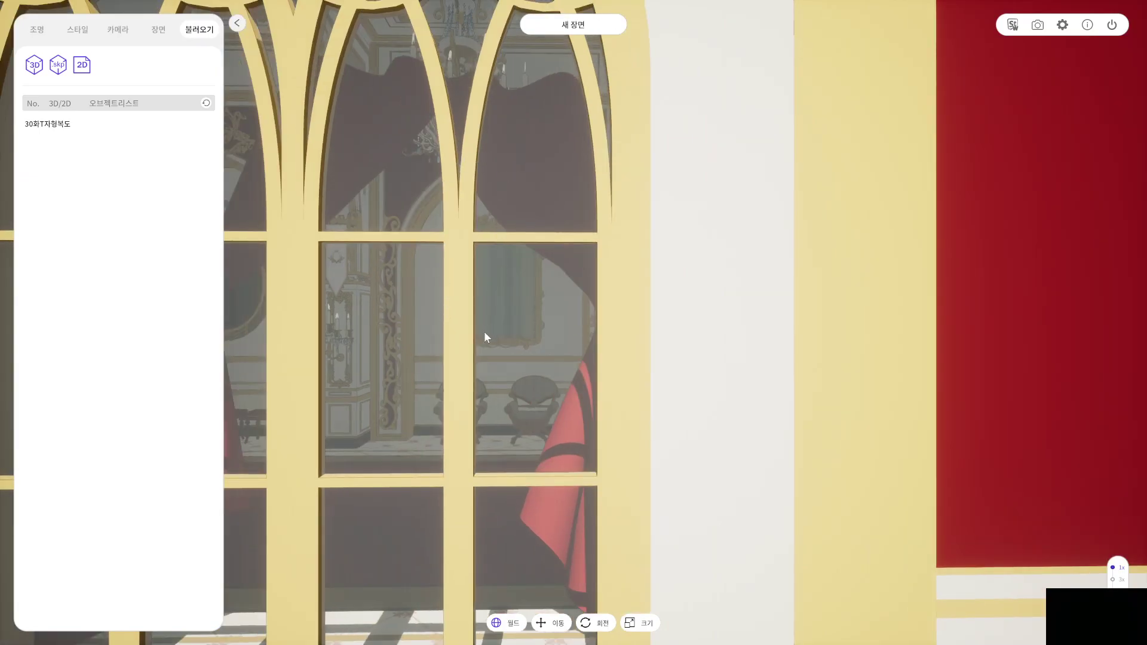
pyautogui.scroll(6, 486, 335)
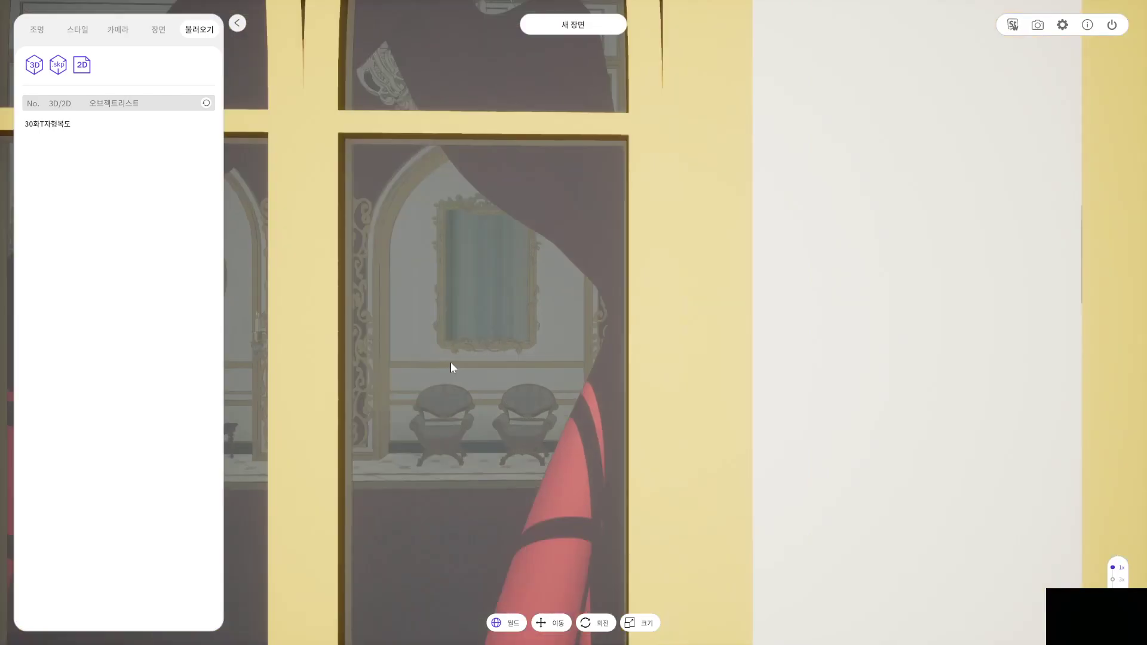
pyautogui.scroll(5, 458, 370)
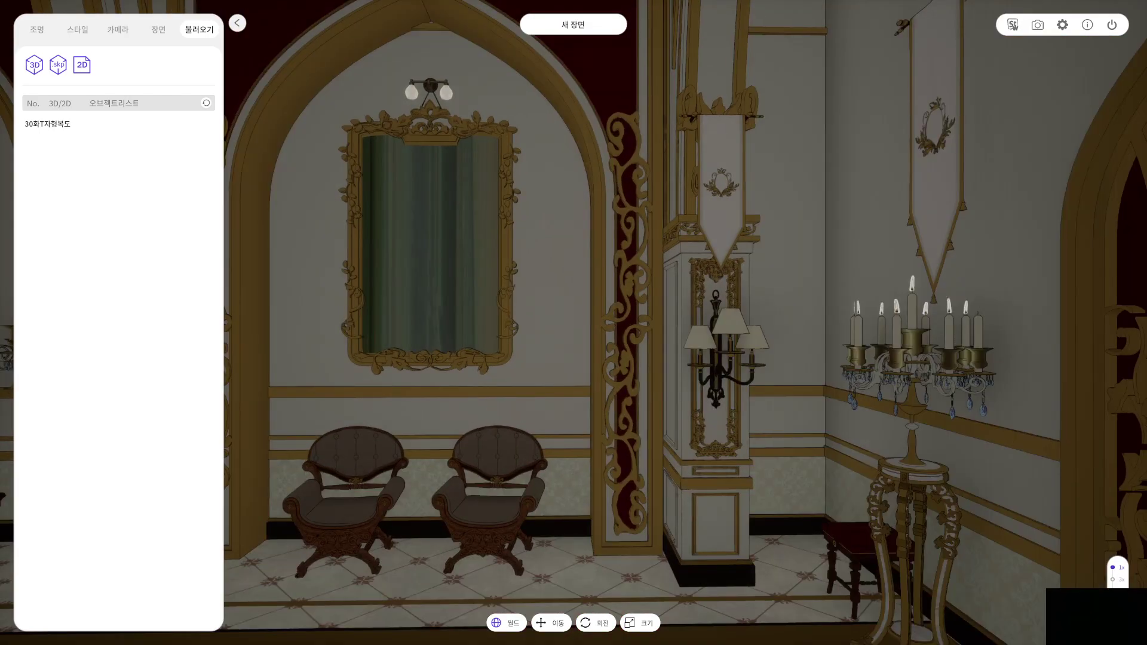
pyautogui.moveTo(496, 368); pyautogui.dragTo(636, 397, button='right')
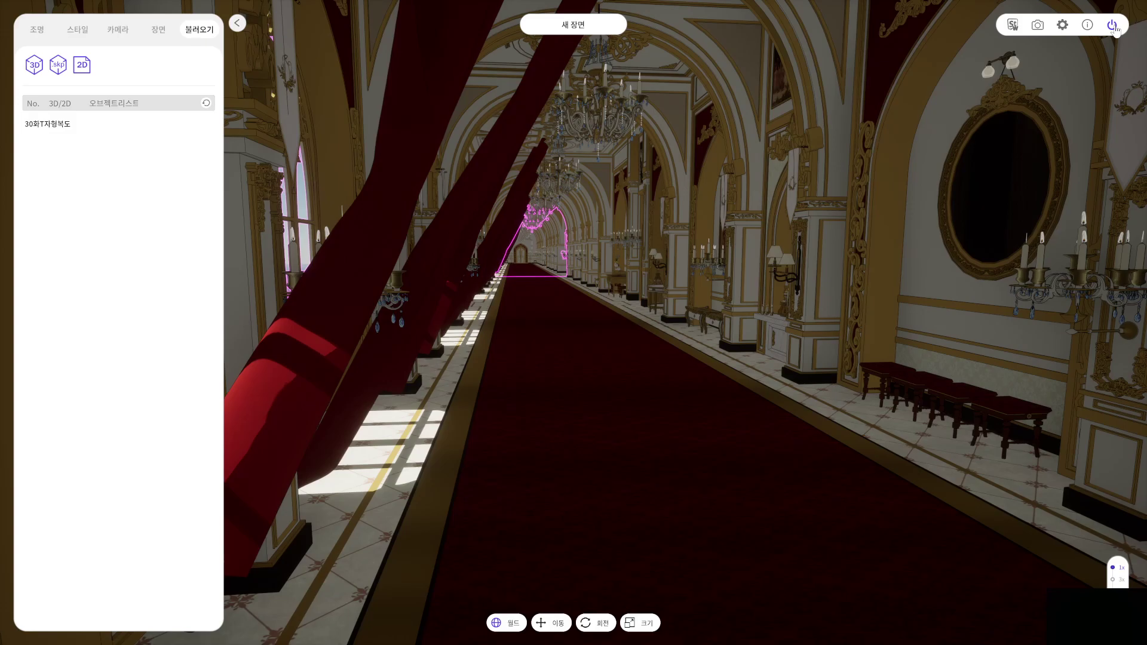
pyautogui.click(1113, 26)
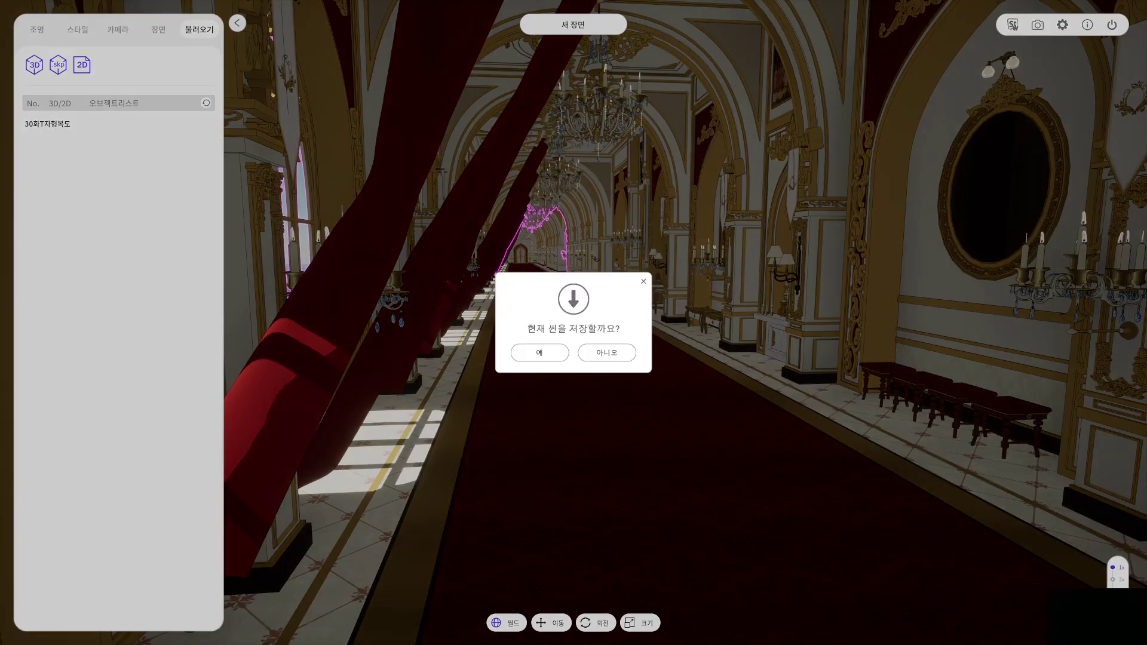